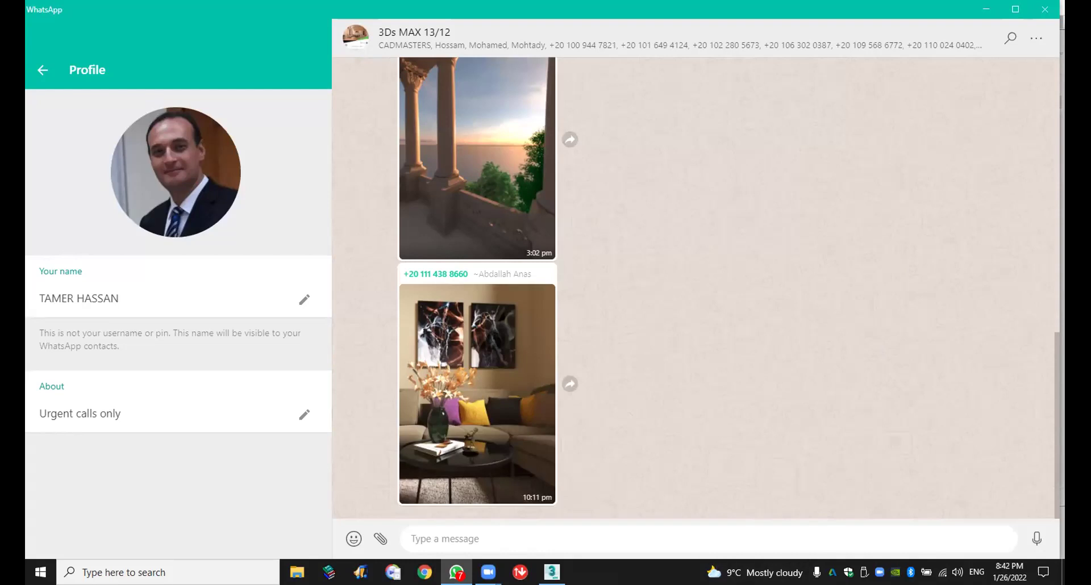
Step: Switch to 3ds Max and create a sphere of about 112 cm radius at the grid centre in the perspective view
{"action": "left_click", "coordinate": [552, 573]}
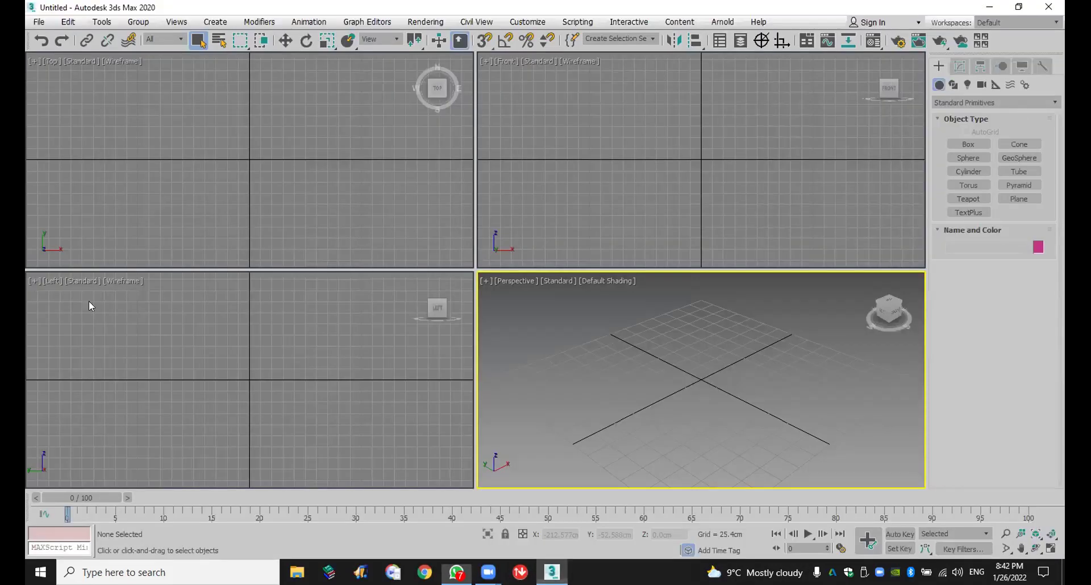
{"action": "left_click", "coordinate": [968, 158]}
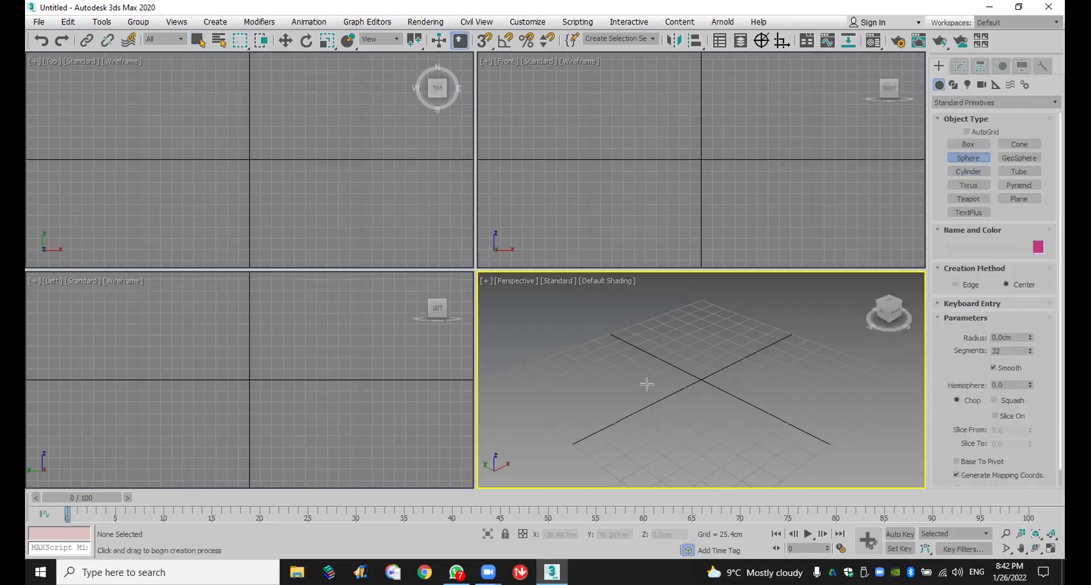
{"action": "left_click_drag", "start_coordinate": [699, 380], "coordinate": [787, 307]}
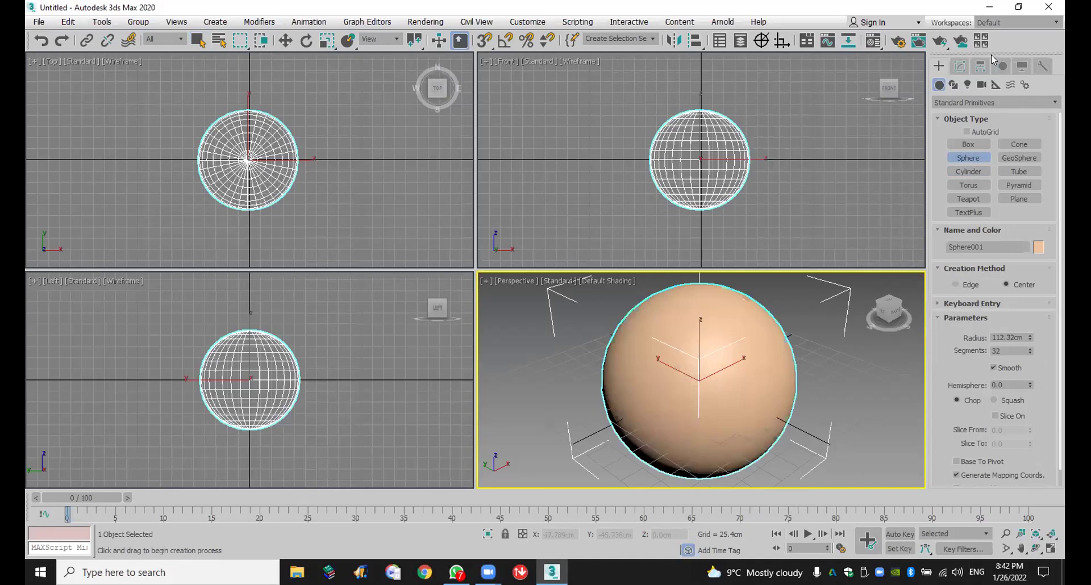
Step: Apply a ProOptimizer modifier to the sphere and calculate its optimization
{"action": "left_click", "coordinate": [953, 68]}
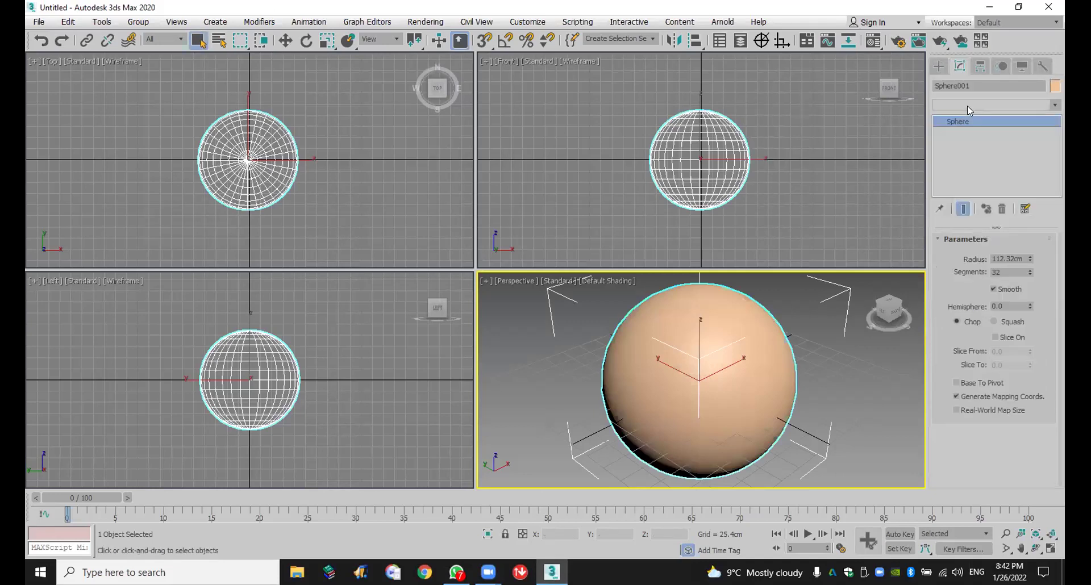
{"action": "left_click", "coordinate": [968, 106]}
{"action": "scroll", "coordinate": [970, 108], "scroll_direction": "down", "scroll_amount": 10}
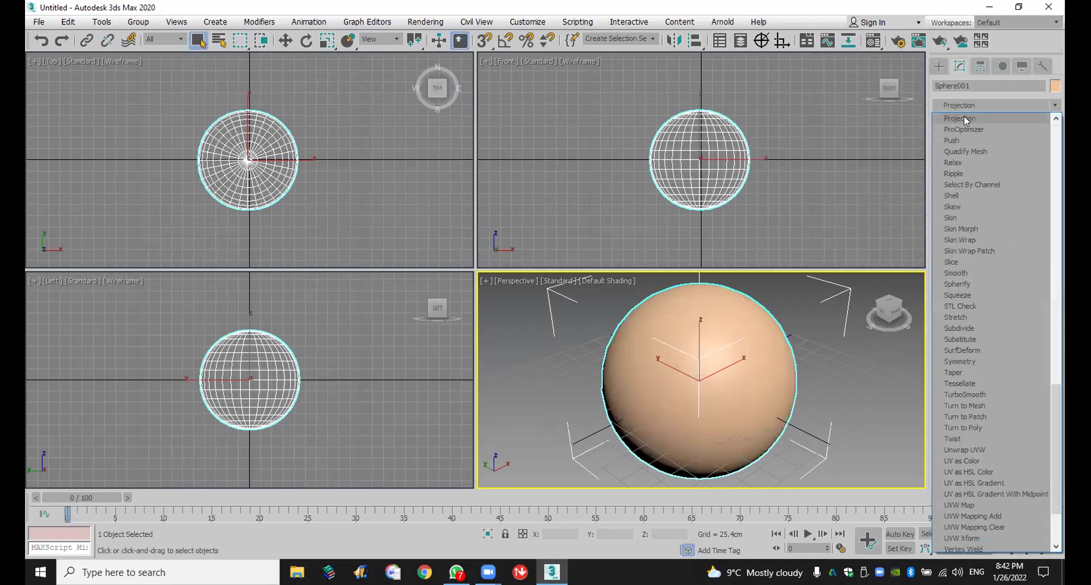
{"action": "left_click", "coordinate": [978, 130]}
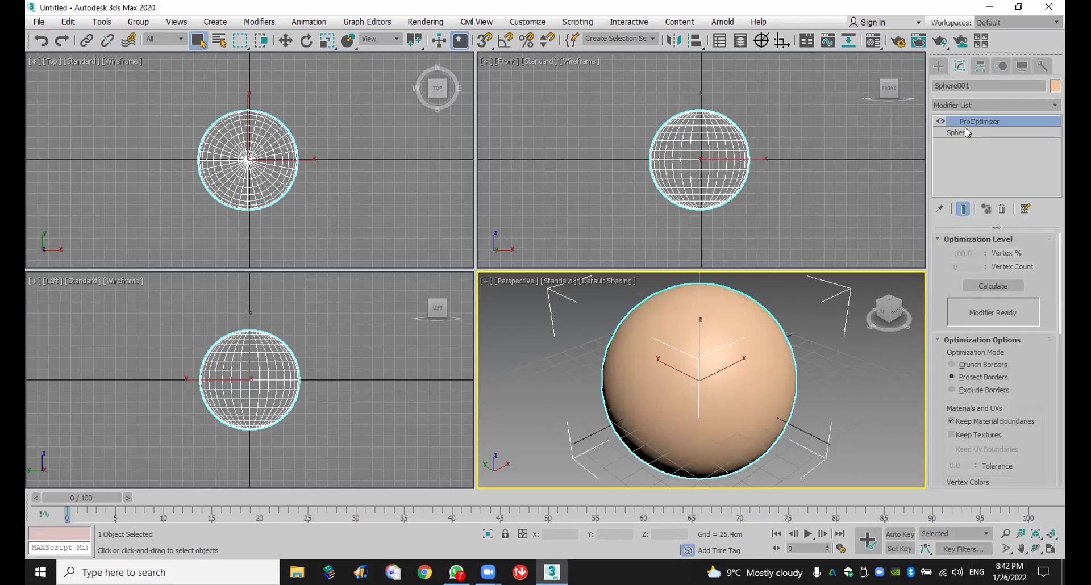
{"action": "left_click", "coordinate": [1003, 288]}
{"action": "left_click", "coordinate": [973, 254]}
{"action": "left_click", "coordinate": [978, 267]}
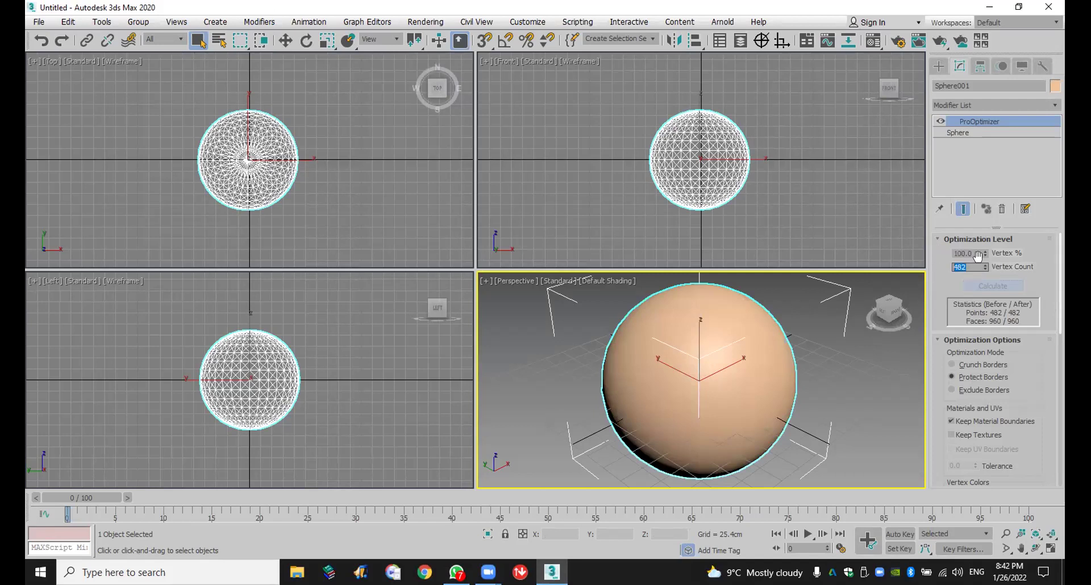
{"action": "scroll", "coordinate": [680, 169], "scroll_direction": "up", "scroll_amount": 4}
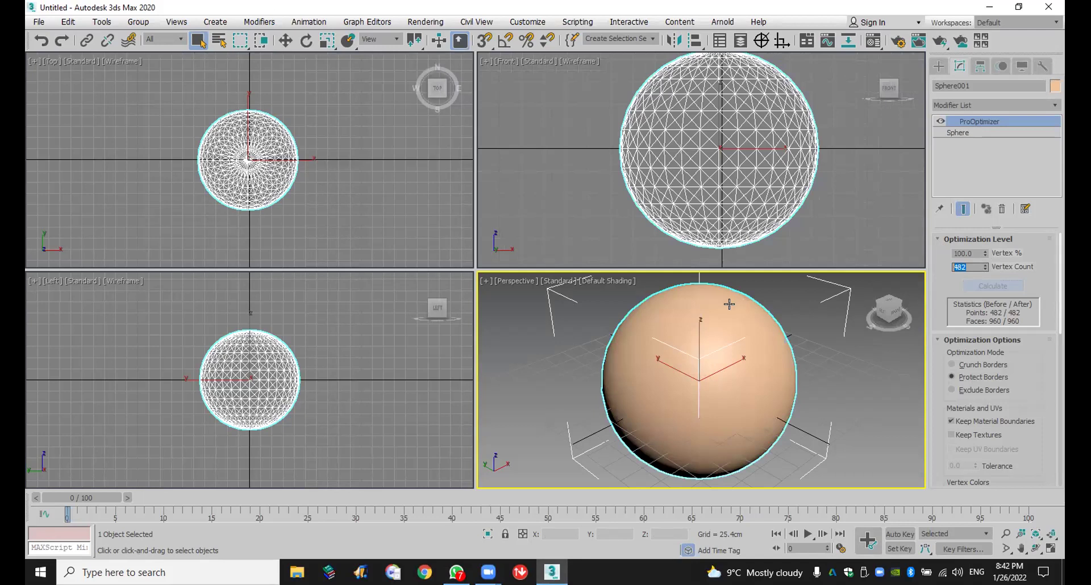
Step: Try ProOptimizer vertex percentages of about 28 and 54 on the sphere, and delete the modifier
{"action": "left_click_drag", "start_coordinate": [984, 253], "coordinate": [979, 71]}
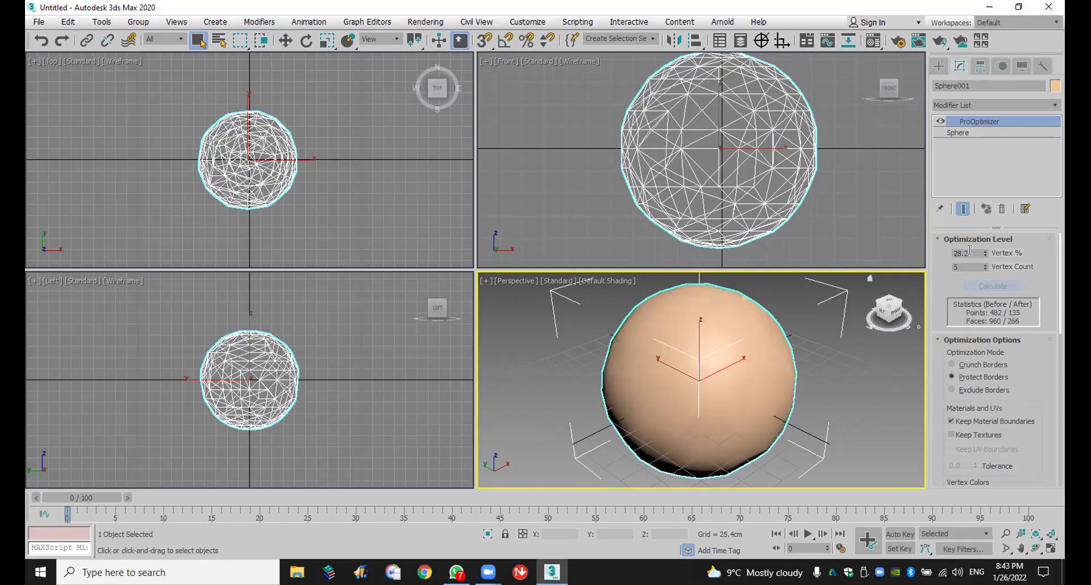
{"action": "left_click_drag", "start_coordinate": [984, 255], "coordinate": [989, 94]}
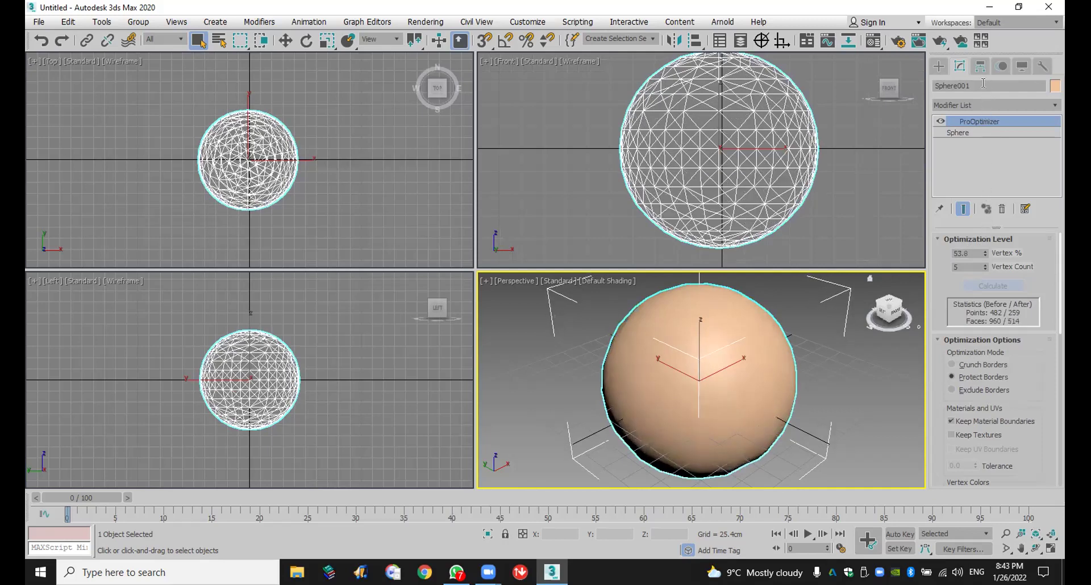
{"action": "left_click", "coordinate": [1003, 209]}
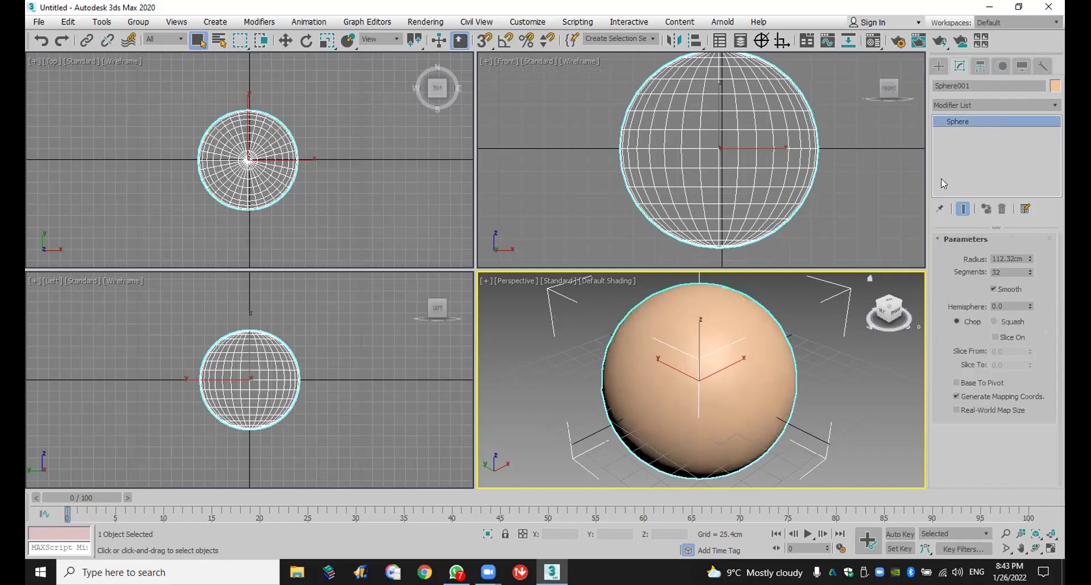
Step: Open the recent scene studio 01_2012.max from the desktop without saving the current scene
{"action": "left_click", "coordinate": [38, 22]}
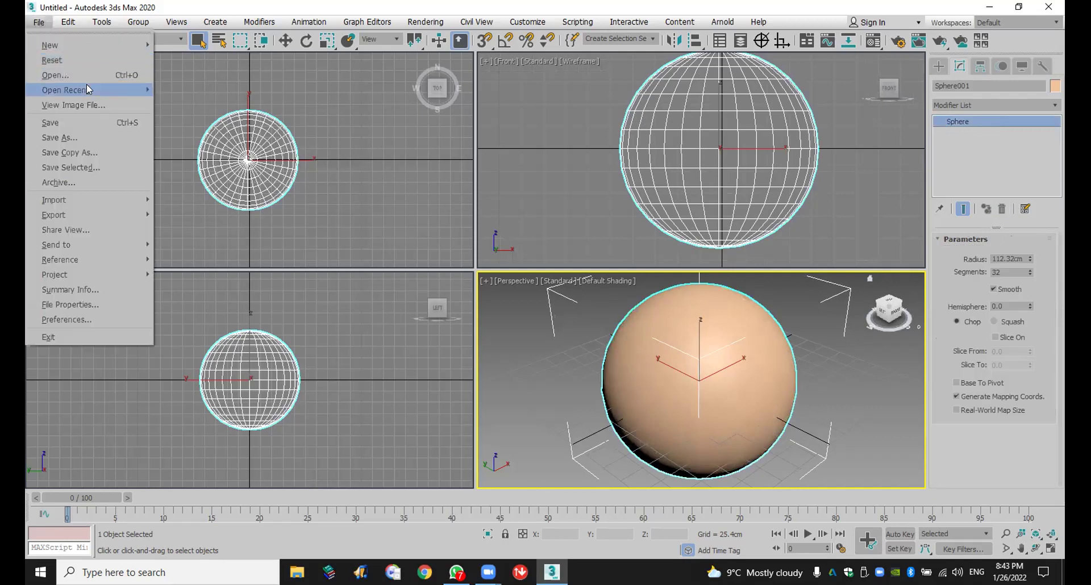
{"action": "mouse_move", "coordinate": [86, 89]}
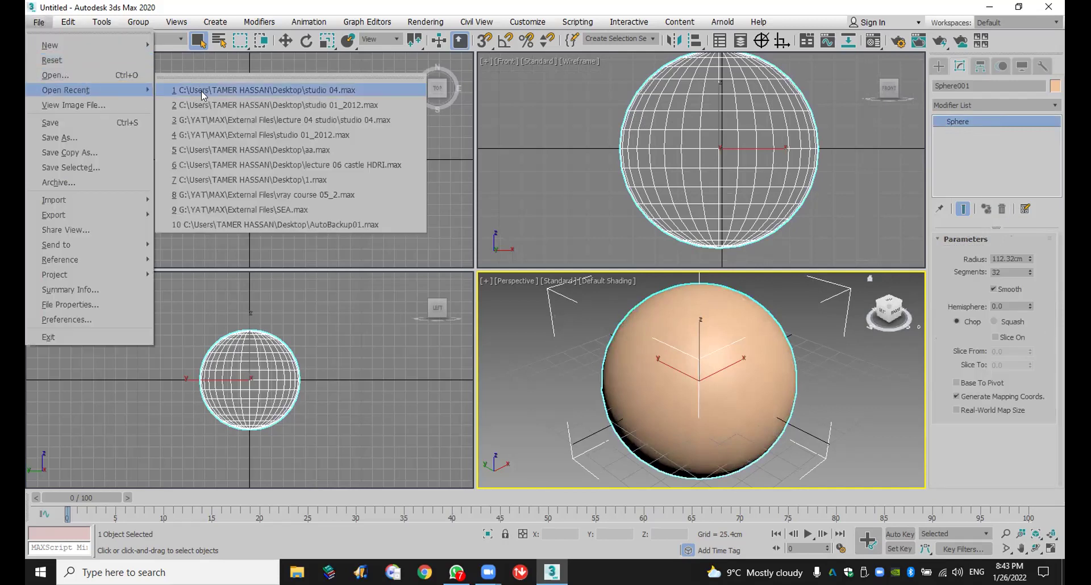
{"action": "left_click", "coordinate": [202, 101]}
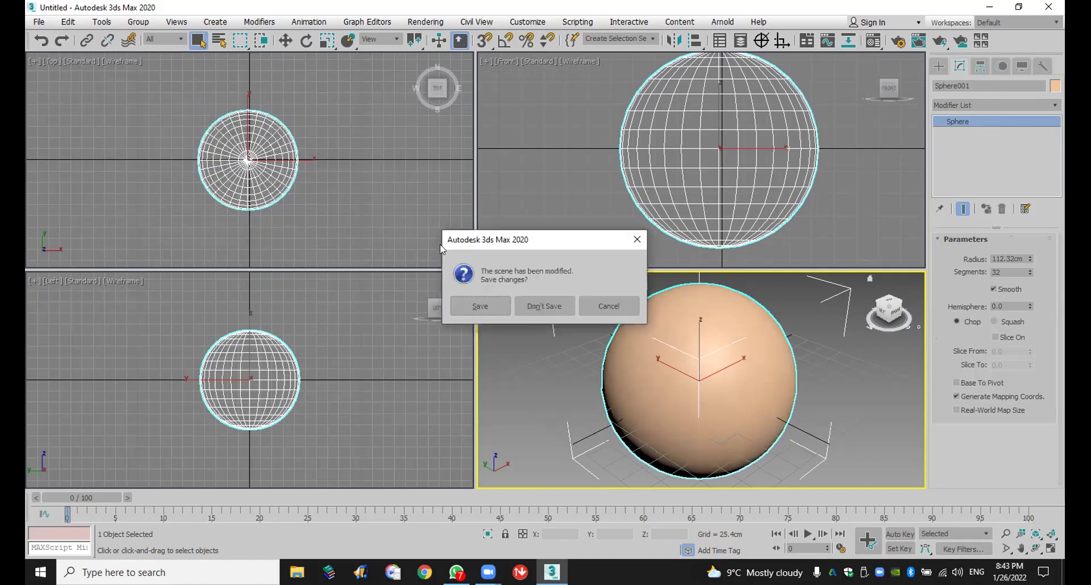
{"action": "left_click", "coordinate": [547, 308]}
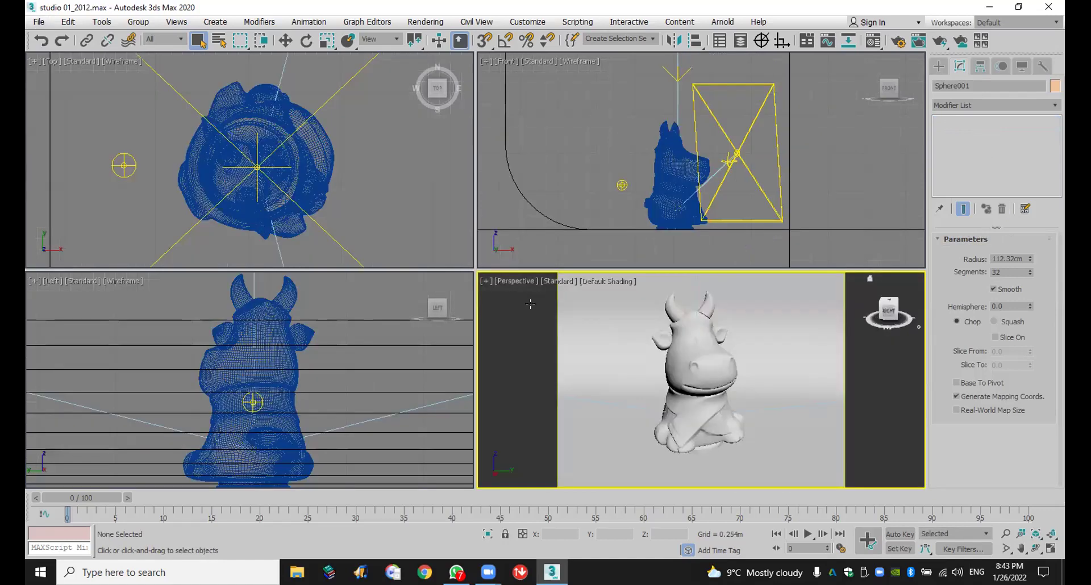
Step: Display the viewport statistics and reset the cow figurine's transform with Reset XForm
{"action": "left_click", "coordinate": [698, 351]}
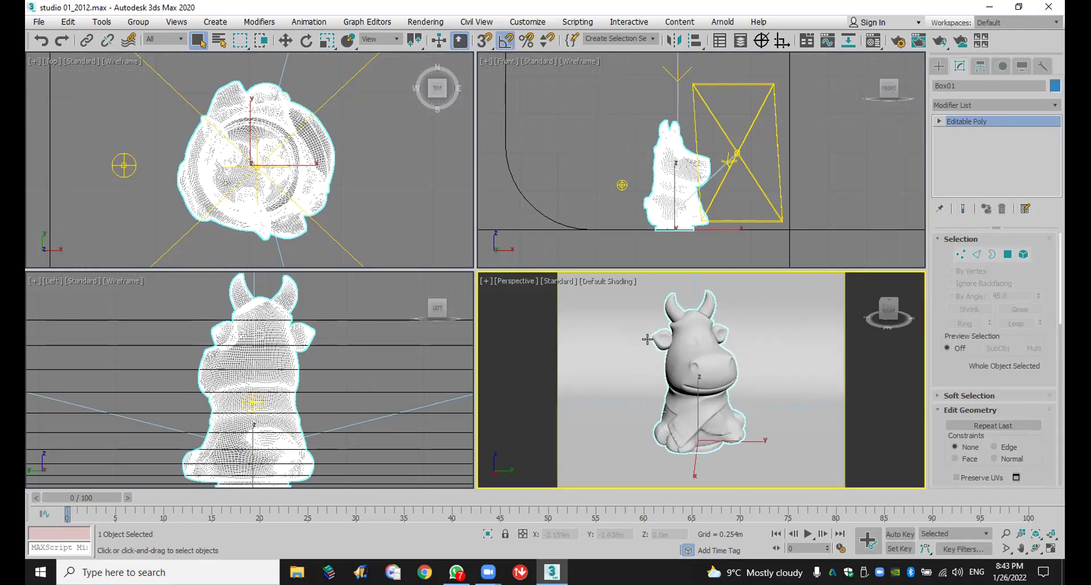
{"action": "key", "text": "7"}
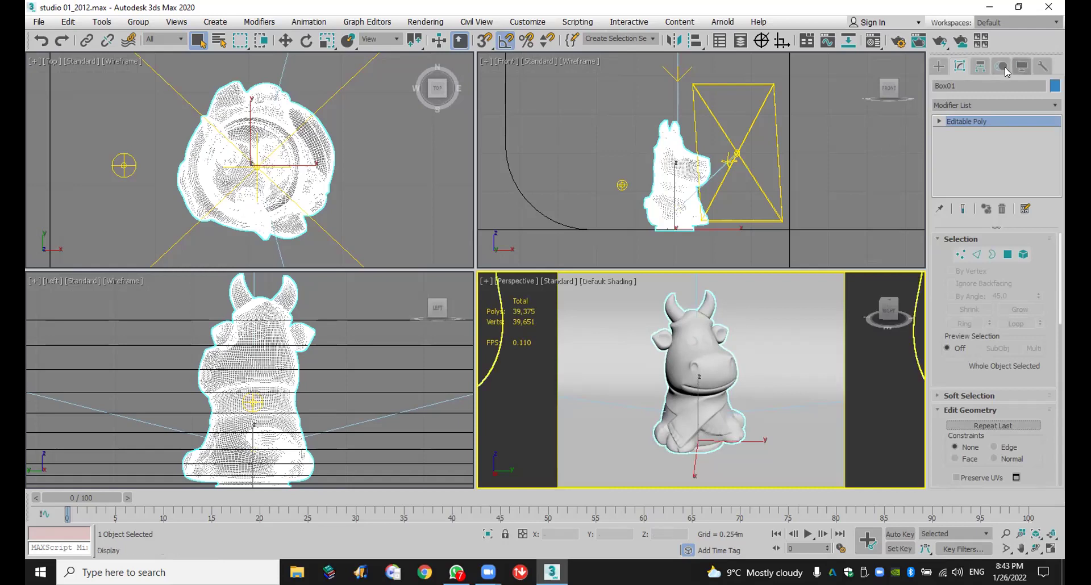
{"action": "left_click", "coordinate": [1044, 65]}
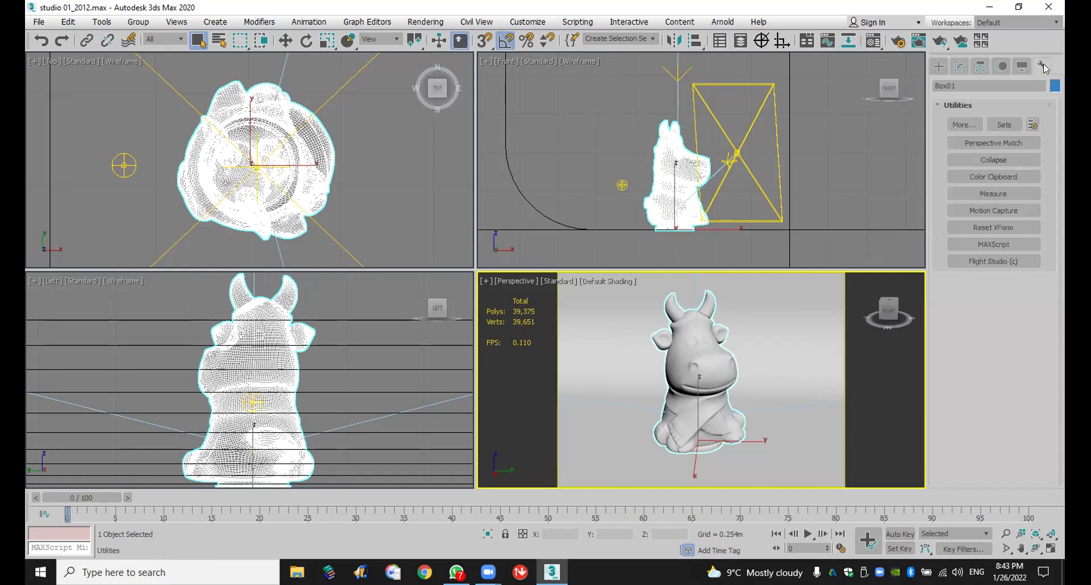
{"action": "left_click", "coordinate": [1025, 230]}
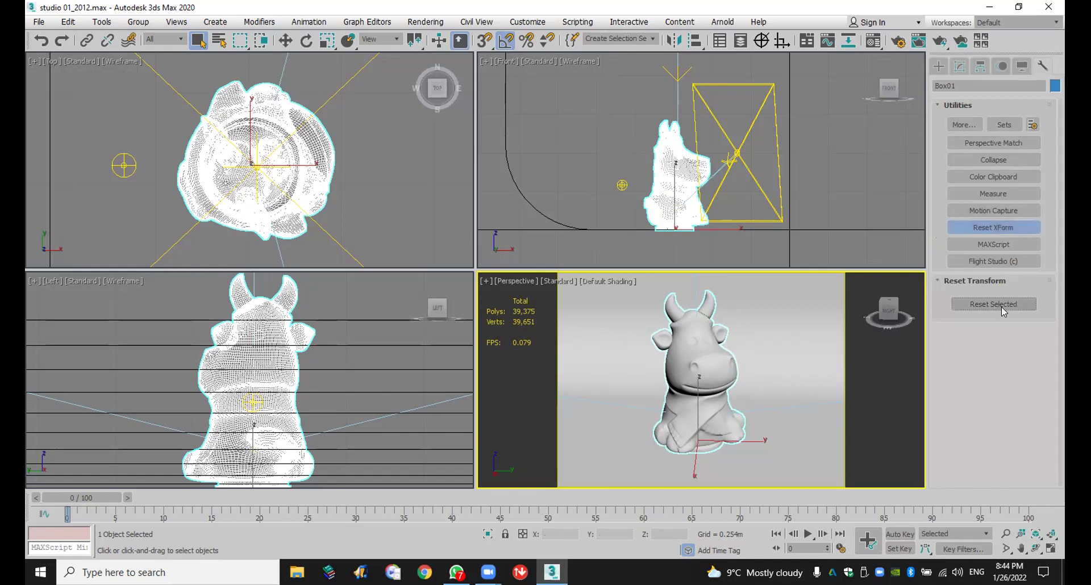
{"action": "left_click", "coordinate": [1001, 306]}
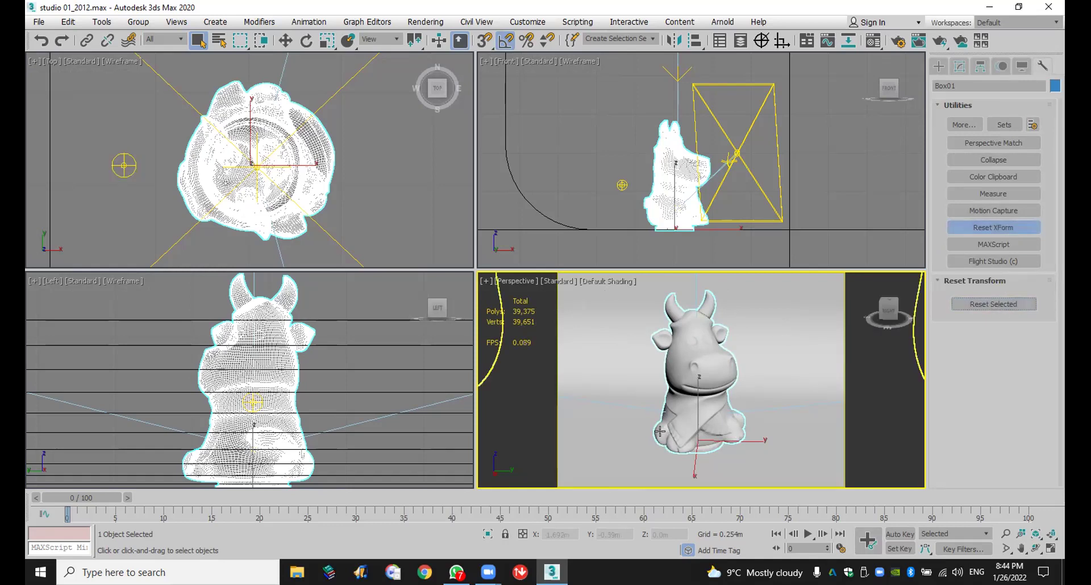
{"action": "right_click", "coordinate": [753, 346]}
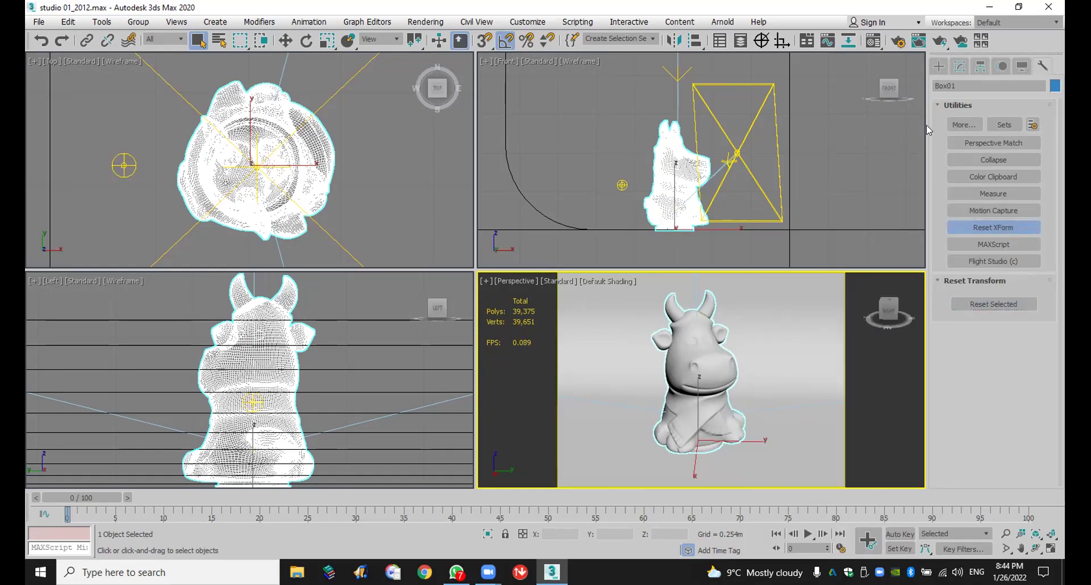
{"action": "left_click", "coordinate": [940, 65]}
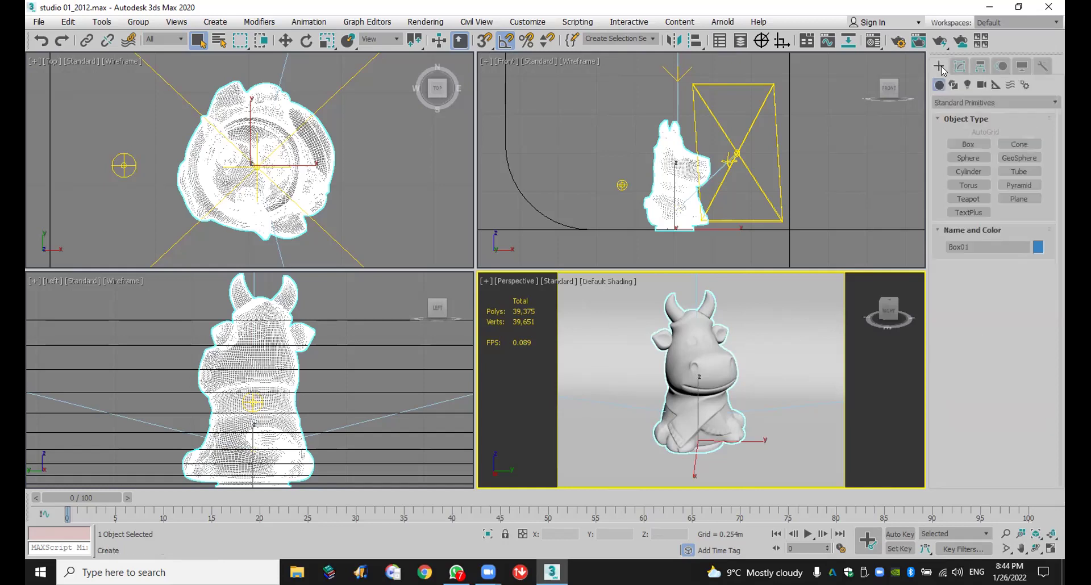
Step: Start a V-Ray mesh export of the cow figurine and choose the Desktop as the destination folder
{"action": "right_click", "coordinate": [705, 353]}
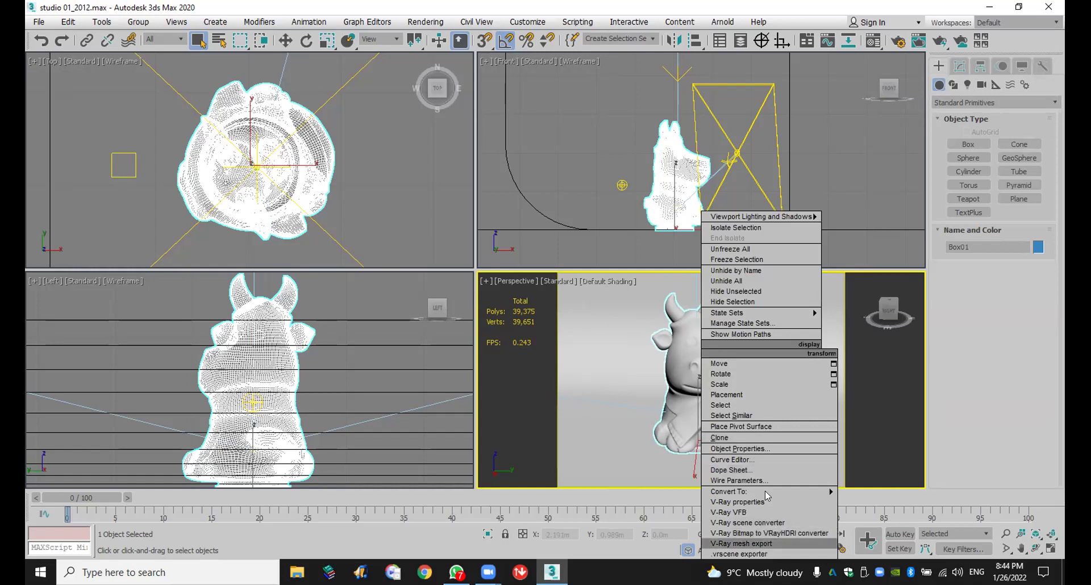
{"action": "left_click", "coordinate": [742, 543]}
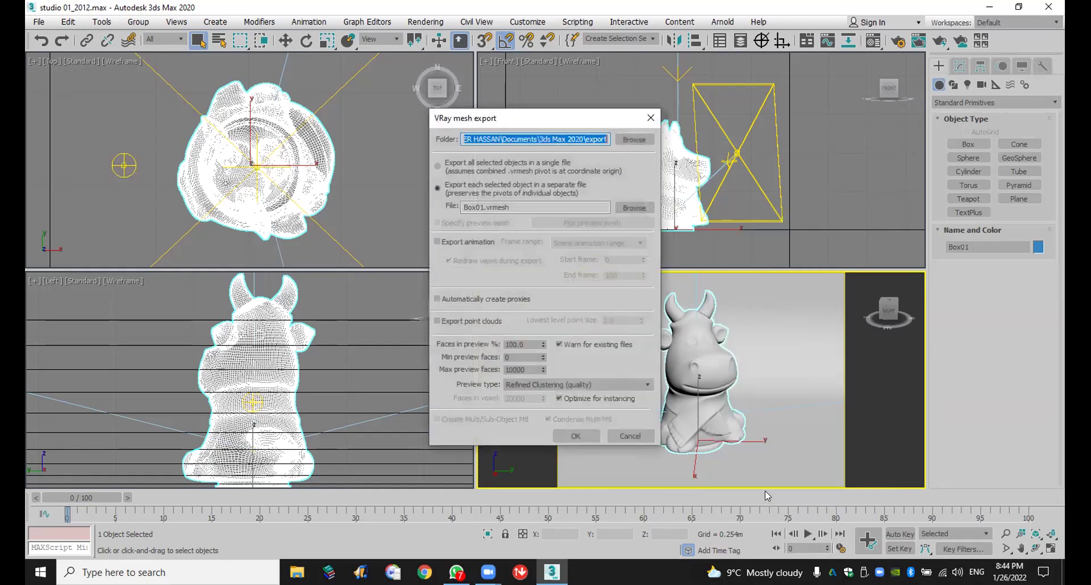
{"action": "left_click_drag", "start_coordinate": [519, 139], "coordinate": [614, 140]}
{"action": "left_click", "coordinate": [625, 140]}
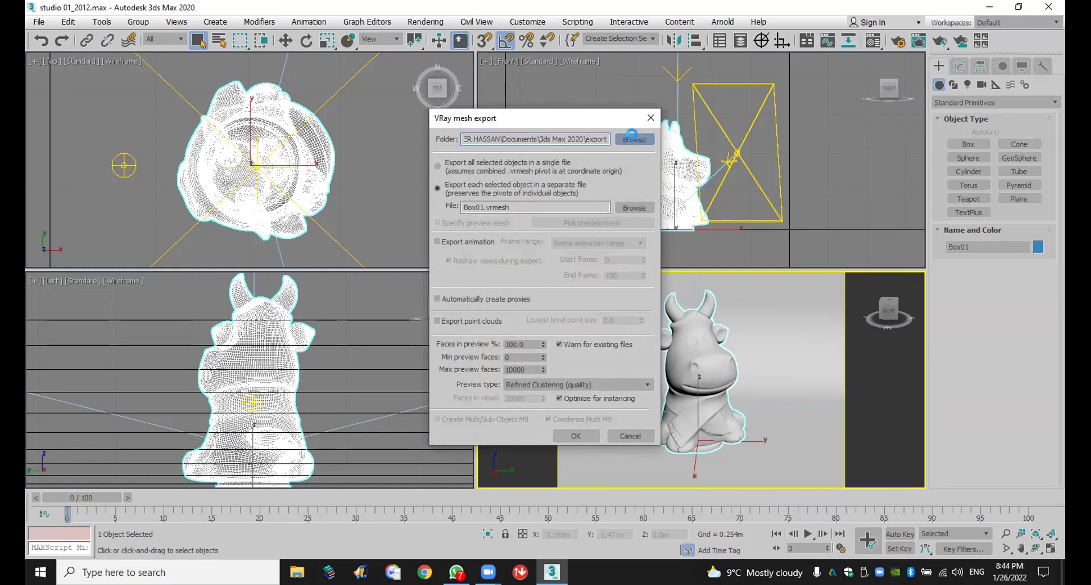
{"action": "left_click", "coordinate": [488, 237]}
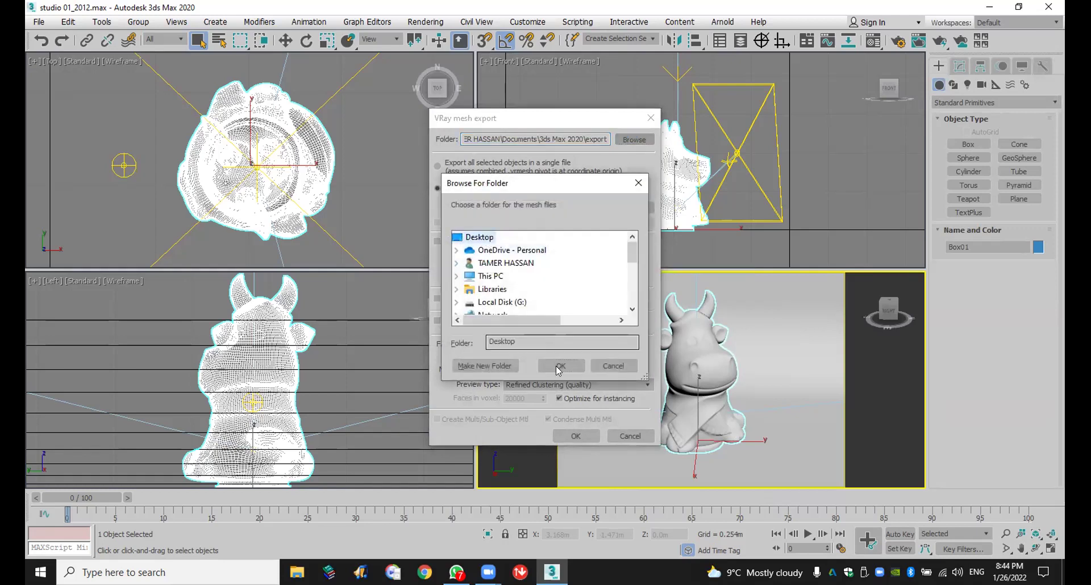
{"action": "left_click", "coordinate": [561, 366]}
Step: Rename the exported mesh file with a person's title and first name, keeping the .vrmesh extension
{"action": "left_click", "coordinate": [485, 209]}
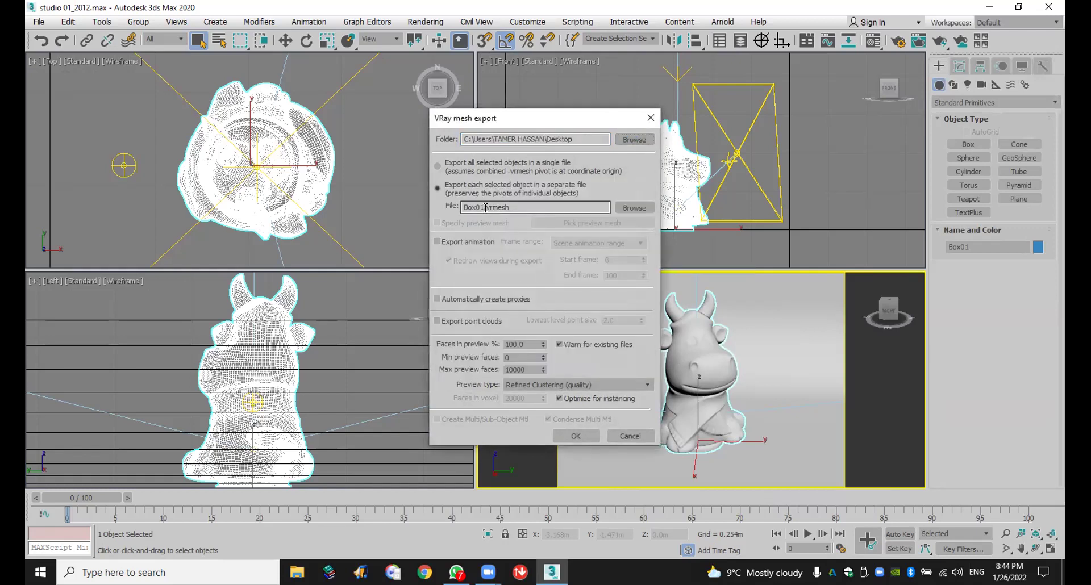
{"action": "left_click_drag", "start_coordinate": [485, 208], "coordinate": [407, 203]}
{"action": "type", "text": "dr"}
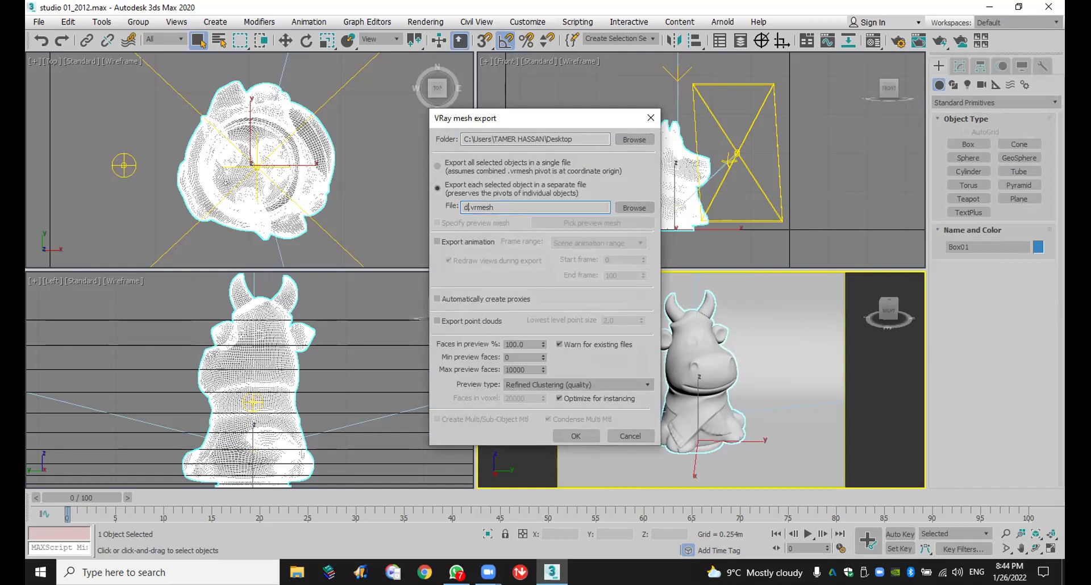
{"action": "type", "text": ".nadin"}
Step: Set the maximum preview faces to 1000 and export the cow mesh
{"action": "double_click", "coordinate": [514, 370]}
{"action": "type", "text": "10"}
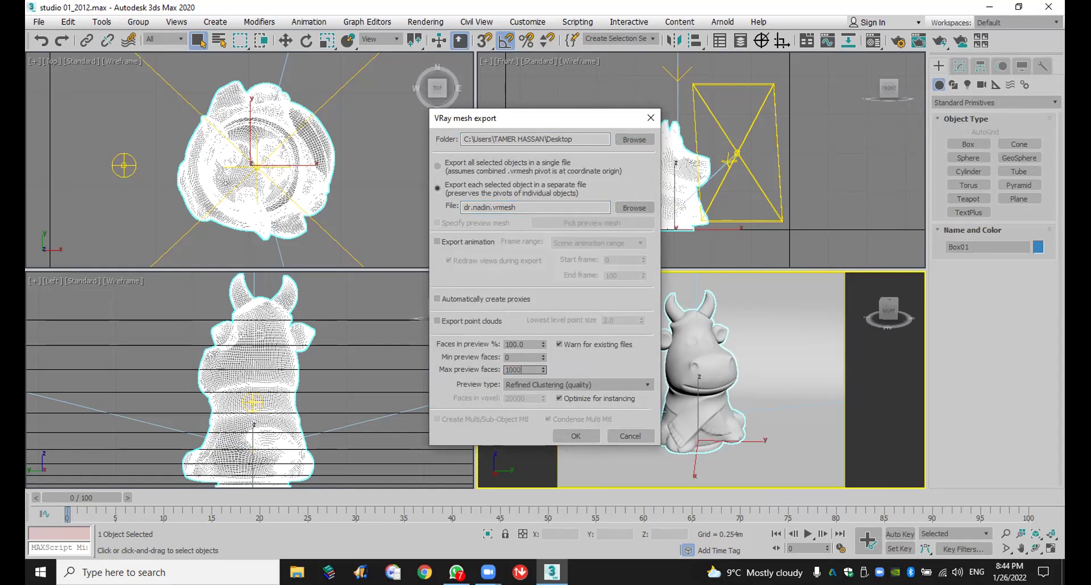
{"action": "key", "text": "ctrl+a"}
{"action": "left_click", "coordinate": [579, 436]}
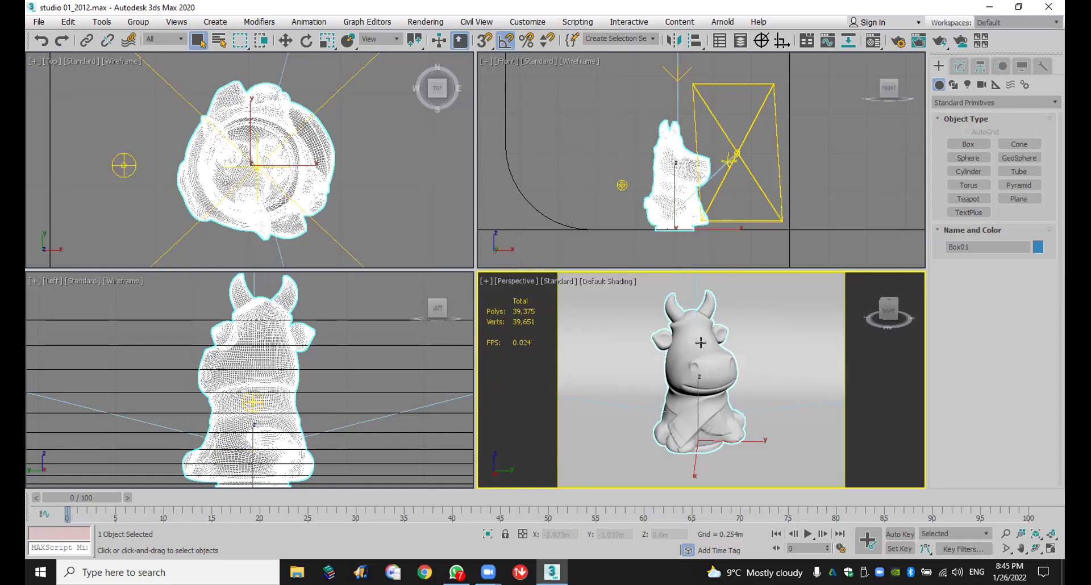
Step: Delete the original cow figurine from the scene and move the exported .vrmesh file to an empty area of the desktop
{"action": "key", "text": "Delete"}
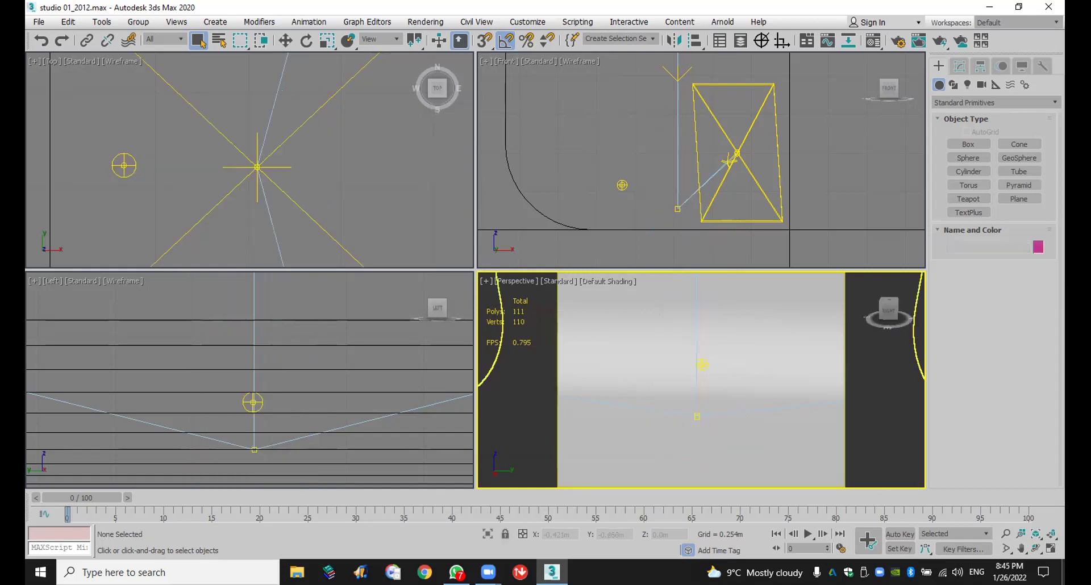
{"action": "key", "text": "super+d"}
{"action": "left_click_drag", "start_coordinate": [167, 434], "coordinate": [449, 355]}
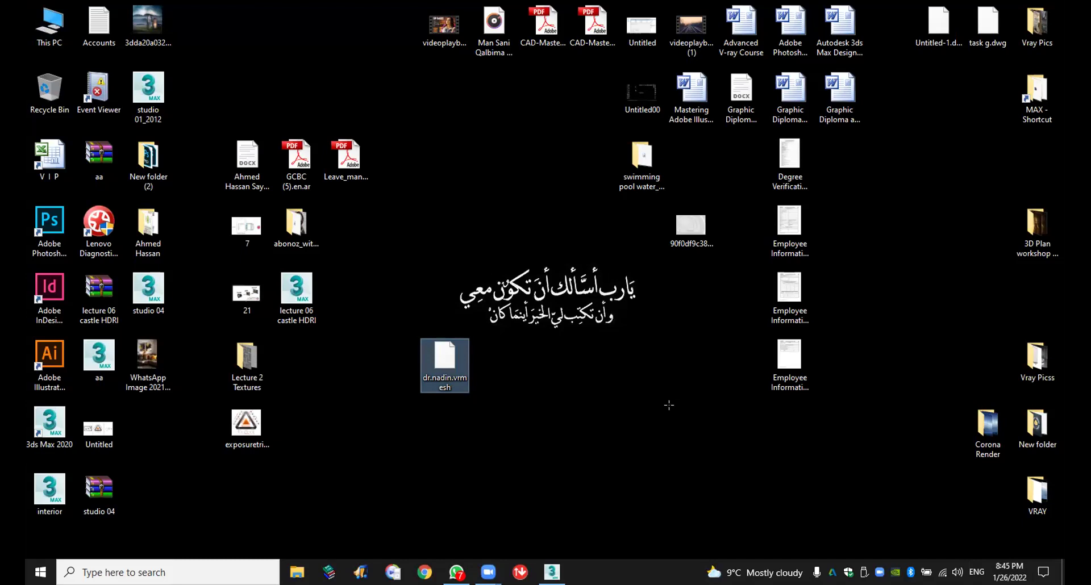
{"action": "key", "text": "super+d"}
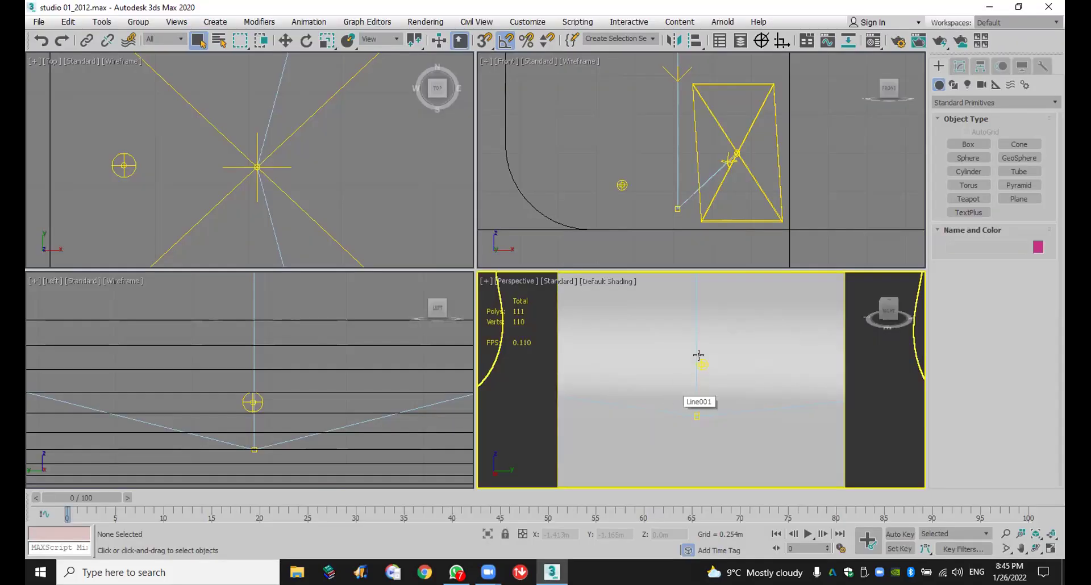
Step: Create a V-Ray proxy in the Perspective view using the exported .vrmesh file from the Desktop
{"action": "left_click", "coordinate": [956, 102]}
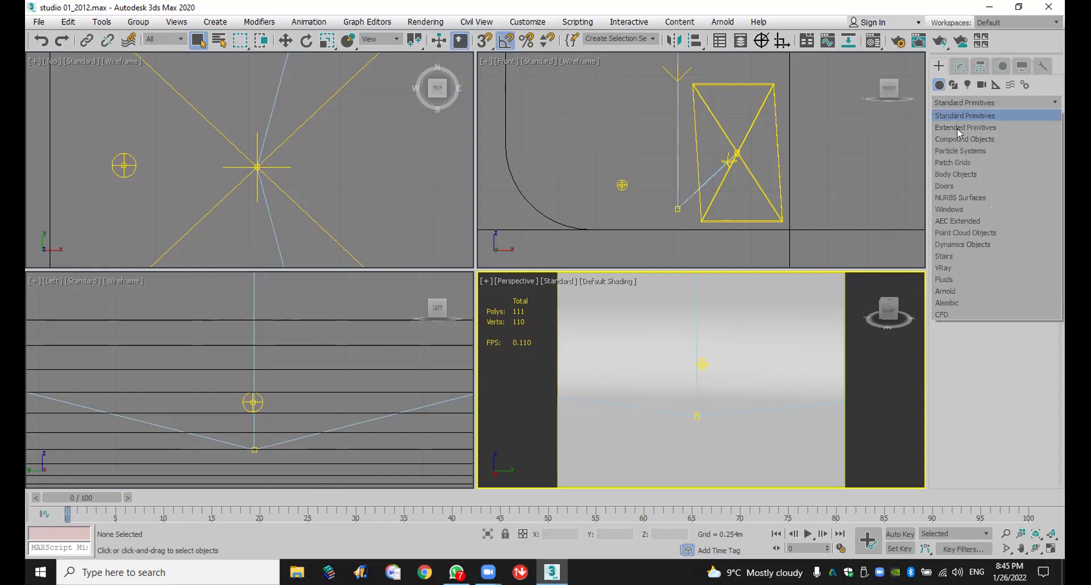
{"action": "left_click", "coordinate": [947, 268]}
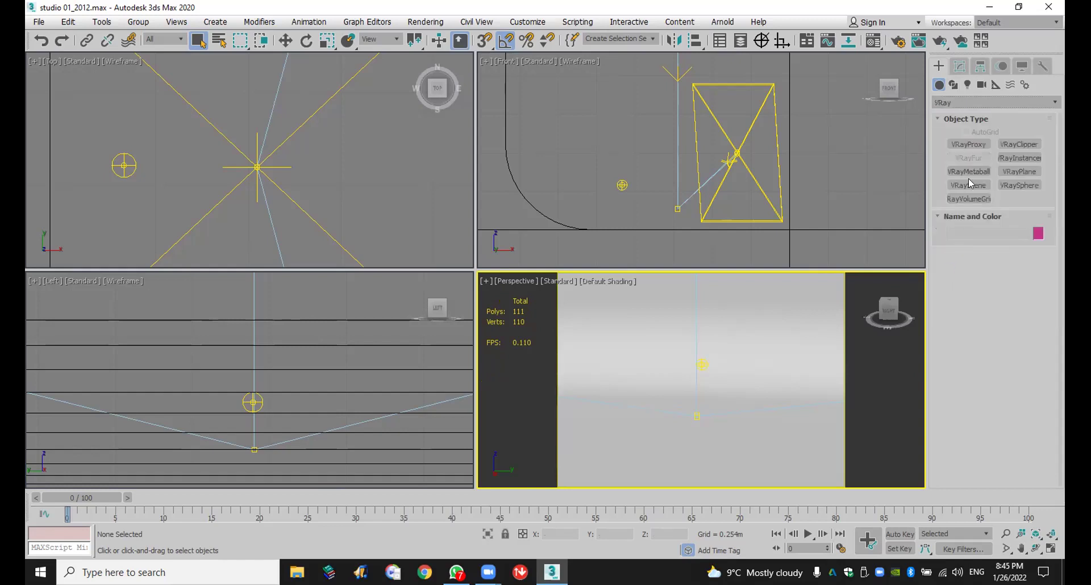
{"action": "left_click", "coordinate": [975, 145]}
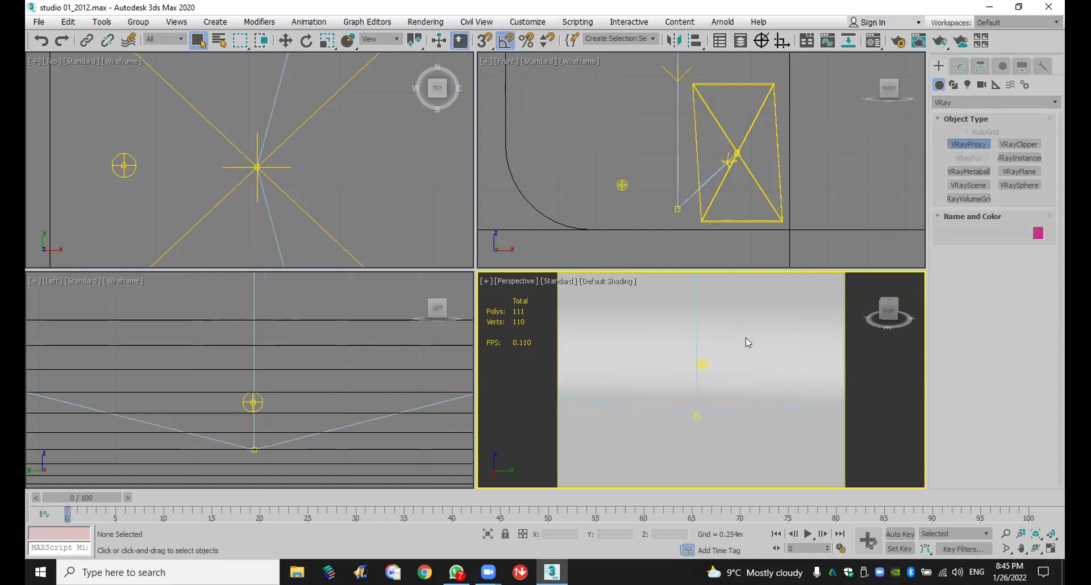
{"action": "left_click", "coordinate": [690, 400]}
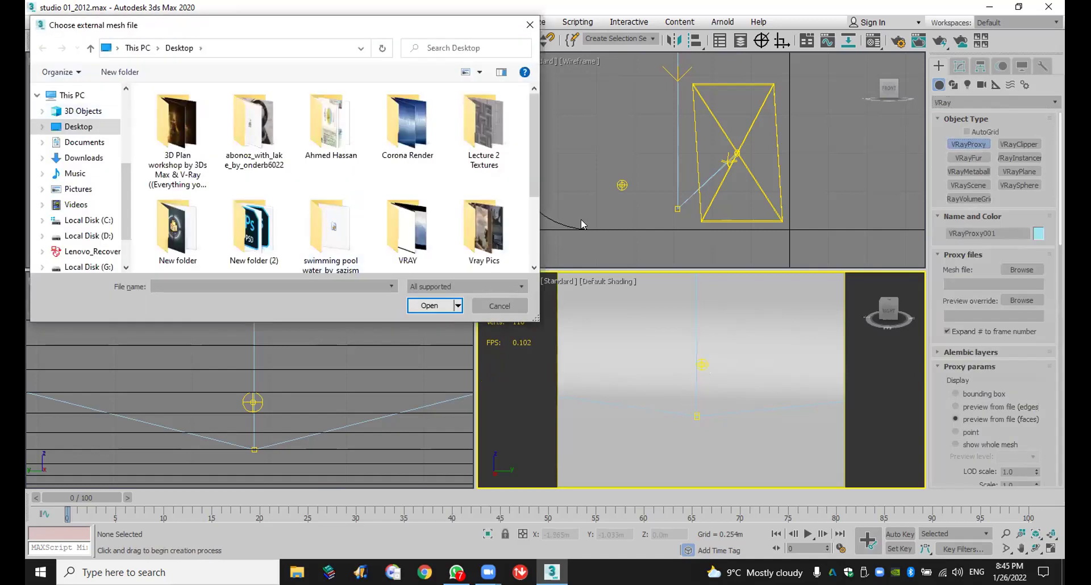
{"action": "scroll", "coordinate": [533, 174], "scroll_direction": "down", "scroll_amount": 2}
{"action": "double_click", "coordinate": [272, 244]}
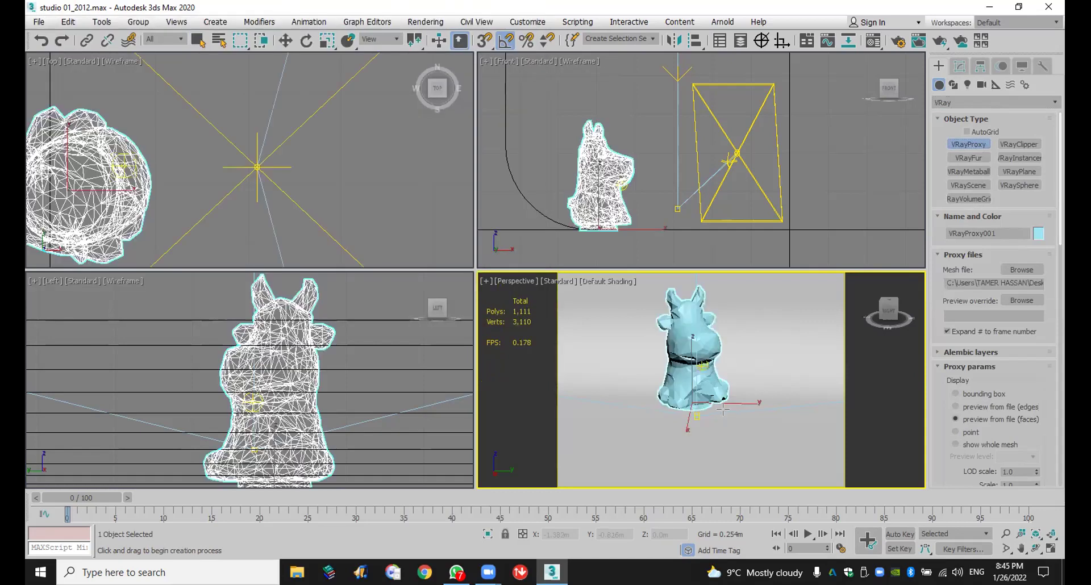
Step: Render the cow proxy in the Perspective view with V-Ray, examine the finished image enlarged, and close the frame buffer
{"action": "left_click", "coordinate": [1022, 549]}
{"action": "left_click_drag", "start_coordinate": [681, 371], "coordinate": [678, 382]}
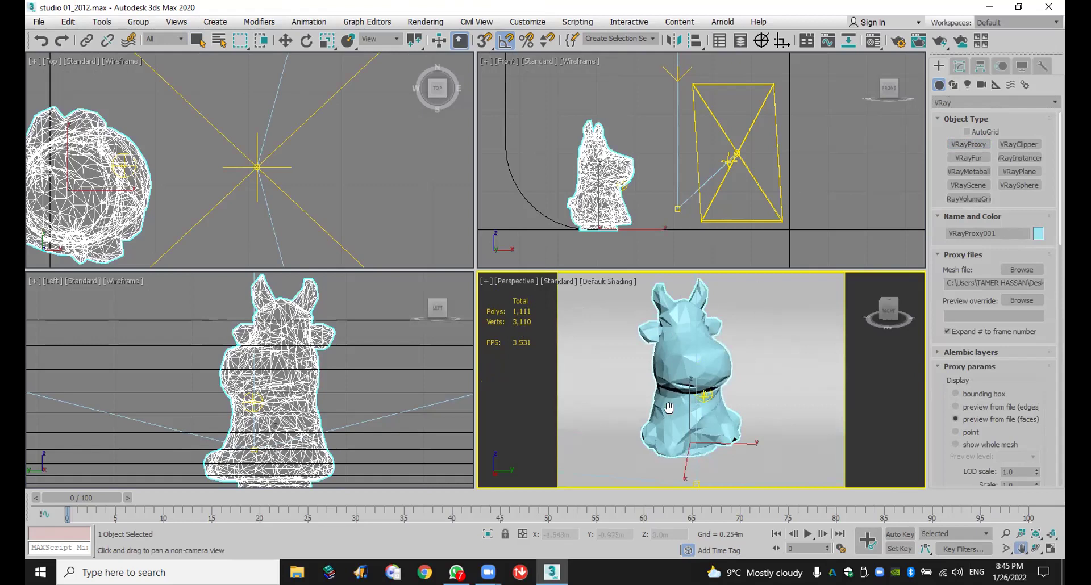
{"action": "left_click", "coordinate": [940, 41]}
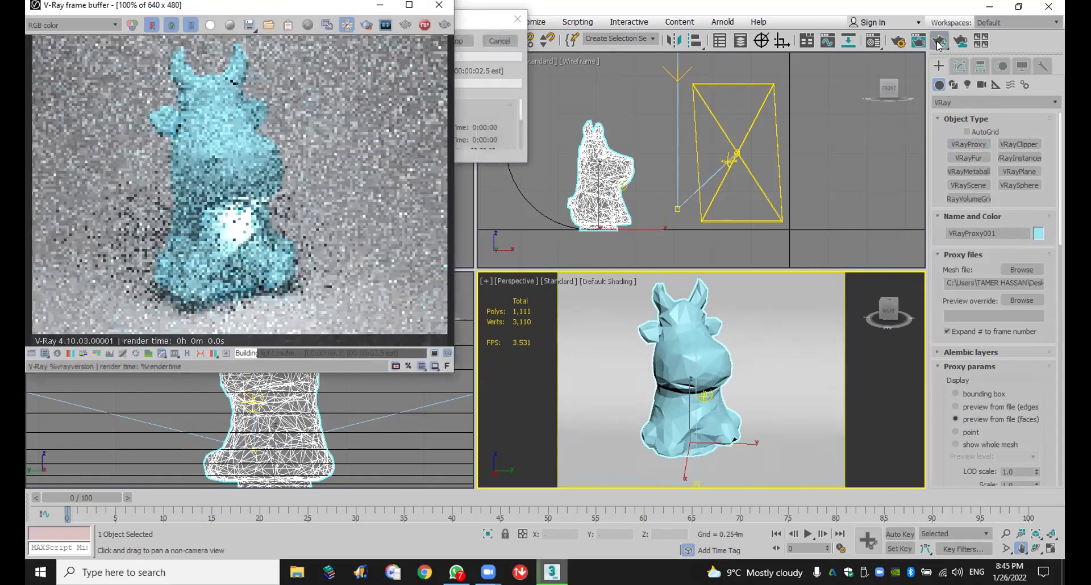
{"action": "double_click", "coordinate": [268, 5]}
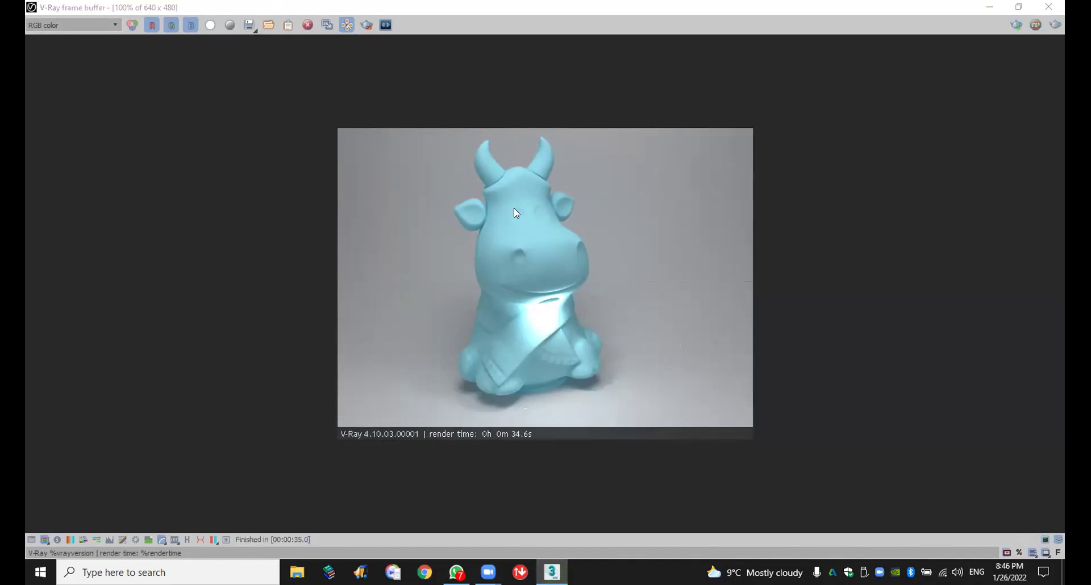
{"action": "left_click", "coordinate": [1049, 7]}
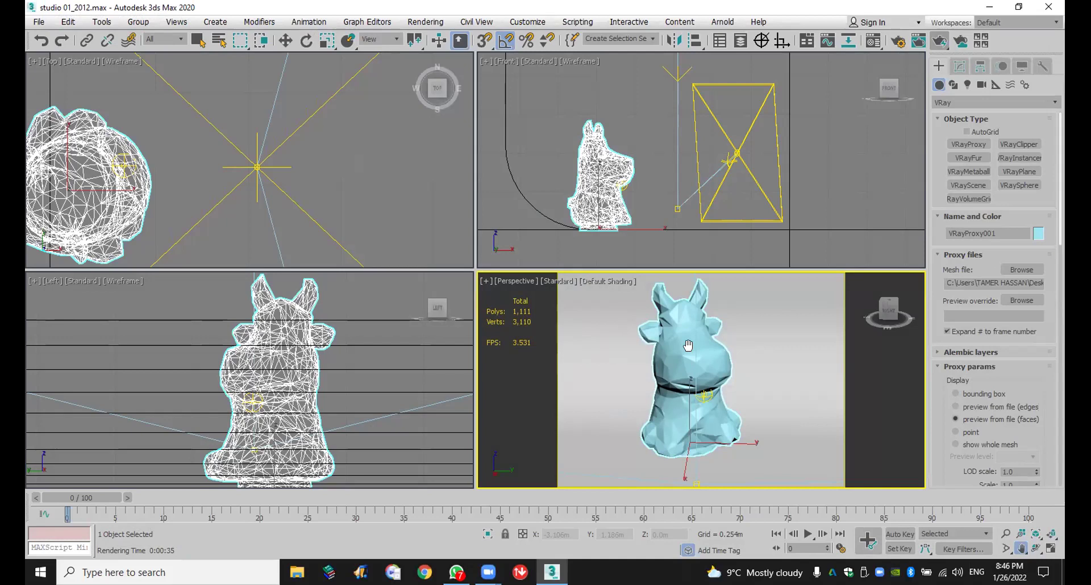
Step: Undo the proxy creation and the cow's deletion, and hide the restored original cow figurine
{"action": "key", "text": "ctrl+z"}
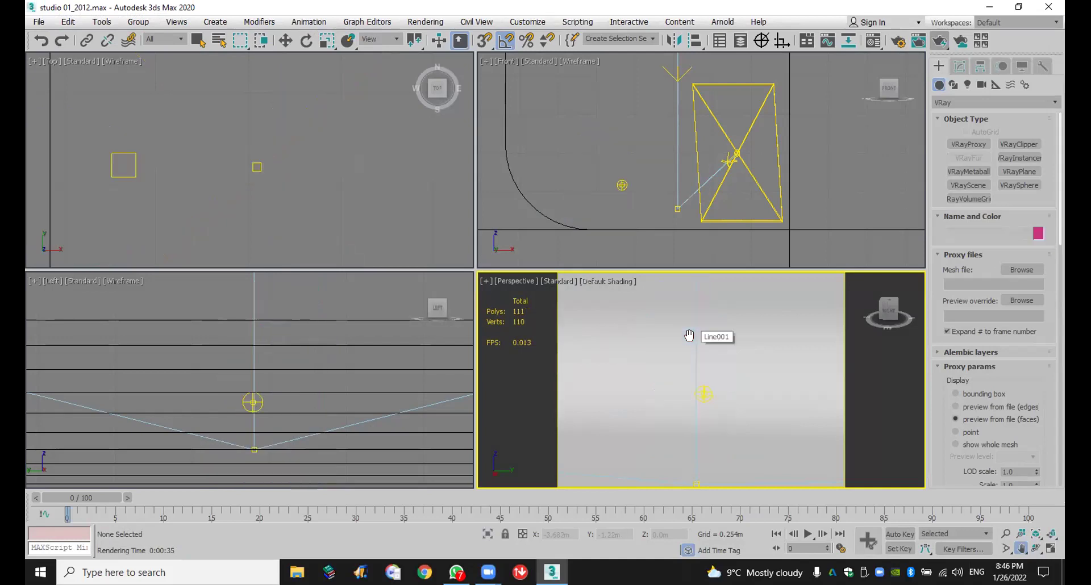
{"action": "scroll", "coordinate": [697, 338], "scroll_direction": "down", "scroll_amount": 2}
{"action": "scroll", "coordinate": [698, 339], "scroll_direction": "up", "scroll_amount": 4}
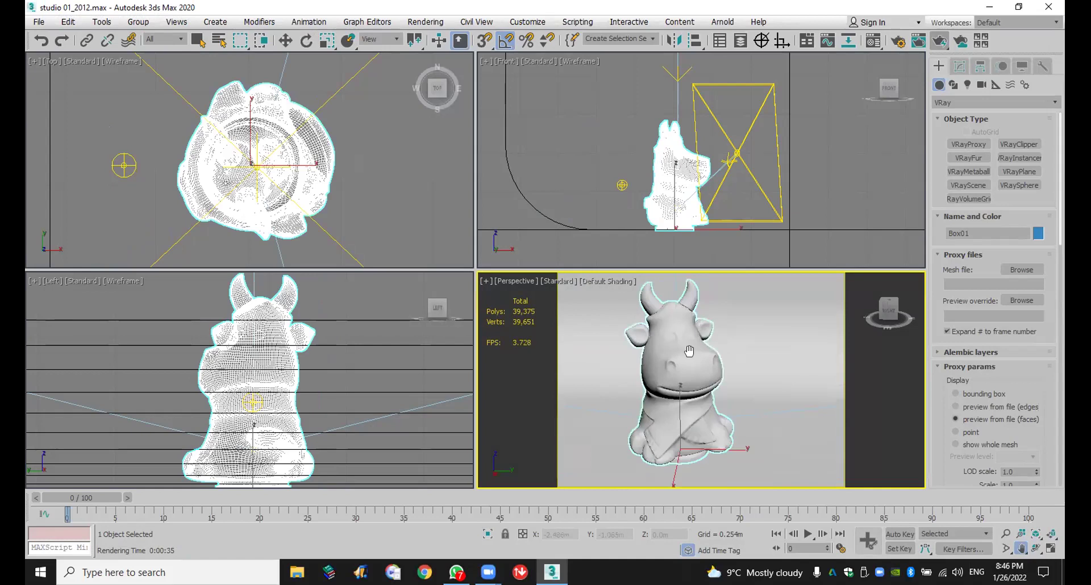
{"action": "right_click", "coordinate": [673, 342]}
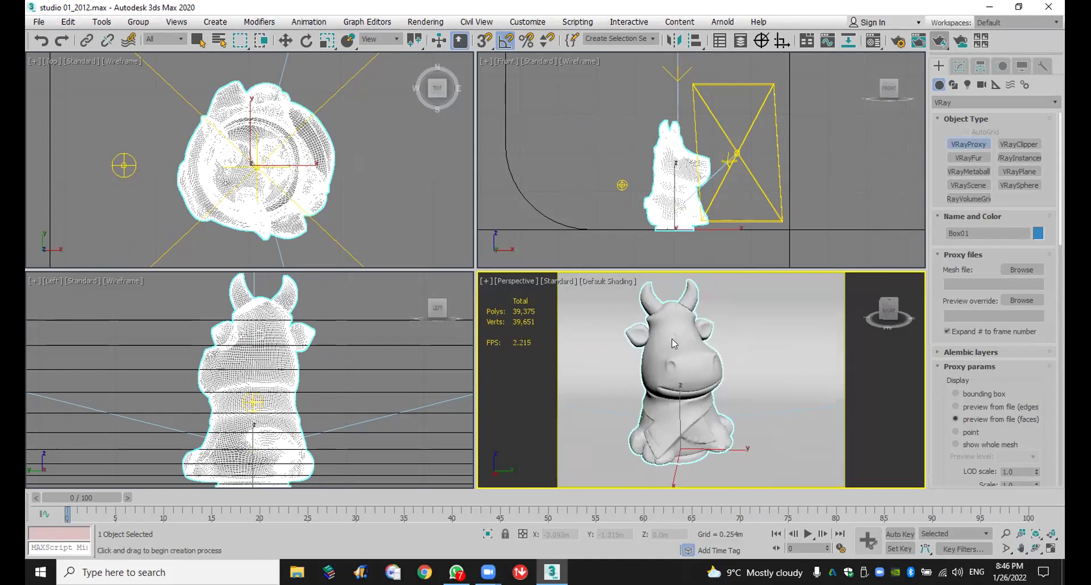
{"action": "right_click", "coordinate": [672, 338]}
{"action": "right_click", "coordinate": [681, 339]}
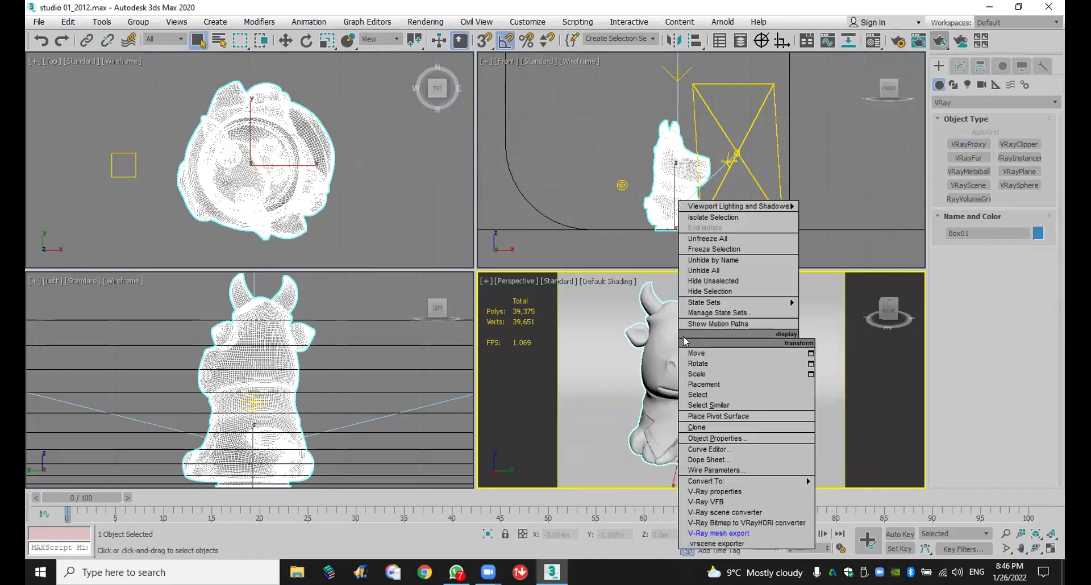
{"action": "left_click", "coordinate": [718, 290]}
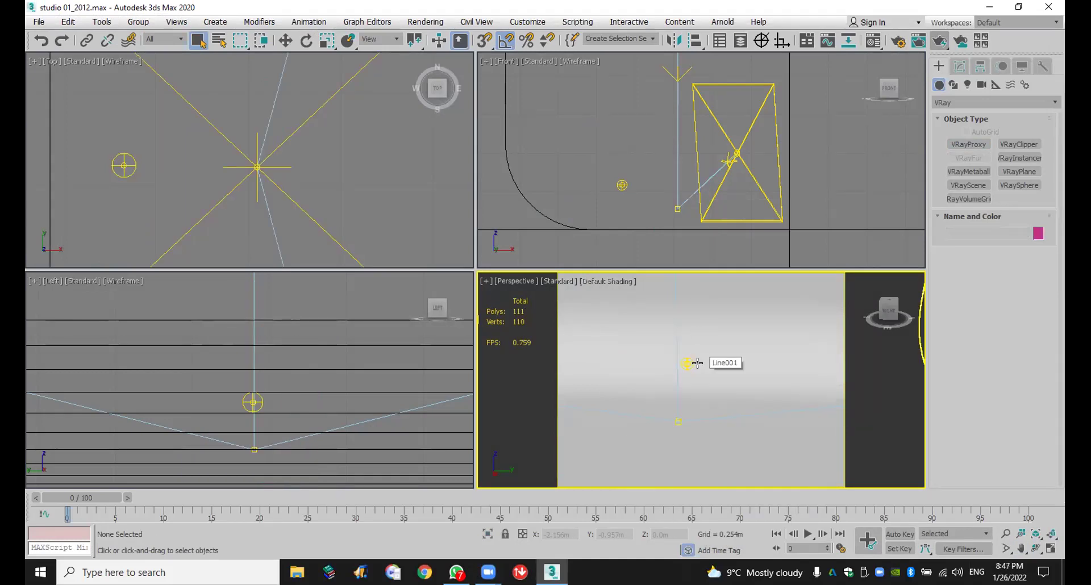
Step: Place a V-Ray proxy on the studio floor in the Perspective view, loading the exported cow .vrmesh file from the Desktop
{"action": "left_click", "coordinate": [966, 146]}
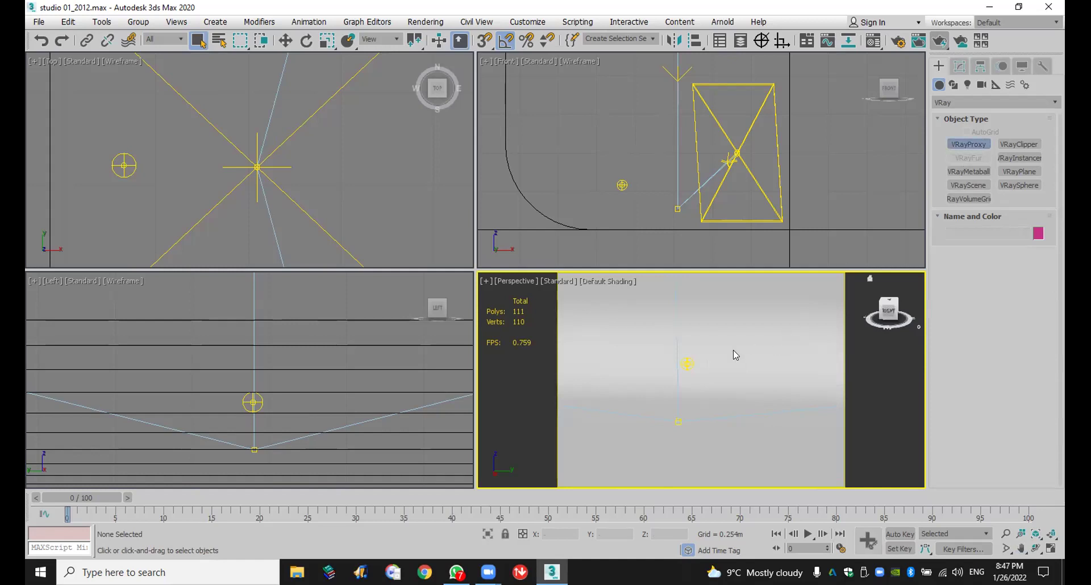
{"action": "left_click", "coordinate": [686, 405]}
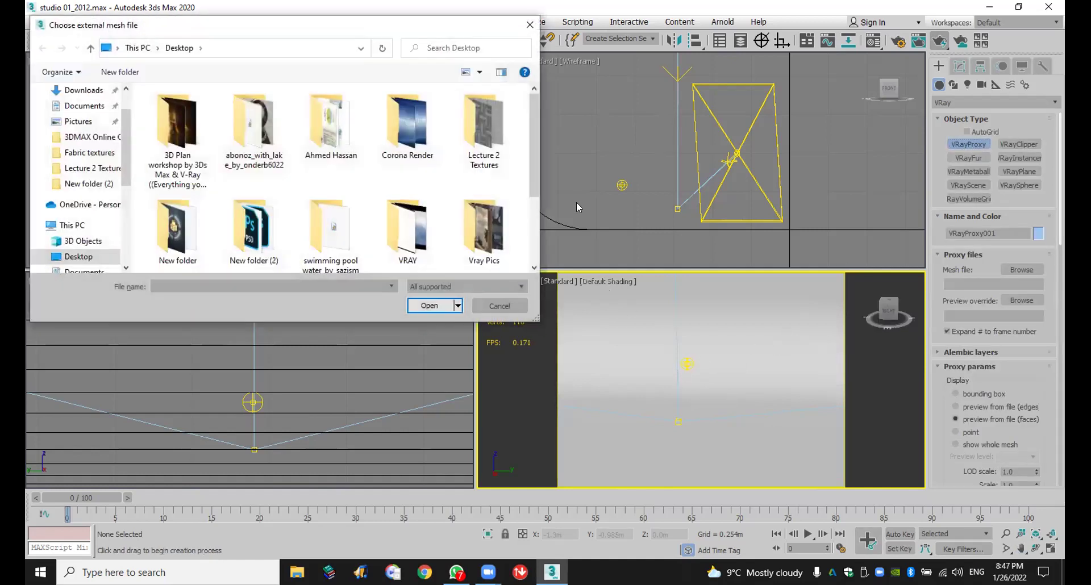
{"action": "scroll", "coordinate": [532, 174], "scroll_direction": "down", "scroll_amount": 2}
{"action": "left_click", "coordinate": [268, 249]}
{"action": "double_click", "coordinate": [268, 249]}
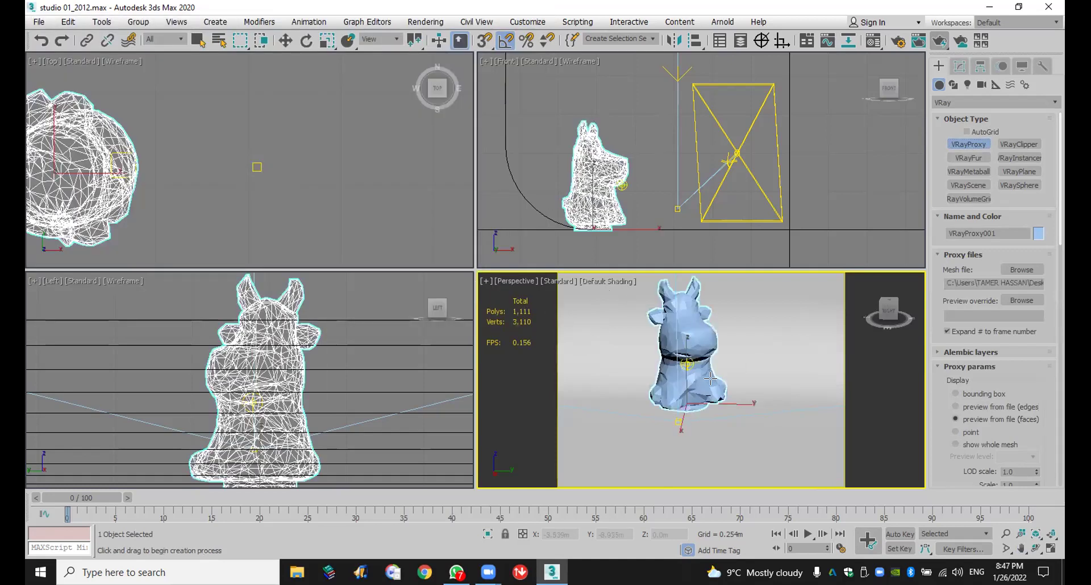
Step: Examine the simplified preview of the cow proxy up close in the Perspective view
{"action": "scroll", "coordinate": [693, 326], "scroll_direction": "up", "scroll_amount": 2}
{"action": "scroll", "coordinate": [703, 426], "scroll_direction": "up", "scroll_amount": 2}
{"action": "scroll", "coordinate": [704, 426], "scroll_direction": "down", "scroll_amount": 3}
{"action": "scroll", "coordinate": [676, 318], "scroll_direction": "up", "scroll_amount": 2}
{"action": "scroll", "coordinate": [672, 307], "scroll_direction": "down", "scroll_amount": 2}
{"action": "scroll", "coordinate": [672, 307], "scroll_direction": "up", "scroll_amount": 3}
{"action": "scroll", "coordinate": [674, 306], "scroll_direction": "down", "scroll_amount": 3}
{"action": "scroll", "coordinate": [682, 301], "scroll_direction": "up", "scroll_amount": 2}
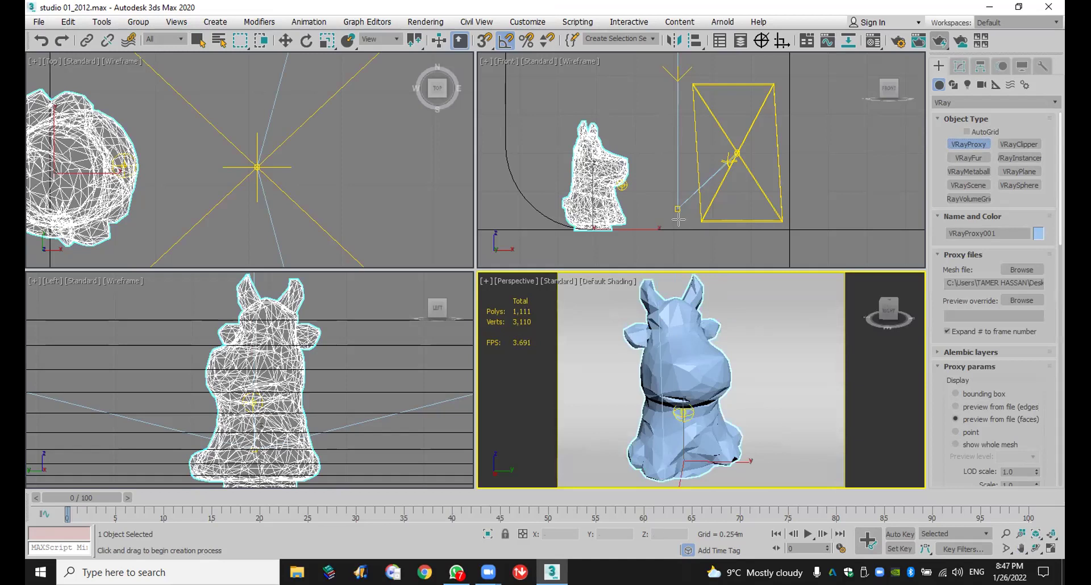
Step: Finish placing proxies and delete the V-Ray light VRayLight004 at the cow's muzzle in the Front view
{"action": "right_click", "coordinate": [642, 191]}
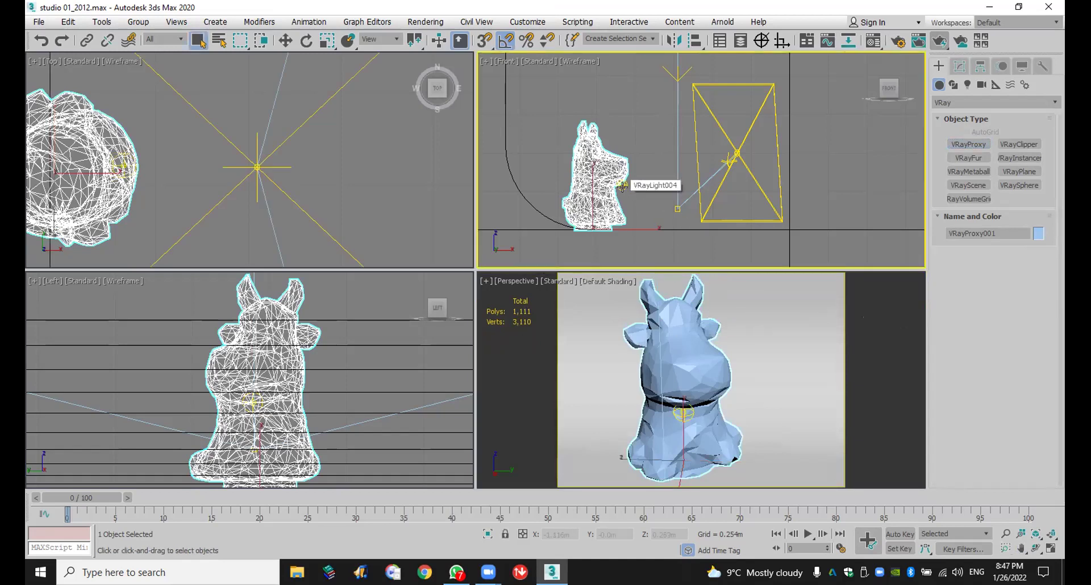
{"action": "left_click", "coordinate": [623, 190]}
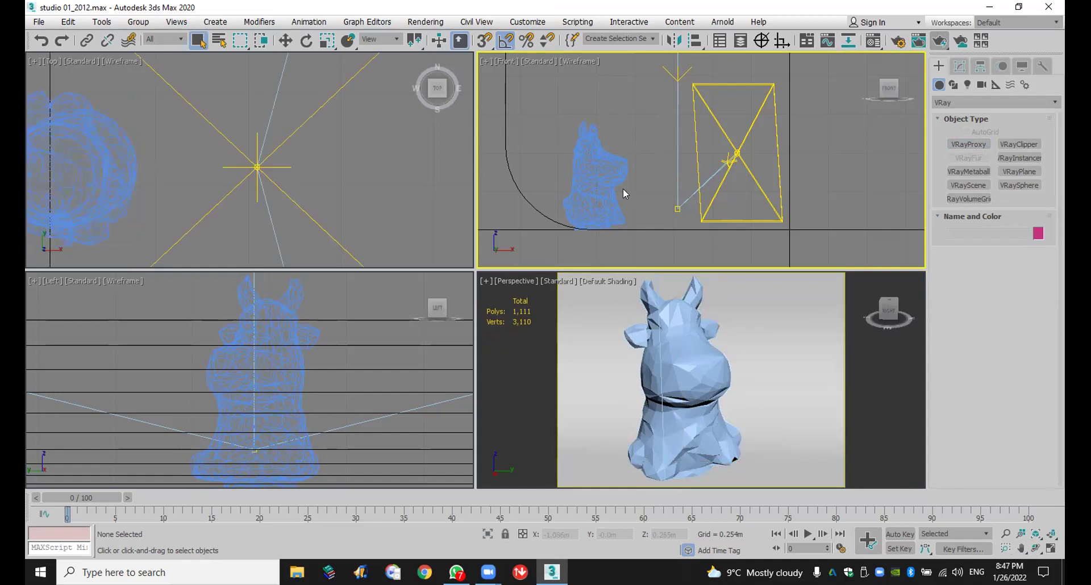
Step: Check the exported .vrmesh file on the desktop, and start an empty scene without saving the current changes
{"action": "key", "text": "super+d"}
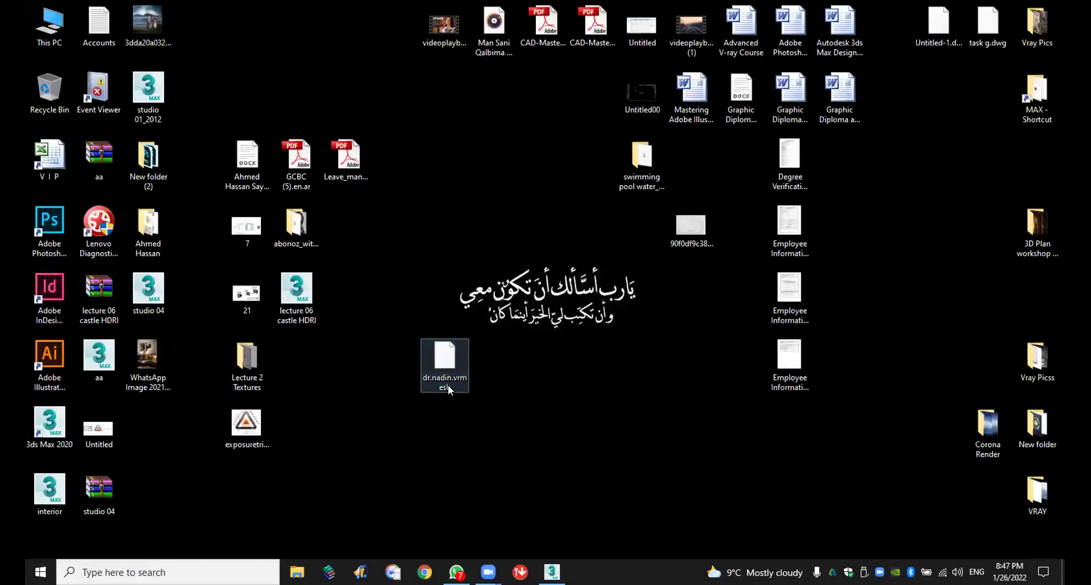
{"action": "key", "text": "super+d"}
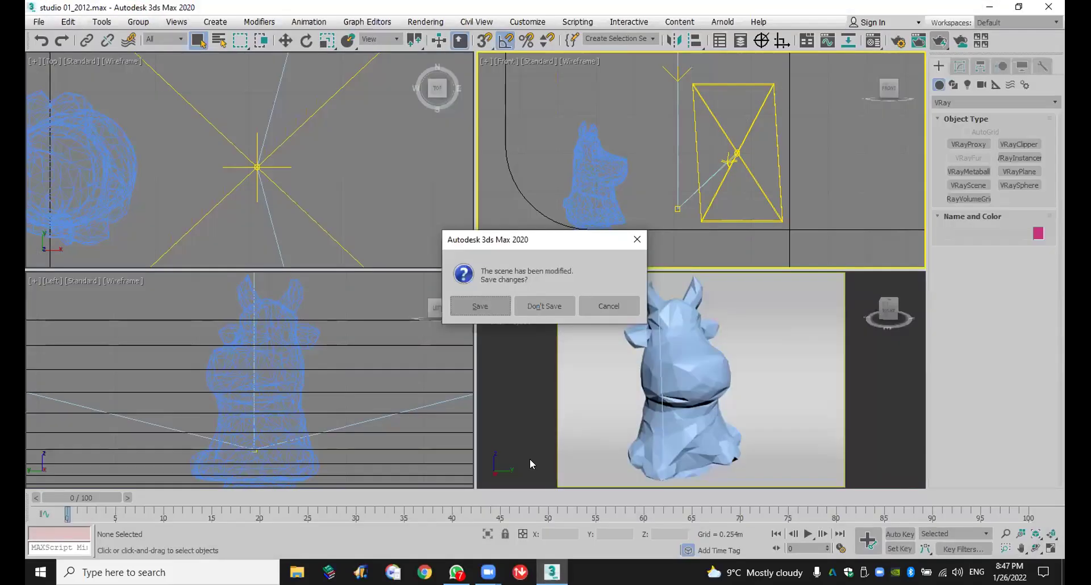
{"action": "key", "text": "n"}
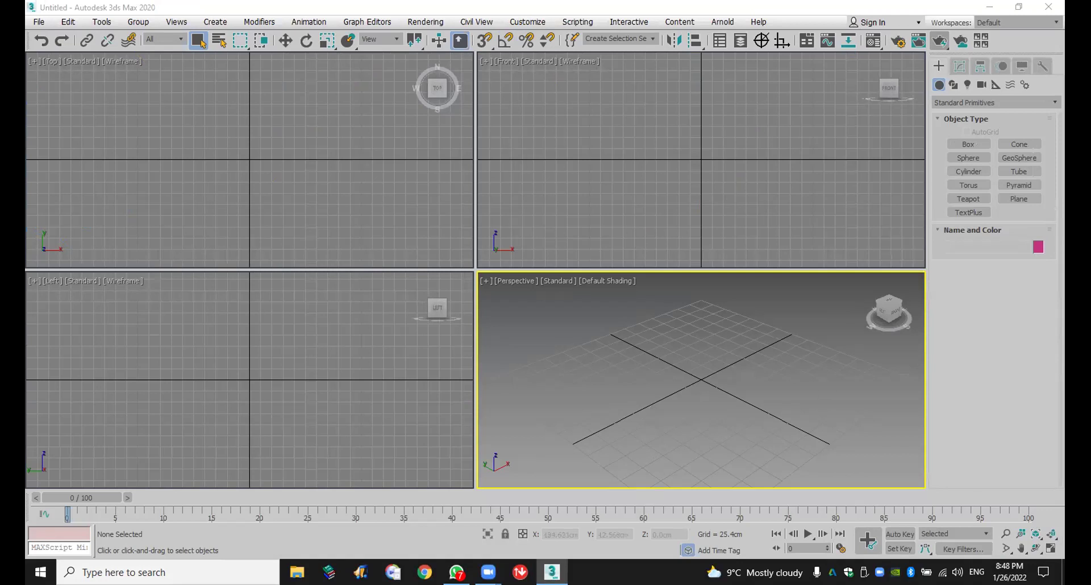
Step: Open the MAX shortcut folder from the desktop and browse the reference images in its MAX Plc subfolder
{"action": "key", "text": "super+d"}
{"action": "key", "text": "super+d"}
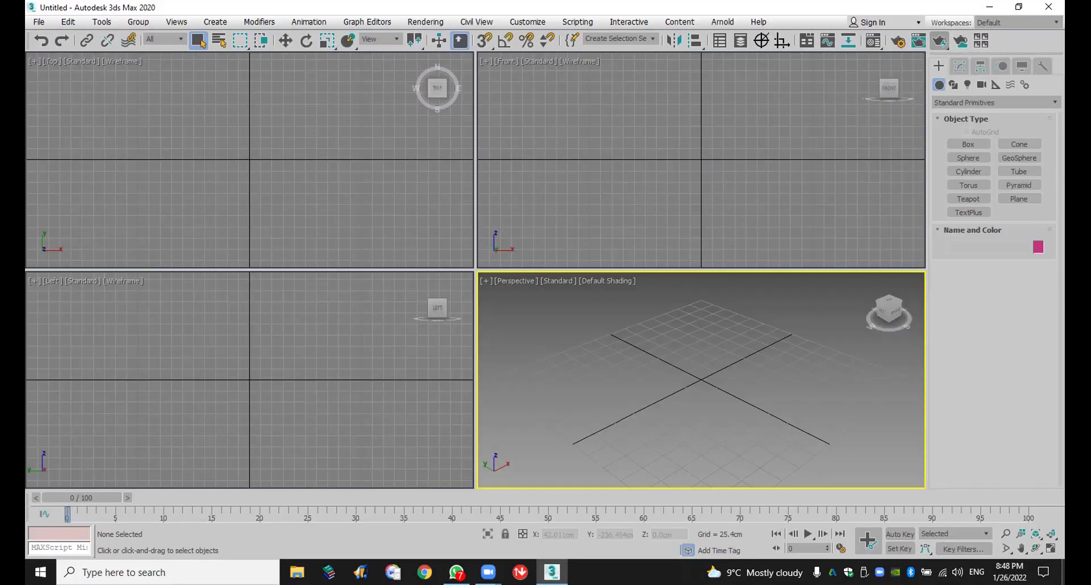
{"action": "key", "text": "super+d"}
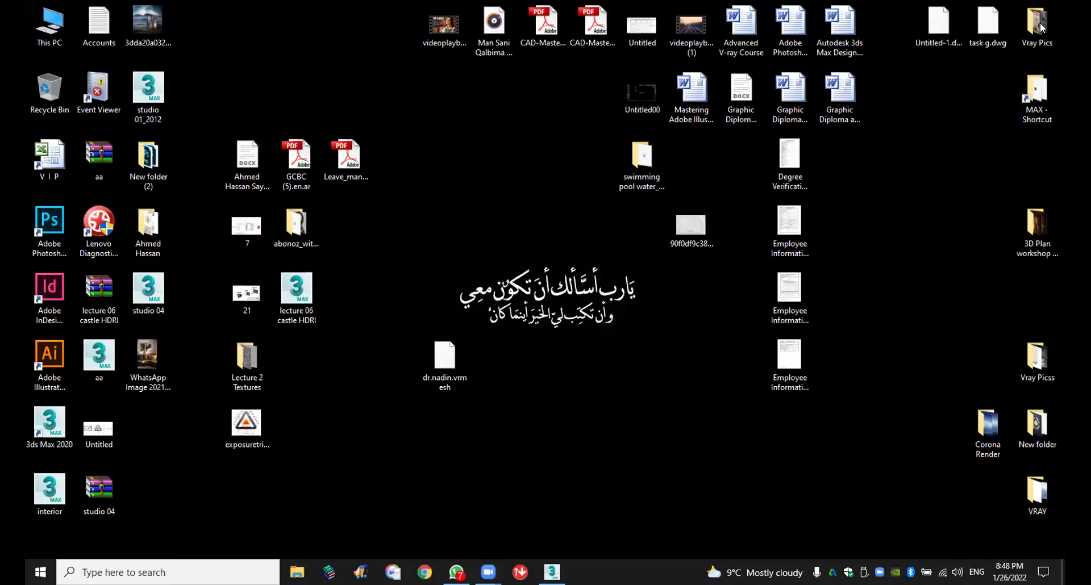
{"action": "double_click", "coordinate": [1036, 105]}
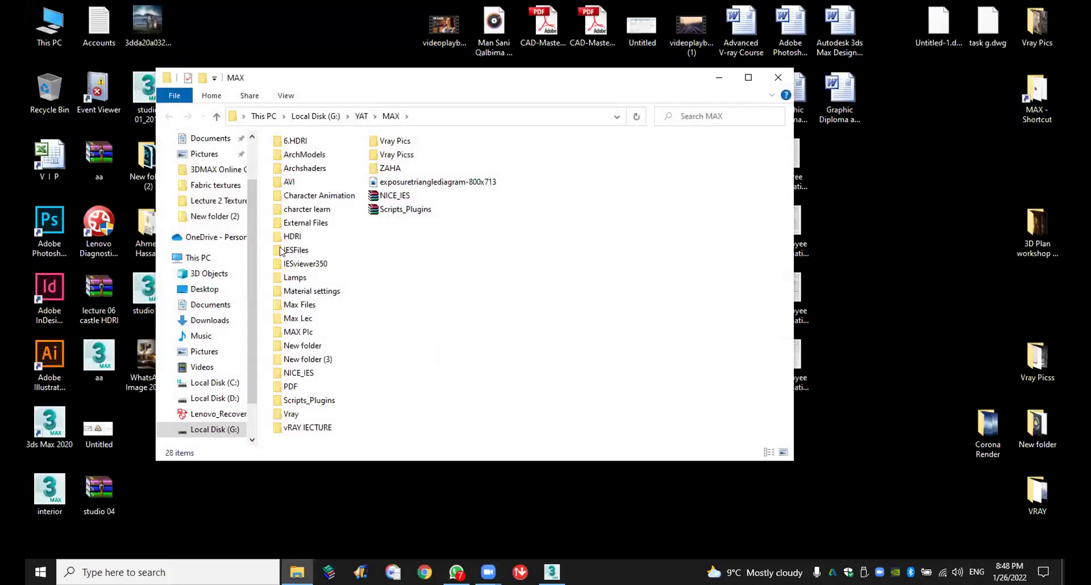
{"action": "left_click", "coordinate": [334, 333]}
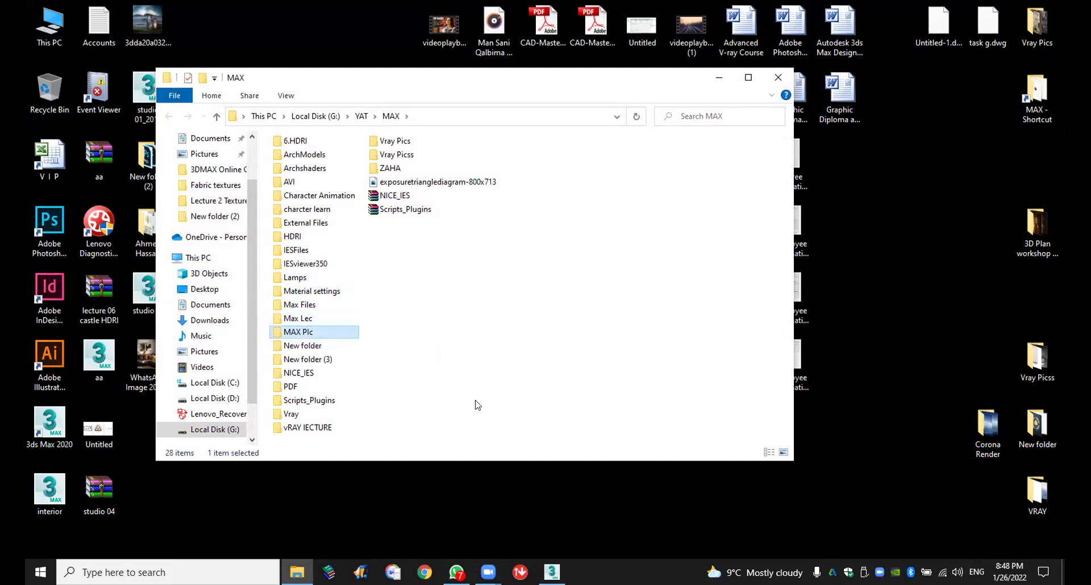
{"action": "left_click", "coordinate": [418, 393]}
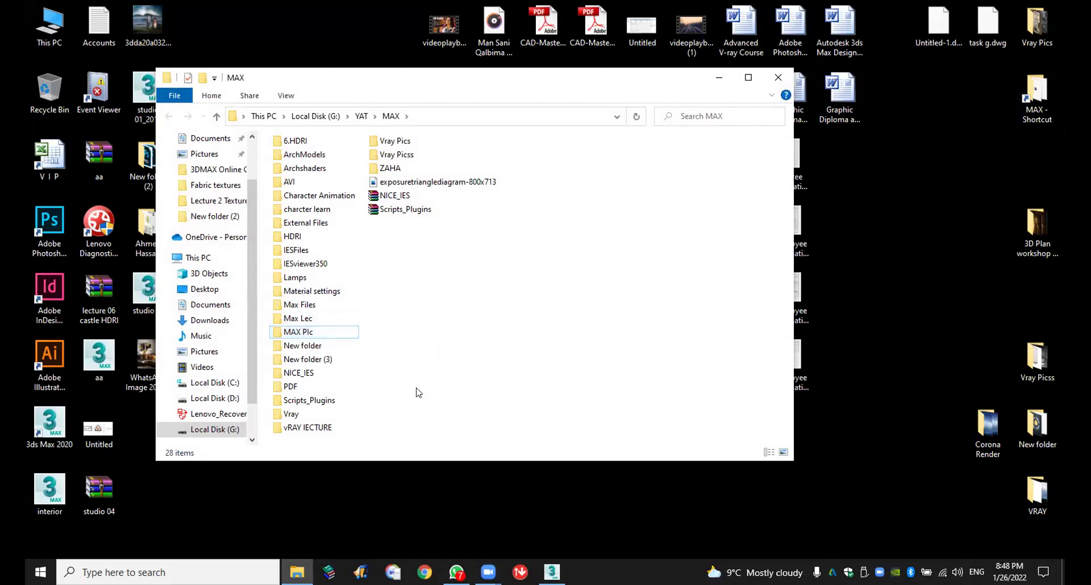
{"action": "double_click", "coordinate": [337, 333]}
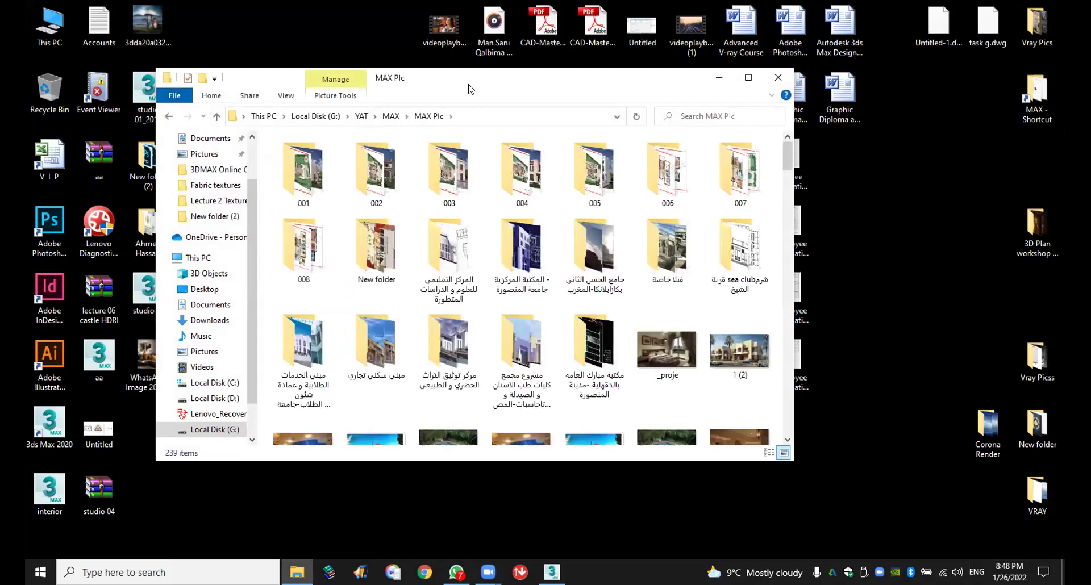
{"action": "double_click", "coordinate": [469, 89]}
{"action": "scroll", "coordinate": [537, 276], "scroll_direction": "down", "scroll_amount": 5}
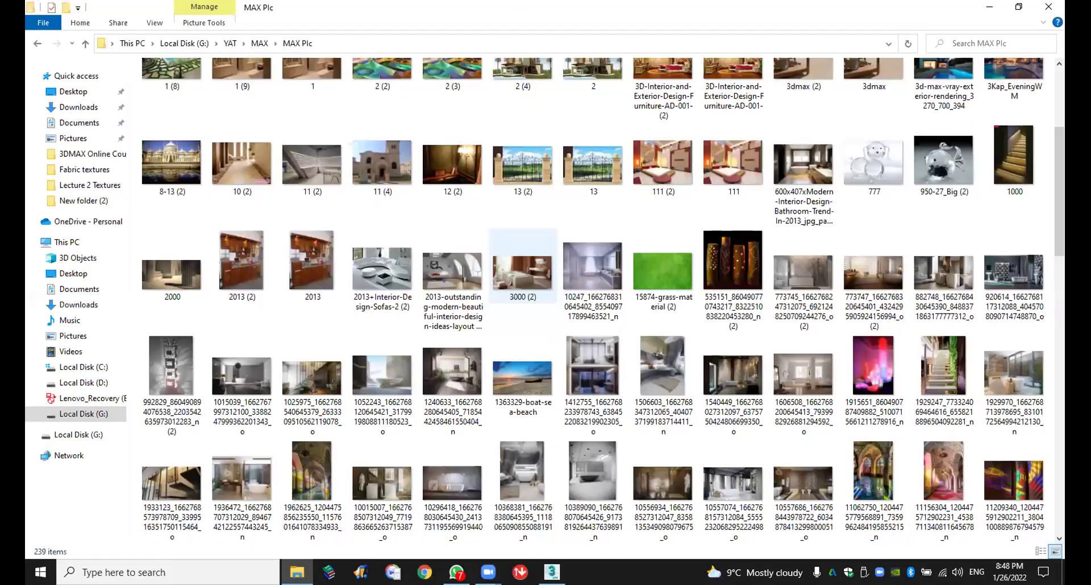
{"action": "scroll", "coordinate": [523, 267], "scroll_direction": "down", "scroll_amount": 3}
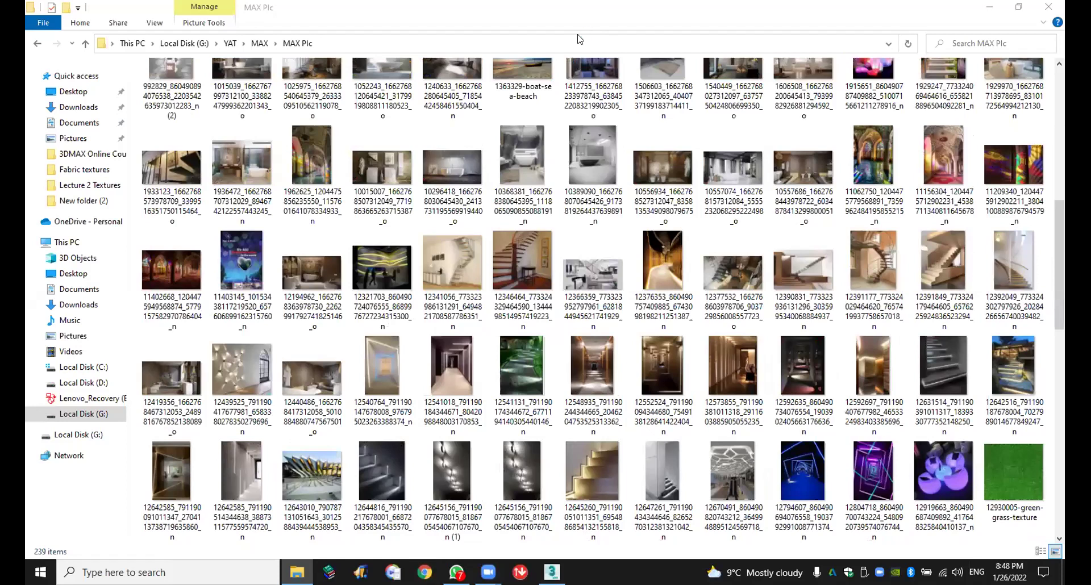
Step: Switch to Chrome, search Google for "carpet", and browse the image results
{"action": "key", "text": "alt+Tab"}
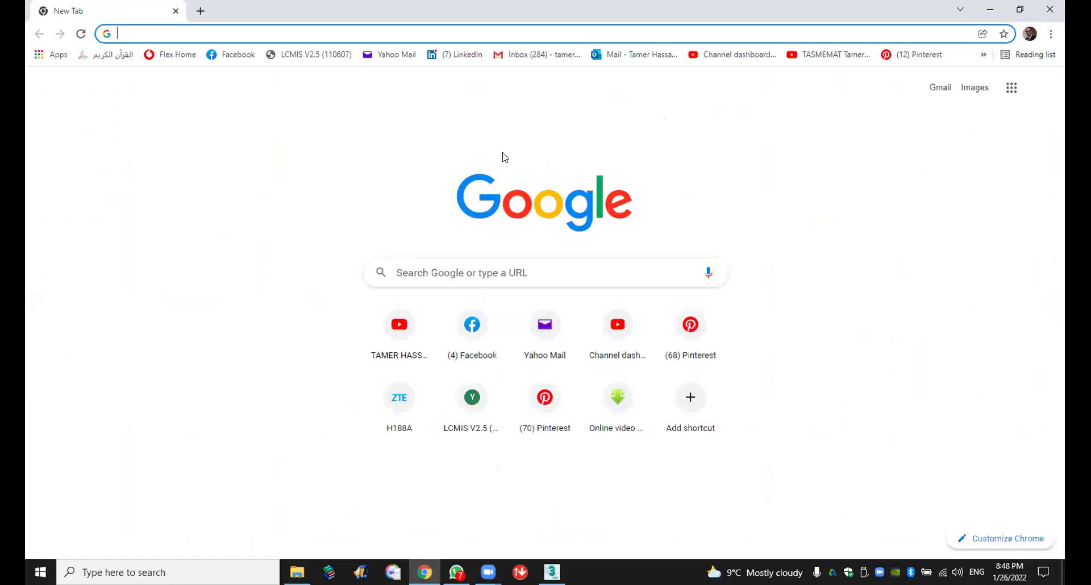
{"action": "left_click", "coordinate": [510, 272]}
{"action": "type", "text": "carpet"}
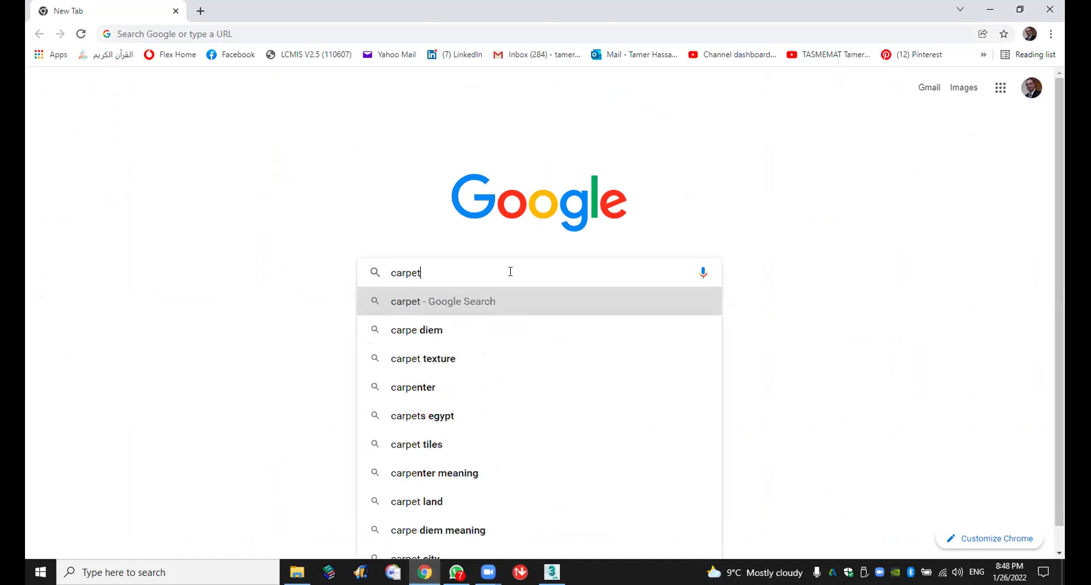
{"action": "key", "text": "Return"}
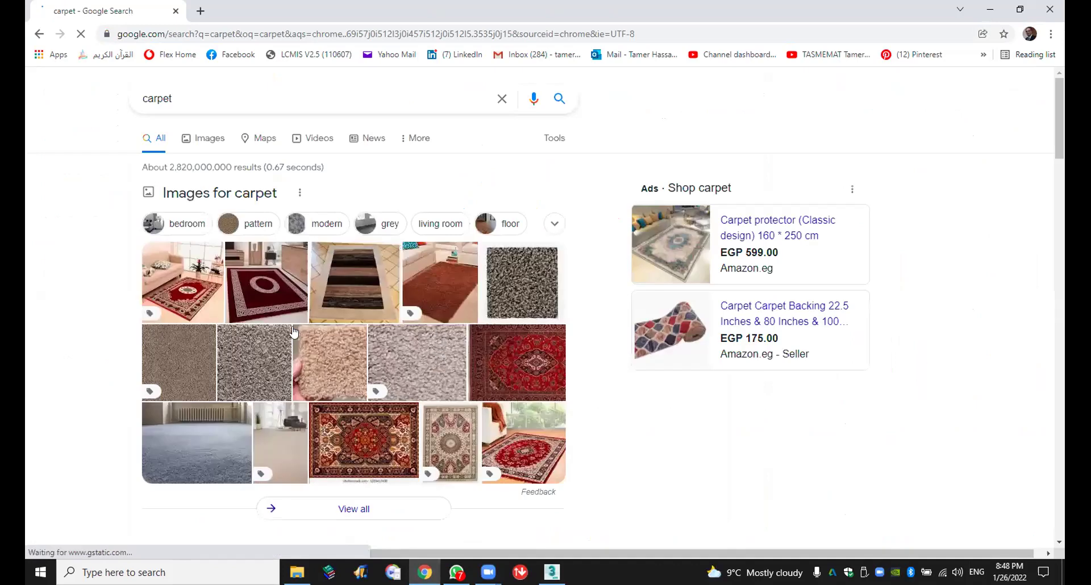
{"action": "scroll", "coordinate": [436, 288], "scroll_direction": "down", "scroll_amount": 1}
{"action": "scroll", "coordinate": [436, 288], "scroll_direction": "down", "scroll_amount": 2}
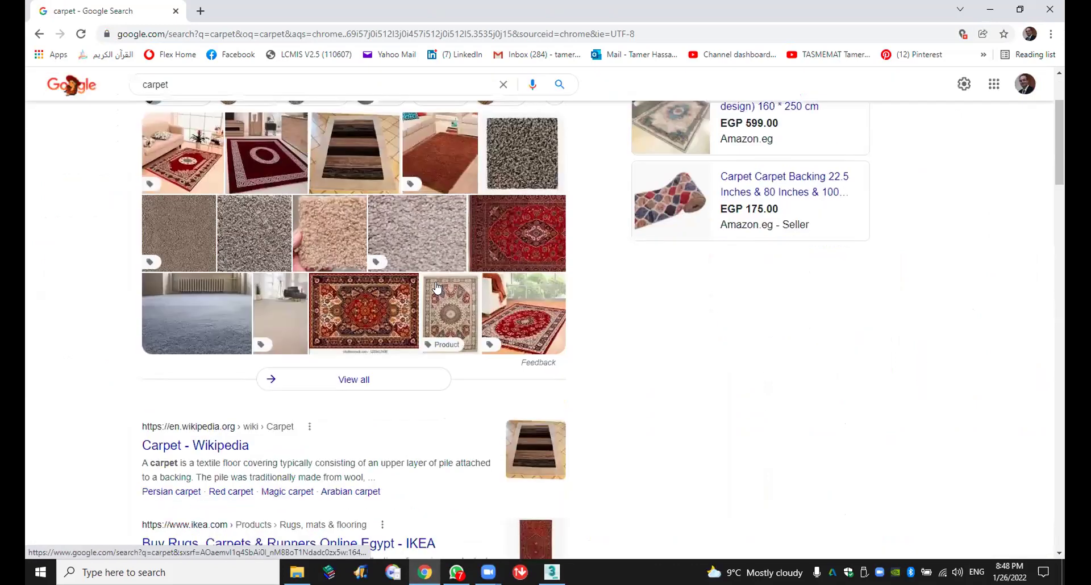
Step: Show only the image results for "carpet" and look through the different carpet types and textures
{"action": "scroll", "coordinate": [246, 205], "scroll_direction": "up", "scroll_amount": 3}
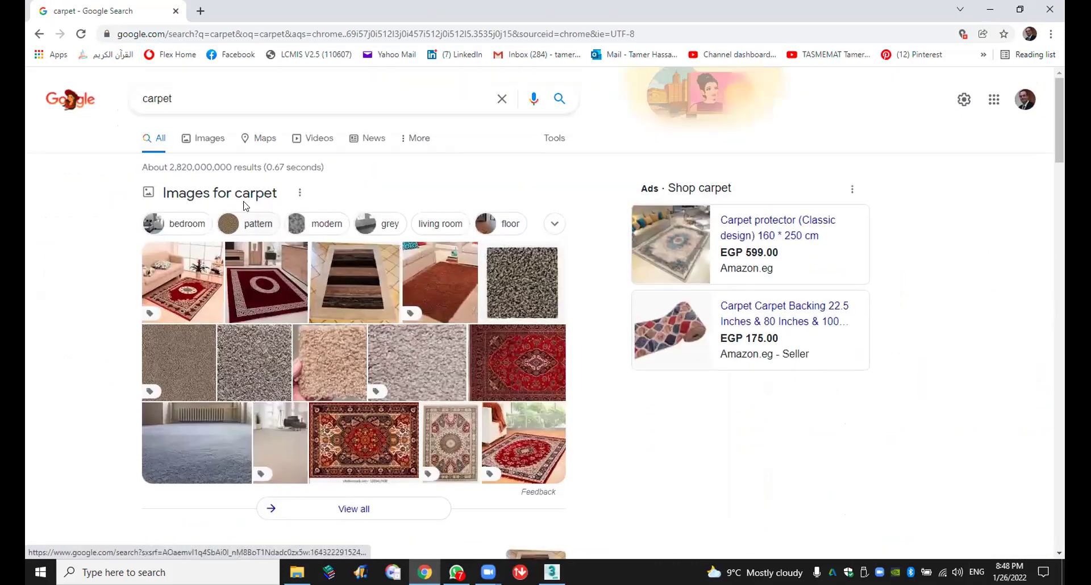
{"action": "left_click", "coordinate": [209, 138]}
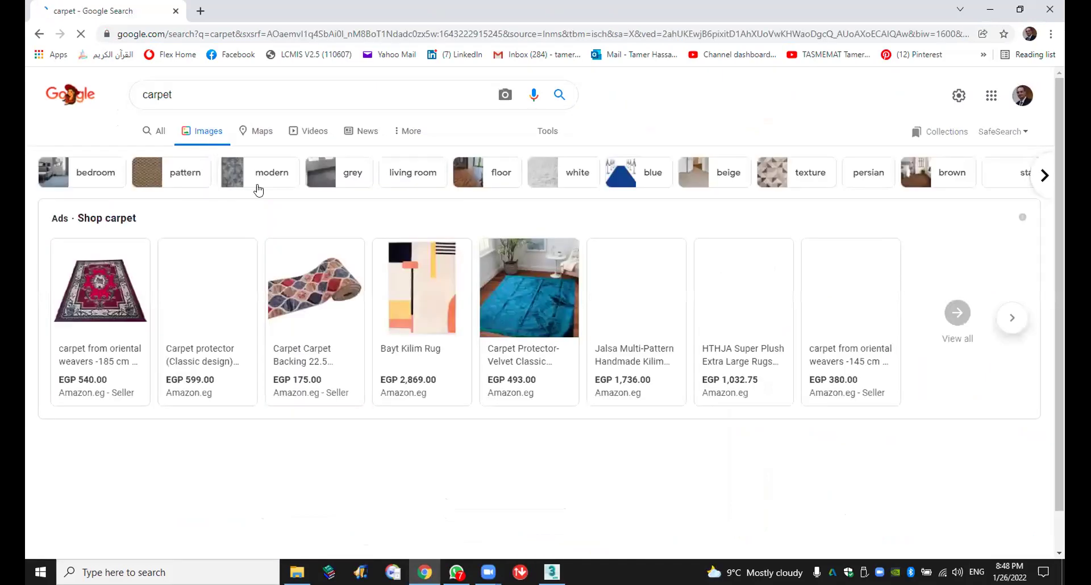
{"action": "scroll", "coordinate": [379, 325], "scroll_direction": "down", "scroll_amount": 1}
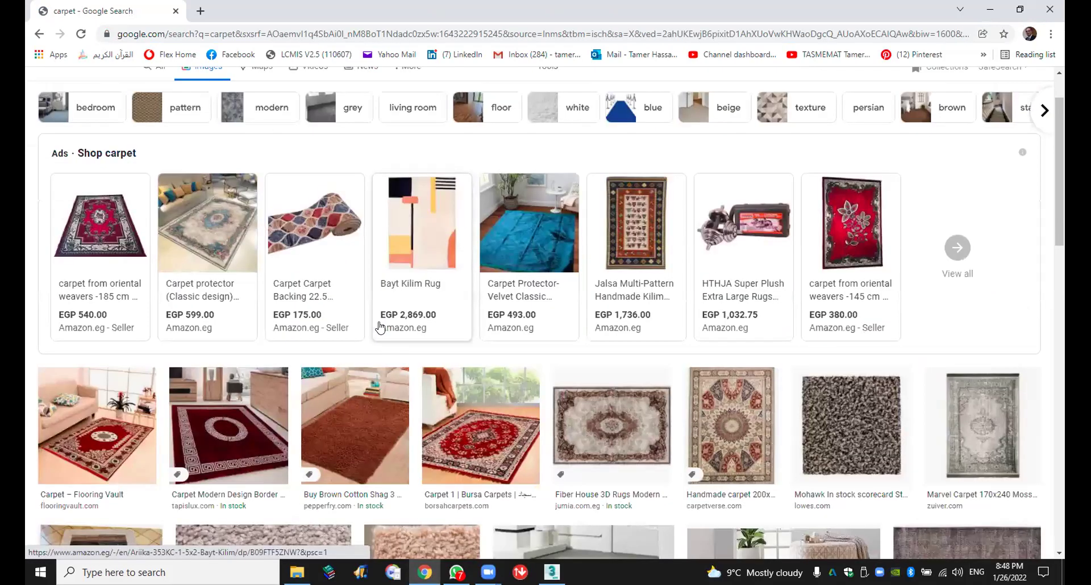
{"action": "scroll", "coordinate": [349, 337], "scroll_direction": "down", "scroll_amount": 4}
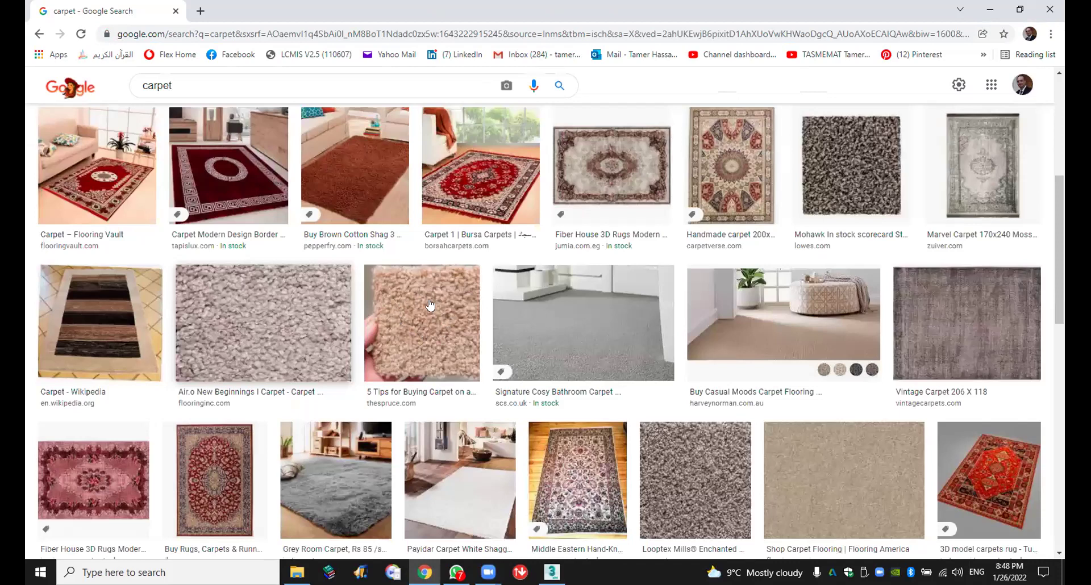
{"action": "scroll", "coordinate": [478, 331], "scroll_direction": "down", "scroll_amount": 1}
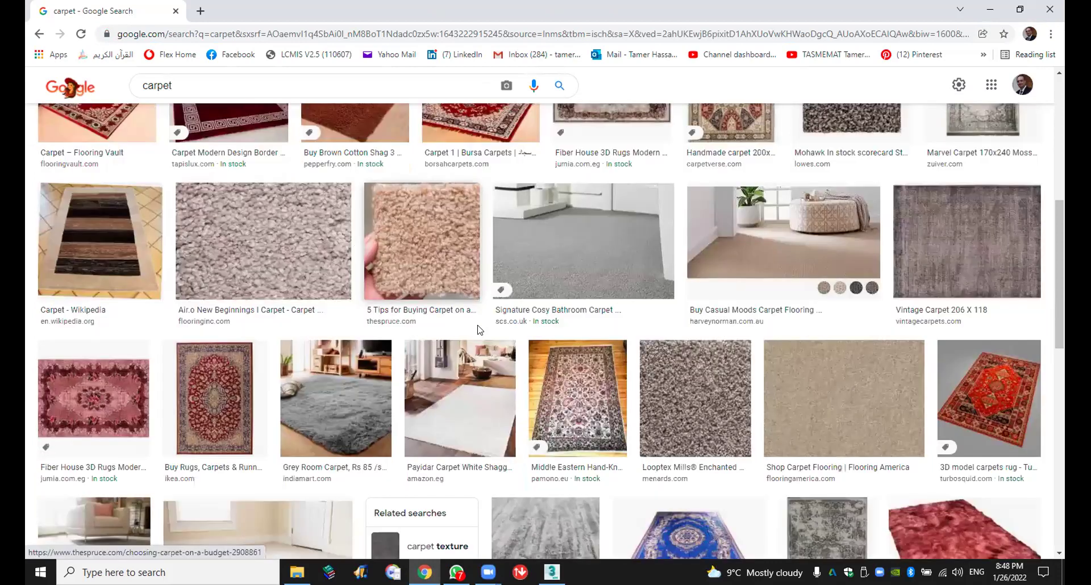
{"action": "scroll", "coordinate": [479, 326], "scroll_direction": "down", "scroll_amount": 4}
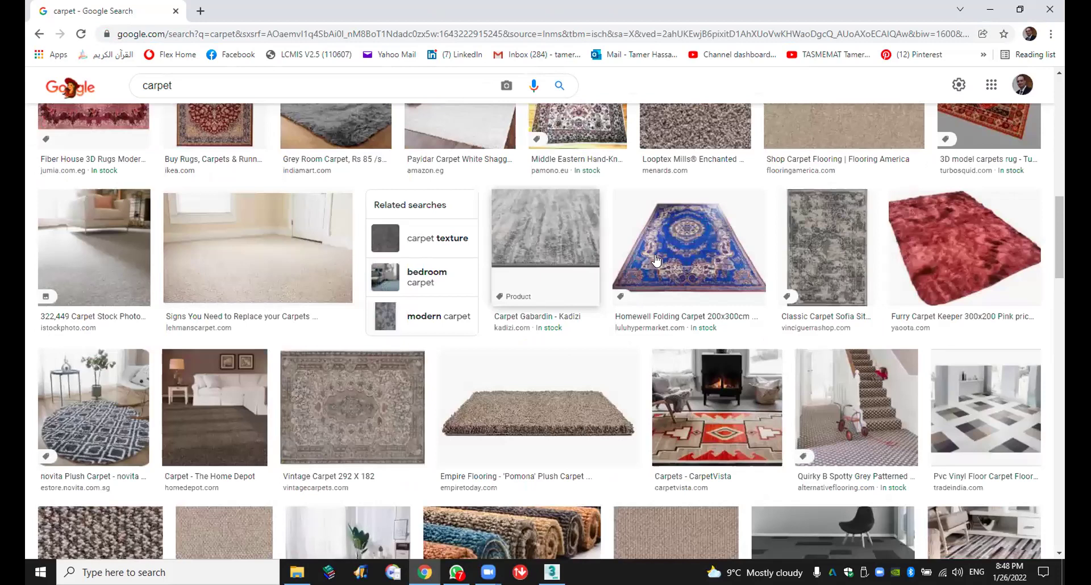
{"action": "scroll", "coordinate": [545, 339], "scroll_direction": "down", "scroll_amount": 1}
{"action": "scroll", "coordinate": [544, 342], "scroll_direction": "down", "scroll_amount": 3}
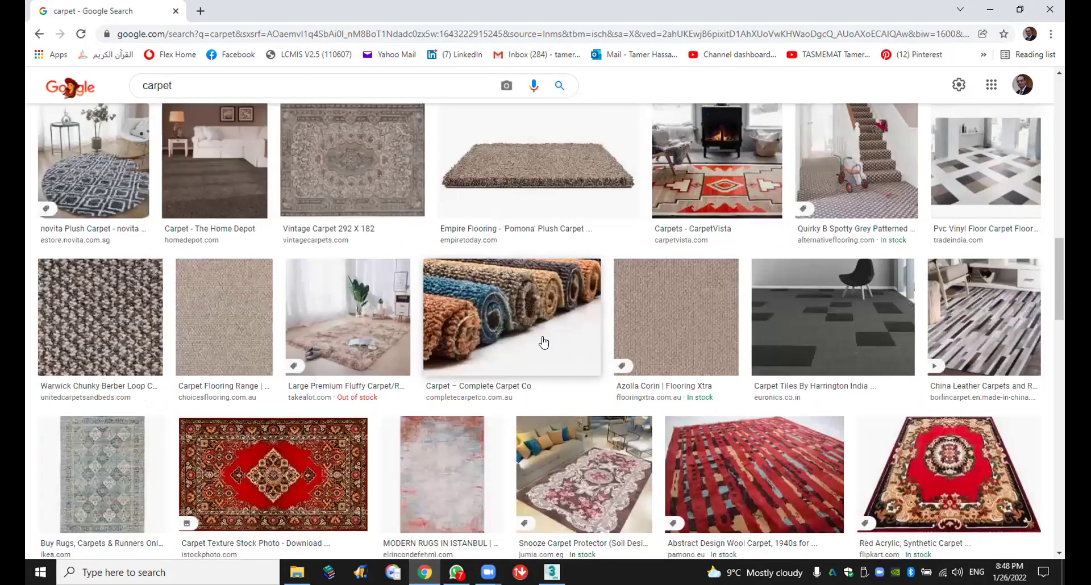
{"action": "scroll", "coordinate": [543, 342], "scroll_direction": "down", "scroll_amount": 8}
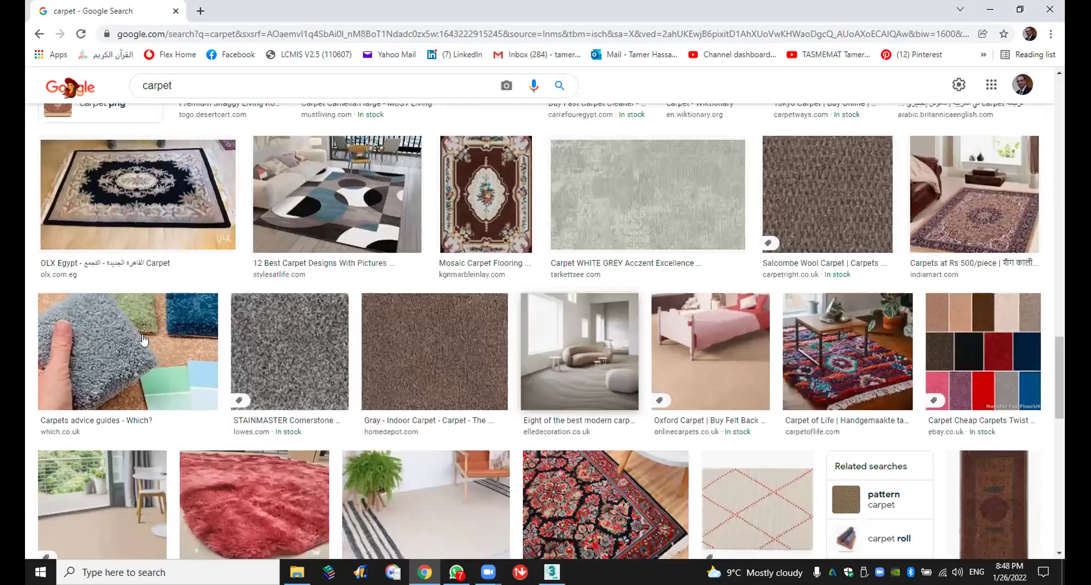
{"action": "scroll", "coordinate": [344, 338], "scroll_direction": "down", "scroll_amount": 2}
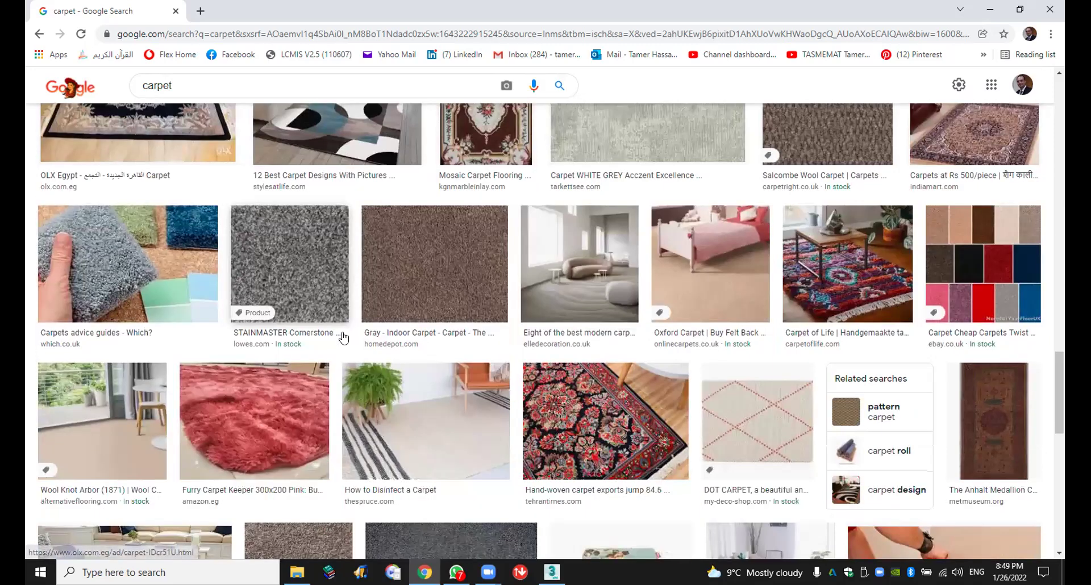
{"action": "scroll", "coordinate": [344, 339], "scroll_direction": "down", "scroll_amount": 2}
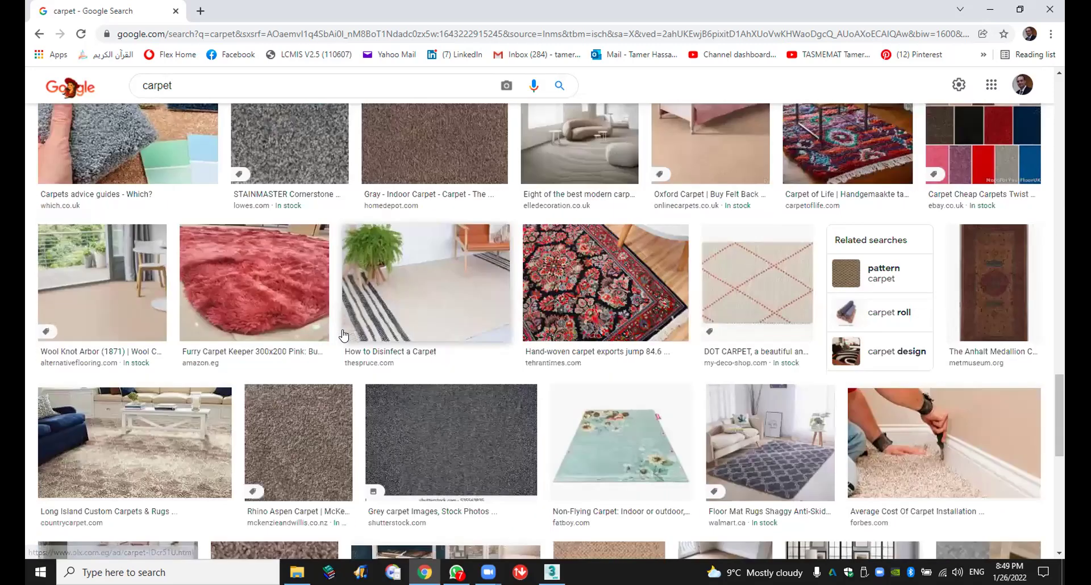
{"action": "scroll", "coordinate": [343, 336], "scroll_direction": "down", "scroll_amount": 5}
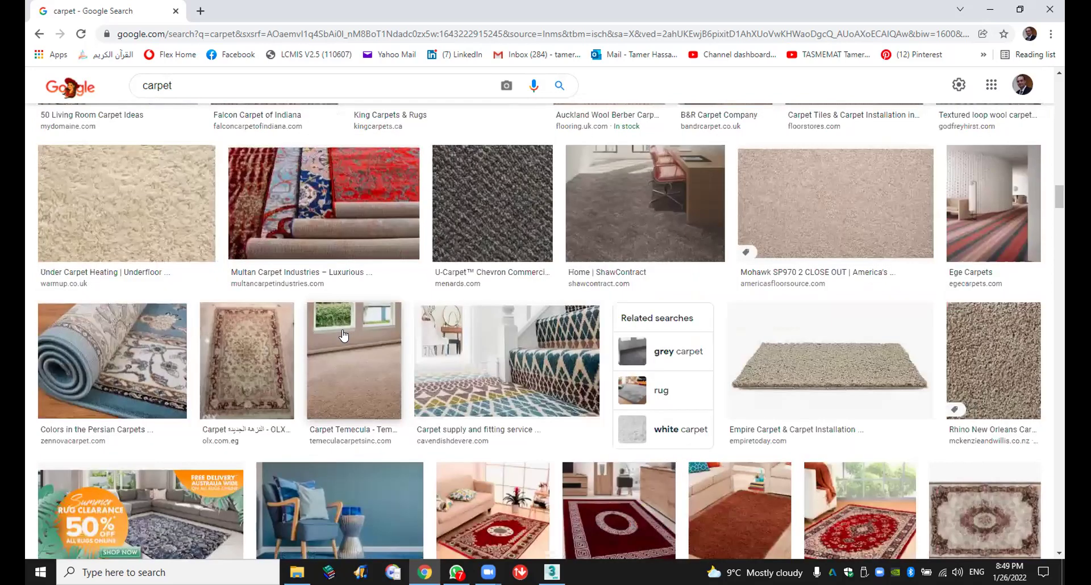
{"action": "scroll", "coordinate": [344, 336], "scroll_direction": "up", "scroll_amount": 4}
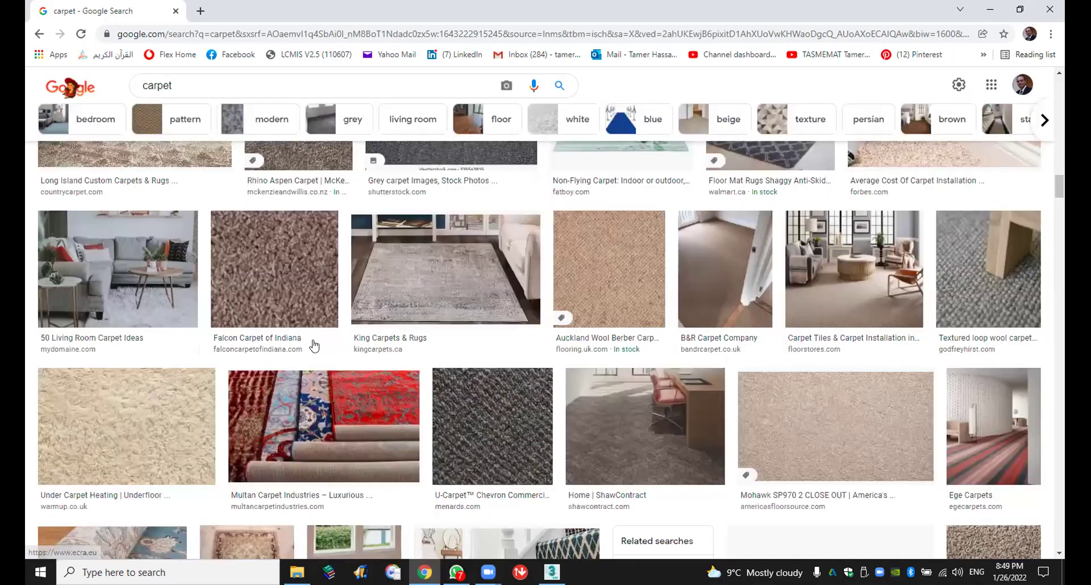
{"action": "scroll", "coordinate": [263, 169], "scroll_direction": "up", "scroll_amount": 10}
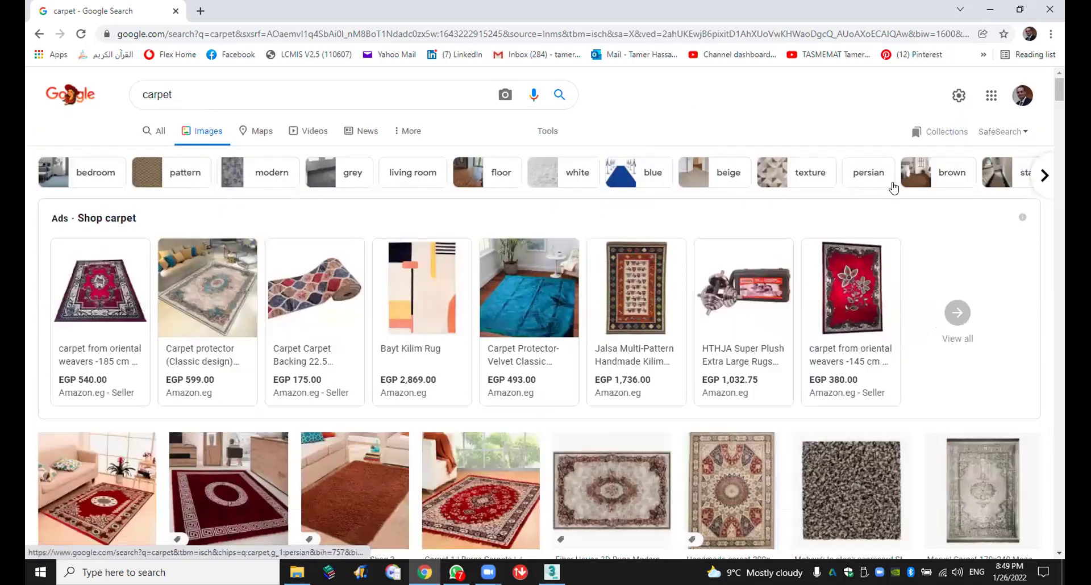
Step: Check the suggested carpet image filters, apply the "bedroom" filter, and examine the bedroom carpet photos
{"action": "left_click", "coordinate": [1043, 177]}
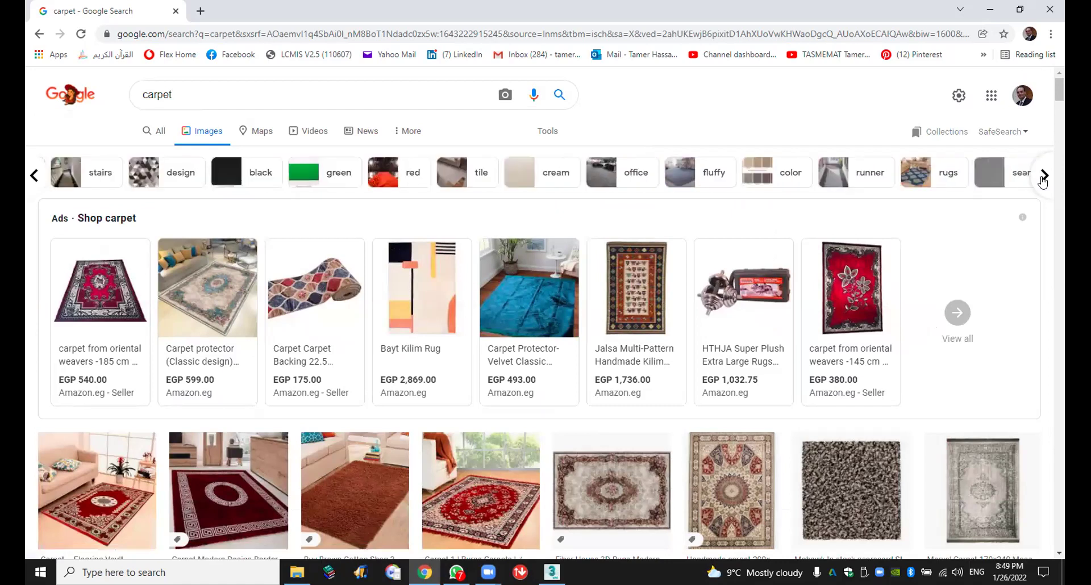
{"action": "left_click", "coordinate": [42, 173]}
{"action": "left_click", "coordinate": [43, 172]}
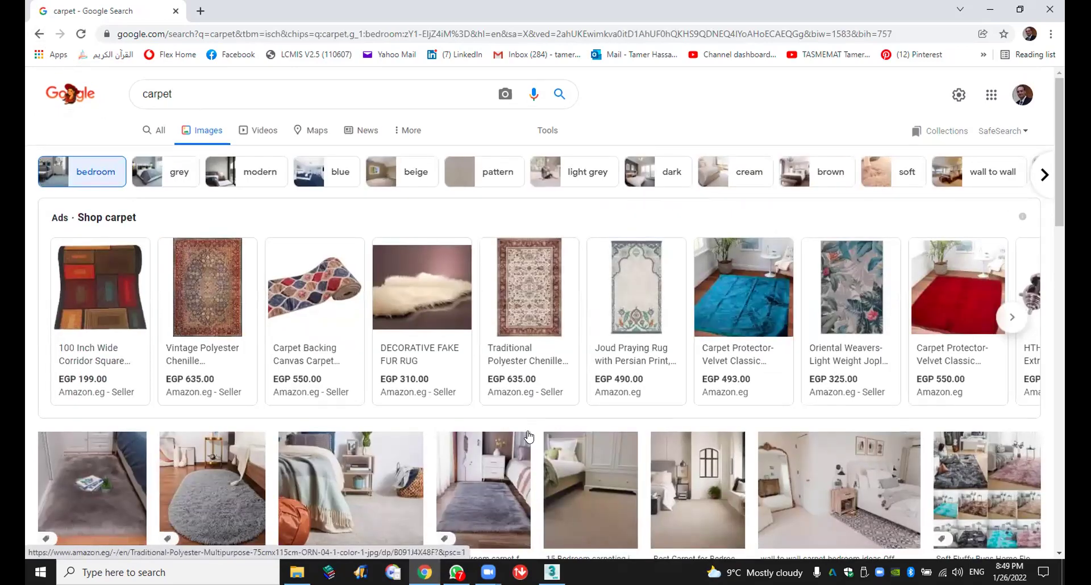
{"action": "scroll", "coordinate": [528, 436], "scroll_direction": "down", "scroll_amount": 7}
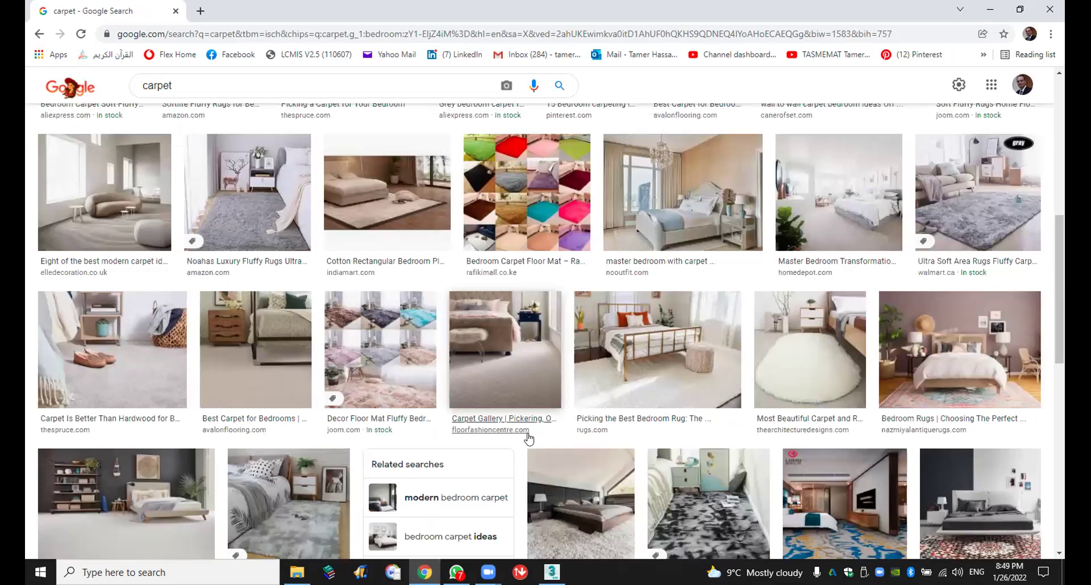
{"action": "scroll", "coordinate": [529, 439], "scroll_direction": "down", "scroll_amount": 5}
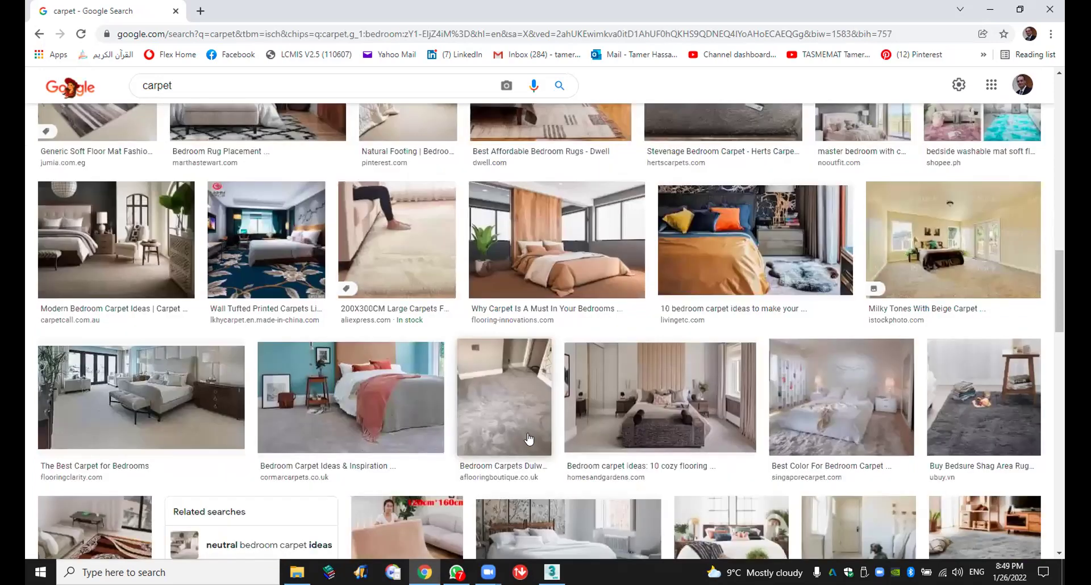
{"action": "scroll", "coordinate": [528, 439], "scroll_direction": "down", "scroll_amount": 10}
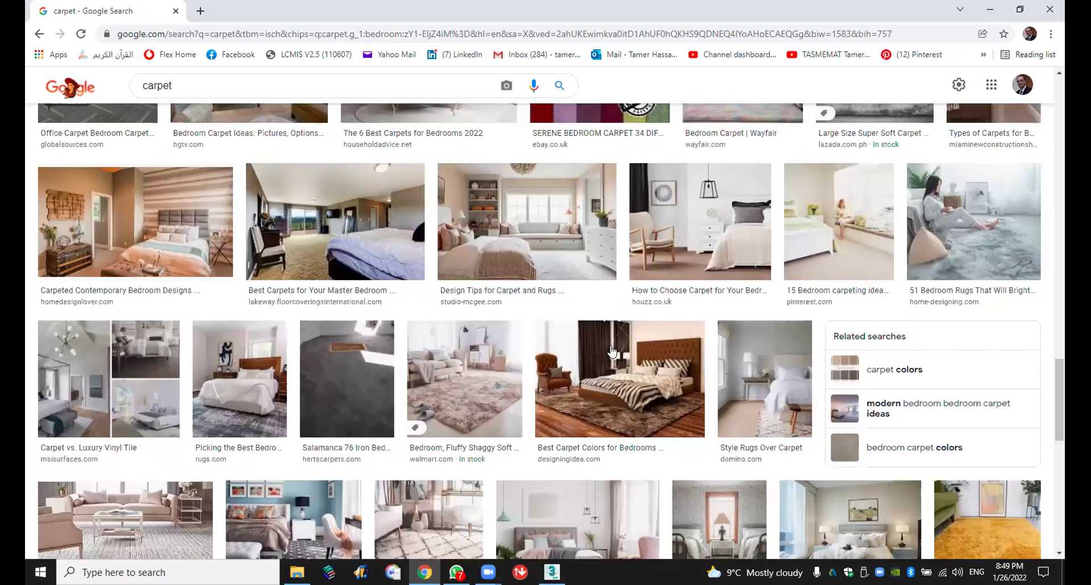
{"action": "scroll", "coordinate": [634, 367], "scroll_direction": "down", "scroll_amount": 1}
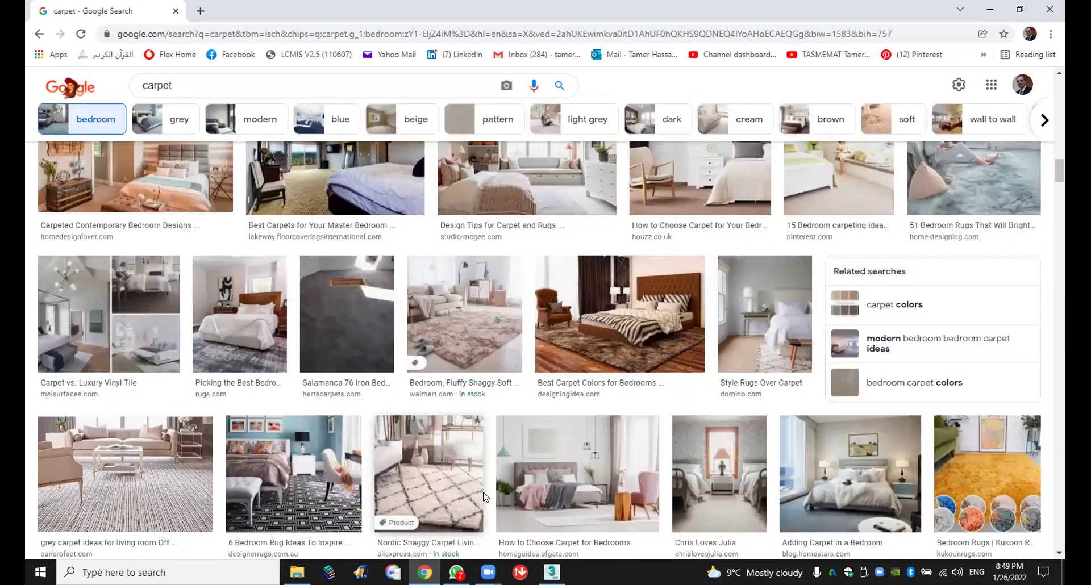
{"action": "scroll", "coordinate": [495, 483], "scroll_direction": "down", "scroll_amount": 3}
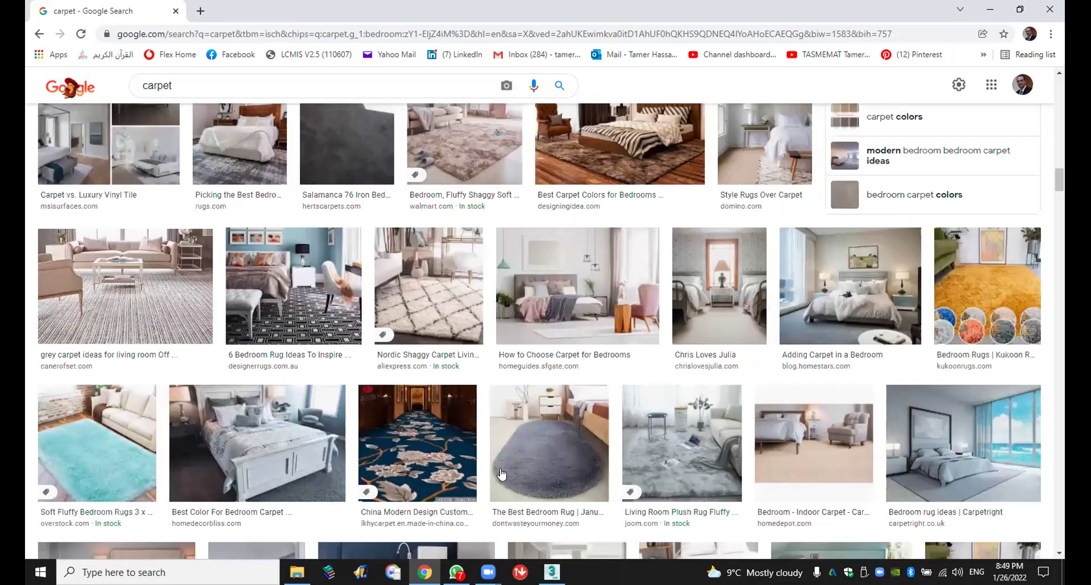
{"action": "scroll", "coordinate": [501, 474], "scroll_direction": "down", "scroll_amount": 8}
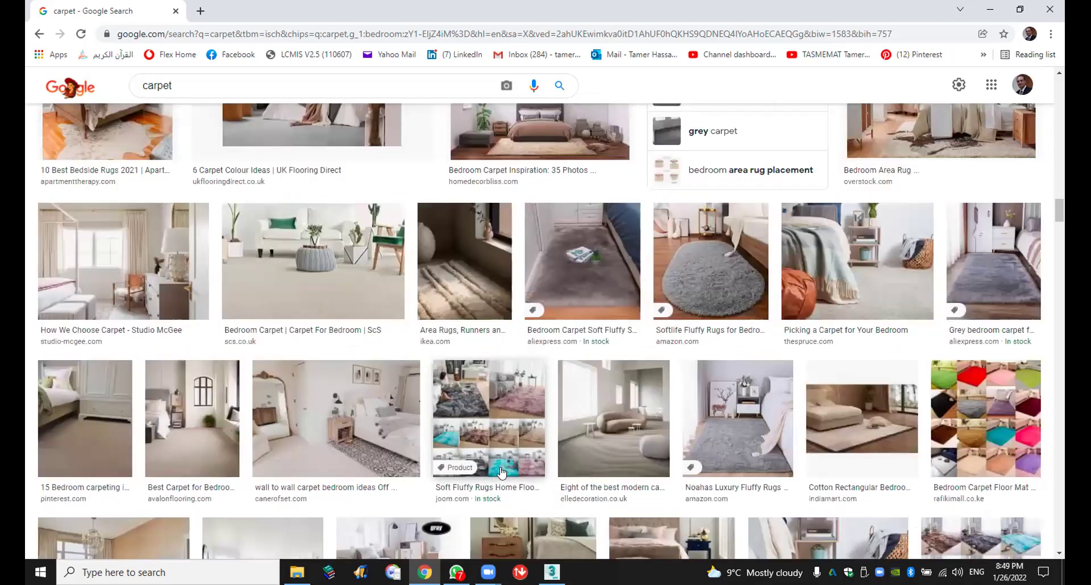
{"action": "scroll", "coordinate": [501, 471], "scroll_direction": "down", "scroll_amount": 7}
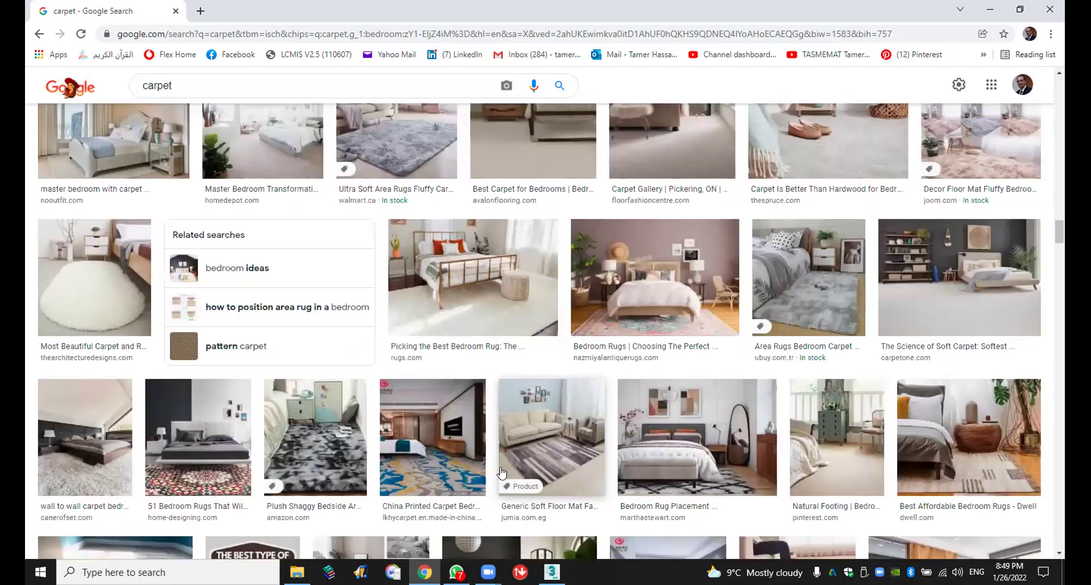
{"action": "scroll", "coordinate": [501, 473], "scroll_direction": "down", "scroll_amount": 10}
{"action": "scroll", "coordinate": [501, 472], "scroll_direction": "down", "scroll_amount": 2}
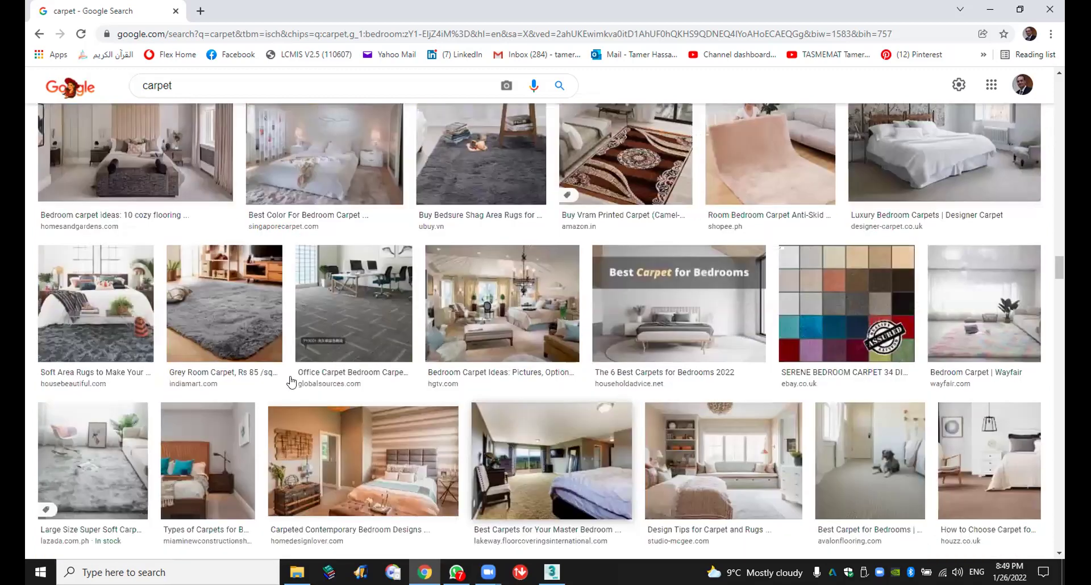
{"action": "scroll", "coordinate": [290, 381], "scroll_direction": "down", "scroll_amount": 8}
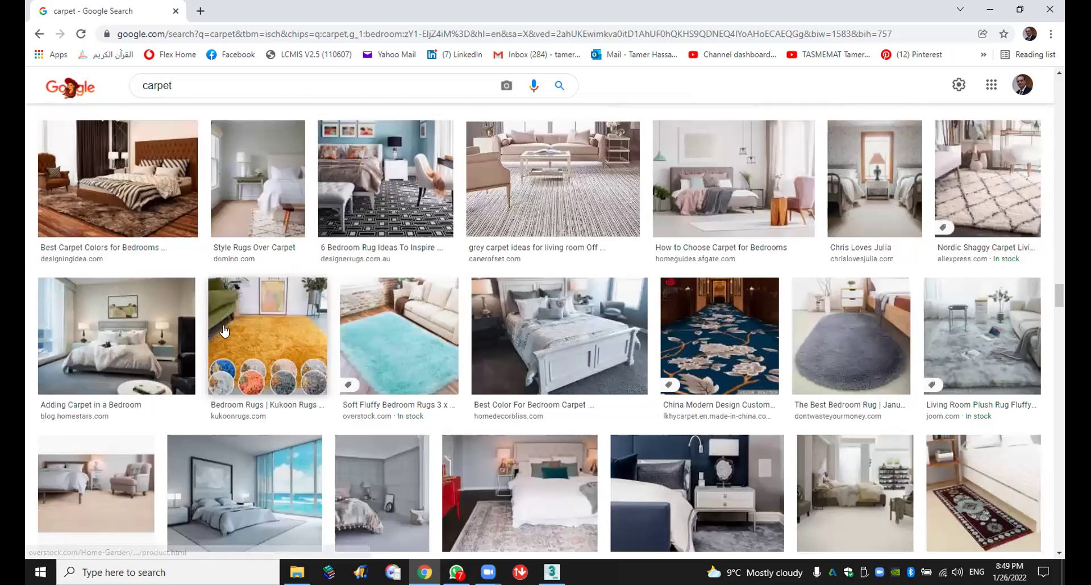
{"action": "scroll", "coordinate": [387, 411], "scroll_direction": "down", "scroll_amount": 1}
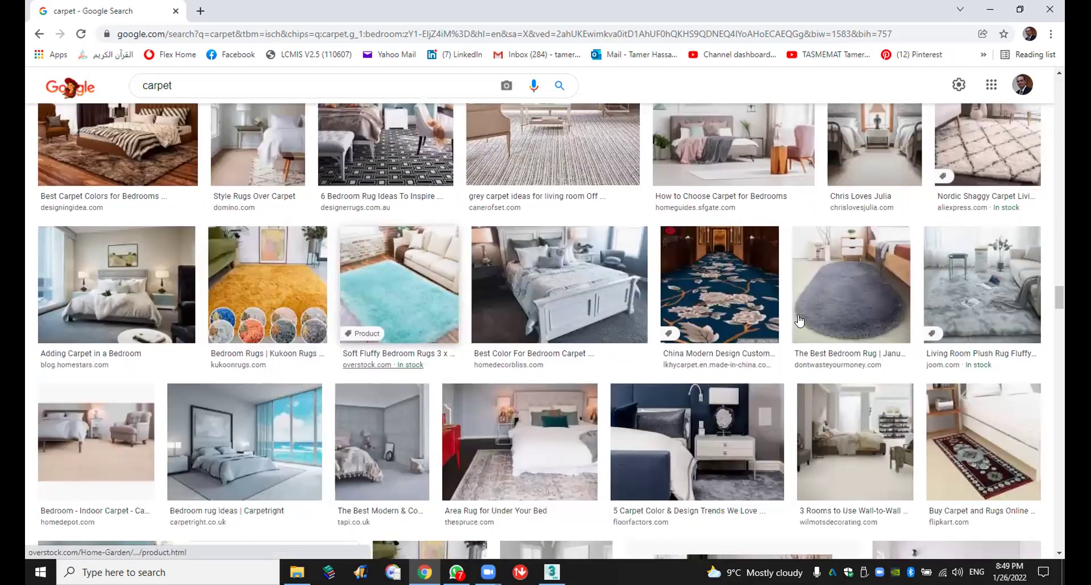
{"action": "scroll", "coordinate": [752, 367], "scroll_direction": "down", "scroll_amount": 4}
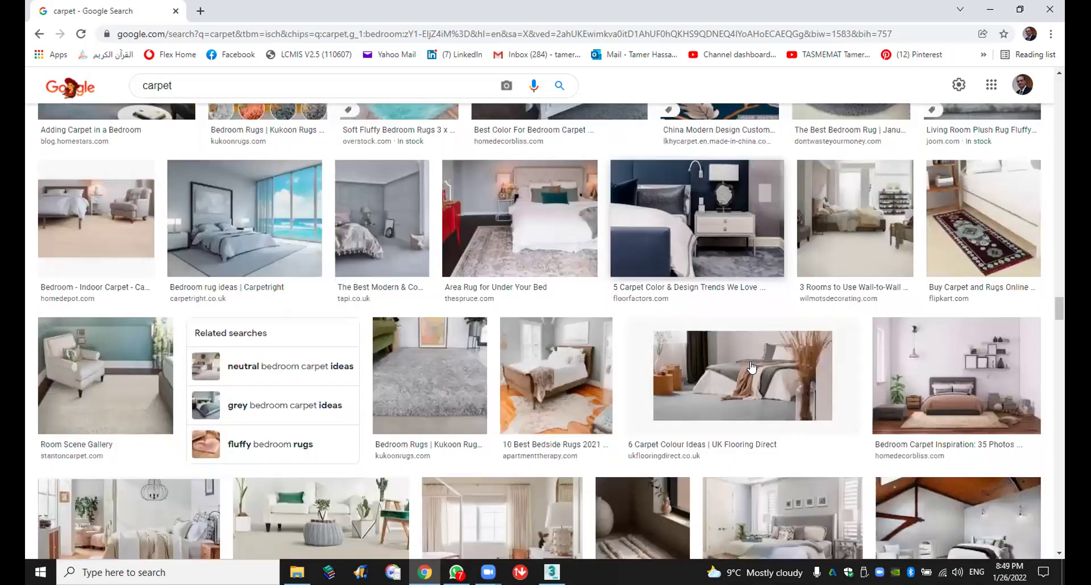
{"action": "scroll", "coordinate": [430, 290], "scroll_direction": "down", "scroll_amount": 2}
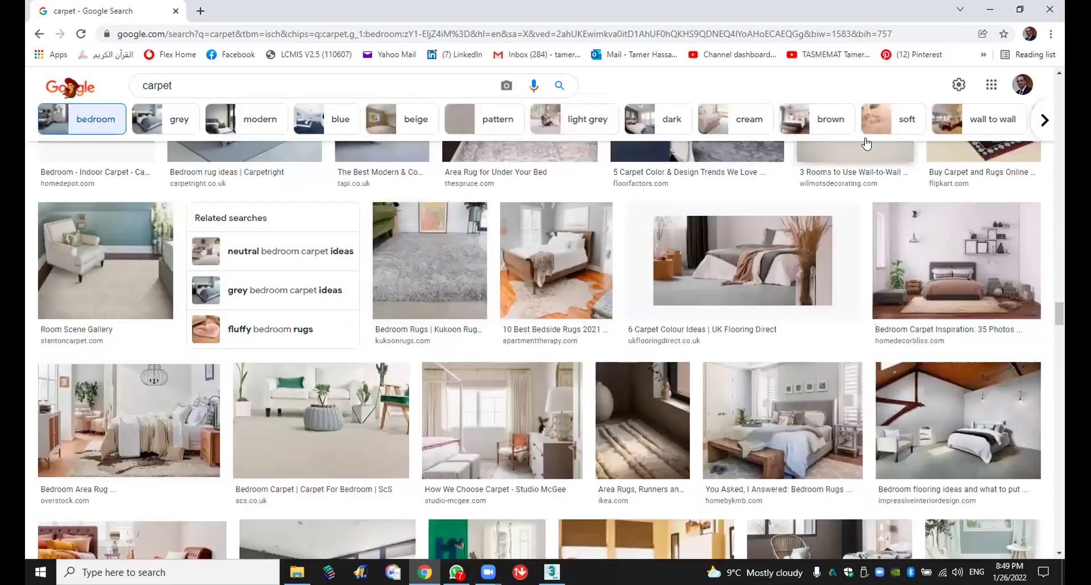
Step: Look through the remaining suggested filters for bedroom carpets and return to the start of the image results
{"action": "left_click", "coordinate": [1043, 119]}
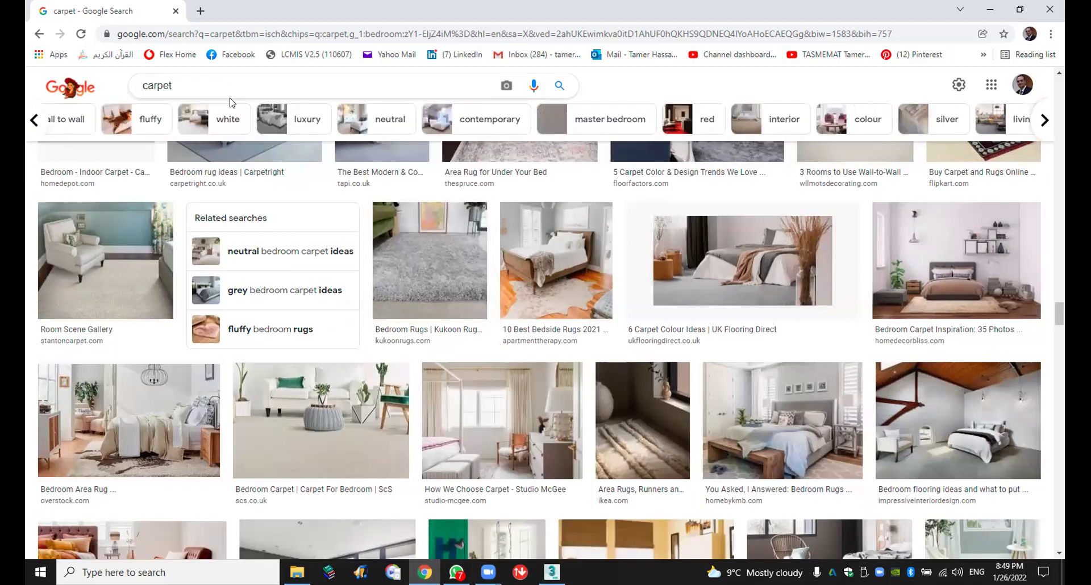
{"action": "left_click", "coordinate": [33, 121]}
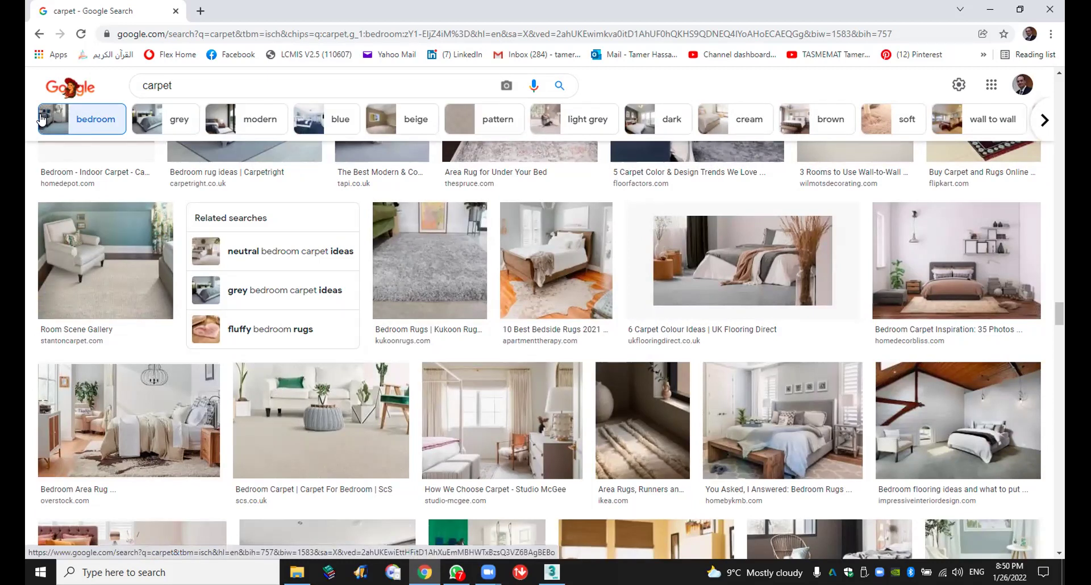
{"action": "left_click", "coordinate": [1044, 120]}
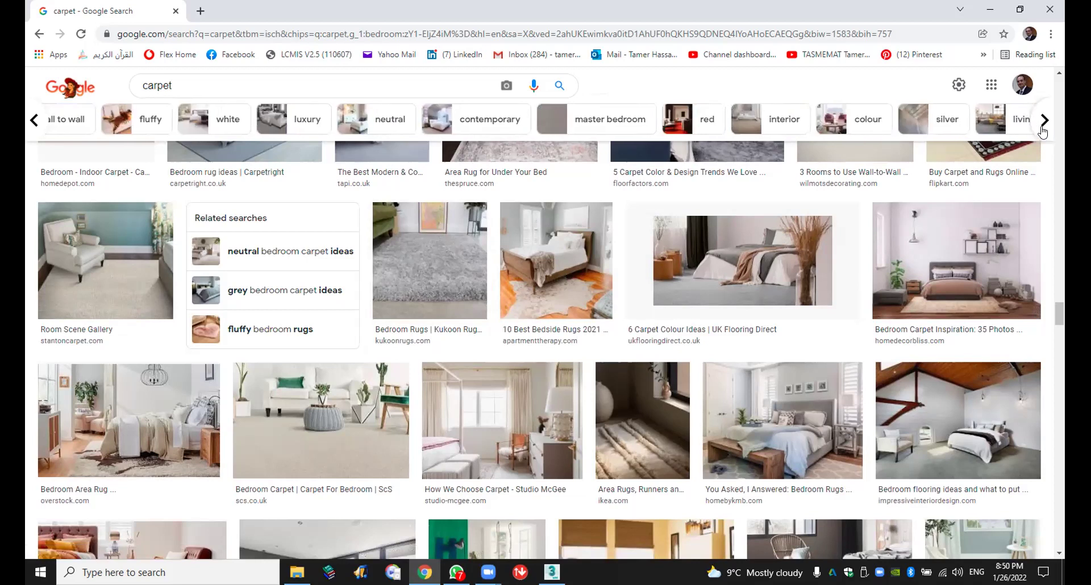
{"action": "left_click", "coordinate": [1043, 130]}
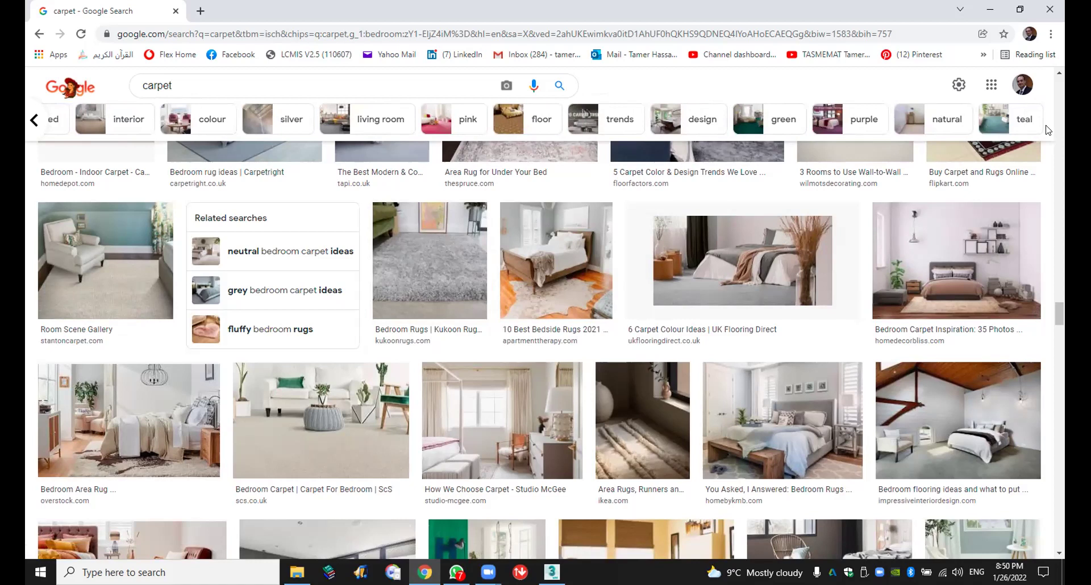
{"action": "scroll", "coordinate": [716, 323], "scroll_direction": "up", "scroll_amount": 6}
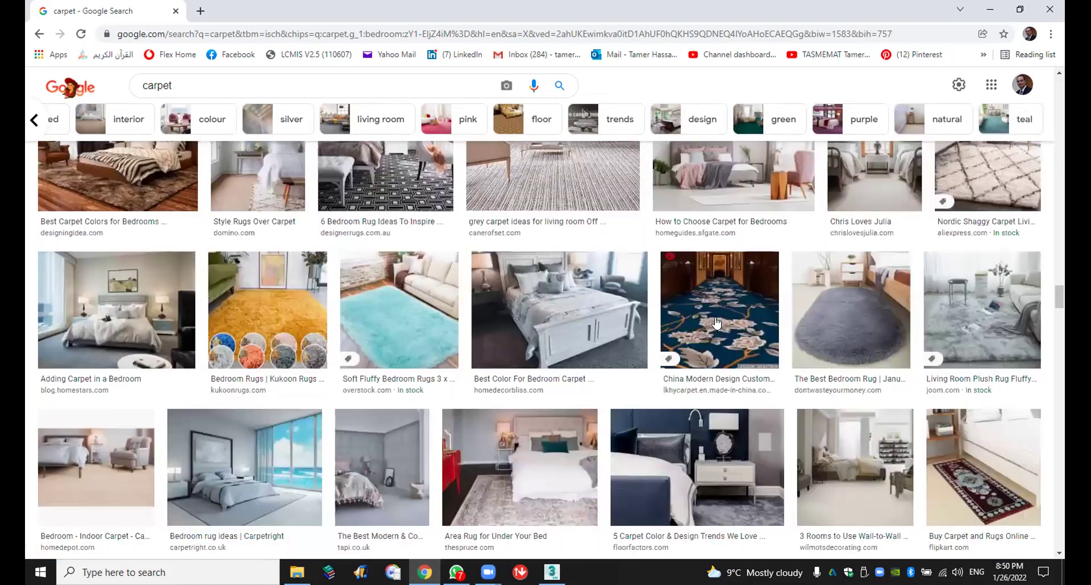
{"action": "scroll", "coordinate": [1046, 288], "scroll_direction": "up", "scroll_amount": 6}
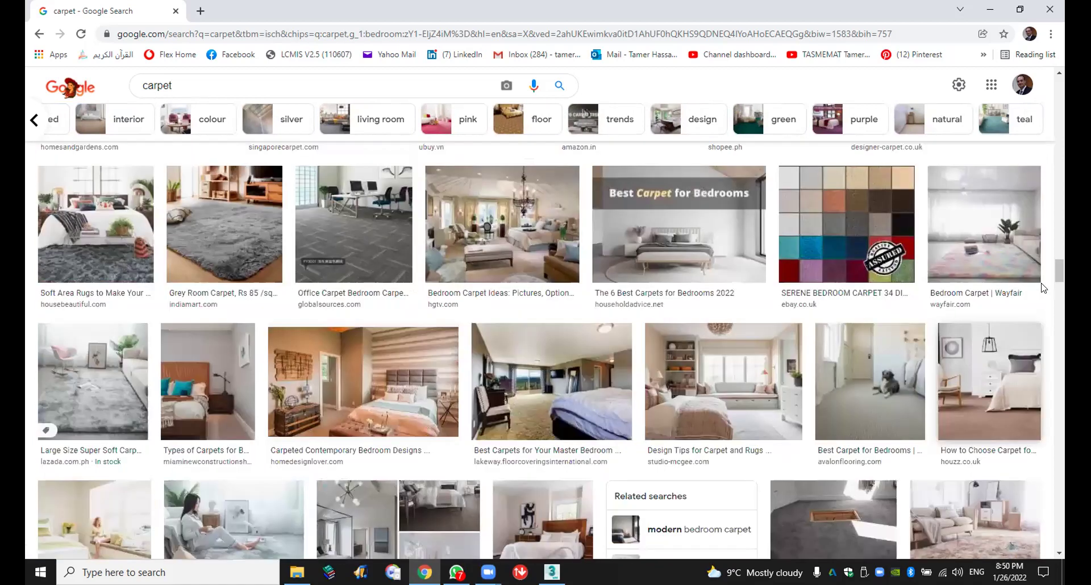
{"action": "scroll", "coordinate": [1055, 274], "scroll_direction": "up", "scroll_amount": 10}
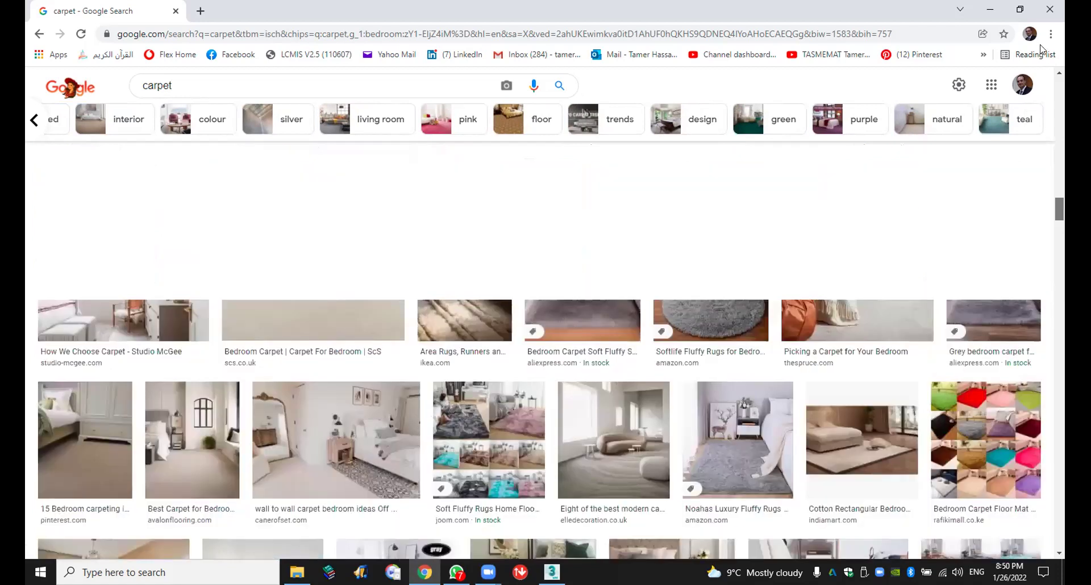
{"action": "scroll", "coordinate": [562, 196], "scroll_direction": "up", "scroll_amount": 5}
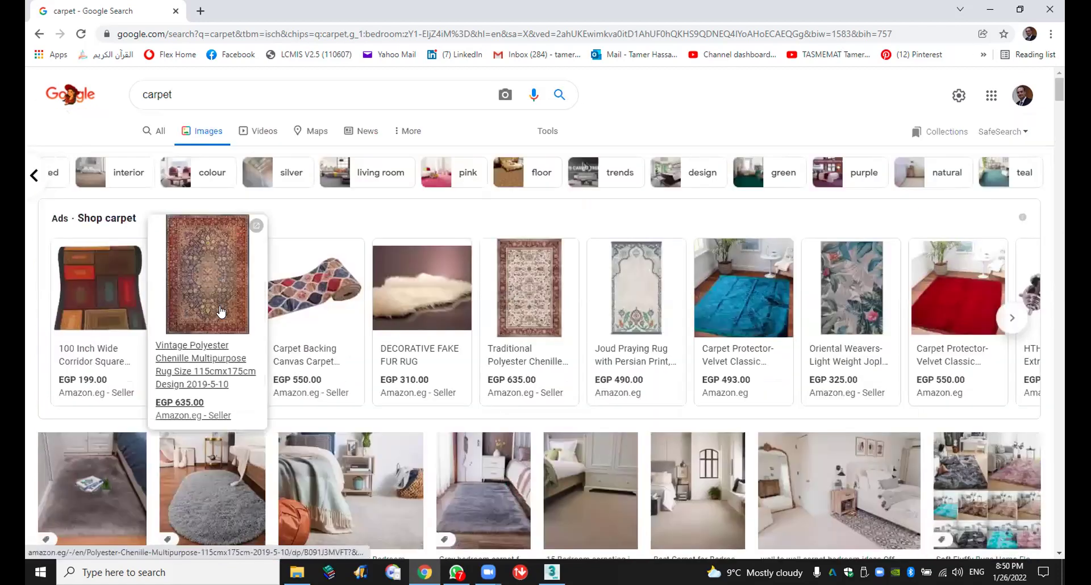
Step: Open the vintage polyester chenille rug listing from the shopping ads and save its product picture to the Desktop as a JPEG
{"action": "left_click", "coordinate": [215, 271]}
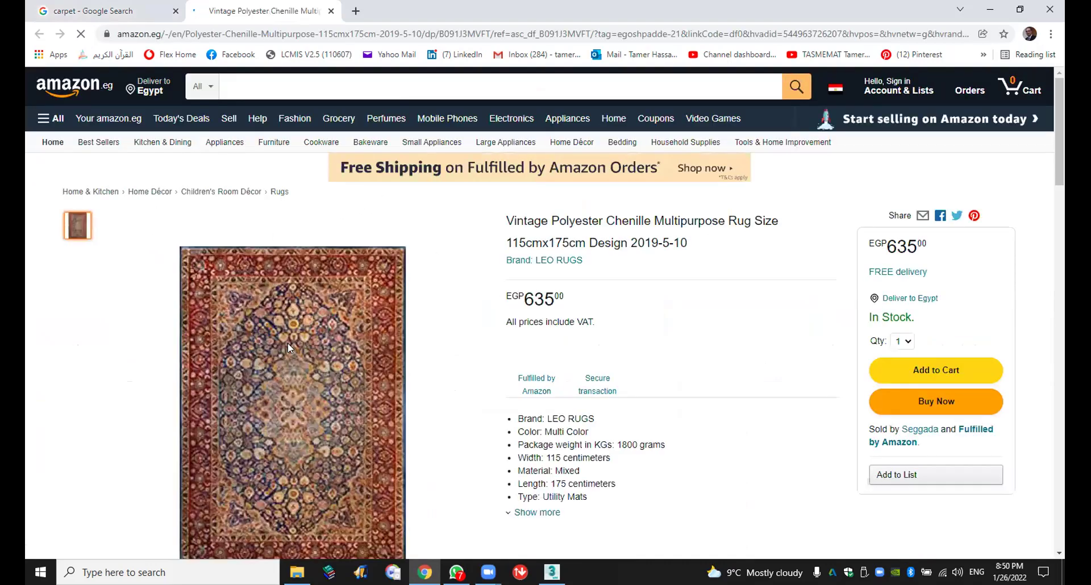
{"action": "scroll", "coordinate": [298, 346], "scroll_direction": "down", "scroll_amount": 1}
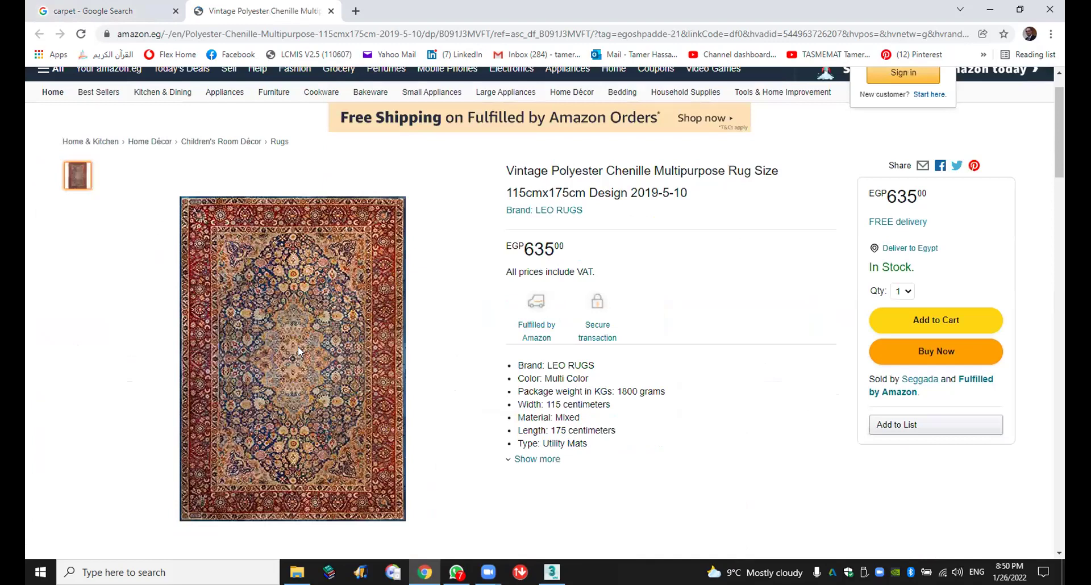
{"action": "scroll", "coordinate": [298, 346], "scroll_direction": "down", "scroll_amount": 1}
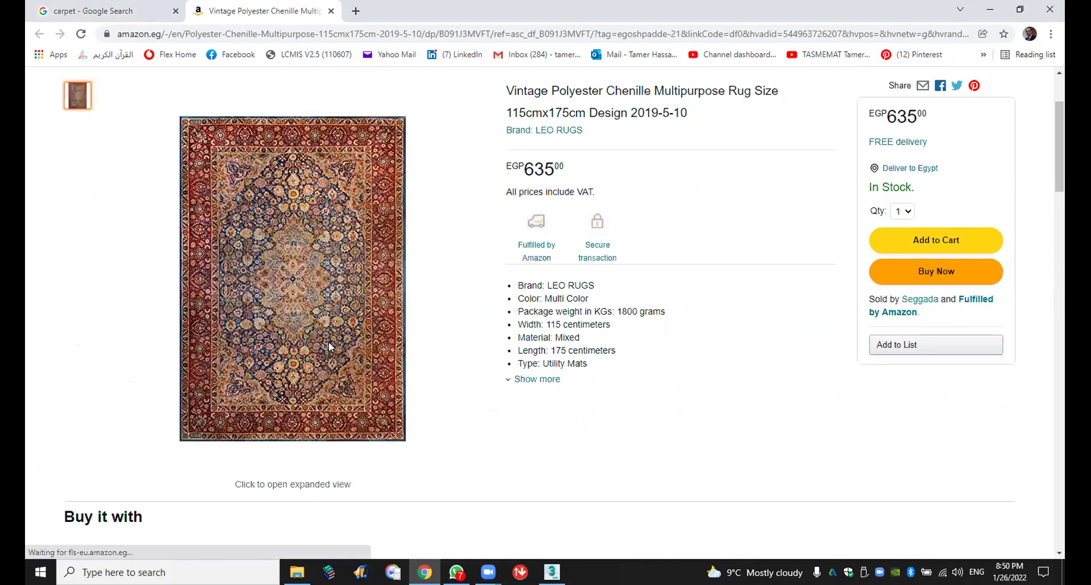
{"action": "right_click", "coordinate": [333, 360]}
{"action": "left_click", "coordinate": [343, 333]}
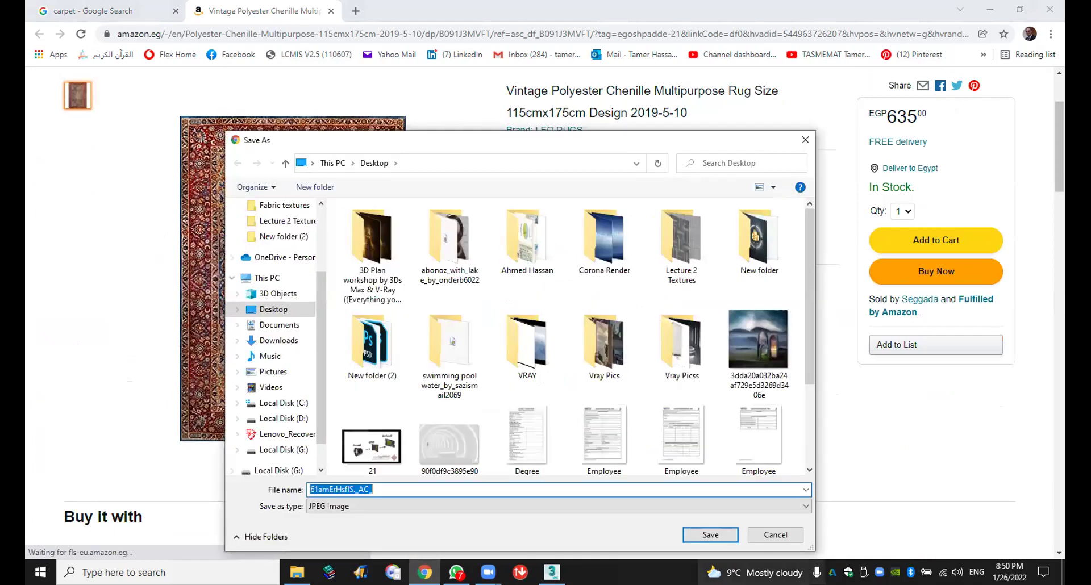
{"action": "key", "text": "Return"}
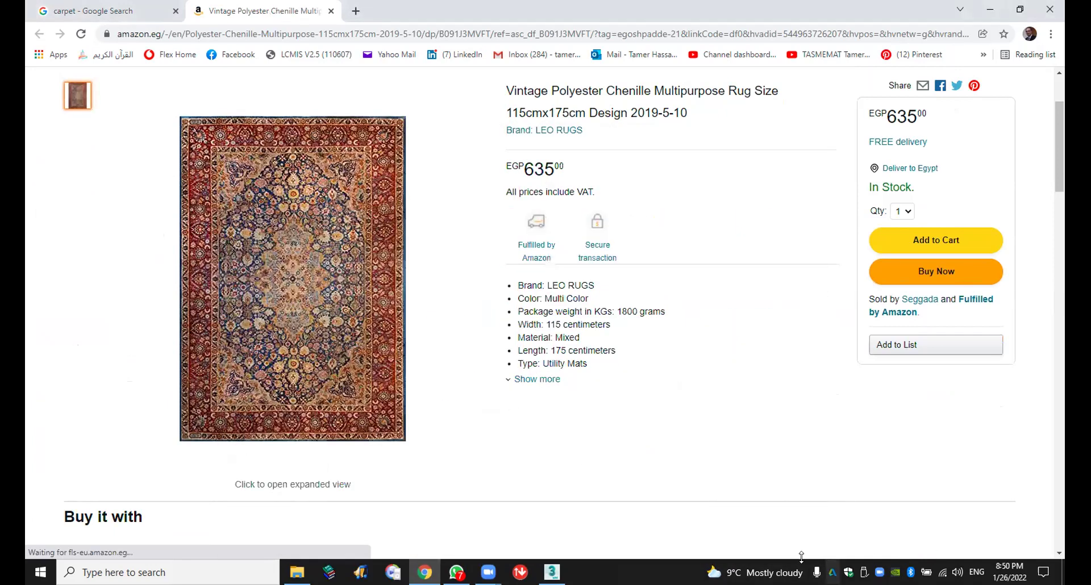
Step: Switch to 3ds Max and open the recent scene studio 01_2012.max from the Desktop
{"action": "key", "text": "super+d"}
{"action": "key", "text": "alt+Tab"}
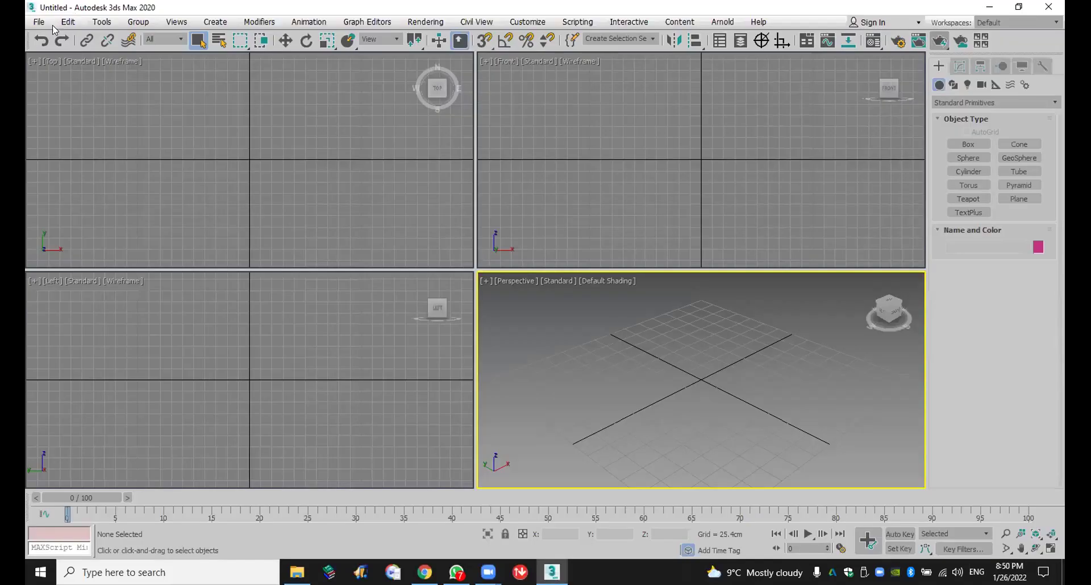
{"action": "left_click", "coordinate": [38, 22]}
{"action": "mouse_move", "coordinate": [83, 90]}
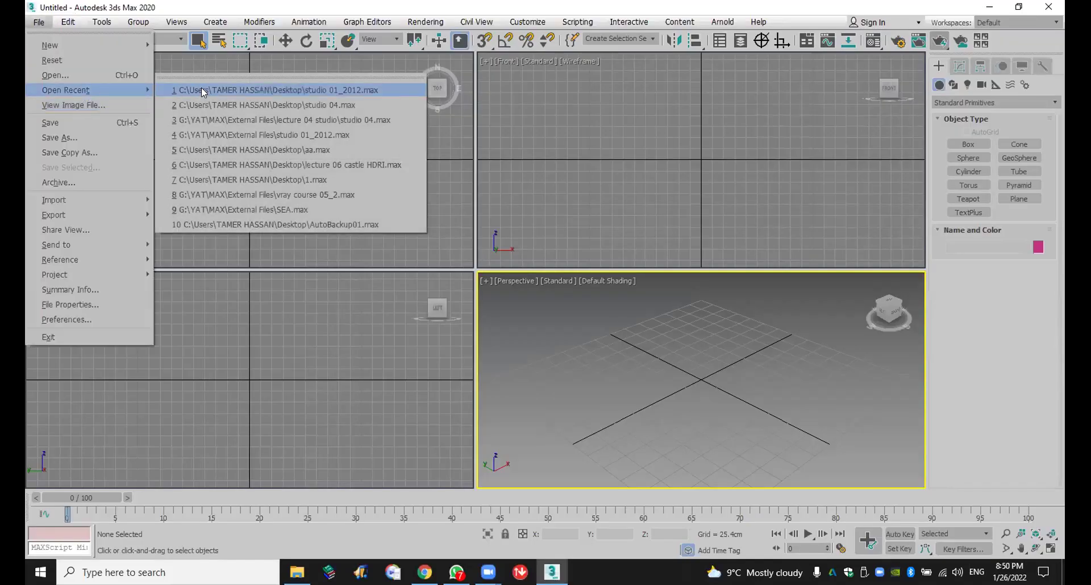
{"action": "left_click", "coordinate": [201, 90]}
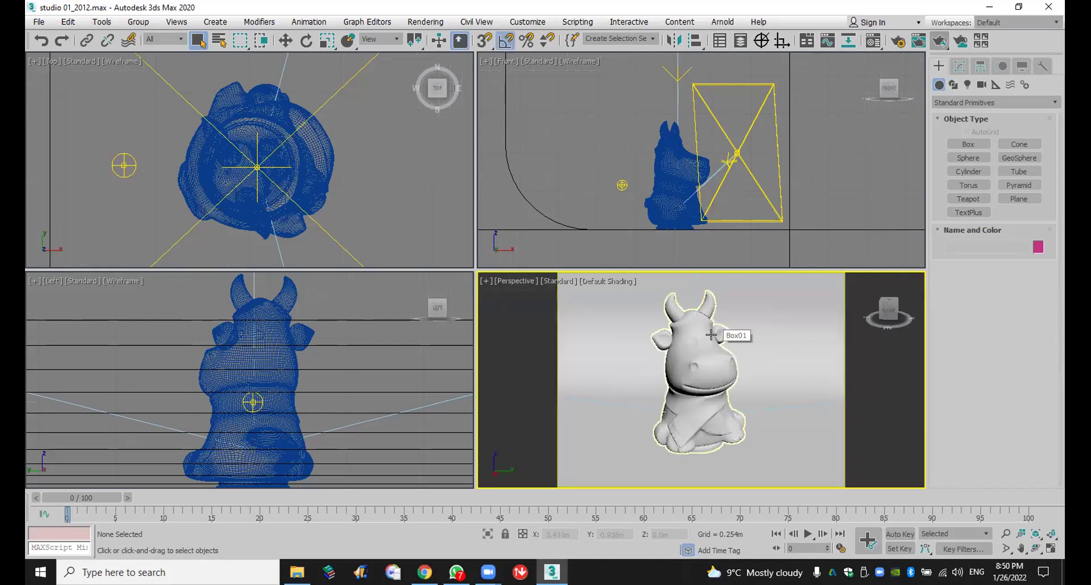
Step: Hide the cow model standing on the studio backdrop
{"action": "scroll", "coordinate": [711, 336], "scroll_direction": "down", "scroll_amount": 5}
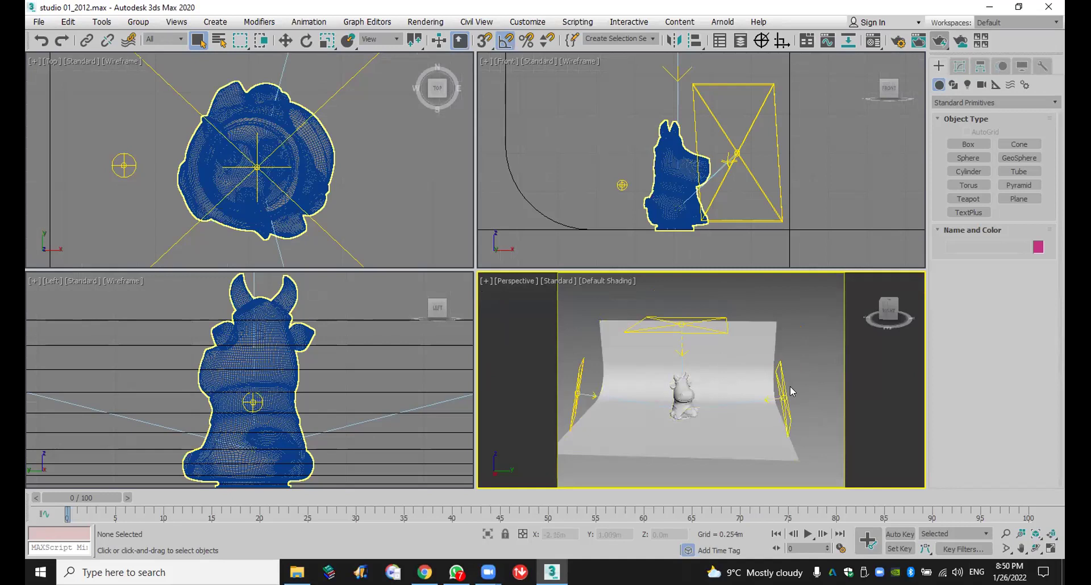
{"action": "left_click", "coordinate": [640, 369]}
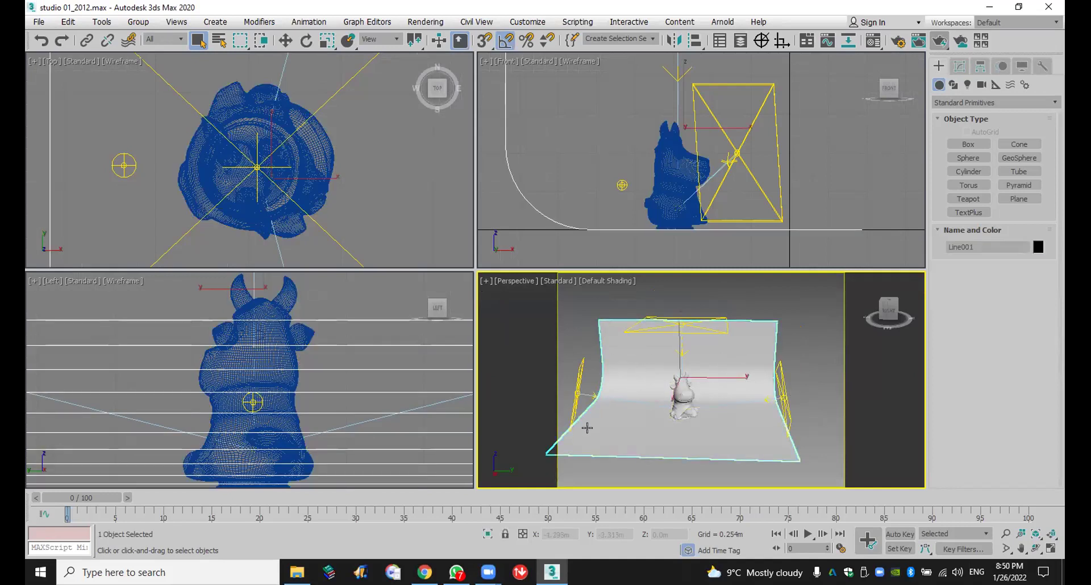
{"action": "left_click", "coordinate": [682, 396]}
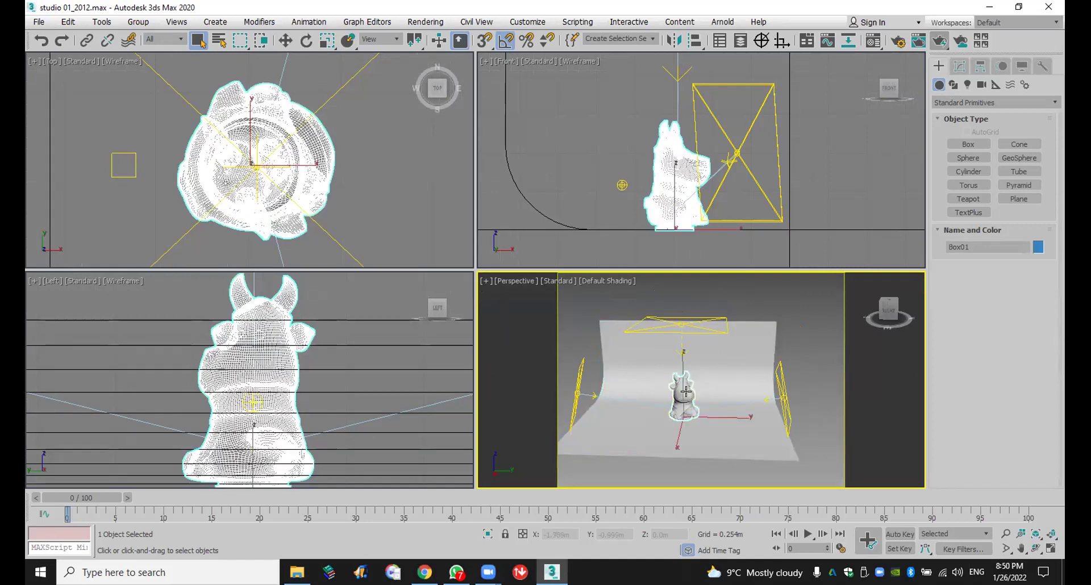
{"action": "right_click", "coordinate": [683, 349]}
{"action": "left_click", "coordinate": [715, 302]}
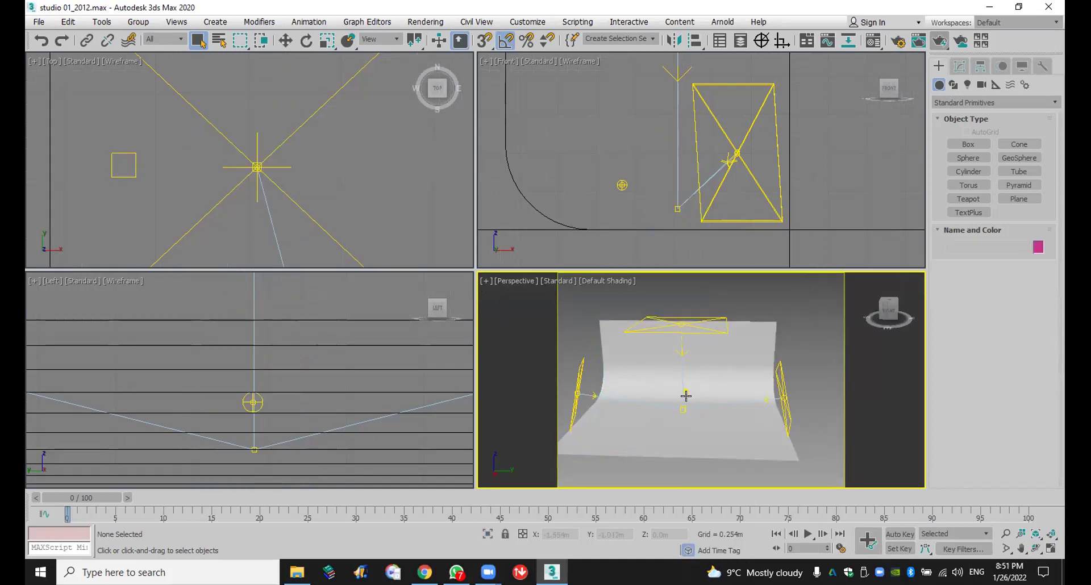
Step: Hide the V-Ray sphere light in front of the studio backdrop
{"action": "left_click", "coordinate": [675, 351]}
{"action": "right_click", "coordinate": [675, 349]}
{"action": "left_click", "coordinate": [654, 375]}
{"action": "left_click", "coordinate": [671, 348]}
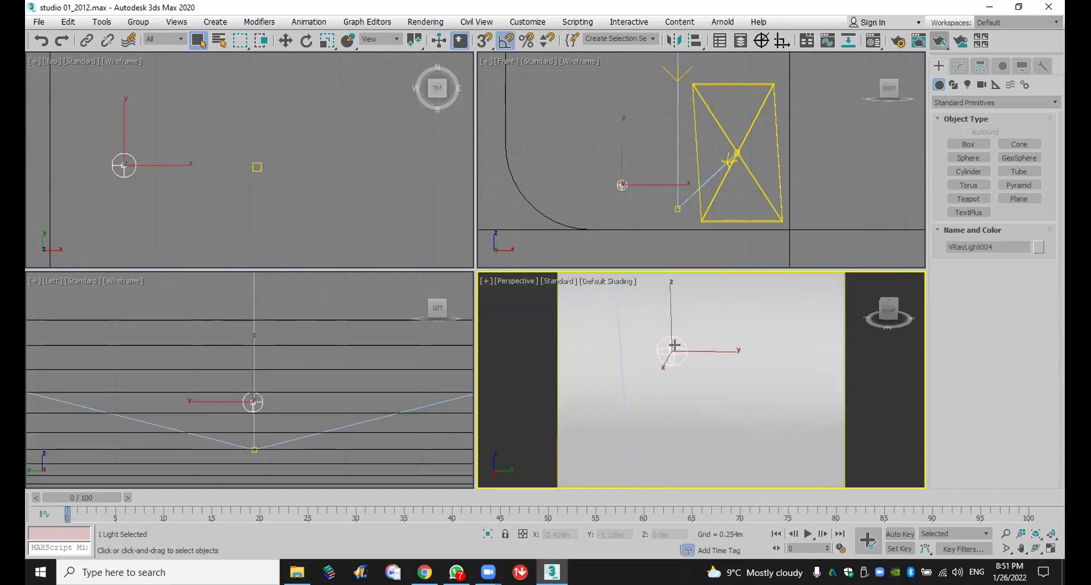
{"action": "right_click", "coordinate": [673, 345]}
{"action": "left_click", "coordinate": [705, 302]}
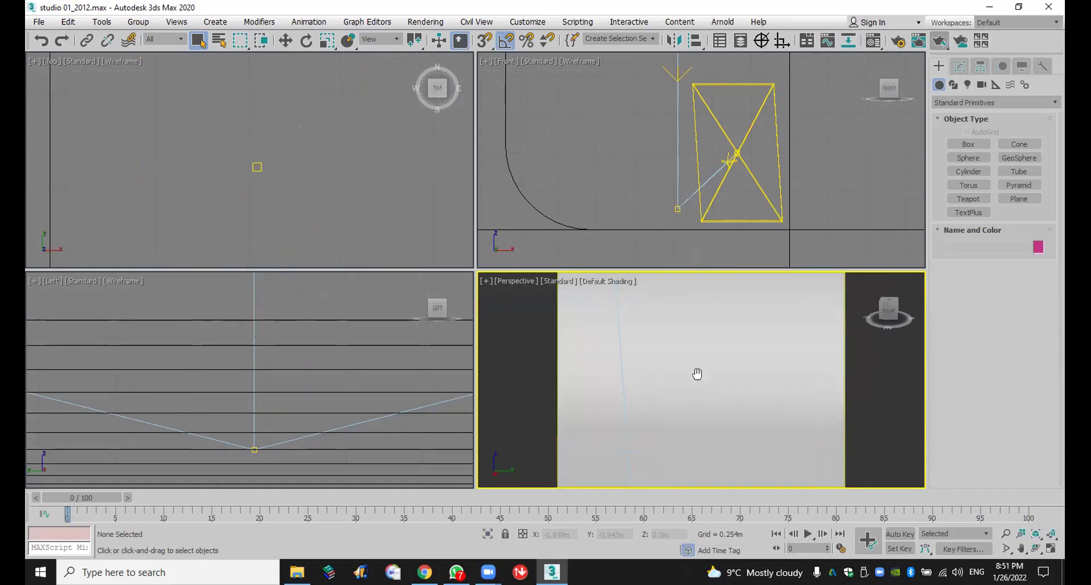
Step: Create a chamfer box on the backdrop floor, about 1.68 m long, 1.12 m wide and 0.02 m high, with about 0.13 m fillet
{"action": "scroll", "coordinate": [694, 372], "scroll_direction": "down", "scroll_amount": 5}
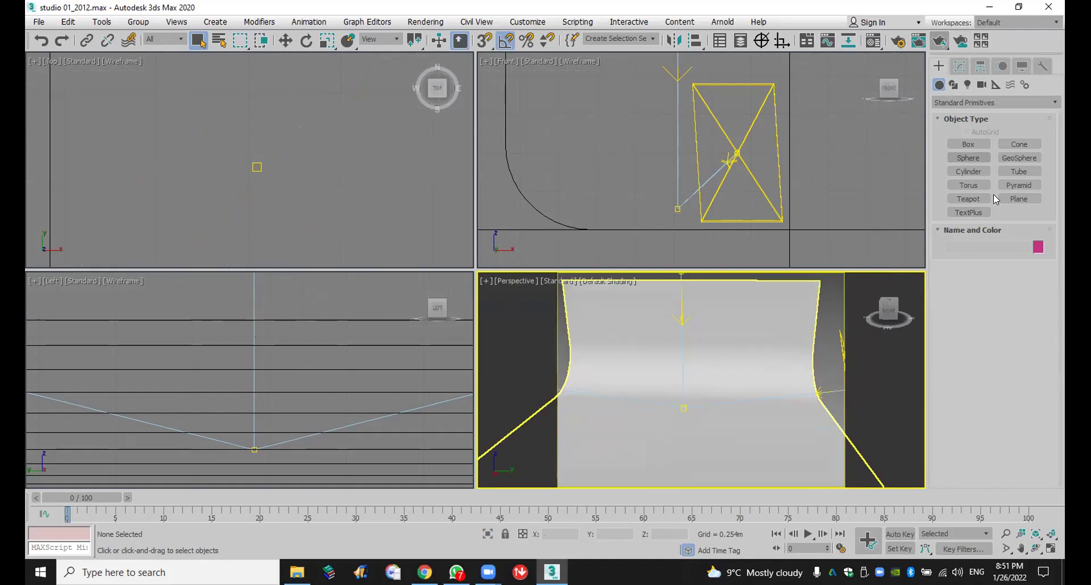
{"action": "left_click", "coordinate": [975, 104]}
{"action": "left_click", "coordinate": [973, 128]}
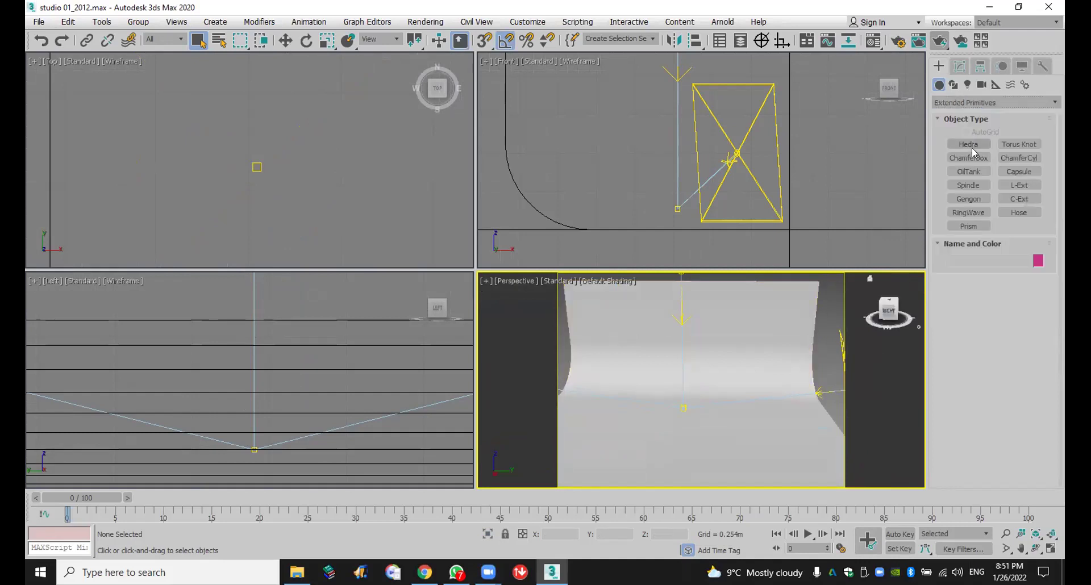
{"action": "left_click", "coordinate": [976, 158]}
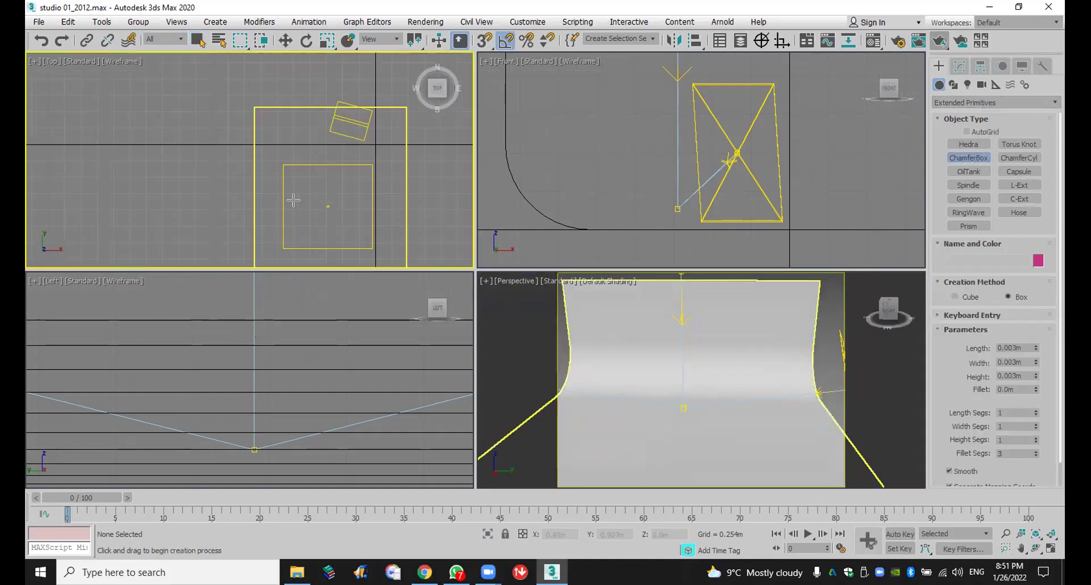
{"action": "mouse_move", "coordinate": [286, 176]}
{"action": "left_mouse_down"}
{"action": "mouse_move", "coordinate": [324, 222]}
{"action": "mouse_move", "coordinate": [379, 232]}
{"action": "mouse_move", "coordinate": [348, 224]}
{"action": "mouse_move", "coordinate": [386, 189]}
{"action": "mouse_move", "coordinate": [349, 228]}
{"action": "mouse_move", "coordinate": [356, 280]}
{"action": "left_mouse_up"}
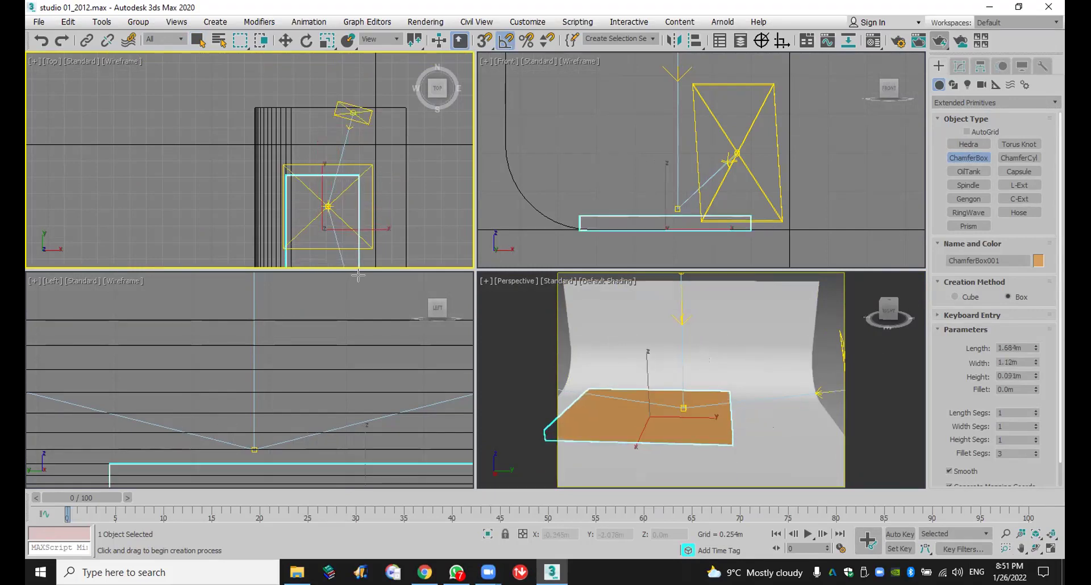
{"action": "left_click", "coordinate": [358, 279]}
{"action": "left_click", "coordinate": [358, 272]}
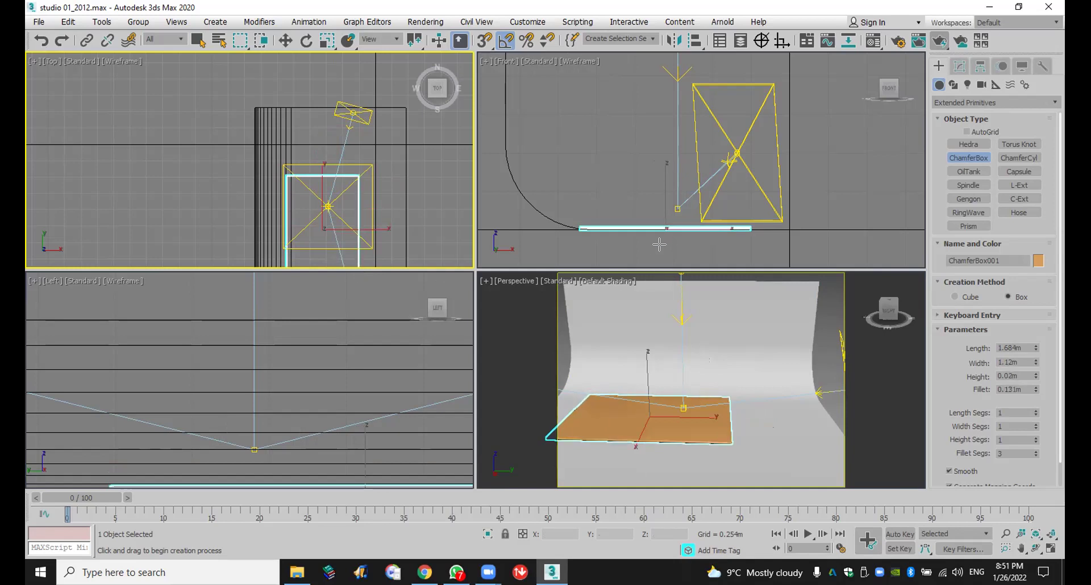
{"action": "scroll", "coordinate": [660, 244], "scroll_direction": "up", "scroll_amount": 3}
{"action": "scroll", "coordinate": [748, 221], "scroll_direction": "up", "scroll_amount": 2}
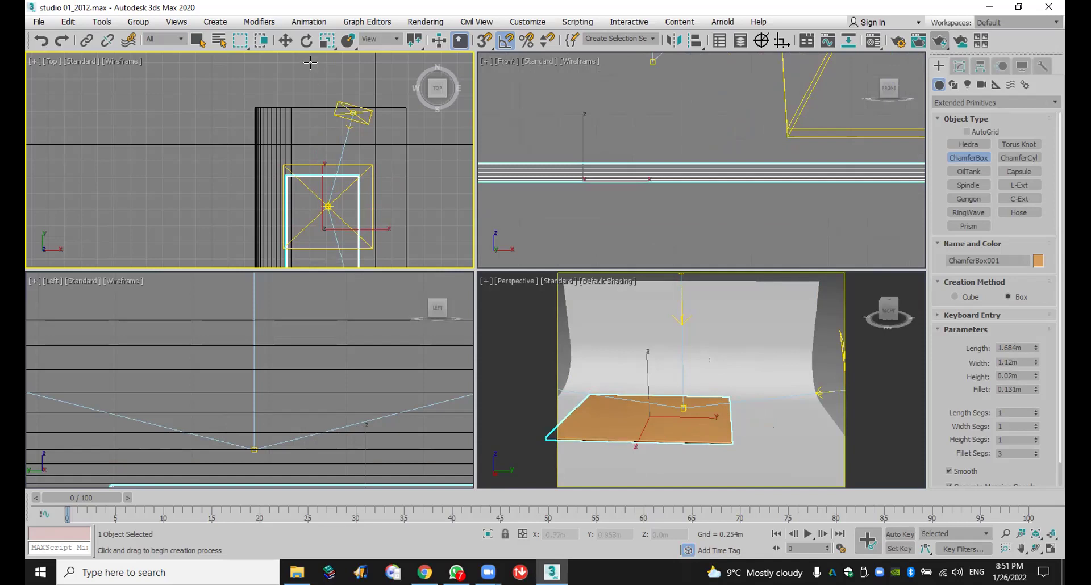
Step: Move the chamfer box to the middle of the backdrop floor, at about X -0.519 m and Y -0.894 m
{"action": "left_click", "coordinate": [285, 40]}
{"action": "right_click", "coordinate": [327, 210]}
{"action": "left_click", "coordinate": [330, 212]}
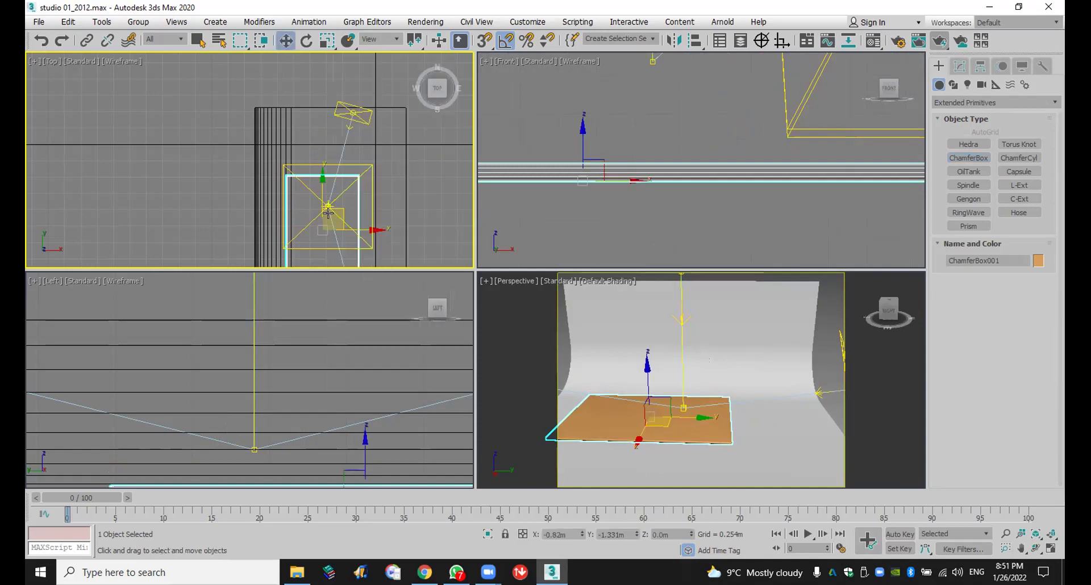
{"action": "left_click_drag", "start_coordinate": [328, 213], "coordinate": [359, 171]}
{"action": "left_click", "coordinate": [1036, 548]}
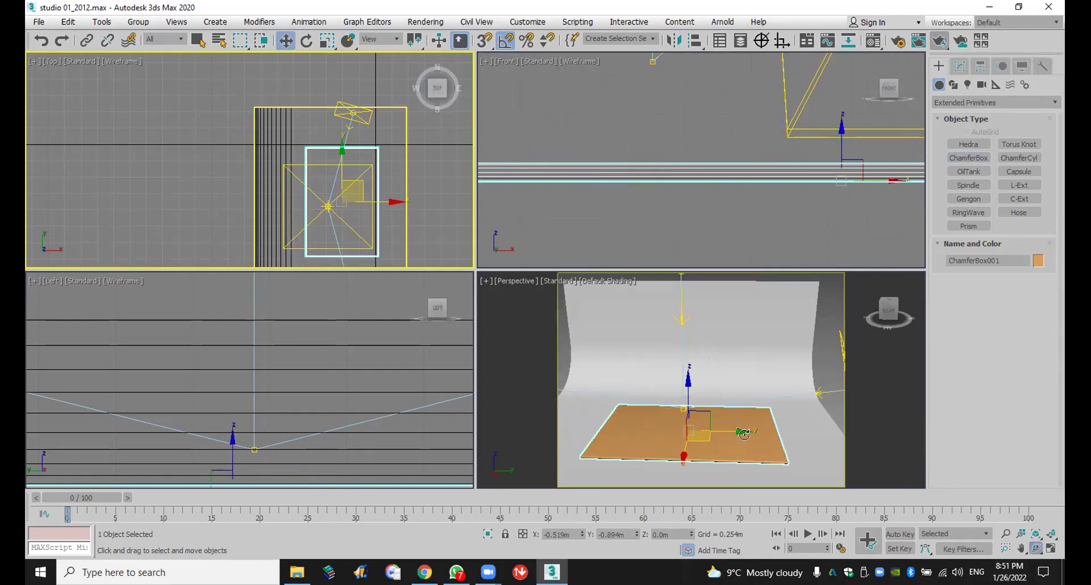
{"action": "left_click", "coordinate": [705, 417]}
{"action": "left_click_drag", "start_coordinate": [705, 417], "coordinate": [688, 402]}
{"action": "key", "text": "w"}
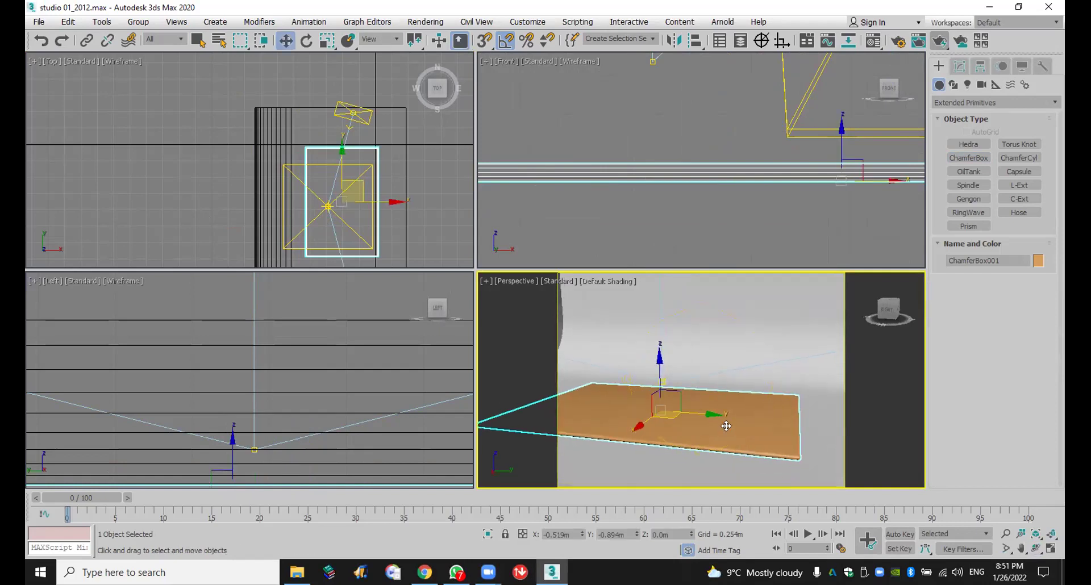
Step: Set the chamfer box to 50 length segments, 50 width segments, 2 height segments and 25 fillet segments
{"action": "left_click", "coordinate": [959, 64]}
{"action": "double_click", "coordinate": [1008, 322]}
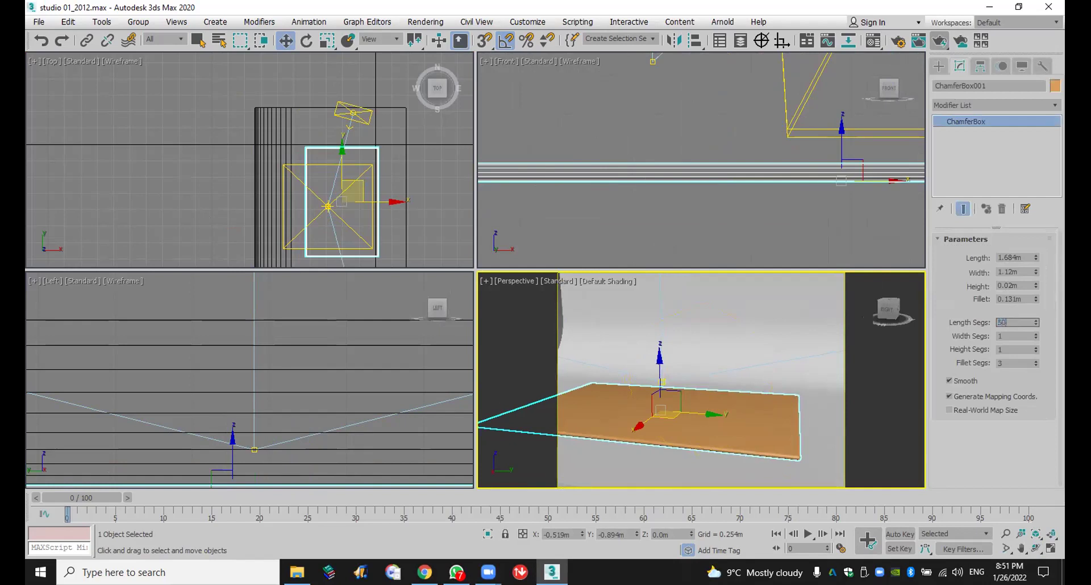
{"action": "key", "text": "Tab"}
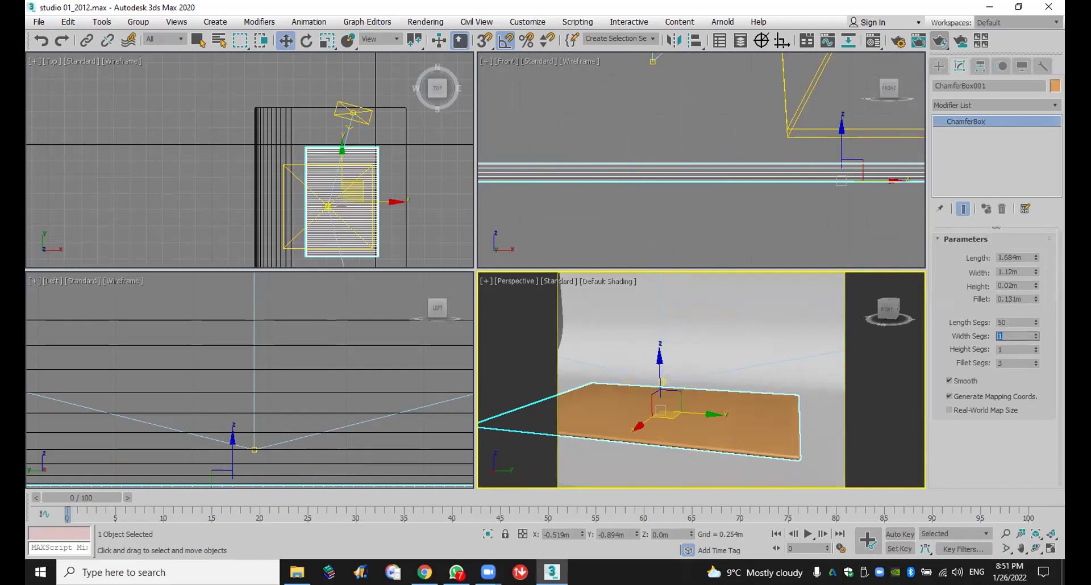
{"action": "key", "text": "Return"}
{"action": "double_click", "coordinate": [1008, 349]}
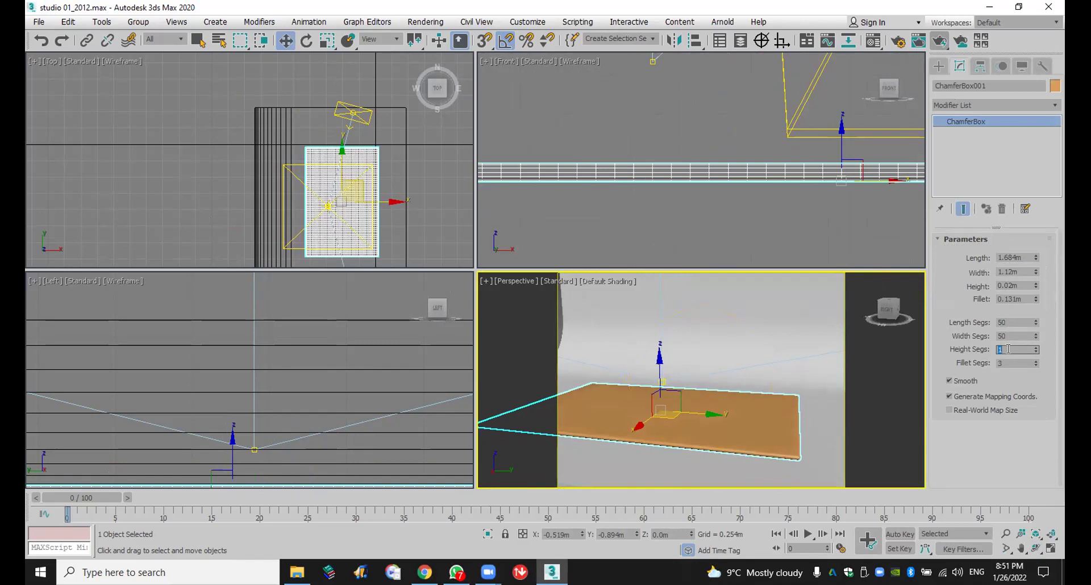
{"action": "left_click", "coordinate": [1001, 362]}
{"action": "type", "text": "25"}
{"action": "key", "text": "Return"}
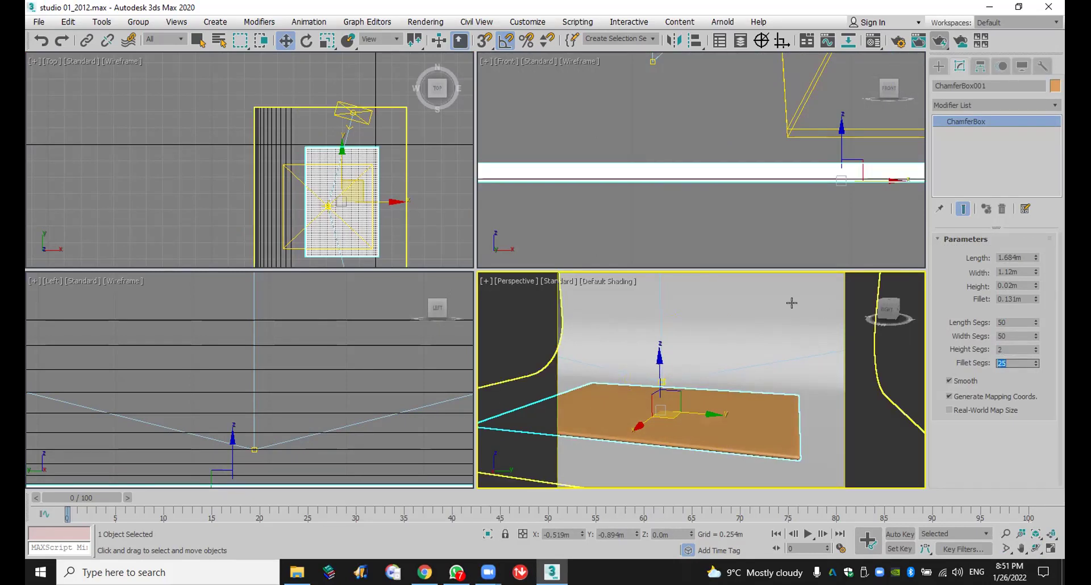
{"action": "left_click", "coordinate": [874, 43]}
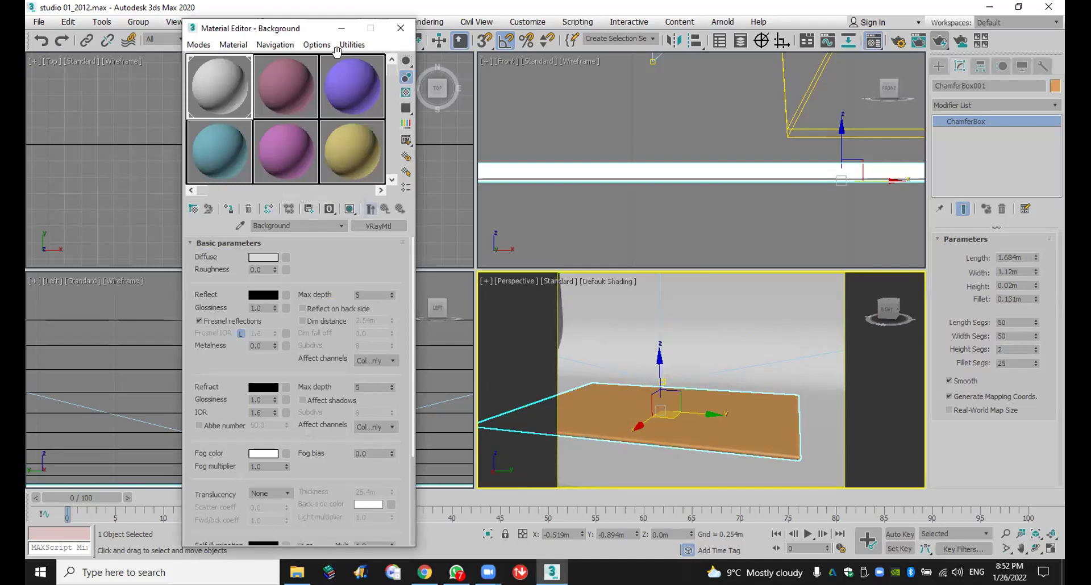
{"action": "left_click_drag", "start_coordinate": [280, 28], "coordinate": [189, 14]}
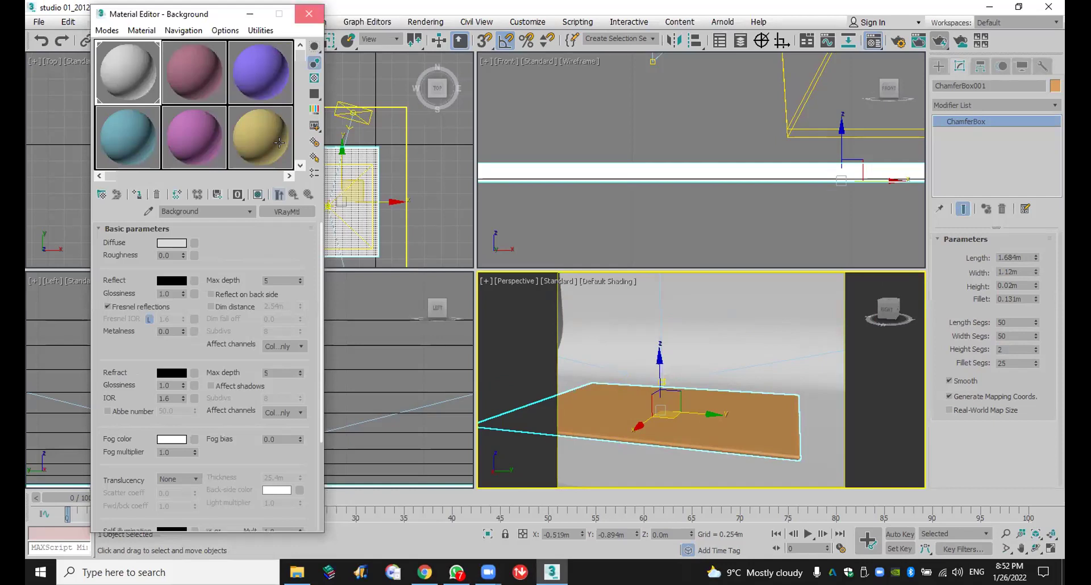
{"action": "left_click", "coordinate": [308, 13]}
Step: Add a VRayFur object to the selected chamfer box
{"action": "left_click", "coordinate": [940, 67]}
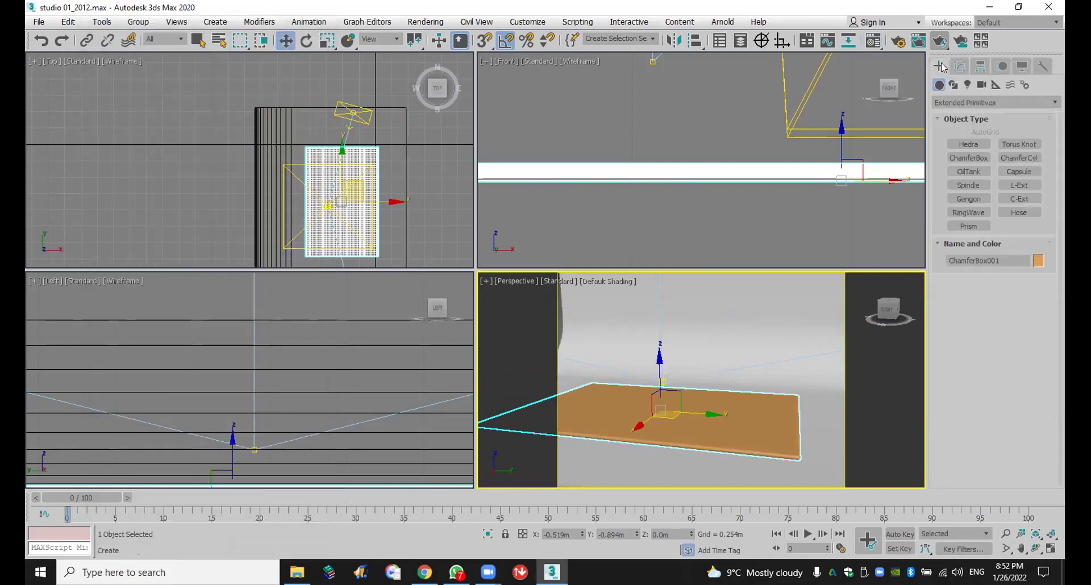
{"action": "left_click", "coordinate": [958, 102]}
{"action": "left_click", "coordinate": [984, 269]}
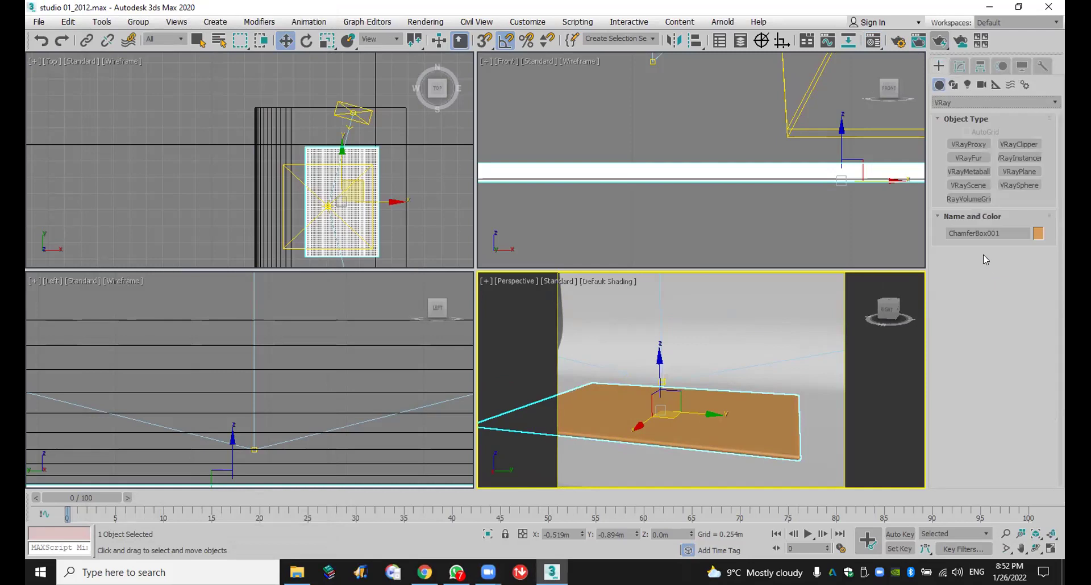
{"action": "left_click", "coordinate": [984, 159]}
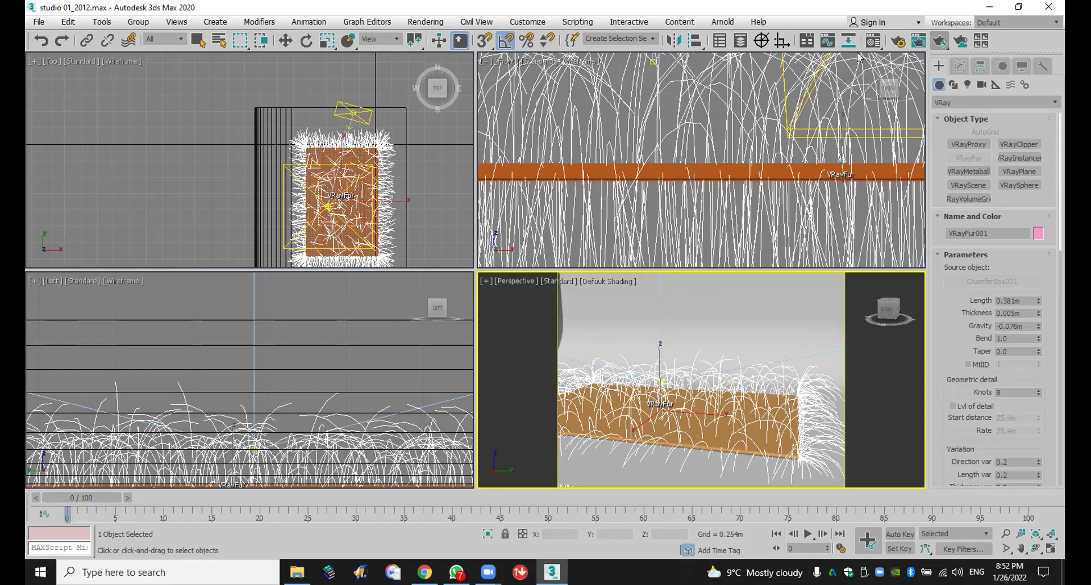
Step: Load the rug image 61amErHsflS._AC_ from the desktop as the diffuse bitmap of the teal V-Ray sample material
{"action": "key", "text": "m"}
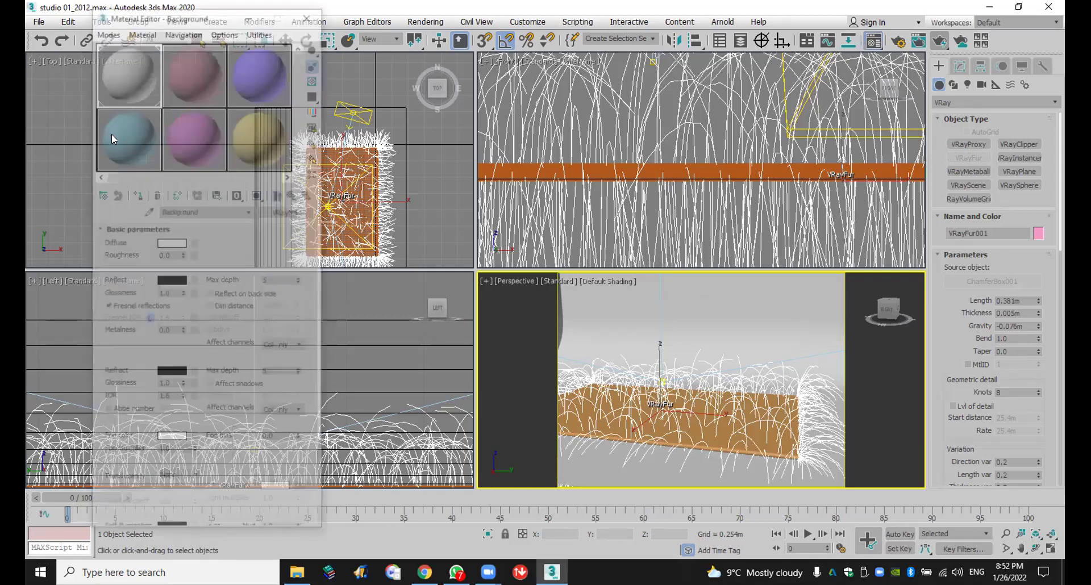
{"action": "left_click", "coordinate": [112, 134]}
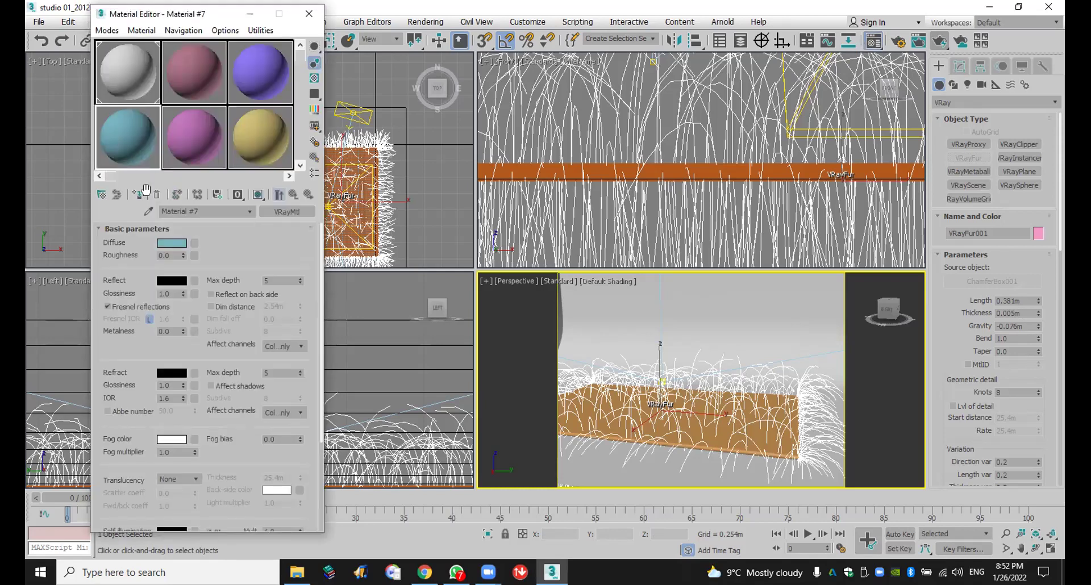
{"action": "left_click", "coordinate": [194, 243]}
{"action": "left_click", "coordinate": [386, 101]}
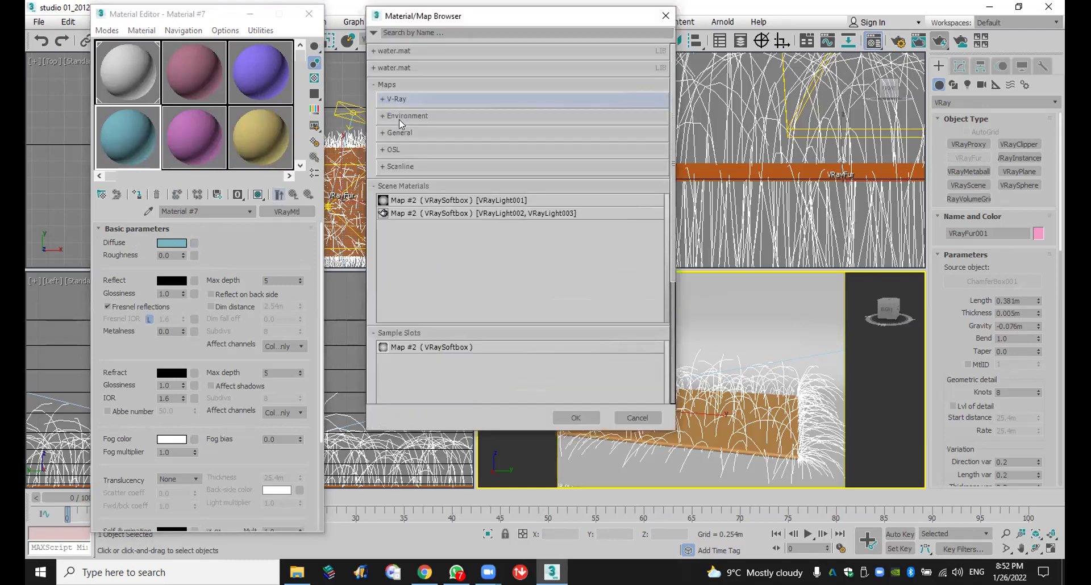
{"action": "left_click", "coordinate": [406, 132]}
{"action": "double_click", "coordinate": [430, 160]}
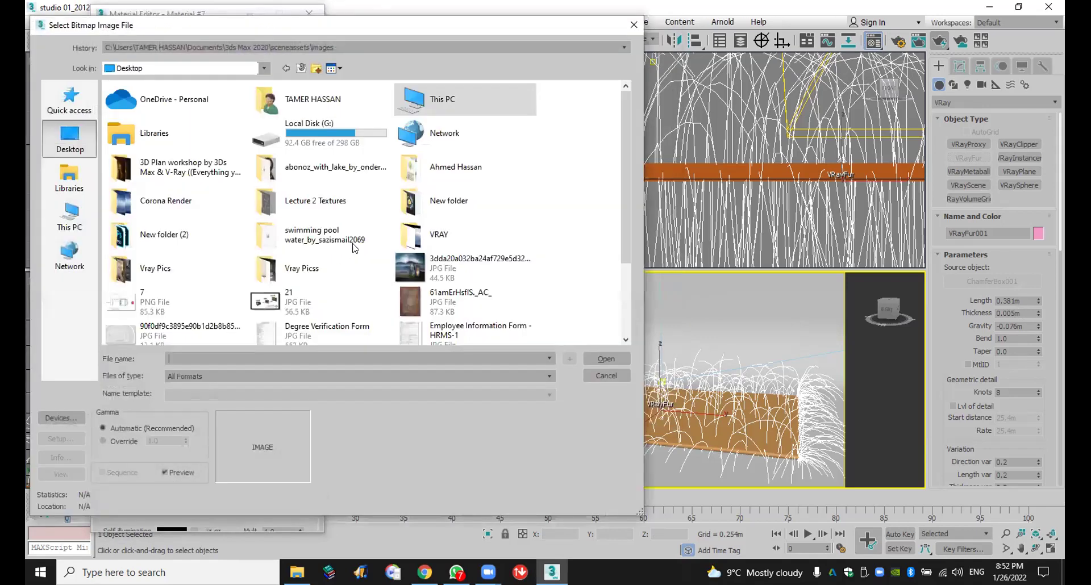
{"action": "scroll", "coordinate": [398, 227], "scroll_direction": "down", "scroll_amount": 3}
{"action": "left_click", "coordinate": [411, 210]}
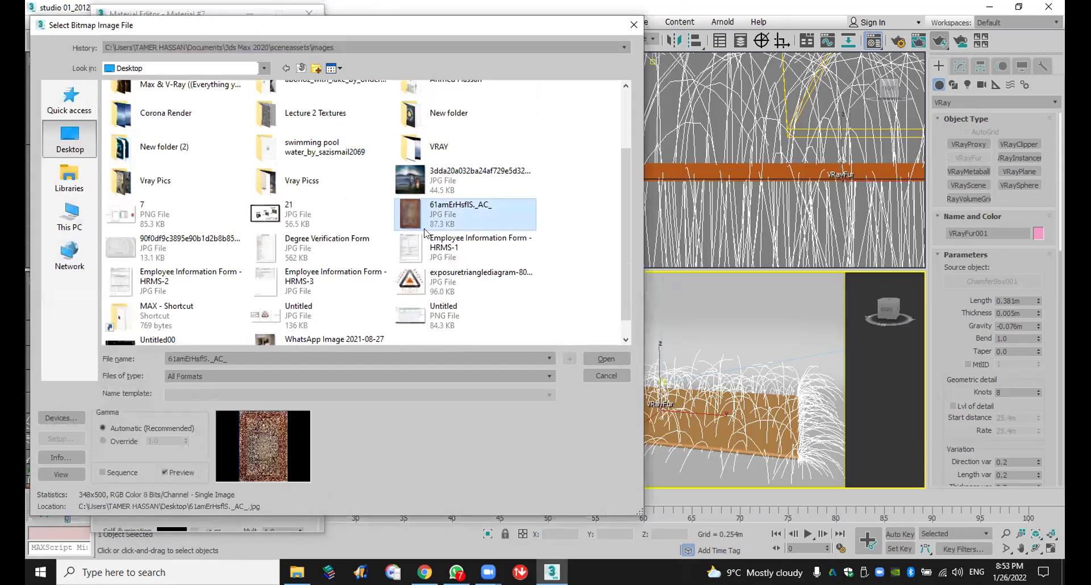
{"action": "left_click", "coordinate": [600, 358]}
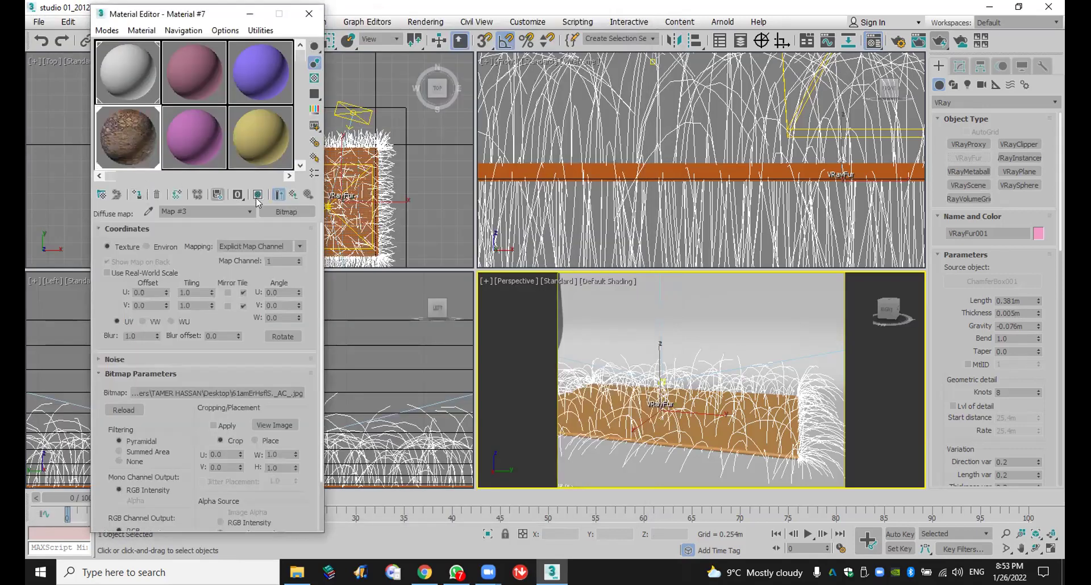
Step: Show the rug bitmap in the viewports and assign its material to the chamfer box
{"action": "left_click", "coordinate": [258, 195]}
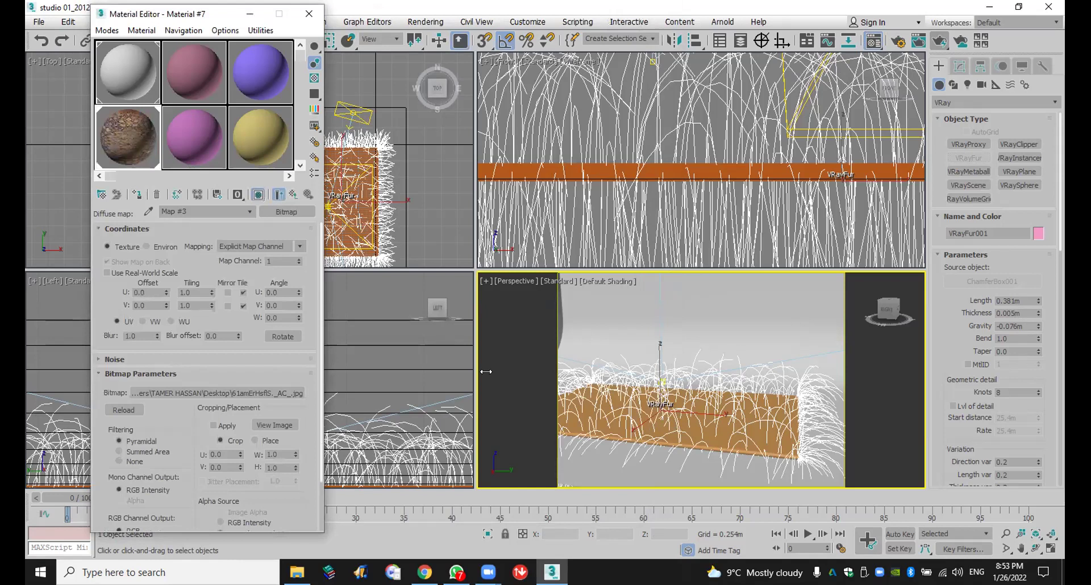
{"action": "left_click", "coordinate": [653, 433]}
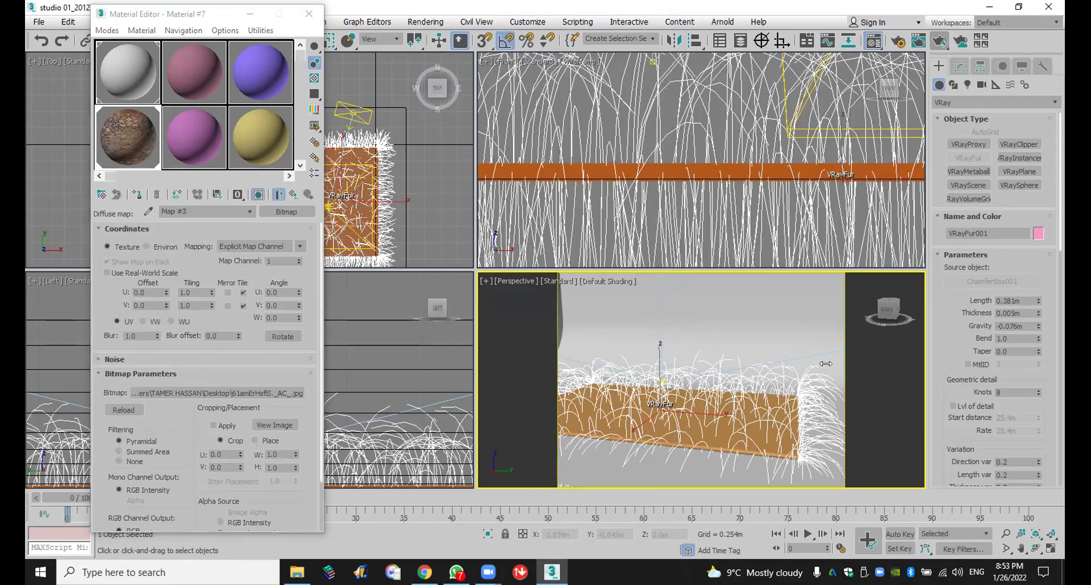
{"action": "left_click", "coordinate": [658, 157]}
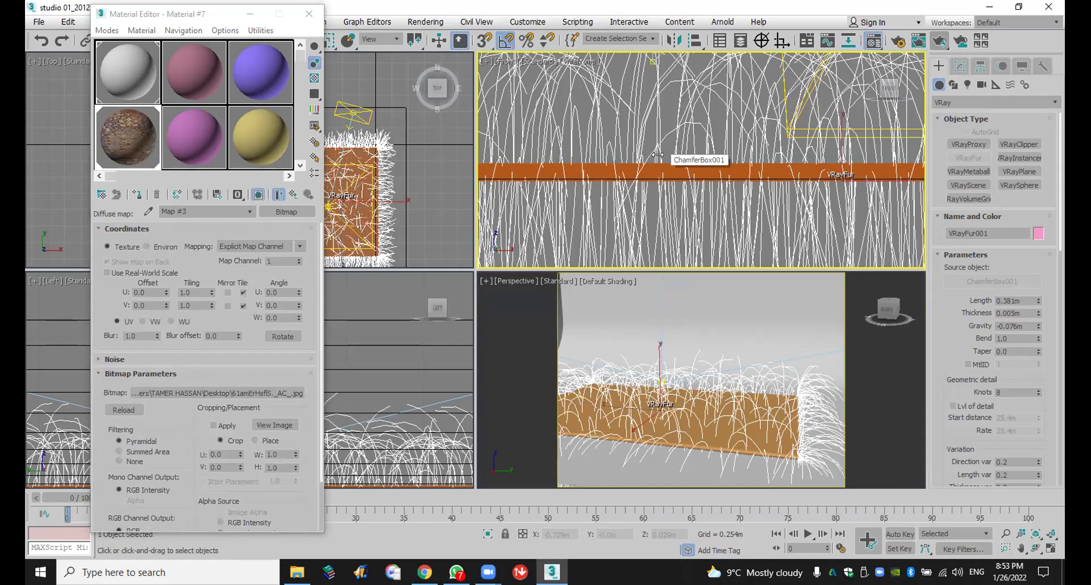
{"action": "left_click", "coordinate": [455, 153]}
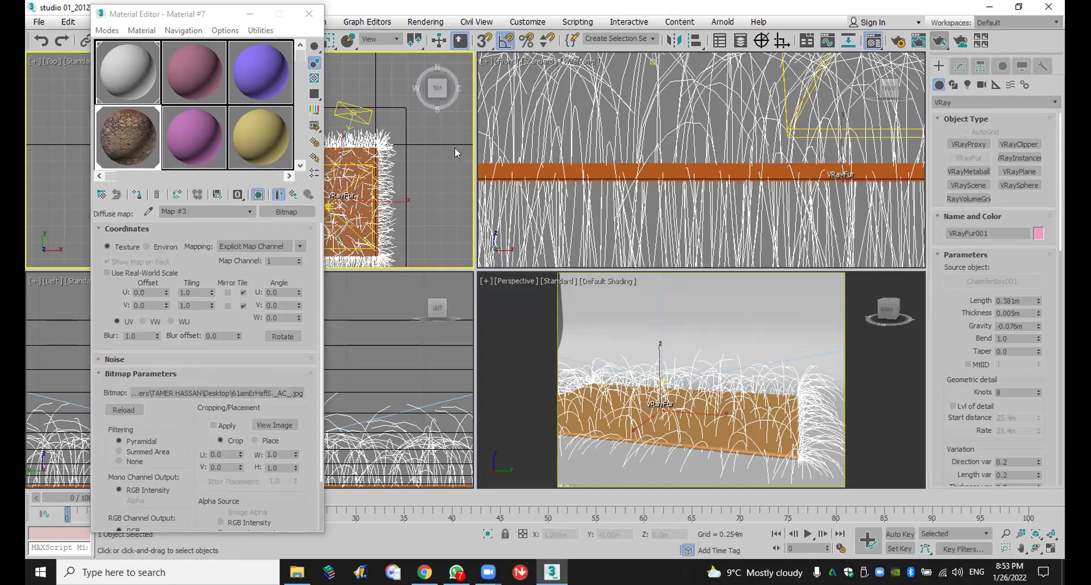
{"action": "left_click", "coordinate": [526, 170]}
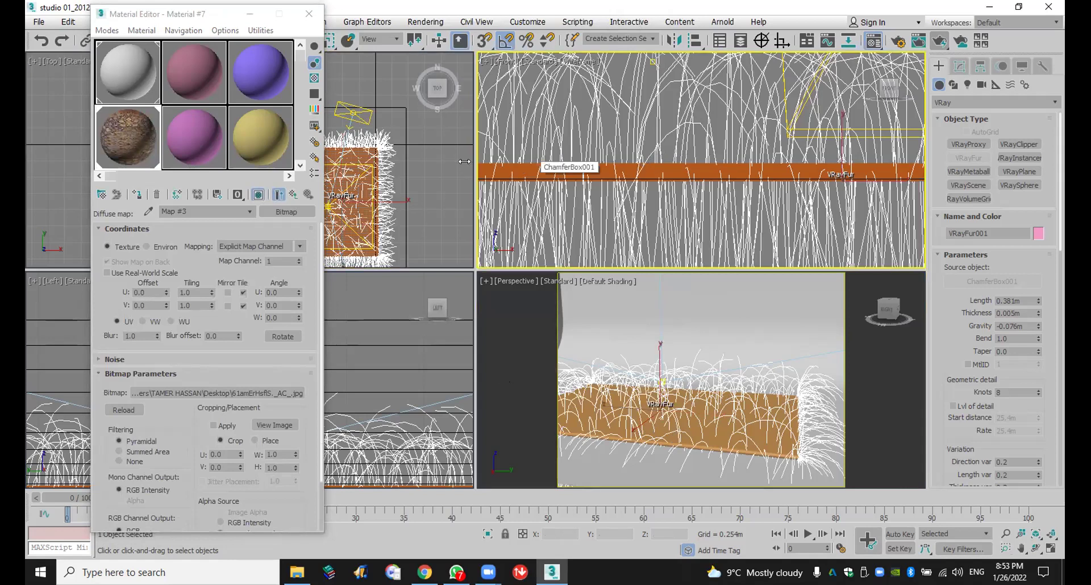
{"action": "left_click", "coordinate": [366, 177]}
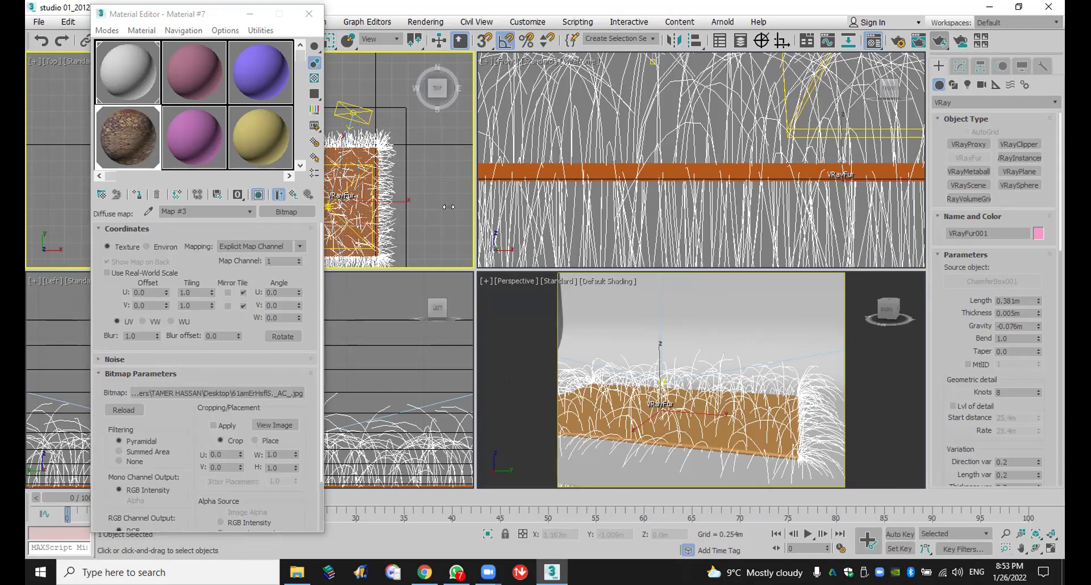
{"action": "key", "text": "w"}
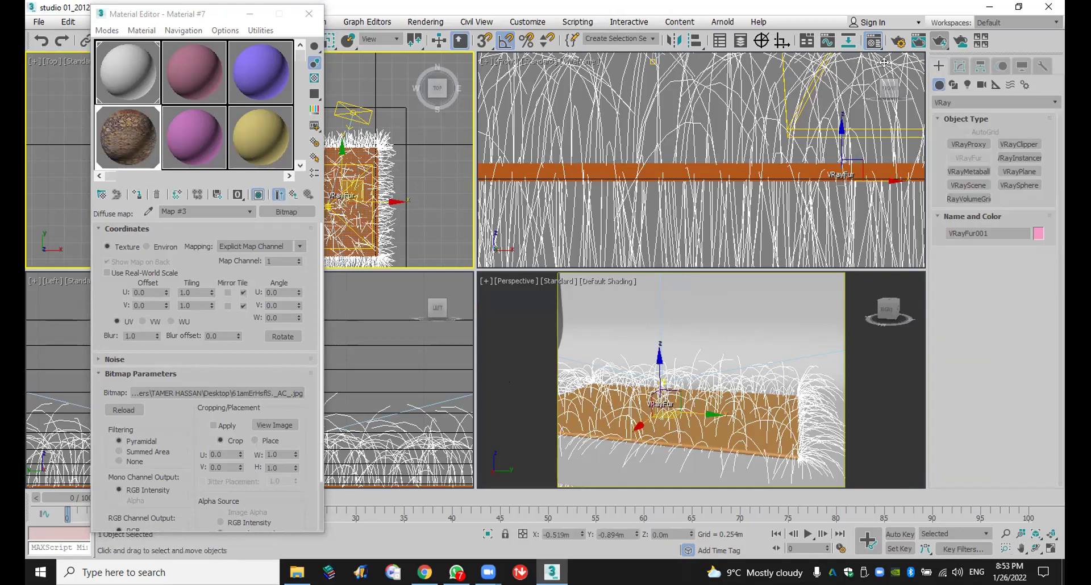
{"action": "left_click", "coordinate": [435, 173]}
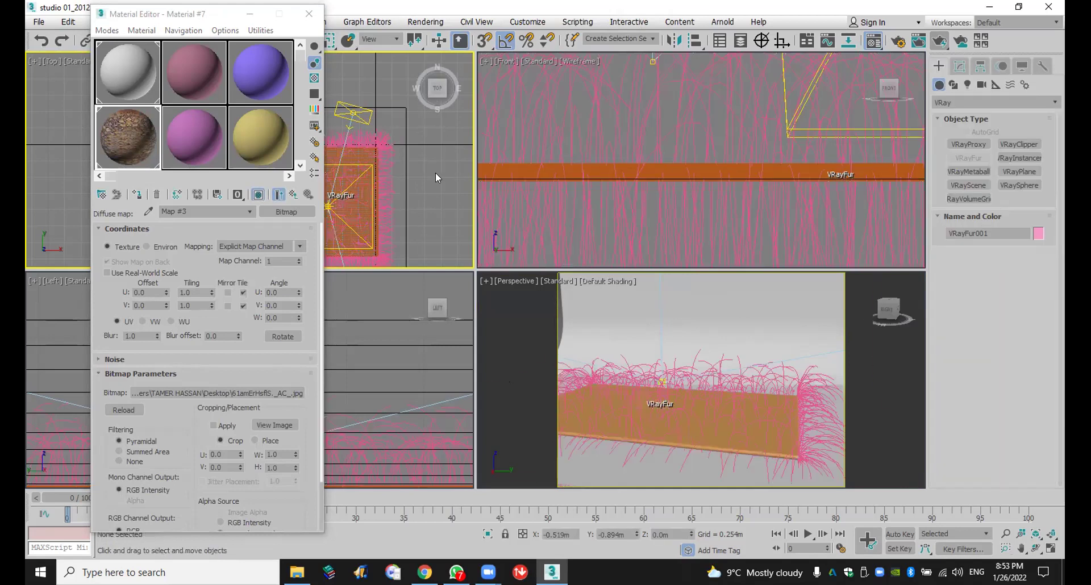
{"action": "left_click", "coordinate": [504, 165]}
{"action": "left_click", "coordinate": [136, 194]}
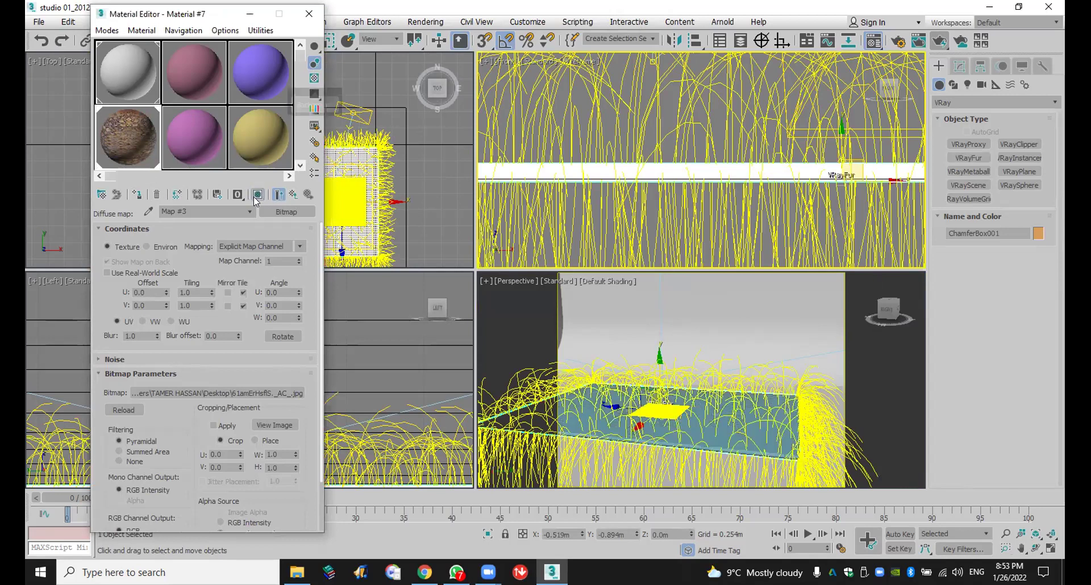
{"action": "left_click", "coordinate": [309, 13]}
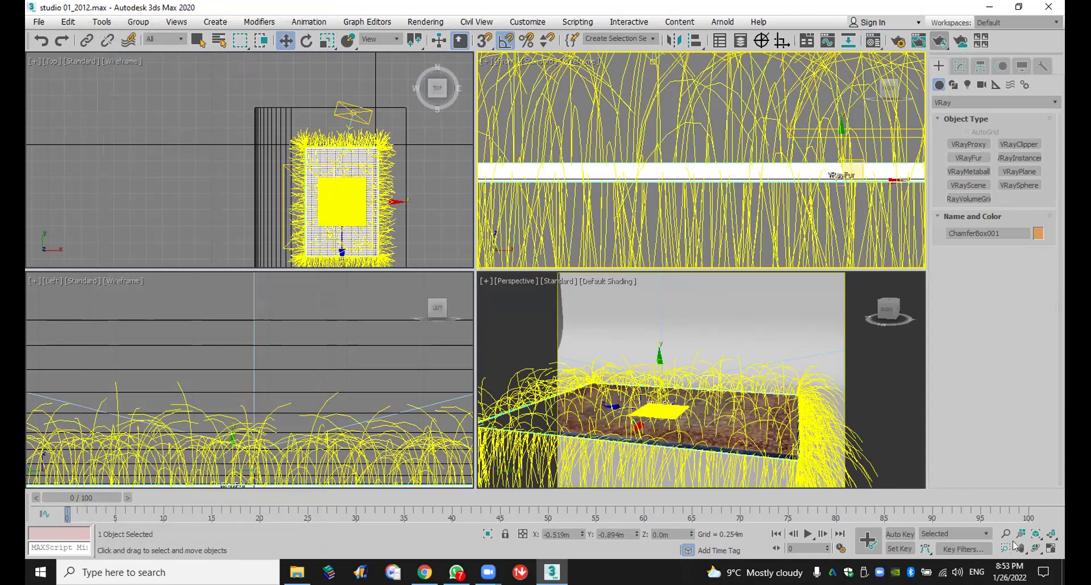
{"action": "left_click", "coordinate": [1033, 549]}
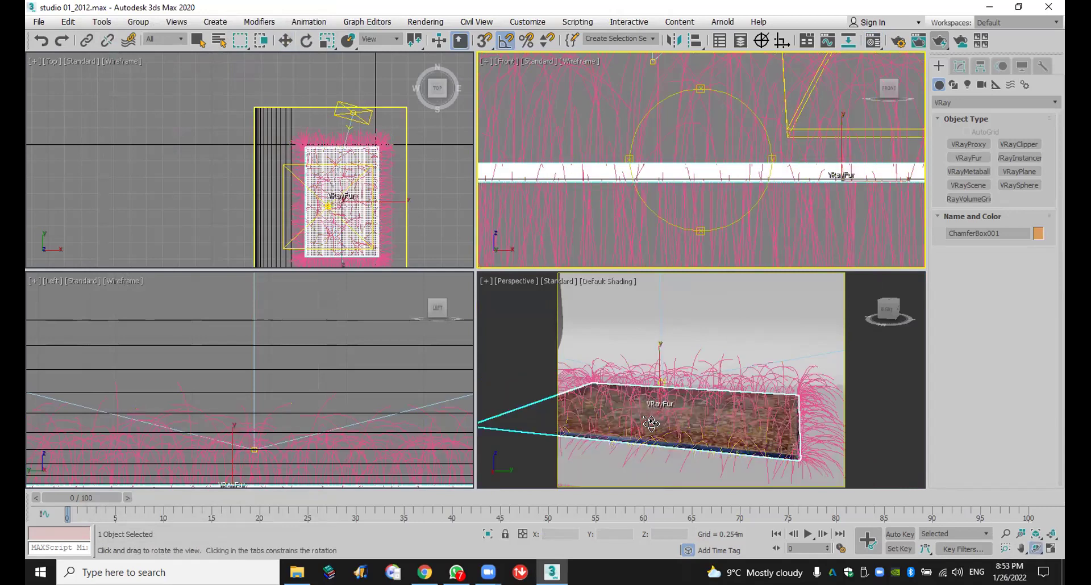
{"action": "left_click_drag", "start_coordinate": [622, 437], "coordinate": [652, 440]}
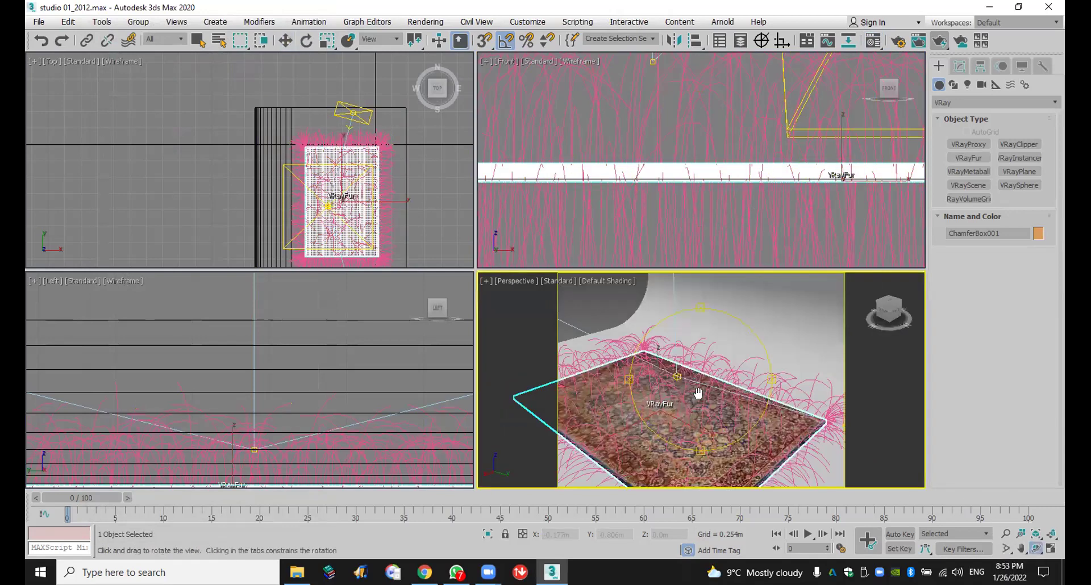
{"action": "left_click_drag", "start_coordinate": [696, 392], "coordinate": [702, 407]}
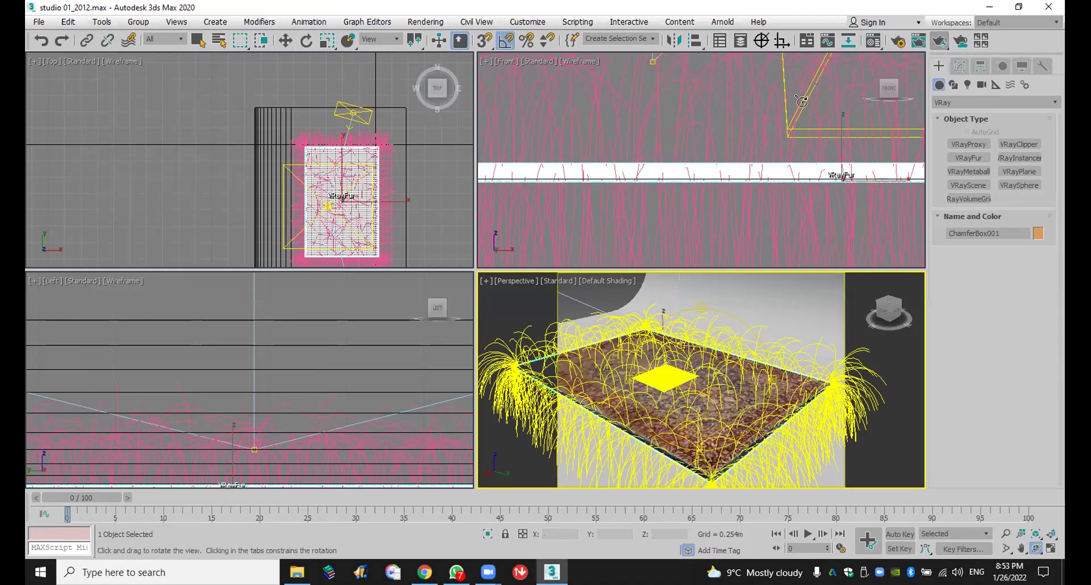
Step: Select the fur object for modification and set the scene's display units to metric centimetres
{"action": "key", "text": "w"}
{"action": "left_click", "coordinate": [754, 93]}
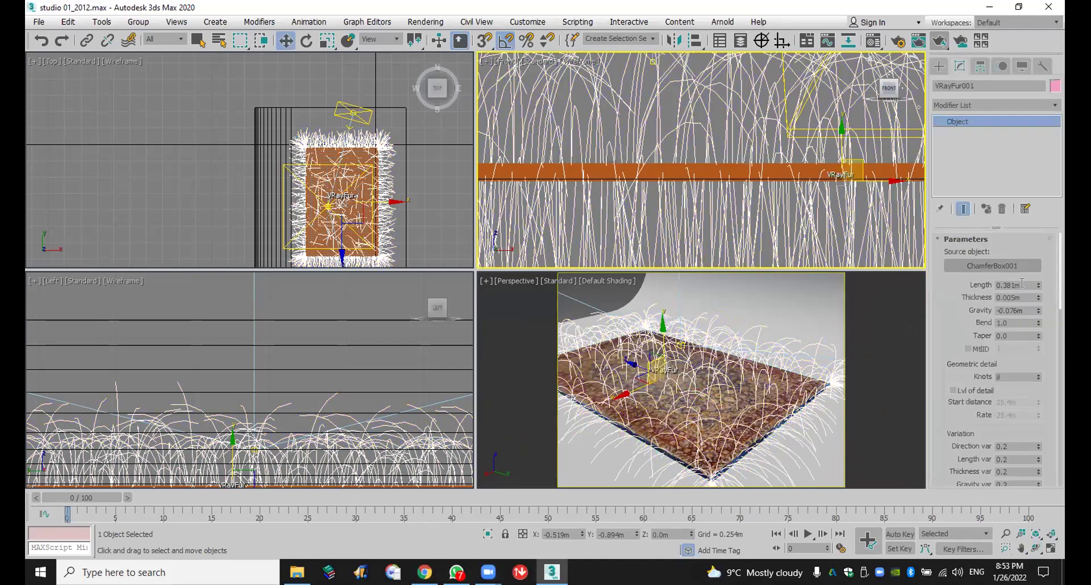
{"action": "left_click", "coordinate": [523, 22]}
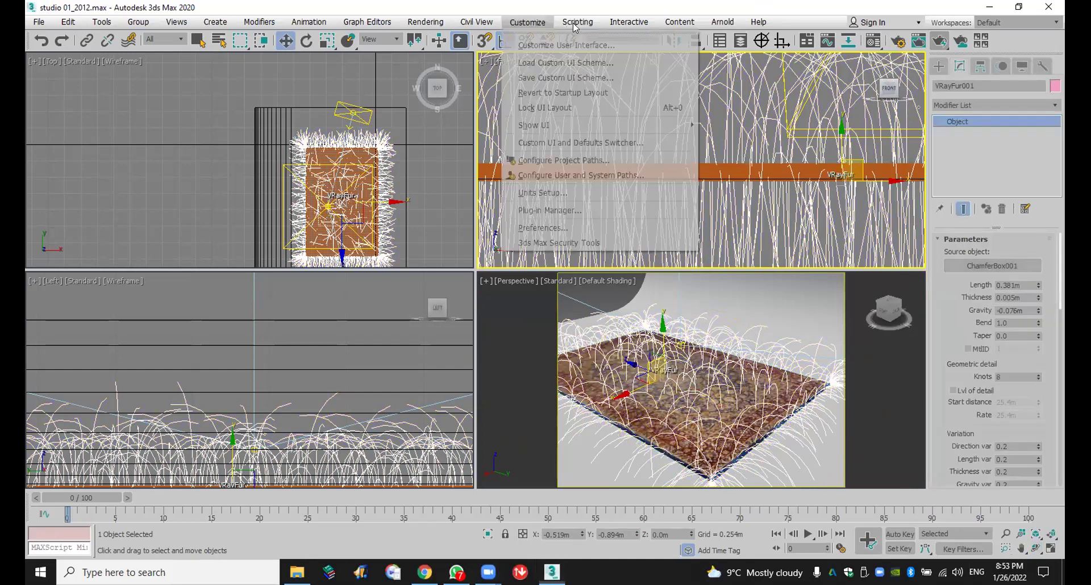
{"action": "left_click", "coordinate": [542, 193]}
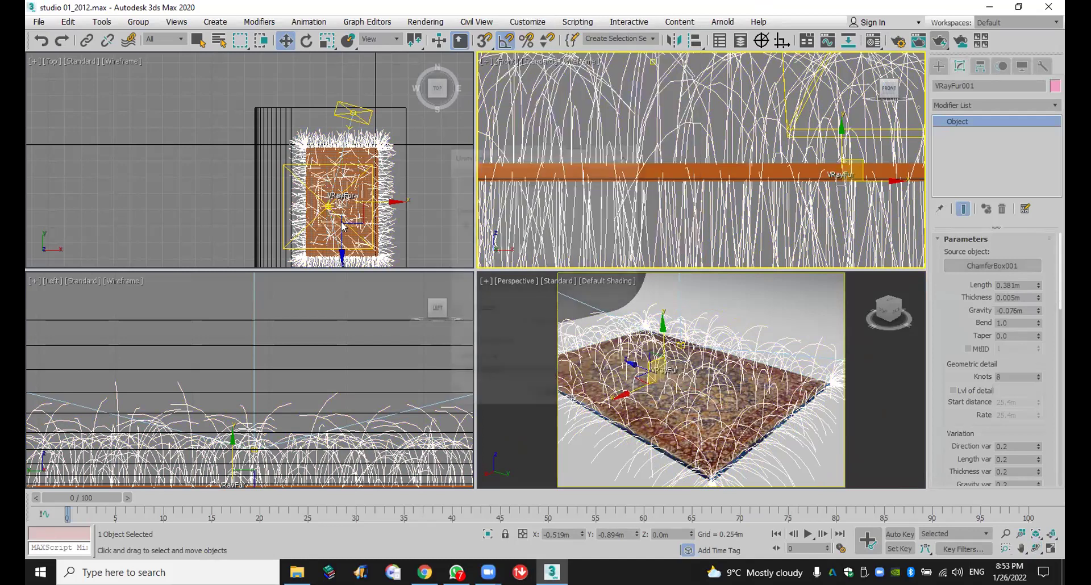
{"action": "left_click", "coordinate": [483, 238]}
{"action": "left_click", "coordinate": [504, 257]}
{"action": "left_click", "coordinate": [553, 399]}
Step: Set the fur's length to 3 cm and then raise it to 5 cm
{"action": "double_click", "coordinate": [1023, 286]}
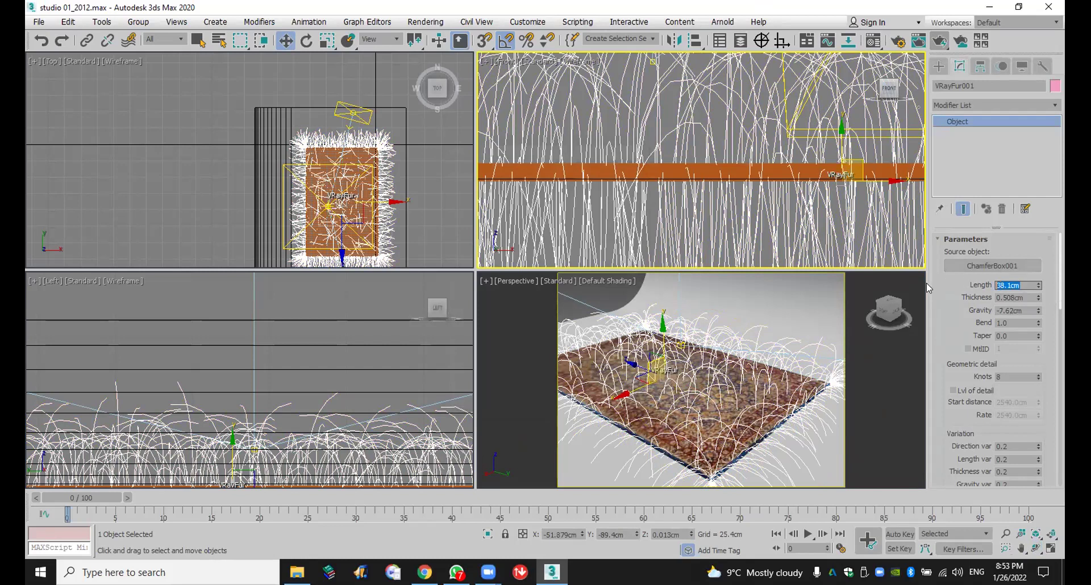
{"action": "type", "text": "3"}
{"action": "key", "text": "Return"}
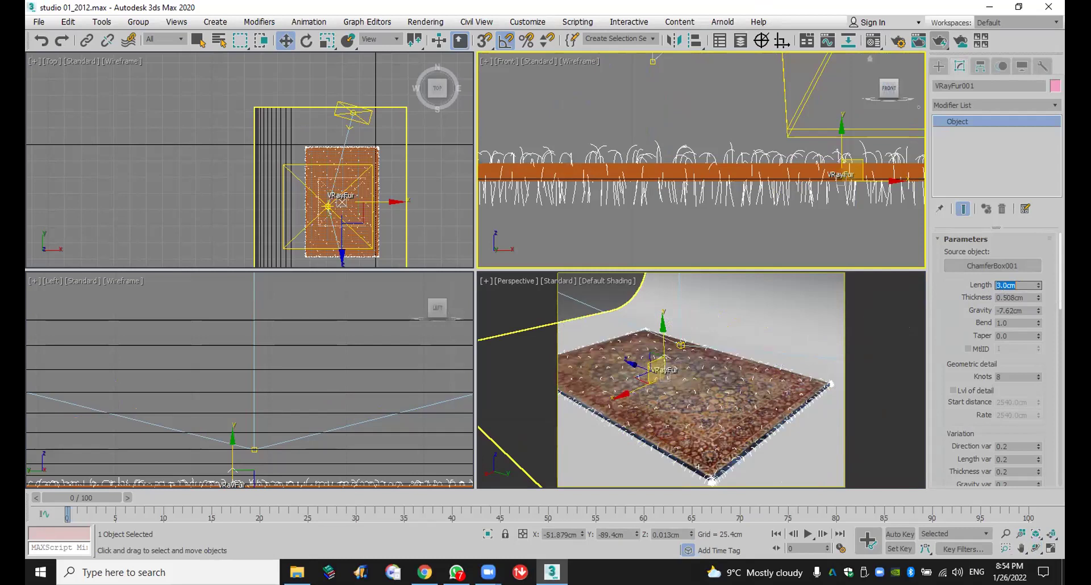
{"action": "type", "text": "5"}
{"action": "key", "text": "Return"}
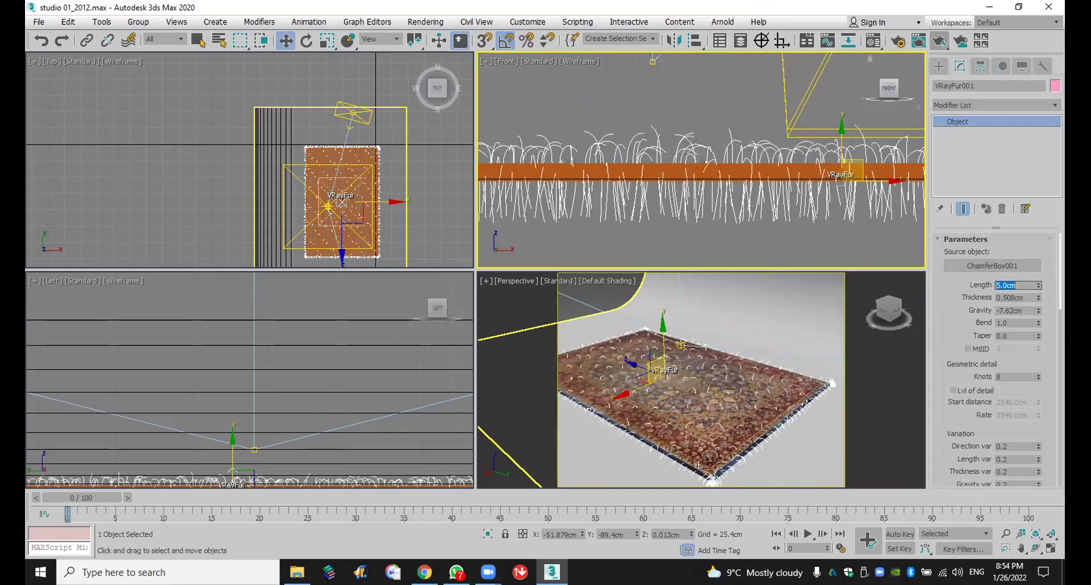
Step: Test-render the perspective view and examine the carpet's strands up close
{"action": "left_click", "coordinate": [1026, 298]}
{"action": "right_click", "coordinate": [831, 336]}
{"action": "left_click", "coordinate": [942, 40]}
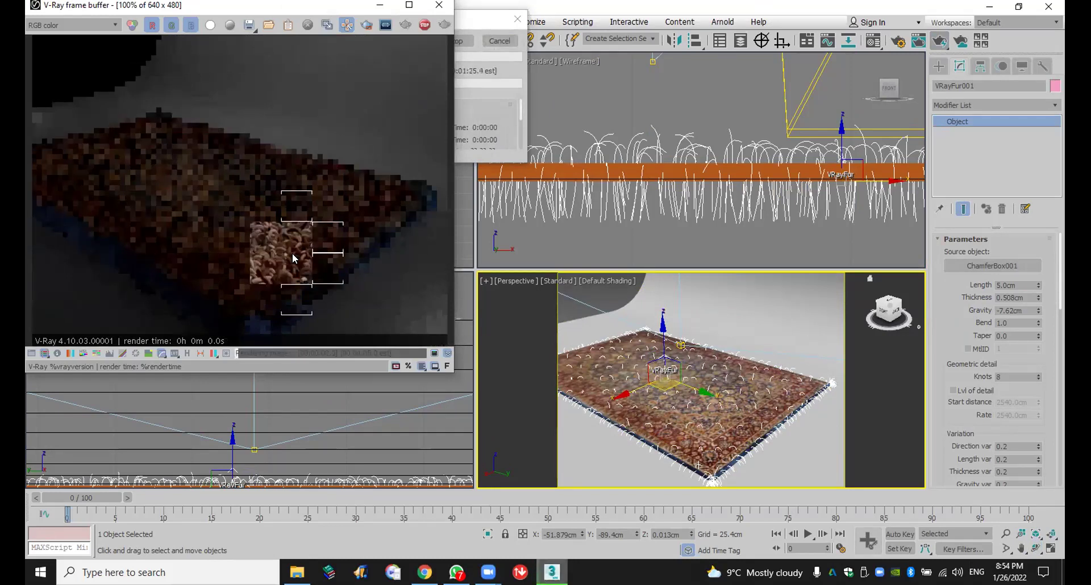
{"action": "scroll", "coordinate": [293, 259], "scroll_direction": "up", "scroll_amount": 1}
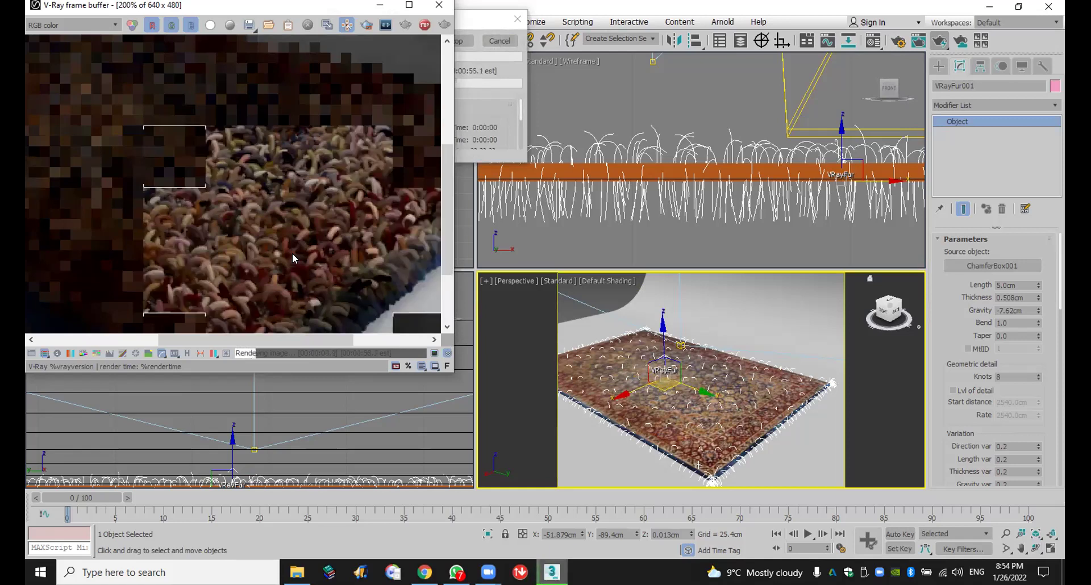
{"action": "left_click", "coordinate": [439, 4]}
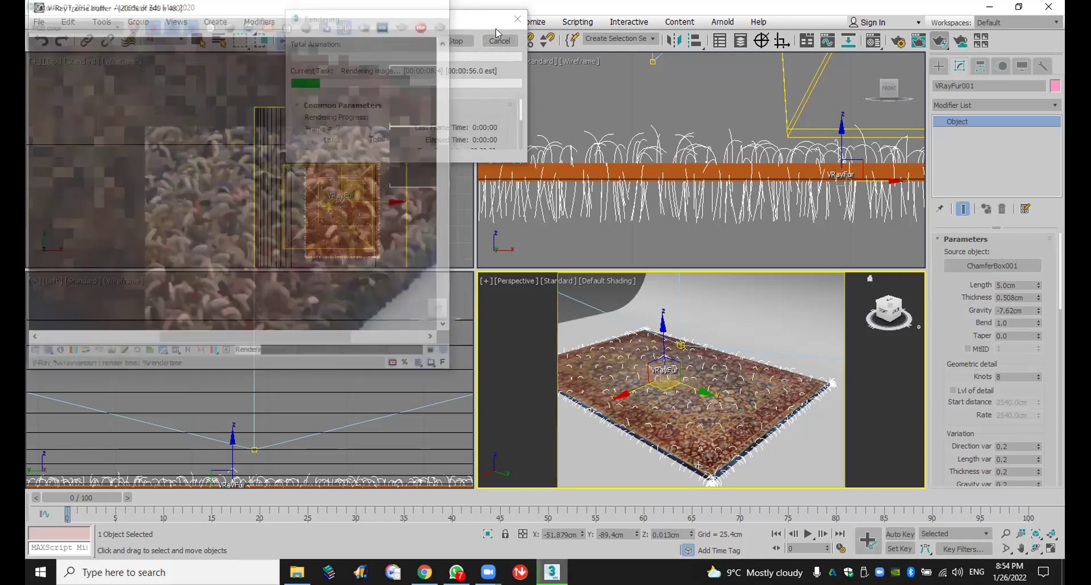
Step: Set the fur's thickness to 0.1 cm and its gravity to about -6.325 cm
{"action": "left_click", "coordinate": [1029, 299]}
{"action": "key", "text": "BackSpace"}
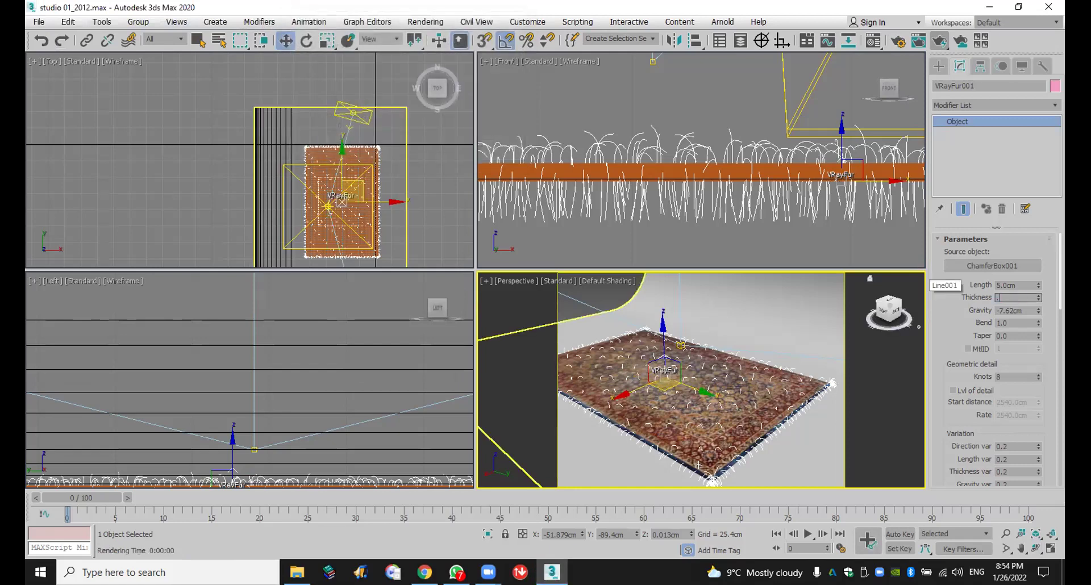
{"action": "type", "text": ".1"}
{"action": "key", "text": "Return"}
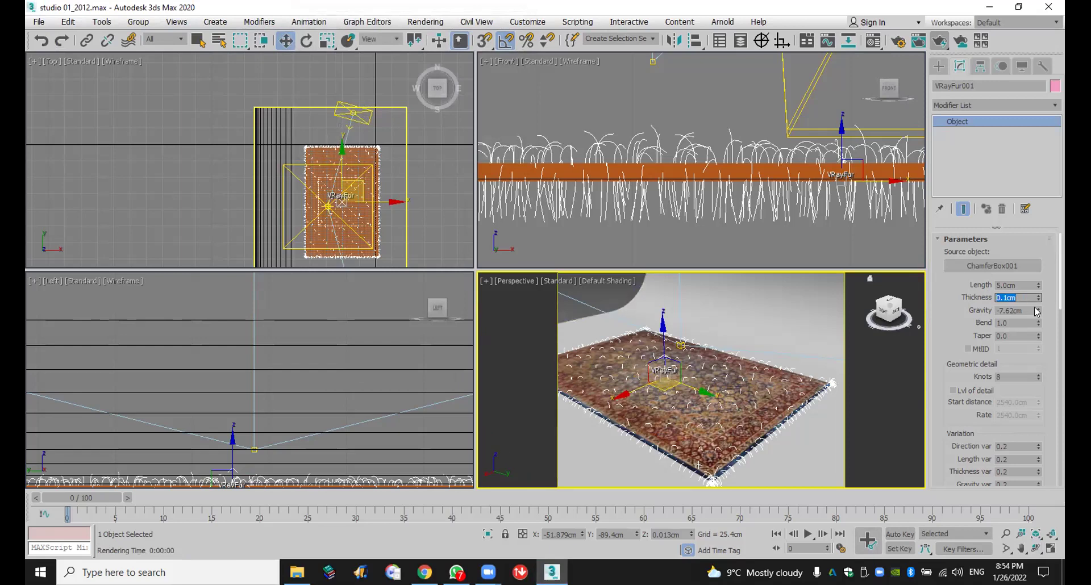
{"action": "left_click_drag", "start_coordinate": [1038, 311], "coordinate": [1056, 284]}
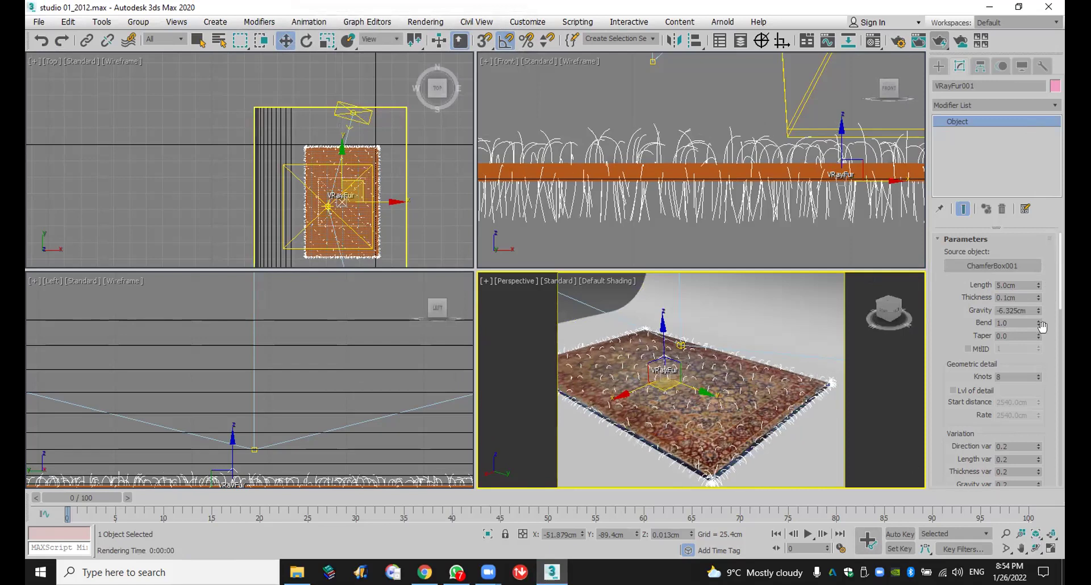
{"action": "double_click", "coordinate": [1025, 311]}
{"action": "key", "text": "shift+Tab"}
{"action": "double_click", "coordinate": [1005, 311]}
{"action": "left_click", "coordinate": [1015, 320]}
{"action": "double_click", "coordinate": [1014, 336]}
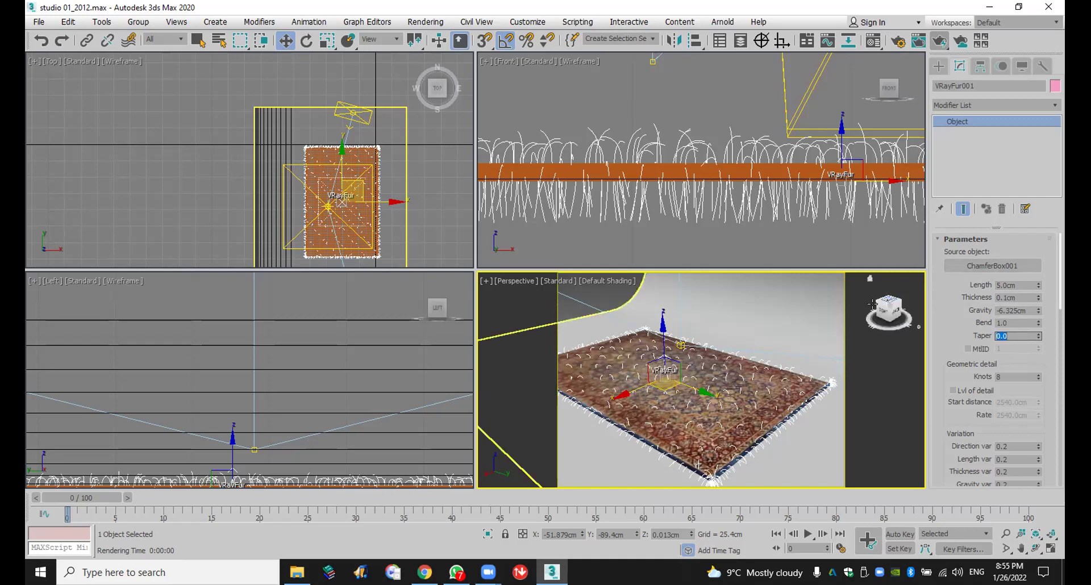
Step: Render the perspective view again and examine the thinner fur strands at 200% zoom
{"action": "left_click", "coordinate": [943, 48]}
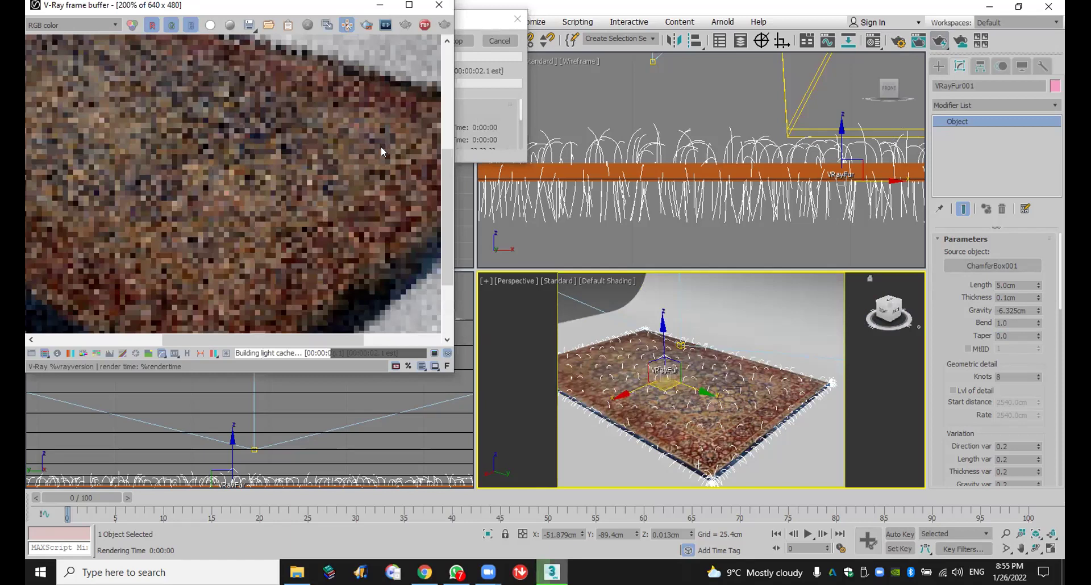
{"action": "scroll", "coordinate": [344, 173], "scroll_direction": "down", "scroll_amount": 1}
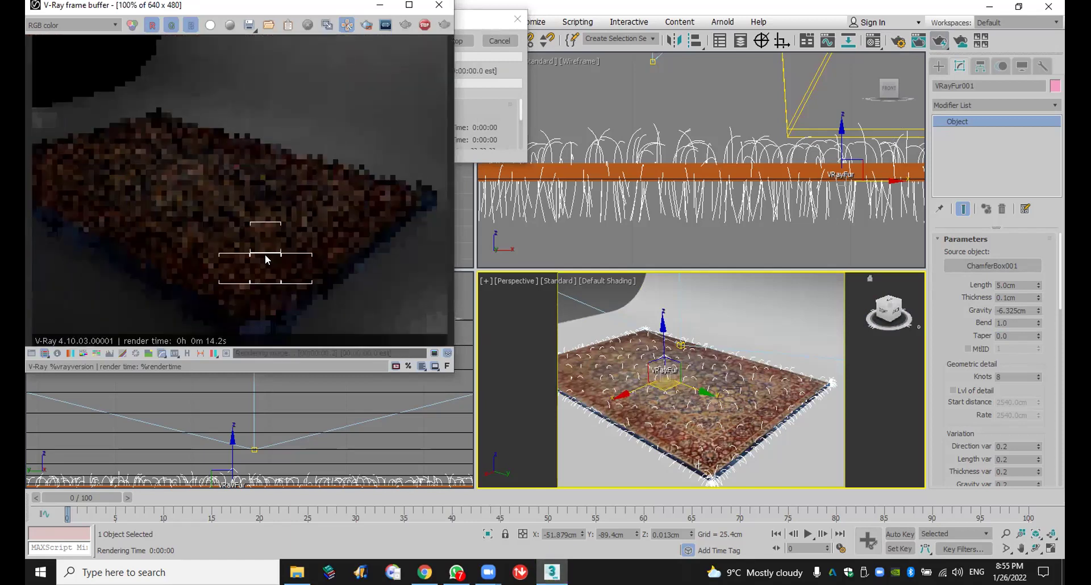
{"action": "scroll", "coordinate": [266, 259], "scroll_direction": "up", "scroll_amount": 1}
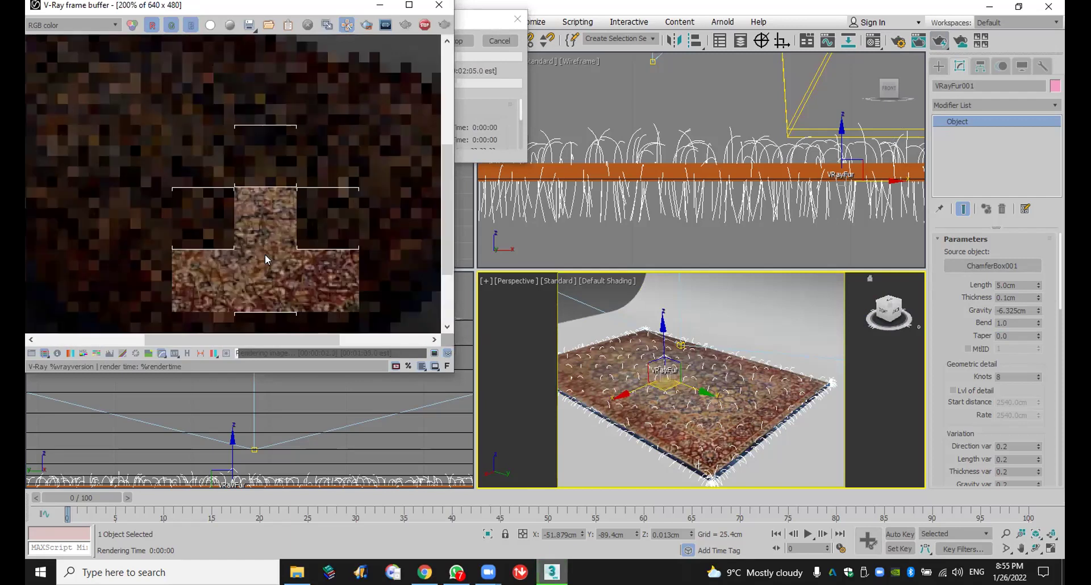
Step: Inspect the carpet's strands and edge fringe in the finished render at 100% and 200% zoom, then close the frame buffer
{"action": "scroll", "coordinate": [265, 255], "scroll_direction": "down", "scroll_amount": 1}
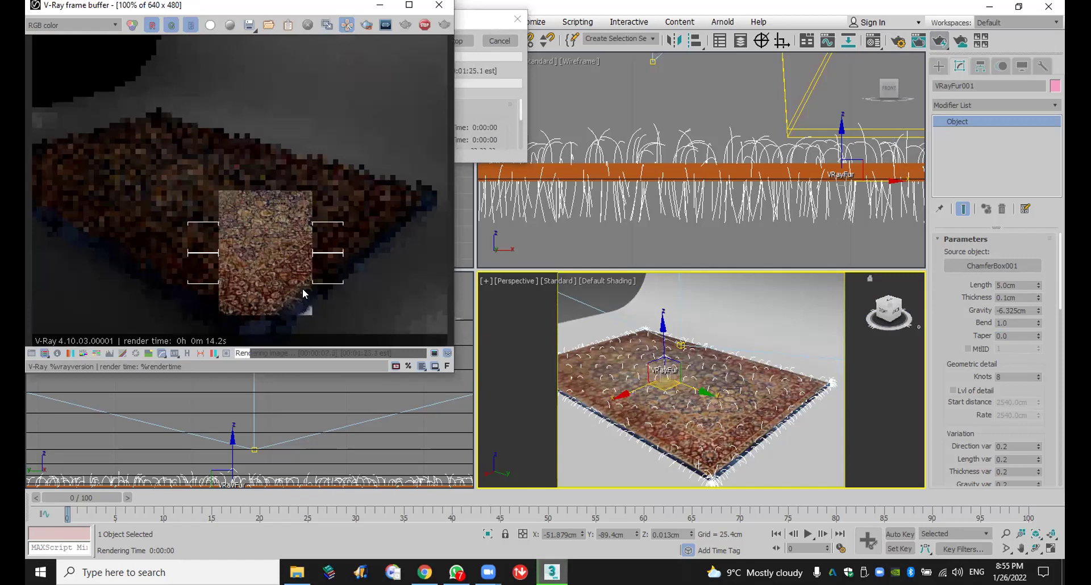
{"action": "scroll", "coordinate": [316, 291], "scroll_direction": "up", "scroll_amount": 1}
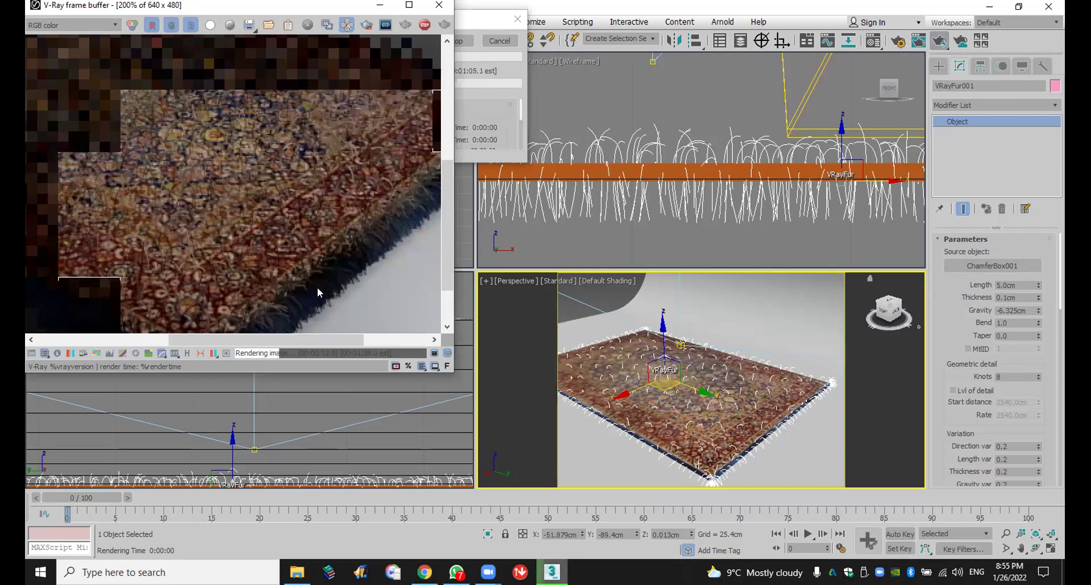
{"action": "scroll", "coordinate": [318, 287], "scroll_direction": "down", "scroll_amount": 2}
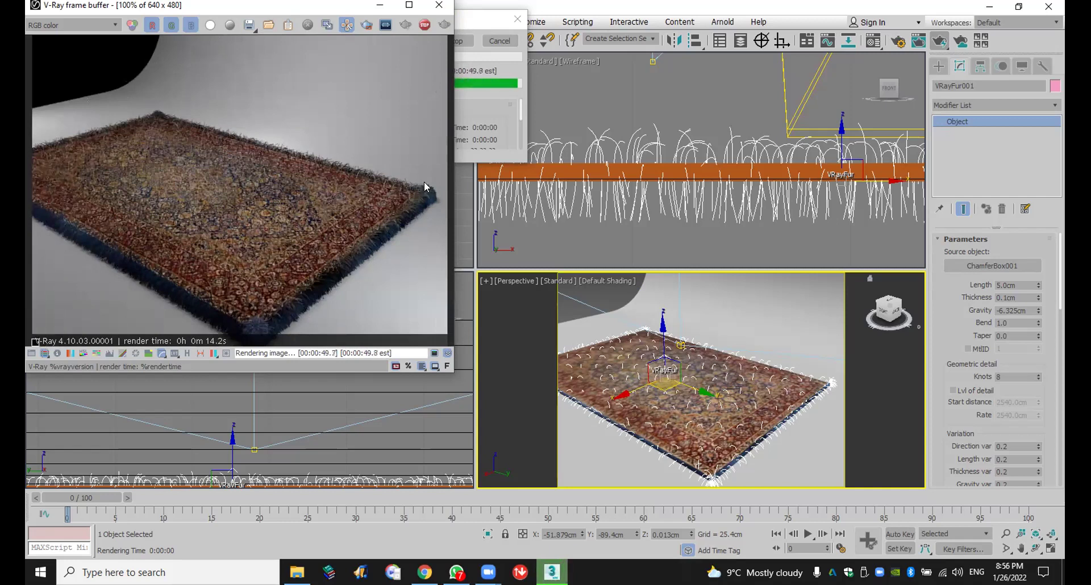
{"action": "scroll", "coordinate": [123, 271], "scroll_direction": "up", "scroll_amount": 3}
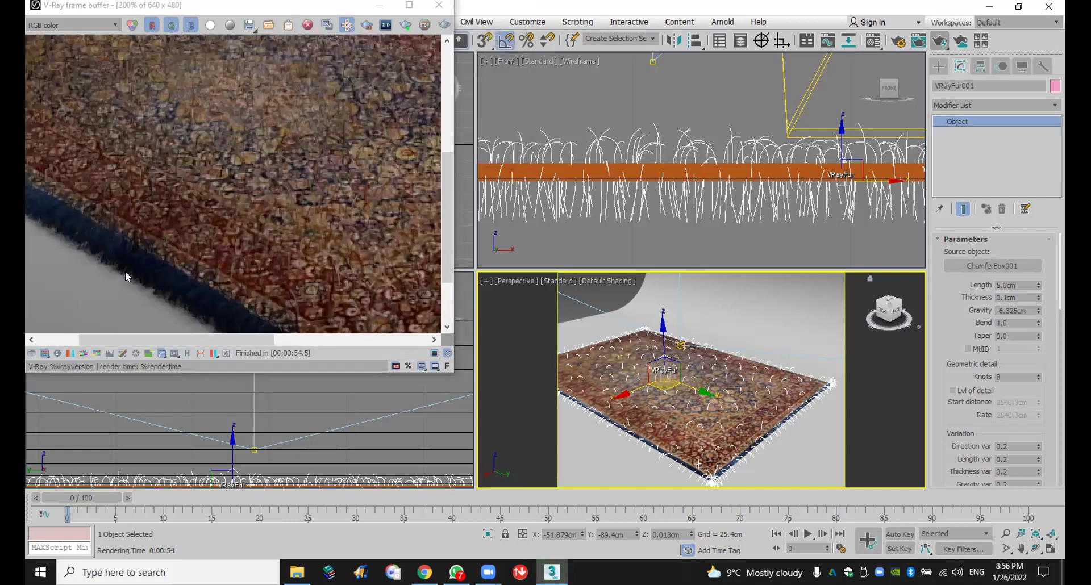
{"action": "scroll", "coordinate": [128, 272], "scroll_direction": "down", "scroll_amount": 3}
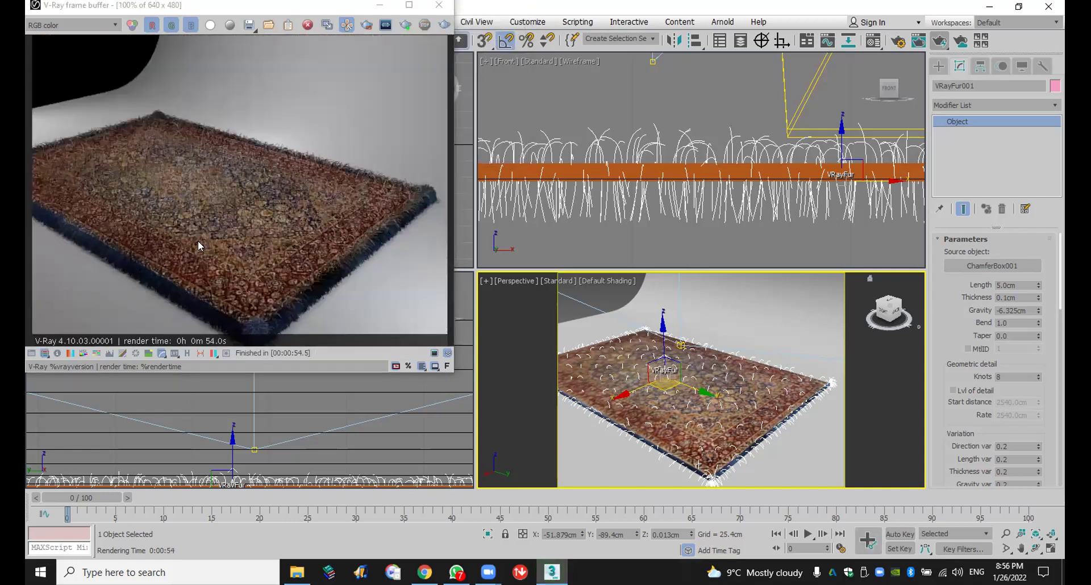
{"action": "left_click", "coordinate": [439, 5]}
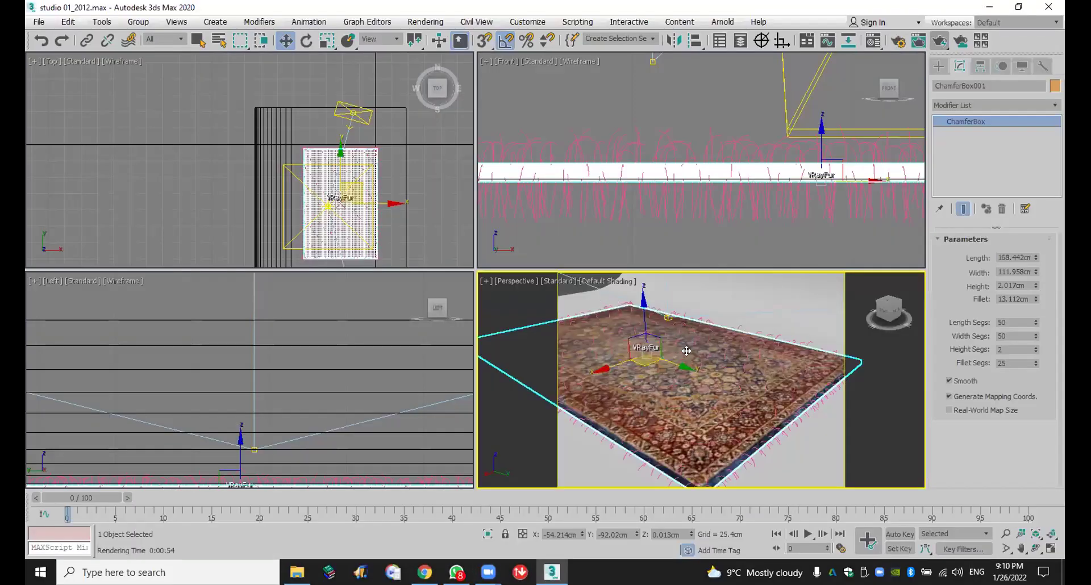
Step: Delete the fur from the carpet and apply the plain pink VRayMtl Material #8 to the chamfer box
{"action": "left_click", "coordinate": [732, 199]}
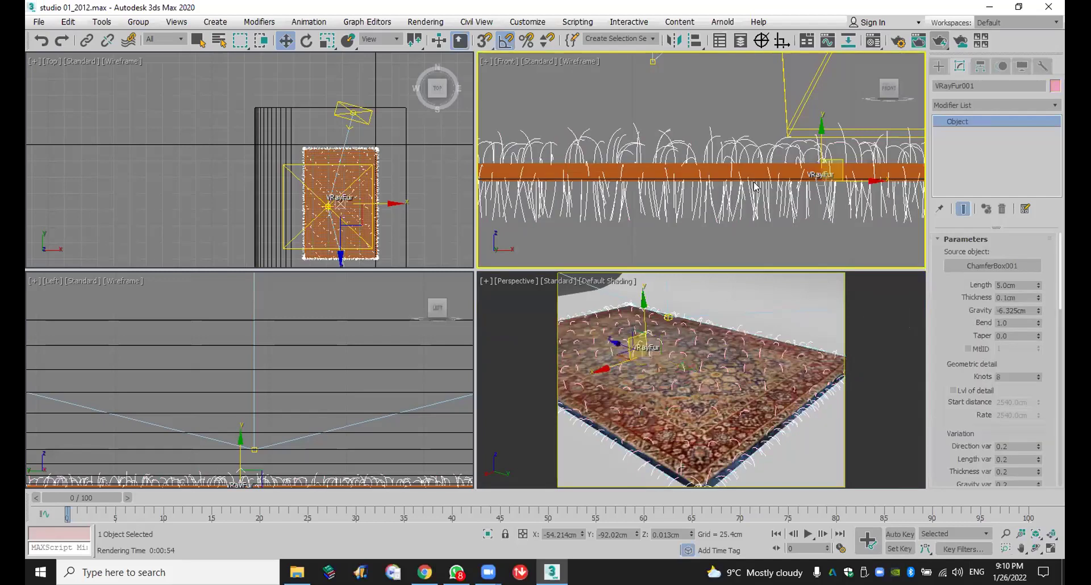
{"action": "key", "text": "Delete"}
{"action": "left_click", "coordinate": [661, 403]}
{"action": "left_click", "coordinate": [873, 41]}
{"action": "left_click_drag", "start_coordinate": [194, 130], "coordinate": [597, 337]}
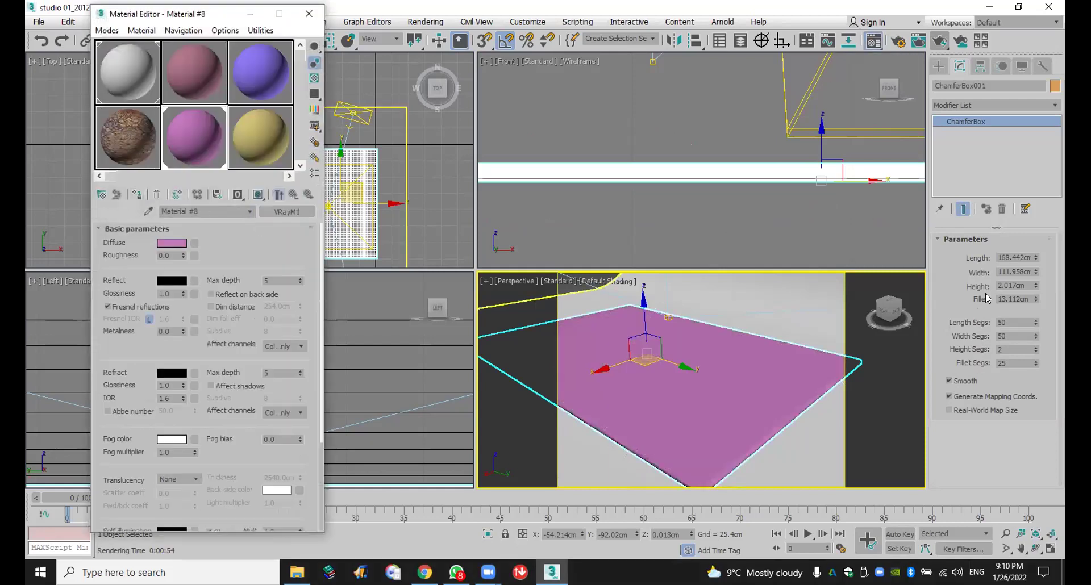
Step: Set the chamfer box's length to 150 cm, width to 100 cm and height to 2 cm
{"action": "double_click", "coordinate": [1012, 257]}
{"action": "type", "text": "150"}
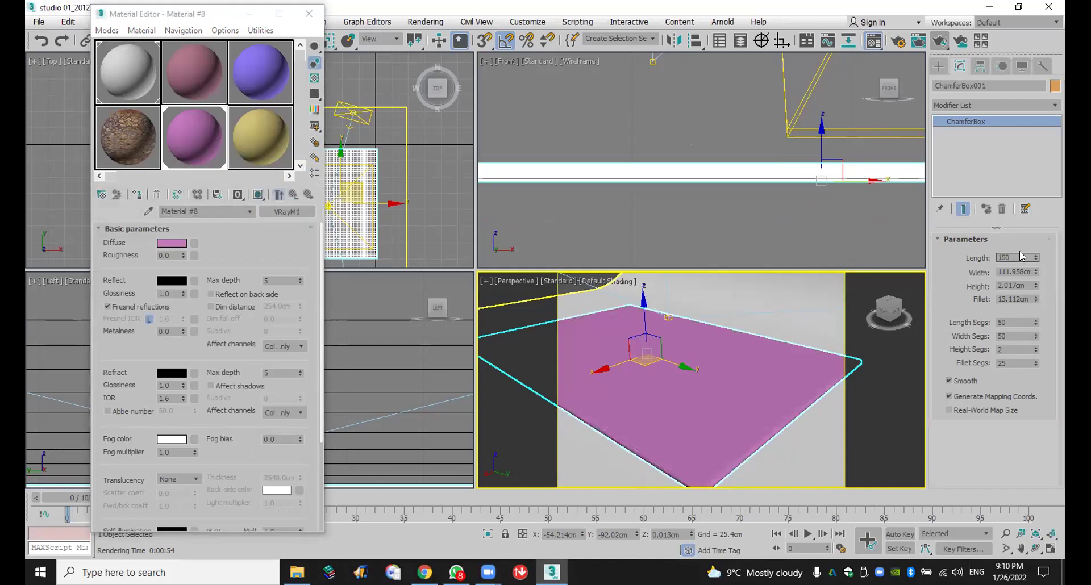
{"action": "double_click", "coordinate": [1003, 272]}
{"action": "type", "text": "100"}
{"action": "key", "text": "Return"}
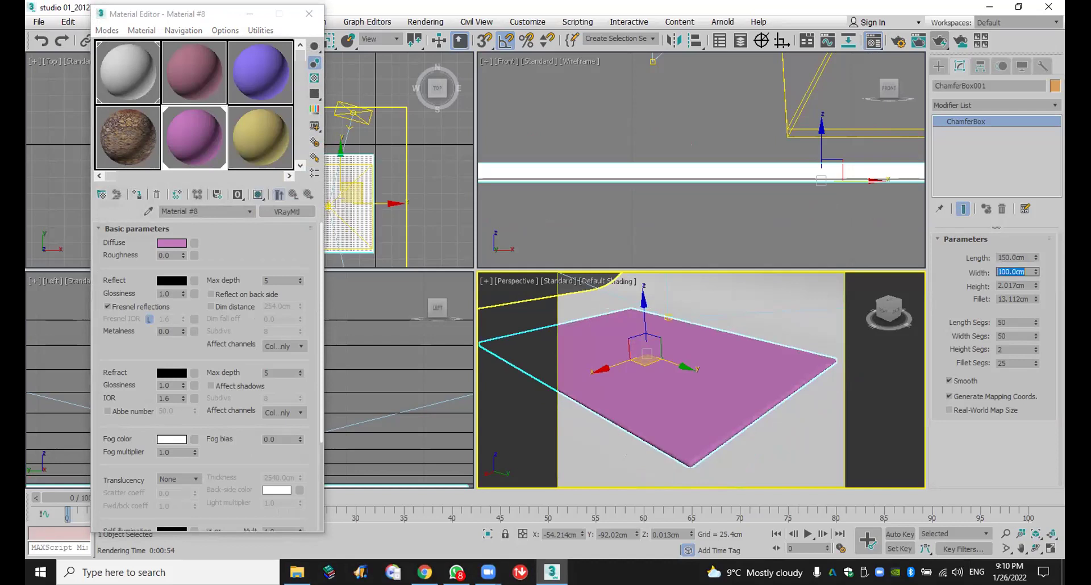
{"action": "double_click", "coordinate": [1014, 285]}
{"action": "type", "text": "2"}
{"action": "key", "text": "Return"}
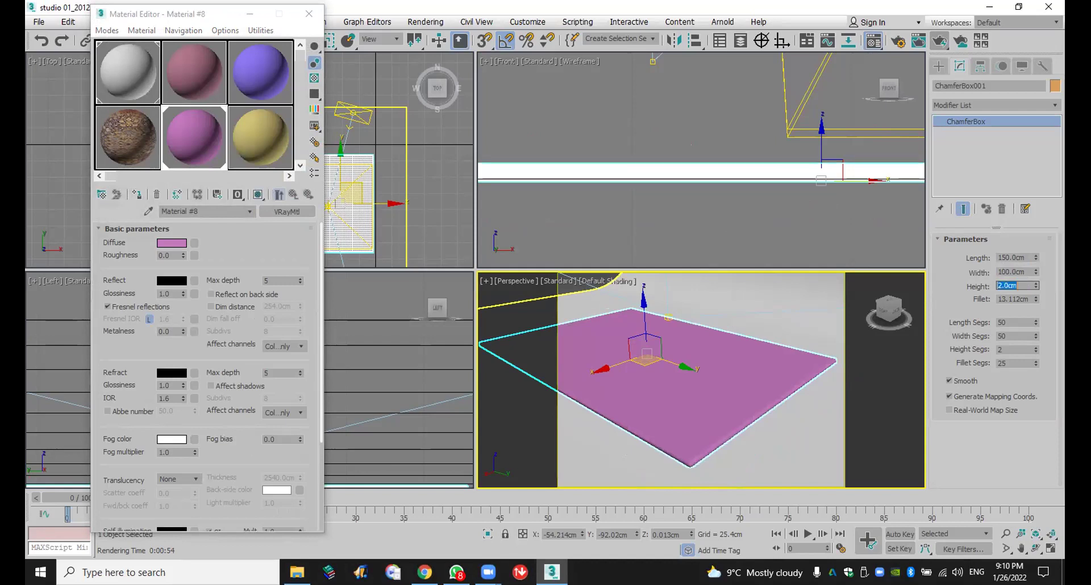
Step: Set the chamfer box's fillet to 5 cm and its height segments to 11
{"action": "double_click", "coordinate": [1006, 299]}
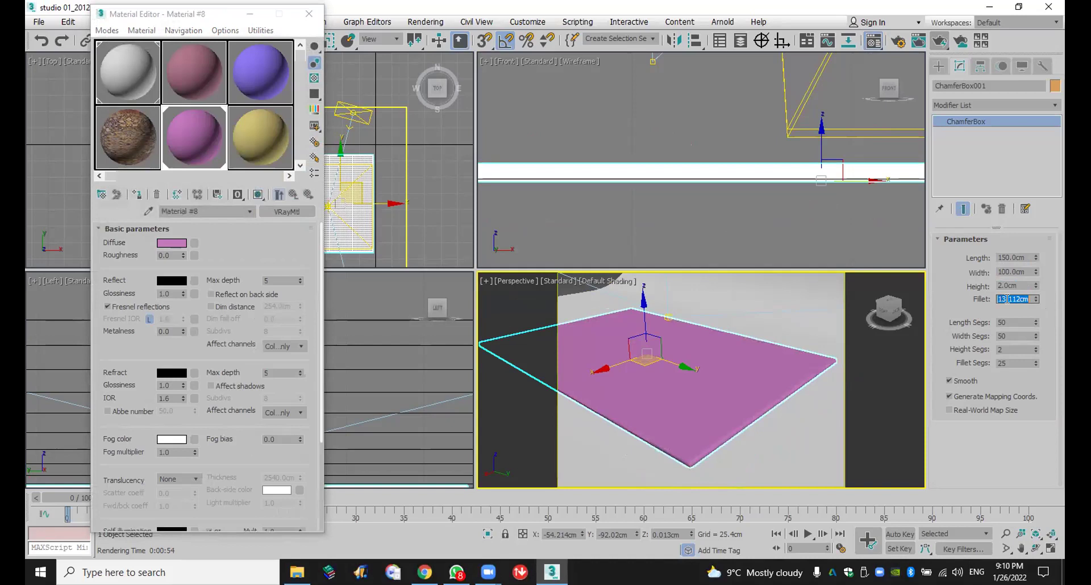
{"action": "type", "text": "5"}
{"action": "key", "text": "Return"}
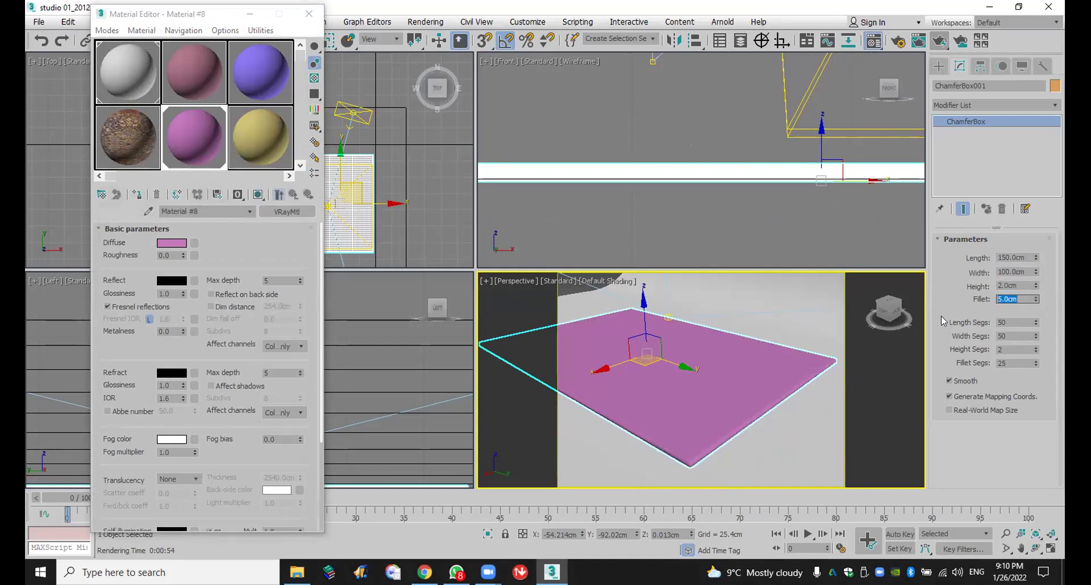
{"action": "double_click", "coordinate": [1017, 349]}
{"action": "type", "text": "11"}
{"action": "key", "text": "Return"}
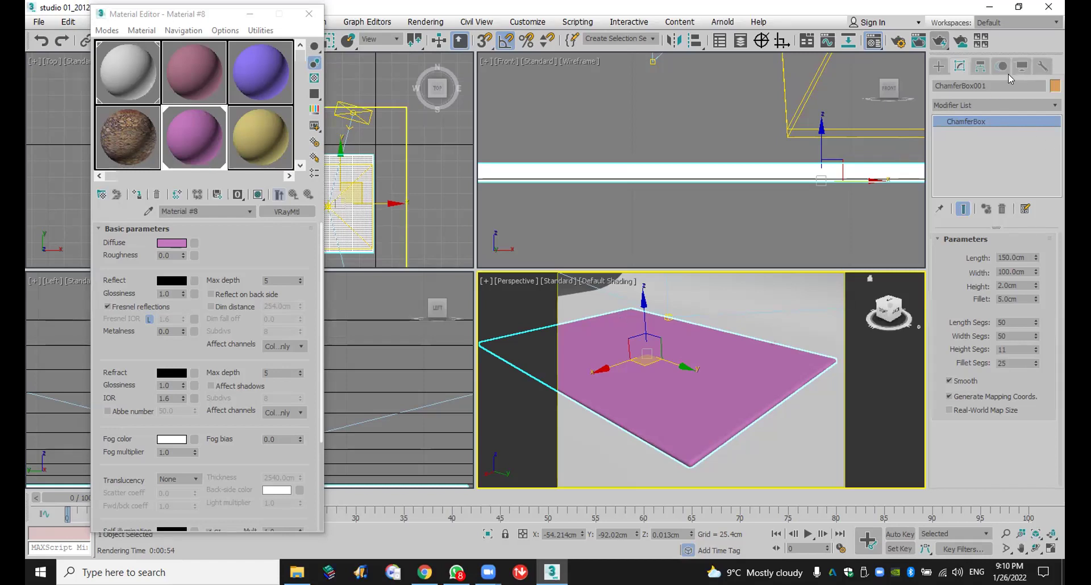
Step: Create a new VRayFur object on the selected chamfer box
{"action": "left_click", "coordinate": [940, 66]}
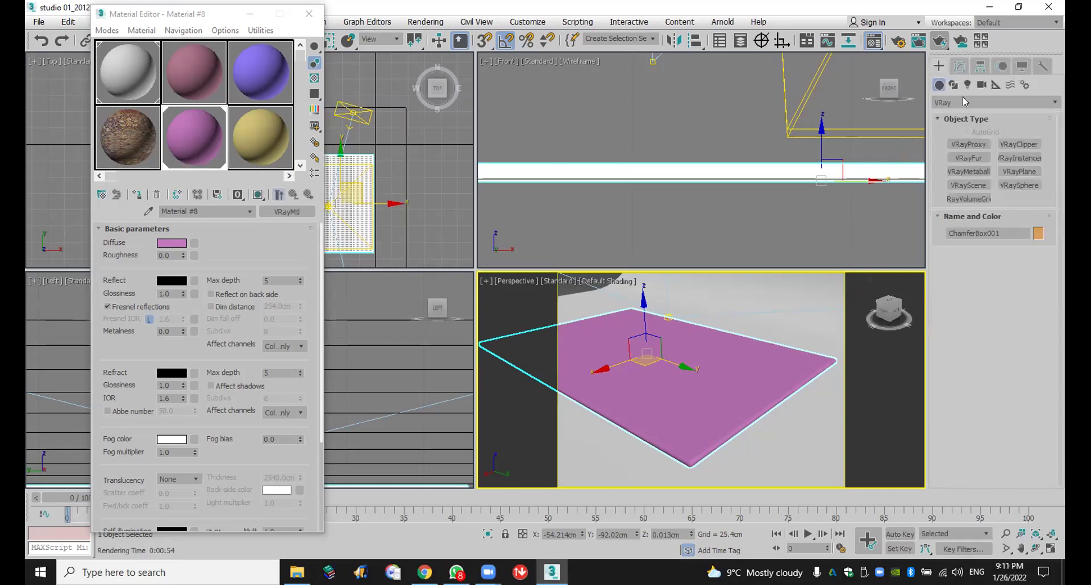
{"action": "left_click", "coordinate": [963, 102]}
{"action": "left_click", "coordinate": [965, 98]}
{"action": "left_click", "coordinate": [979, 159]}
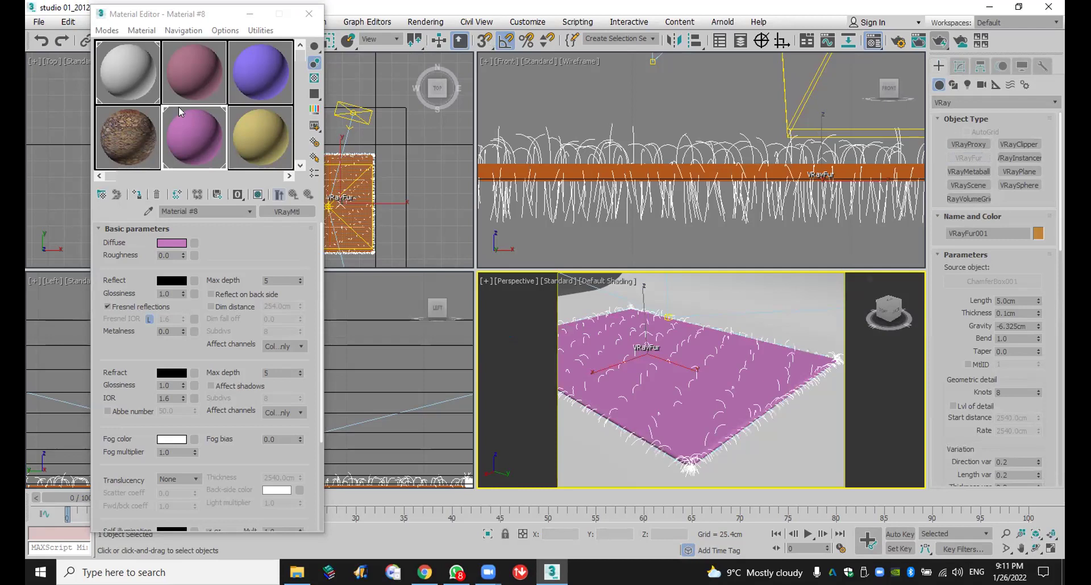
Step: Load the Desktop image 91JNyyE7b0L._AC_SL1500_ as Material #8's diffuse bitmap and show it in the viewport
{"action": "left_click", "coordinate": [194, 243]}
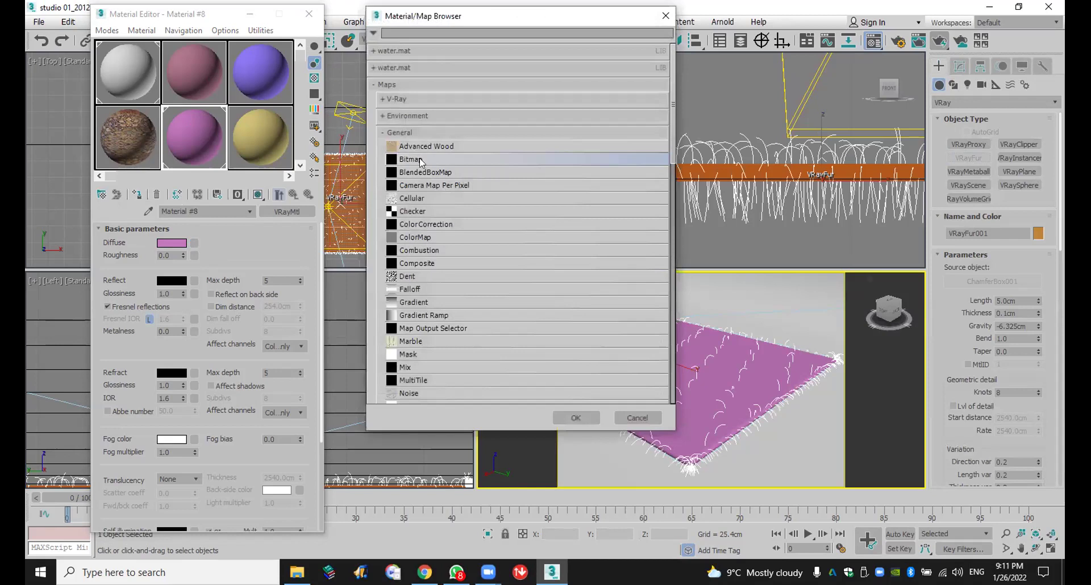
{"action": "double_click", "coordinate": [420, 160]}
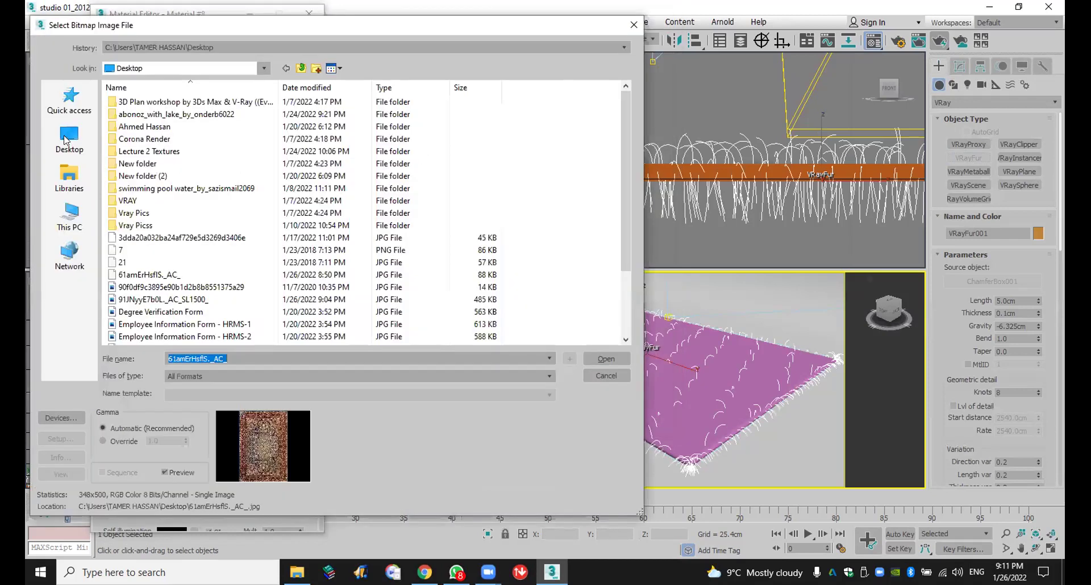
{"action": "scroll", "coordinate": [247, 219], "scroll_direction": "down", "scroll_amount": 1, "text": "ctrl"}
{"action": "left_click_drag", "start_coordinate": [625, 226], "coordinate": [631, 299]}
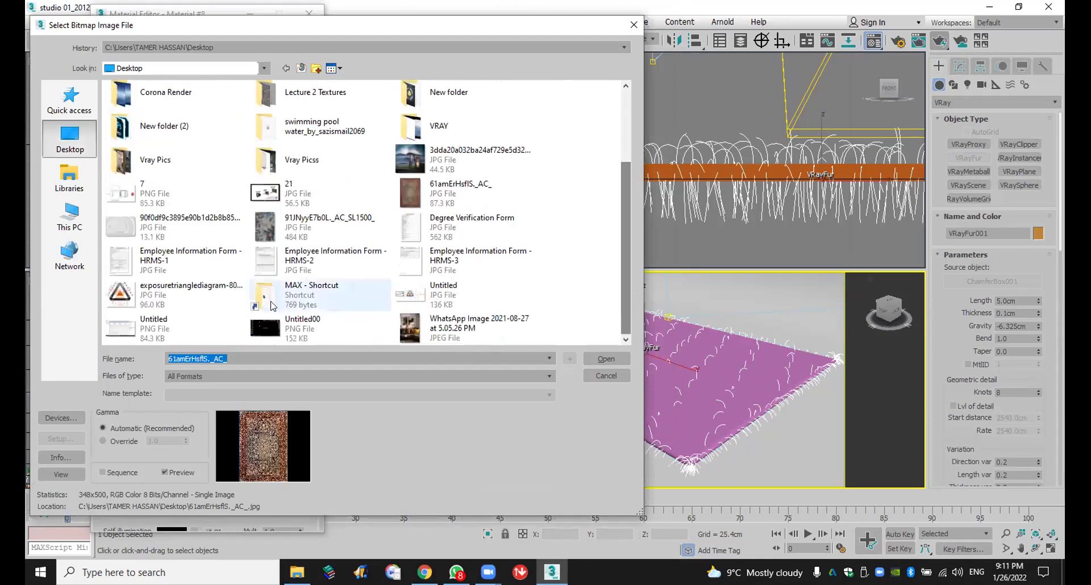
{"action": "double_click", "coordinate": [270, 214]}
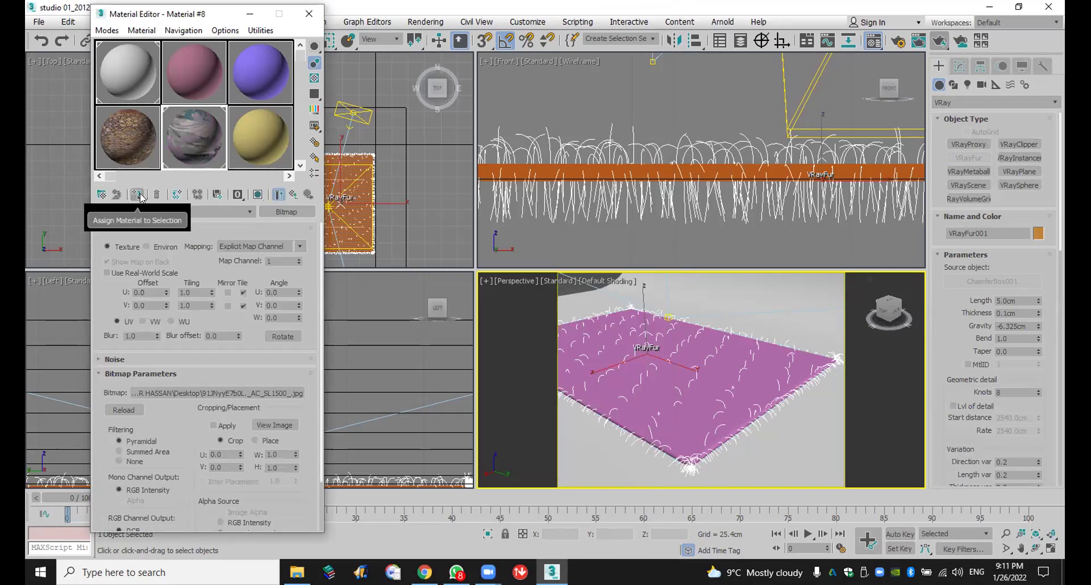
{"action": "left_click", "coordinate": [257, 195]}
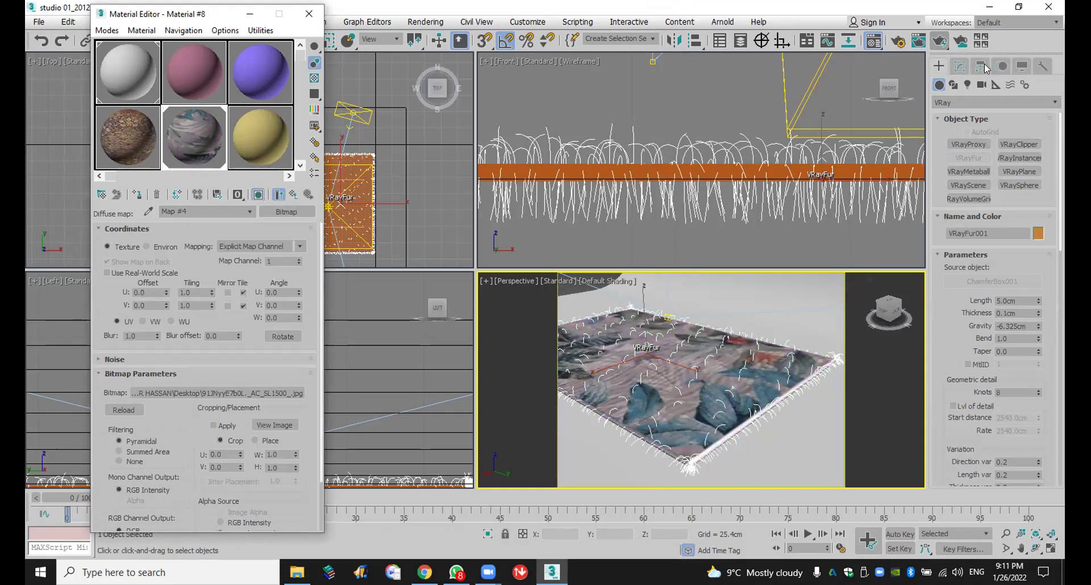
Step: Select the fur strands, assign the leaf-patterned Material #8 to them and close the Material Editor
{"action": "left_click", "coordinate": [713, 78]}
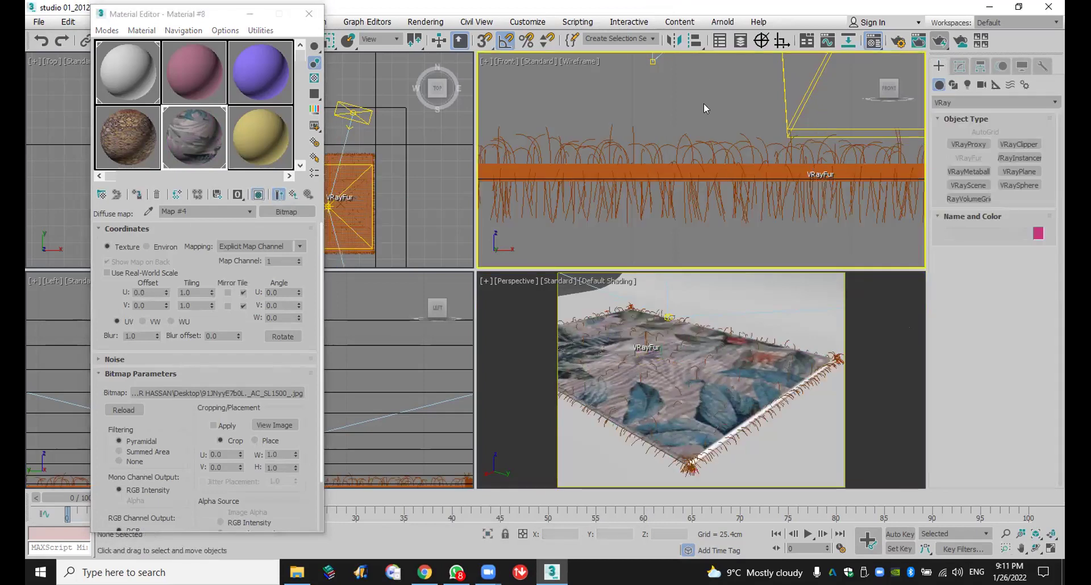
{"action": "left_click", "coordinate": [690, 156]}
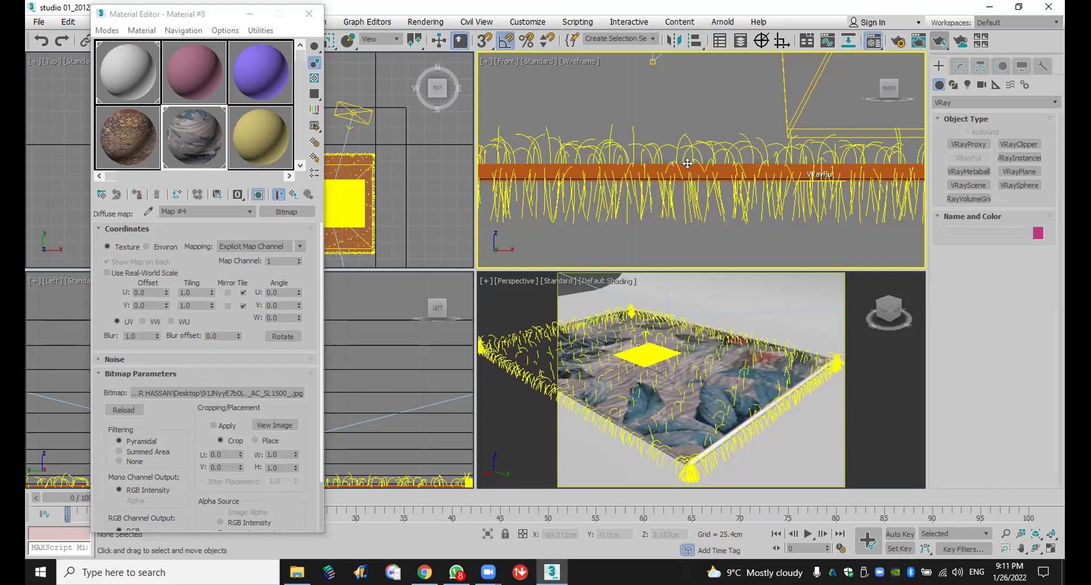
{"action": "left_click", "coordinate": [687, 164]}
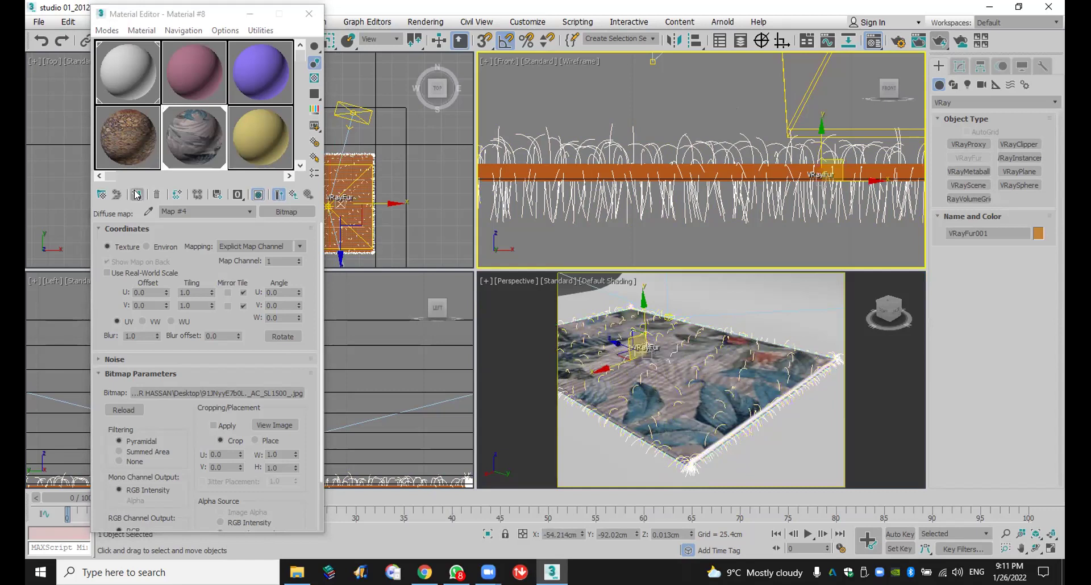
{"action": "left_click", "coordinate": [308, 13]}
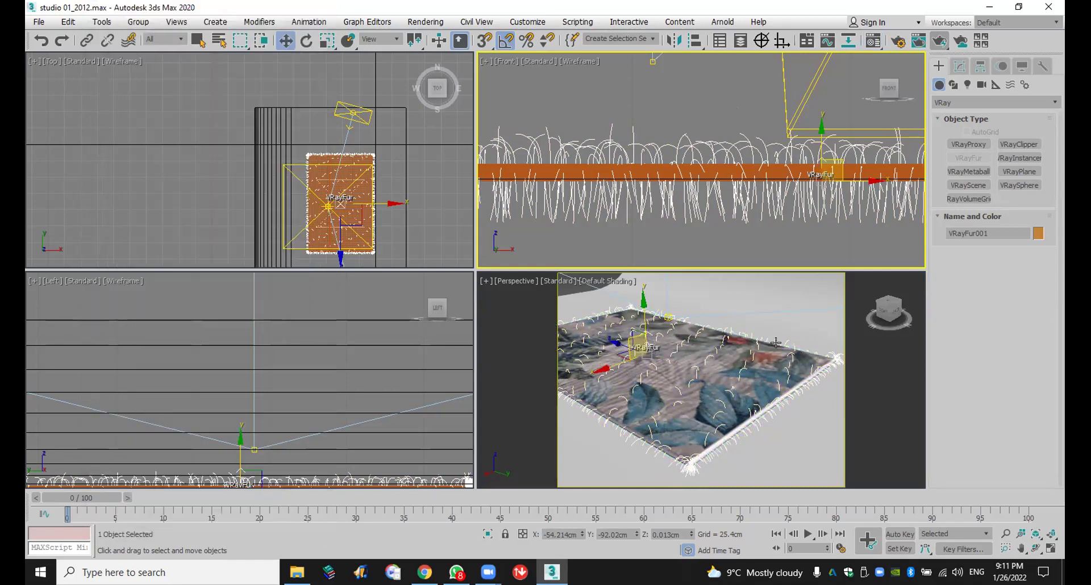
Step: Test-render the perspective view, check the strands at 200% zoom and cancel the render
{"action": "right_click", "coordinate": [811, 289]}
{"action": "left_click", "coordinate": [940, 42]}
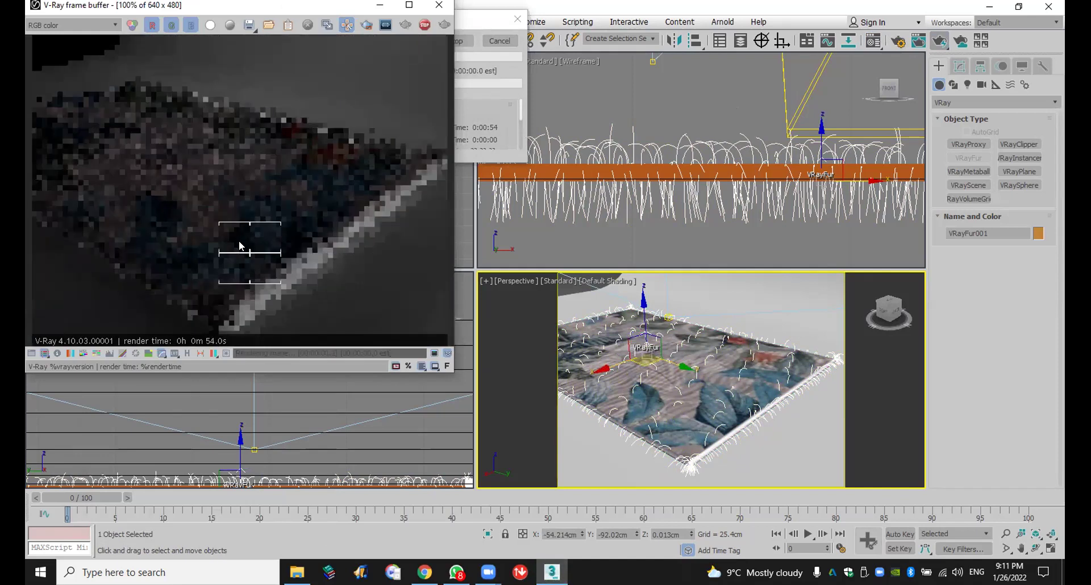
{"action": "scroll", "coordinate": [246, 240], "scroll_direction": "up", "scroll_amount": 1}
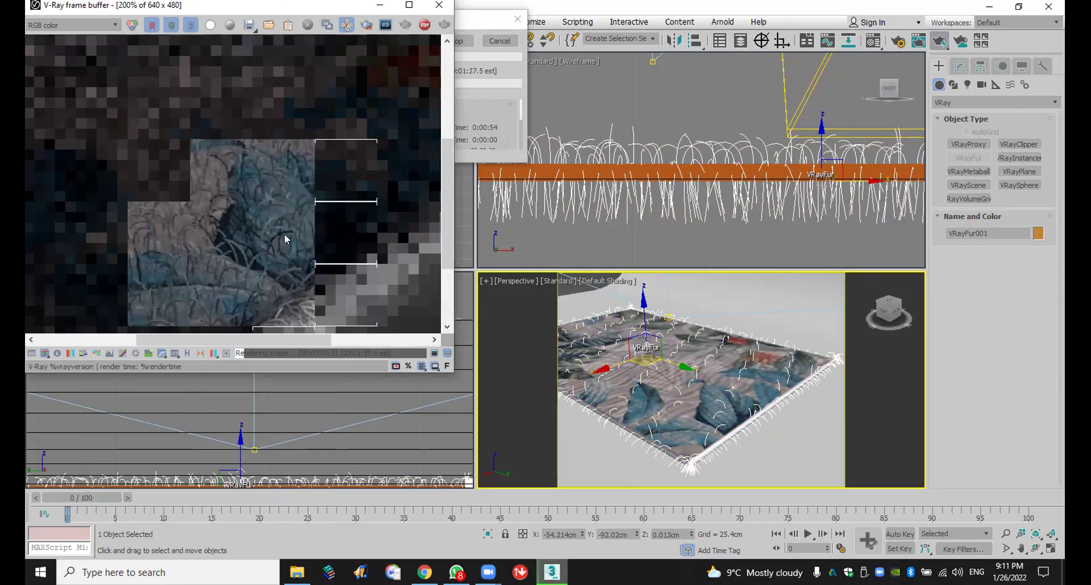
{"action": "left_click", "coordinate": [438, 4]}
{"action": "left_click", "coordinate": [499, 41]}
Step: Select the fur on the carpet and set its length to 2 cm
{"action": "left_click", "coordinate": [670, 147]}
{"action": "left_click", "coordinate": [960, 65]}
{"action": "left_click", "coordinate": [1025, 285]}
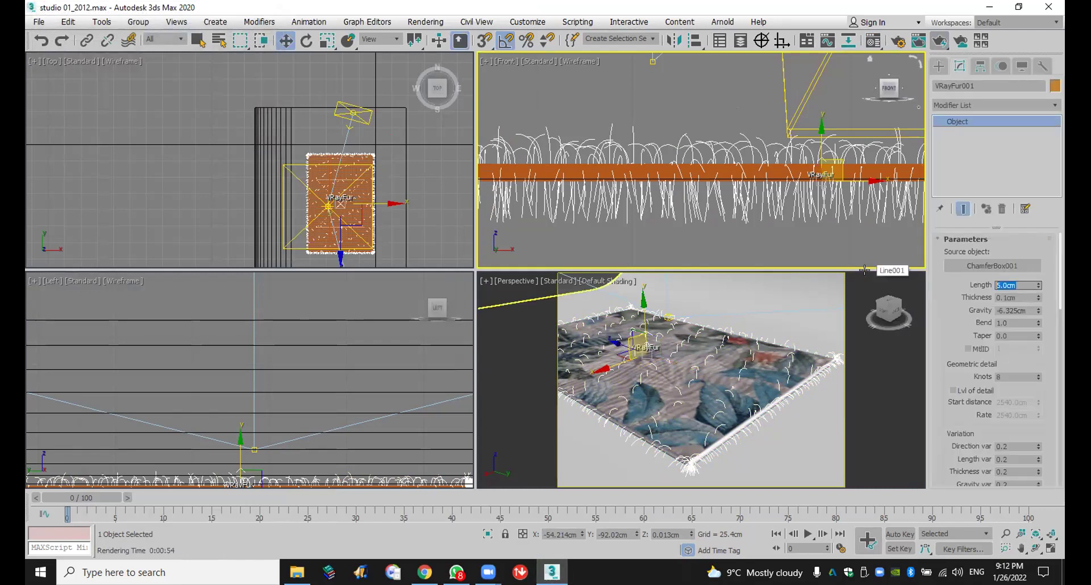
{"action": "type", "text": "2"}
{"action": "key", "text": "Return"}
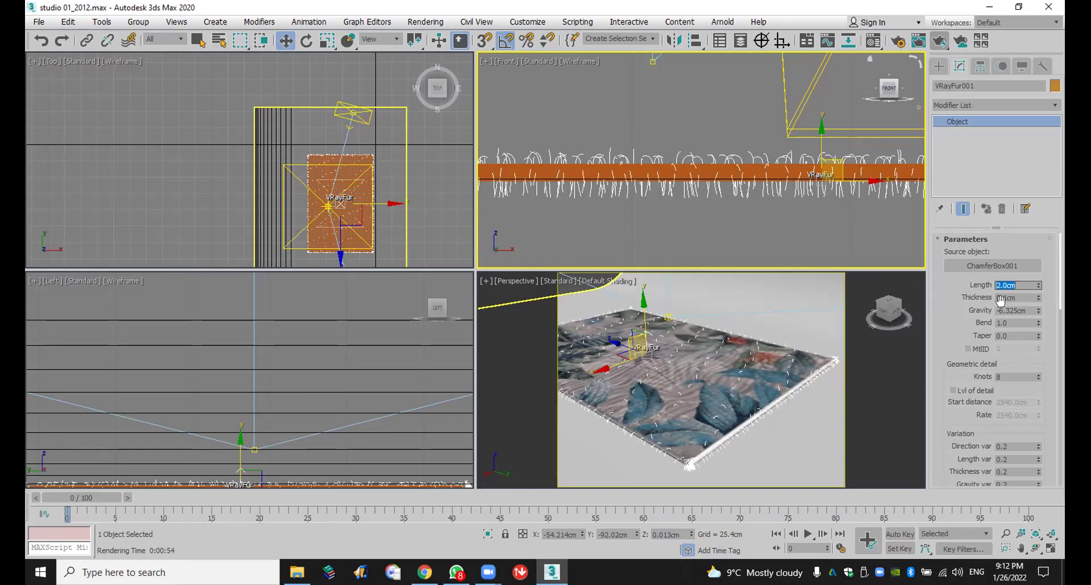
Step: Set the fur's thickness to 0.4 cm and its gravity to about -6.578 cm
{"action": "key", "text": "Tab"}
{"action": "type", "text": "."}
{"action": "key", "text": "Return"}
{"action": "double_click", "coordinate": [1015, 311]}
{"action": "left_click_drag", "start_coordinate": [1040, 311], "coordinate": [29, 309]}
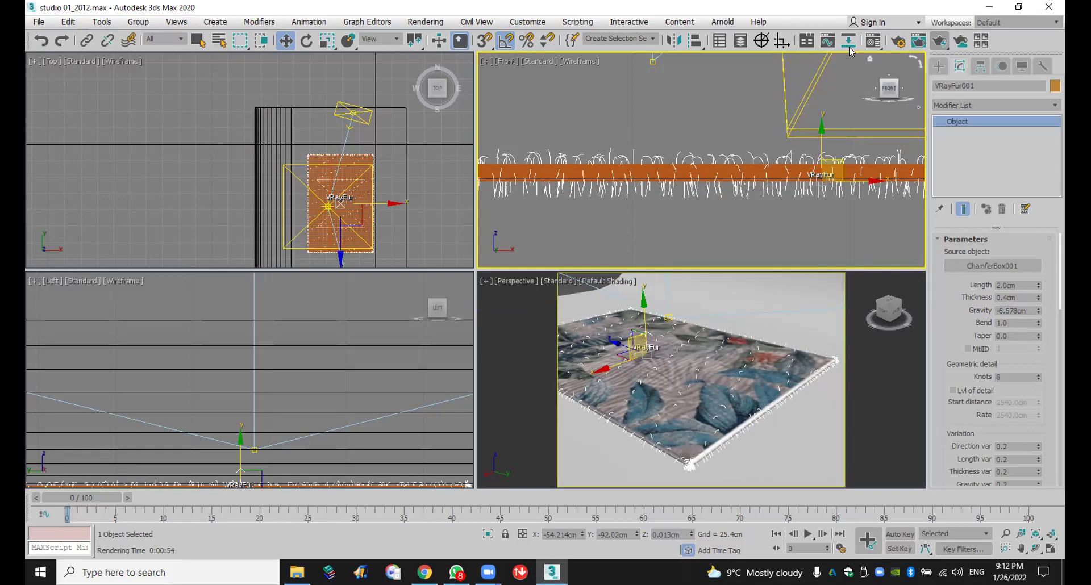
Step: Test-render the perspective view, inspect the thicker strands at 100% and 200% zoom, and cancel the render
{"action": "left_click", "coordinate": [879, 332]}
{"action": "left_click", "coordinate": [939, 42]}
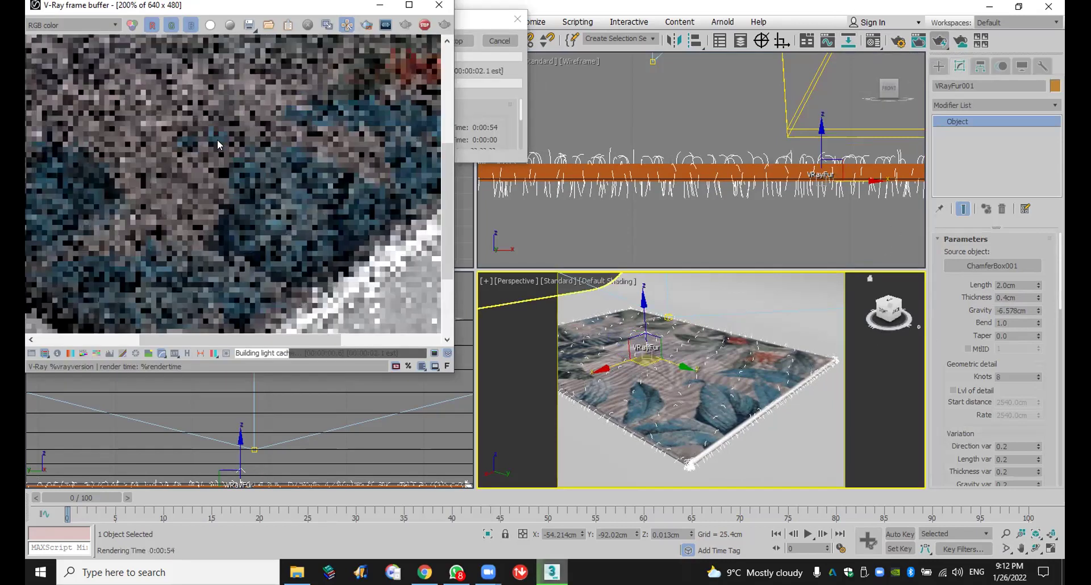
{"action": "scroll", "coordinate": [219, 139], "scroll_direction": "down", "scroll_amount": 1}
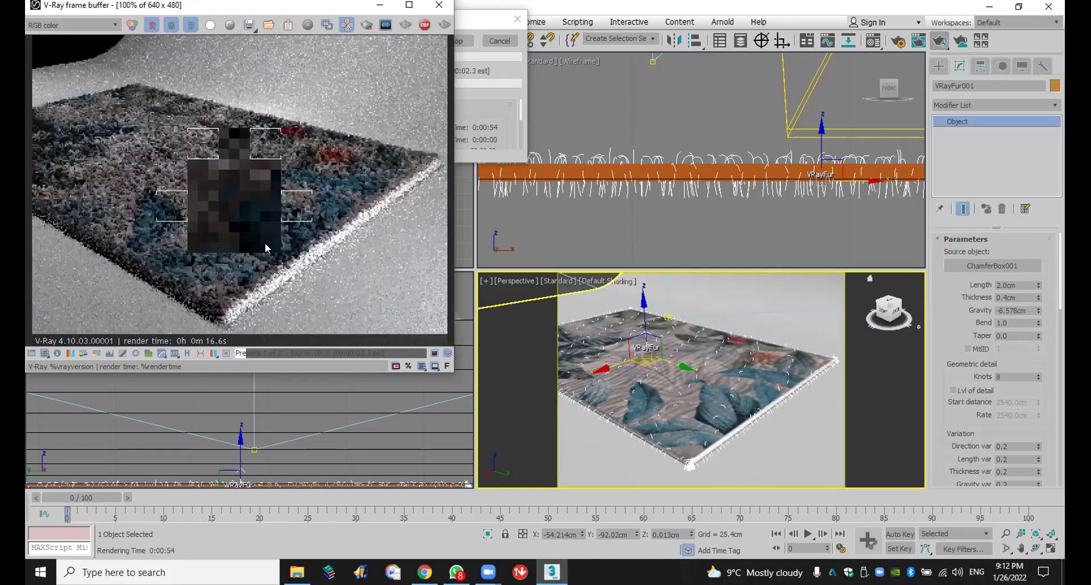
{"action": "double_click", "coordinate": [314, 4]}
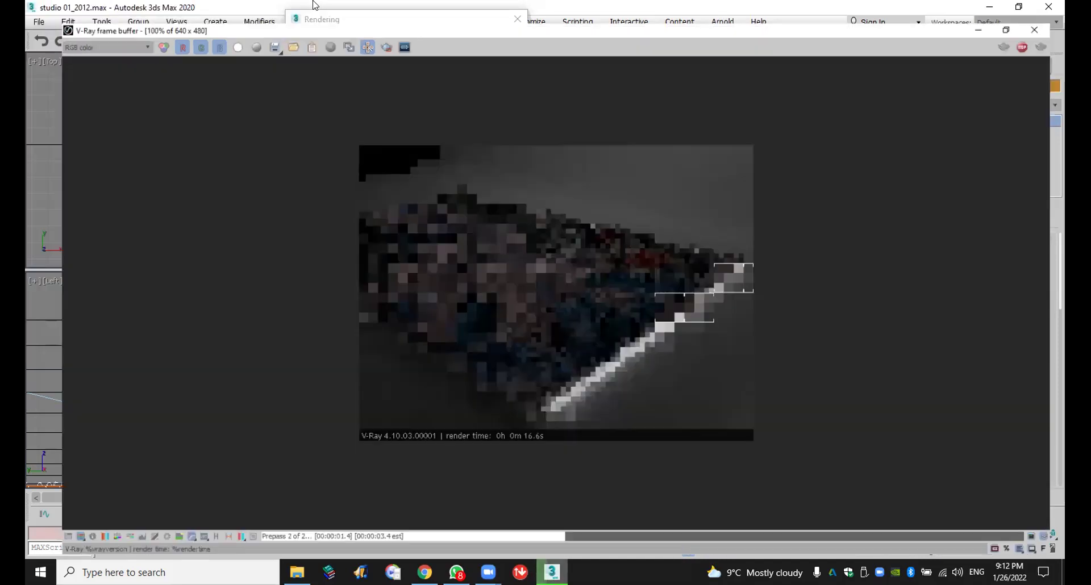
{"action": "scroll", "coordinate": [607, 359], "scroll_direction": "up", "scroll_amount": 1}
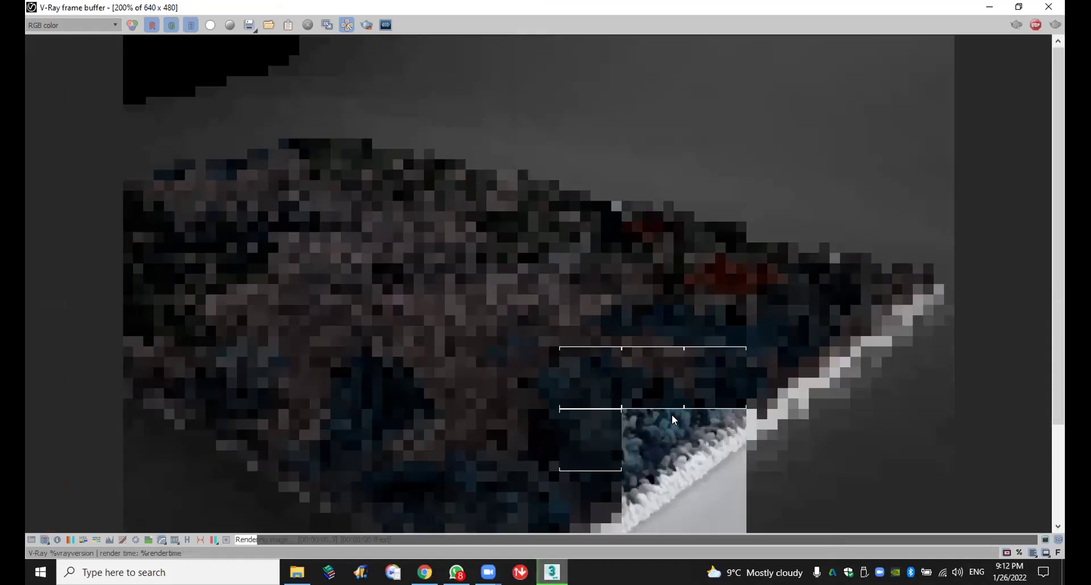
{"action": "scroll", "coordinate": [672, 414], "scroll_direction": "down", "scroll_amount": 1}
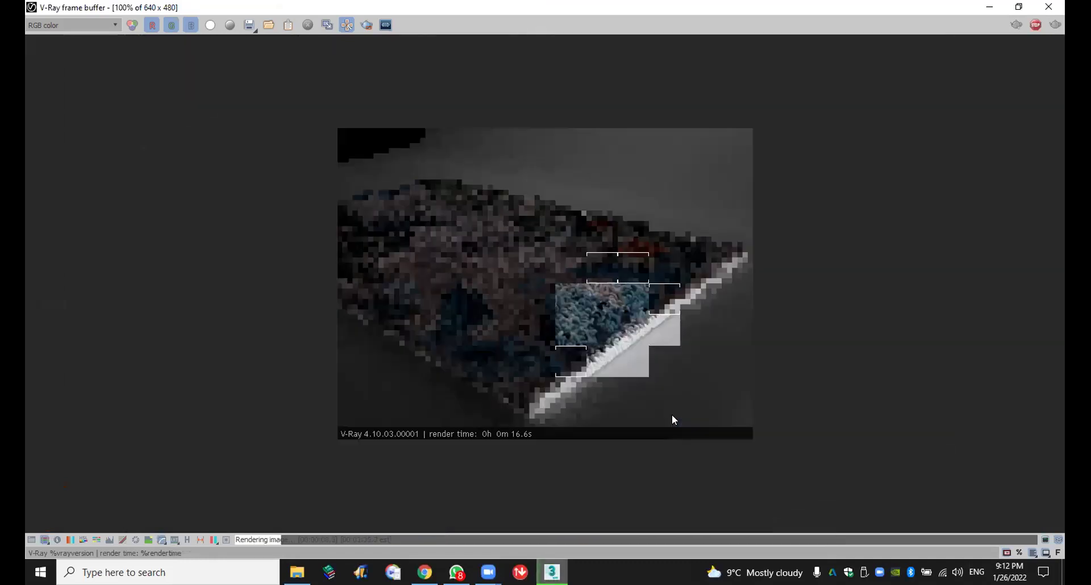
{"action": "scroll", "coordinate": [672, 414], "scroll_direction": "up", "scroll_amount": 1}
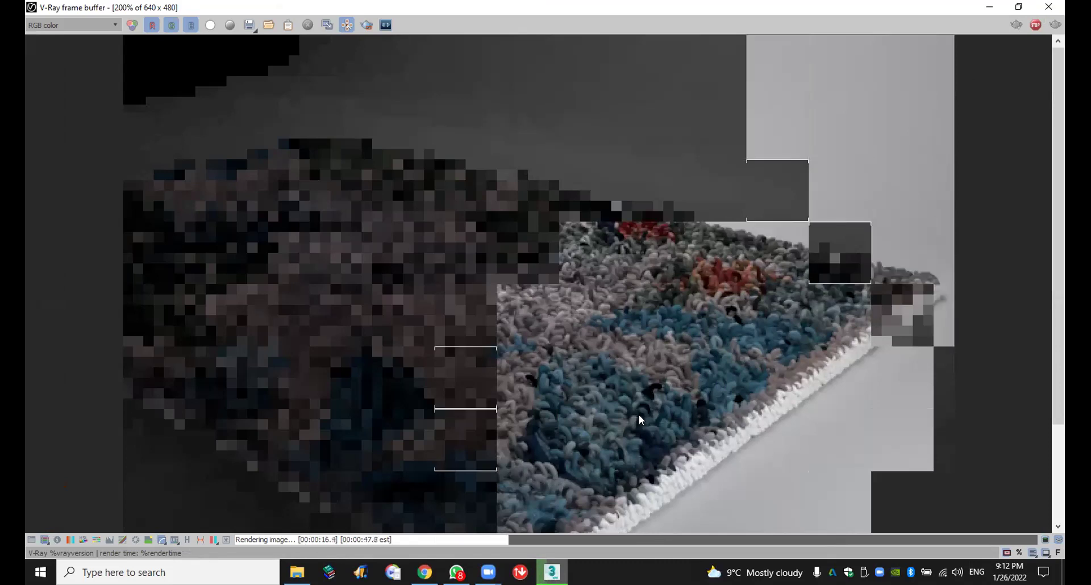
{"action": "scroll", "coordinate": [639, 415], "scroll_direction": "down", "scroll_amount": 1}
{"action": "scroll", "coordinate": [621, 284], "scroll_direction": "up", "scroll_amount": 1}
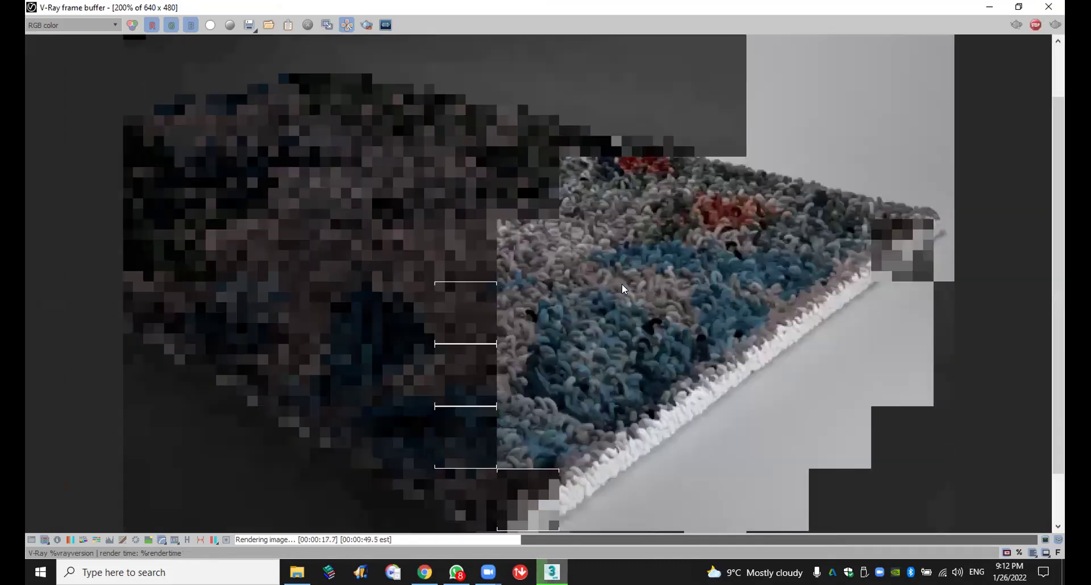
{"action": "left_click", "coordinate": [1051, 6]}
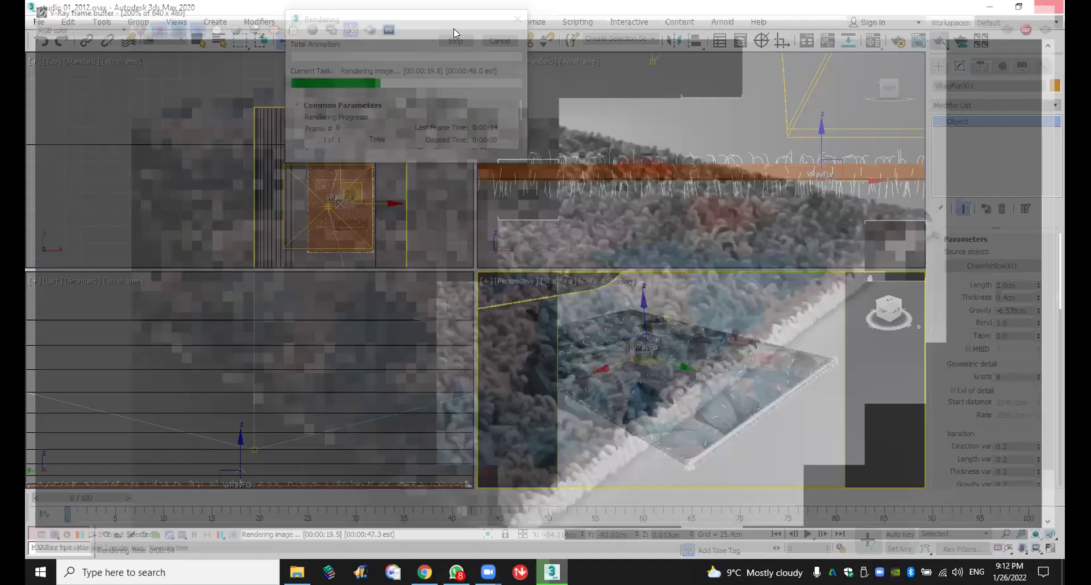
{"action": "left_click", "coordinate": [498, 36]}
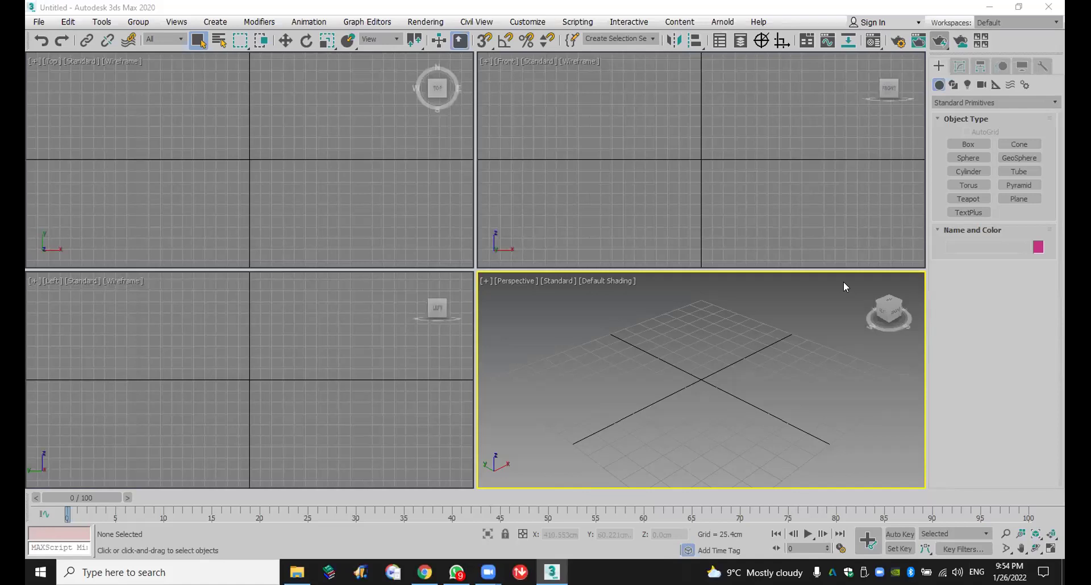
Step: Draw an L-shaped line in the Front view, running about 345 cm down to the origin and horizontally along the ground axis
{"action": "left_click", "coordinate": [954, 85]}
{"action": "left_click", "coordinate": [968, 154]}
{"action": "middle_click_drag", "start_coordinate": [670, 120], "coordinate": [644, 219]}
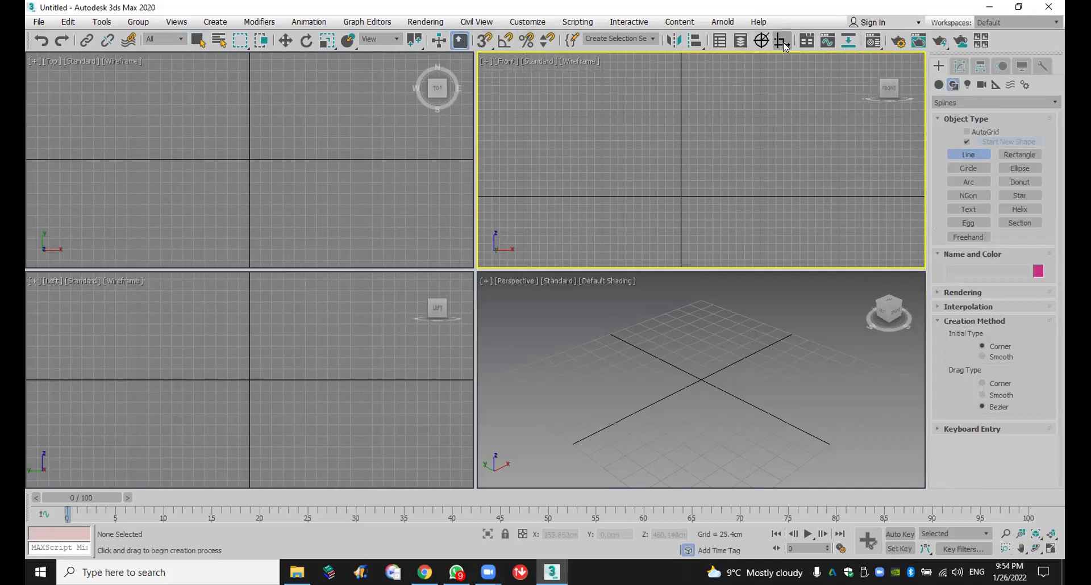
{"action": "left_click", "coordinate": [681, 67]}
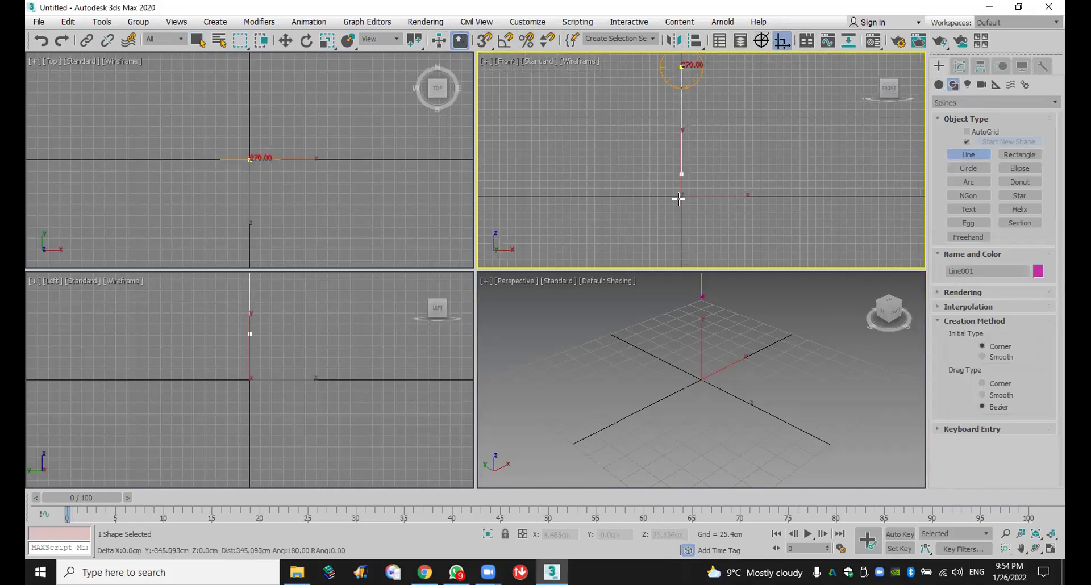
{"action": "left_click", "coordinate": [681, 196]}
{"action": "left_click", "coordinate": [878, 195]}
{"action": "right_click", "coordinate": [878, 195]}
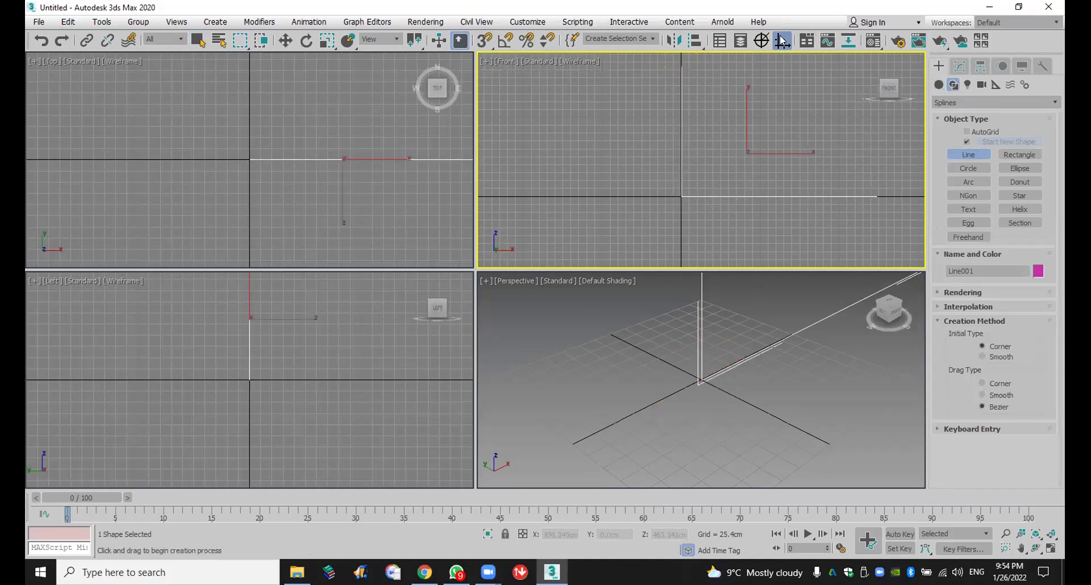
Step: Select the corner vertex of the L-shaped line and fillet it into a large curve
{"action": "left_click", "coordinate": [960, 66]}
{"action": "left_click", "coordinate": [939, 121]}
{"action": "left_click", "coordinate": [966, 132]}
{"action": "left_click_drag", "start_coordinate": [642, 160], "coordinate": [688, 213]}
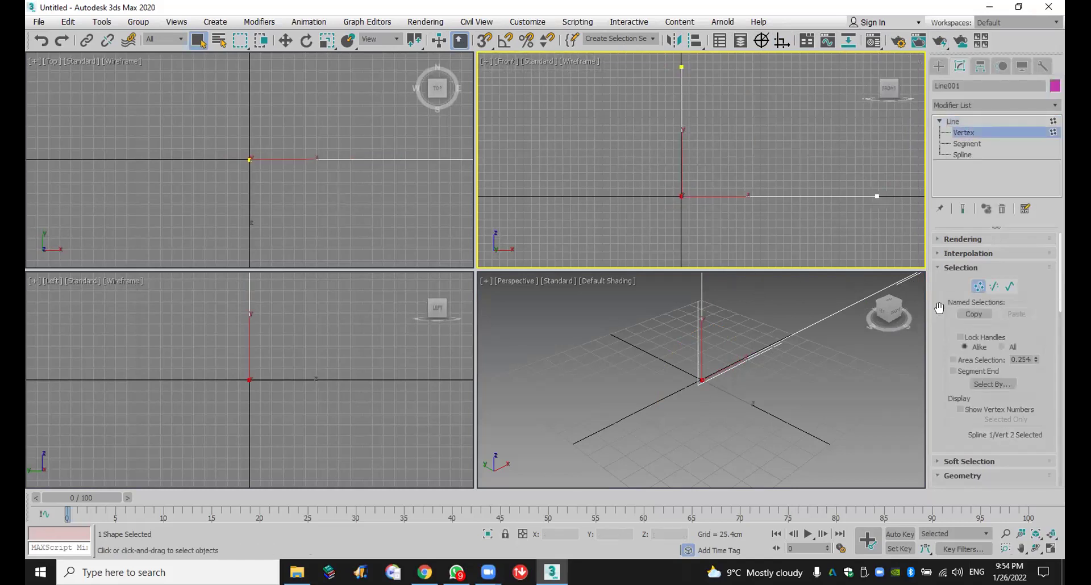
{"action": "scroll", "coordinate": [955, 409], "scroll_direction": "down", "scroll_amount": 6}
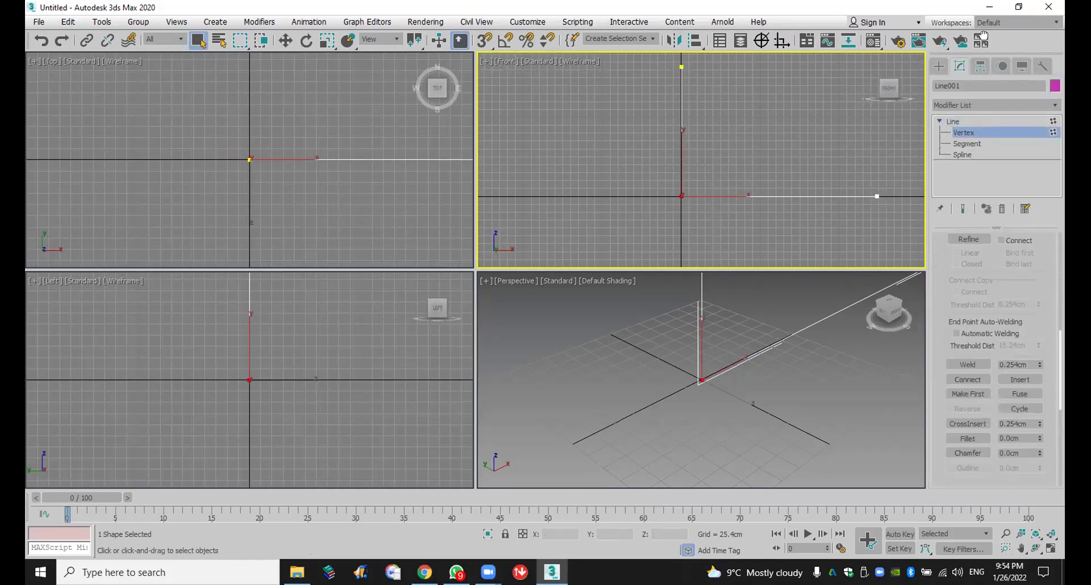
{"action": "left_click", "coordinate": [967, 399]}
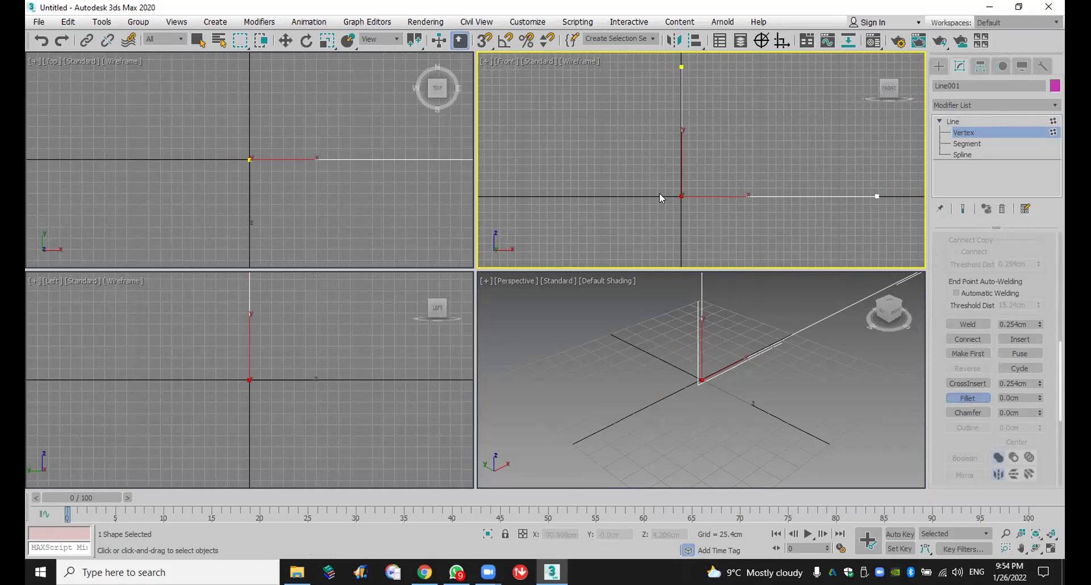
{"action": "left_click_drag", "start_coordinate": [676, 192], "coordinate": [702, 120]}
Step: Switch the line's interpolation to Adaptive to smooth the curved corner
{"action": "scroll", "coordinate": [726, 179], "scroll_direction": "up", "scroll_amount": 3}
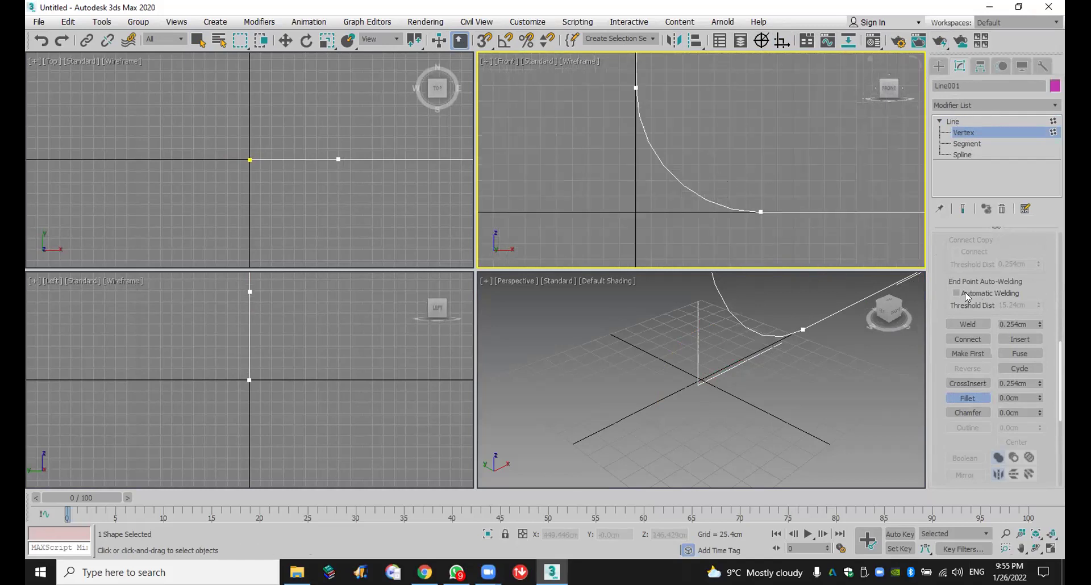
{"action": "scroll", "coordinate": [960, 284], "scroll_direction": "up", "scroll_amount": 5}
{"action": "scroll", "coordinate": [940, 248], "scroll_direction": "up", "scroll_amount": 4}
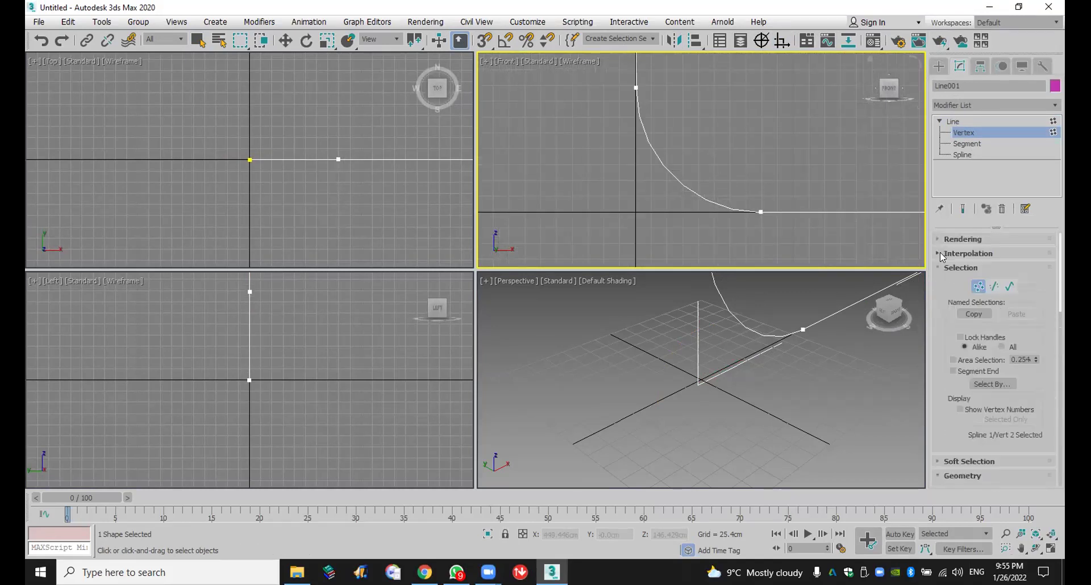
{"action": "left_click", "coordinate": [961, 254]}
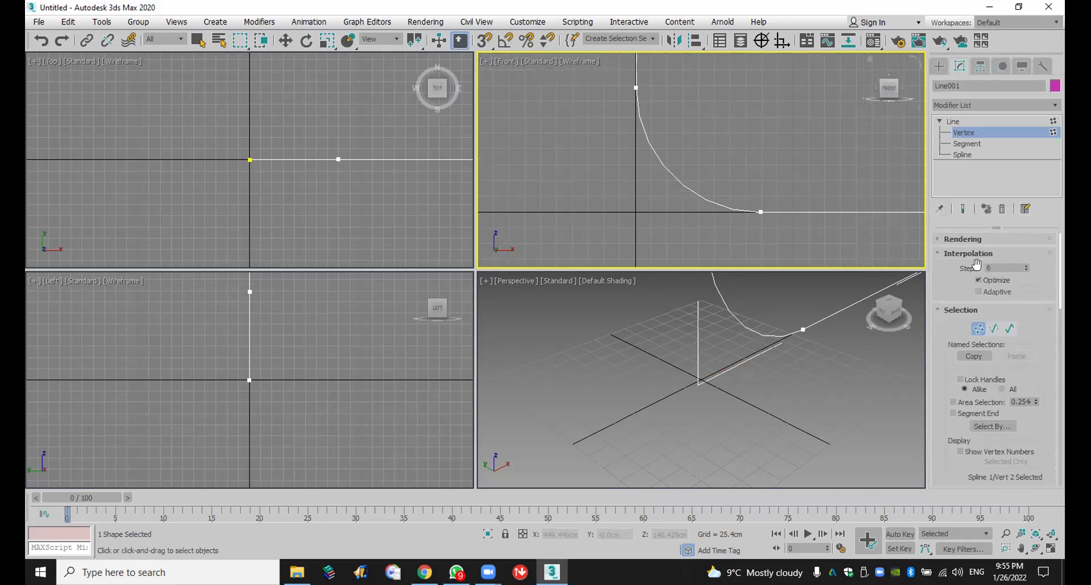
{"action": "left_click", "coordinate": [994, 294]}
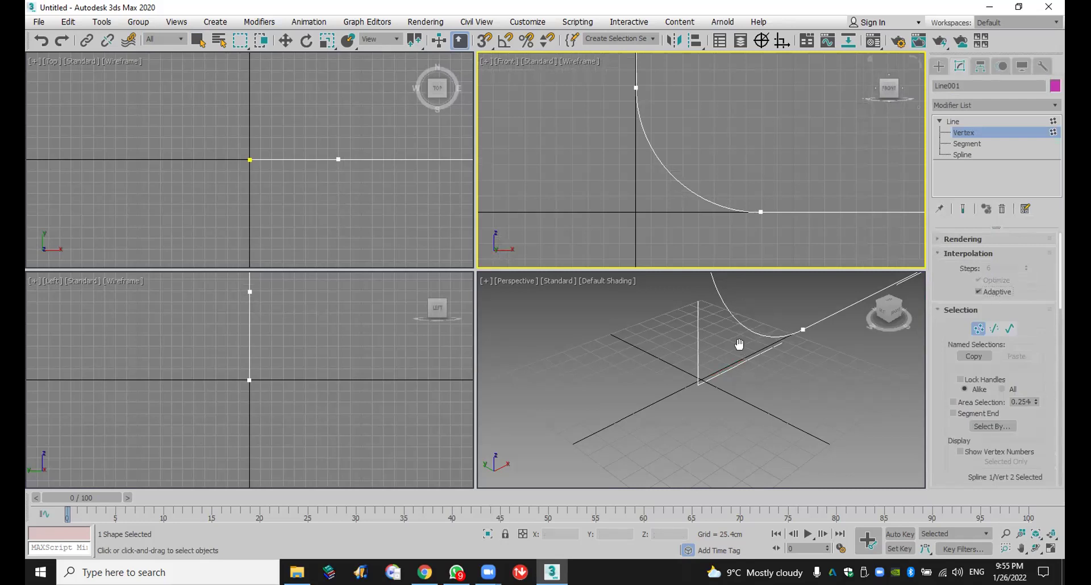
Step: Enable the line in the renderer and viewport with a radial thickness of about 36.982 cm
{"action": "scroll", "coordinate": [739, 345], "scroll_direction": "down", "scroll_amount": 3}
{"action": "left_click", "coordinate": [963, 238]}
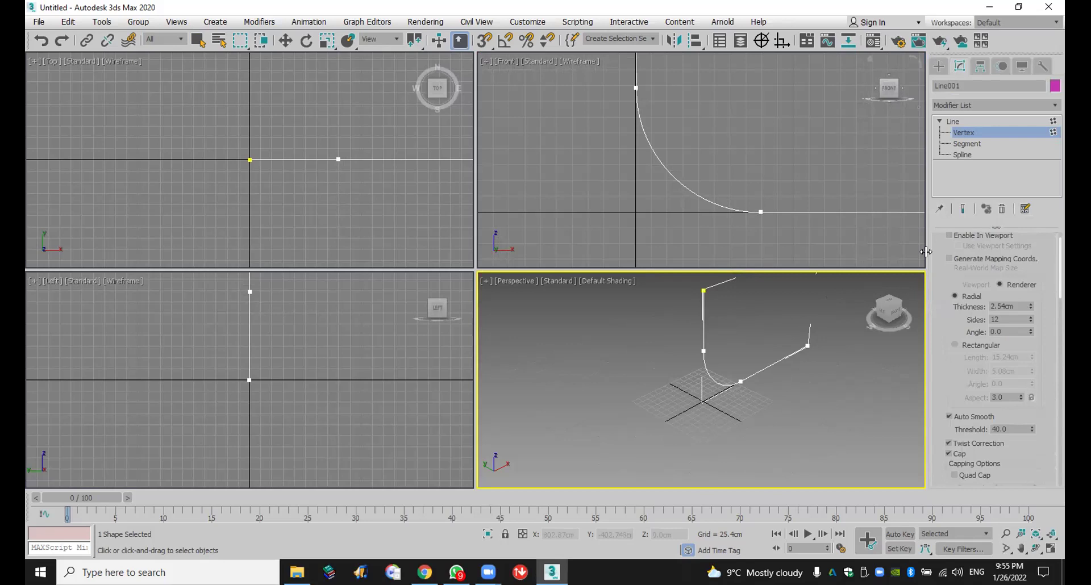
{"action": "left_click", "coordinate": [925, 252]}
{"action": "scroll", "coordinate": [950, 301], "scroll_direction": "down", "scroll_amount": 1}
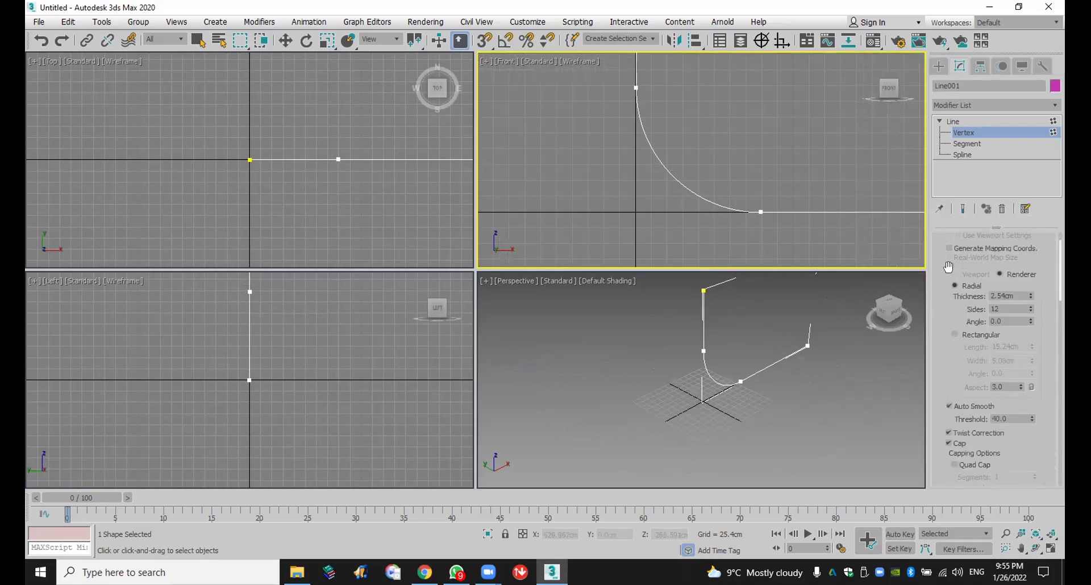
{"action": "scroll", "coordinate": [948, 266], "scroll_direction": "up", "scroll_amount": 3}
{"action": "left_click", "coordinate": [972, 260]}
{"action": "left_click_drag", "start_coordinate": [1030, 331], "coordinate": [1030, 267]}
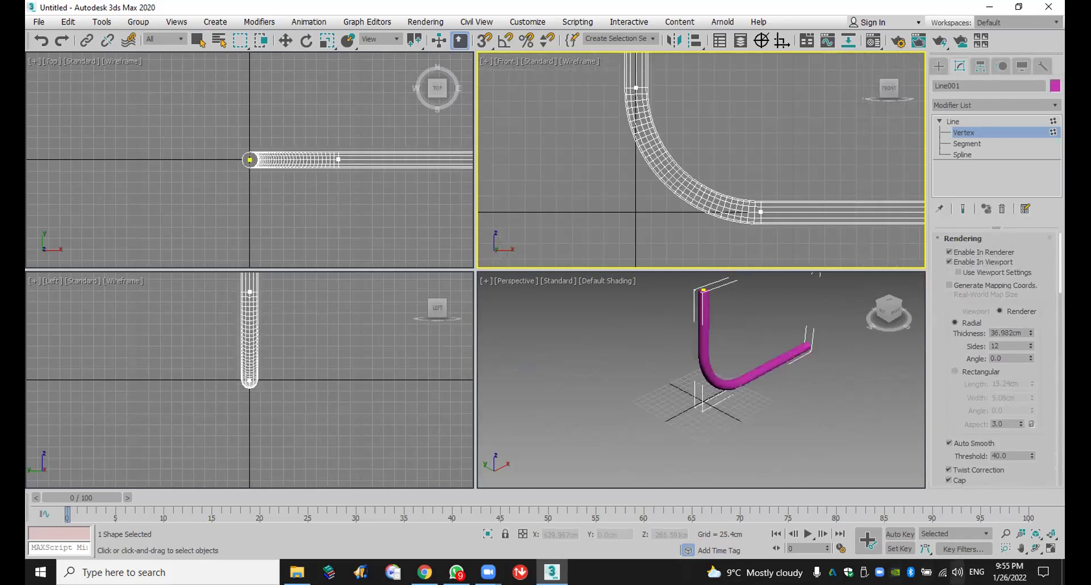
Step: Switch the line to a rectangular cross-section about 1010.869 cm long and 13.716 cm wide
{"action": "left_click", "coordinate": [984, 369]}
{"action": "left_click_drag", "start_coordinate": [1031, 381], "coordinate": [1064, 337]}
{"action": "left_click_drag", "start_coordinate": [1033, 398], "coordinate": [25, 417]}
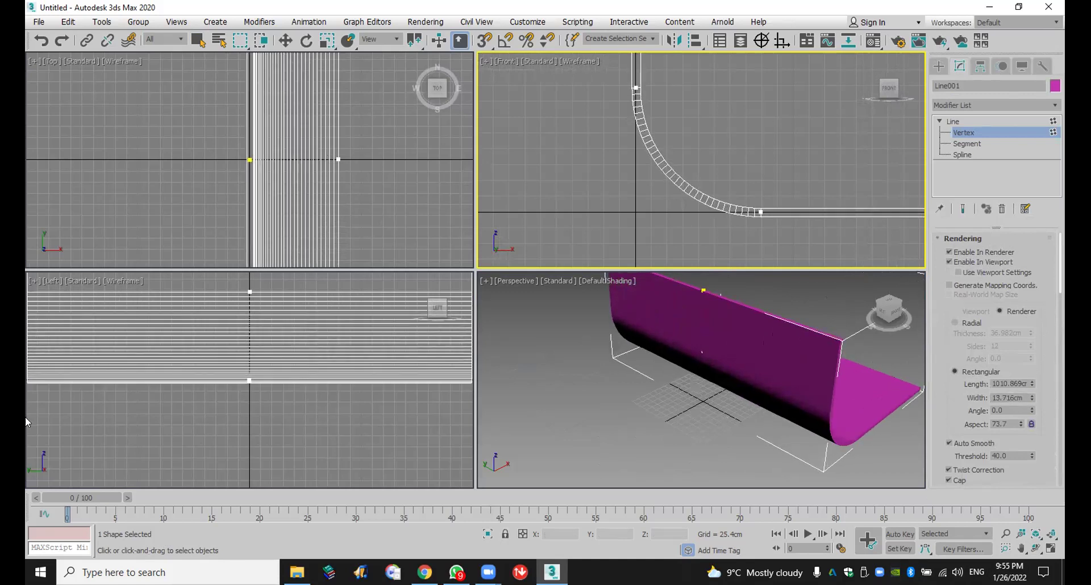
Step: Inspect the backdrop from the front in the perspective view and thin its rectangular width to about 6.858 cm
{"action": "left_click", "coordinate": [1035, 548]}
{"action": "left_click", "coordinate": [685, 368]}
{"action": "left_click_drag", "start_coordinate": [685, 368], "coordinate": [678, 361]}
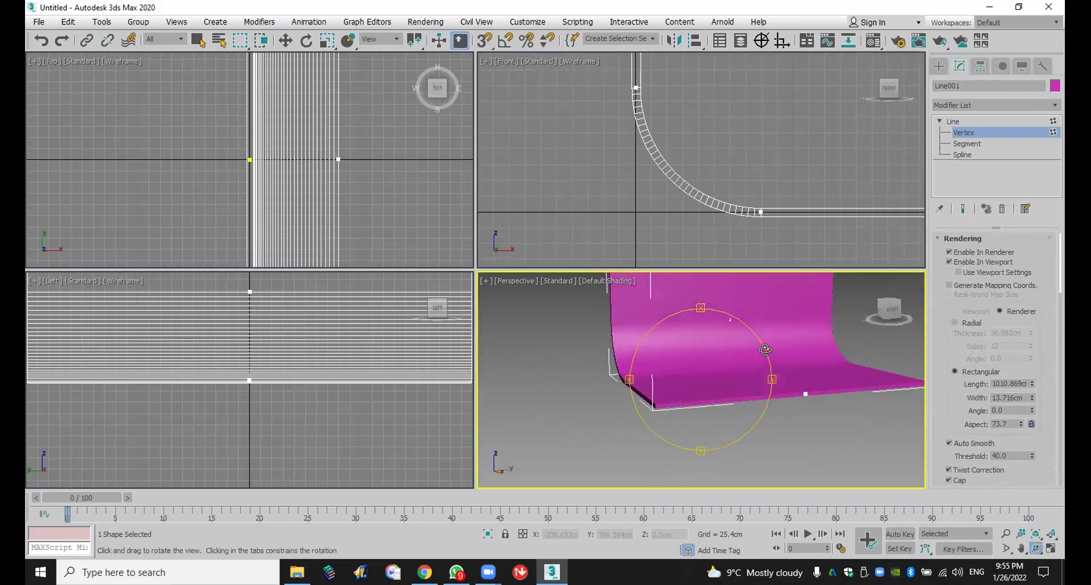
{"action": "left_click_drag", "start_coordinate": [669, 443], "coordinate": [724, 391]}
{"action": "scroll", "coordinate": [742, 371], "scroll_direction": "up", "scroll_amount": 6}
{"action": "scroll", "coordinate": [741, 371], "scroll_direction": "down", "scroll_amount": 4}
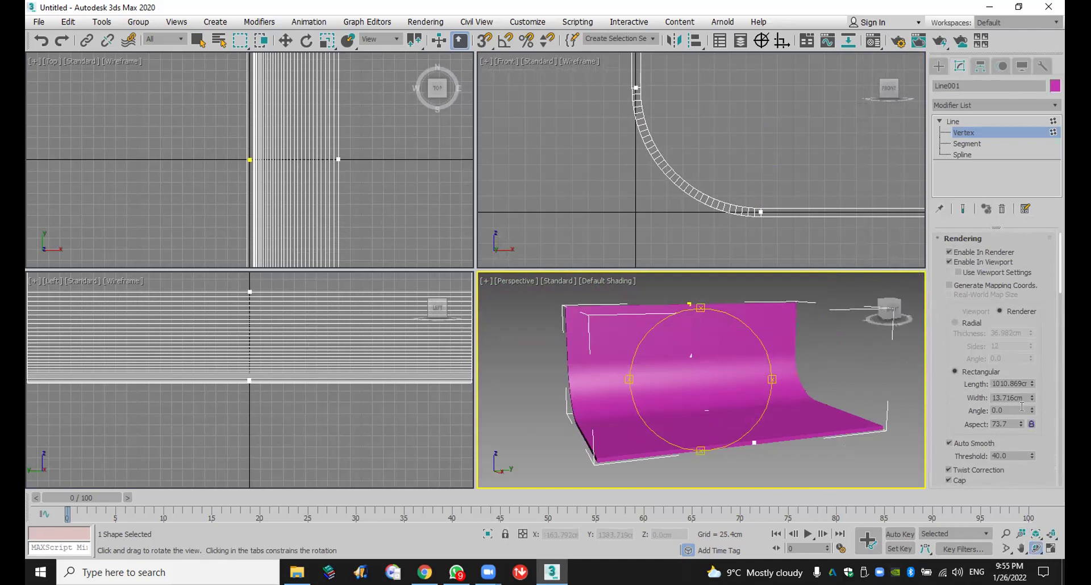
{"action": "left_click_drag", "start_coordinate": [1032, 399], "coordinate": [1035, 425]}
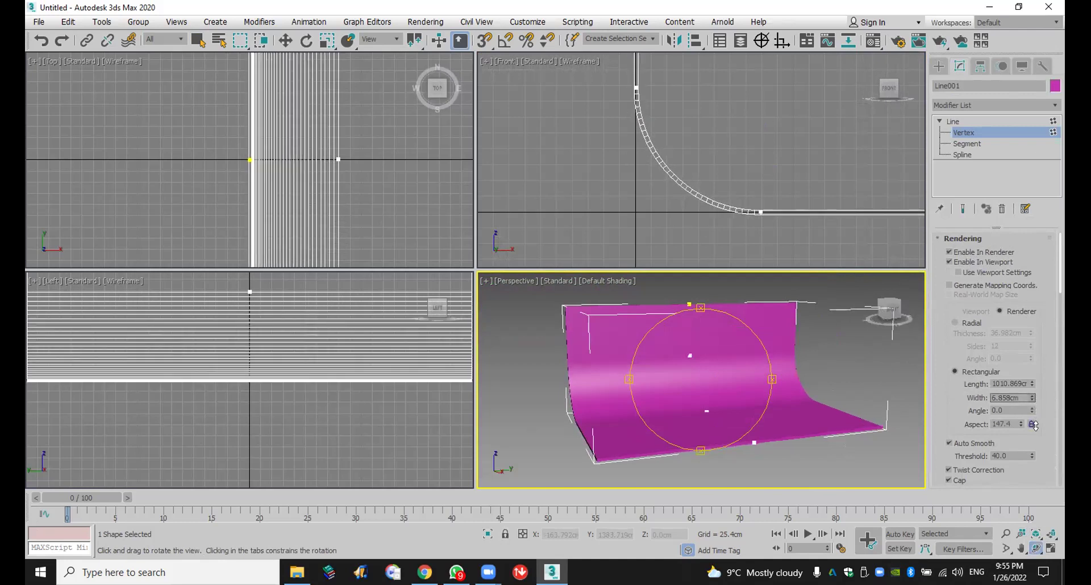
{"action": "scroll", "coordinate": [720, 373], "scroll_direction": "up", "scroll_amount": 4}
{"action": "scroll", "coordinate": [720, 374], "scroll_direction": "down", "scroll_amount": 4}
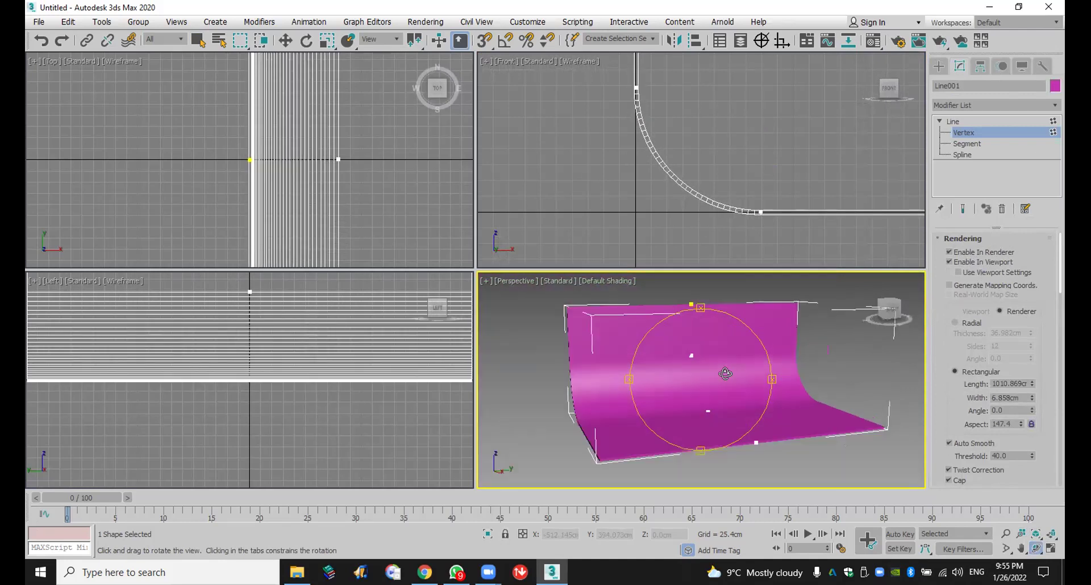
Step: Create a V-Ray plane light about 225 by 237 cm over the backdrop floor in the Top view
{"action": "right_click", "coordinate": [272, 125]}
{"action": "scroll", "coordinate": [229, 180], "scroll_direction": "down", "scroll_amount": 6}
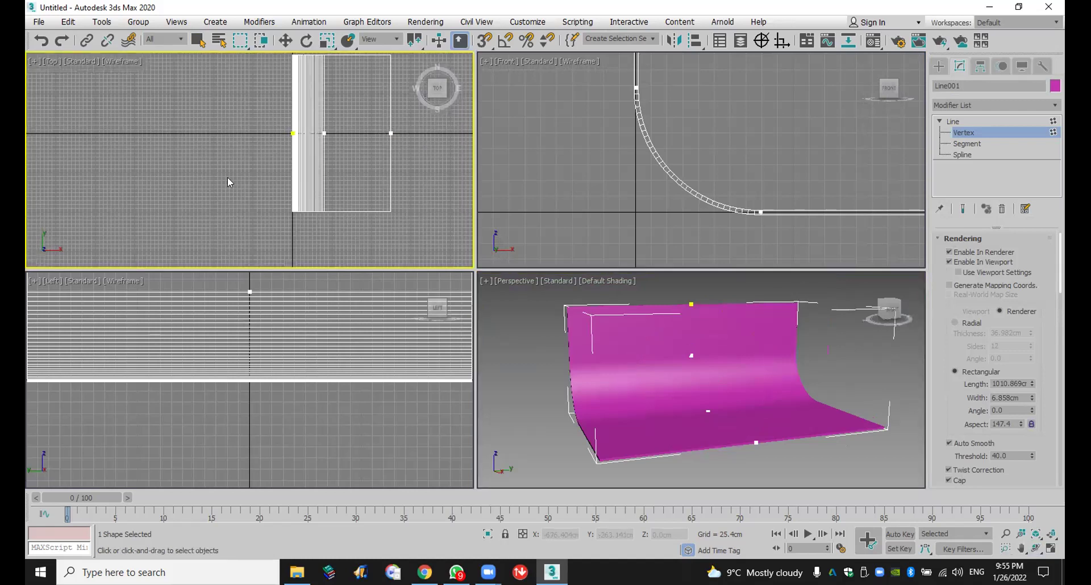
{"action": "middle_click_drag", "start_coordinate": [348, 193], "coordinate": [264, 225]}
{"action": "key", "text": "w"}
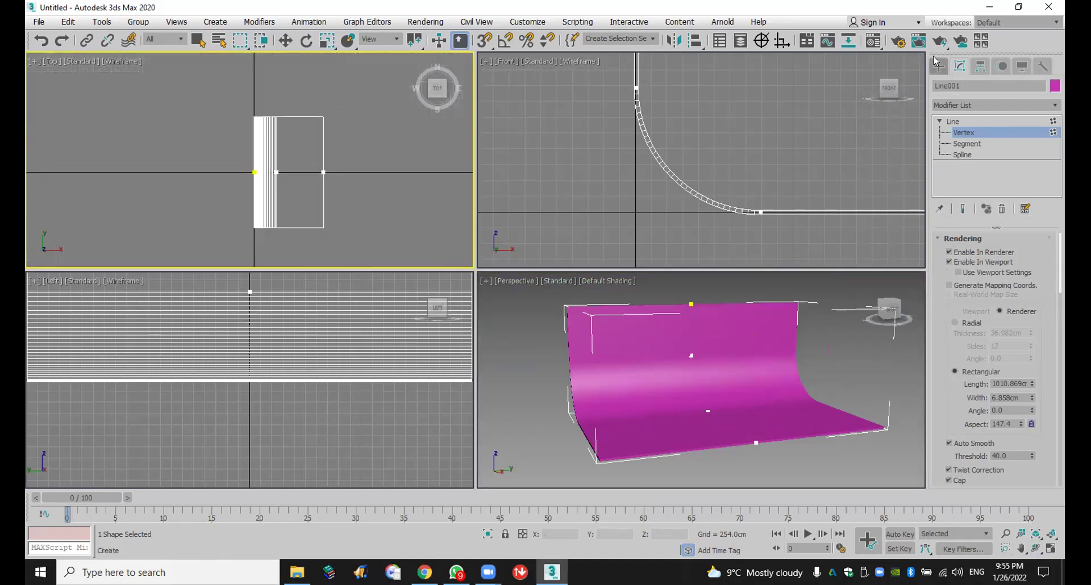
{"action": "left_click", "coordinate": [939, 65]}
{"action": "left_click", "coordinate": [968, 84]}
{"action": "left_click", "coordinate": [981, 103]}
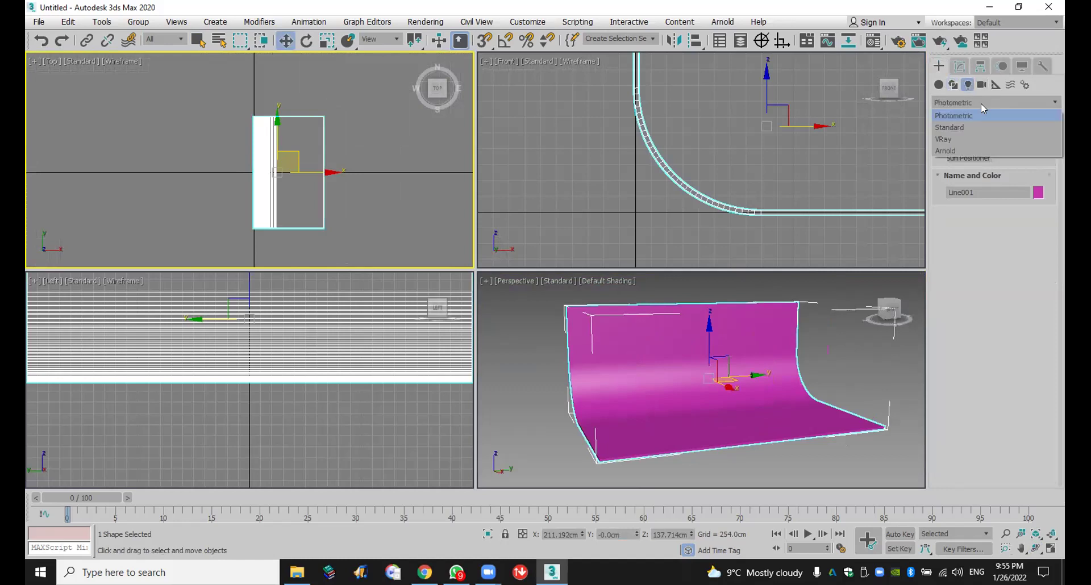
{"action": "left_click", "coordinate": [977, 138]}
{"action": "left_click", "coordinate": [977, 146]}
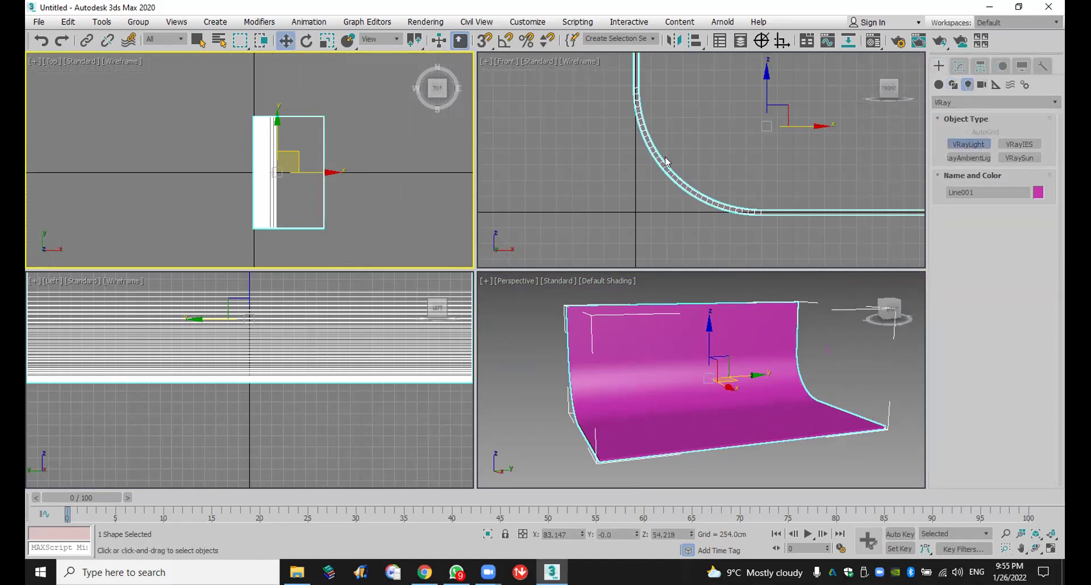
{"action": "left_click_drag", "start_coordinate": [276, 129], "coordinate": [297, 151]}
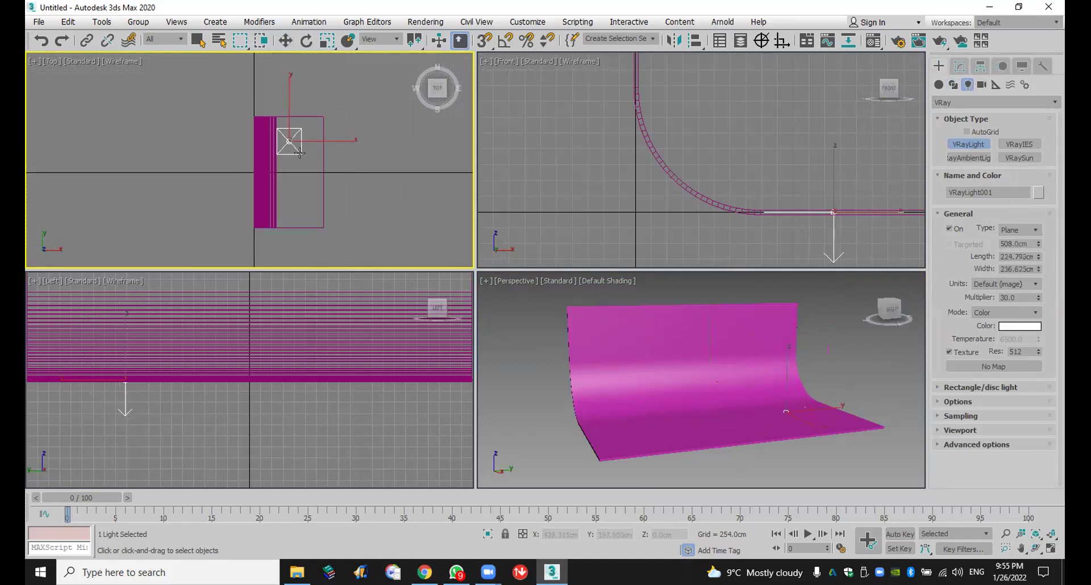
Step: Raise the plane light in the Front view so that it sits above the backdrop's floor
{"action": "key", "text": "w"}
{"action": "scroll", "coordinate": [688, 208], "scroll_direction": "down", "scroll_amount": 4}
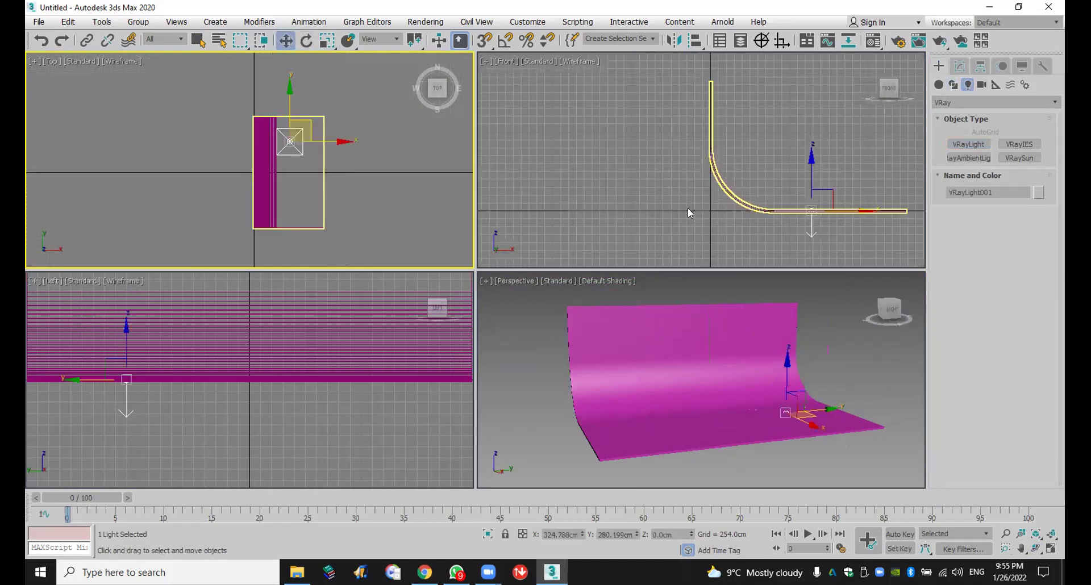
{"action": "left_click", "coordinate": [740, 178]}
{"action": "left_click_drag", "start_coordinate": [740, 179], "coordinate": [783, 121]}
Step: Undo the light's Front-view rotation and tilt it about -35.5 degrees around the X axis instead
{"action": "left_click", "coordinate": [307, 41]}
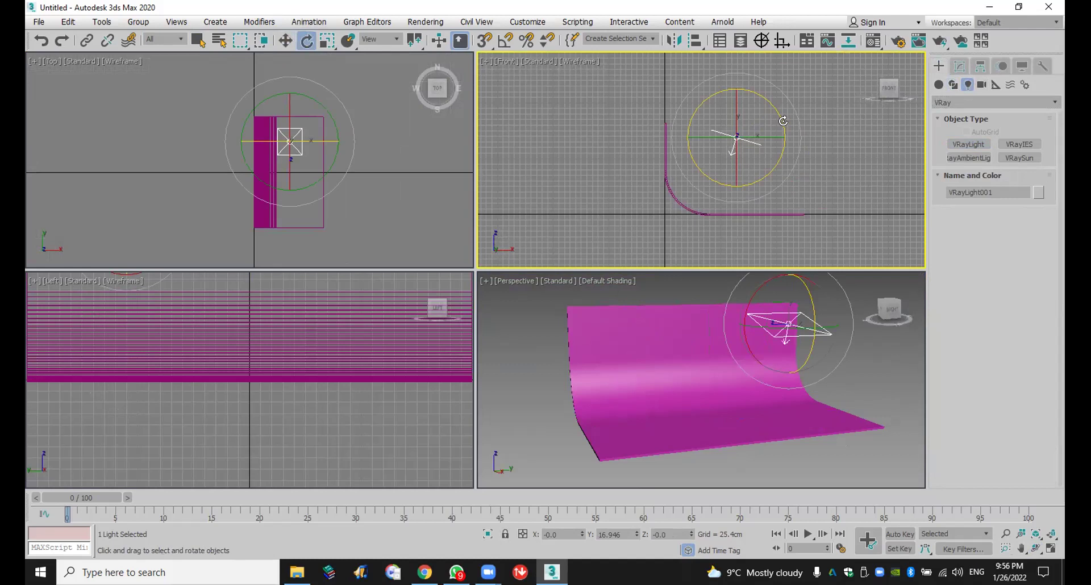
{"action": "key", "text": "ctrl+z"}
{"action": "left_click_drag", "start_coordinate": [288, 113], "coordinate": [296, 57]}
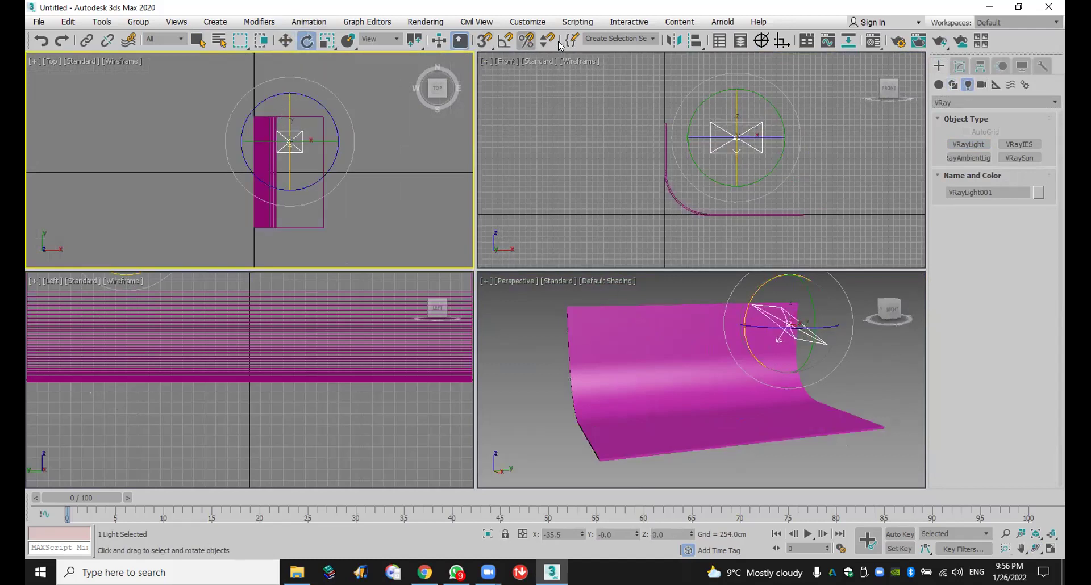
Step: Mirror the tilted plane light across the Y axis as a copy
{"action": "left_click", "coordinate": [674, 40]}
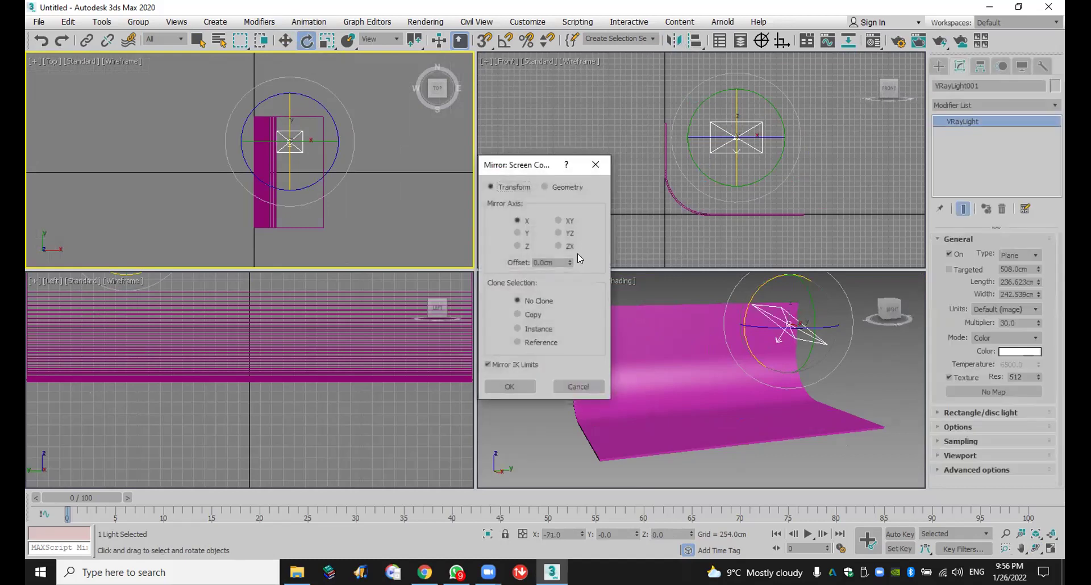
{"action": "left_click", "coordinate": [521, 315]}
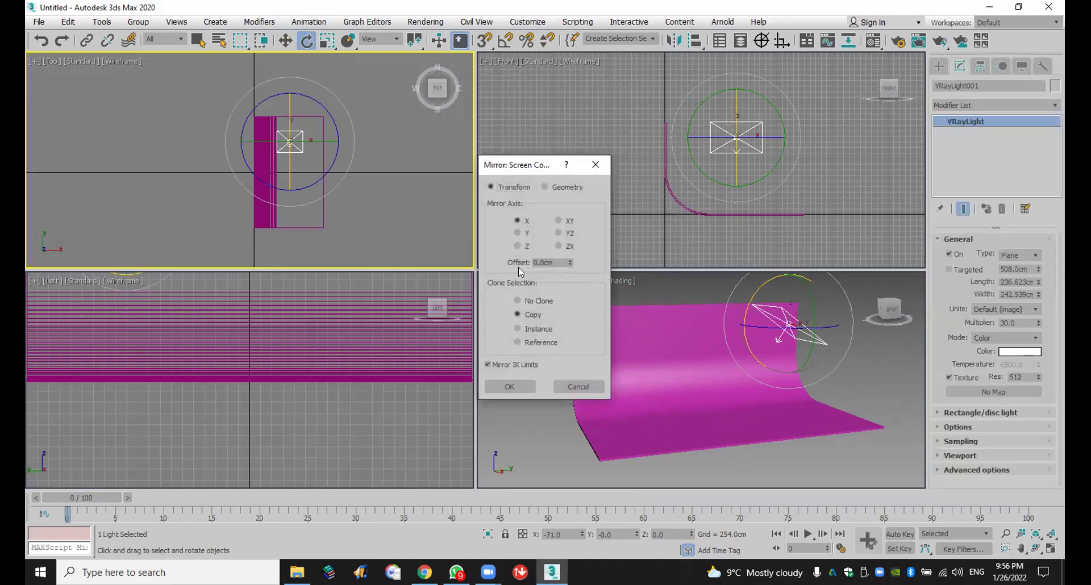
{"action": "left_click", "coordinate": [517, 232]}
{"action": "left_click", "coordinate": [510, 387]}
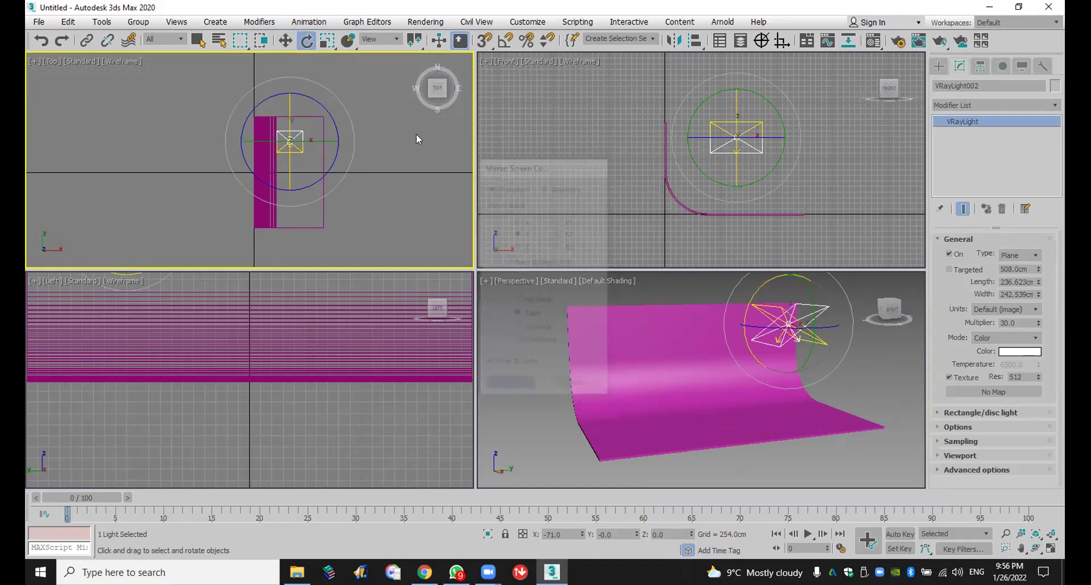
Step: Spread the two plane lights apart along Y in the Top view so that each sits near an opposite side edge of the backdrop
{"action": "left_click", "coordinate": [285, 40]}
{"action": "right_click", "coordinate": [313, 138]}
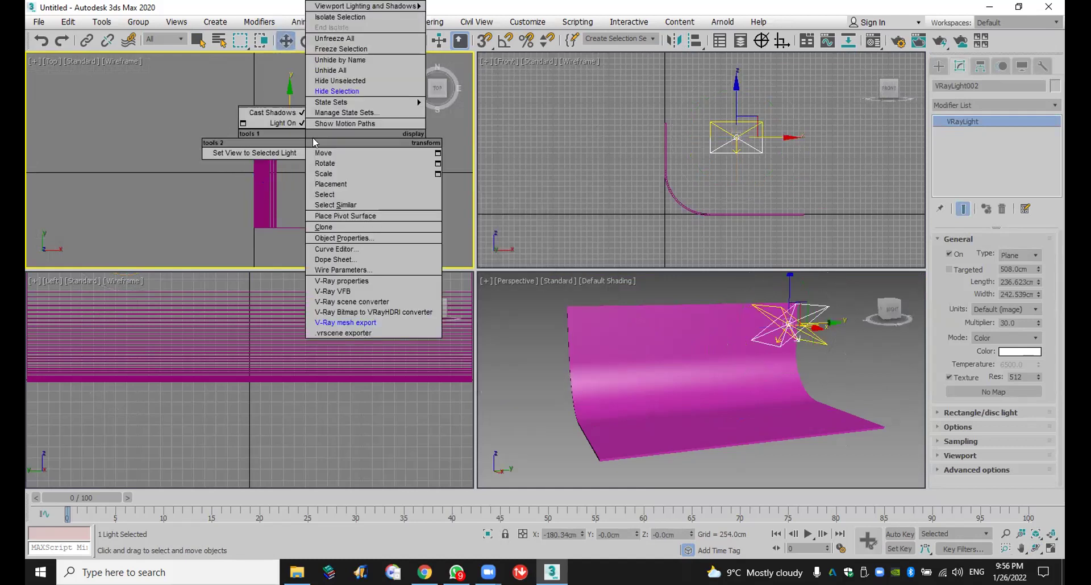
{"action": "left_click_drag", "start_coordinate": [290, 98], "coordinate": [290, 161]}
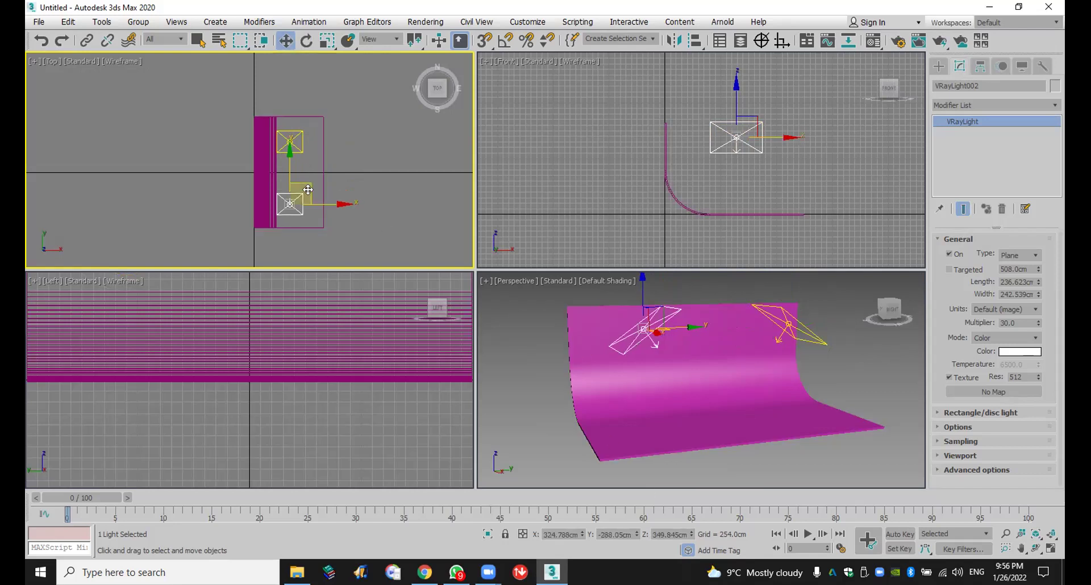
{"action": "left_click_drag", "start_coordinate": [290, 166], "coordinate": [290, 173]}
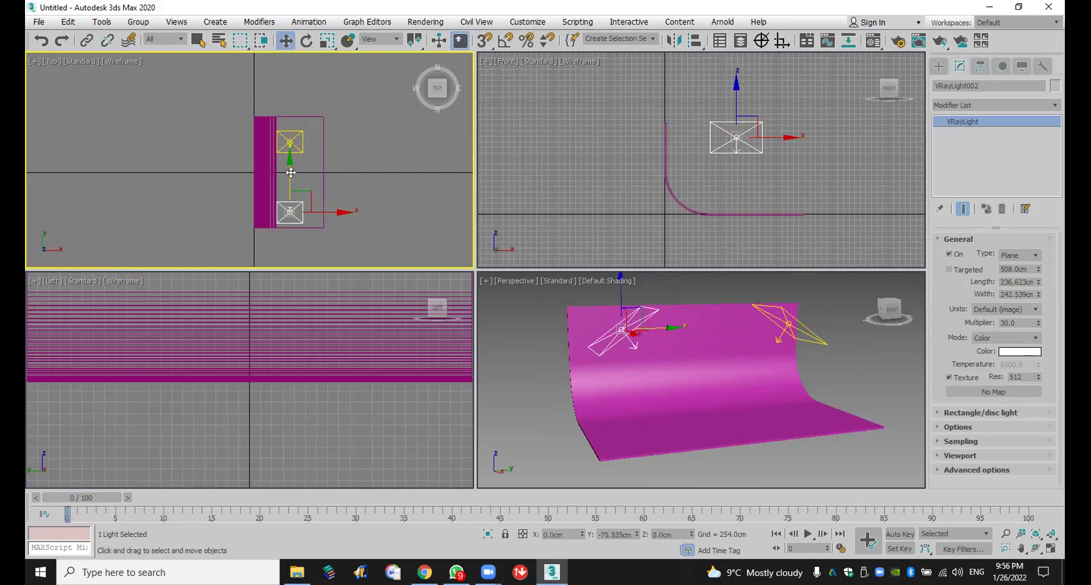
{"action": "left_click", "coordinate": [286, 141]}
{"action": "left_click_drag", "start_coordinate": [290, 116], "coordinate": [290, 109]}
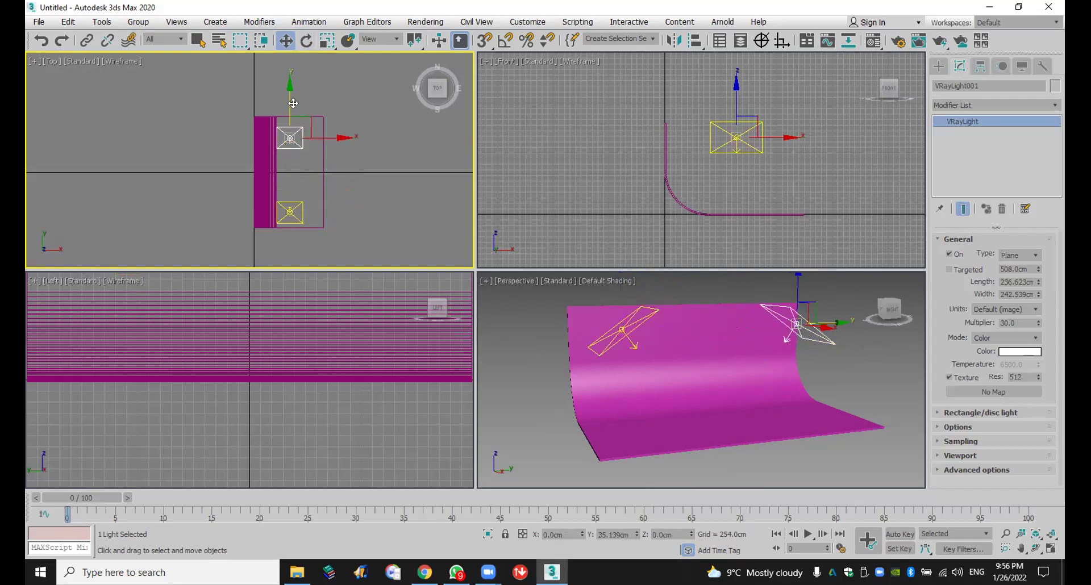
Step: Extend the backdrop's floor by moving the line's front end vertex outward along X to about 1517 cm in the Top view
{"action": "scroll", "coordinate": [712, 380], "scroll_direction": "up", "scroll_amount": 4}
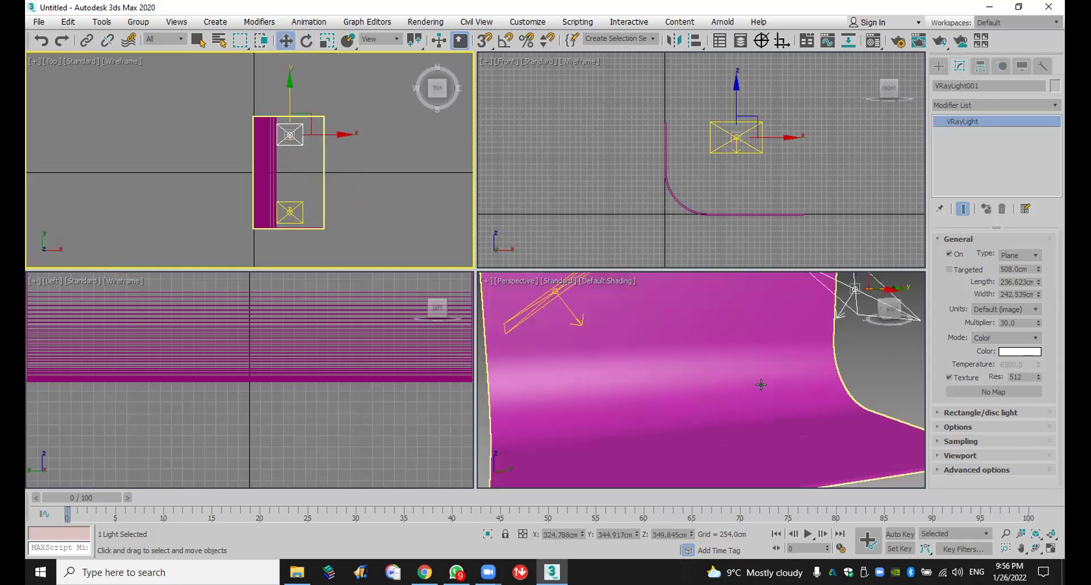
{"action": "scroll", "coordinate": [761, 385], "scroll_direction": "down", "scroll_amount": 5}
{"action": "scroll", "coordinate": [692, 411], "scroll_direction": "up", "scroll_amount": 4}
{"action": "left_click", "coordinate": [734, 435]}
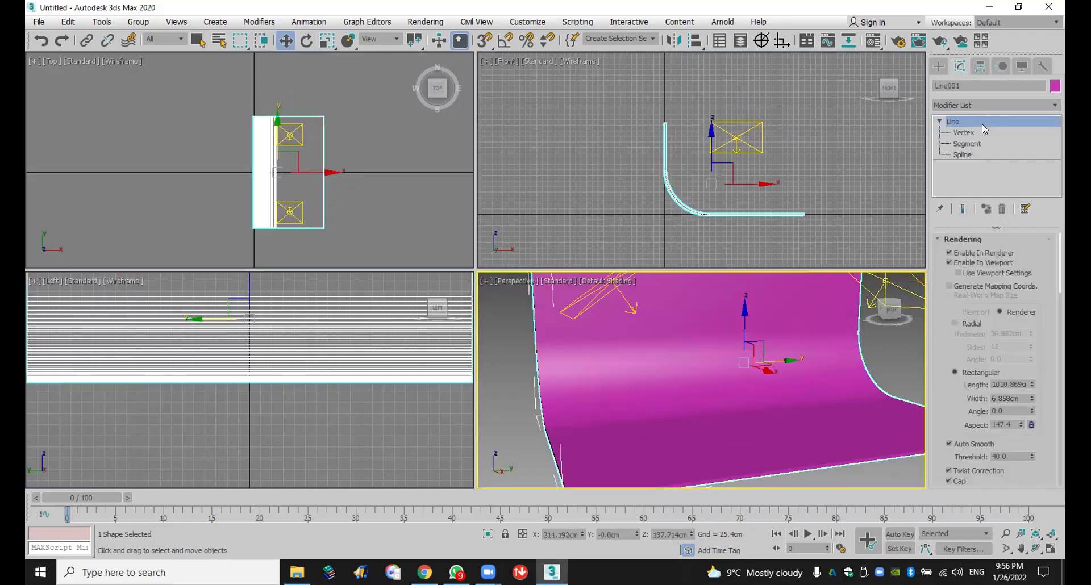
{"action": "left_click", "coordinate": [980, 133]}
{"action": "left_click_drag", "start_coordinate": [352, 102], "coordinate": [317, 255]}
{"action": "left_click_drag", "start_coordinate": [367, 176], "coordinate": [421, 183]}
{"action": "left_click_drag", "start_coordinate": [372, 104], "coordinate": [322, 261]}
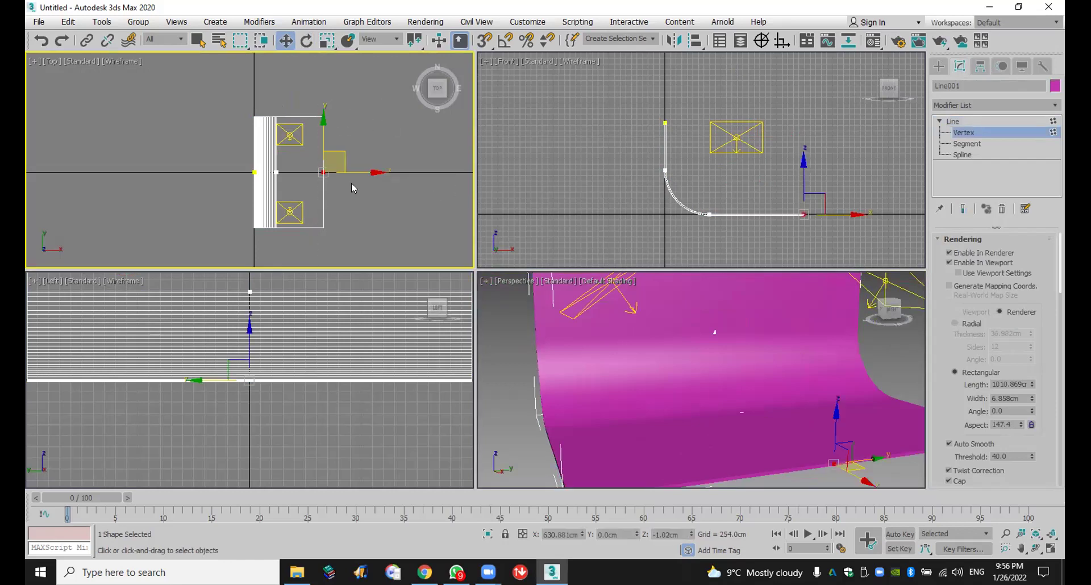
{"action": "left_click_drag", "start_coordinate": [361, 172], "coordinate": [472, 175]}
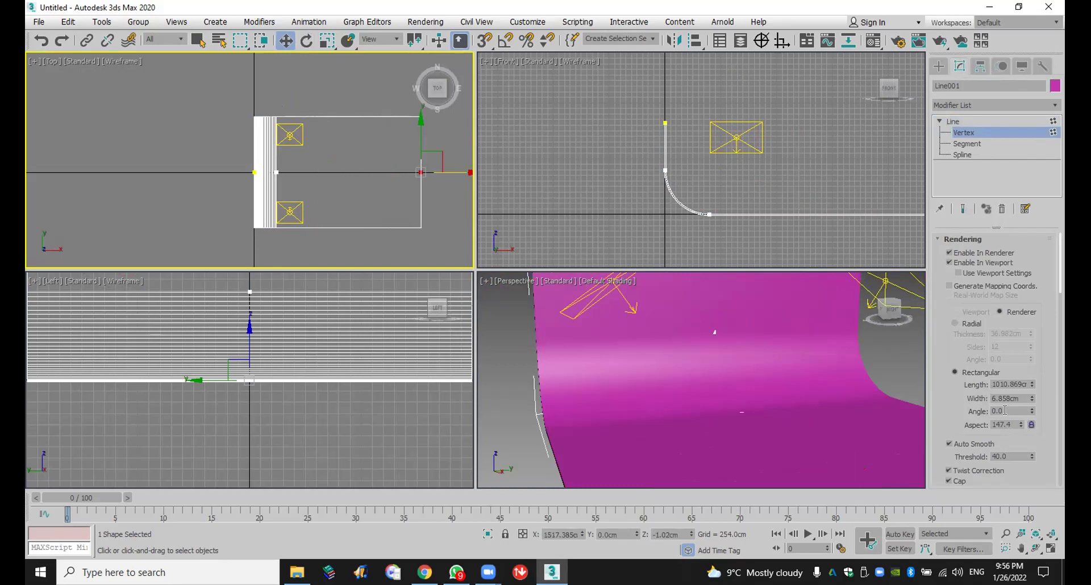
Step: Widen the backdrop by raising its rectangular rendering length to about 1560 cm
{"action": "left_click_drag", "start_coordinate": [1032, 385], "coordinate": [1016, 216]}
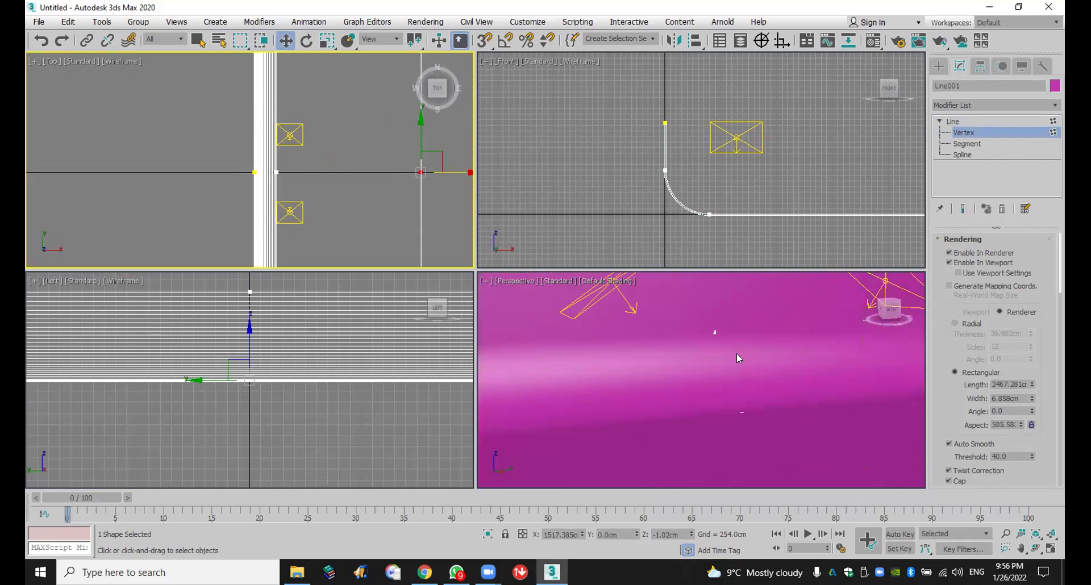
{"action": "scroll", "coordinate": [737, 354], "scroll_direction": "down", "scroll_amount": 2}
{"action": "scroll", "coordinate": [777, 349], "scroll_direction": "down", "scroll_amount": 2}
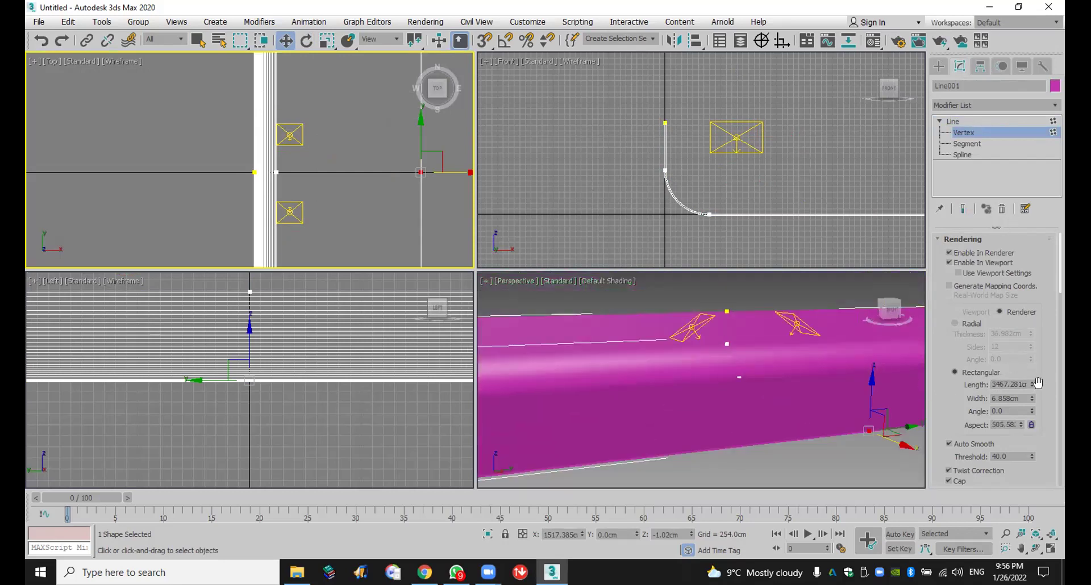
{"action": "left_click_drag", "start_coordinate": [1032, 385], "coordinate": [1032, 512]}
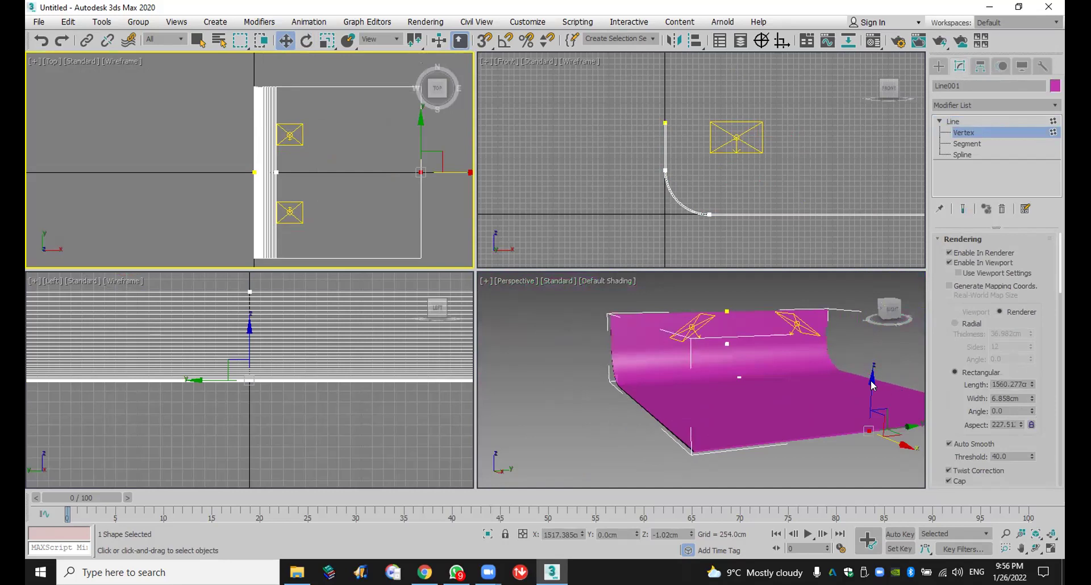
{"action": "scroll", "coordinate": [843, 367], "scroll_direction": "up", "scroll_amount": 3}
Step: Create a chamfer box about 627 by 544 cm and 5.9 cm high on the backdrop's floor in the Top view
{"action": "left_click", "coordinate": [939, 66]}
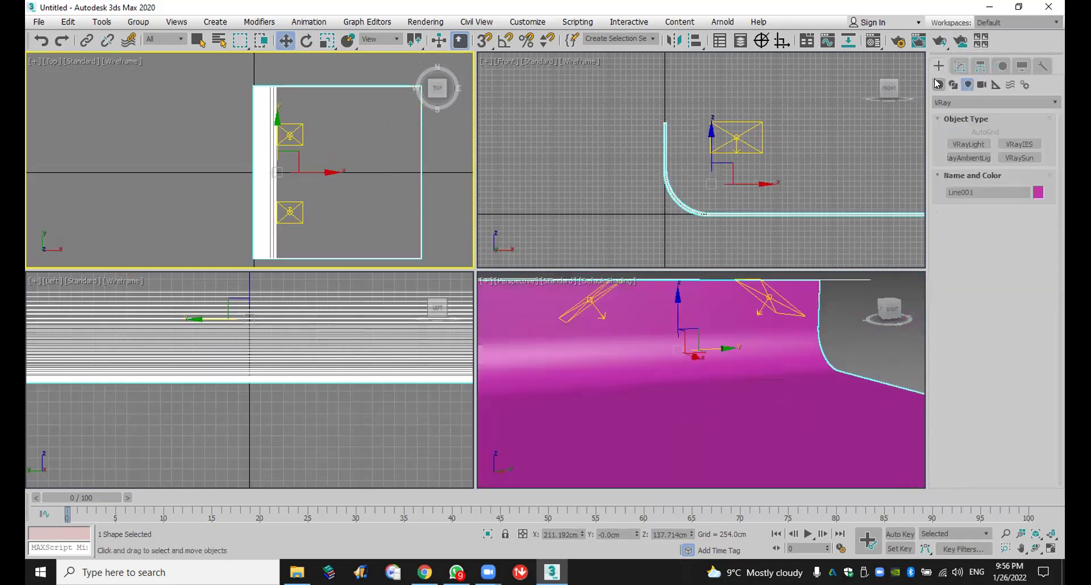
{"action": "left_click", "coordinate": [968, 102]}
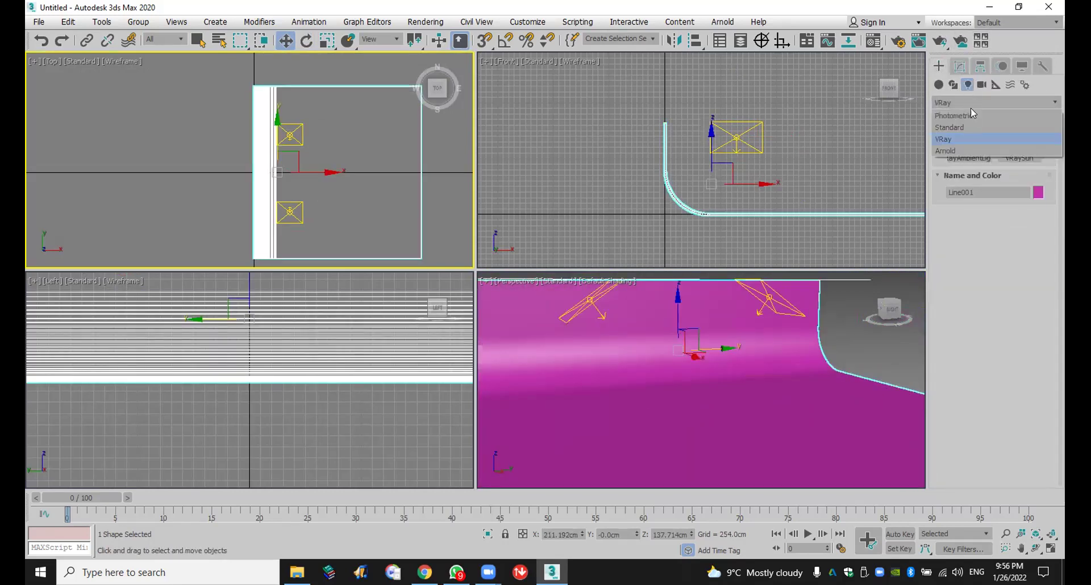
{"action": "left_click", "coordinate": [976, 137]}
{"action": "left_click", "coordinate": [955, 106]}
{"action": "left_click", "coordinate": [939, 85]}
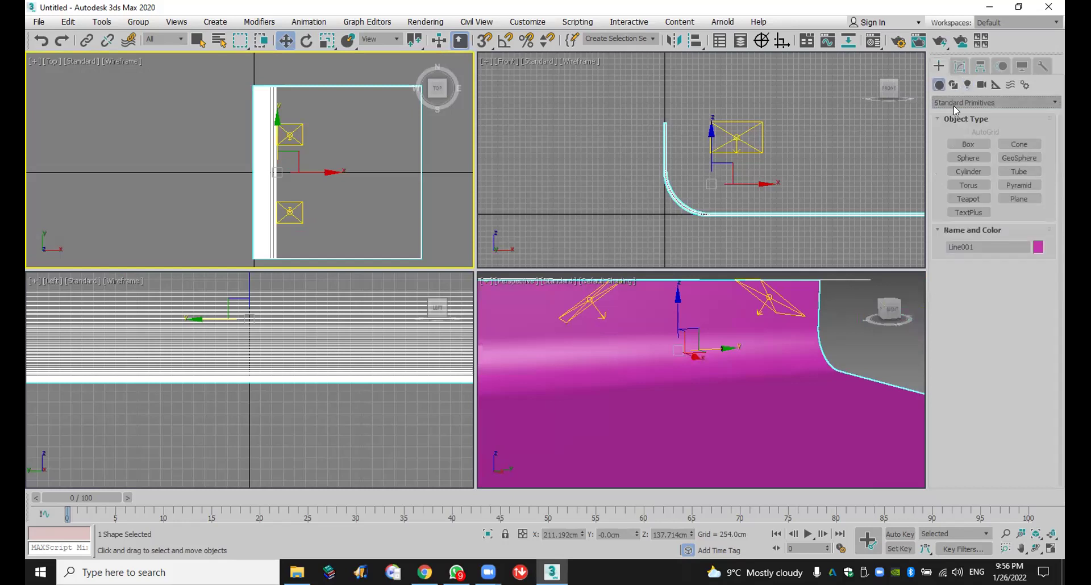
{"action": "left_click", "coordinate": [954, 106]}
{"action": "left_click", "coordinate": [961, 128]}
{"action": "left_click", "coordinate": [968, 158]}
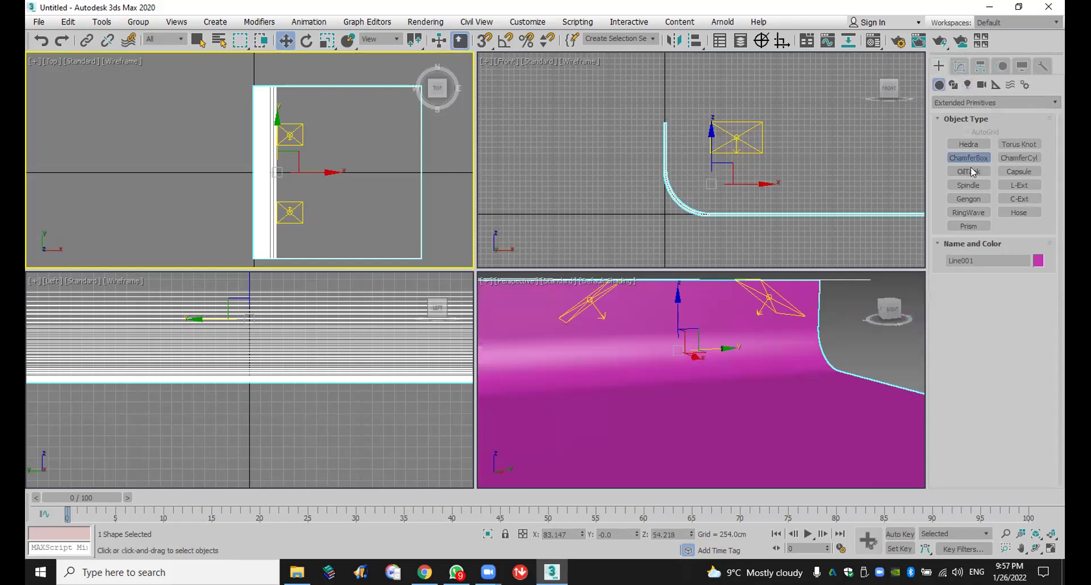
{"action": "left_click_drag", "start_coordinate": [290, 149], "coordinate": [348, 217]}
{"action": "left_click", "coordinate": [348, 216]}
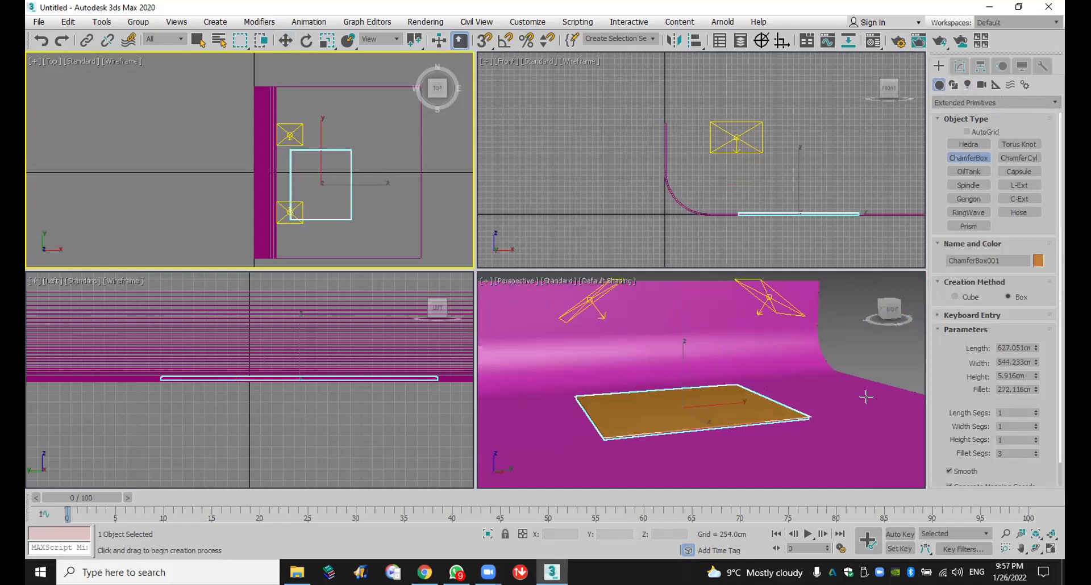
Step: Set the chamfer box's length and width to 150 cm and its height to 1 cm
{"action": "left_click", "coordinate": [1026, 347]}
{"action": "double_click", "coordinate": [1013, 348]}
{"action": "type", "text": "150.0cm"}
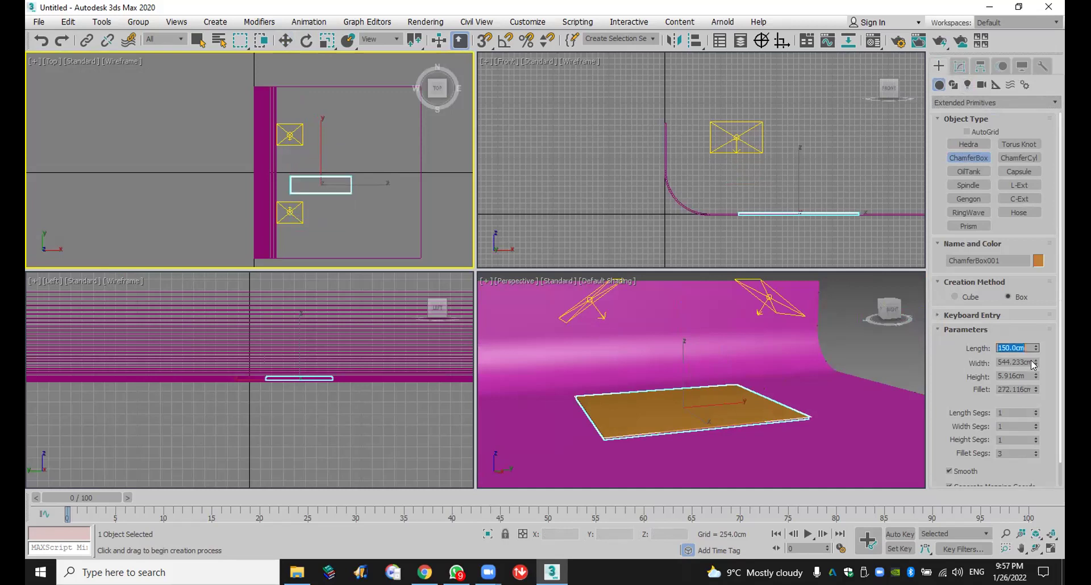
{"action": "key", "text": "Return"}
{"action": "double_click", "coordinate": [1015, 362]}
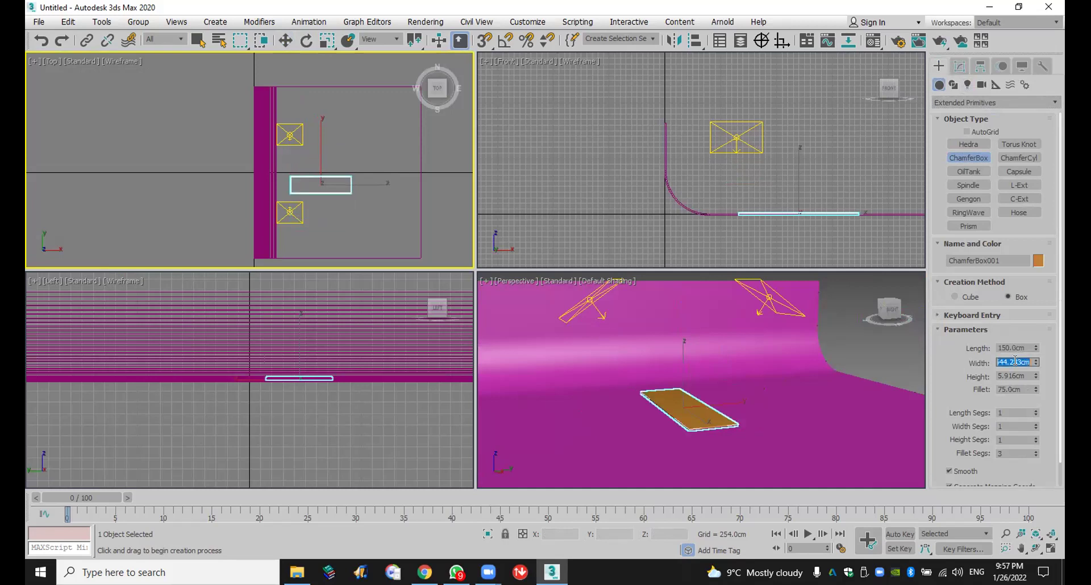
{"action": "type", "text": "150"}
{"action": "key", "text": "Return"}
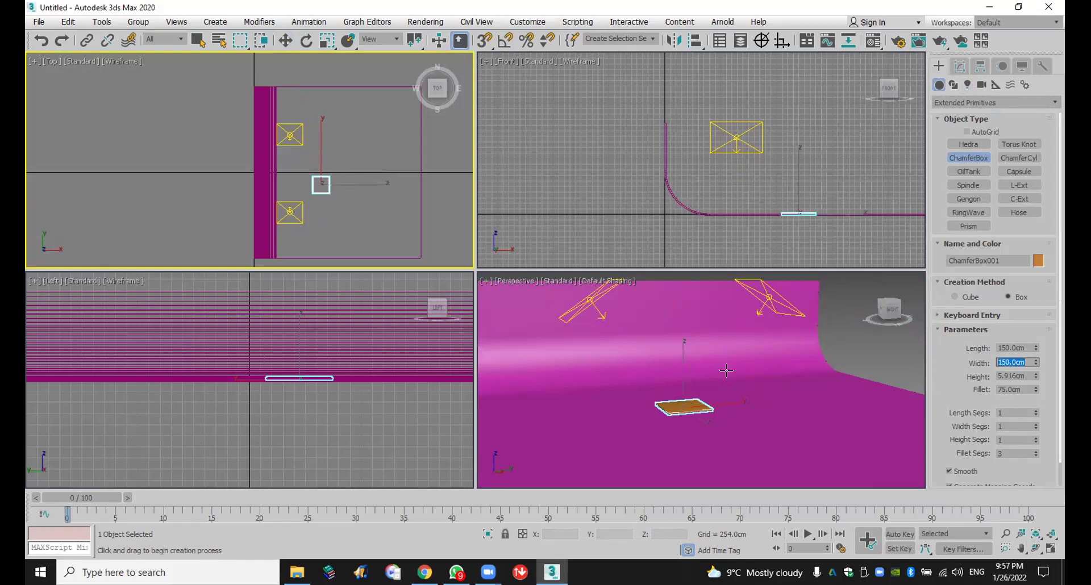
{"action": "scroll", "coordinate": [703, 409], "scroll_direction": "up", "scroll_amount": 3}
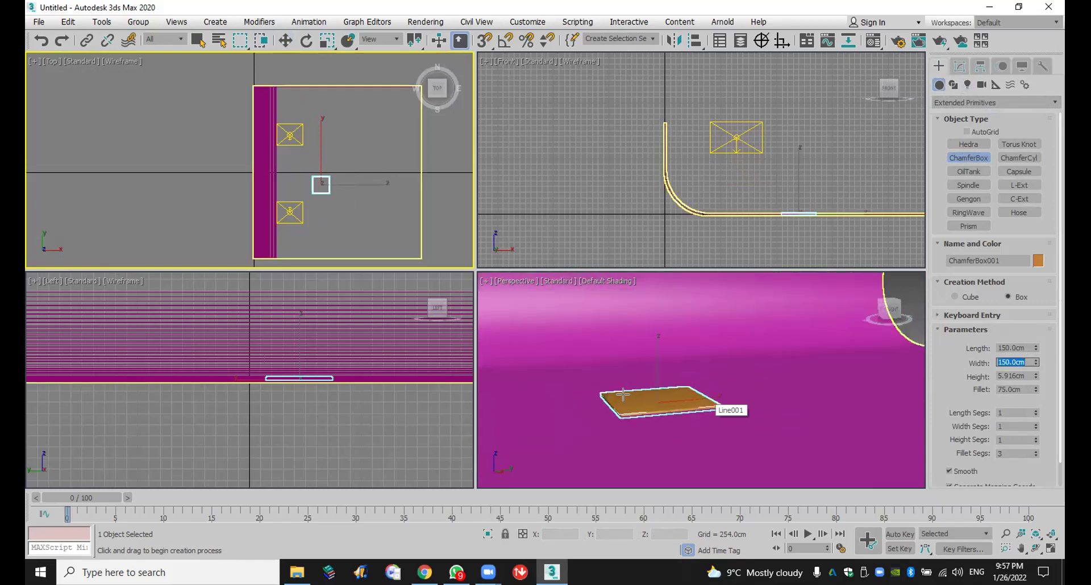
{"action": "key", "text": "z"}
{"action": "left_click", "coordinate": [1023, 376]}
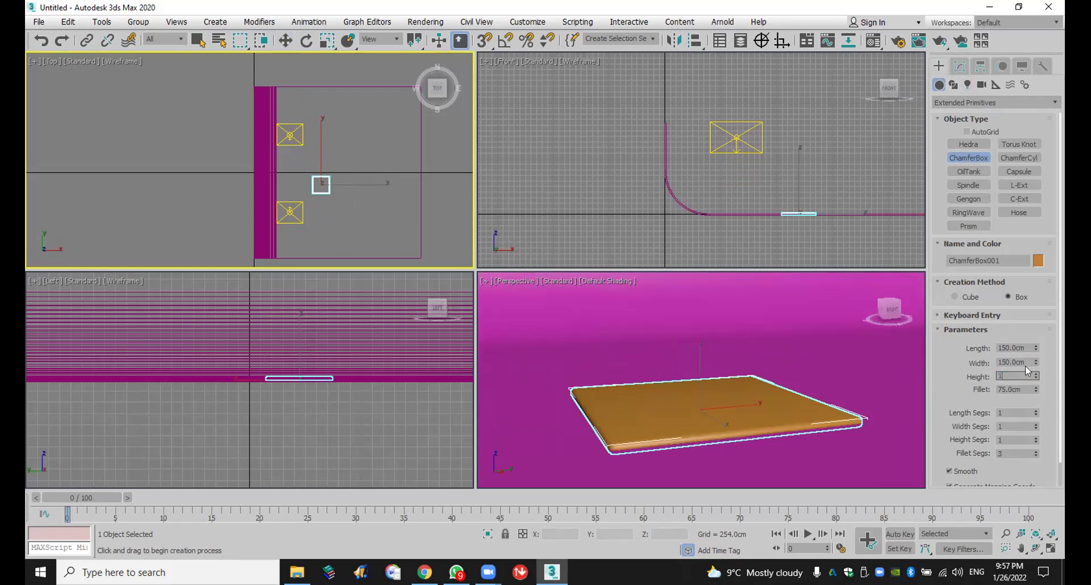
{"action": "key", "text": "Return"}
Step: Raise the chamfer box in the Front view so that it sits just above the backdrop's floor
{"action": "key", "text": "w"}
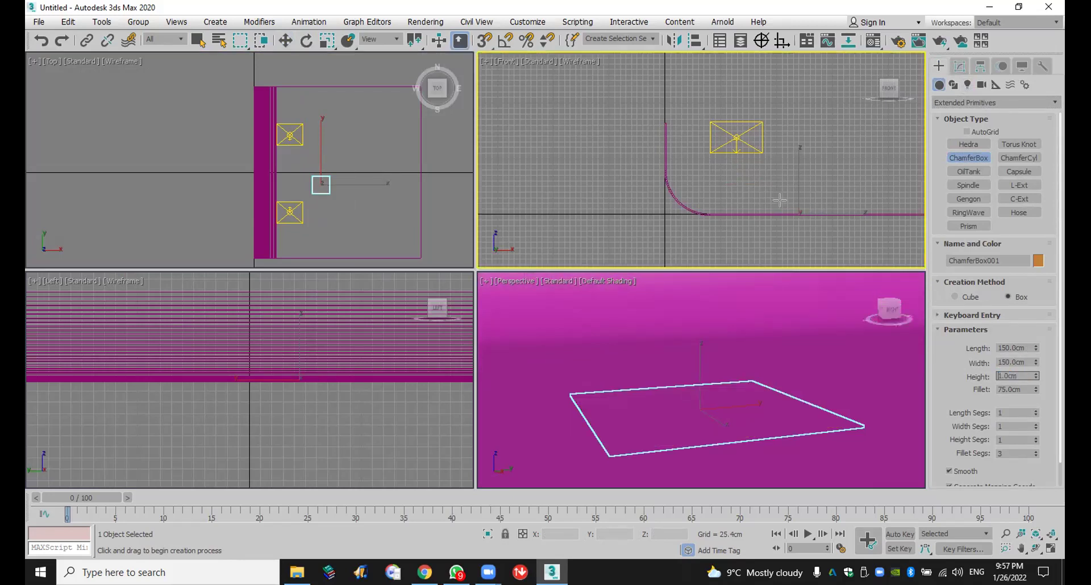
{"action": "scroll", "coordinate": [796, 196], "scroll_direction": "up", "scroll_amount": 3}
{"action": "left_click_drag", "start_coordinate": [807, 202], "coordinate": [817, 229]}
Step: Set the chamfer box's fillet to 5 cm, length and width segments to 50, height segments to 5 and fillet segments to 20
{"action": "left_click", "coordinate": [960, 66]}
{"action": "left_click_drag", "start_coordinate": [1025, 297], "coordinate": [999, 297]}
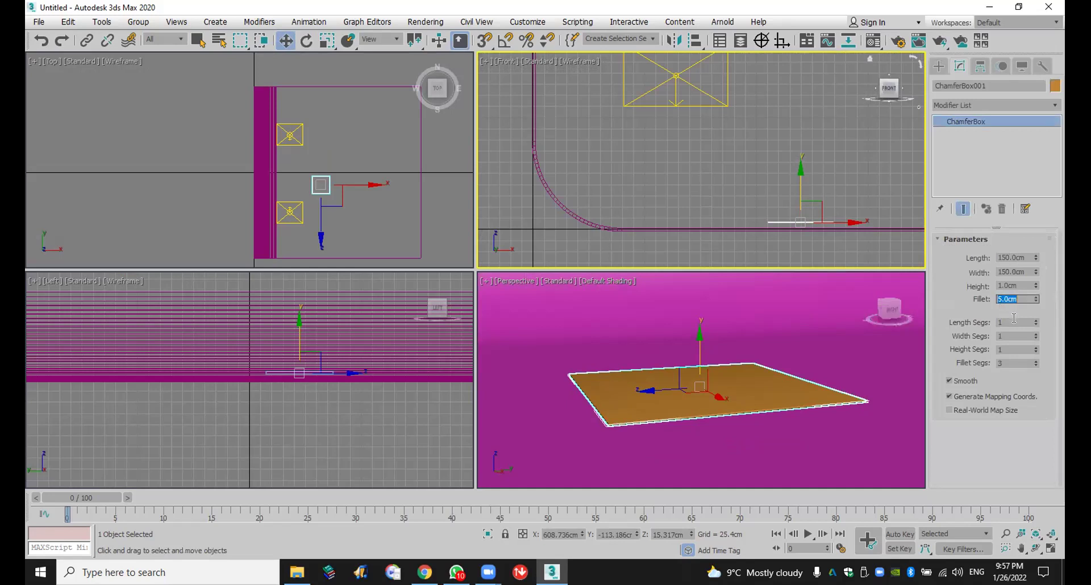
{"action": "left_click_drag", "start_coordinate": [1013, 321], "coordinate": [996, 327]}
{"action": "type", "text": "5"}
{"action": "type", "text": "0"}
{"action": "double_click", "coordinate": [1010, 350]}
{"action": "type", "text": "5"}
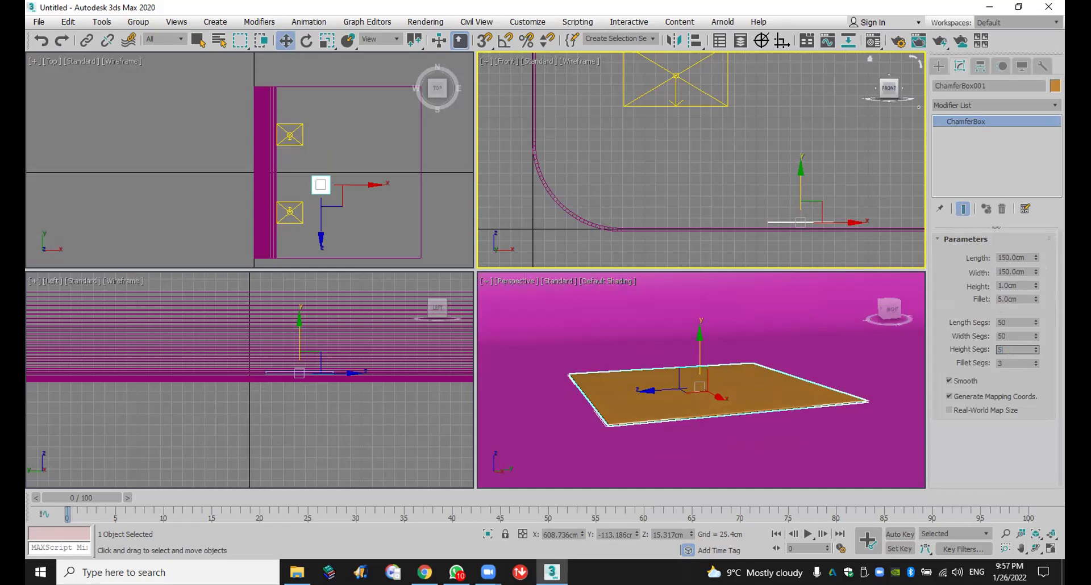
{"action": "double_click", "coordinate": [1011, 362]}
{"action": "type", "text": "20"}
{"action": "key", "text": "Return"}
{"action": "scroll", "coordinate": [339, 189], "scroll_direction": "up", "scroll_amount": 5}
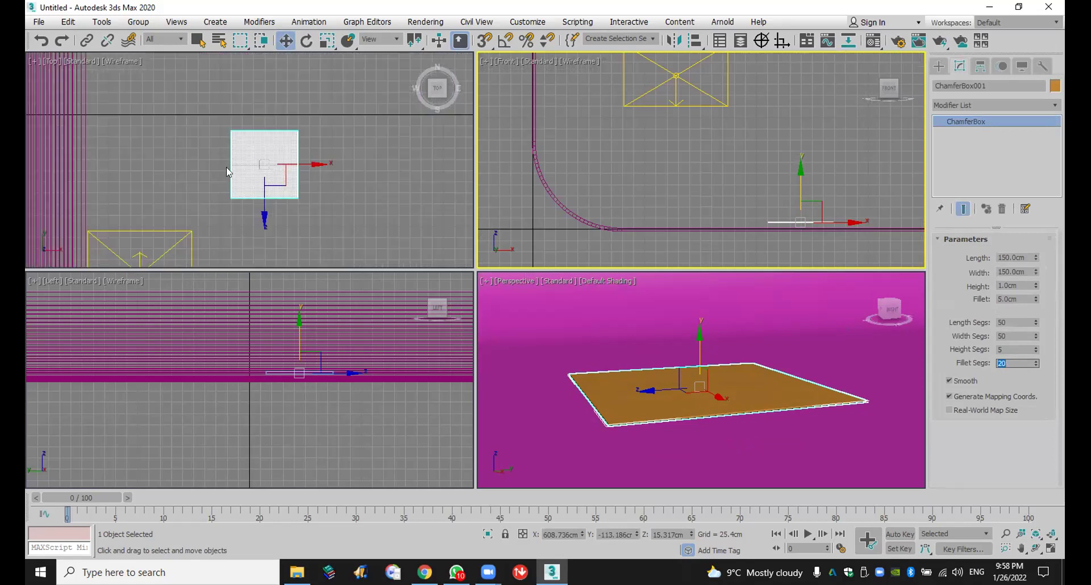
{"action": "scroll", "coordinate": [226, 167], "scroll_direction": "up", "scroll_amount": 3}
{"action": "scroll", "coordinate": [227, 167], "scroll_direction": "down", "scroll_amount": 1}
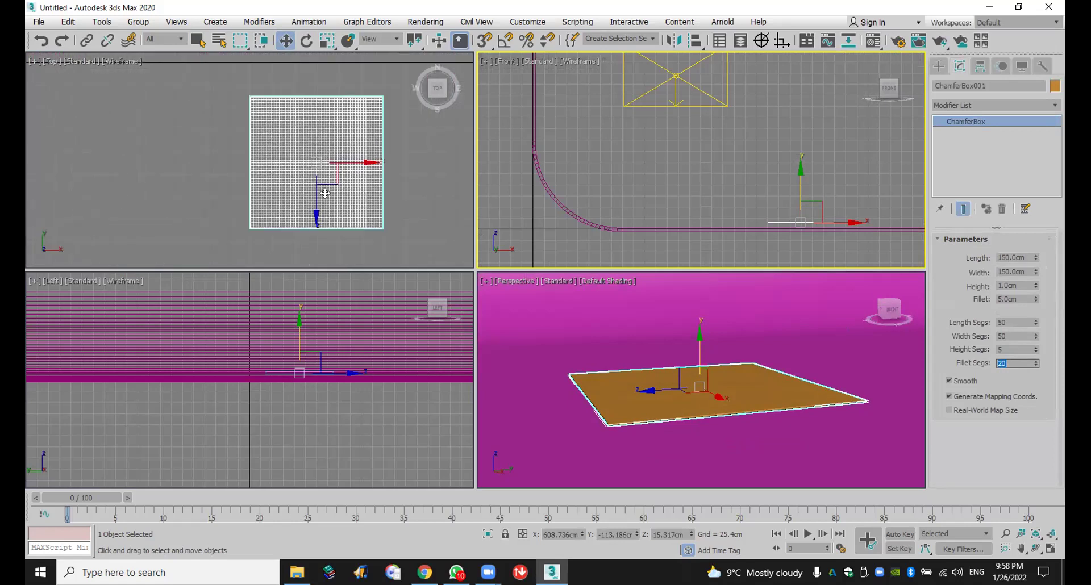
Step: Add a VRayFur object to the selected chamfer box
{"action": "mouse_move", "coordinate": [870, 101]}
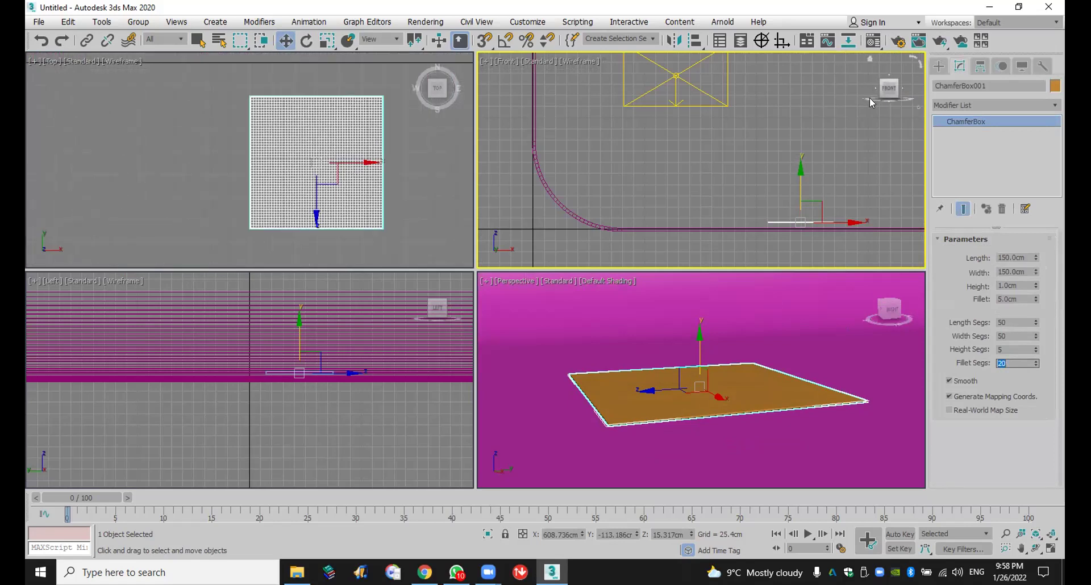
{"action": "left_click", "coordinate": [939, 68]}
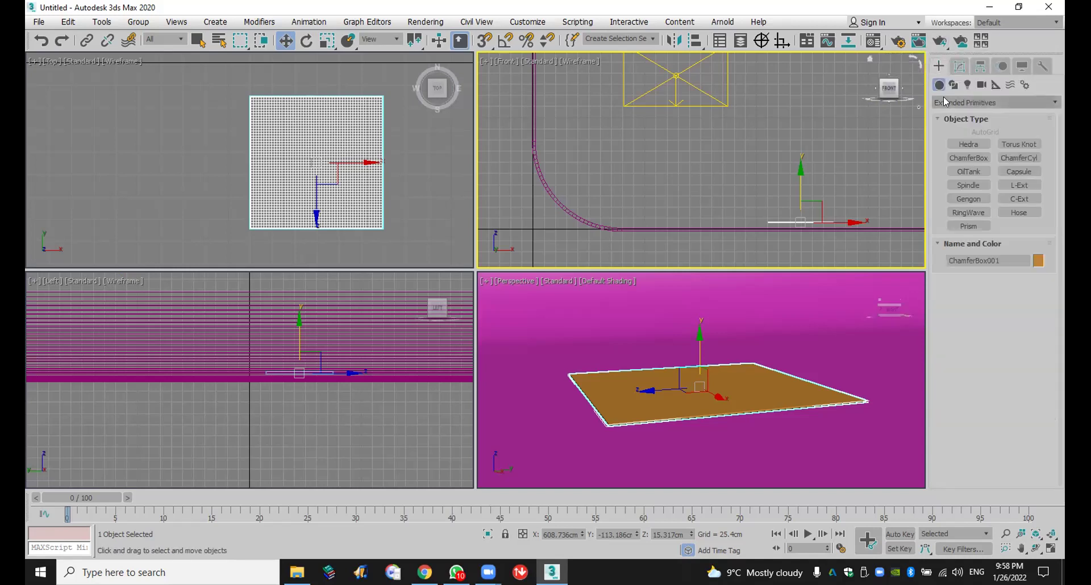
{"action": "left_click", "coordinate": [945, 103]}
{"action": "left_click", "coordinate": [955, 264]}
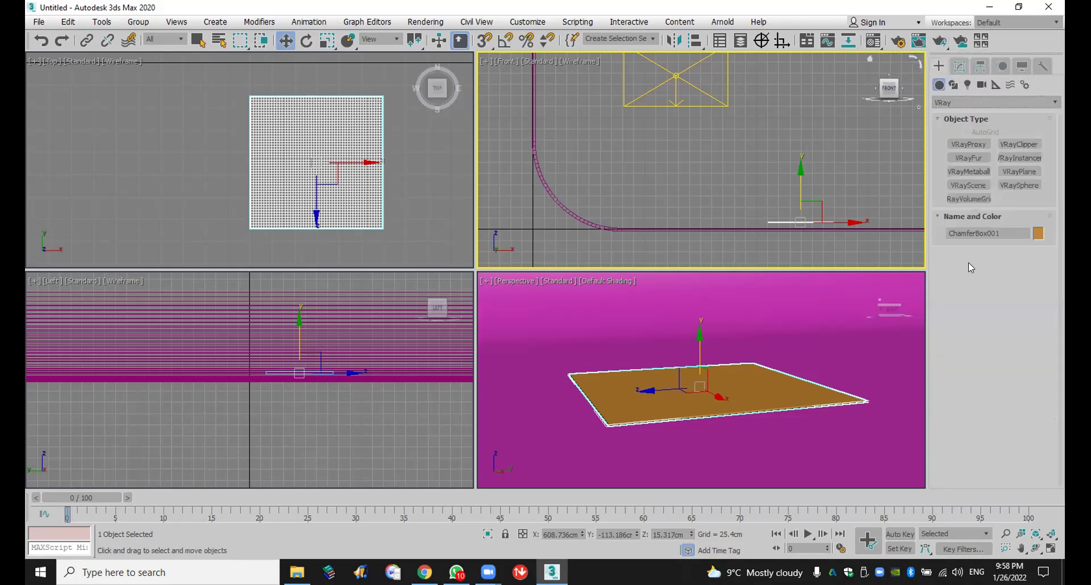
{"action": "left_click", "coordinate": [967, 159]}
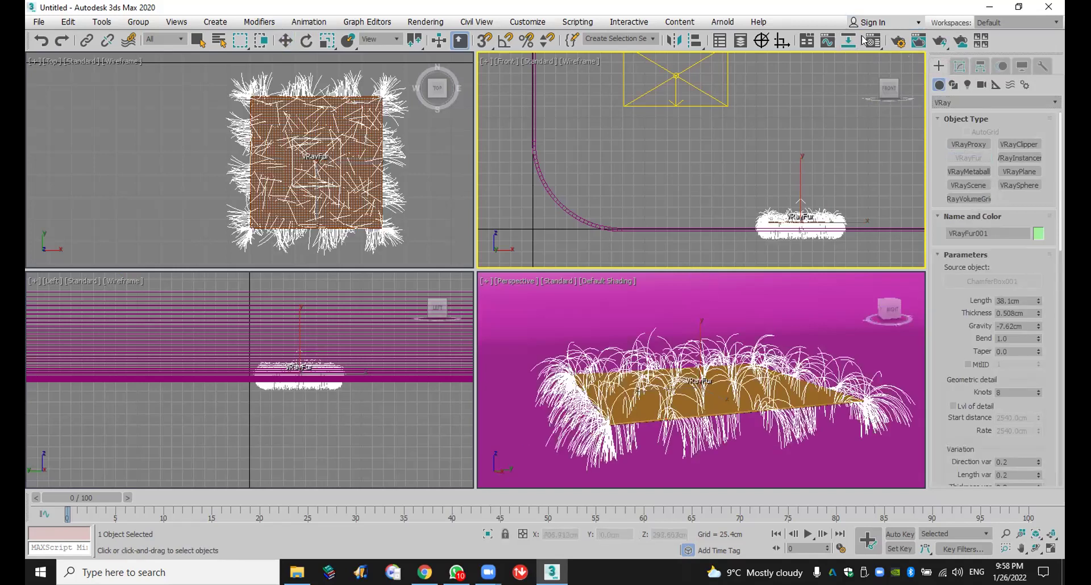
Step: Add a Bitmap map to the diffuse channel of the pale green V-Ray material
{"action": "key", "text": "m"}
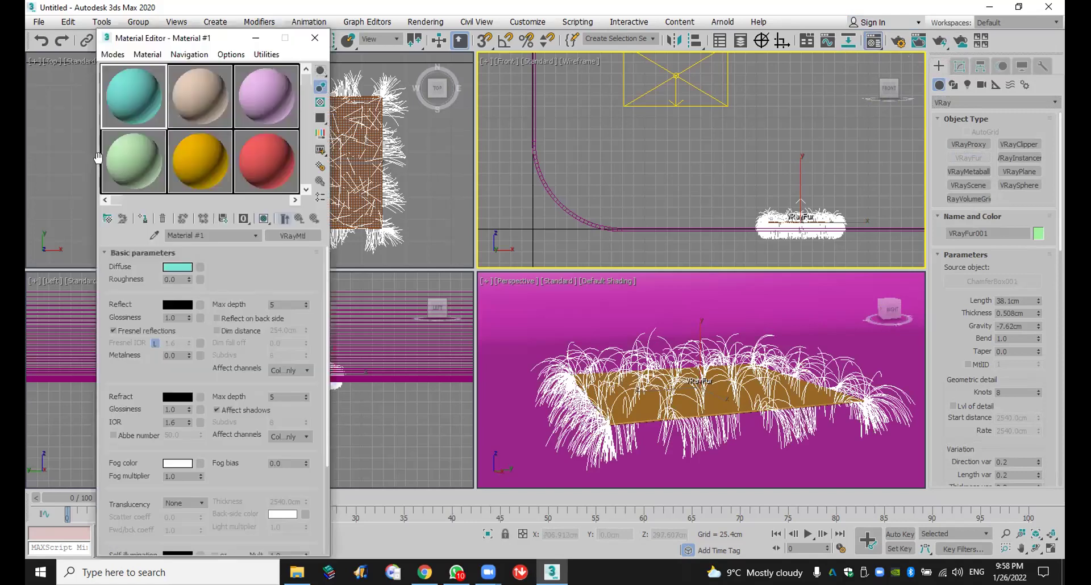
{"action": "left_click", "coordinate": [115, 169]}
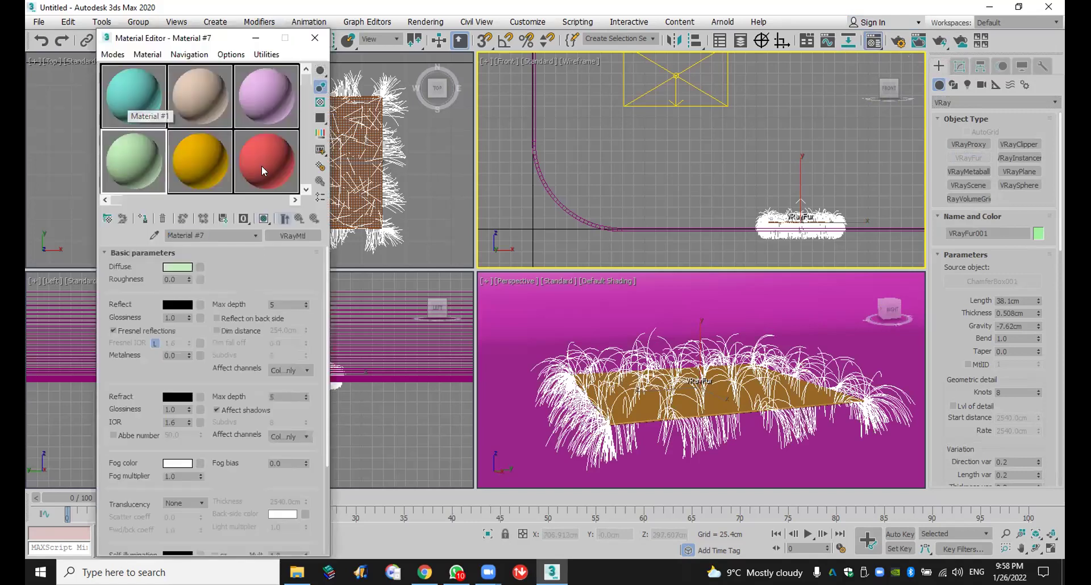
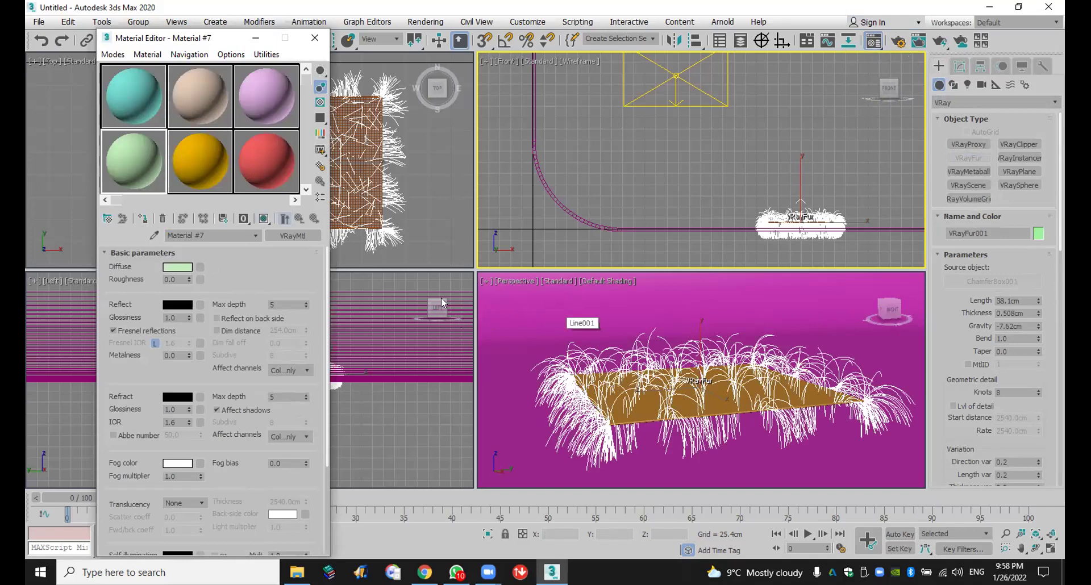
{"action": "left_click", "coordinate": [199, 267]}
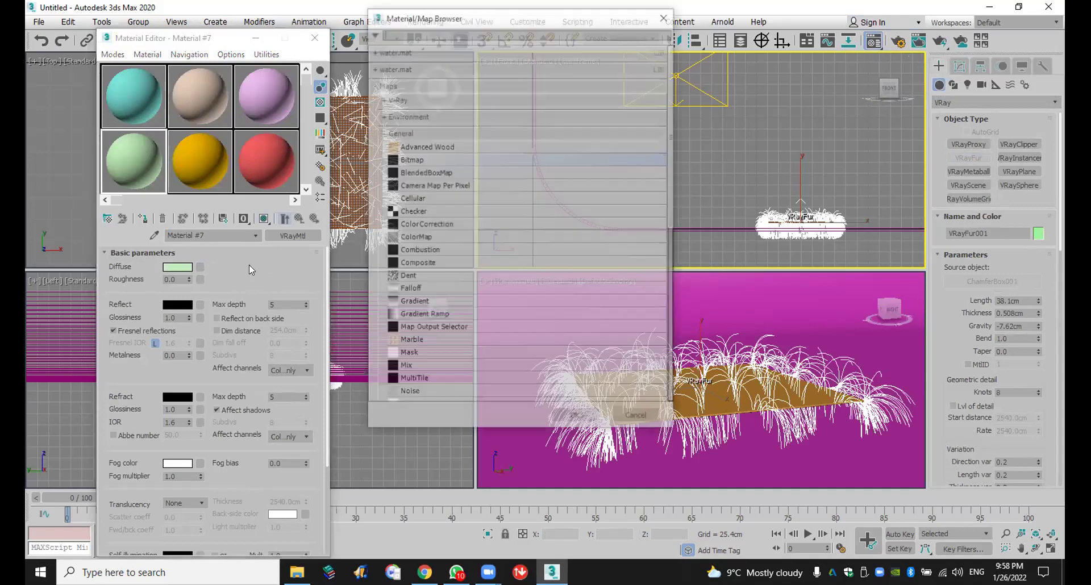
{"action": "double_click", "coordinate": [432, 159]}
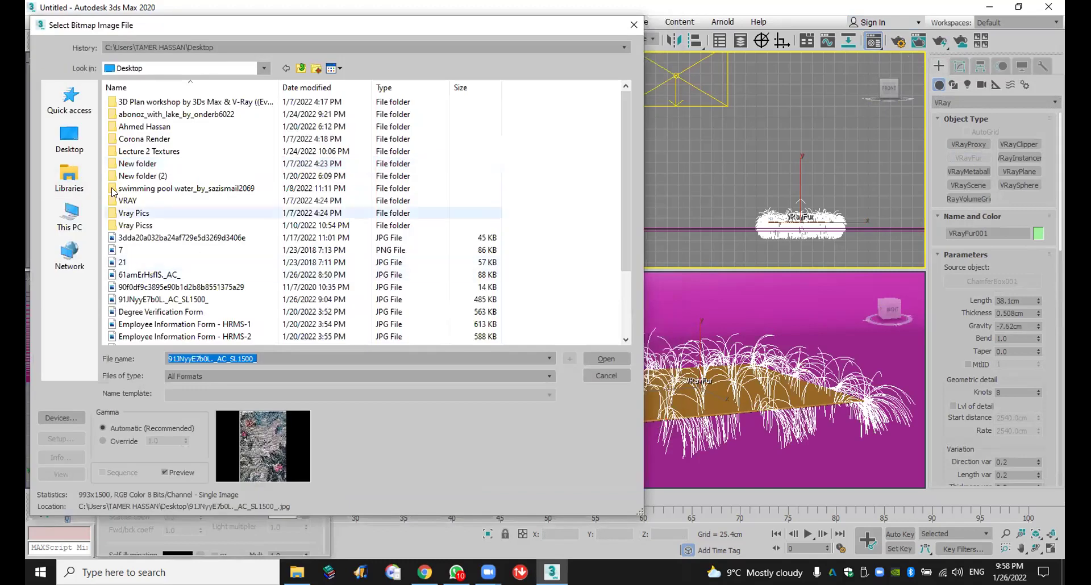
{"action": "left_click", "coordinate": [80, 220]}
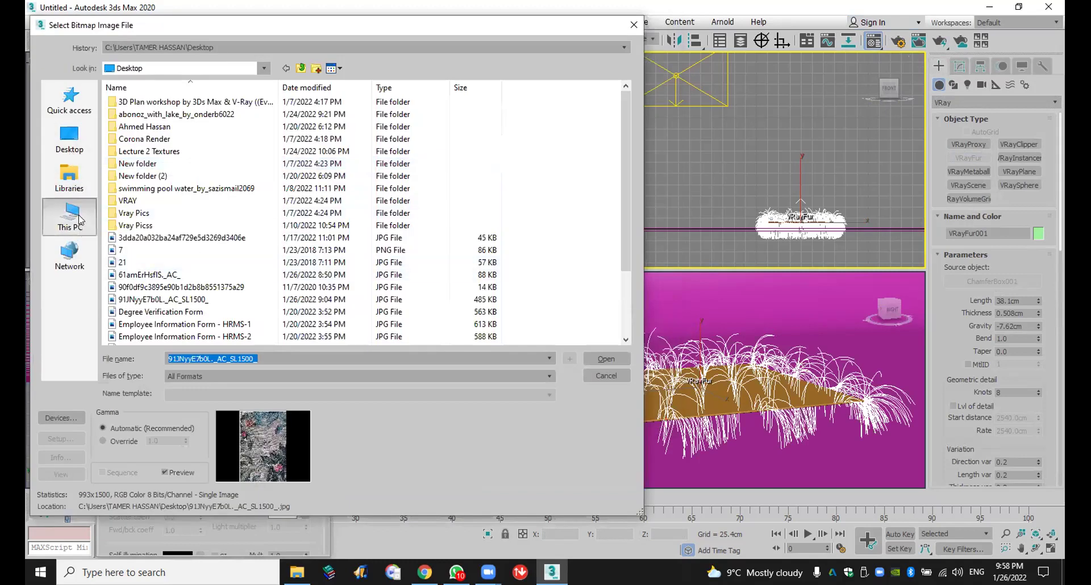
{"action": "left_click", "coordinate": [69, 135]}
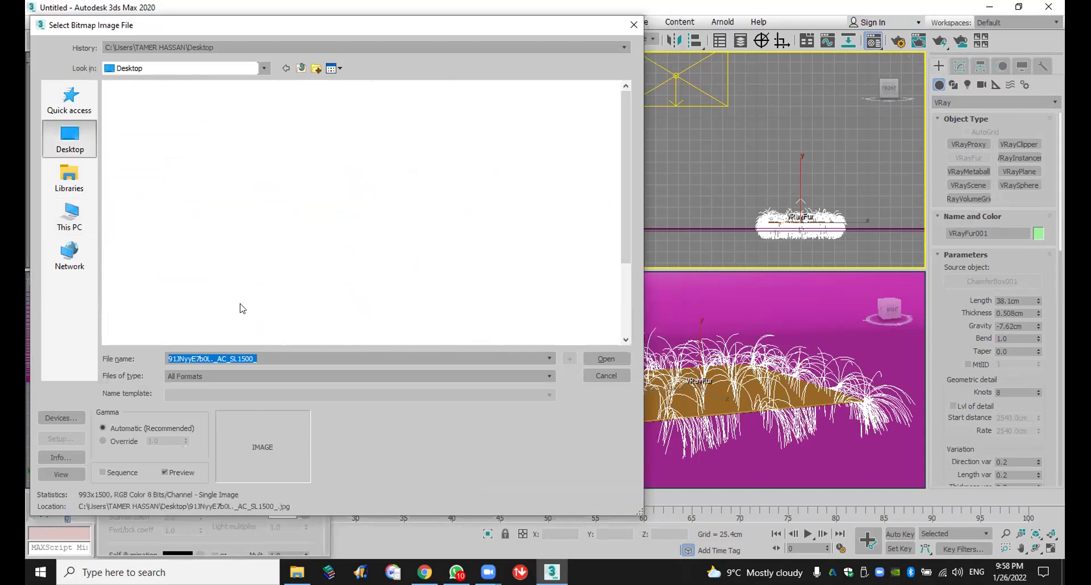
{"action": "scroll", "coordinate": [310, 256], "scroll_direction": "down", "scroll_amount": 3}
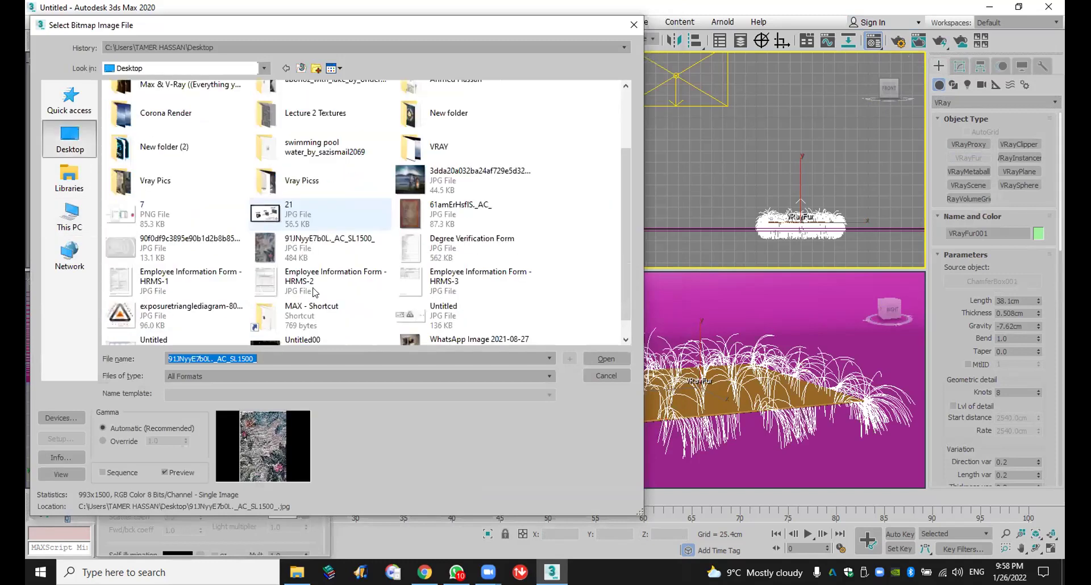
{"action": "double_click", "coordinate": [302, 180]}
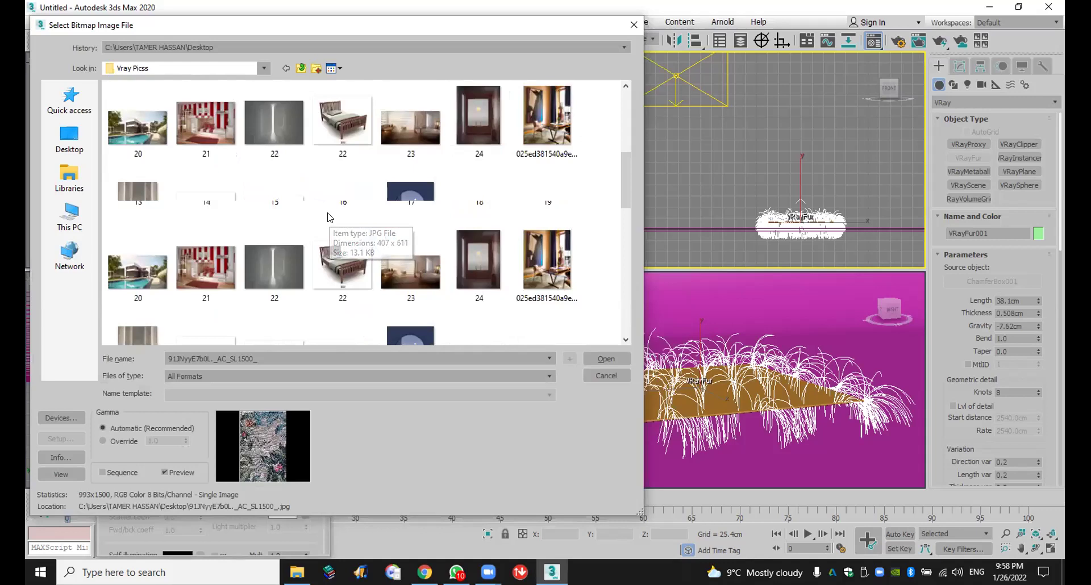
{"action": "left_click", "coordinate": [88, 218]}
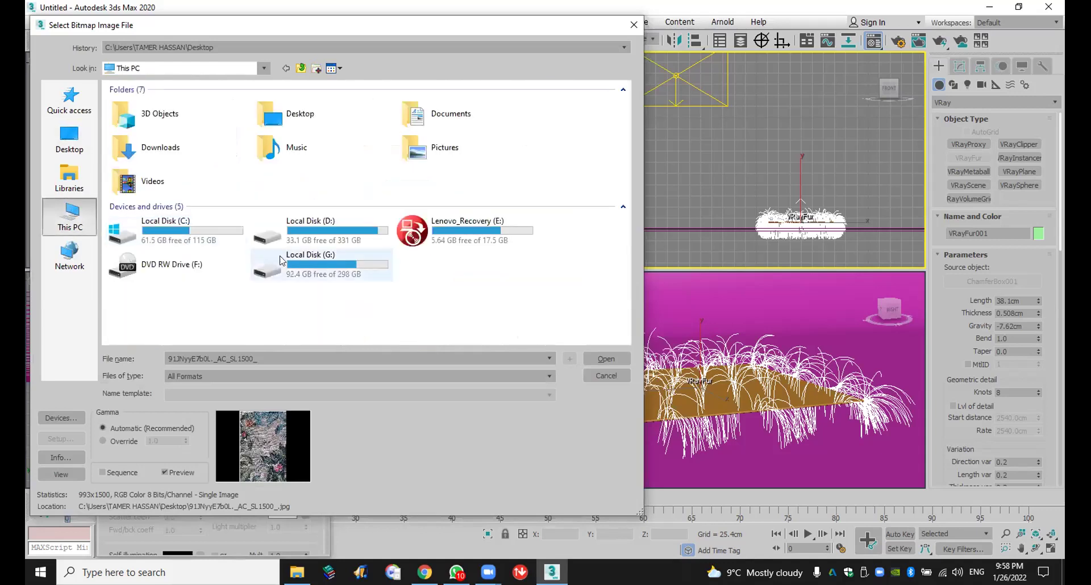
Step: Load the carpet image imagesCA4VSQ58.jpg from the MAX PIc folder, reached through the Desktop's MAX shortcut, as the diffuse bitmap
{"action": "left_click", "coordinate": [70, 139]}
{"action": "scroll", "coordinate": [313, 271], "scroll_direction": "down", "scroll_amount": 5}
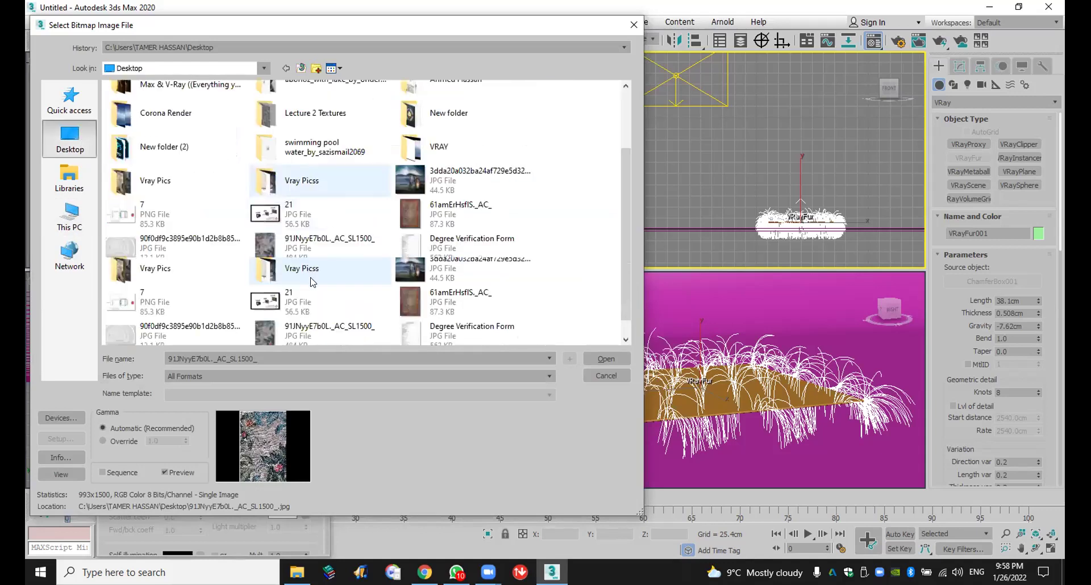
{"action": "double_click", "coordinate": [302, 291]}
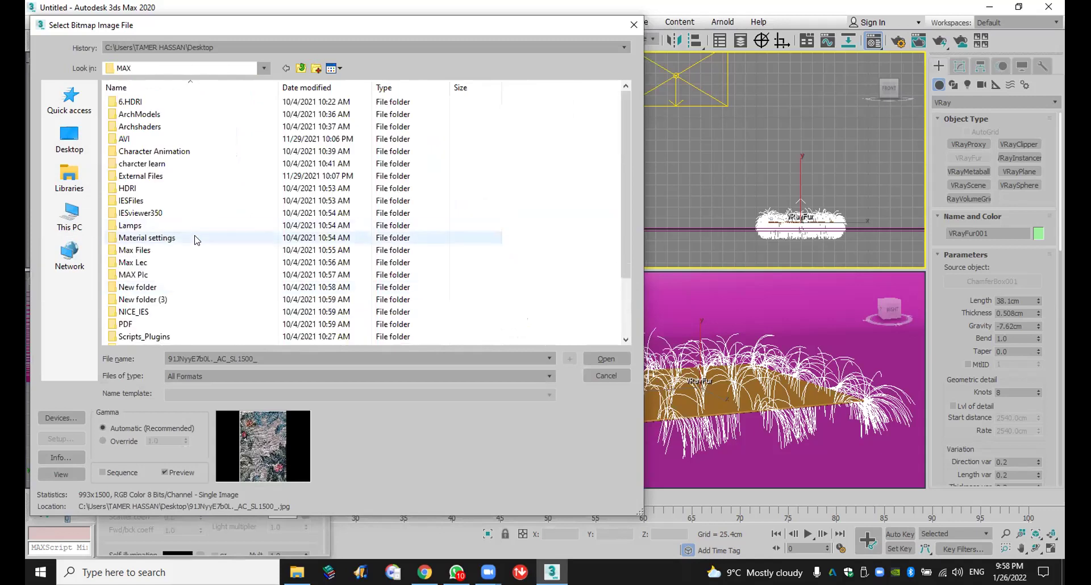
{"action": "double_click", "coordinate": [180, 276]}
{"action": "scroll", "coordinate": [216, 250], "scroll_direction": "down", "scroll_amount": 5}
{"action": "scroll", "coordinate": [233, 250], "scroll_direction": "down", "scroll_amount": 6}
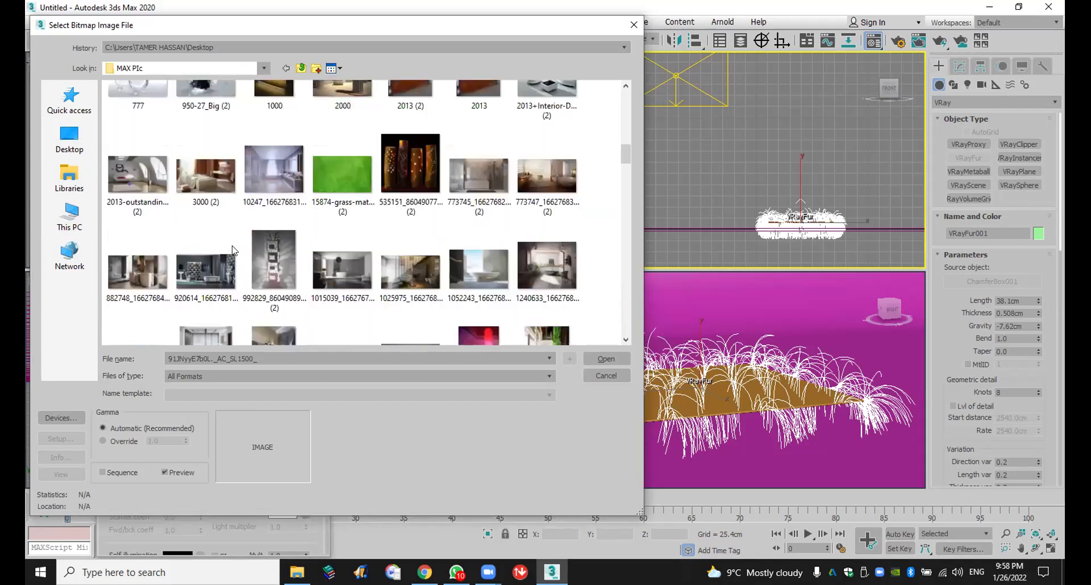
{"action": "scroll", "coordinate": [233, 250], "scroll_direction": "down", "scroll_amount": 10}
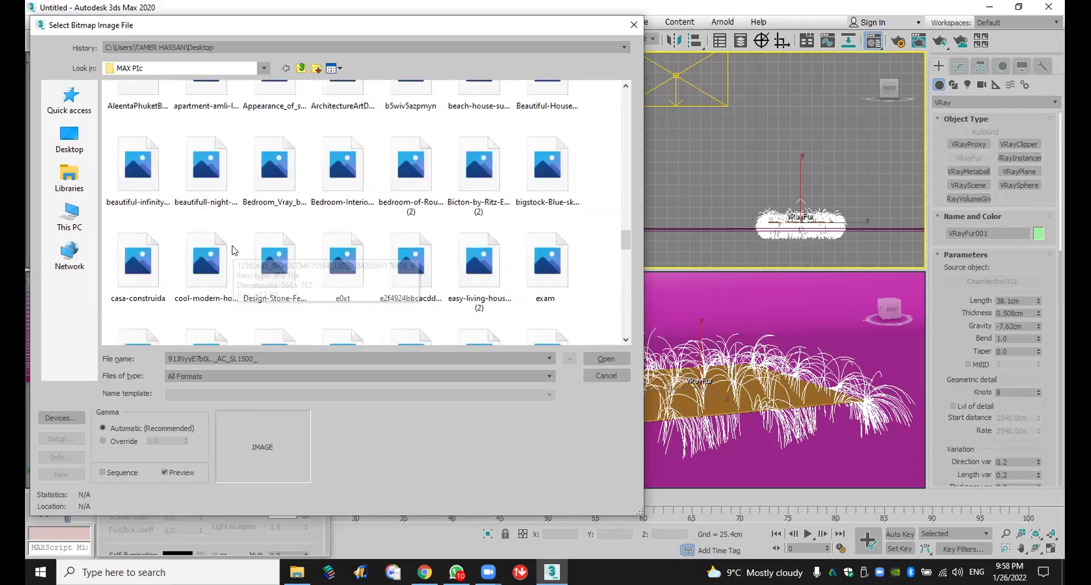
{"action": "scroll", "coordinate": [233, 250], "scroll_direction": "down", "scroll_amount": 4}
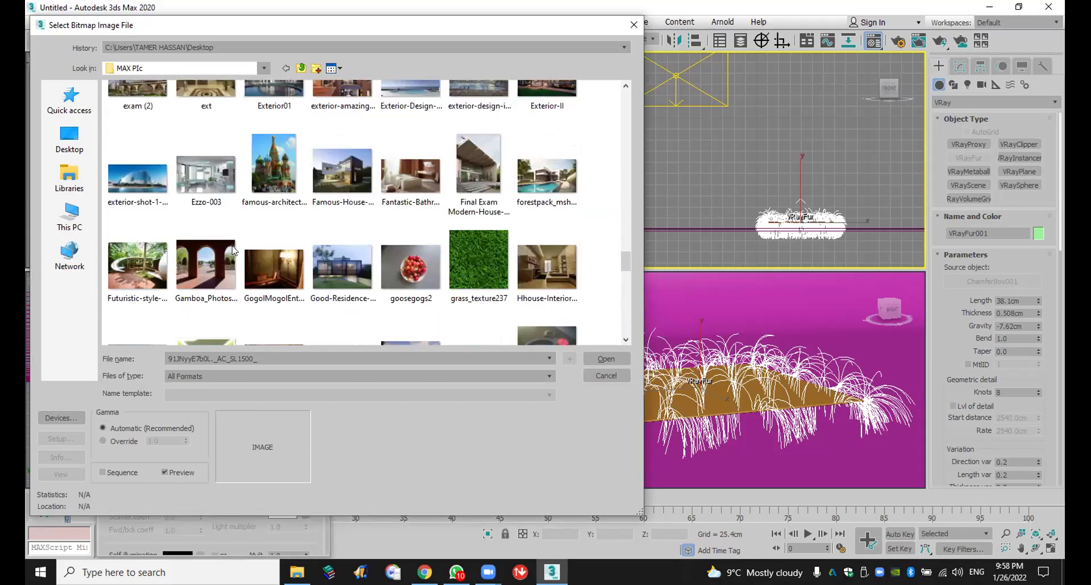
{"action": "scroll", "coordinate": [232, 247], "scroll_direction": "down", "scroll_amount": 2}
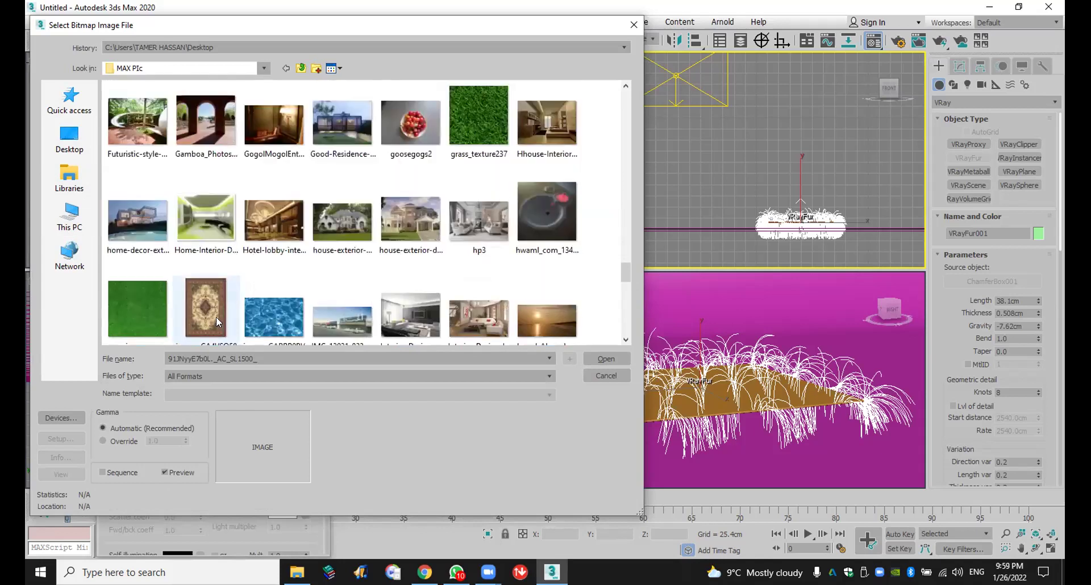
{"action": "left_click", "coordinate": [214, 315]}
{"action": "double_click", "coordinate": [213, 314]}
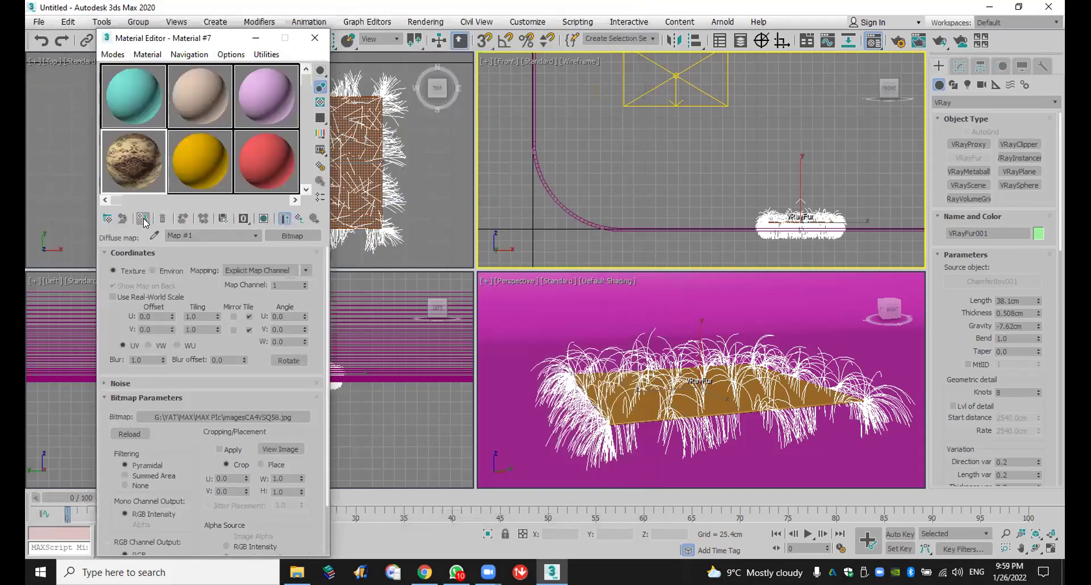
Step: Assign the carpet-textured material to both the VRayFur and the chamfer box, and show its texture in the viewport
{"action": "left_click", "coordinate": [144, 220]}
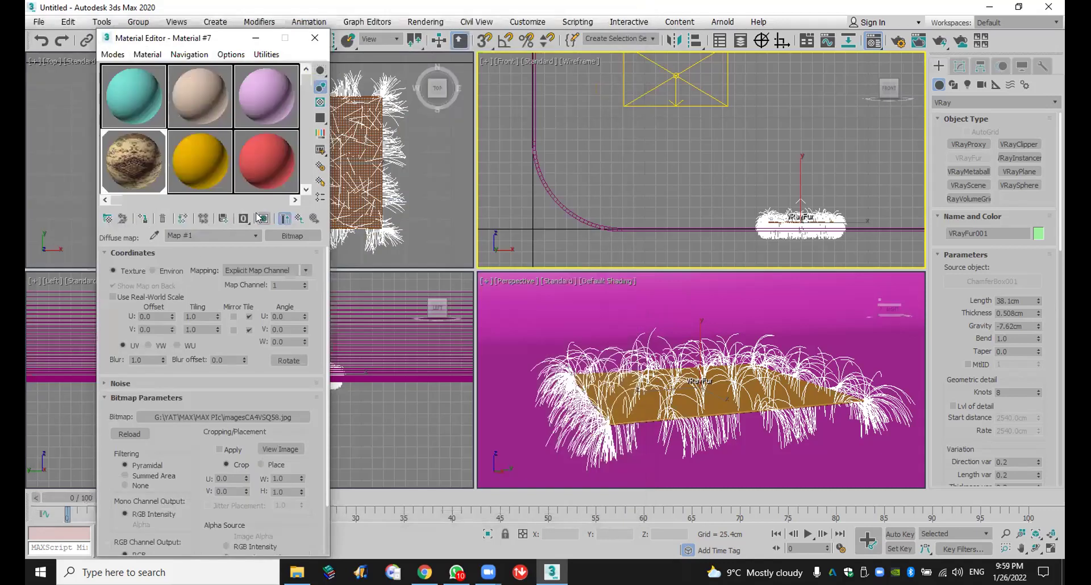
{"action": "left_click", "coordinate": [264, 219]}
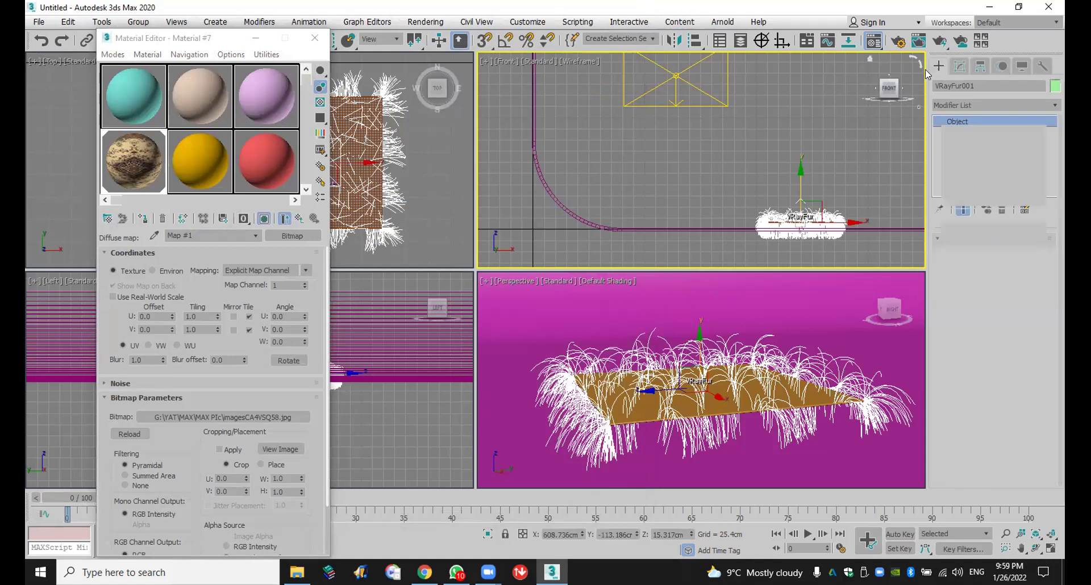
{"action": "left_click", "coordinate": [763, 156]}
{"action": "left_click", "coordinate": [686, 421]}
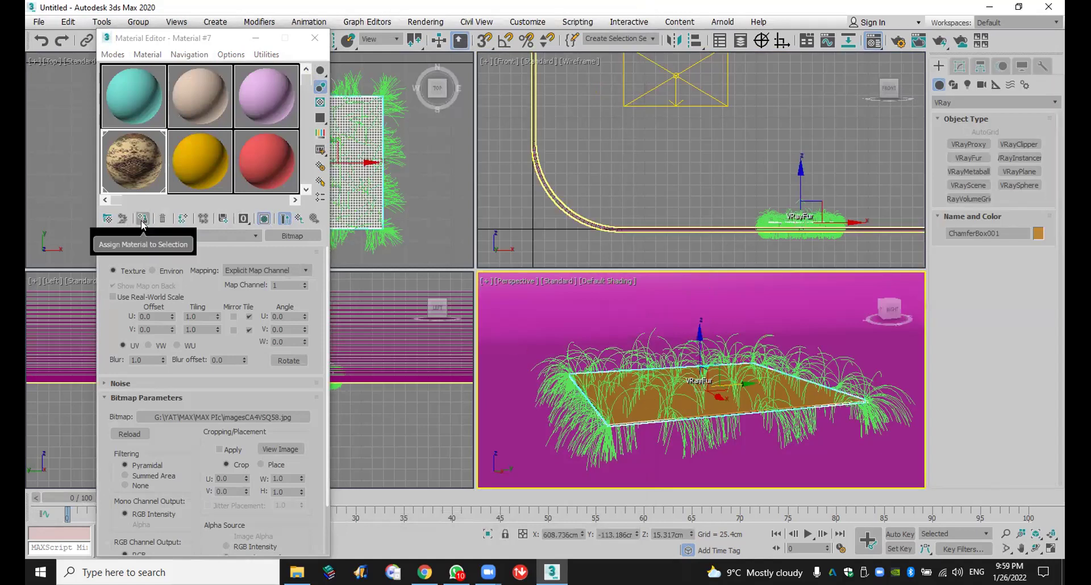
{"action": "left_click", "coordinate": [123, 219]}
{"action": "left_click", "coordinate": [314, 38]}
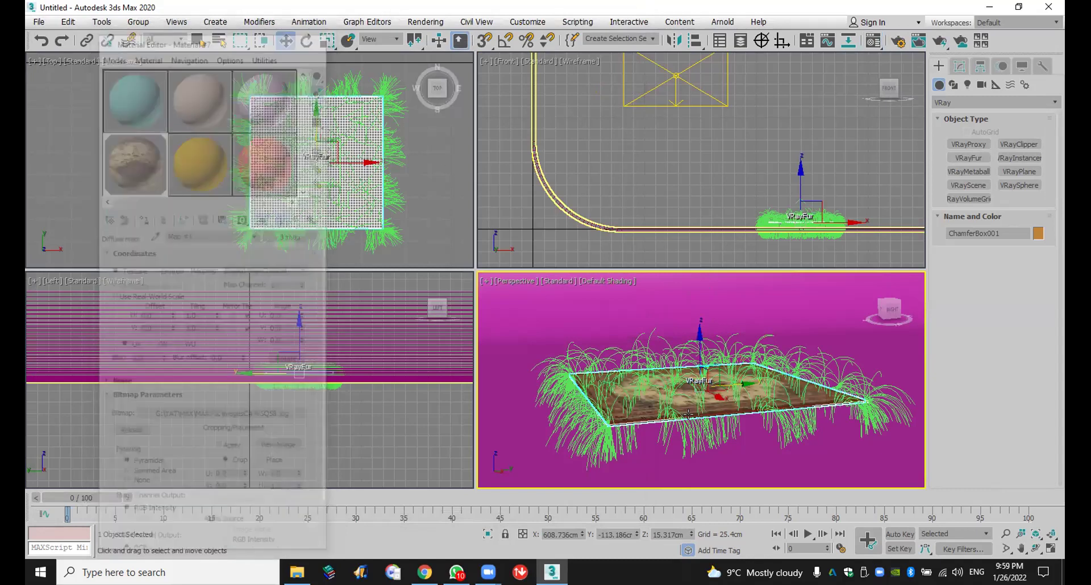
Step: Change the curved backdrop's object colour to grey
{"action": "left_click", "coordinate": [728, 294]}
{"action": "left_click", "coordinate": [1038, 233]}
{"action": "left_click", "coordinate": [427, 230]}
{"action": "left_click", "coordinate": [610, 356]}
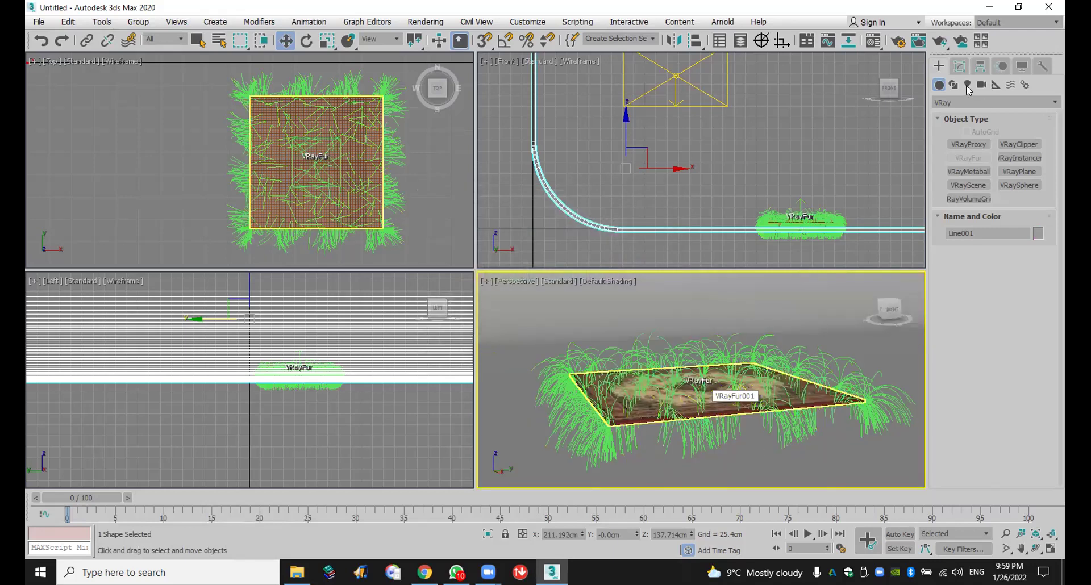
Step: In the render setup, switch the image sampler to Bucket and set its max subdivs to 10
{"action": "left_click", "coordinate": [428, 22]}
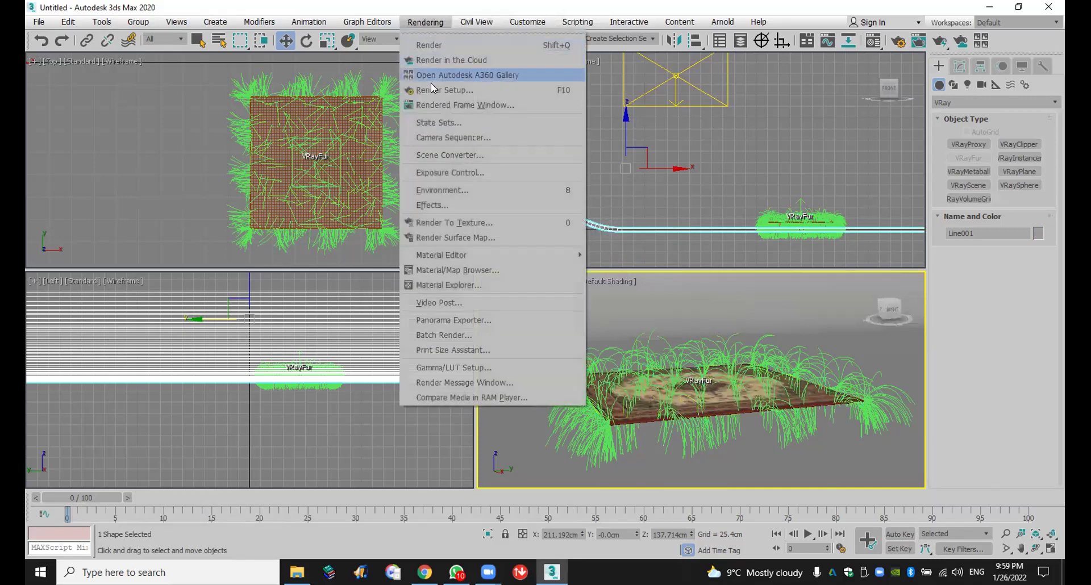
{"action": "left_click", "coordinate": [461, 91]}
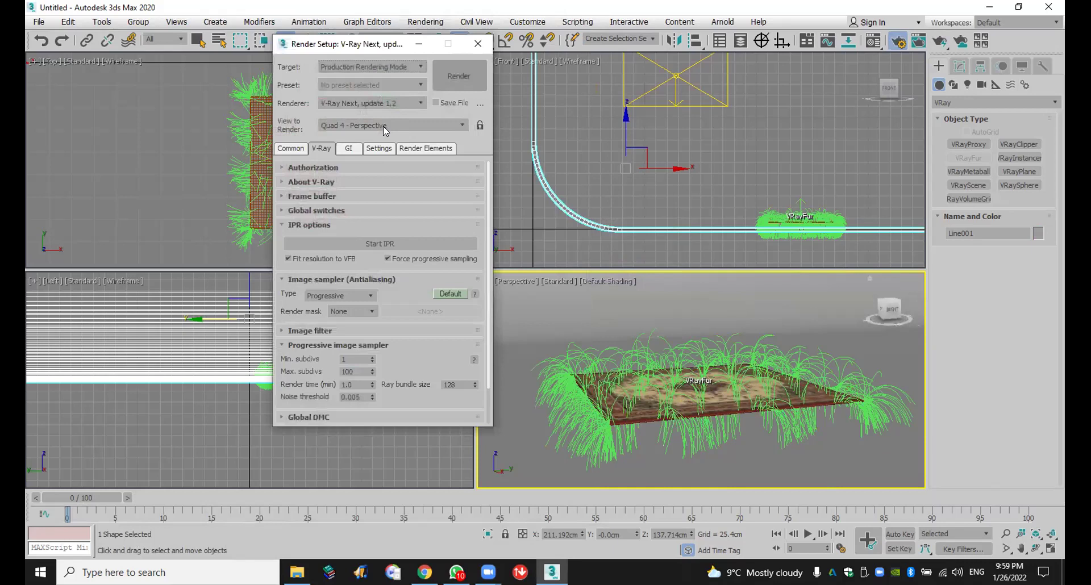
{"action": "left_click", "coordinate": [291, 149]}
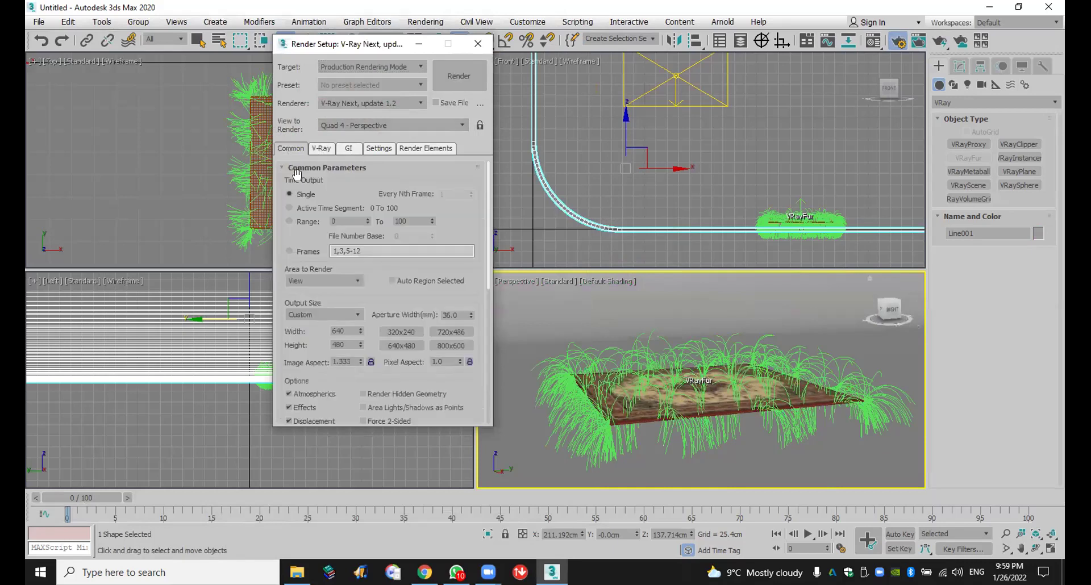
{"action": "left_click", "coordinate": [339, 314]}
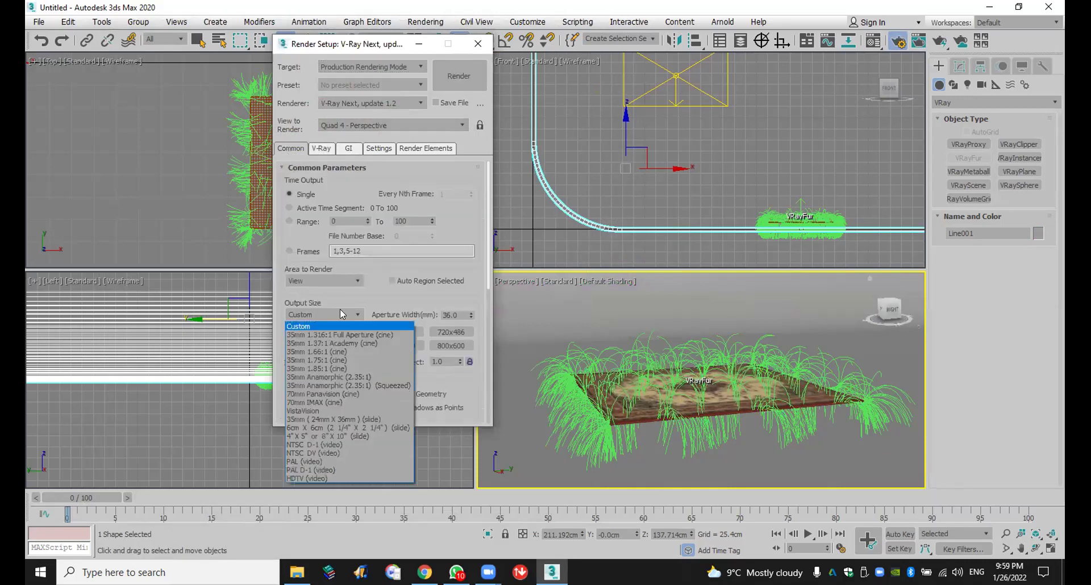
{"action": "left_click", "coordinate": [323, 316]}
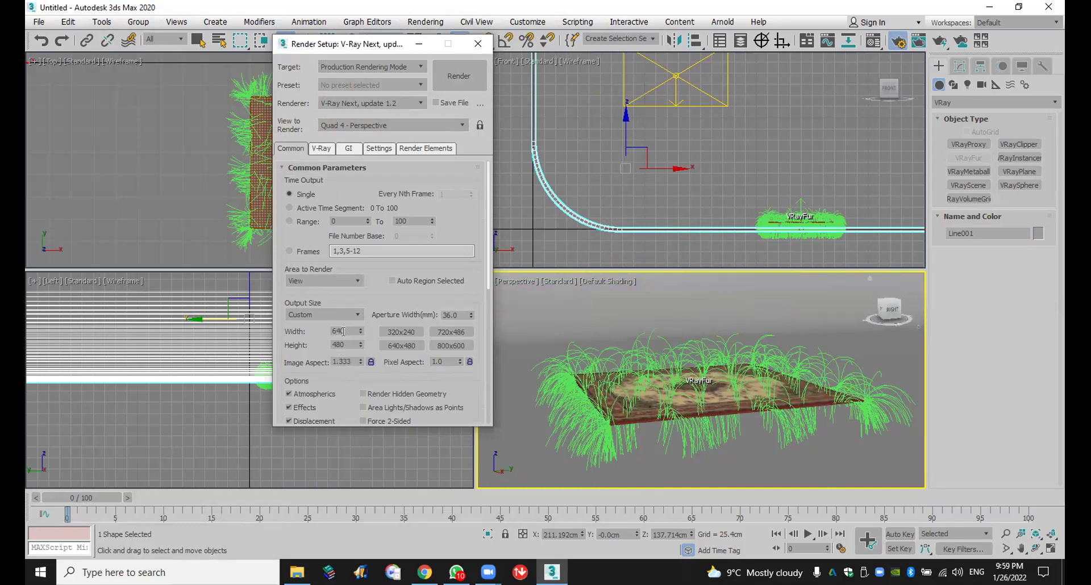
{"action": "left_click", "coordinate": [322, 149]}
{"action": "left_click", "coordinate": [343, 300]}
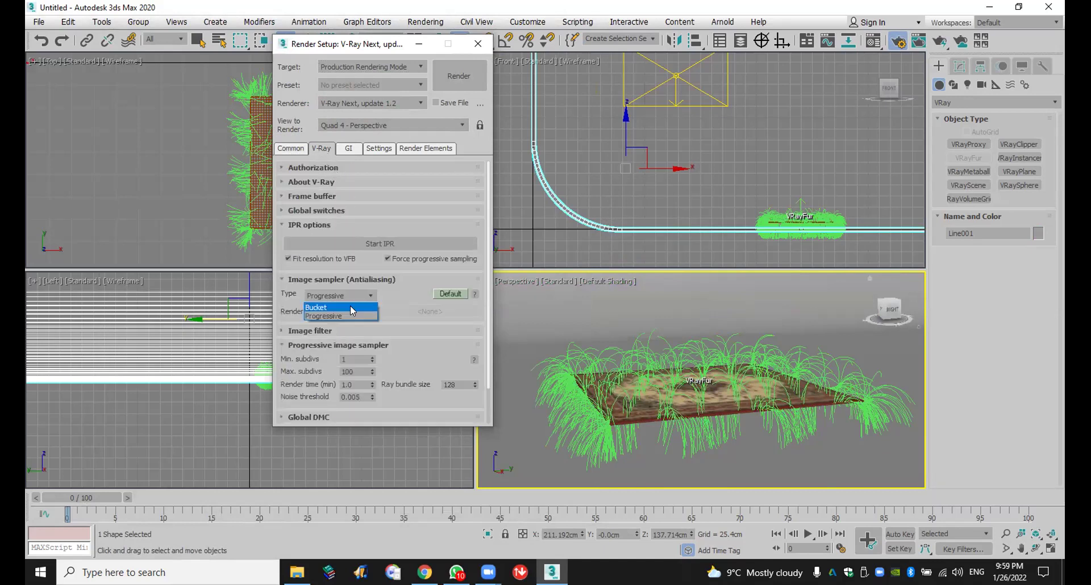
{"action": "left_click", "coordinate": [348, 308]}
{"action": "double_click", "coordinate": [354, 372]}
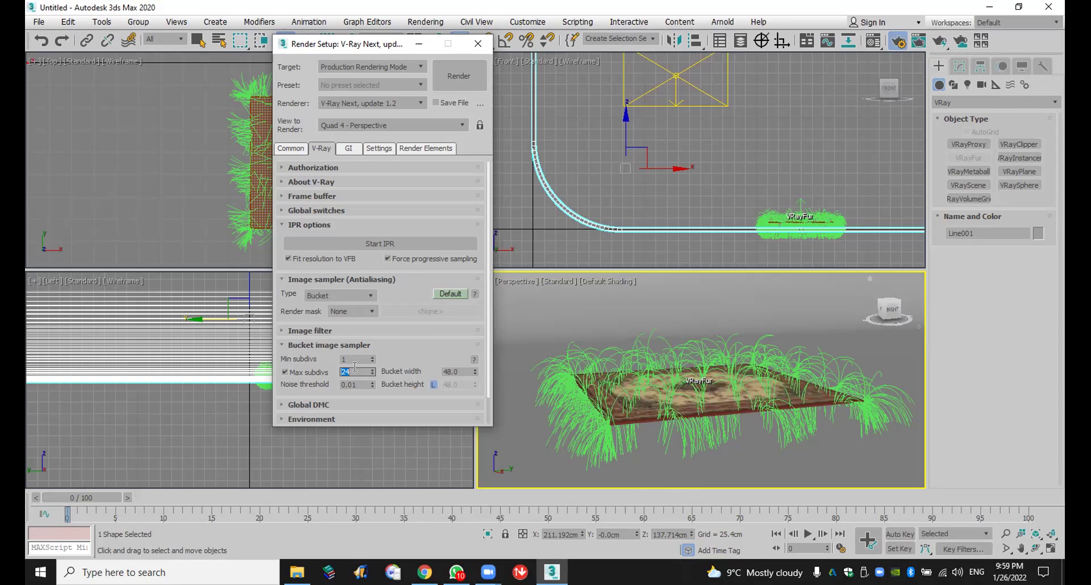
{"action": "type", "text": "10"}
{"action": "key", "text": "Return"}
Step: Set the primary GI engine to Irradiance map with the Very low preset
{"action": "left_click", "coordinate": [349, 149]}
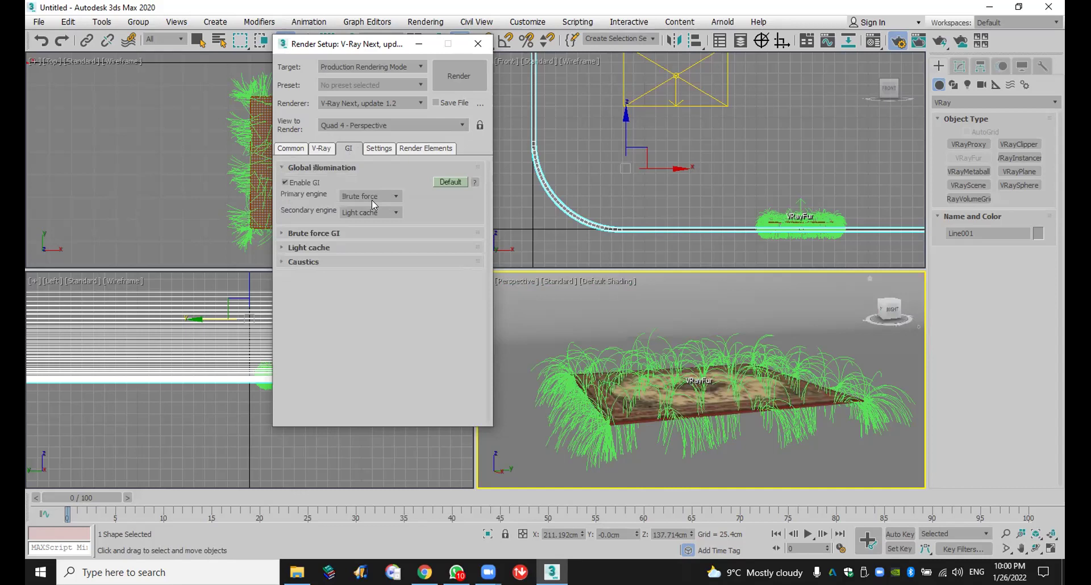
{"action": "left_click", "coordinate": [371, 196]}
{"action": "left_click", "coordinate": [371, 207]}
{"action": "left_click", "coordinate": [374, 233]}
{"action": "left_click", "coordinate": [378, 249]}
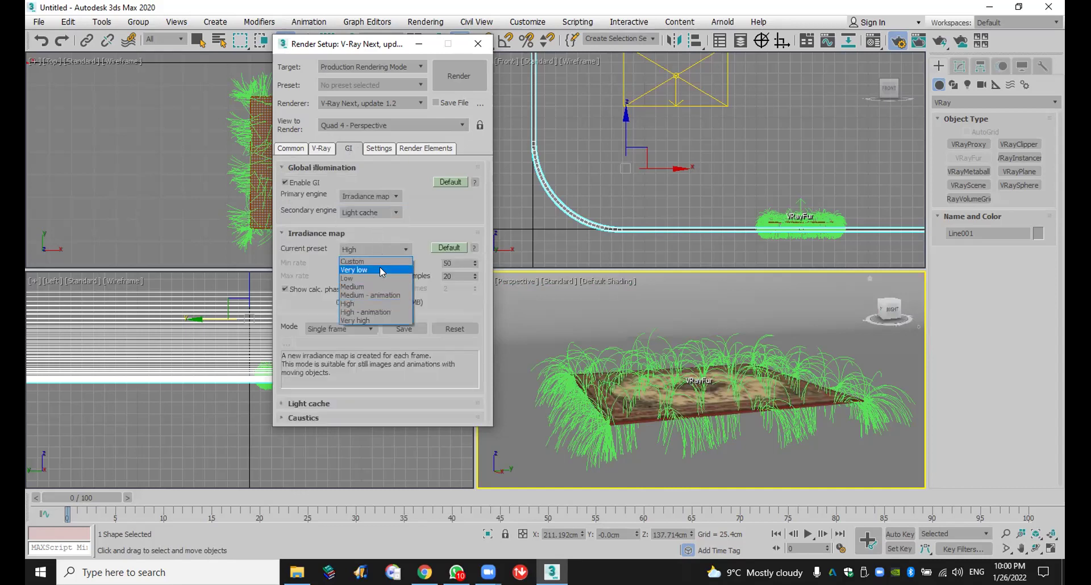
{"action": "left_click", "coordinate": [380, 271]}
Step: Set the light cache subdivs to 400 and close the render setup
{"action": "left_click", "coordinate": [345, 404]}
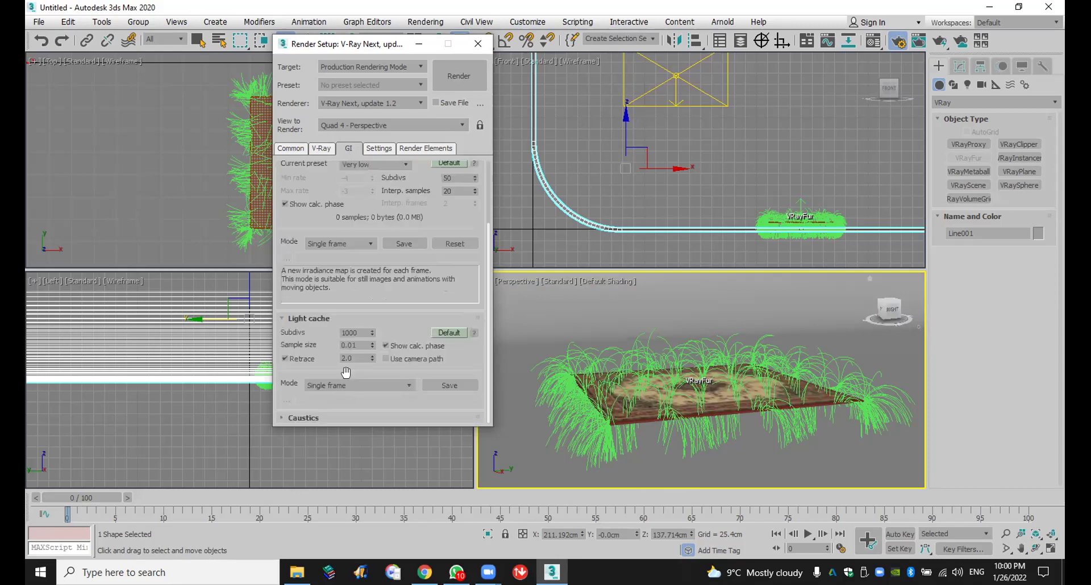
{"action": "double_click", "coordinate": [357, 332]}
{"action": "type", "text": "400"}
{"action": "key", "text": "Return"}
{"action": "left_click", "coordinate": [477, 46]}
Step: Render the Perspective view from a lower angle with the carpet centred in the frame
{"action": "key", "text": "ctrl+r"}
{"action": "left_click_drag", "start_coordinate": [687, 391], "coordinate": [743, 404]}
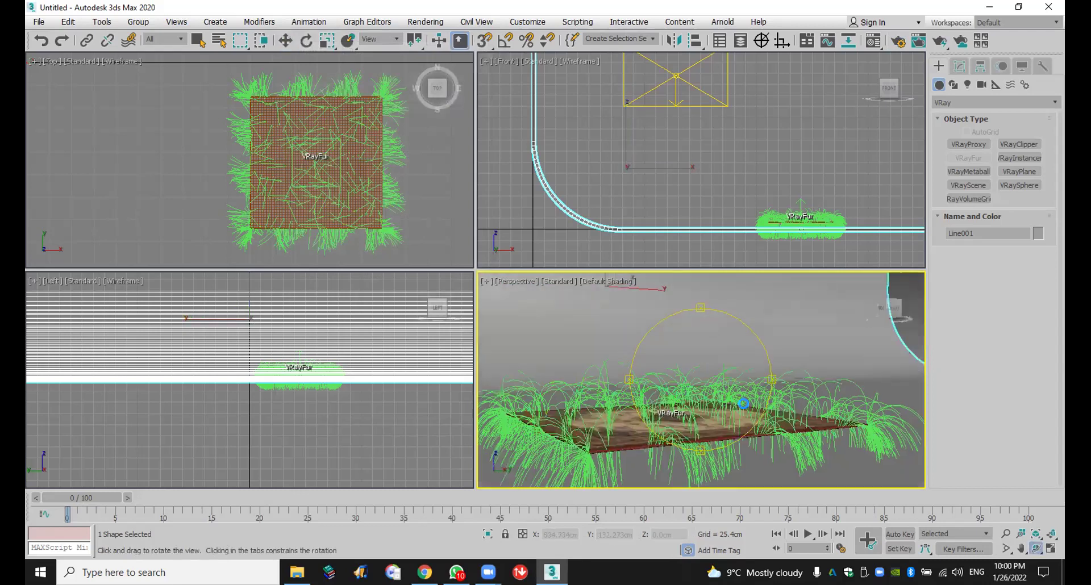
{"action": "left_click", "coordinate": [1021, 548]}
{"action": "left_click_drag", "start_coordinate": [762, 459], "coordinate": [799, 433]}
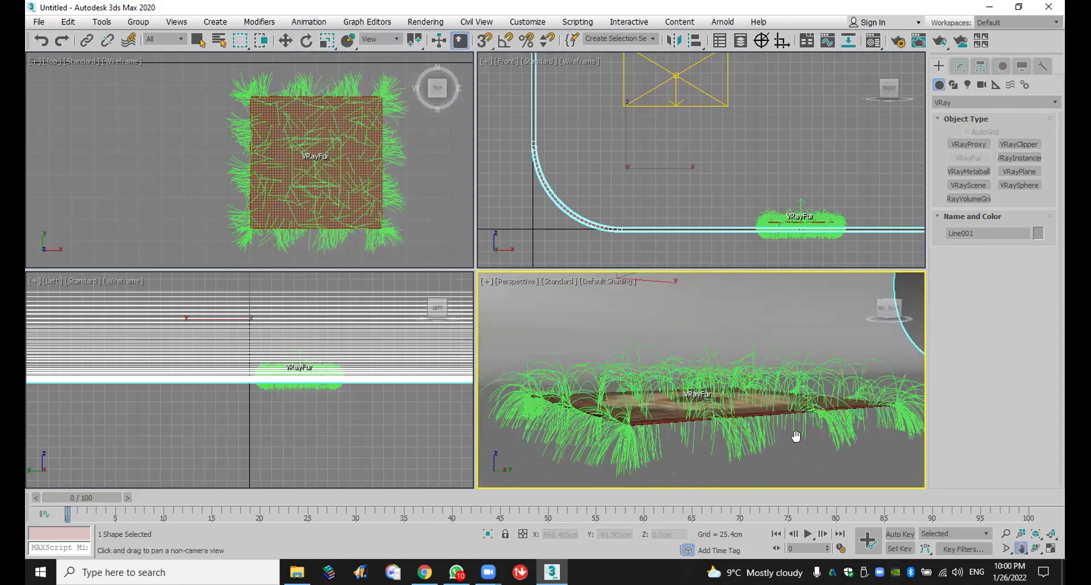
{"action": "left_click", "coordinate": [941, 41]}
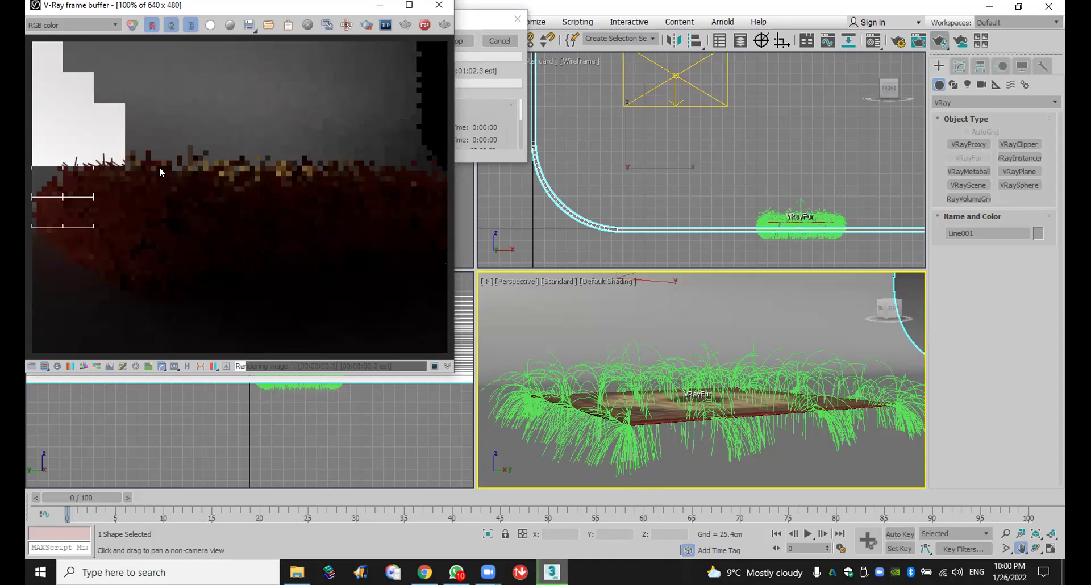
Step: Inspect the long-fur carpet in the running test render and close the frame buffer
{"action": "scroll", "coordinate": [159, 166], "scroll_direction": "down", "scroll_amount": 1}
{"action": "scroll", "coordinate": [159, 171], "scroll_direction": "up", "scroll_amount": 1}
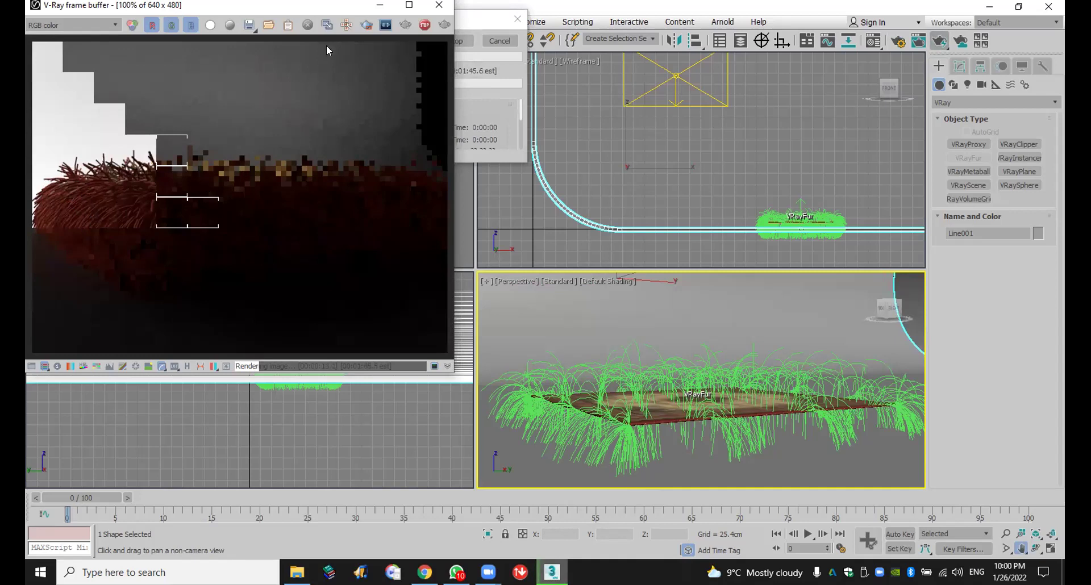
{"action": "left_click", "coordinate": [439, 6]}
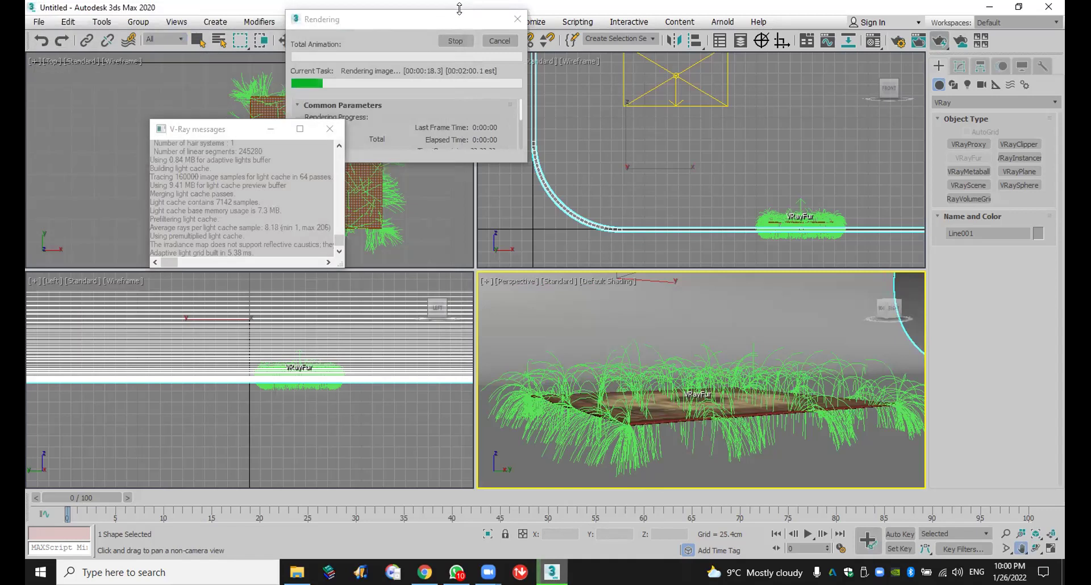
Step: Select the carpet's VRayFur and set its length to 3 cm and thickness to 0.2 cm
{"action": "left_click", "coordinate": [793, 238]}
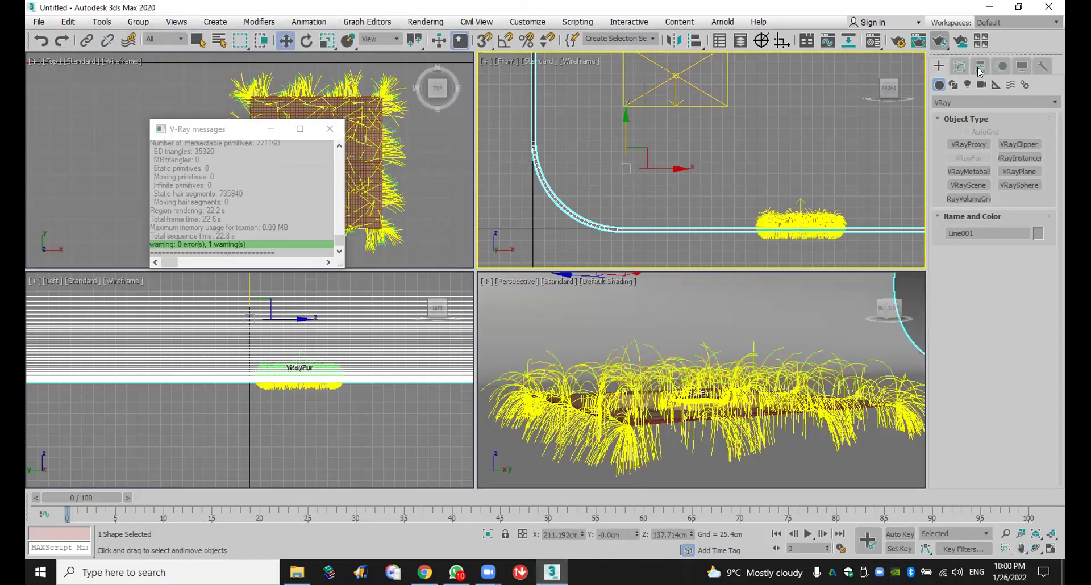
{"action": "left_click", "coordinate": [960, 66]}
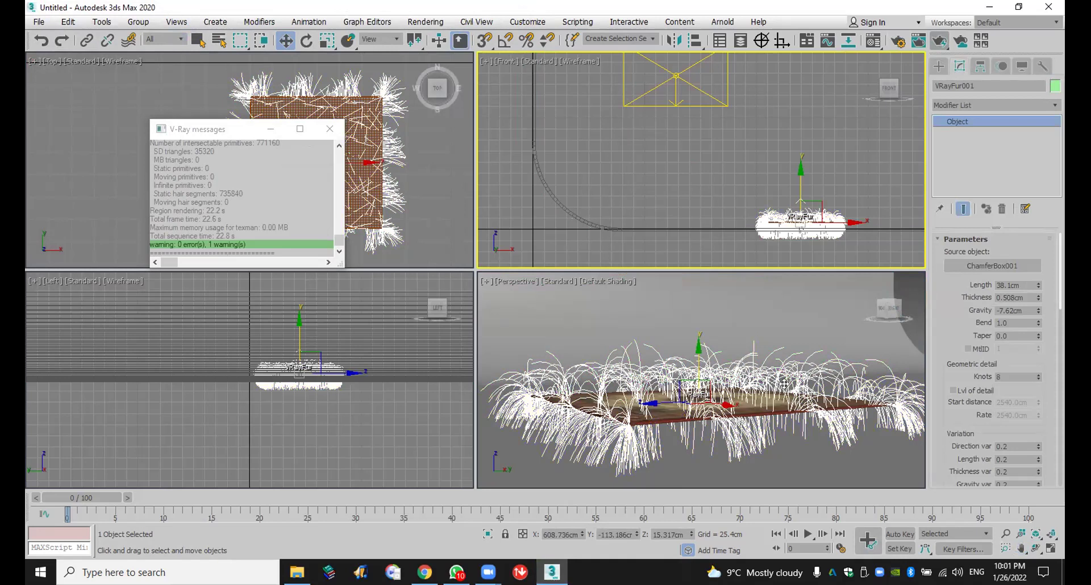
{"action": "double_click", "coordinate": [1018, 284]}
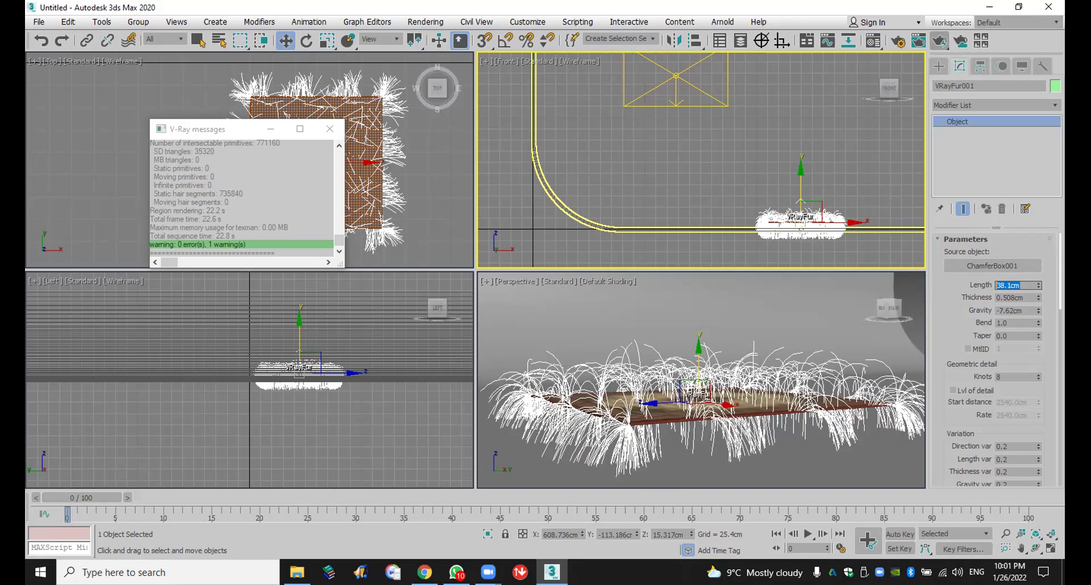
{"action": "type", "text": "3"}
{"action": "key", "text": "Return"}
{"action": "double_click", "coordinate": [1007, 296]}
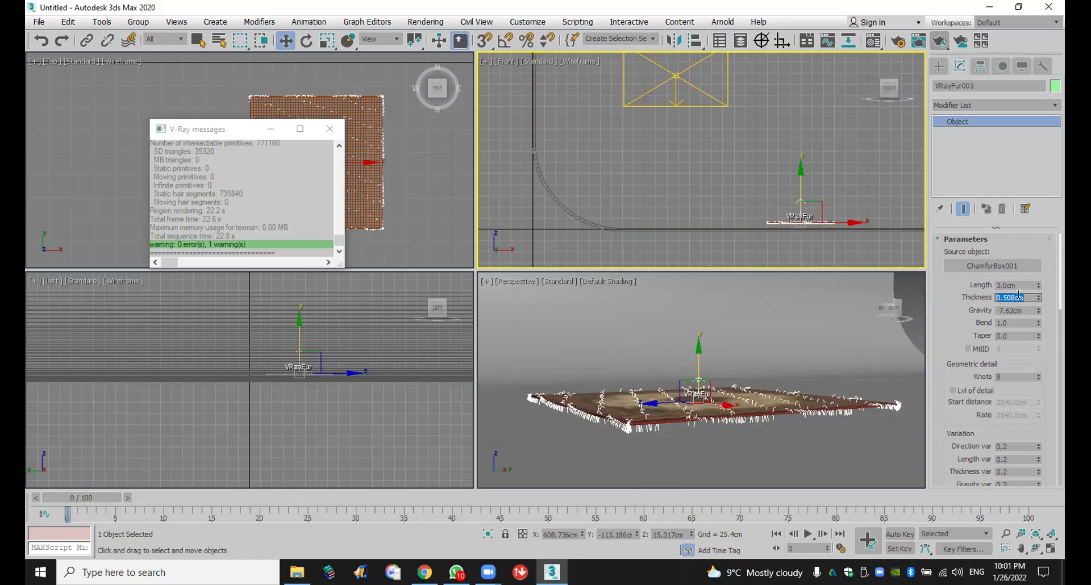
{"action": "type", "text": "."}
{"action": "key", "text": "Return"}
Step: Test-render the short-fur carpet from a higher Perspective angle, inspect the pile up close, and cancel the render
{"action": "double_click", "coordinate": [1022, 309]}
{"action": "left_click", "coordinate": [1035, 548]}
{"action": "left_click_drag", "start_coordinate": [685, 369], "coordinate": [686, 403]}
{"action": "left_click", "coordinate": [941, 41]}
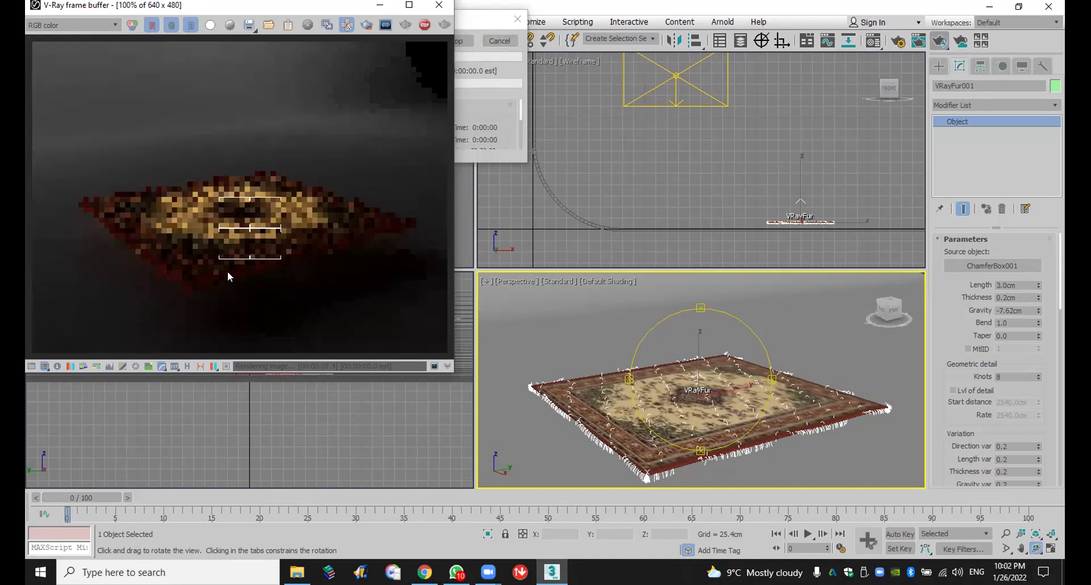
{"action": "scroll", "coordinate": [227, 271], "scroll_direction": "up", "scroll_amount": 1}
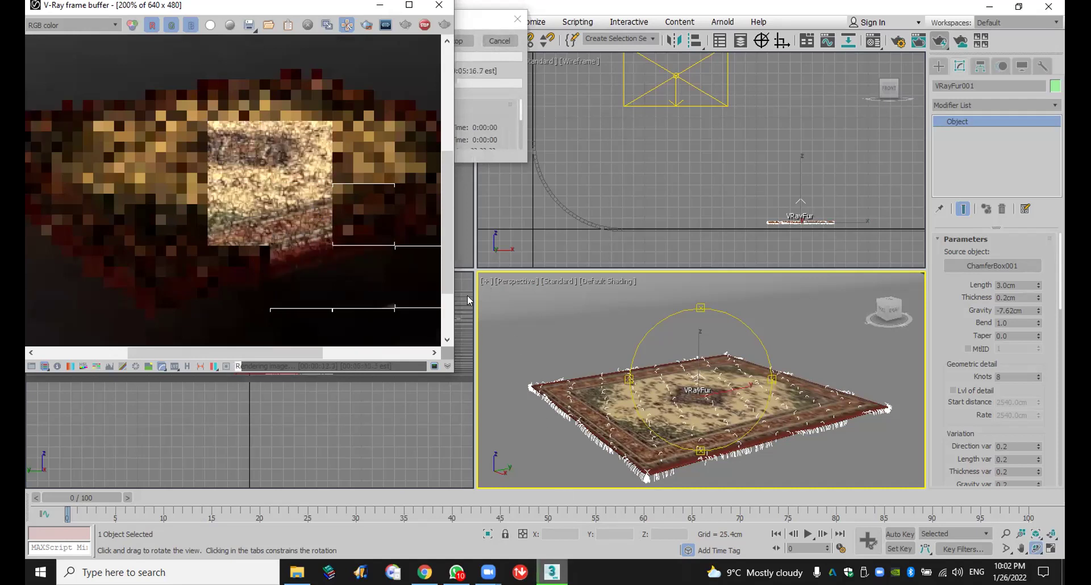
{"action": "scroll", "coordinate": [295, 226], "scroll_direction": "up", "scroll_amount": 2}
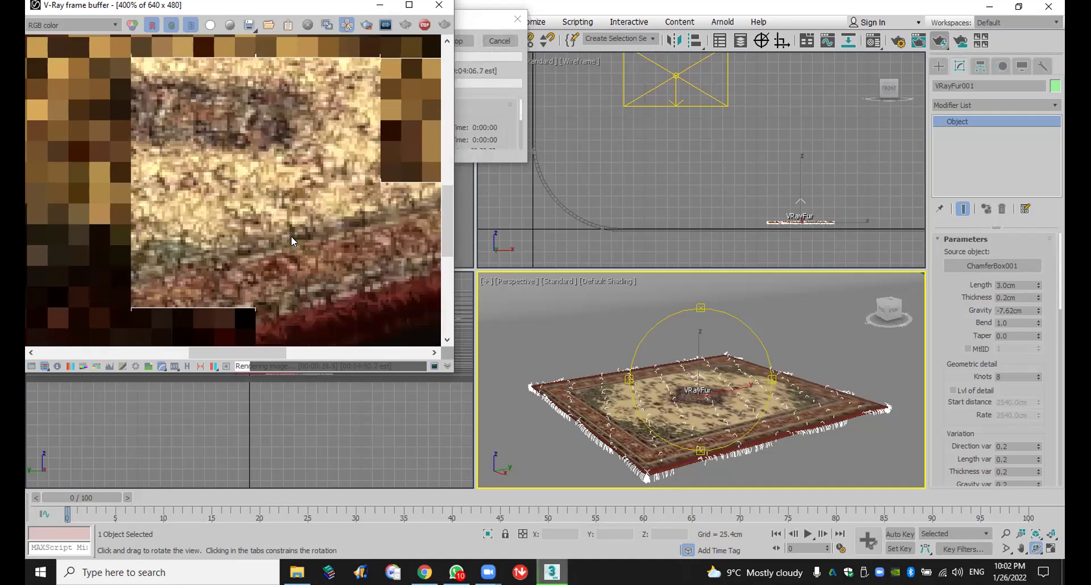
{"action": "left_click", "coordinate": [500, 40]}
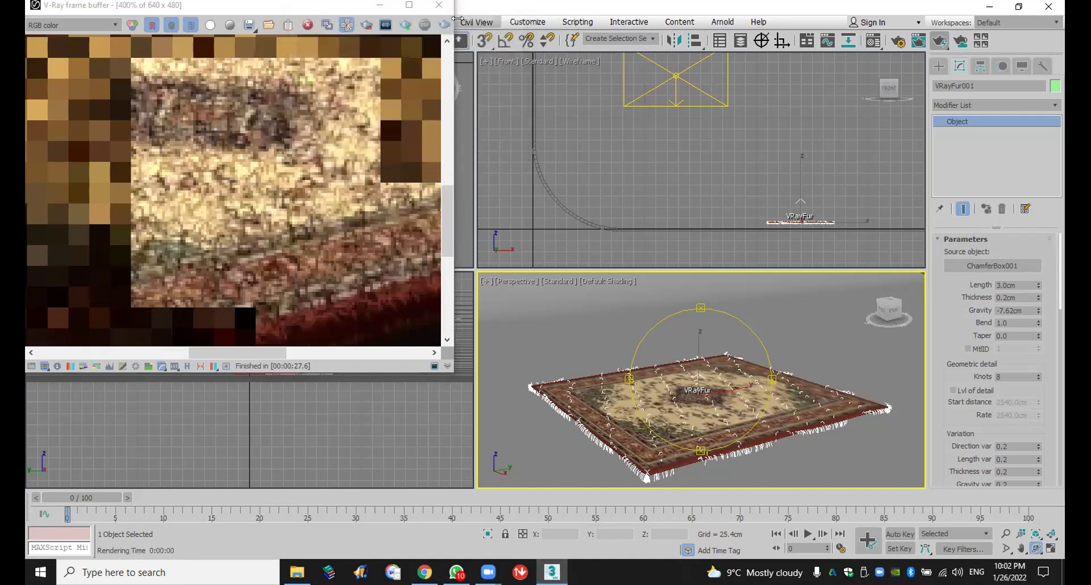
{"action": "left_click", "coordinate": [439, 5]}
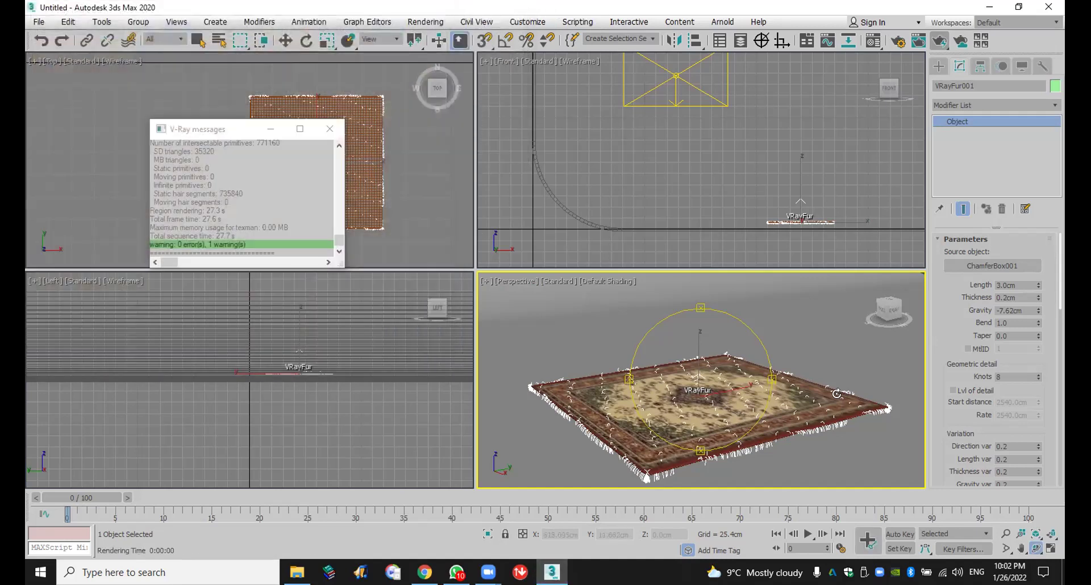
Step: Select the carpet's chamfer box and set both its length and width segments to 200
{"action": "key", "text": "w"}
{"action": "left_click", "coordinate": [829, 415]}
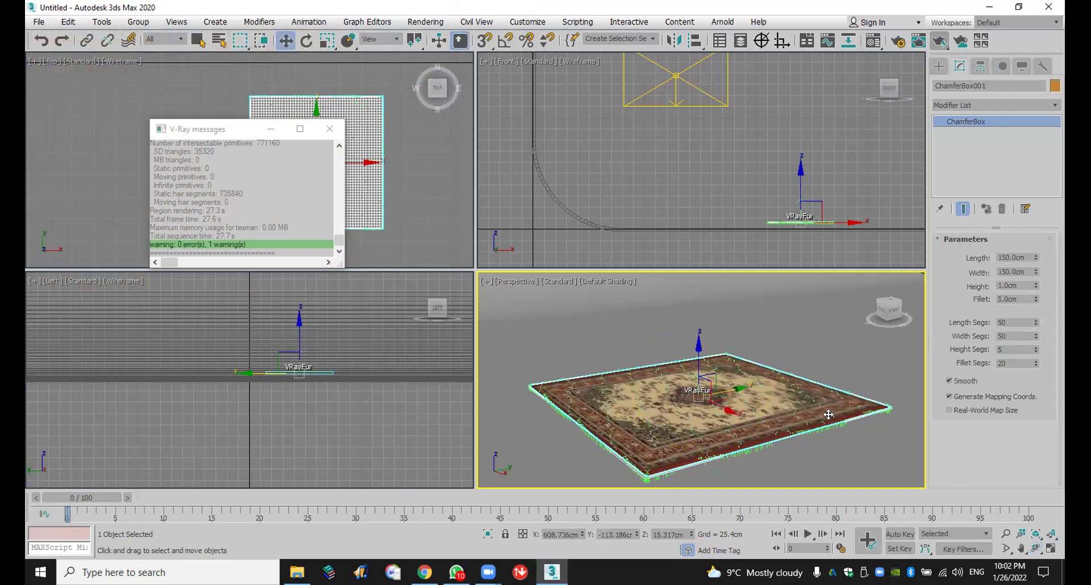
{"action": "double_click", "coordinate": [1016, 326]}
{"action": "type", "text": "25"}
{"action": "key", "text": "Return"}
{"action": "type", "text": "250"}
{"action": "key", "text": "Return"}
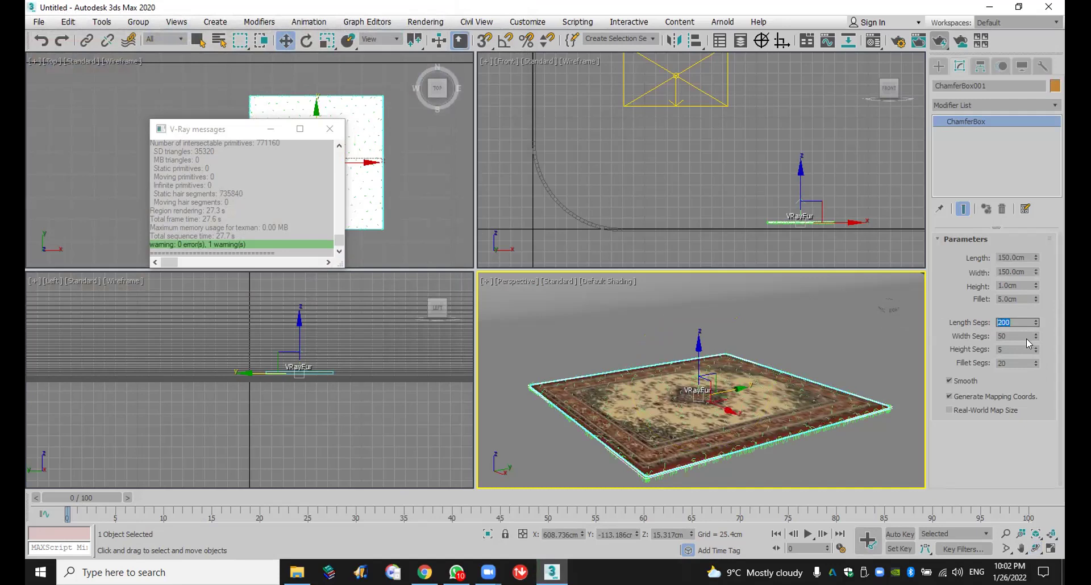
{"action": "key", "text": "Tab"}
{"action": "type", "text": "2"}
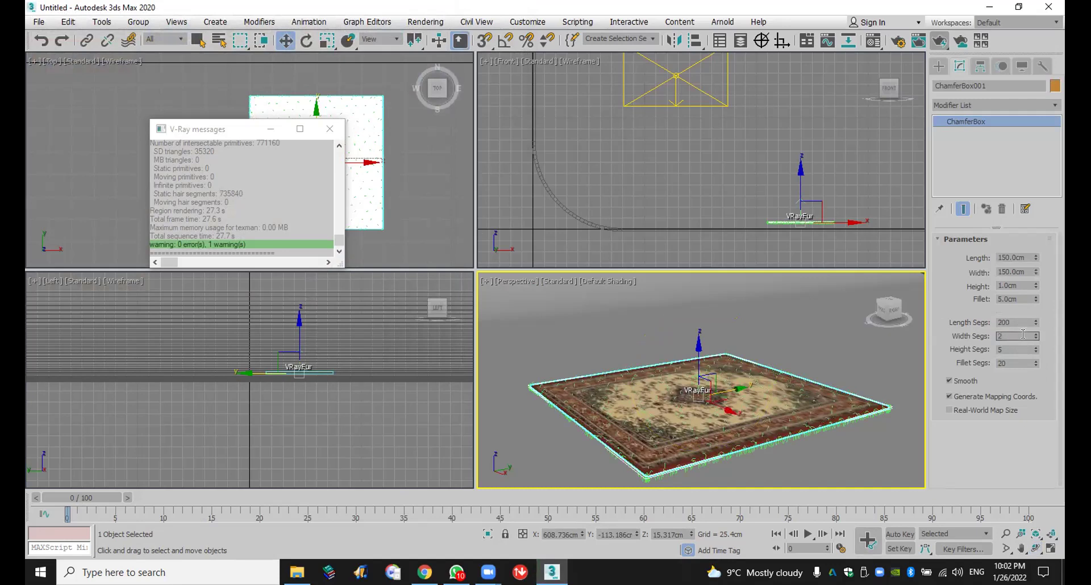
{"action": "type", "text": "00"}
{"action": "key", "text": "Return"}
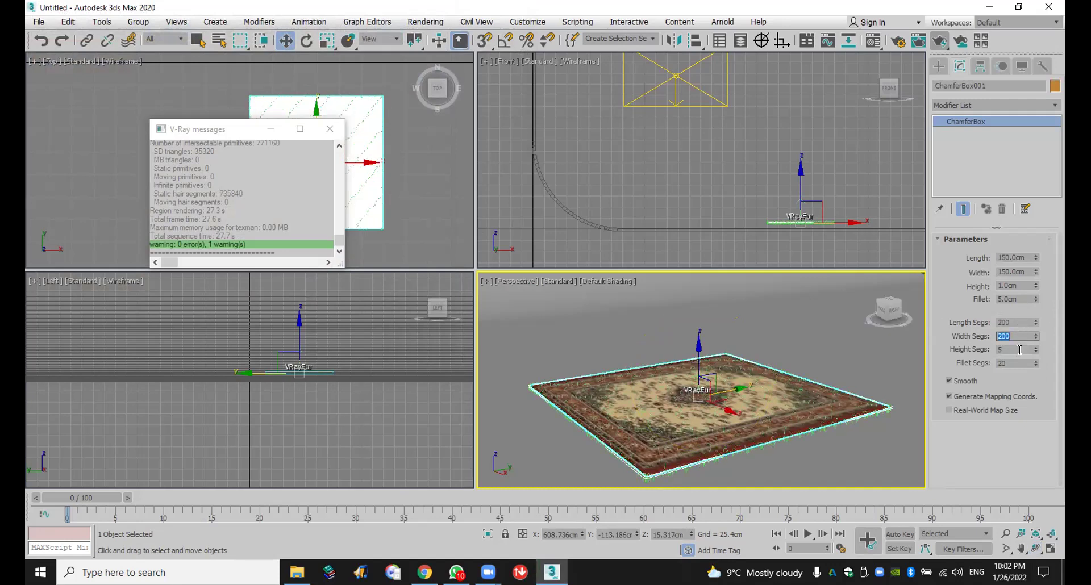
Step: Set the chamfer box's height segments to 20 and fillet segments to 25
{"action": "double_click", "coordinate": [1020, 350]}
{"action": "type", "text": "20"}
{"action": "key", "text": "Return"}
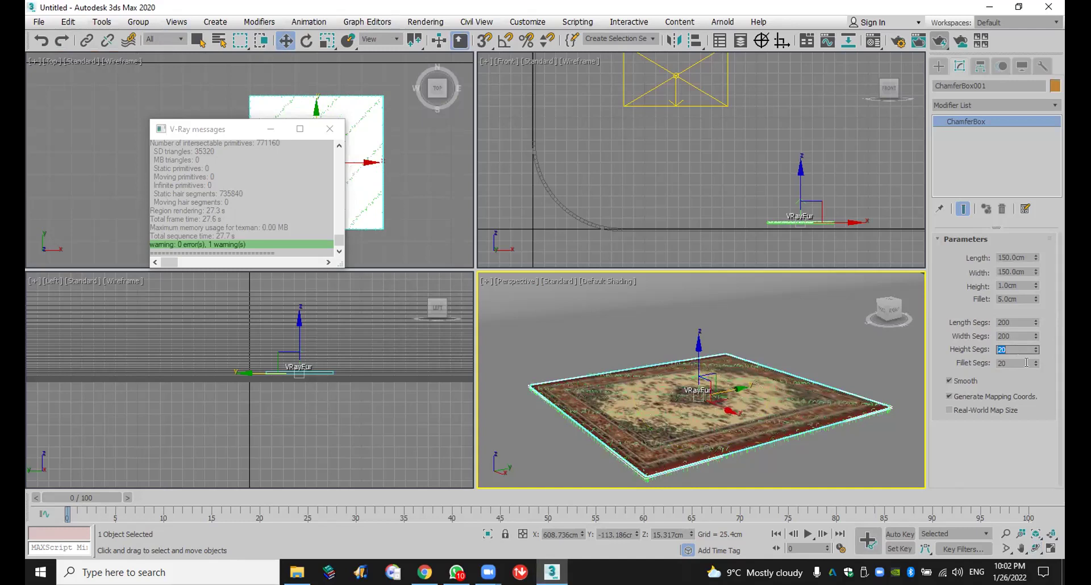
{"action": "key", "text": "Tab"}
{"action": "type", "text": "25"}
{"action": "key", "text": "Return"}
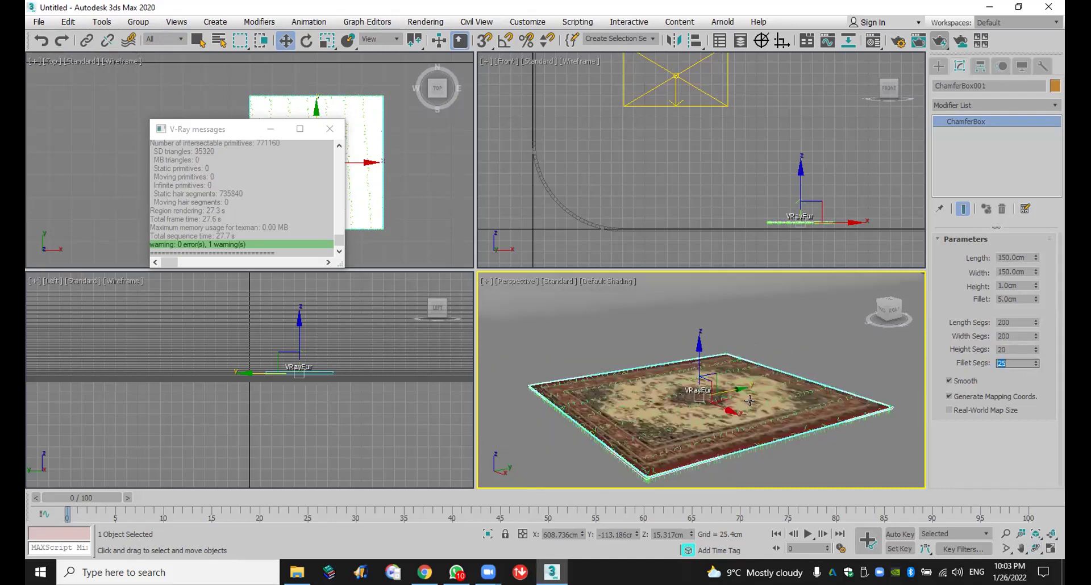
Step: Test-render the Perspective view, inspect the denser fur at several magnifications, and close the frame buffer
{"action": "left_click", "coordinate": [941, 44]}
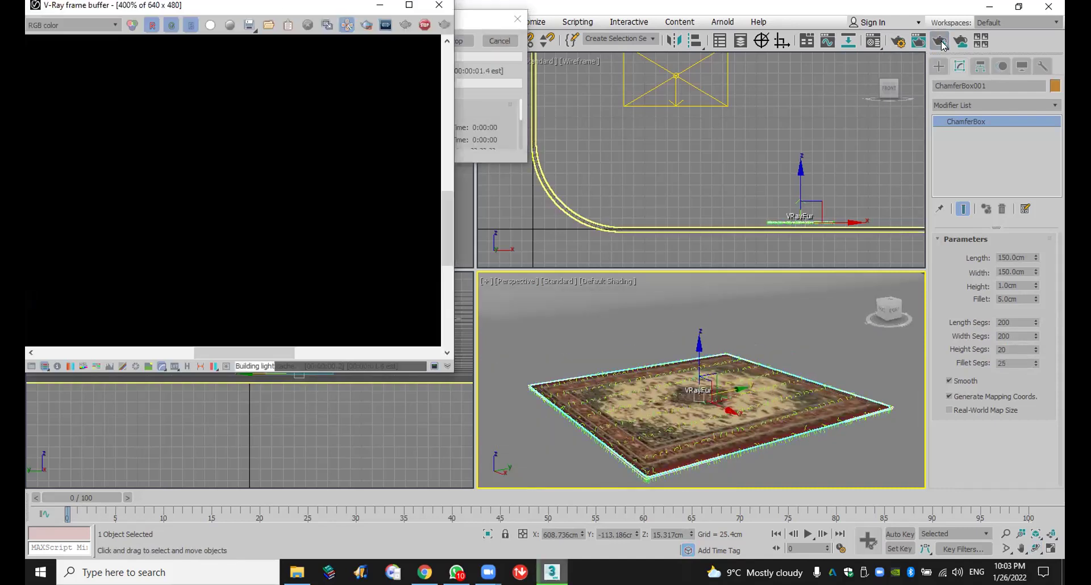
{"action": "scroll", "coordinate": [317, 157], "scroll_direction": "down", "scroll_amount": 1}
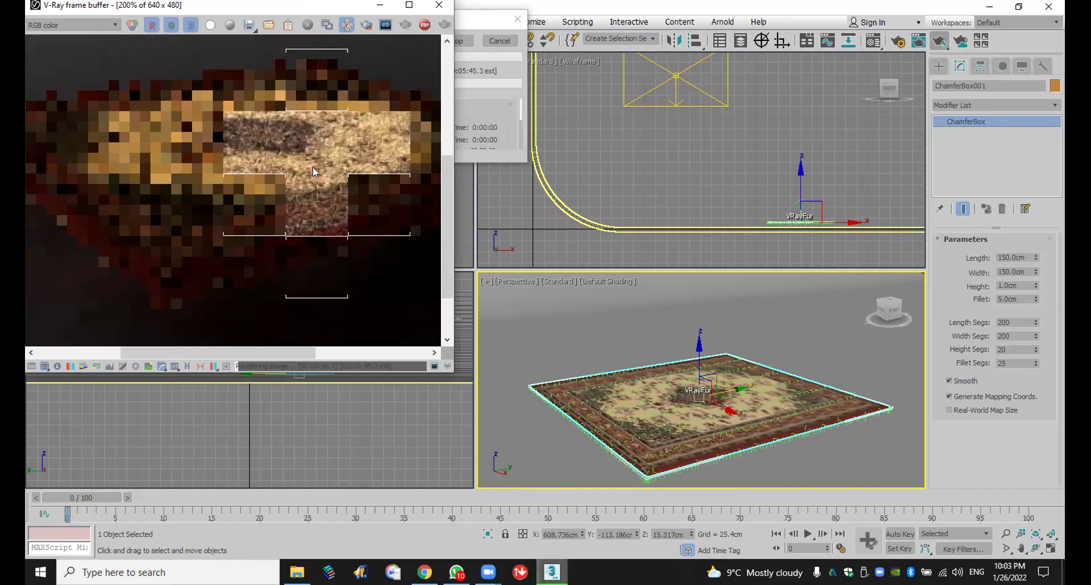
{"action": "scroll", "coordinate": [308, 171], "scroll_direction": "up", "scroll_amount": 1}
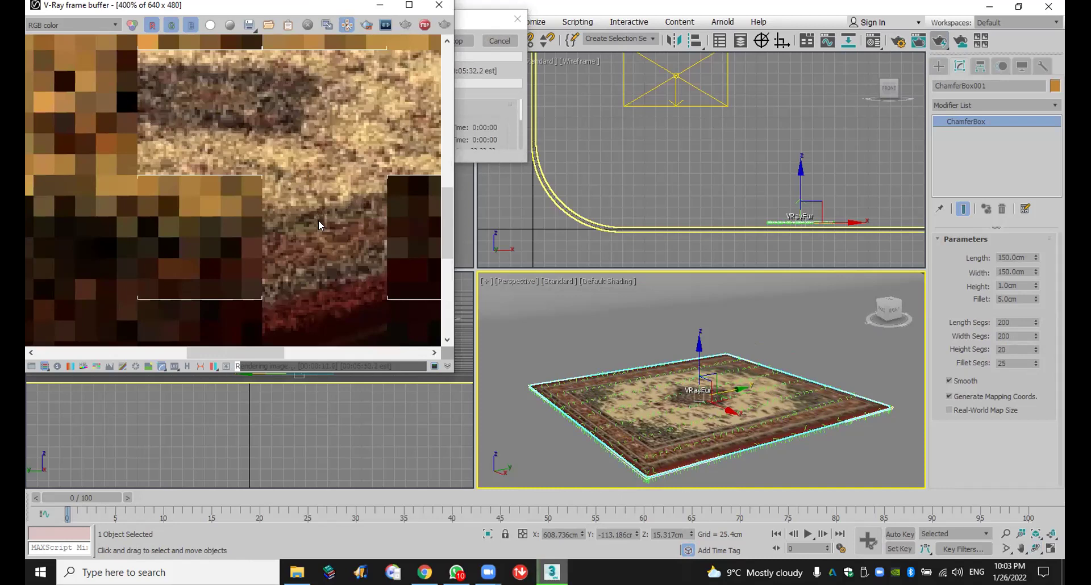
{"action": "scroll", "coordinate": [323, 221], "scroll_direction": "down", "scroll_amount": 1}
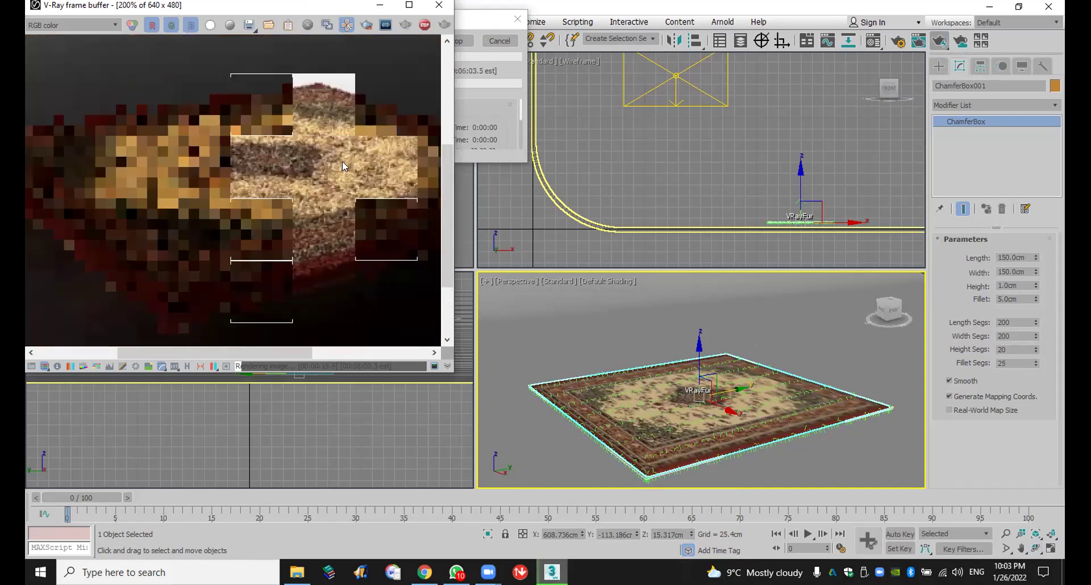
{"action": "scroll", "coordinate": [331, 169], "scroll_direction": "down", "scroll_amount": 1}
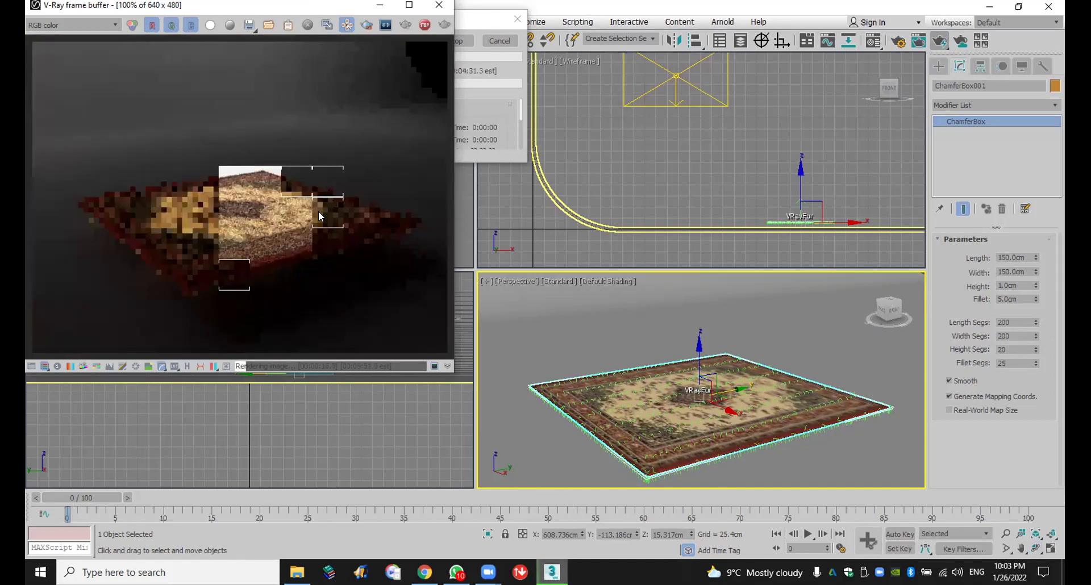
{"action": "scroll", "coordinate": [319, 211], "scroll_direction": "up", "scroll_amount": 1}
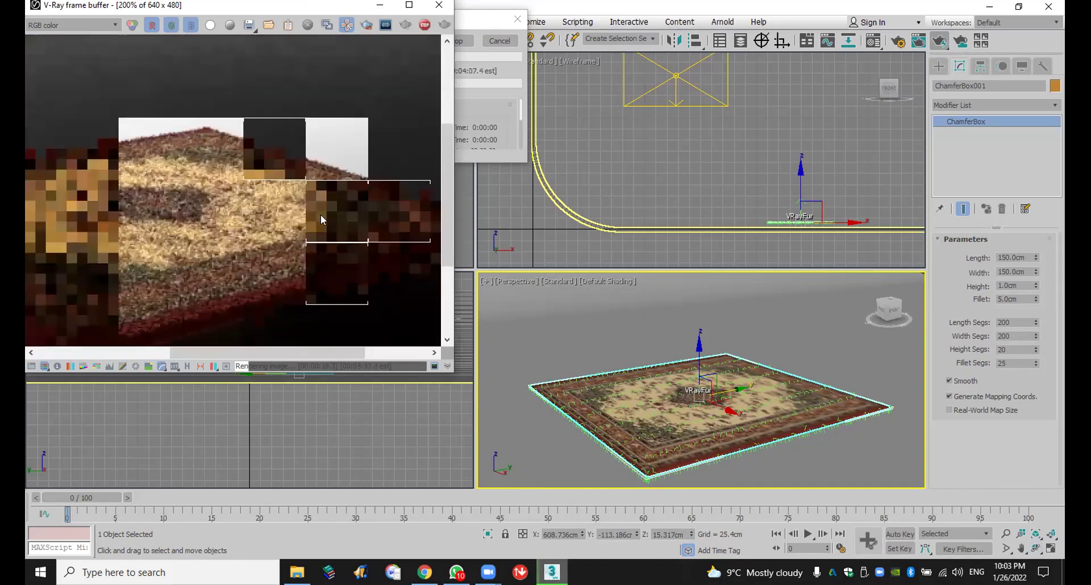
{"action": "scroll", "coordinate": [321, 213], "scroll_direction": "down", "scroll_amount": 1}
{"action": "left_click", "coordinate": [439, 5]}
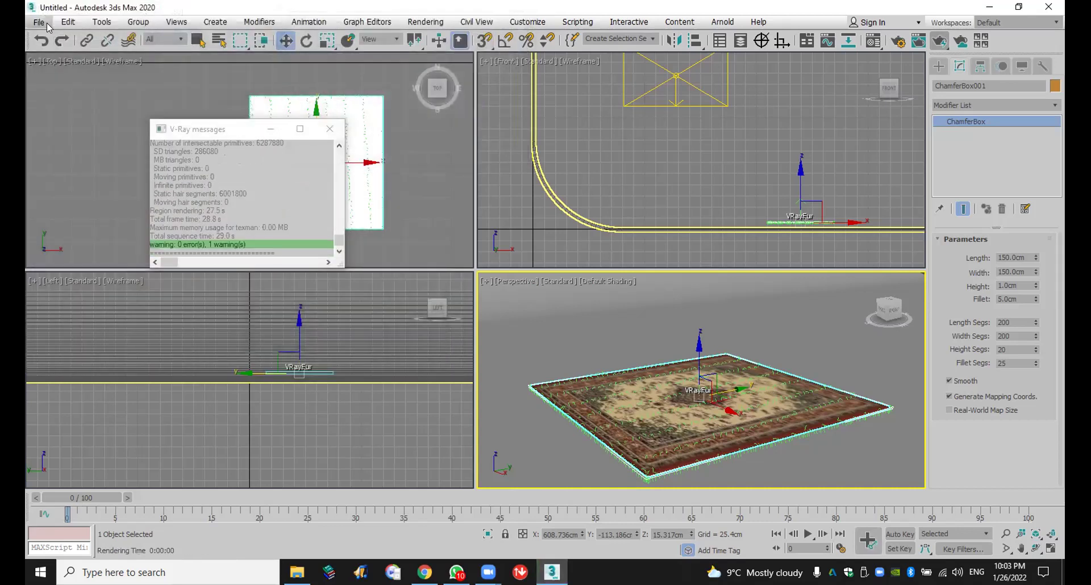
Step: Reset the program to an empty scene without saving the carpet scene
{"action": "left_click", "coordinate": [39, 22]}
{"action": "left_click", "coordinate": [40, 59]}
{"action": "left_click", "coordinate": [545, 305]}
{"action": "left_click", "coordinate": [508, 306]}
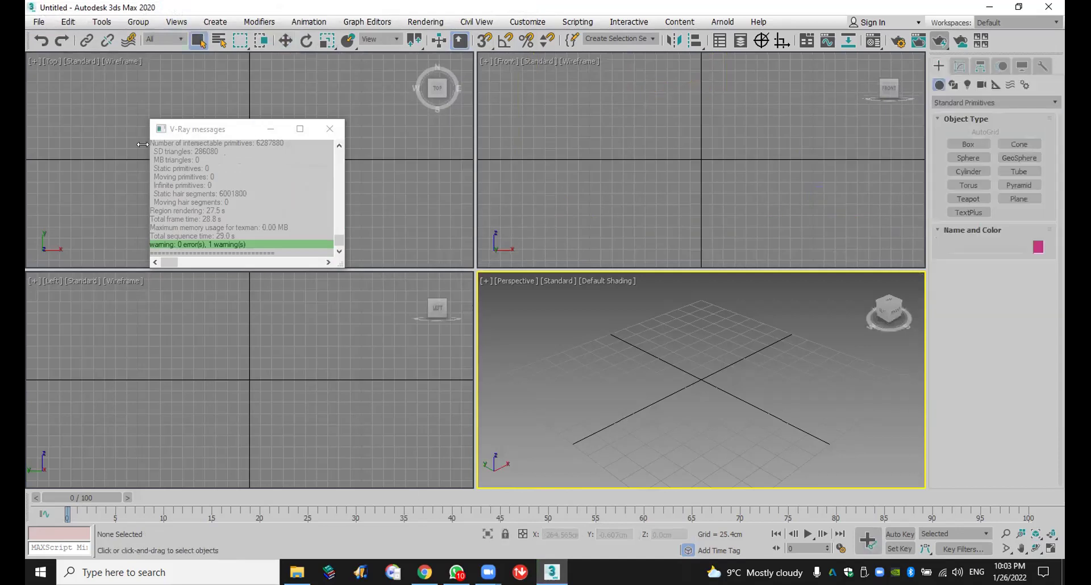
Step: Open the scene studio 01_2012.max from the desktop and close the V-Ray messages window
{"action": "left_click", "coordinate": [39, 22]}
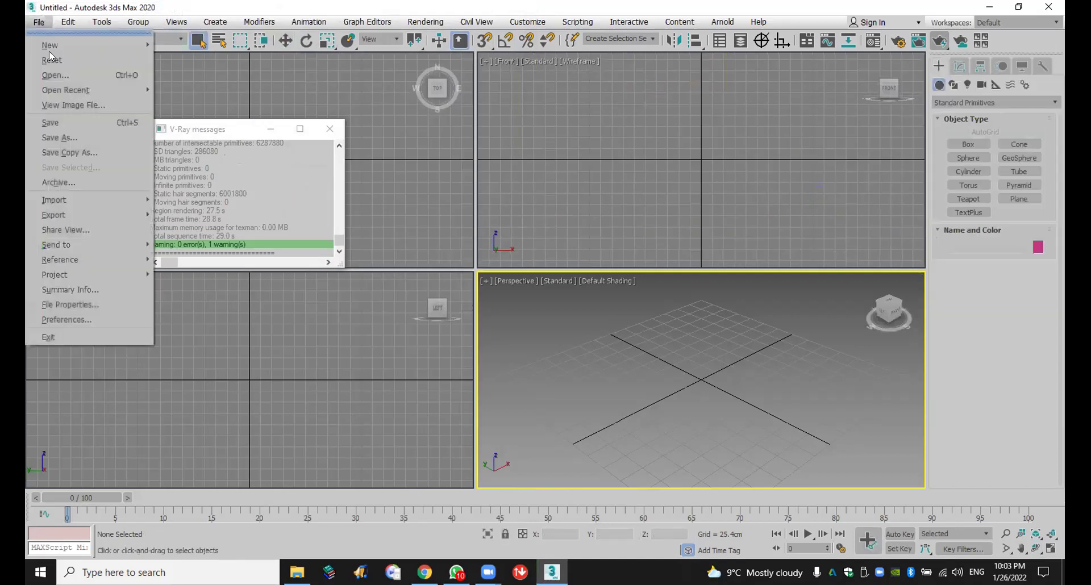
{"action": "left_click", "coordinate": [74, 75]}
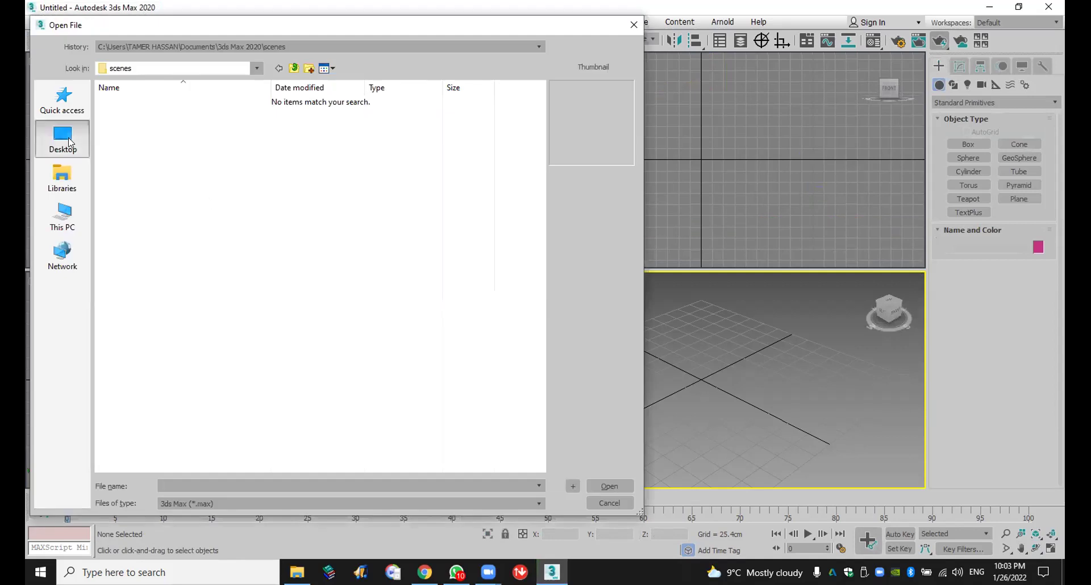
{"action": "left_click", "coordinate": [69, 143]}
{"action": "double_click", "coordinate": [142, 333]}
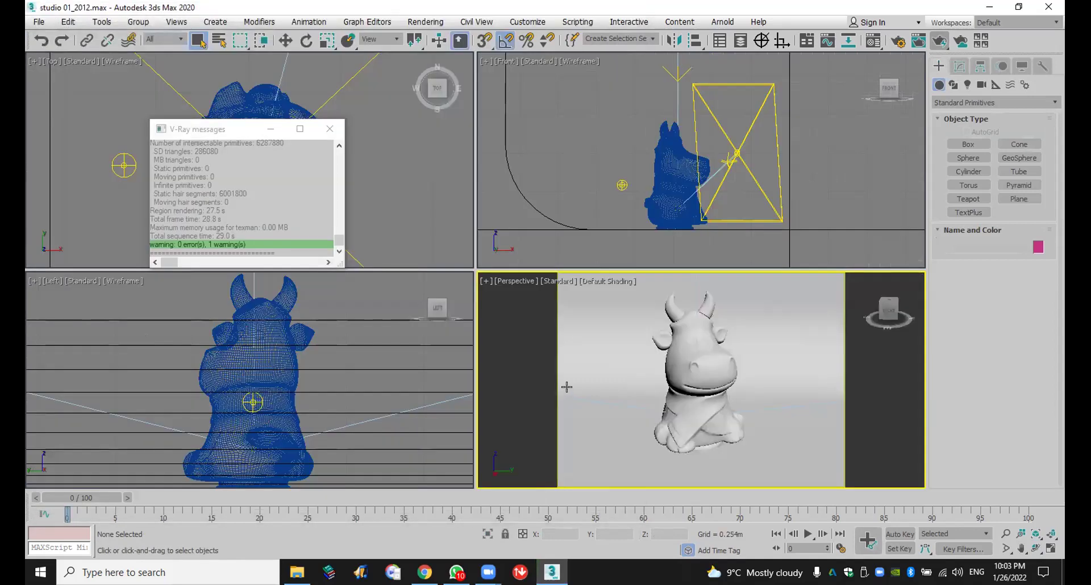
{"action": "left_click", "coordinate": [330, 129]}
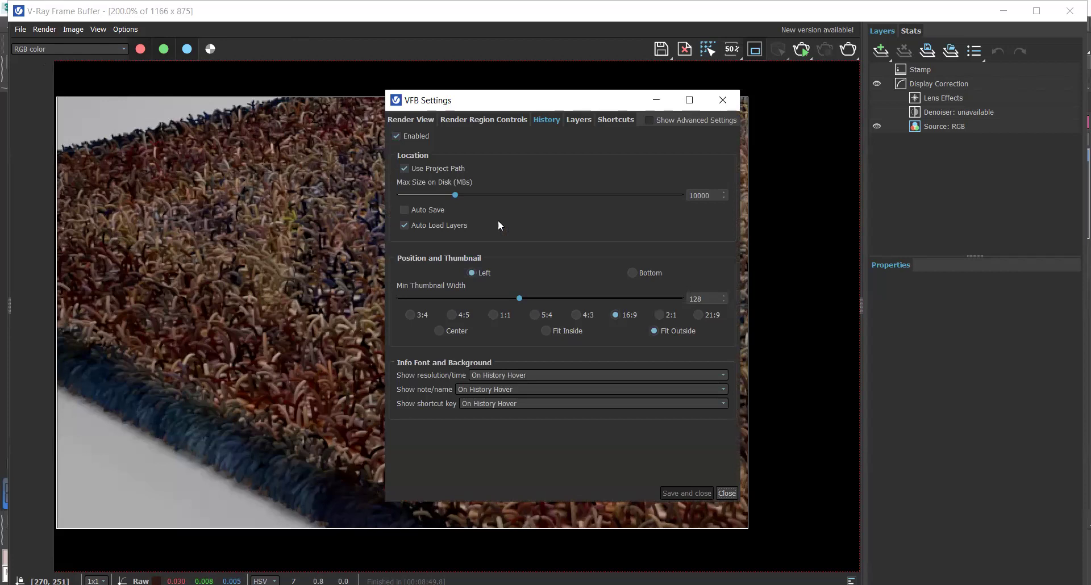
Step: In the V-Ray Frame Buffer, enable Auto Save for the render history, save the settings, and expand the history panel
{"action": "left_click", "coordinate": [405, 211]}
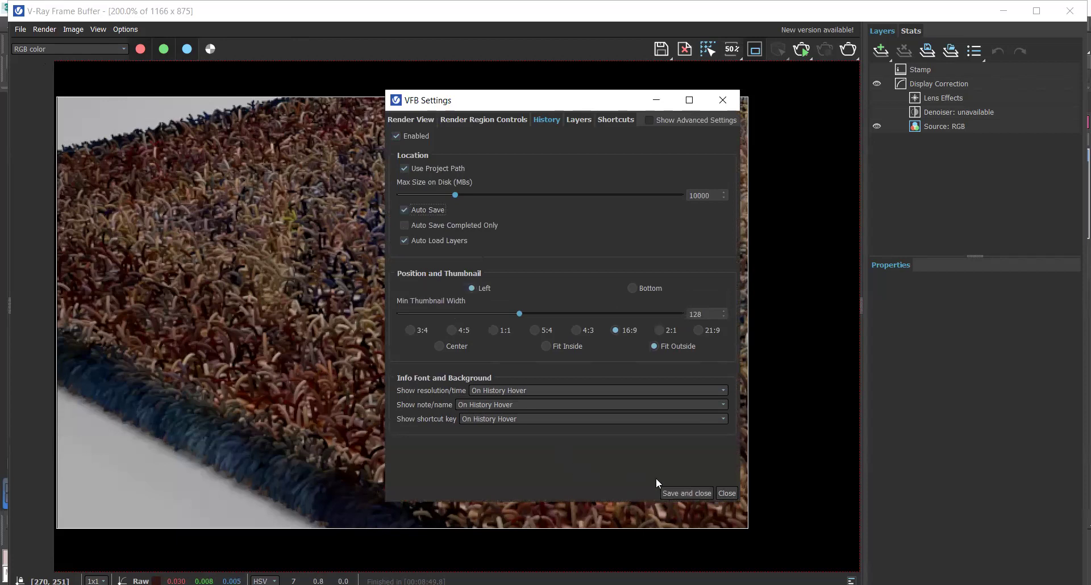
{"action": "left_click", "coordinate": [686, 493]}
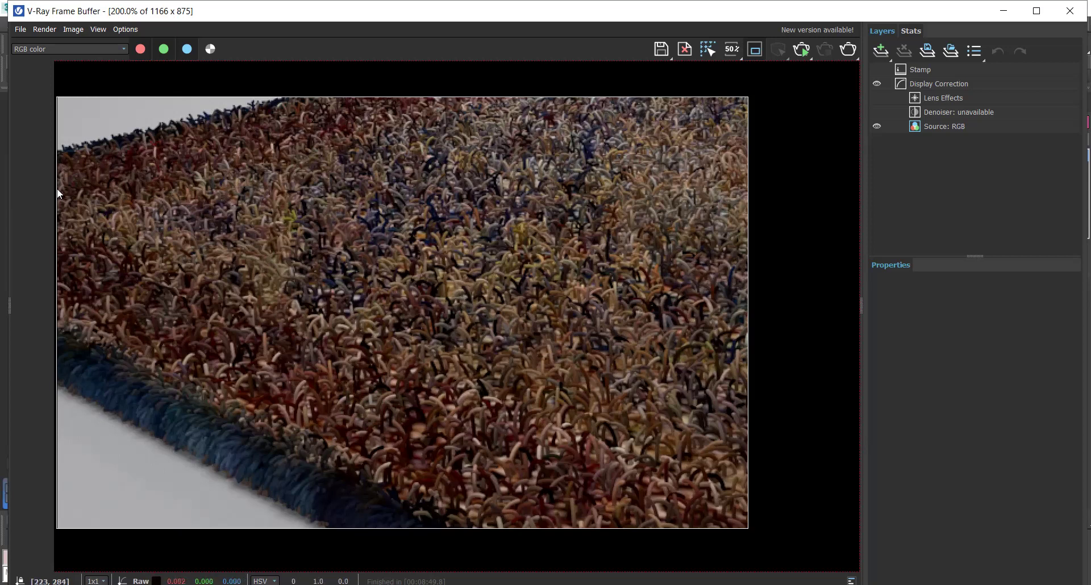
{"action": "left_click_drag", "start_coordinate": [11, 303], "coordinate": [149, 287]}
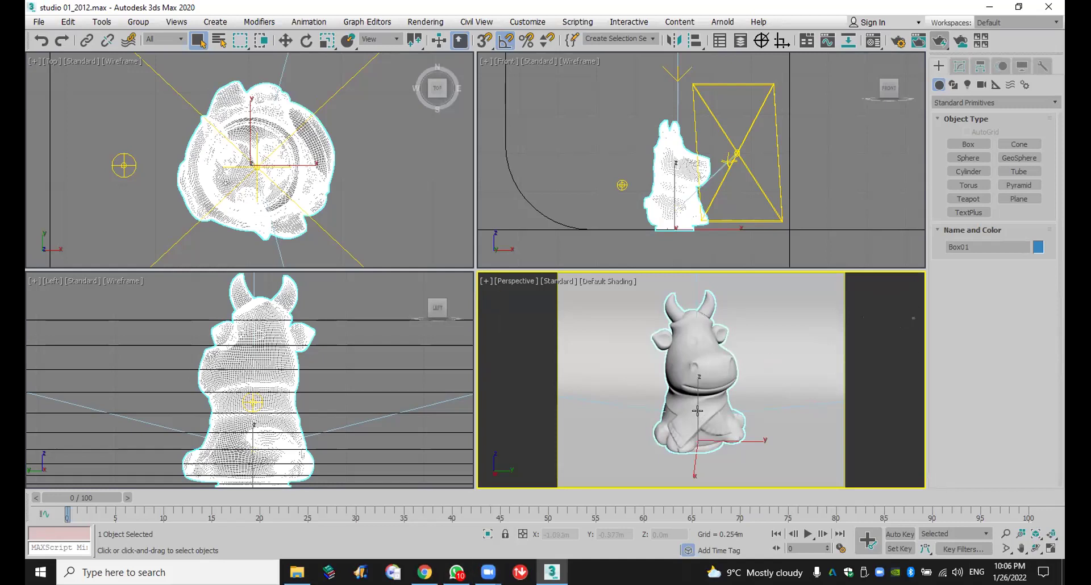
Step: Open the Material Editor and set the reflection color of the teal VRayMtl, Material #7, to pure white, value 255
{"action": "left_click", "coordinate": [874, 38]}
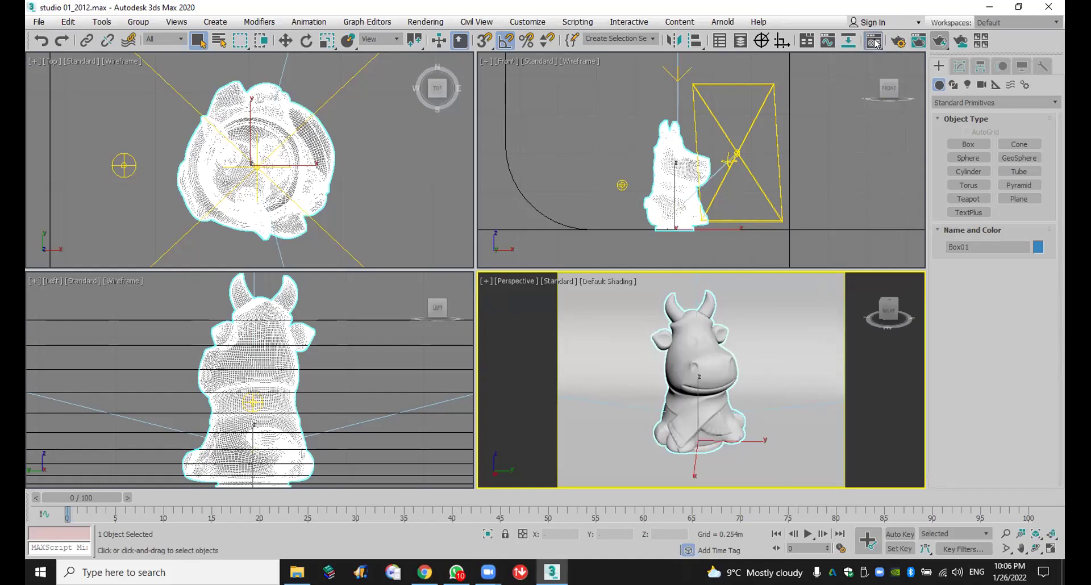
{"action": "left_click", "coordinate": [144, 159]}
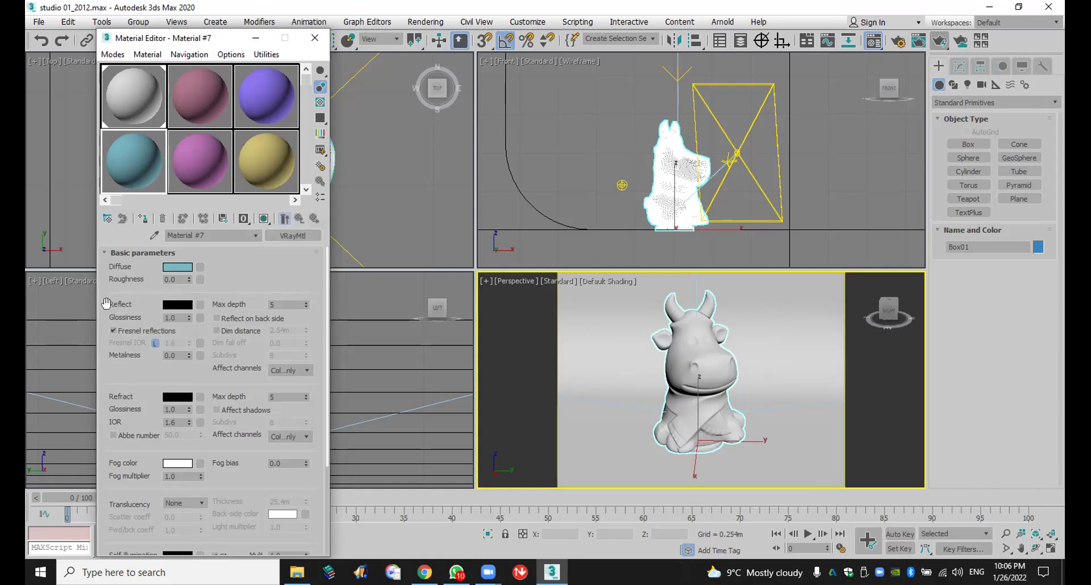
{"action": "left_click", "coordinate": [174, 307]}
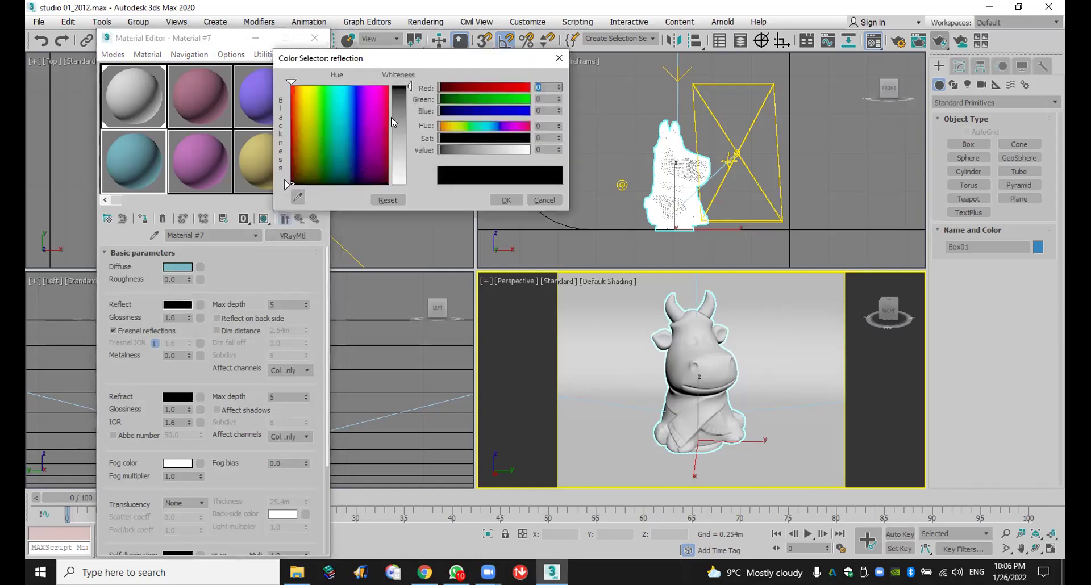
{"action": "mouse_move", "coordinate": [409, 86]}
{"action": "left_mouse_down"}
{"action": "mouse_move", "coordinate": [410, 184]}
{"action": "mouse_move", "coordinate": [409, 86]}
{"action": "left_mouse_up"}
{"action": "left_click", "coordinate": [543, 149]}
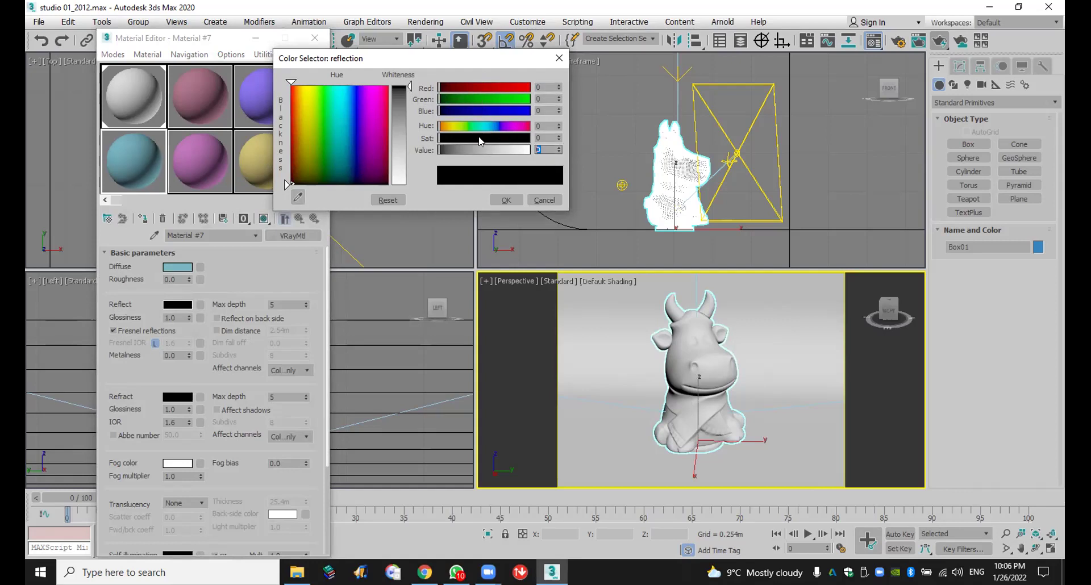
{"action": "left_click_drag", "start_coordinate": [415, 94], "coordinate": [406, 120]}
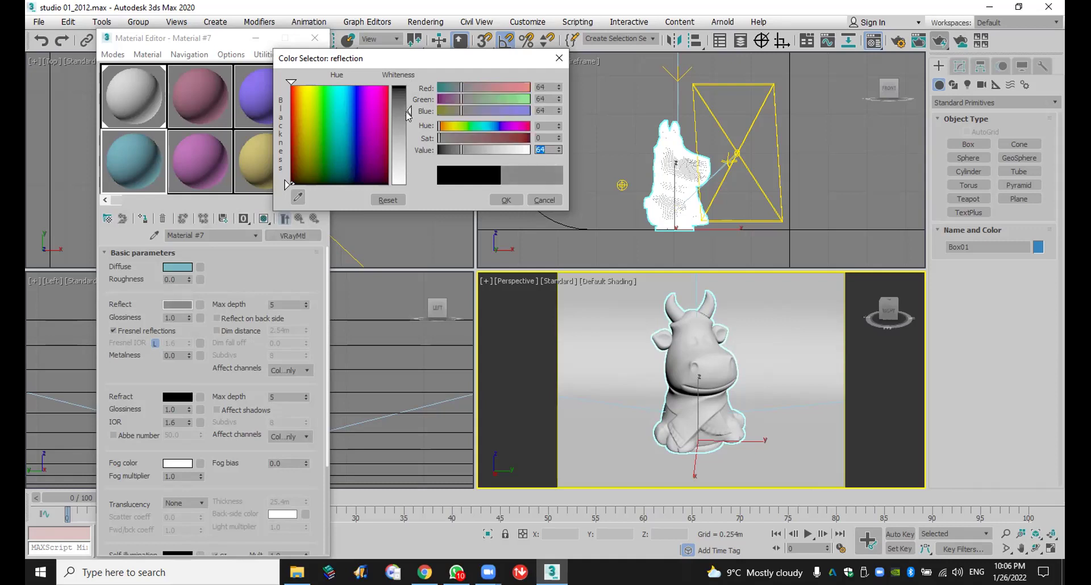
{"action": "left_click_drag", "start_coordinate": [412, 108], "coordinate": [410, 184]}
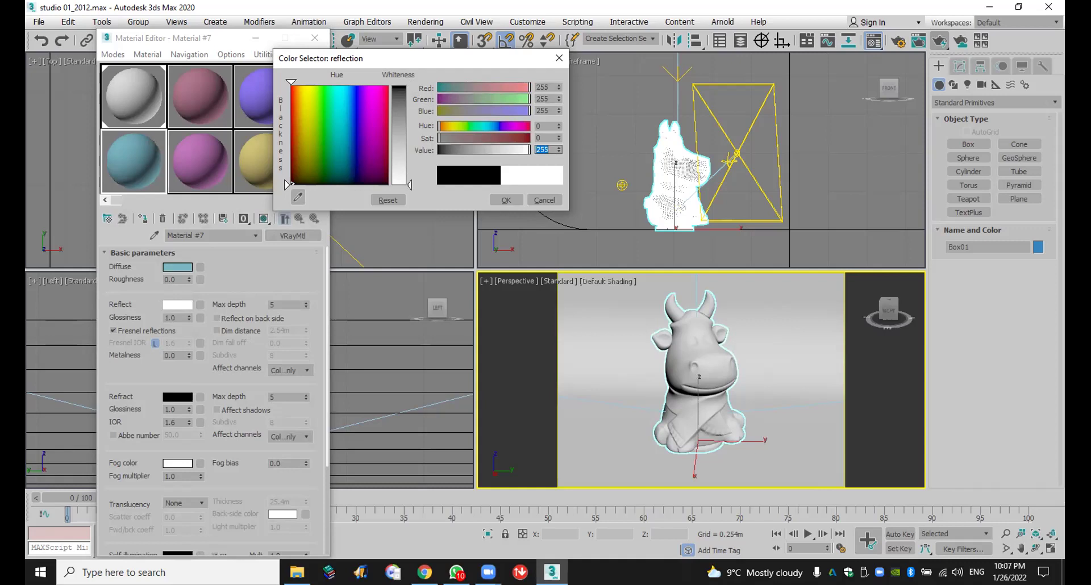
{"action": "left_click", "coordinate": [506, 200]}
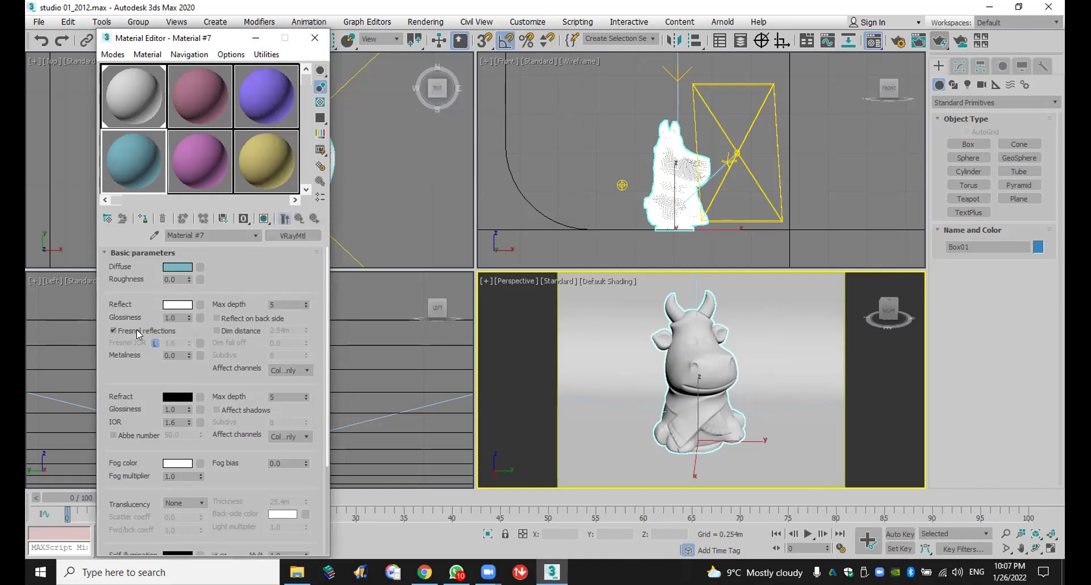
Step: Change the diffuse color of Material #7 to near-black, with red 3, green 0 and blue 0
{"action": "left_click", "coordinate": [185, 271]}
{"action": "left_click", "coordinate": [397, 150]}
{"action": "left_click_drag", "start_coordinate": [397, 150], "coordinate": [398, 87]}
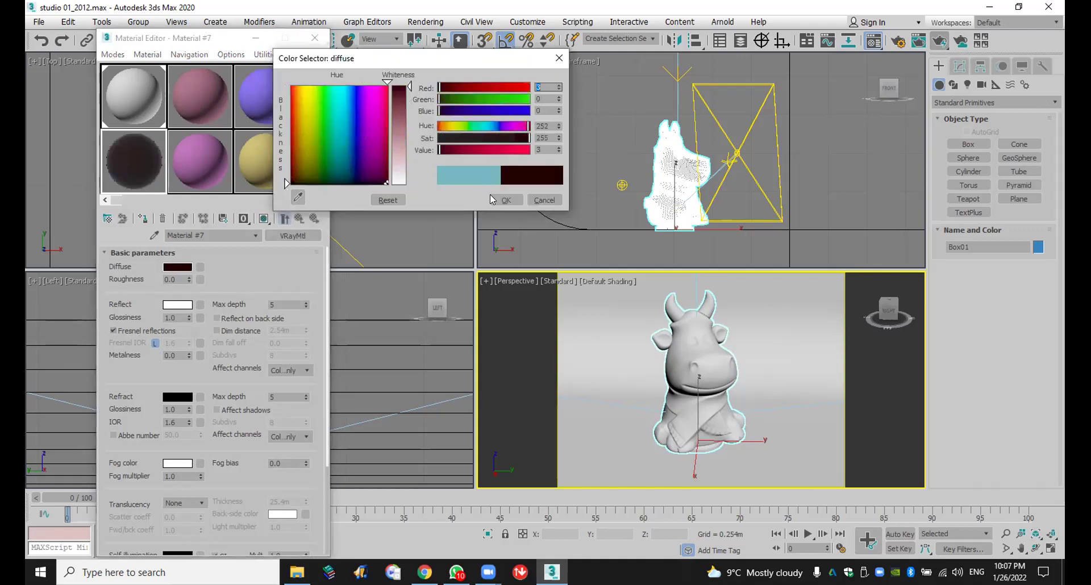
{"action": "left_click", "coordinate": [507, 196]}
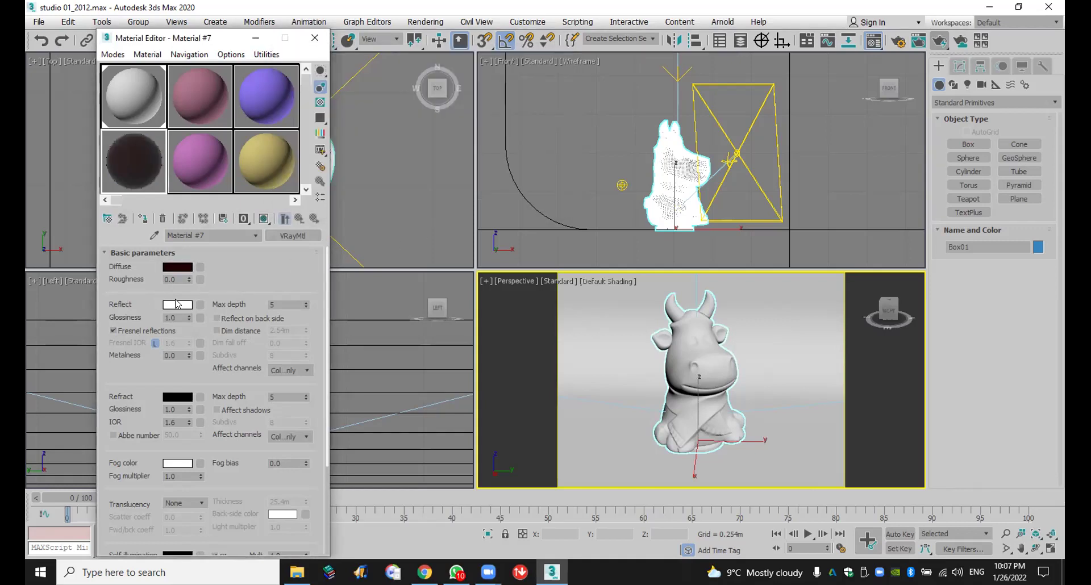
Step: Turn off Fresnel reflections for Material #7 and show the checkered background behind its sample sphere
{"action": "left_click", "coordinate": [130, 333]}
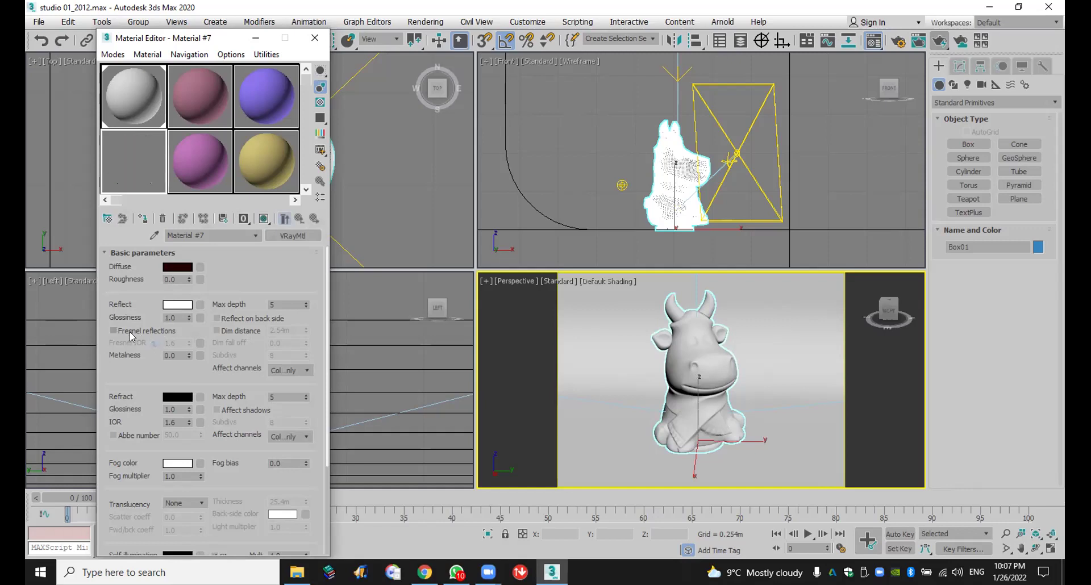
{"action": "left_click", "coordinate": [320, 103]}
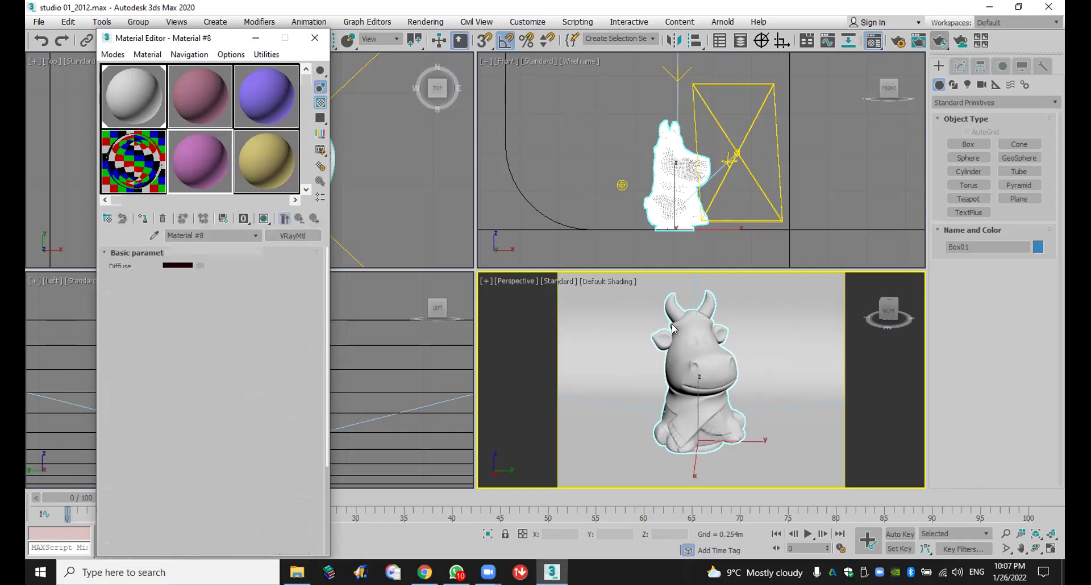
Step: Assign the pink VRayMtl, Material #8, to the cow figurine and set its reflection color to grey, value 121
{"action": "left_click", "coordinate": [647, 398]}
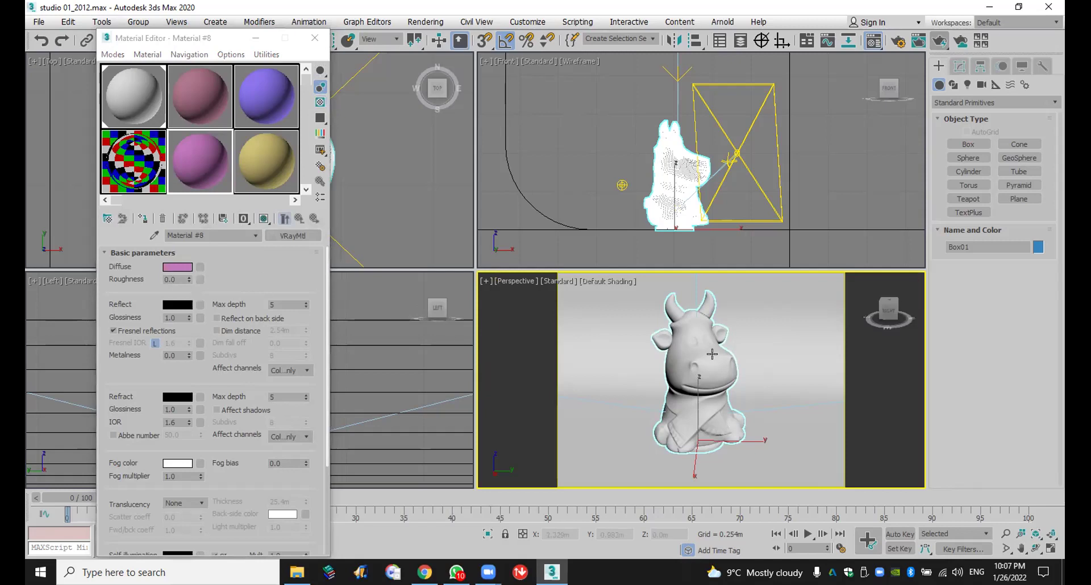
{"action": "left_click", "coordinate": [143, 220]}
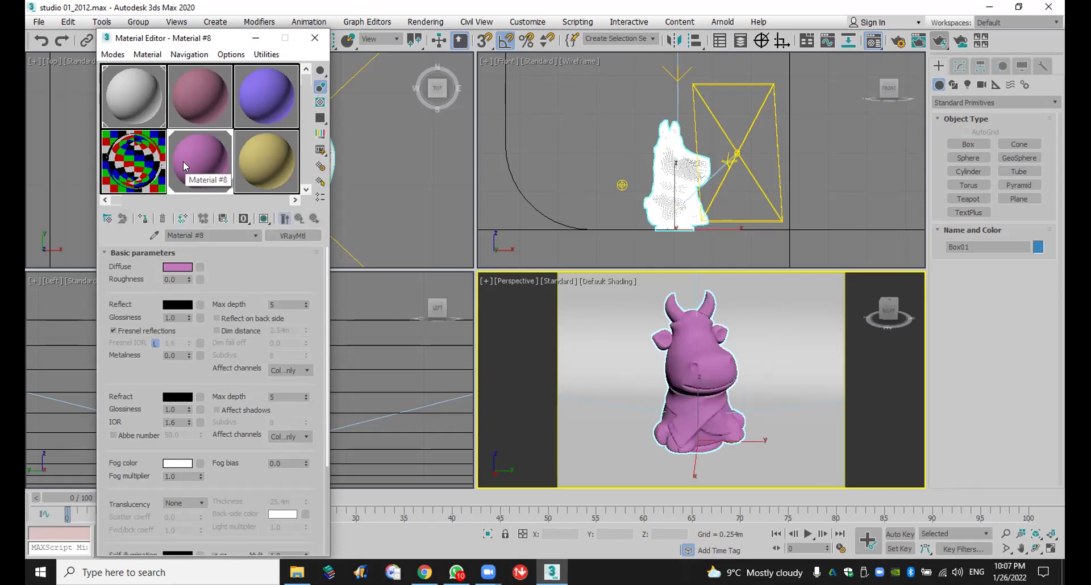
{"action": "left_click", "coordinate": [177, 305]}
{"action": "left_click", "coordinate": [401, 131]}
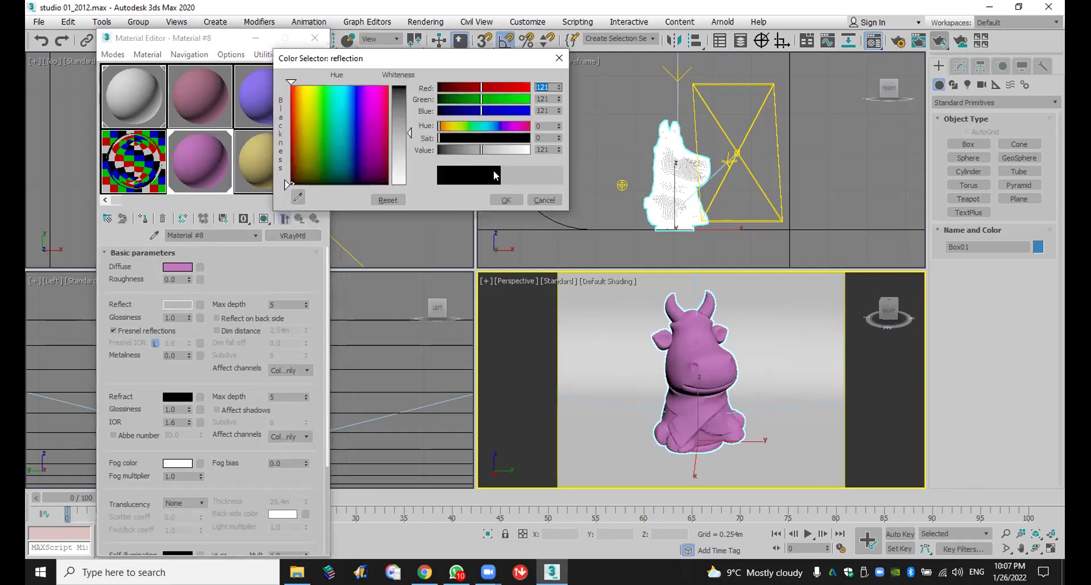
{"action": "left_click", "coordinate": [507, 200]}
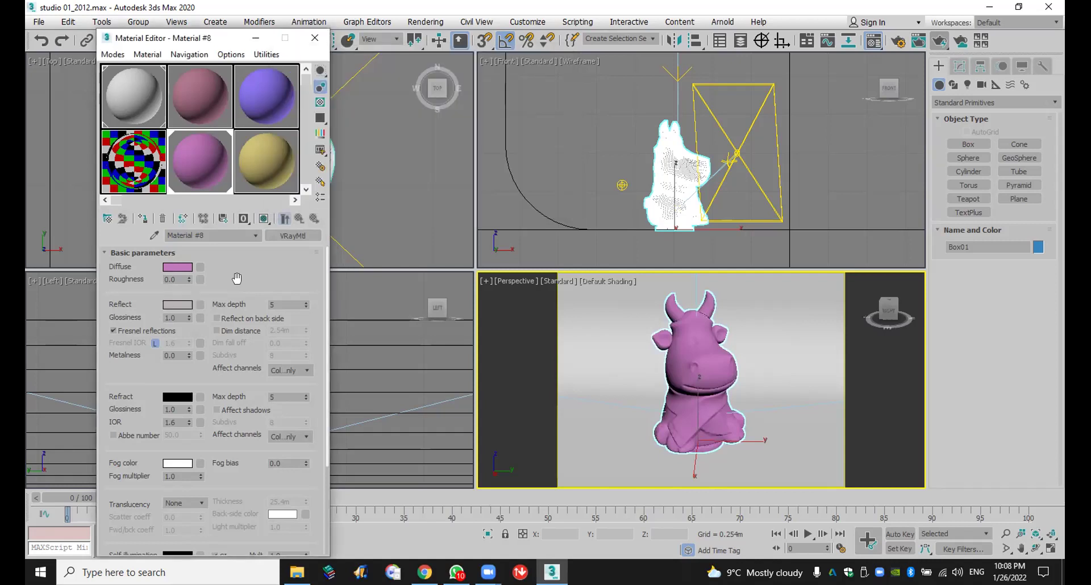
Step: Open an enlarged preview of the pink material and show the checkered background behind its sample
{"action": "double_click", "coordinate": [176, 316]}
{"action": "double_click", "coordinate": [208, 145]}
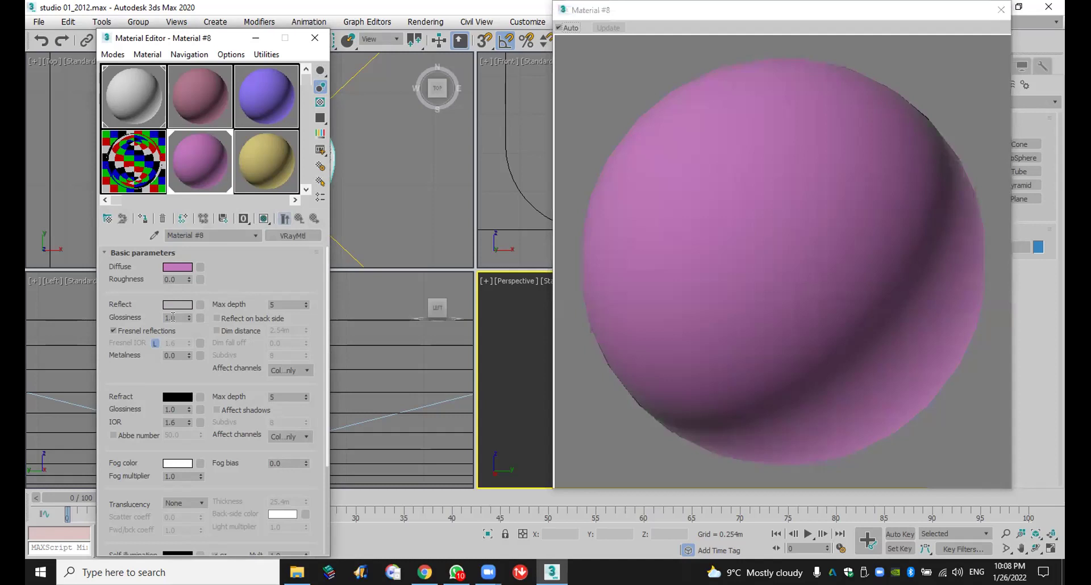
{"action": "left_click", "coordinate": [178, 319]}
{"action": "left_click", "coordinate": [320, 104]}
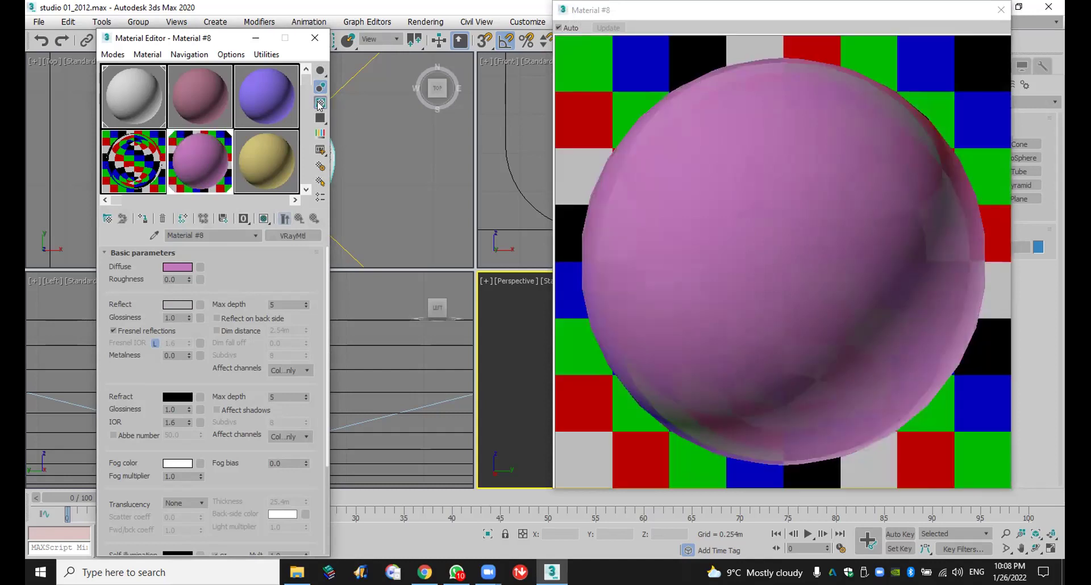
Step: Set the pink material's reflection glossiness to 0.7
{"action": "left_click", "coordinate": [176, 317]}
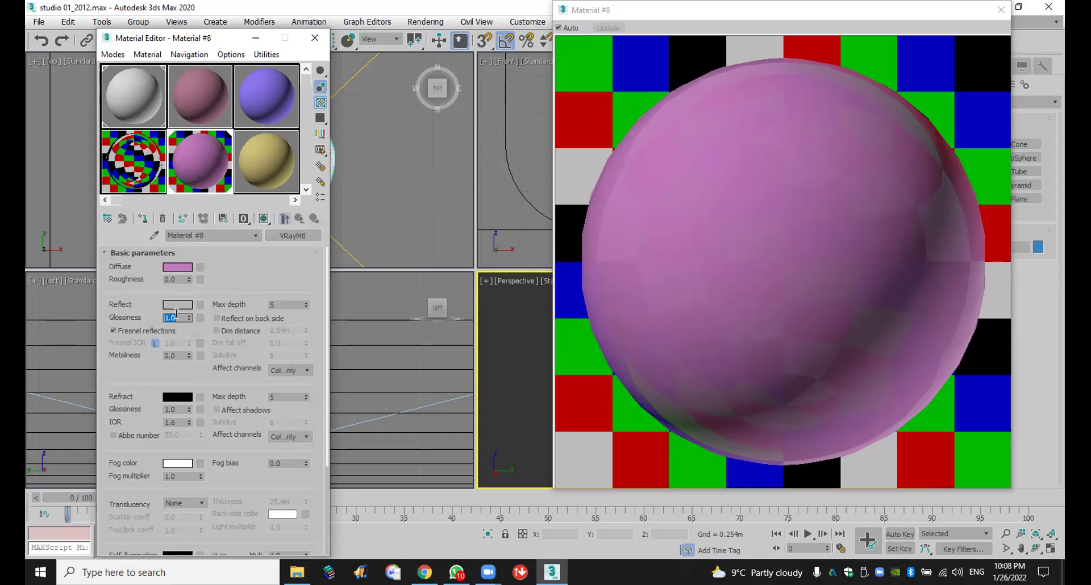
{"action": "type", "text": ".7"}
{"action": "key", "text": "Return"}
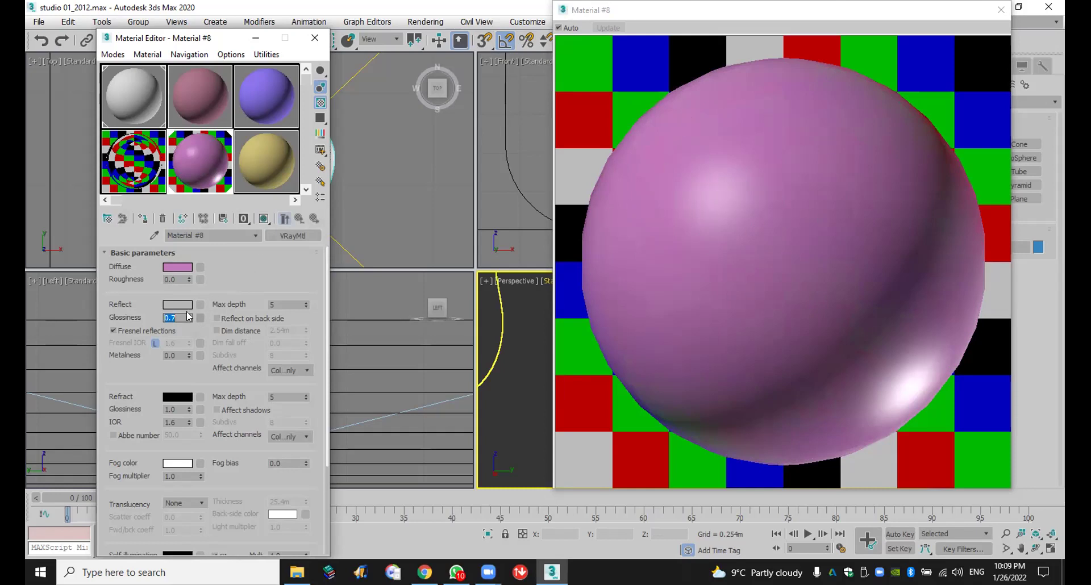
Step: Lower the pink material's reflection glossiness to 0.65
{"action": "left_click", "coordinate": [171, 319]}
{"action": "key", "text": "BackSpace"}
{"action": "type", "text": "6"}
{"action": "key", "text": "BackSpace"}
{"action": "type", "text": "7"}
{"action": "key", "text": "Return"}
{"action": "type", "text": ".65"}
{"action": "key", "text": "Return"}
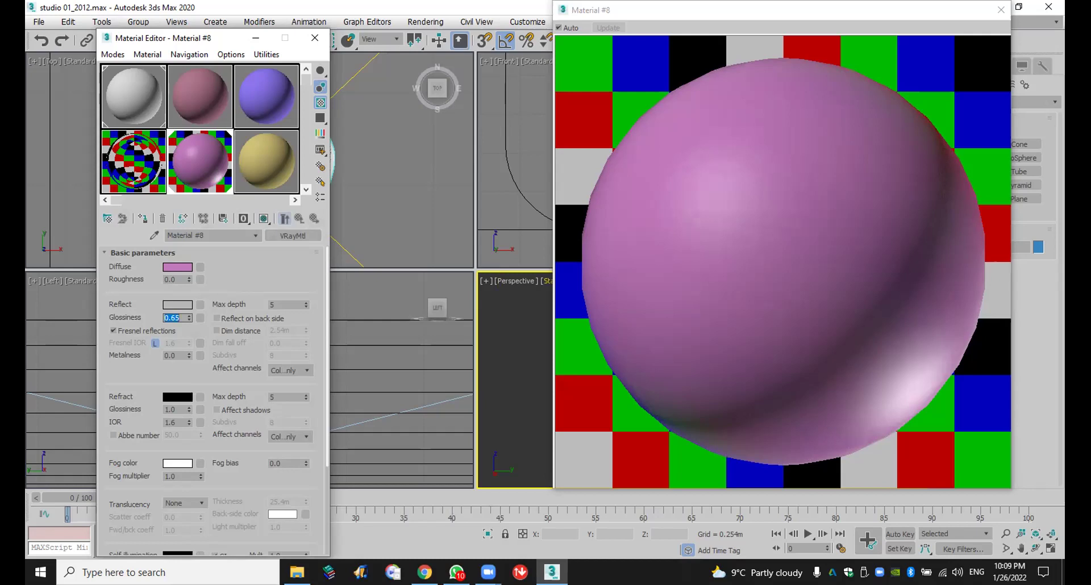
Step: Set the pink material's reflection glossiness to 0.9 and close its enlarged preview
{"action": "type", "text": ".9"}
{"action": "key", "text": "Return"}
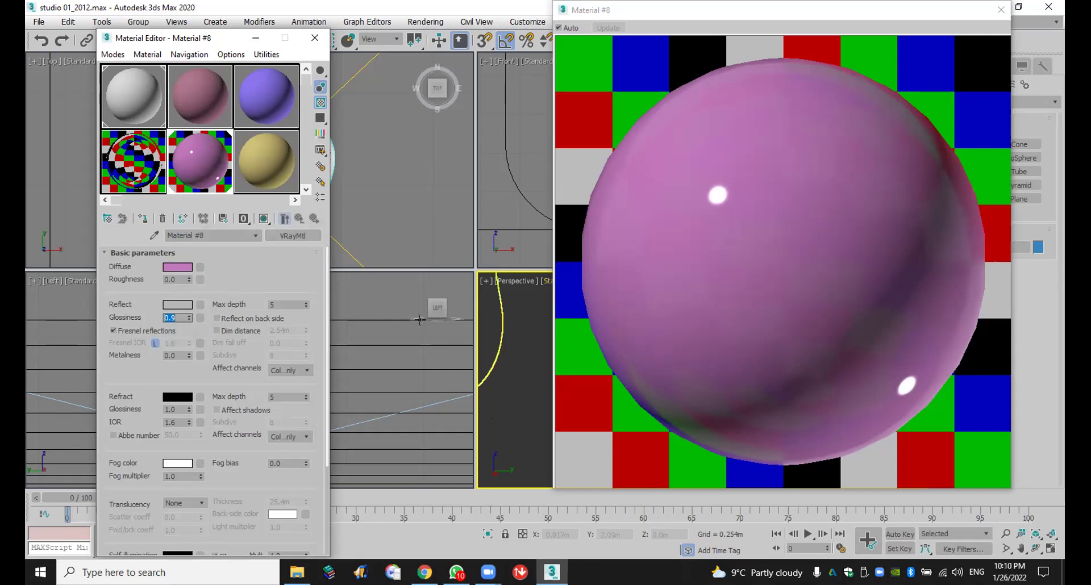
{"action": "left_click", "coordinate": [282, 282]}
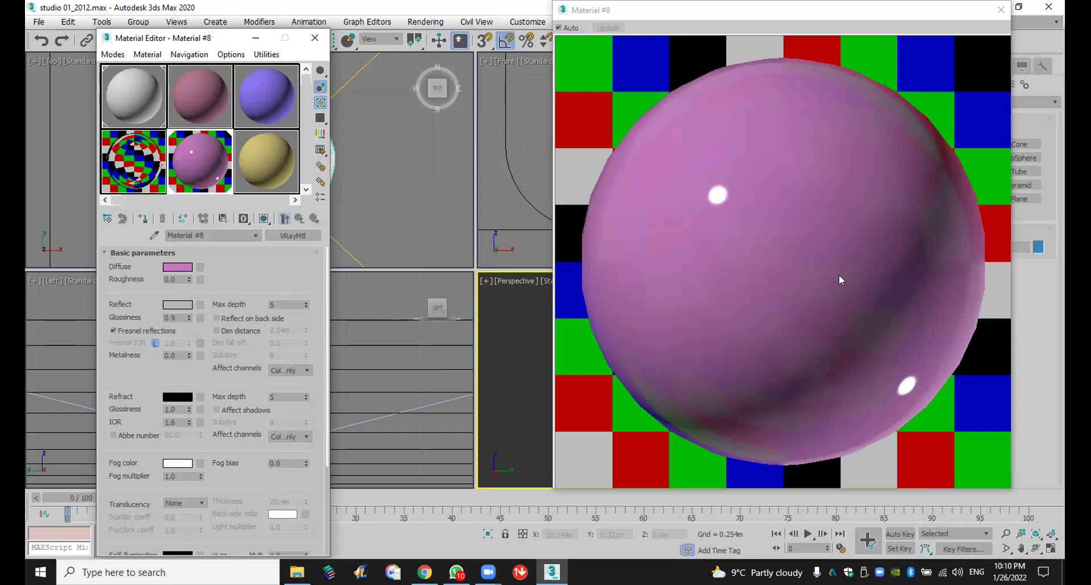
{"action": "left_click", "coordinate": [720, 15]}
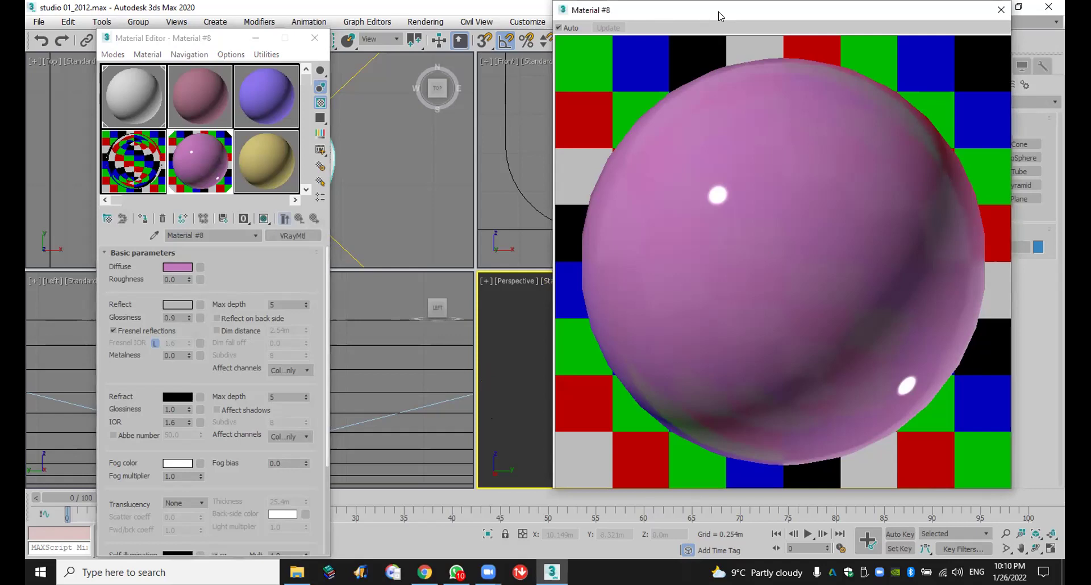
{"action": "left_click_drag", "start_coordinate": [720, 15], "coordinate": [562, 22]}
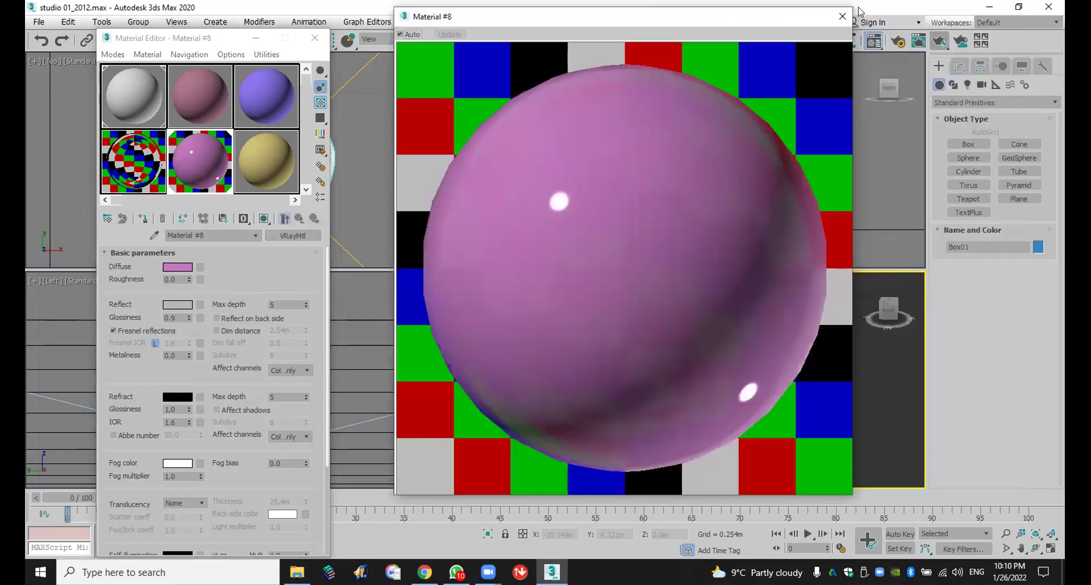
{"action": "left_click", "coordinate": [842, 16]}
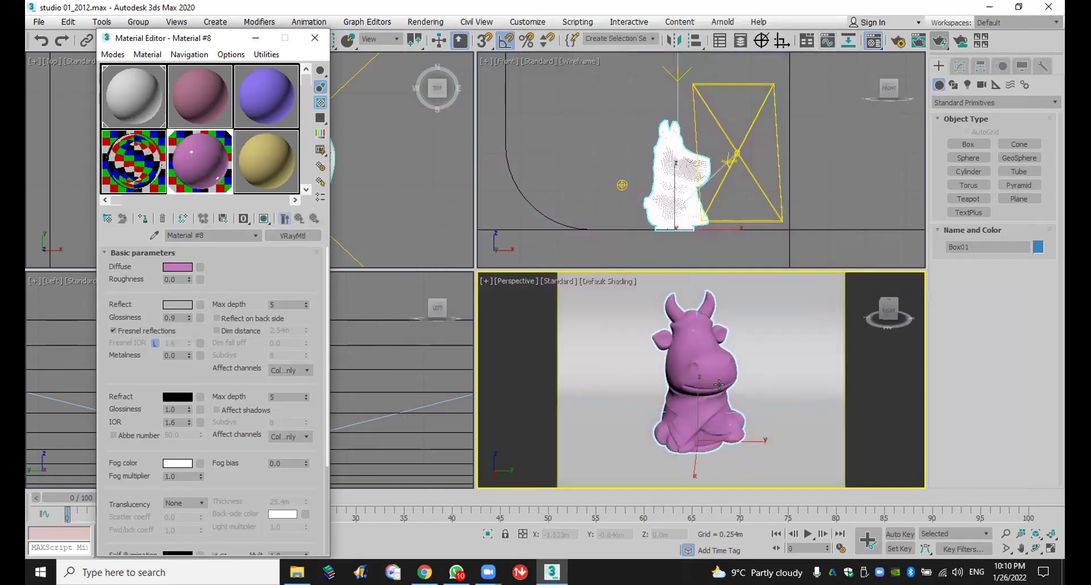
Step: Change the diffuse color of the yellow VRayMtl sample to a light orange
{"action": "left_click", "coordinate": [287, 148]}
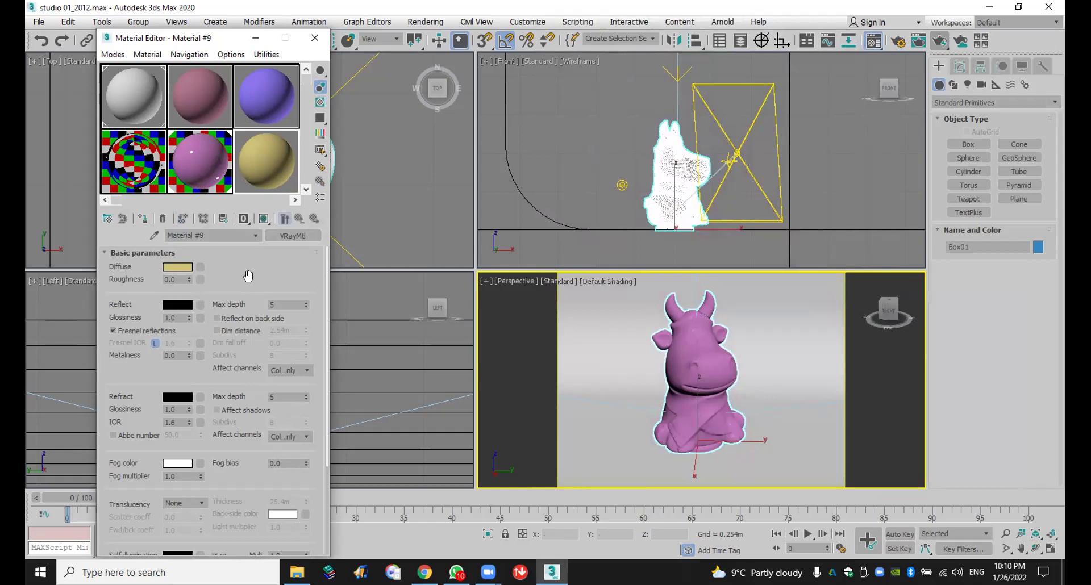
{"action": "left_click", "coordinate": [178, 267]}
{"action": "left_click_drag", "start_coordinate": [304, 130], "coordinate": [298, 85]}
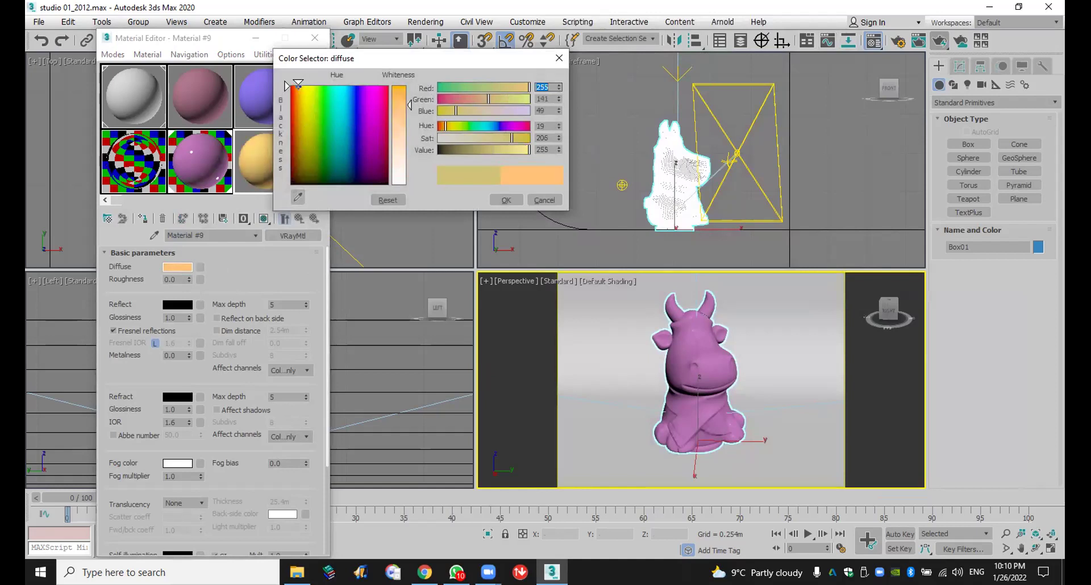
{"action": "left_click", "coordinate": [506, 200]}
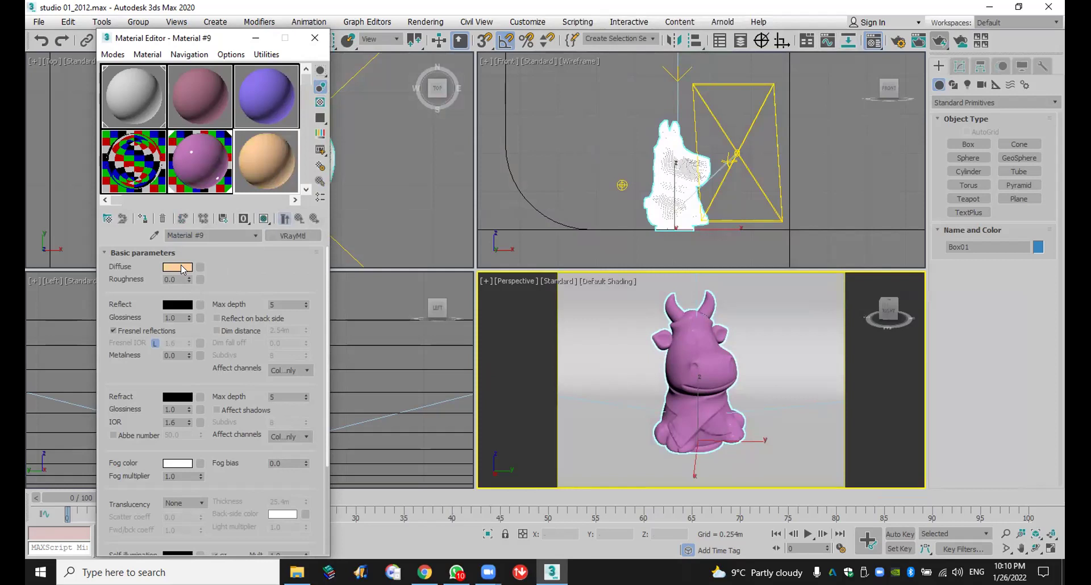
Step: Copy the light orange diffuse color to the material's reflect color and darken it to a light brown
{"action": "left_click", "coordinate": [174, 305]}
{"action": "left_click", "coordinate": [201, 305]}
{"action": "left_click", "coordinate": [187, 306]}
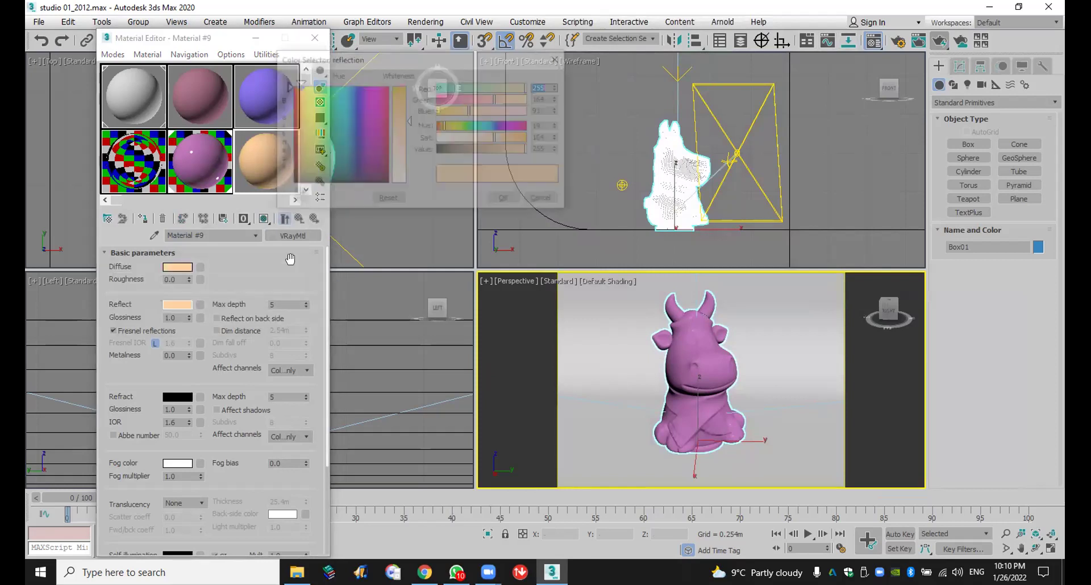
{"action": "left_click", "coordinate": [484, 148]}
{"action": "left_click", "coordinate": [506, 200]}
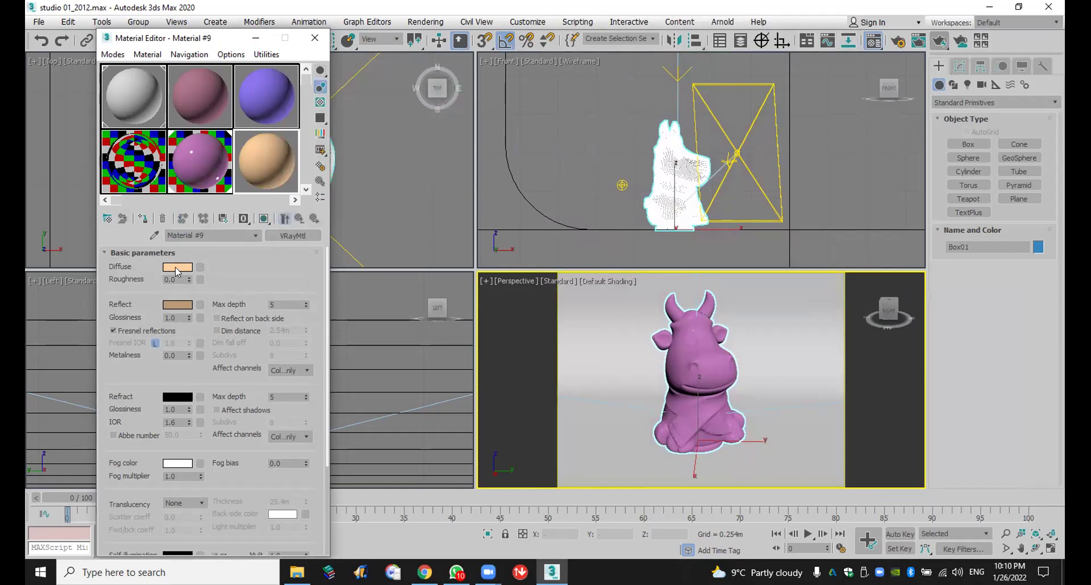
Step: Set the orange material's reflection glossiness to 0.9 and assign it to the selected cow, with its shaded display on in the viewport
{"action": "left_click", "coordinate": [177, 318]}
{"action": "type", "text": "."}
{"action": "key", "text": "Return"}
{"action": "left_click", "coordinate": [143, 218]}
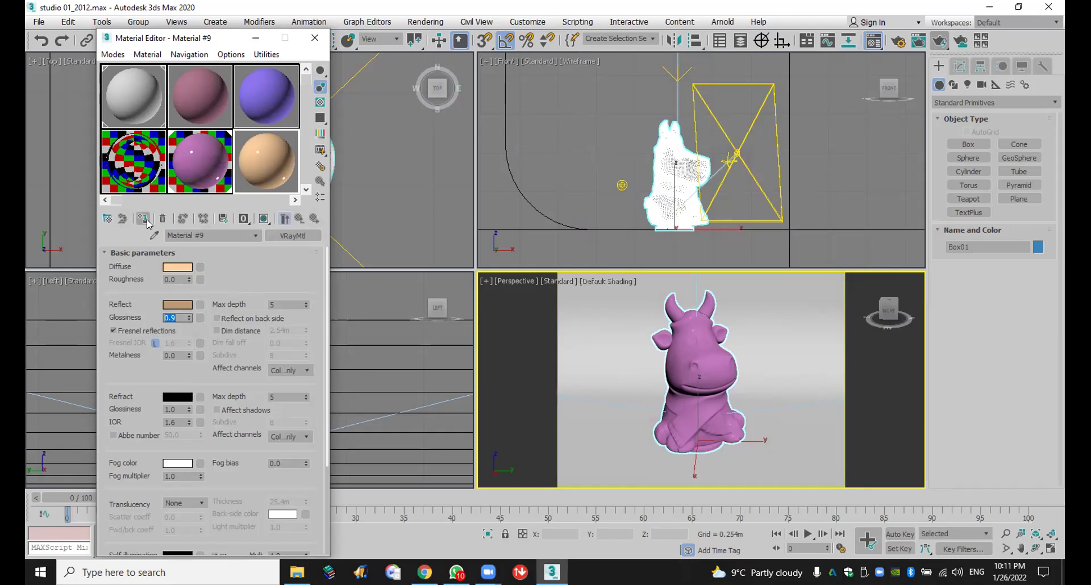
{"action": "left_click", "coordinate": [264, 218]}
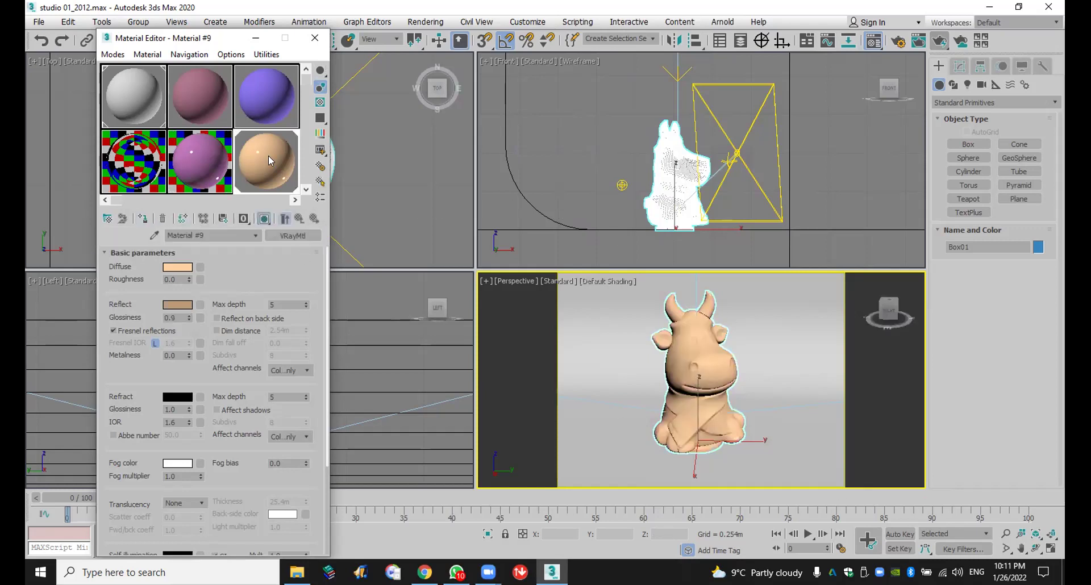
Step: Turn off Fresnel reflections for the orange material and set its BRDF type to Ward
{"action": "left_click", "coordinate": [136, 328]}
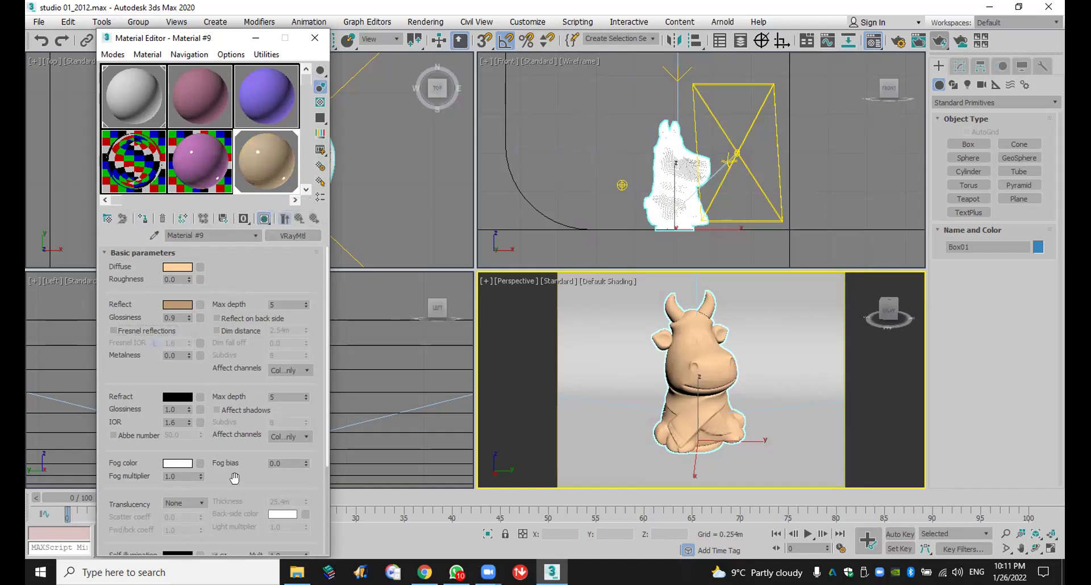
{"action": "left_click_drag", "start_coordinate": [234, 478], "coordinate": [229, 325]}
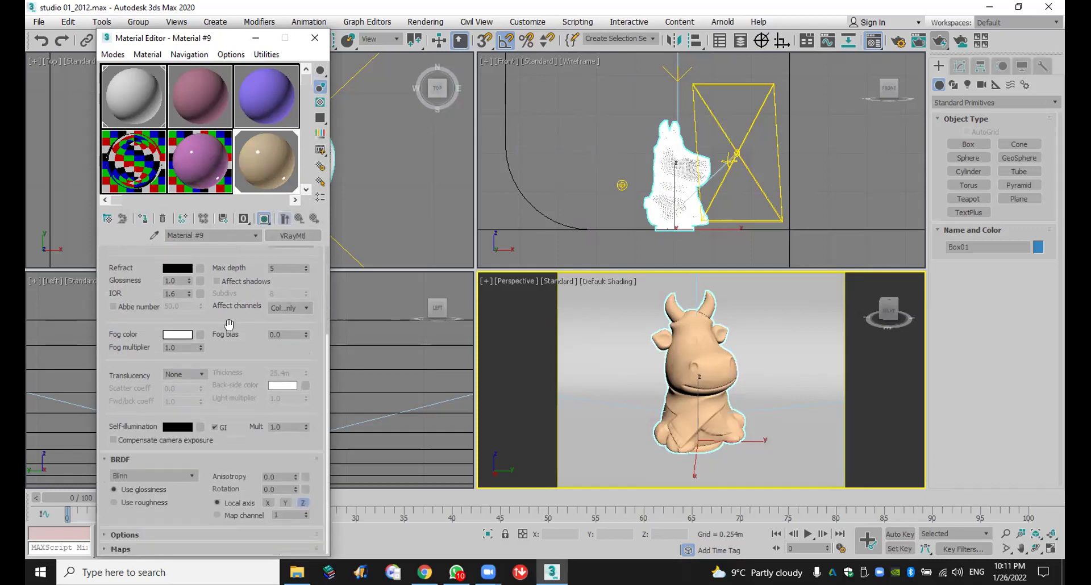
{"action": "left_click", "coordinate": [182, 472]}
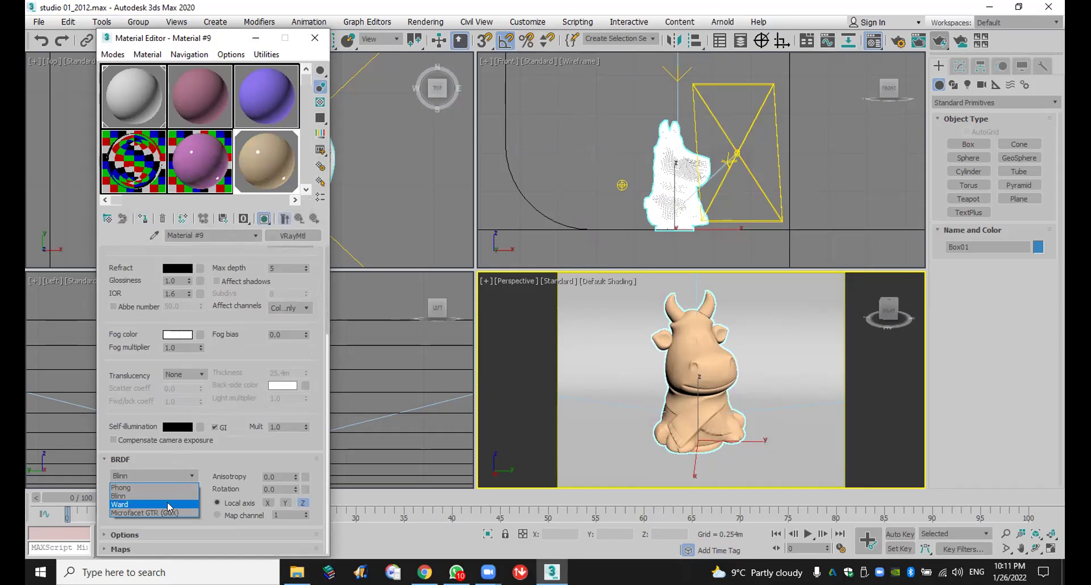
{"action": "left_click", "coordinate": [168, 505]}
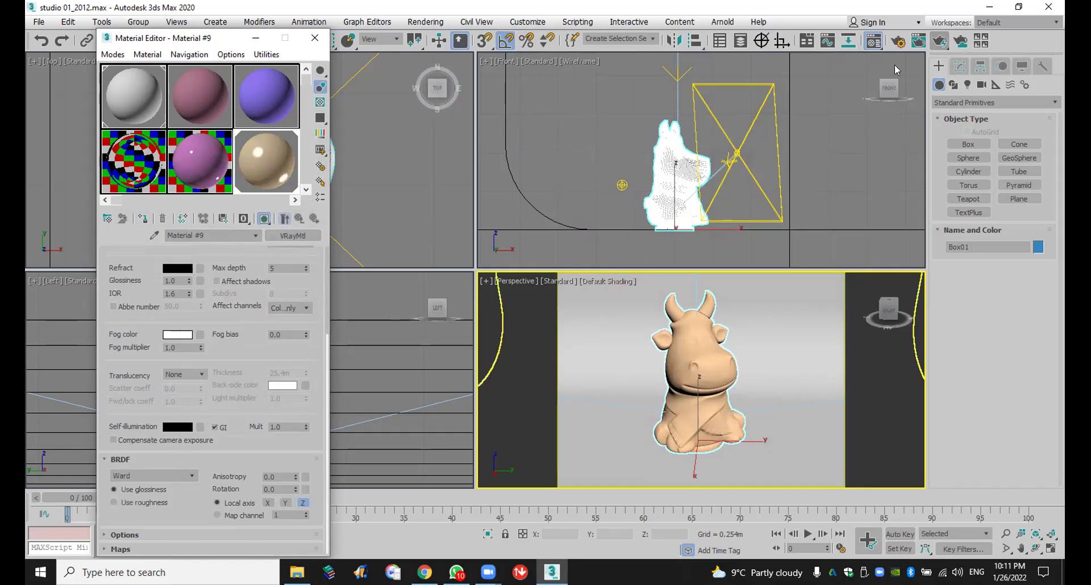
Step: Render the perspective view to check the cow's gold material and close the frame buffer
{"action": "left_click", "coordinate": [938, 40]}
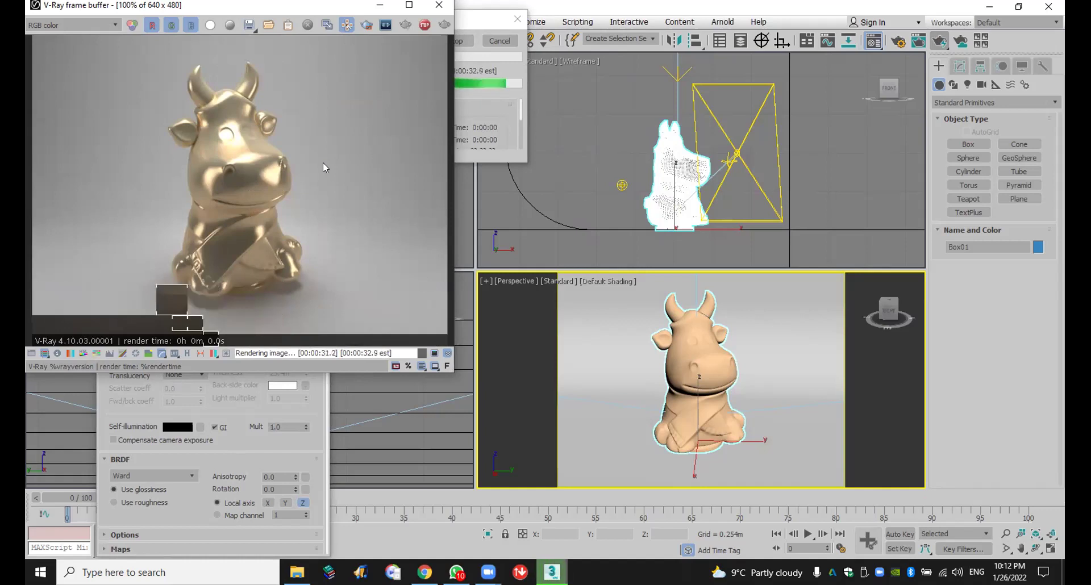
{"action": "left_click", "coordinate": [439, 7]}
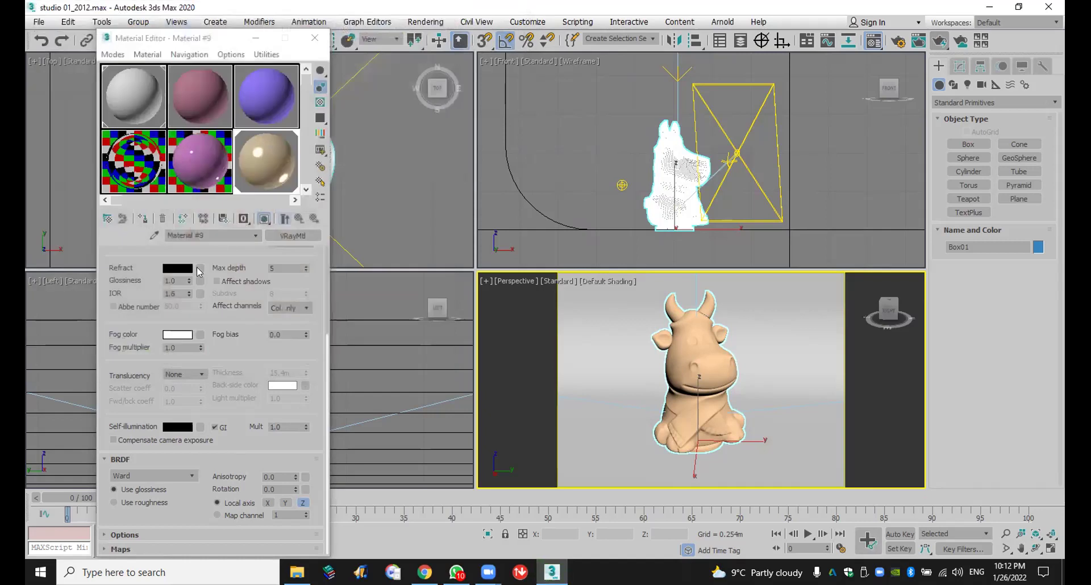
Step: Set the gold material's reflection glossiness to 0.7, test render the cow and cancel the render partway
{"action": "scroll", "coordinate": [171, 341], "scroll_direction": "up", "scroll_amount": 4}
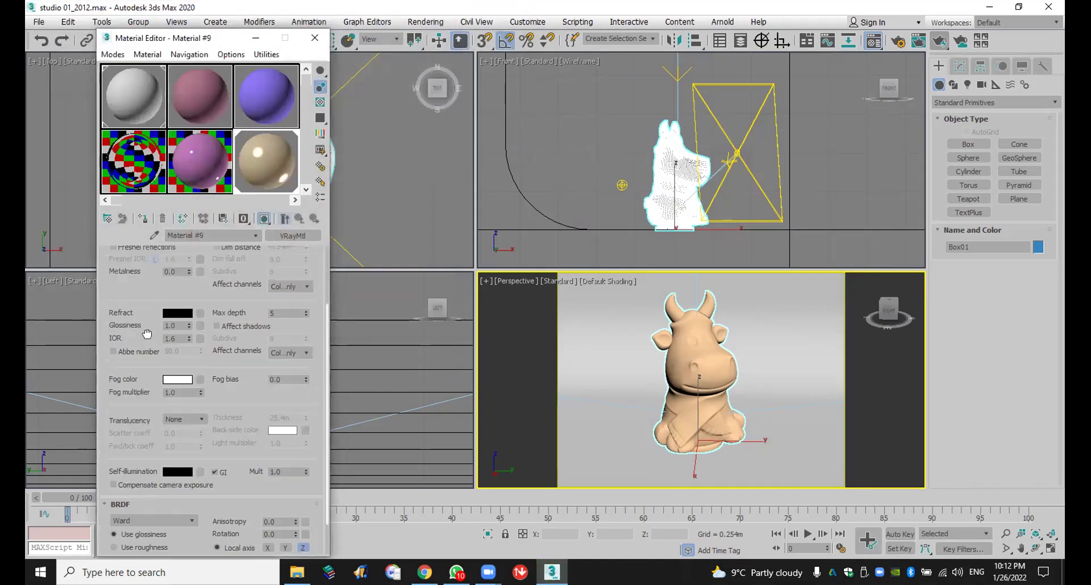
{"action": "double_click", "coordinate": [171, 315]}
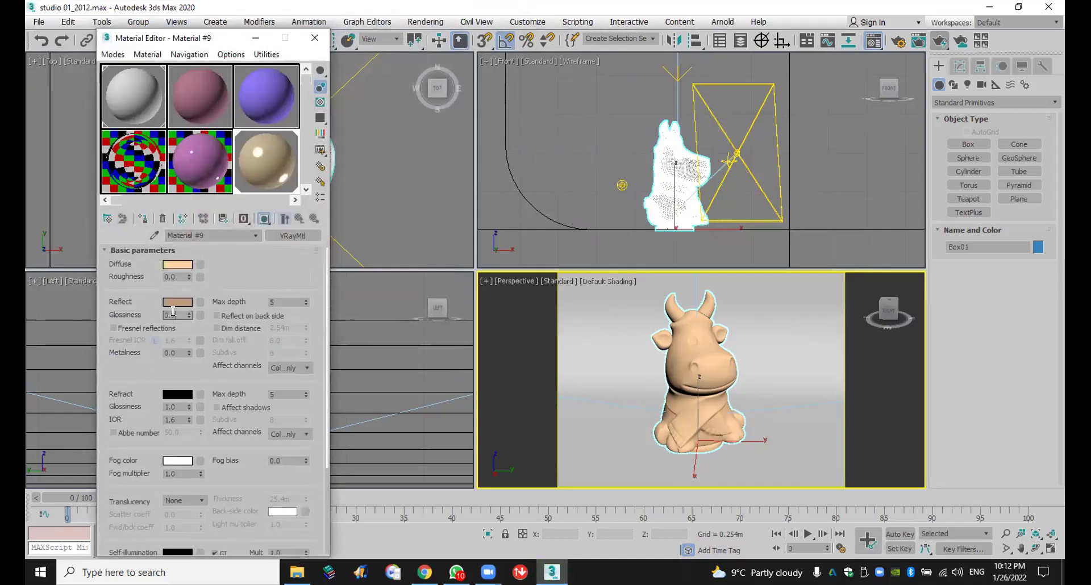
{"action": "key", "text": "BackSpace"}
{"action": "type", "text": ".7"}
{"action": "key", "text": "Return"}
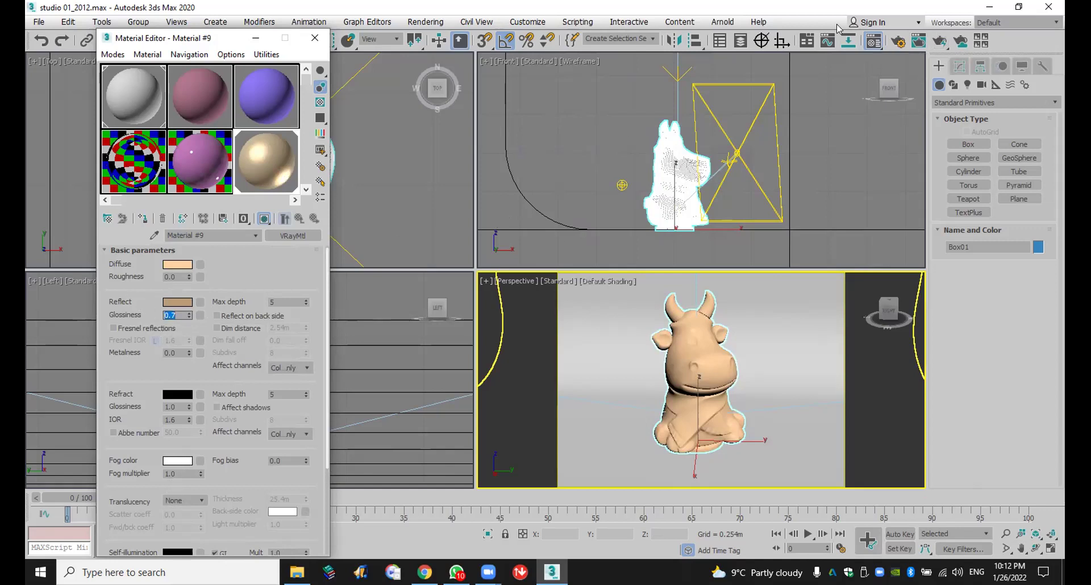
{"action": "left_click", "coordinate": [936, 44]}
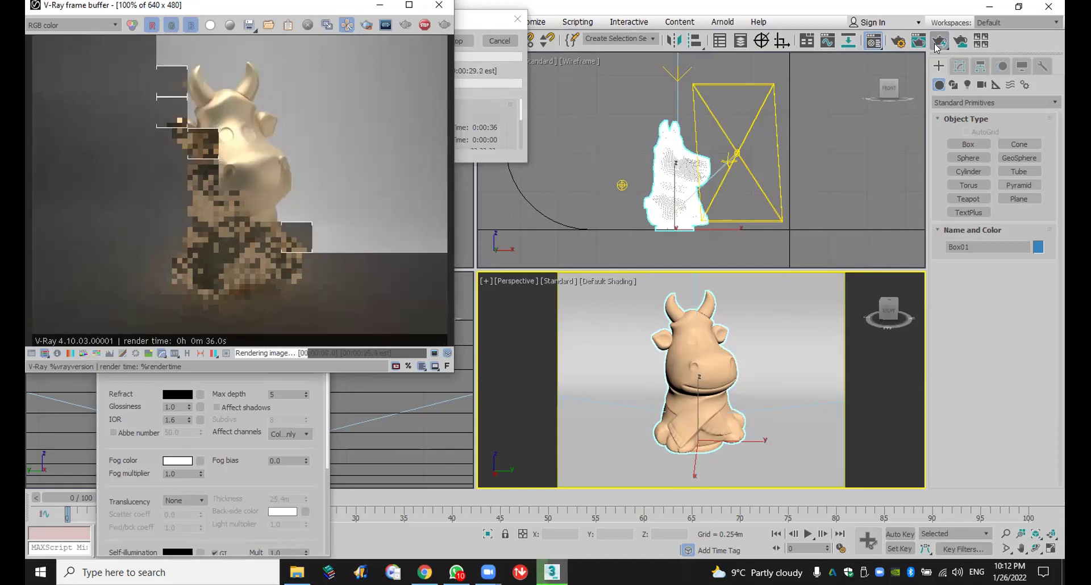
{"action": "left_click", "coordinate": [438, 4]}
{"action": "left_click", "coordinate": [498, 41]}
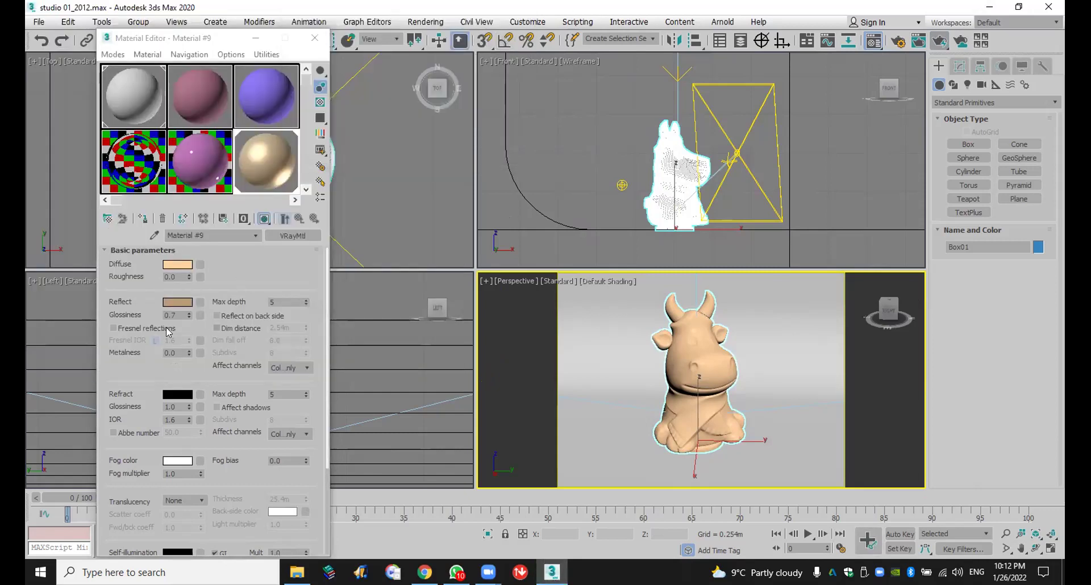
Step: Set the gold material's reflection glossiness to 0.6 and test render the cow in the perspective view
{"action": "double_click", "coordinate": [171, 315]}
{"action": "type", "text": ".6"}
{"action": "key", "text": "Return"}
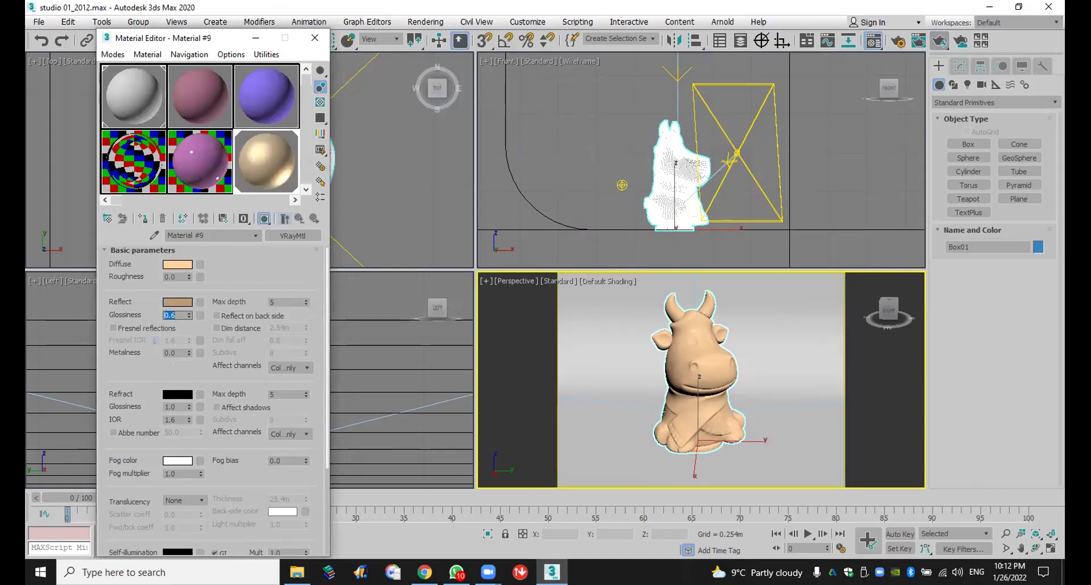
{"action": "left_click", "coordinate": [946, 44]}
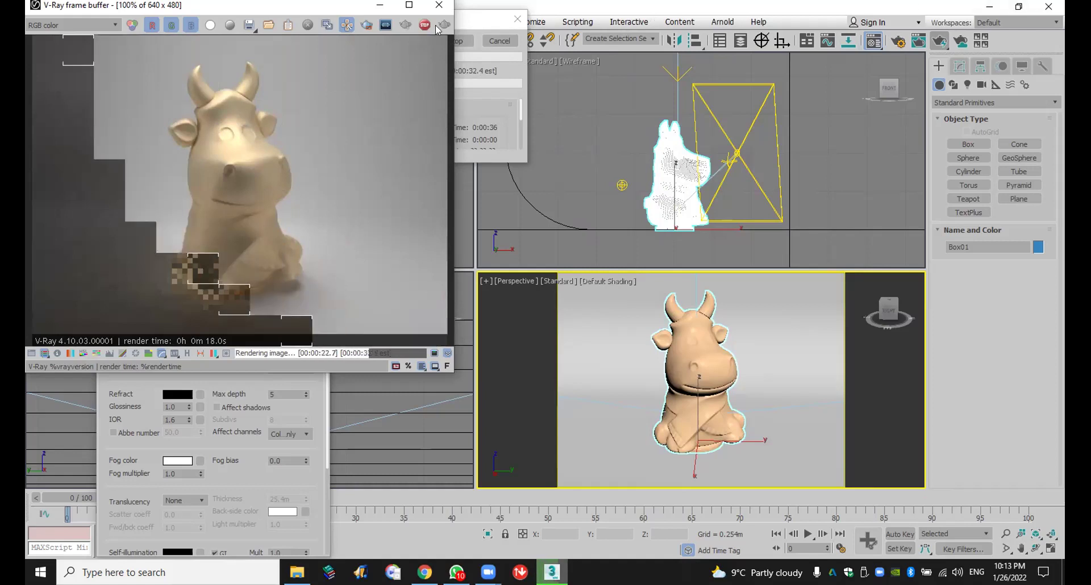
{"action": "left_click", "coordinate": [478, 53]}
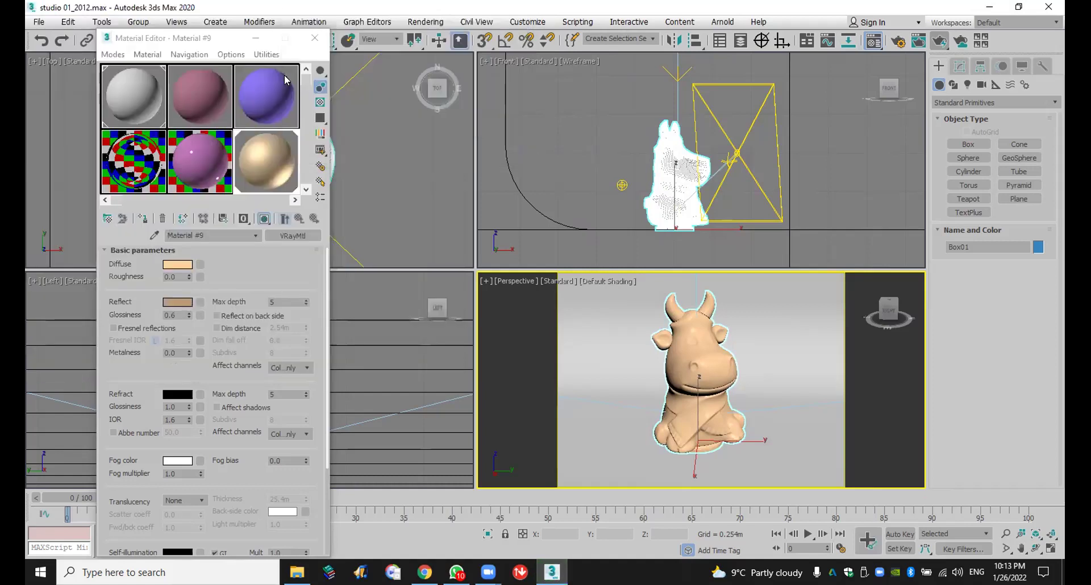
Step: Change the violet material's diffuse color to a neutral gray with red, green and blue at 138
{"action": "left_click", "coordinate": [266, 87]}
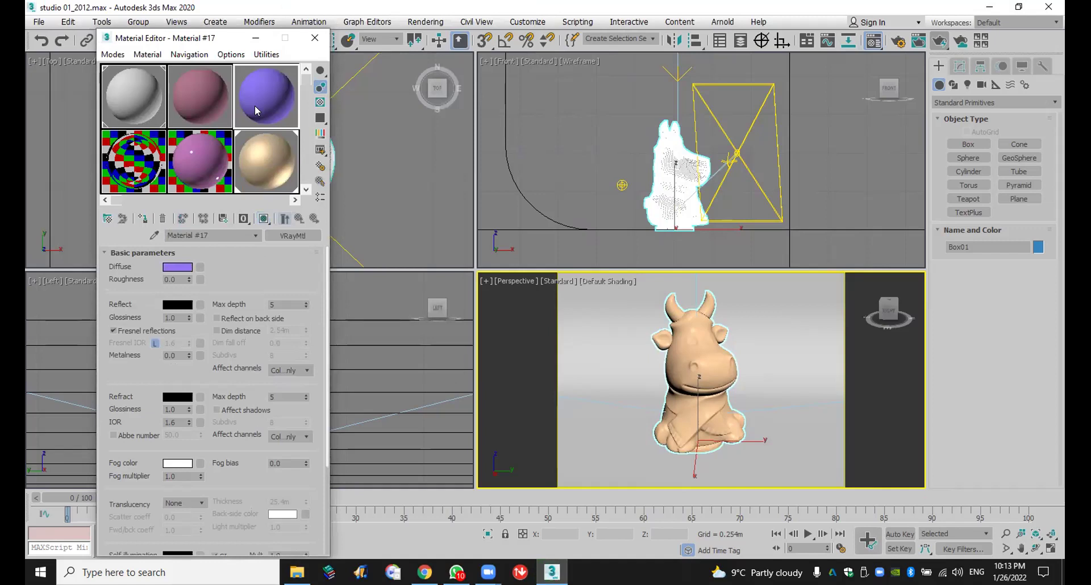
{"action": "left_click", "coordinate": [187, 267]}
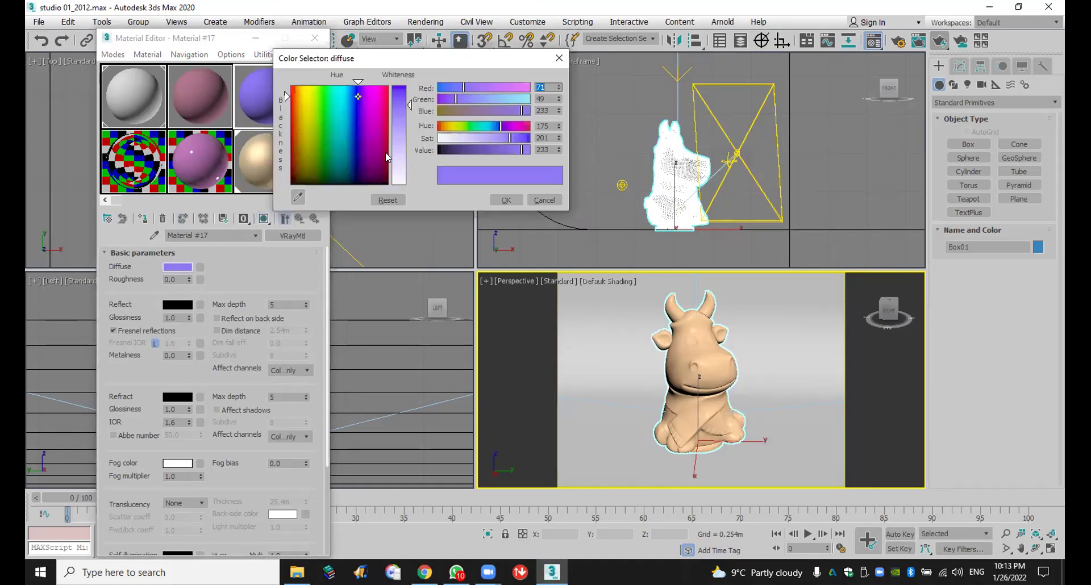
{"action": "left_click_drag", "start_coordinate": [408, 104], "coordinate": [409, 141]}
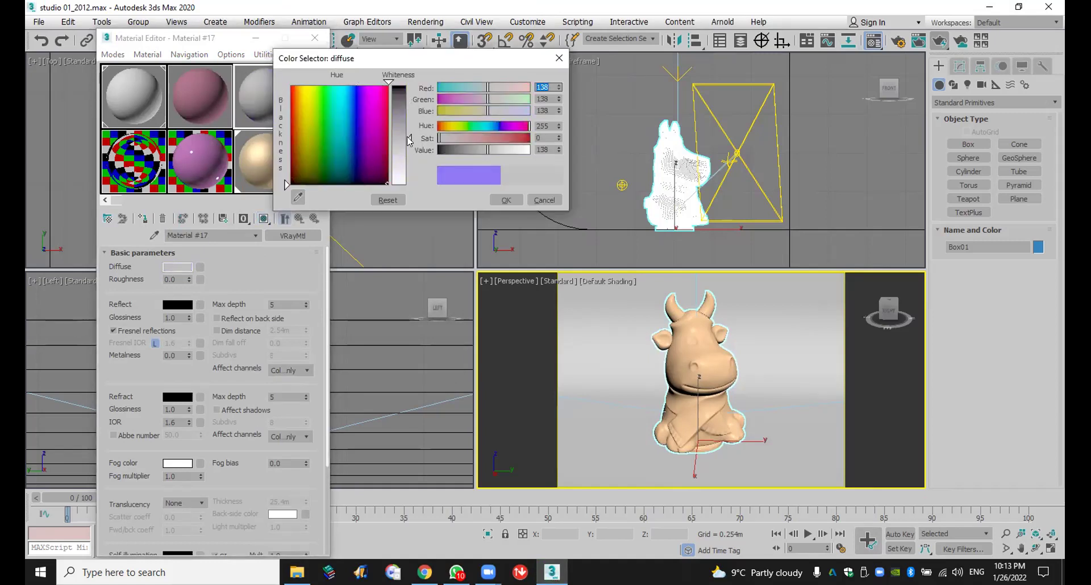
{"action": "left_click", "coordinate": [506, 200]}
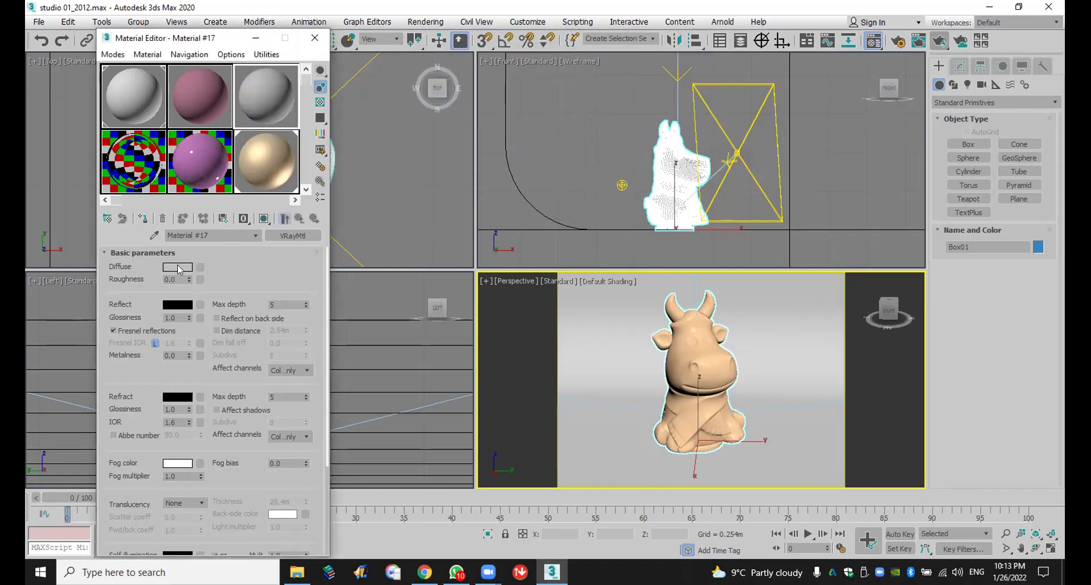
Step: Copy the gray material's diffuse color to its reflection color and brighten the reflection to a gray value of 186
{"action": "left_click_drag", "start_coordinate": [179, 271], "coordinate": [171, 304]}
{"action": "left_click", "coordinate": [201, 300]}
{"action": "left_click", "coordinate": [179, 304]}
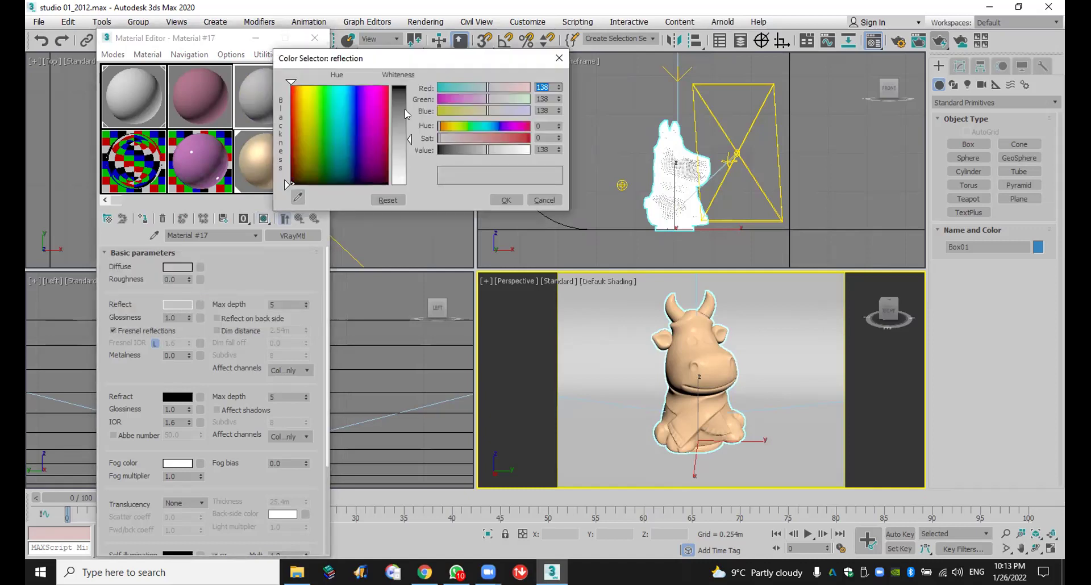
{"action": "left_click", "coordinate": [401, 162]}
{"action": "left_click_drag", "start_coordinate": [405, 163], "coordinate": [405, 158]}
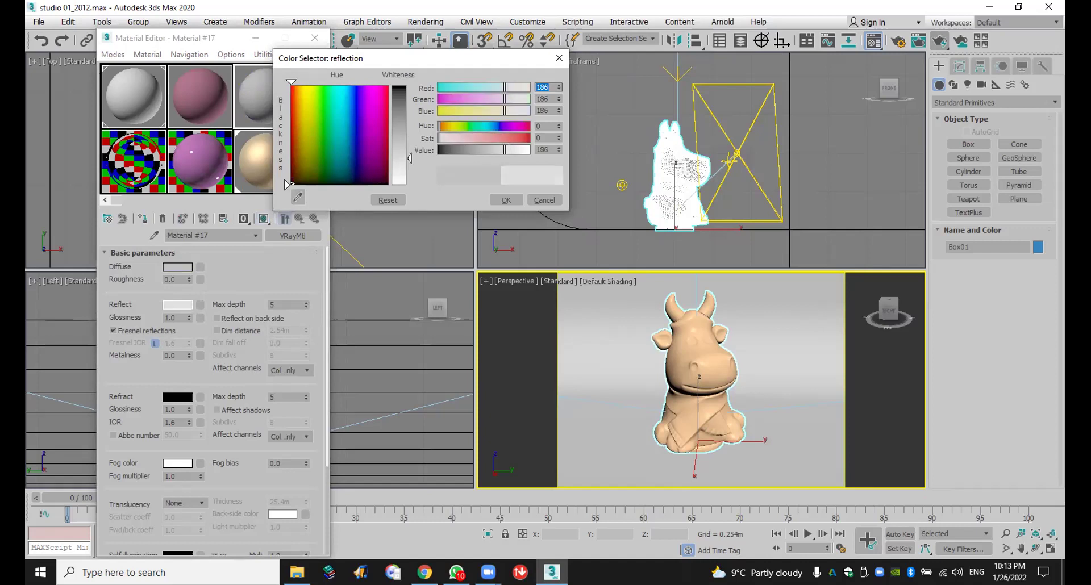
{"action": "left_click", "coordinate": [504, 201]}
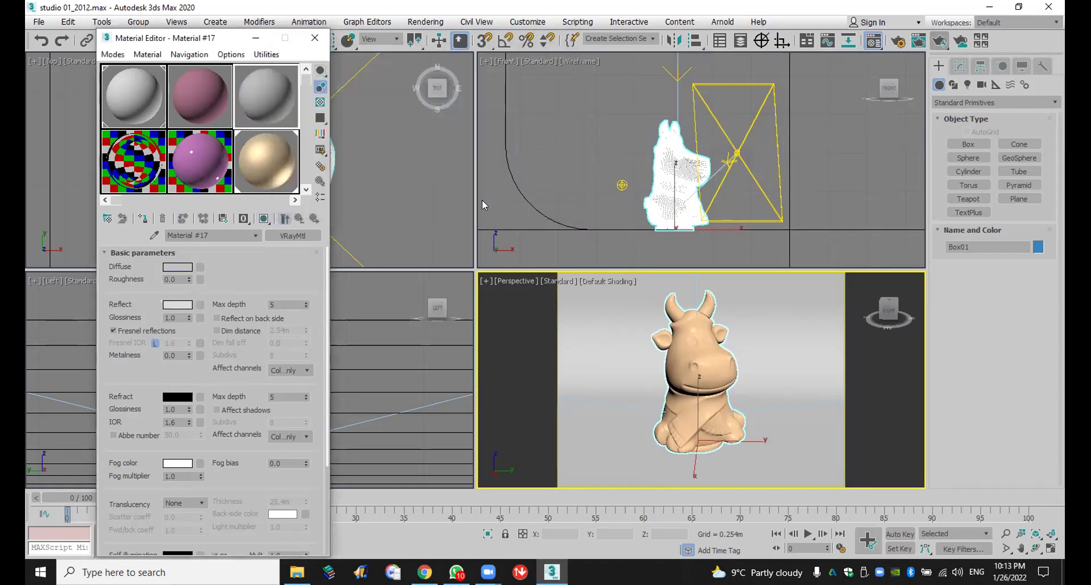
Step: Set the gray material's reflection glossiness to 0.95, disable Fresnel reflections and show its sample against the checkered background
{"action": "double_click", "coordinate": [181, 319]}
{"action": "type", "text": ".95"}
{"action": "key", "text": "Return"}
{"action": "left_click", "coordinate": [133, 333]}
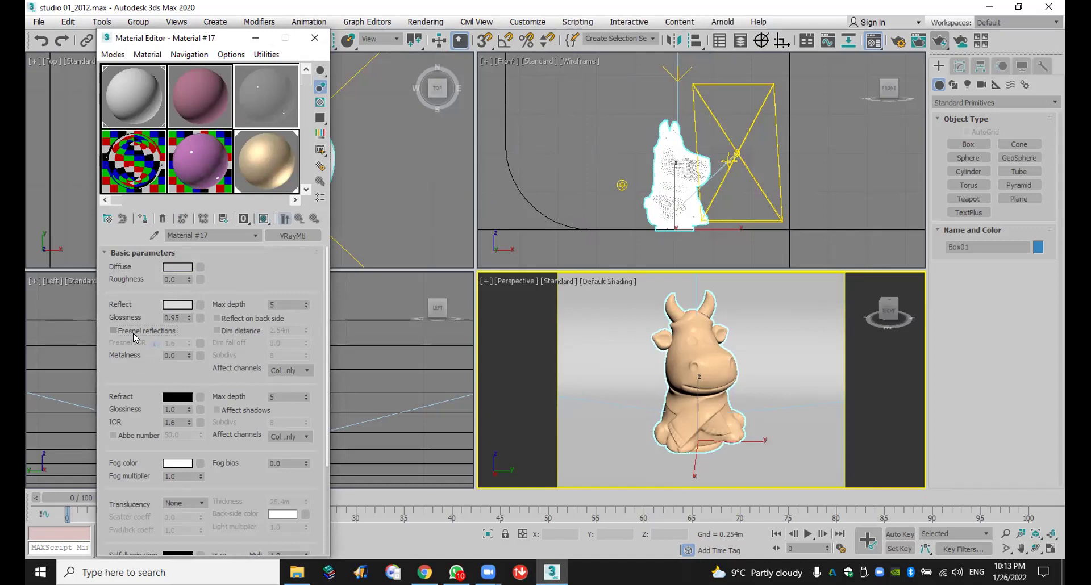
{"action": "left_click", "coordinate": [320, 102]}
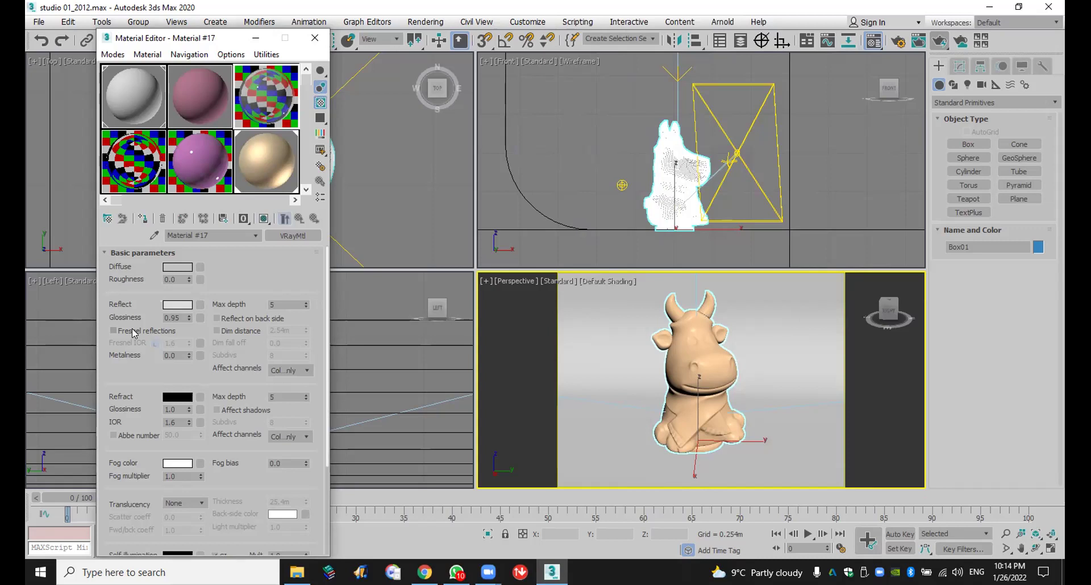
Step: Set the gray material's BRDF type to Ward and assign the material to the selected cow
{"action": "scroll", "coordinate": [147, 356], "scroll_direction": "down", "scroll_amount": 2}
{"action": "scroll", "coordinate": [147, 356], "scroll_direction": "down", "scroll_amount": 3}
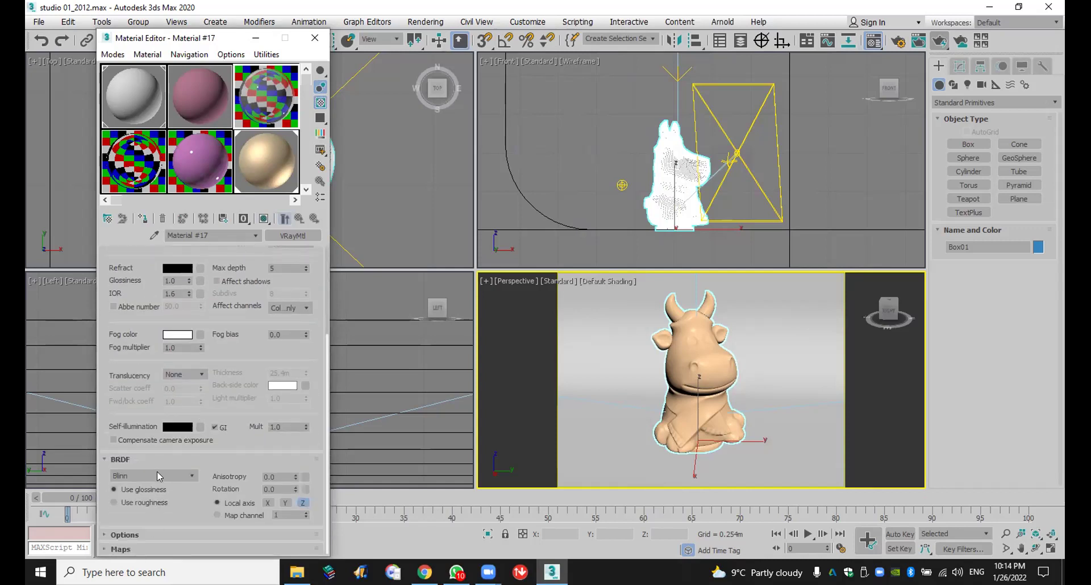
{"action": "left_click", "coordinate": [158, 476]}
{"action": "left_click", "coordinate": [156, 504]}
{"action": "left_click", "coordinate": [142, 219]}
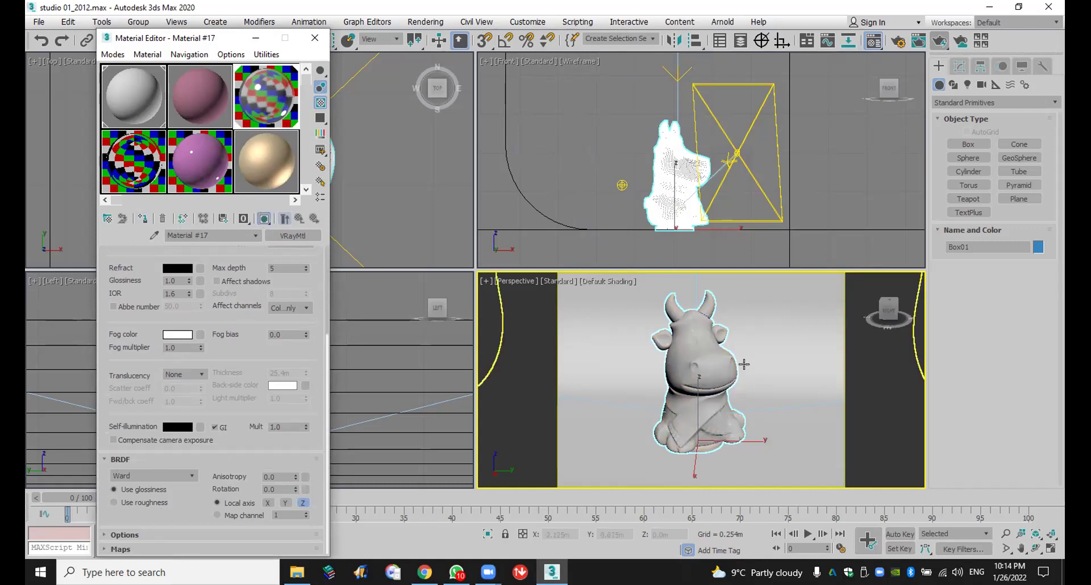
Step: Frame the cow in the perspective view, test render its reflective gray material and close the frame buffer
{"action": "scroll", "coordinate": [744, 379], "scroll_direction": "down", "scroll_amount": 5}
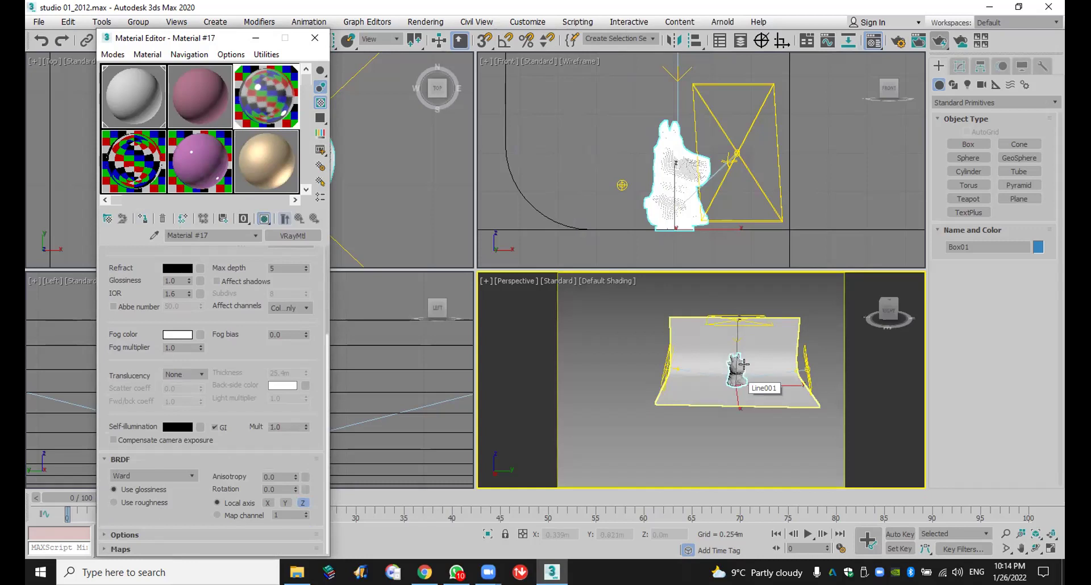
{"action": "key", "text": "z"}
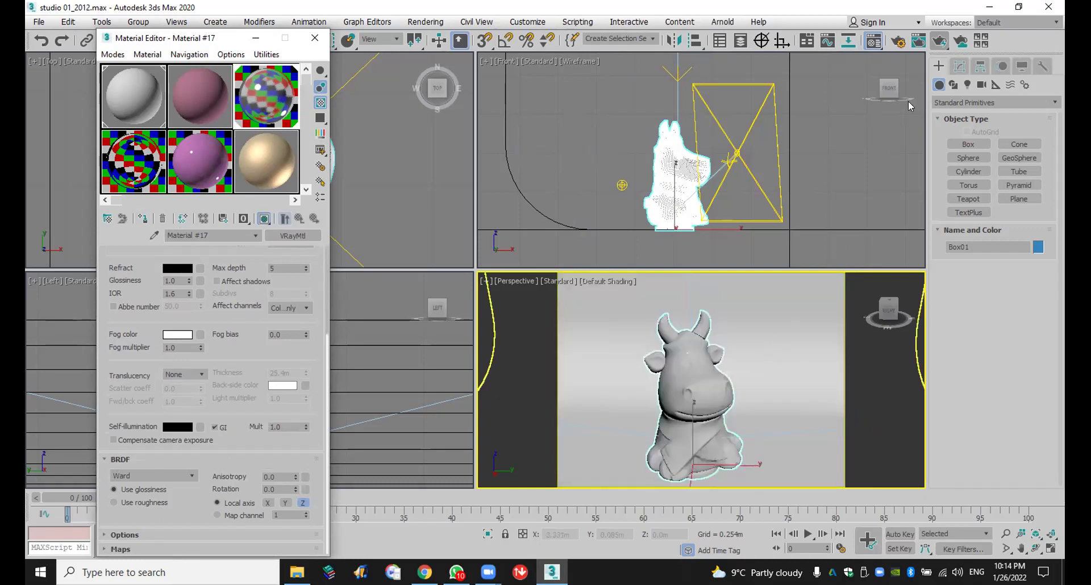
{"action": "left_click", "coordinate": [939, 43]}
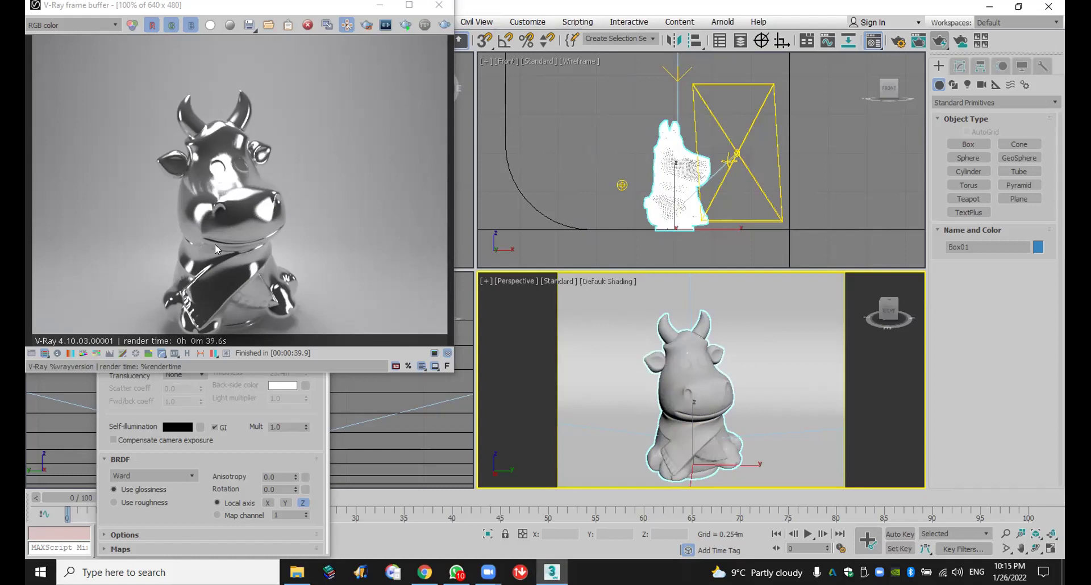
{"action": "left_click", "coordinate": [441, 8]}
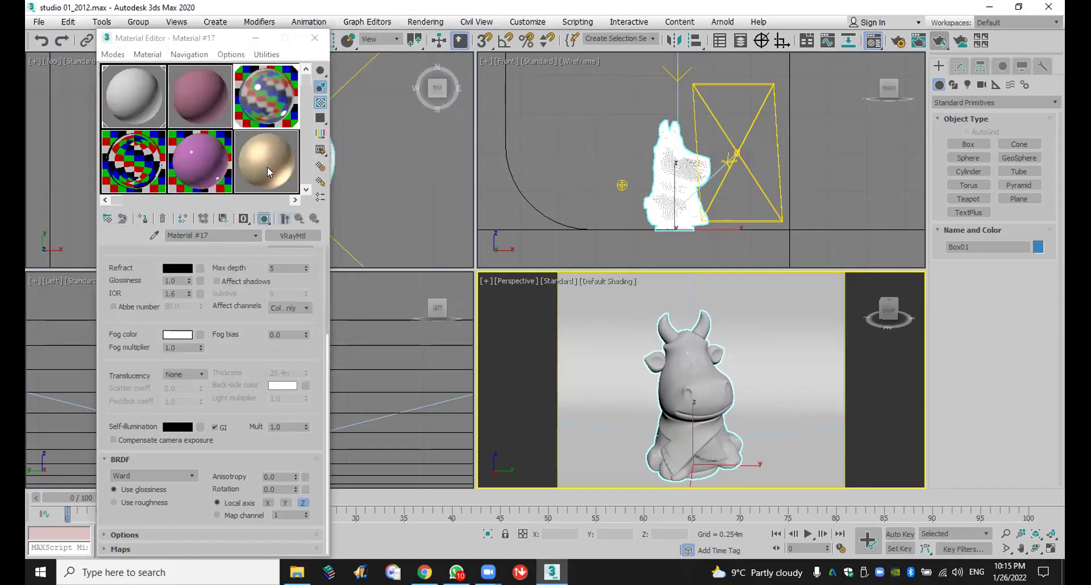
Step: Change the blue material's diffuse color to a very dark brown
{"action": "left_click", "coordinate": [191, 97]}
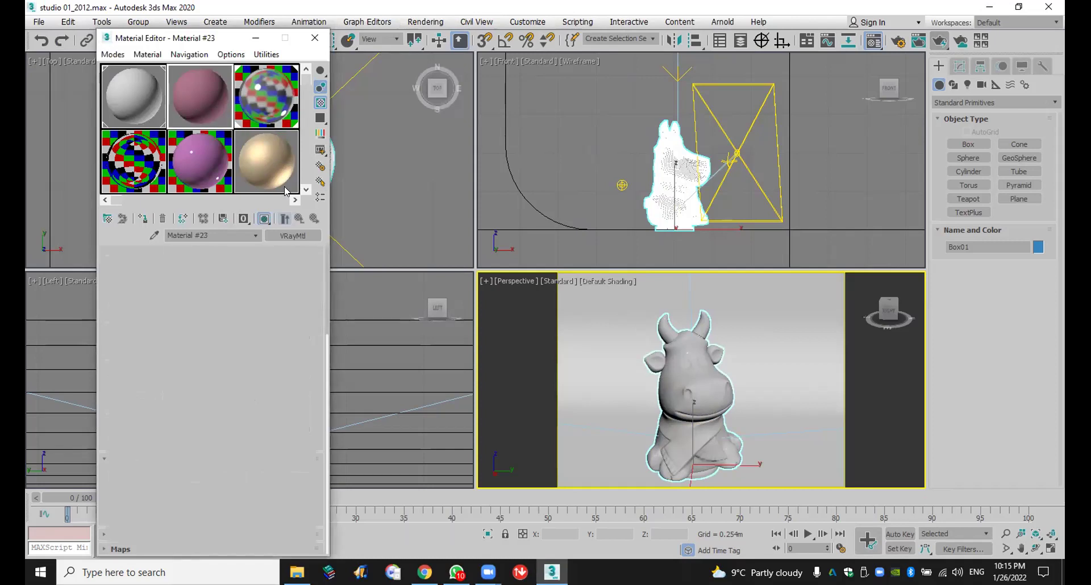
{"action": "left_click", "coordinate": [308, 181]}
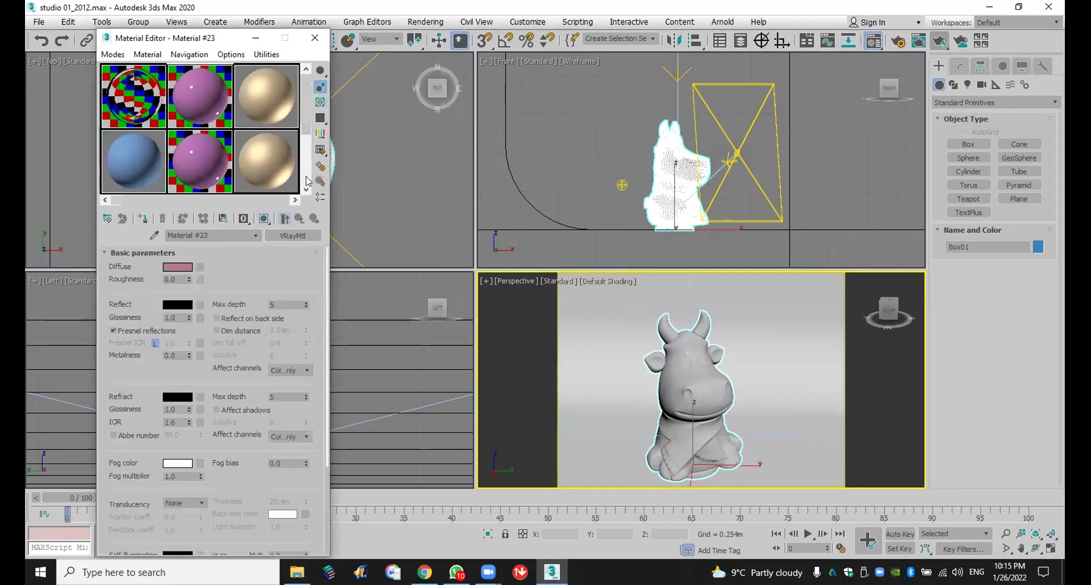
{"action": "left_click", "coordinate": [142, 169]}
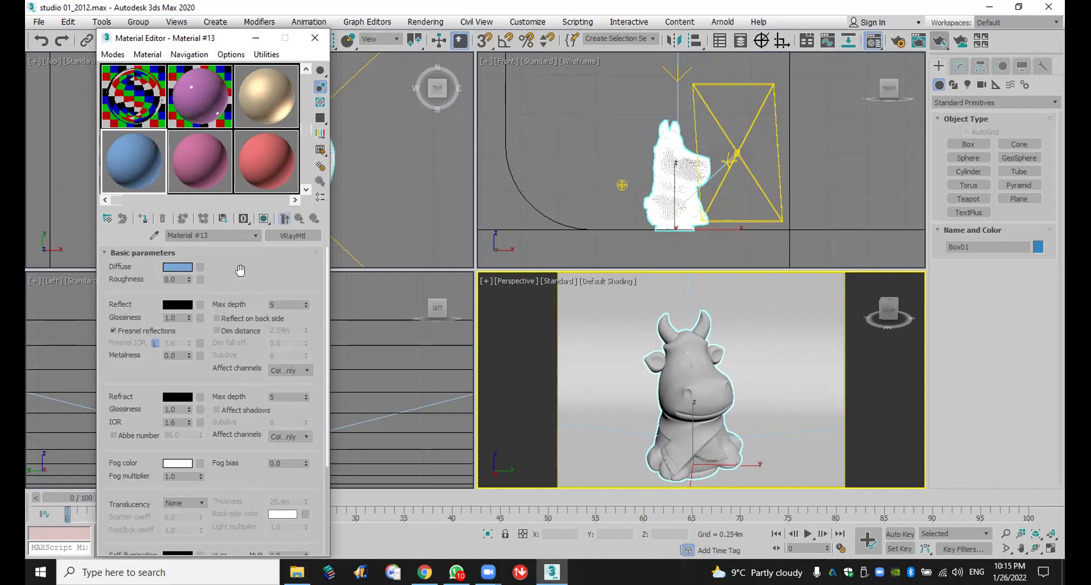
{"action": "left_click", "coordinate": [183, 268]}
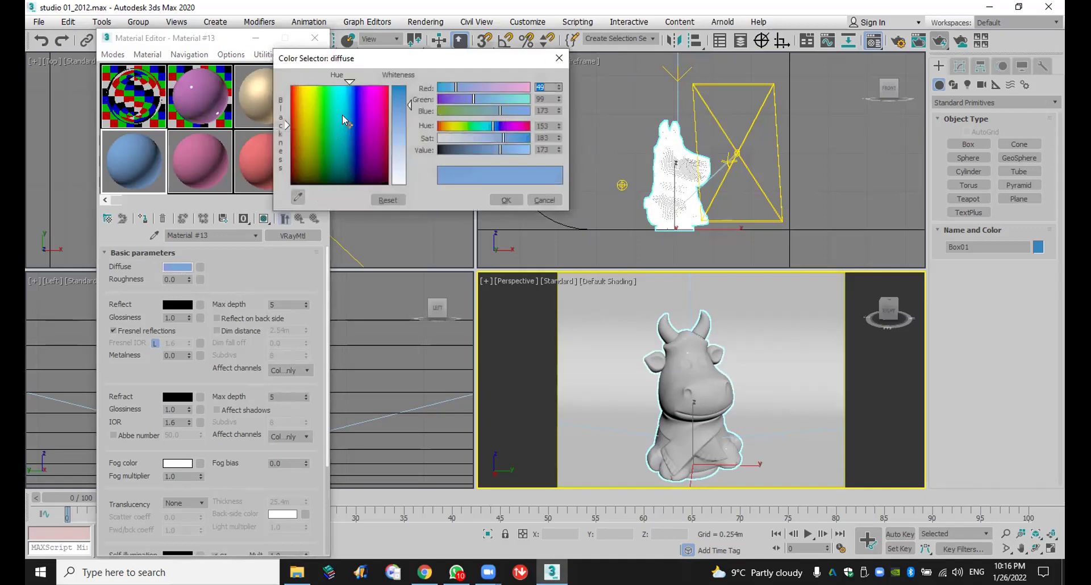
{"action": "mouse_move", "coordinate": [349, 125]}
{"action": "left_mouse_down"}
{"action": "mouse_move", "coordinate": [324, 99]}
{"action": "mouse_move", "coordinate": [307, 108]}
{"action": "mouse_move", "coordinate": [304, 176]}
{"action": "left_mouse_up"}
{"action": "left_click_drag", "start_coordinate": [409, 105], "coordinate": [411, 86]}
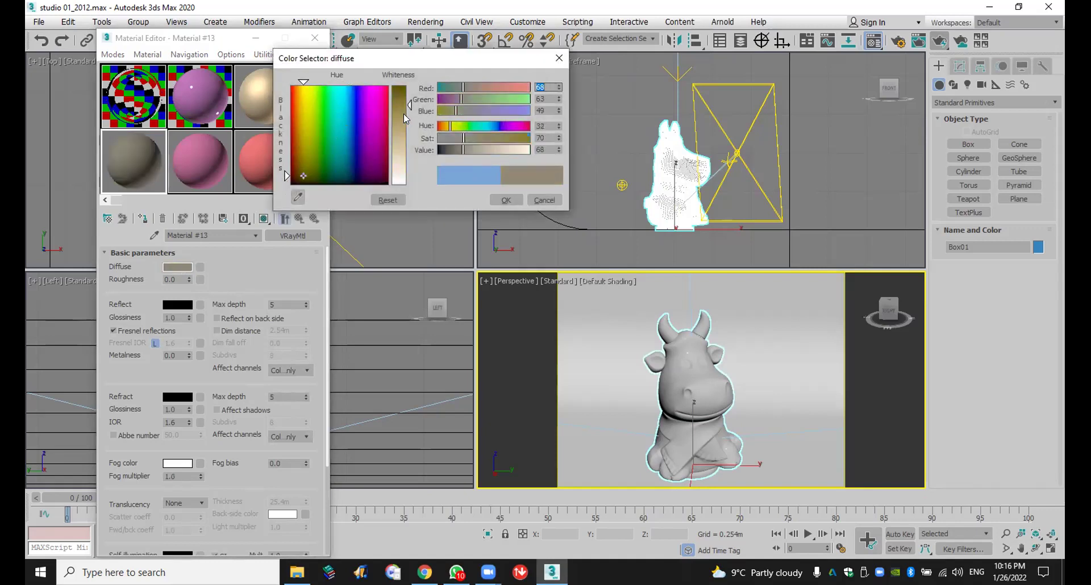
{"action": "left_click", "coordinate": [442, 152]}
{"action": "left_click_drag", "start_coordinate": [309, 181], "coordinate": [300, 179]}
{"action": "left_click_drag", "start_coordinate": [440, 151], "coordinate": [439, 151]}
{"action": "left_click", "coordinate": [505, 199]}
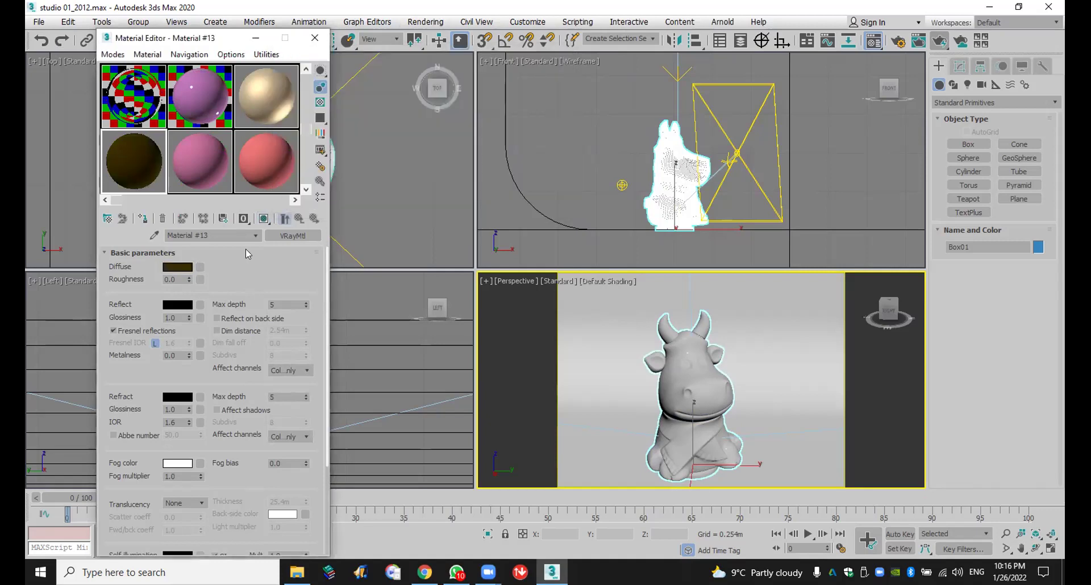
Step: Assign the dark brown material to the cow and reframe the figurine in the perspective view
{"action": "left_click", "coordinate": [145, 218]}
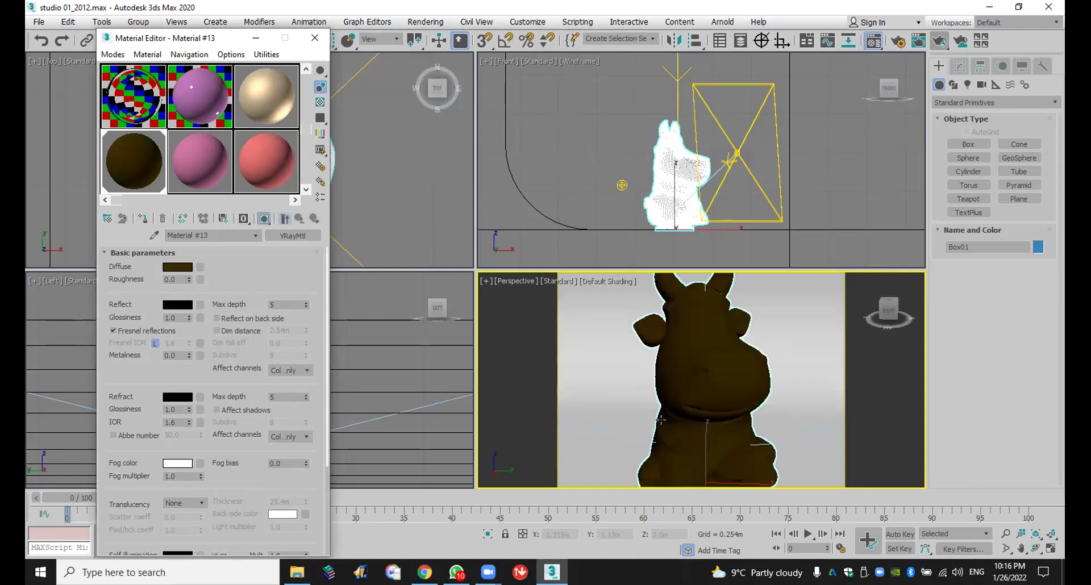
{"action": "left_click", "coordinate": [1036, 548]}
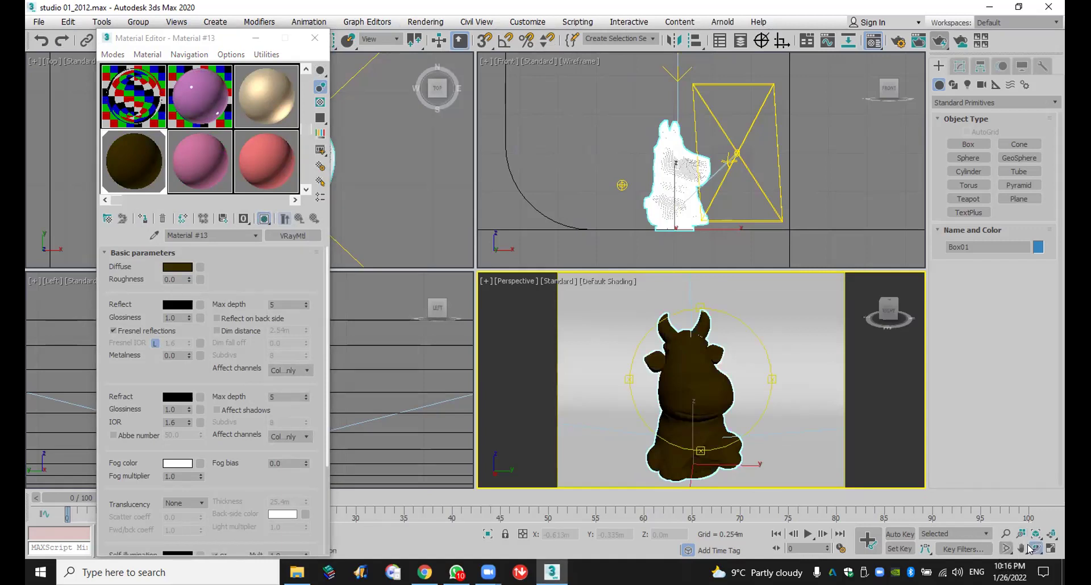
{"action": "left_click_drag", "start_coordinate": [745, 438], "coordinate": [746, 436]}
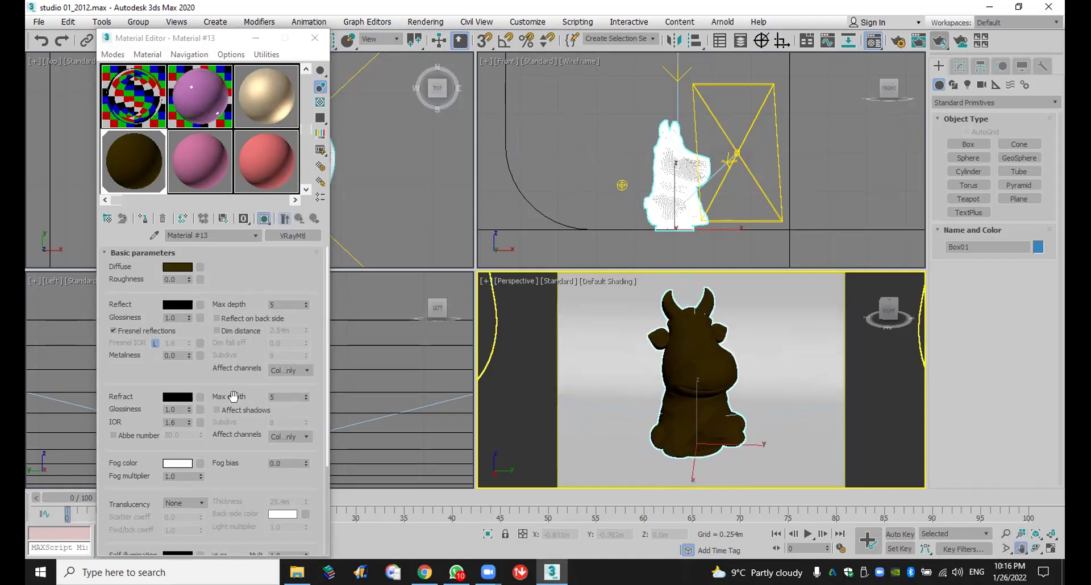
Step: Open a magnified preview of the dark brown material and set its reflection glossiness to 0.75
{"action": "left_click", "coordinate": [180, 317]}
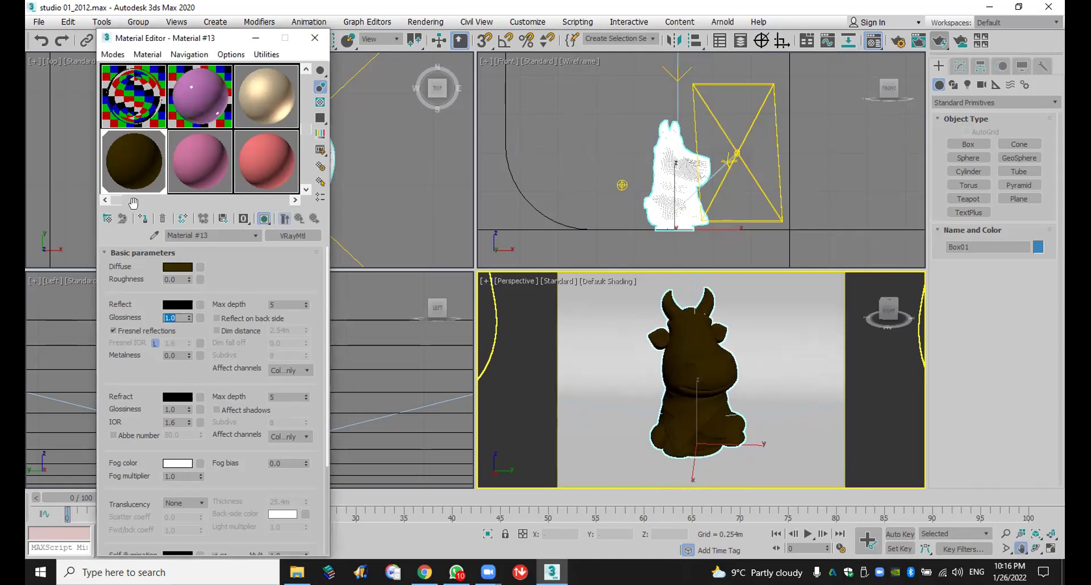
{"action": "double_click", "coordinate": [134, 163]}
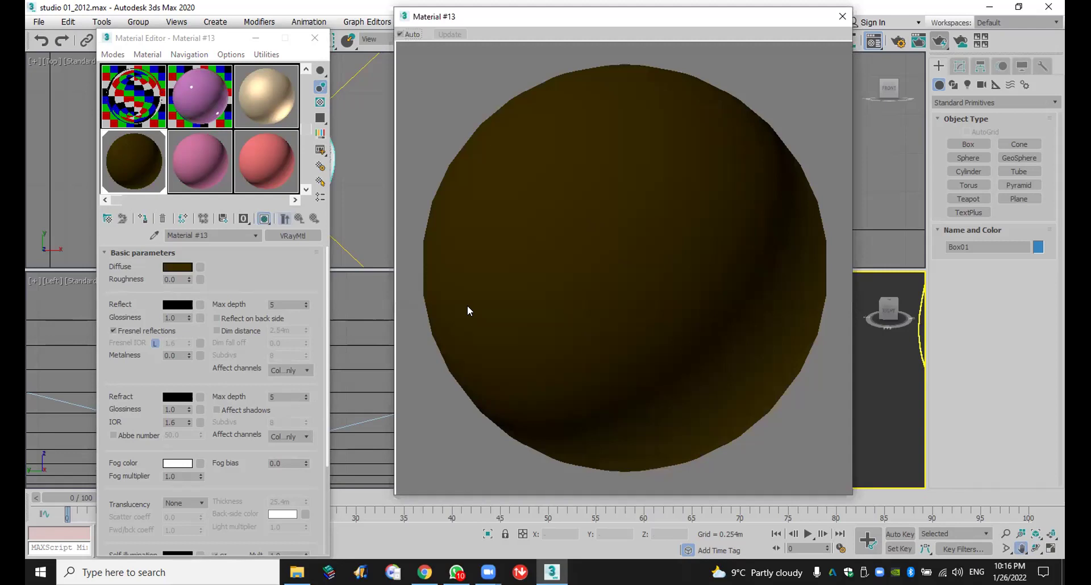
{"action": "left_click", "coordinate": [180, 317]}
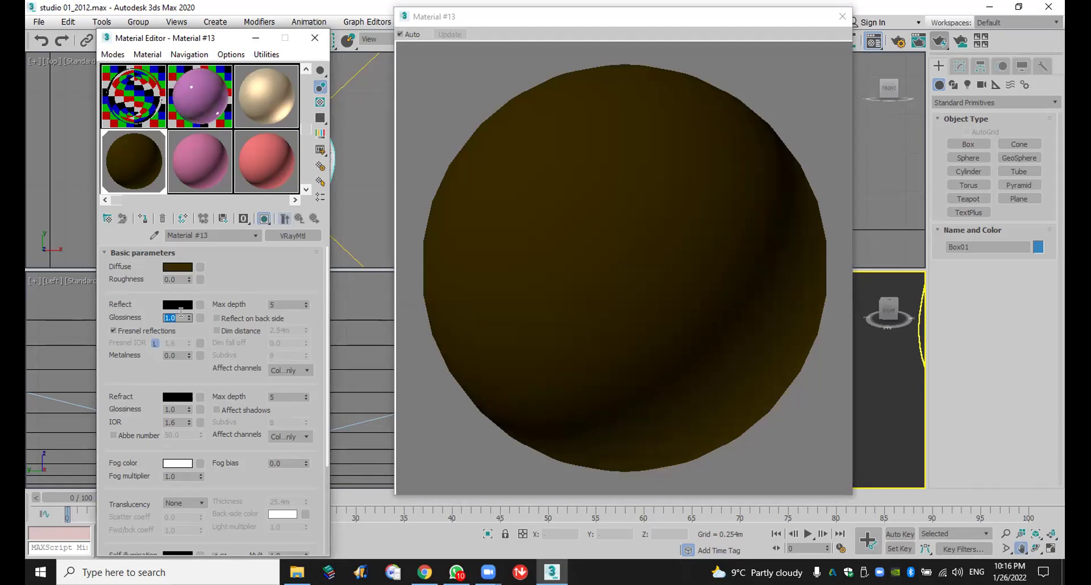
{"action": "key", "text": "BackSpace"}
{"action": "type", "text": ".75"}
{"action": "key", "text": "Return"}
Step: Set the dark brown material's reflection color to gray with red, green and blue at 122
{"action": "left_click", "coordinate": [180, 305]}
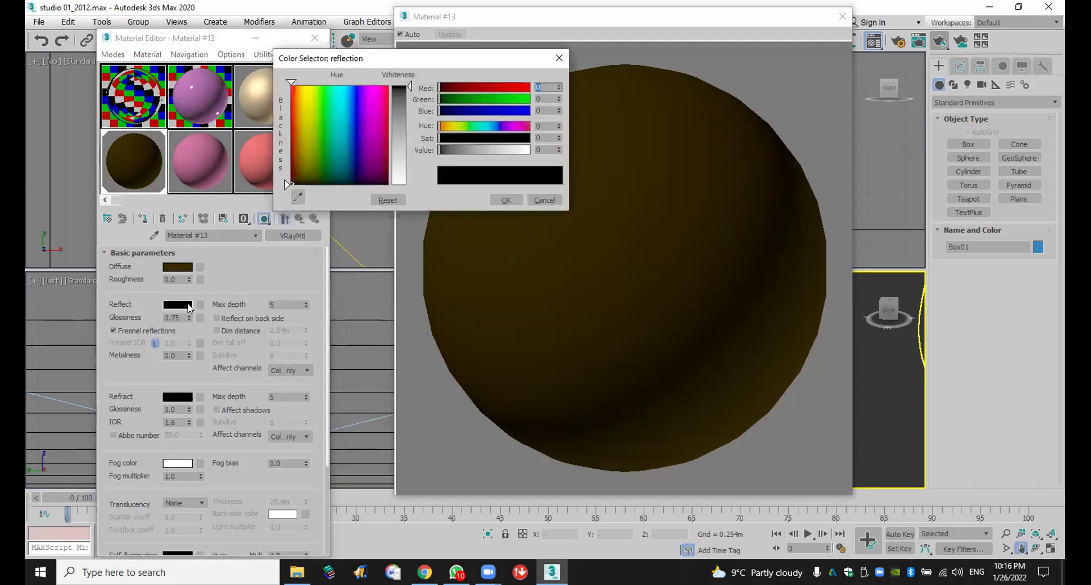
{"action": "left_click", "coordinate": [404, 134]}
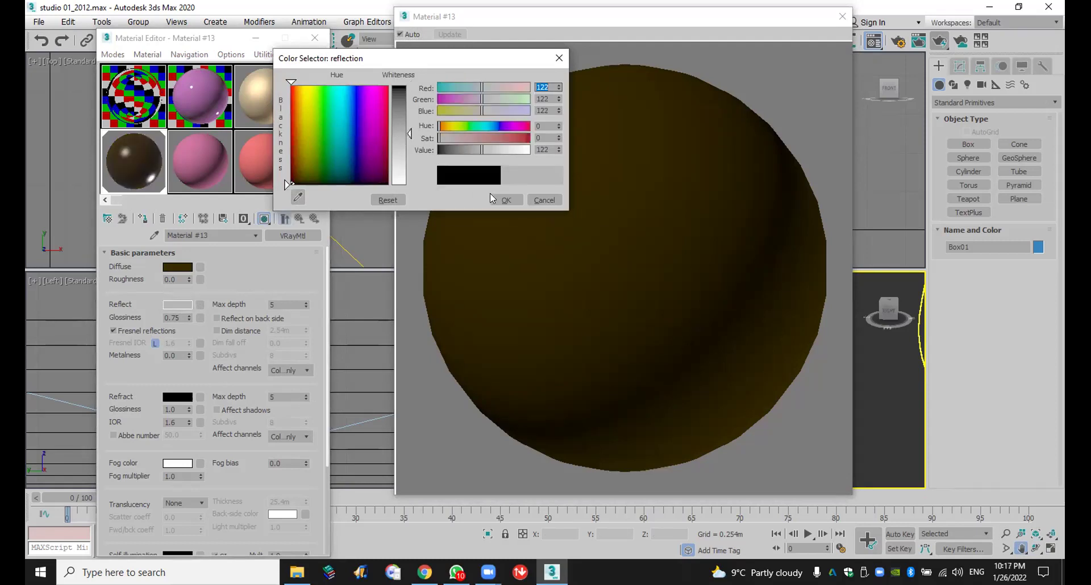
{"action": "left_click", "coordinate": [500, 199]}
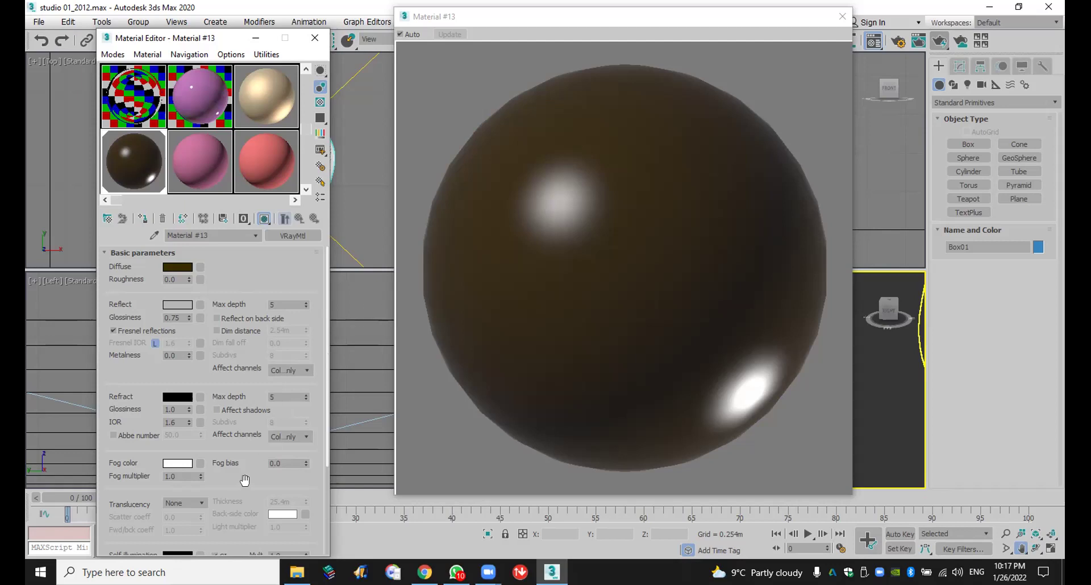
Step: Add a Noise map to the dark brown material's Bump channel
{"action": "scroll", "coordinate": [244, 481], "scroll_direction": "down", "scroll_amount": 5}
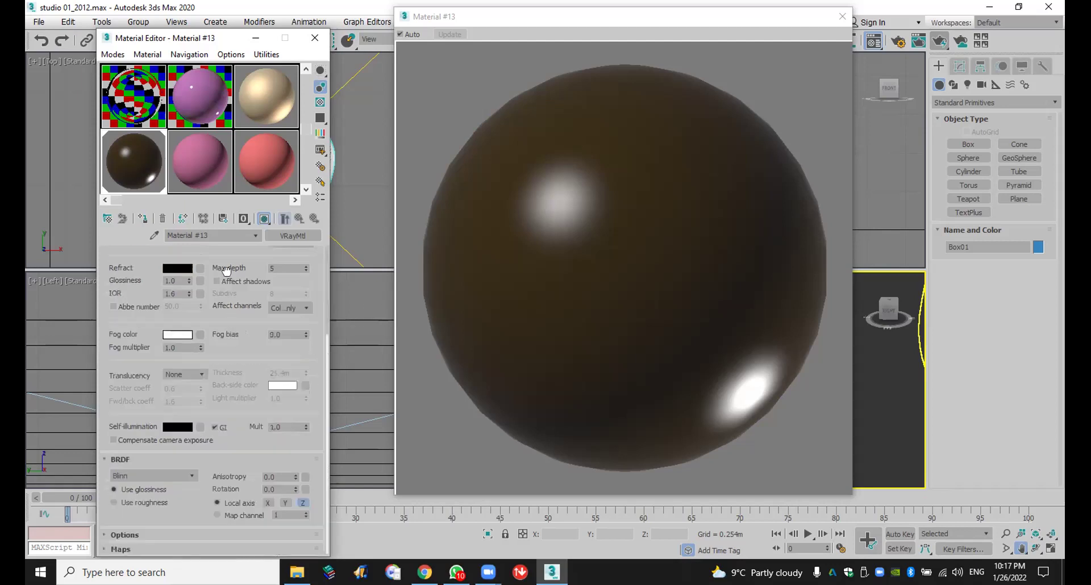
{"action": "left_click", "coordinate": [194, 547]}
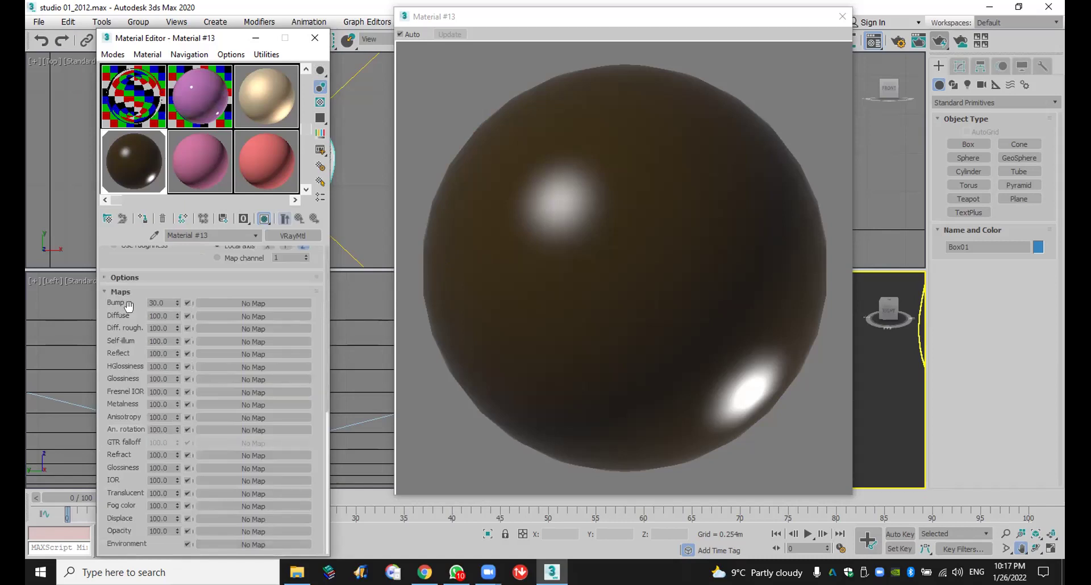
{"action": "left_click", "coordinate": [250, 304]}
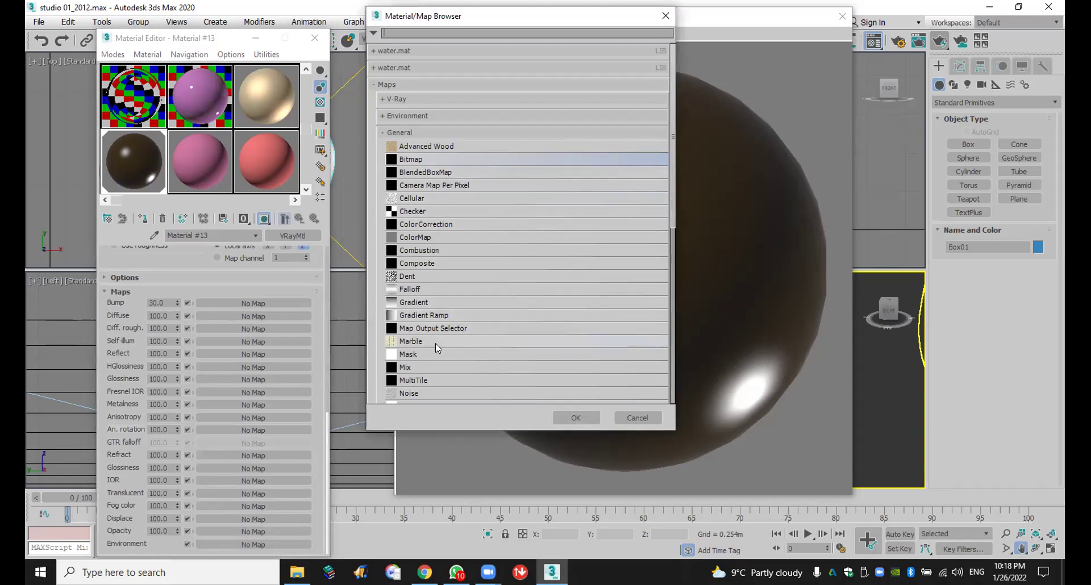
{"action": "scroll", "coordinate": [436, 344], "scroll_direction": "down", "scroll_amount": 1}
{"action": "double_click", "coordinate": [435, 362]}
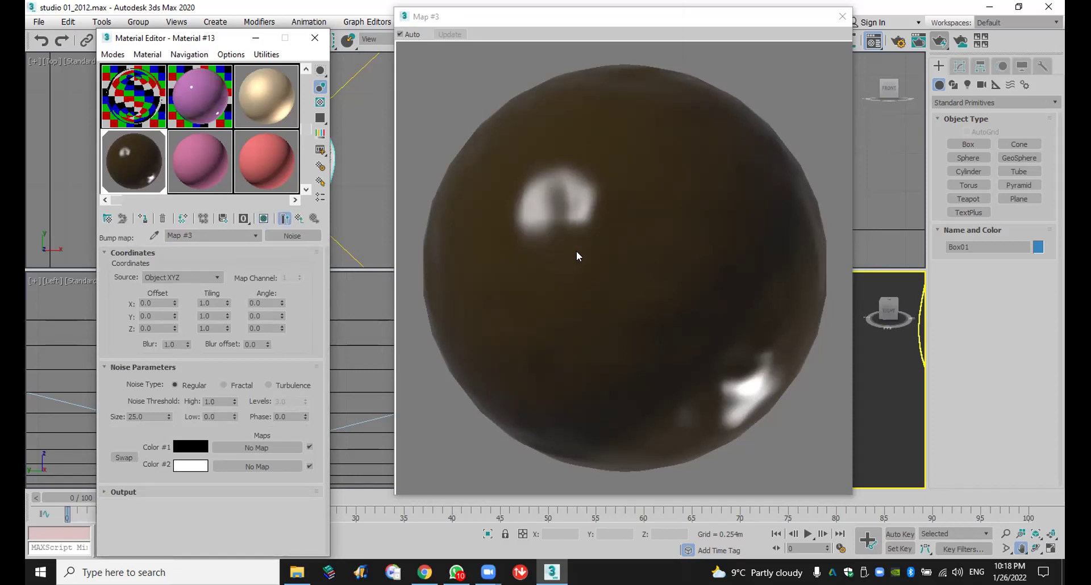
Step: Set the bump Noise map's size to 1 and return to the parent material
{"action": "double_click", "coordinate": [141, 416]}
{"action": "type", "text": "1"}
{"action": "key", "text": "Return"}
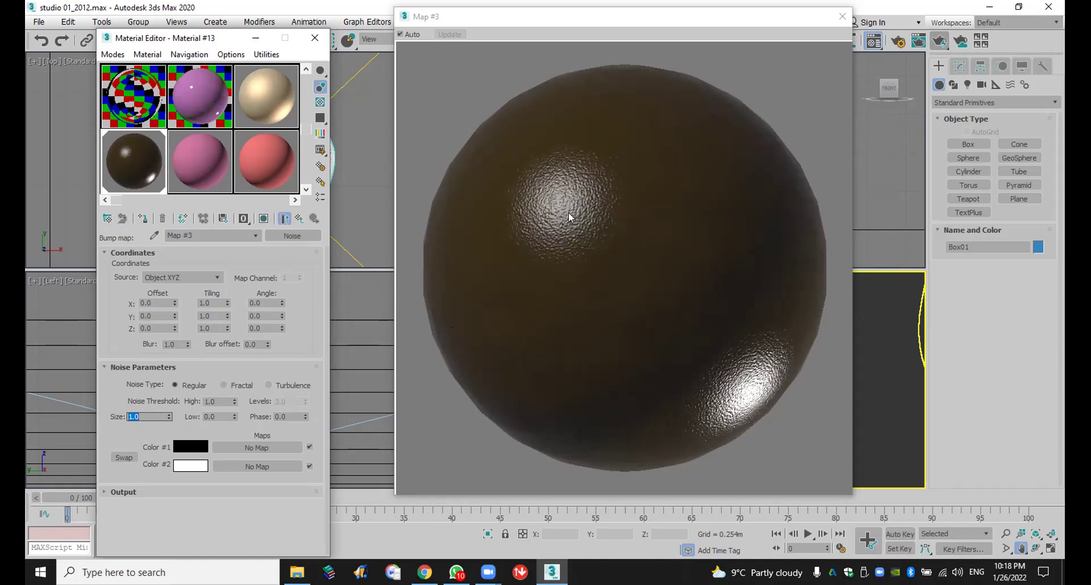
{"action": "left_click", "coordinate": [296, 219]}
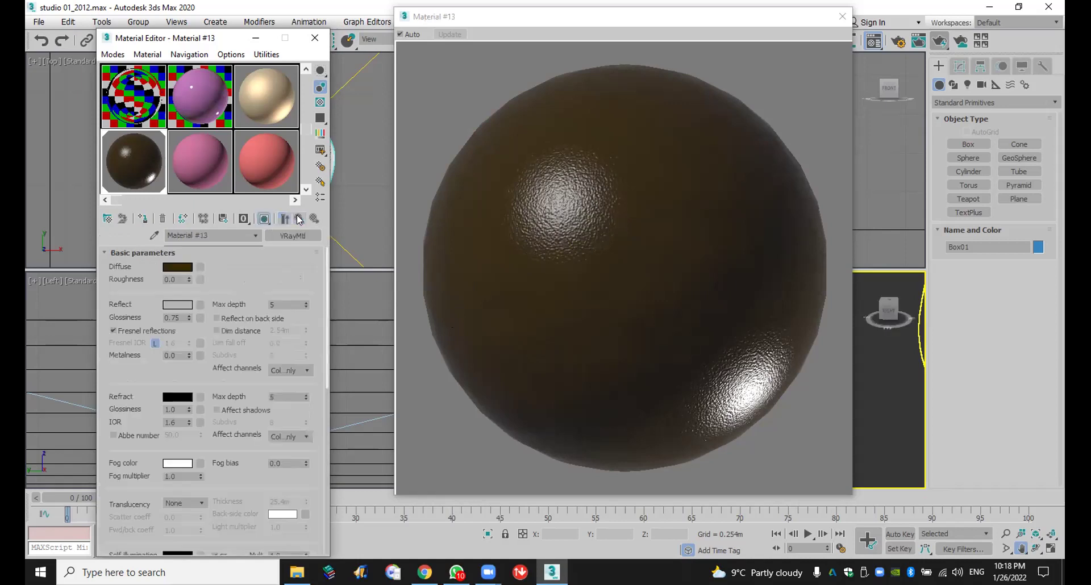
Step: Replace the dark brown material's bump Noise with the bitmap div)(div class=2.jpg from External Files, Lecture 4 Textures, Fabric textures
{"action": "scroll", "coordinate": [255, 468], "scroll_direction": "down", "scroll_amount": 5}
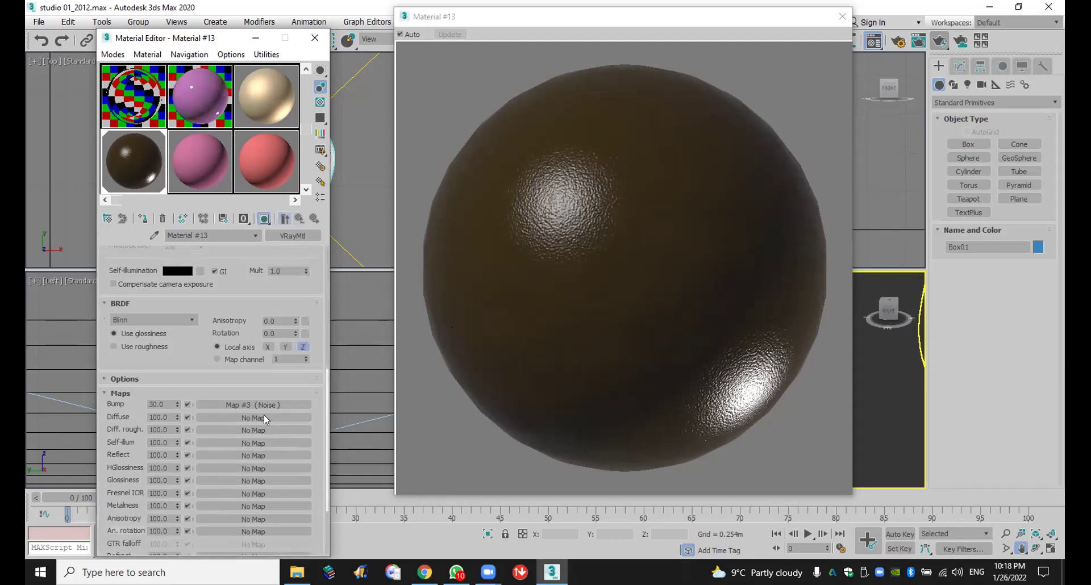
{"action": "left_click", "coordinate": [257, 401]}
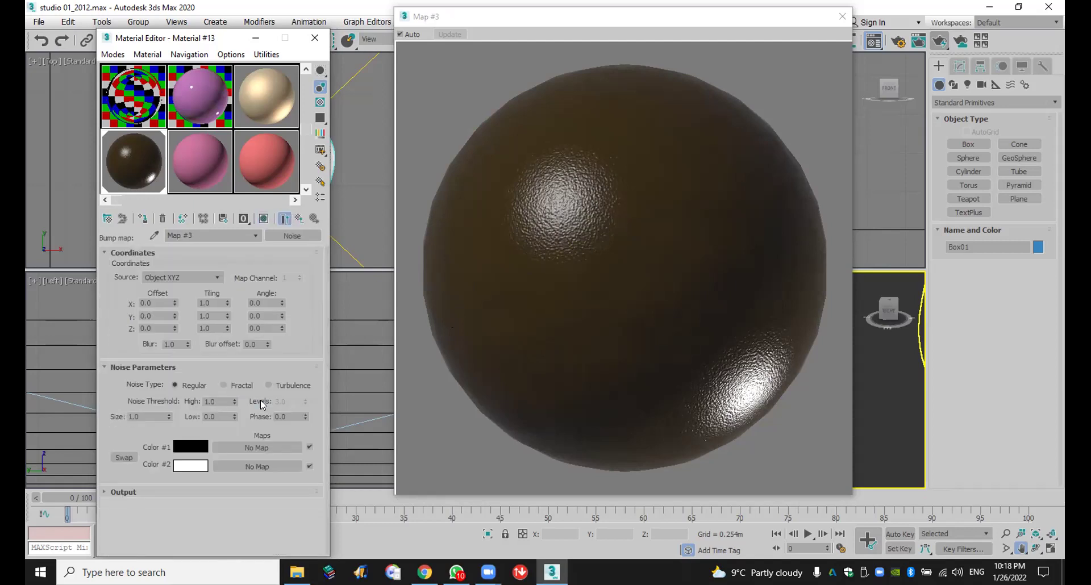
{"action": "left_click", "coordinate": [297, 236]}
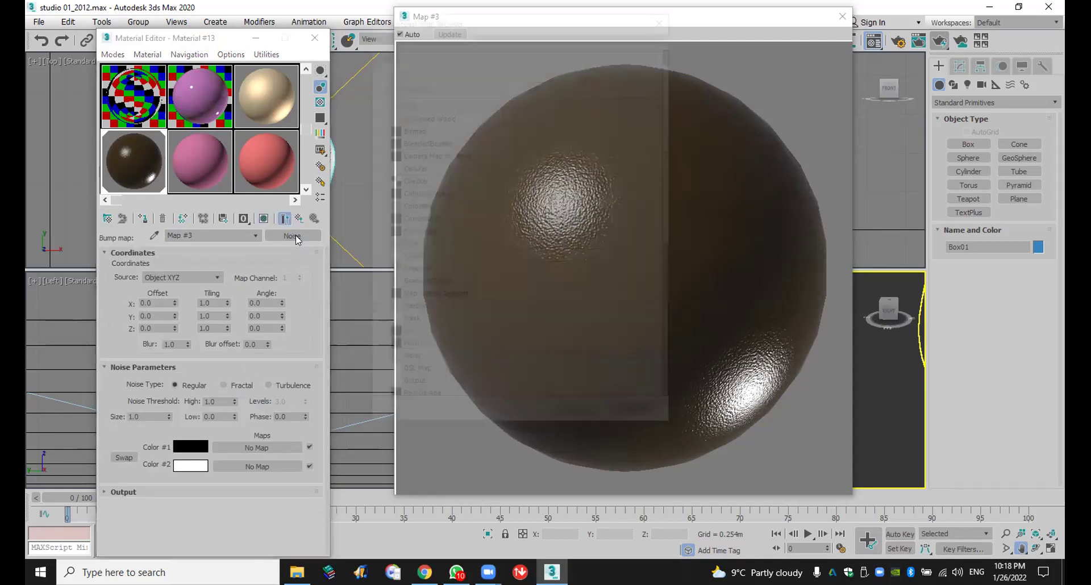
{"action": "double_click", "coordinate": [434, 123]}
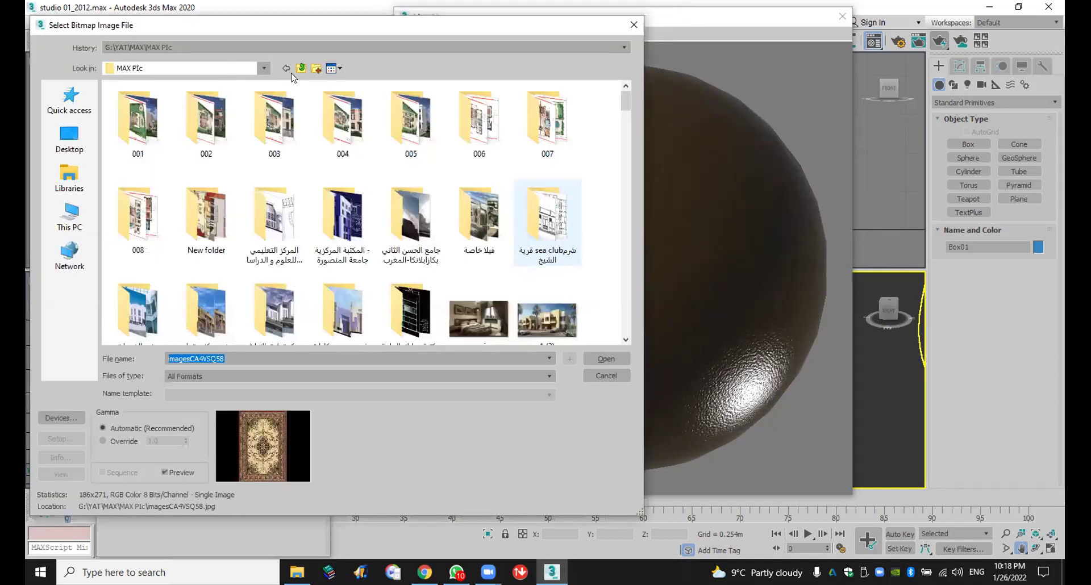
{"action": "left_click", "coordinate": [300, 67]}
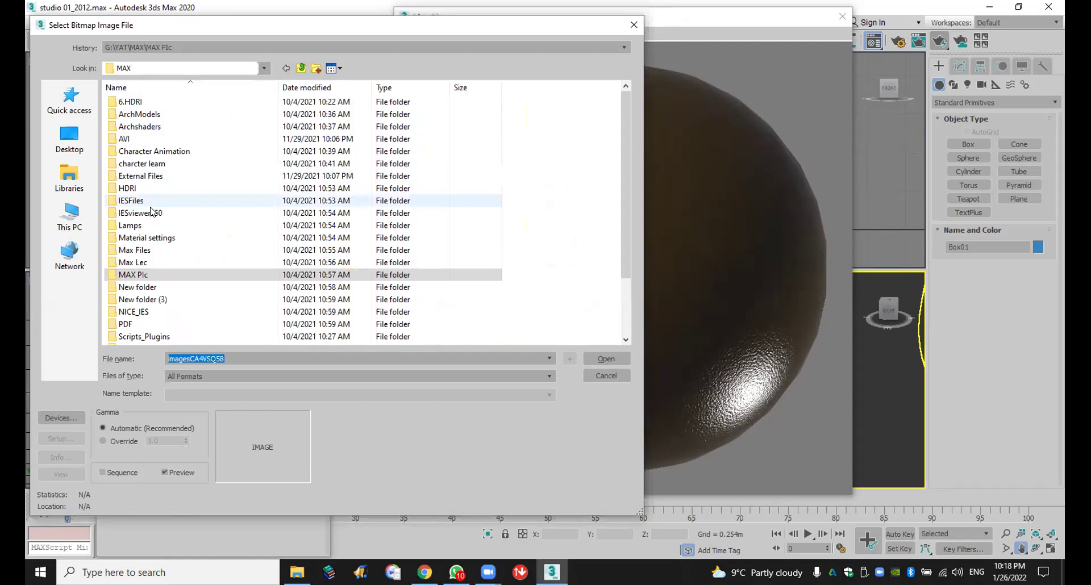
{"action": "double_click", "coordinate": [151, 175]}
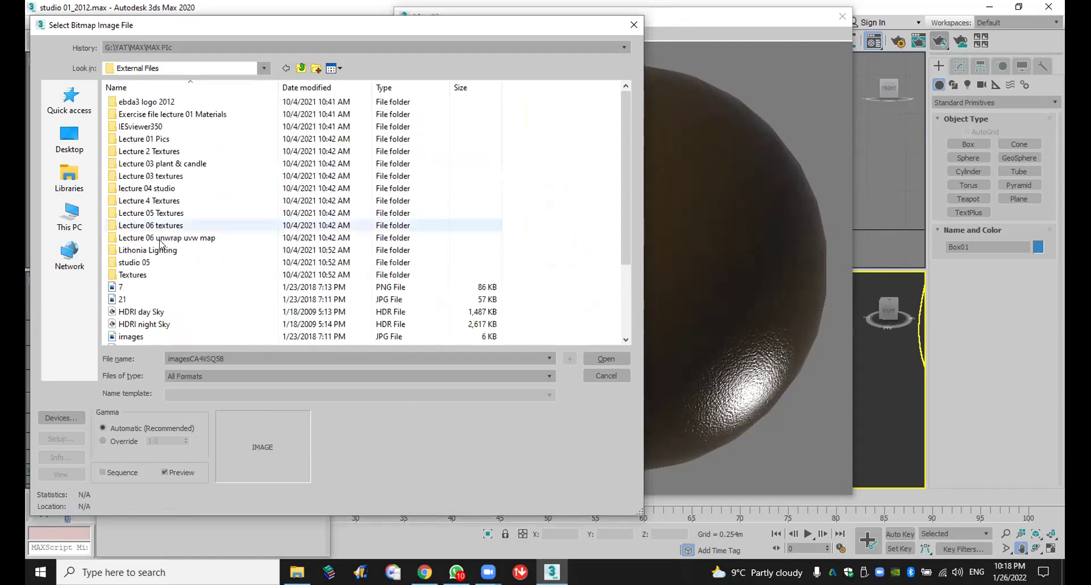
{"action": "left_click", "coordinate": [178, 201]}
{"action": "double_click", "coordinate": [178, 201]}
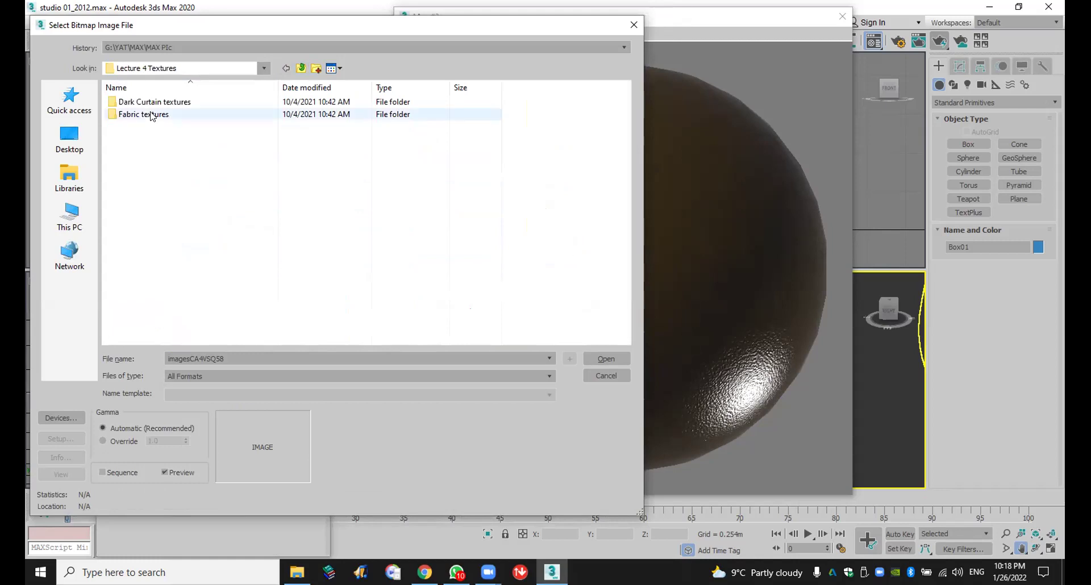
{"action": "double_click", "coordinate": [150, 114]}
{"action": "double_click", "coordinate": [342, 121]}
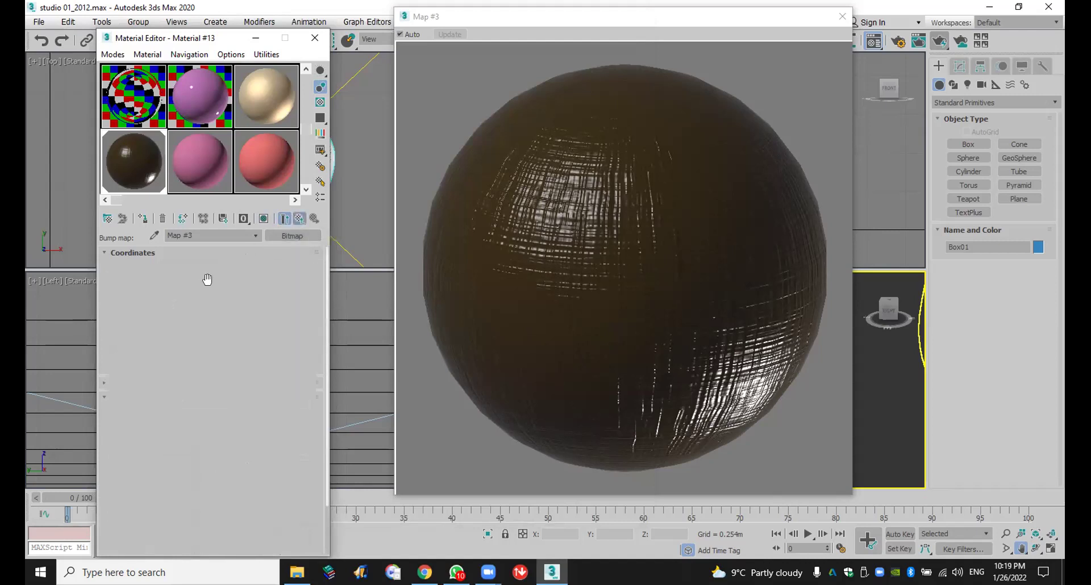
Step: Set the dark brown material's reflection glossiness to 0.65
{"action": "left_click", "coordinate": [181, 282]}
{"action": "type", "text": ".65"}
{"action": "key", "text": "Return"}
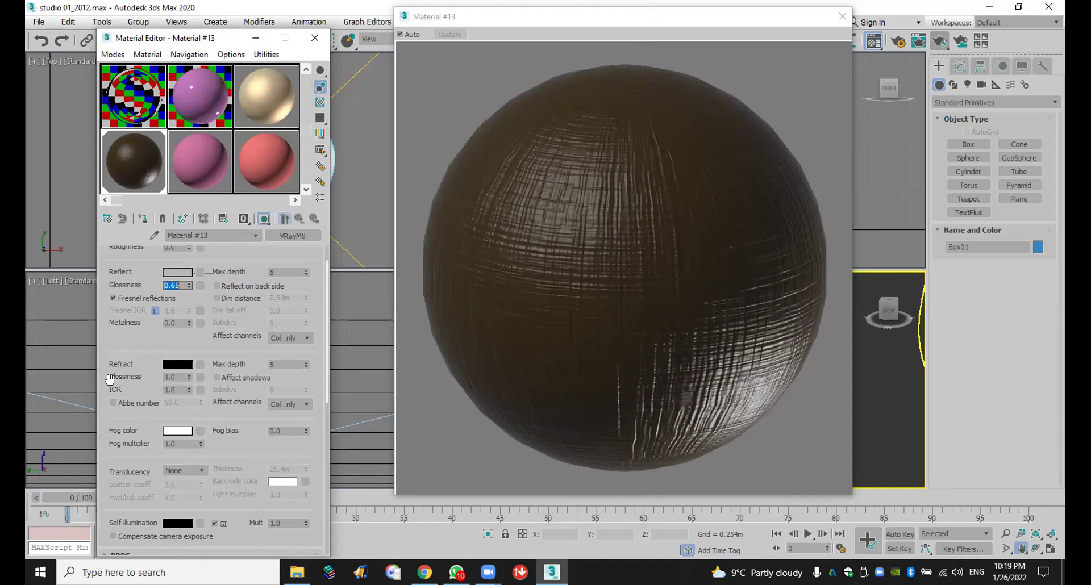
Step: Look through the BRDF types available for the dark brown material and close the Material Editor
{"action": "scroll", "coordinate": [126, 349], "scroll_direction": "up", "scroll_amount": 2}
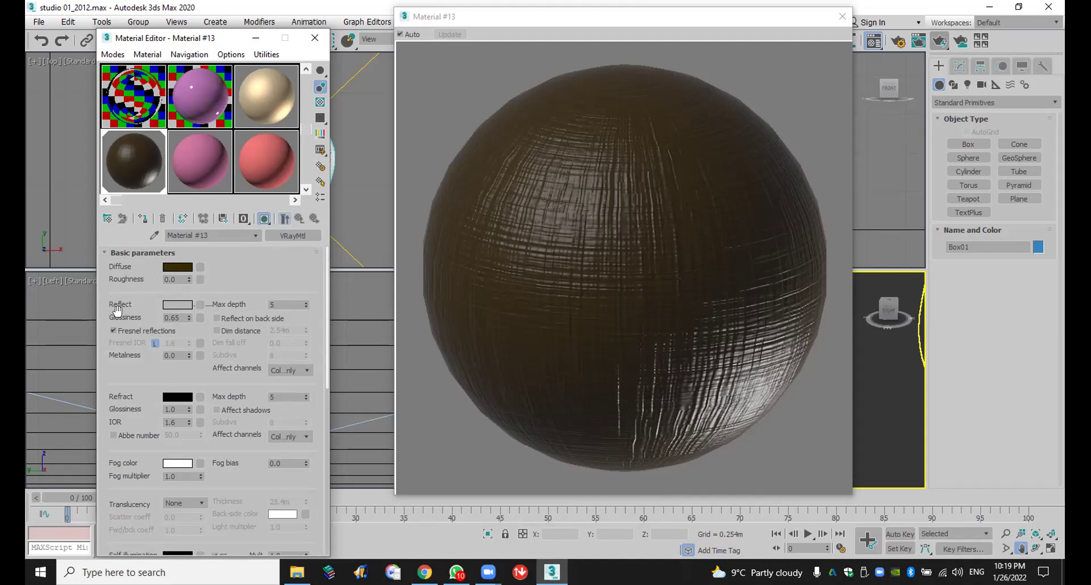
{"action": "double_click", "coordinate": [180, 316]}
{"action": "left_click_drag", "start_coordinate": [142, 479], "coordinate": [138, 297]}
{"action": "left_click", "coordinate": [136, 421]}
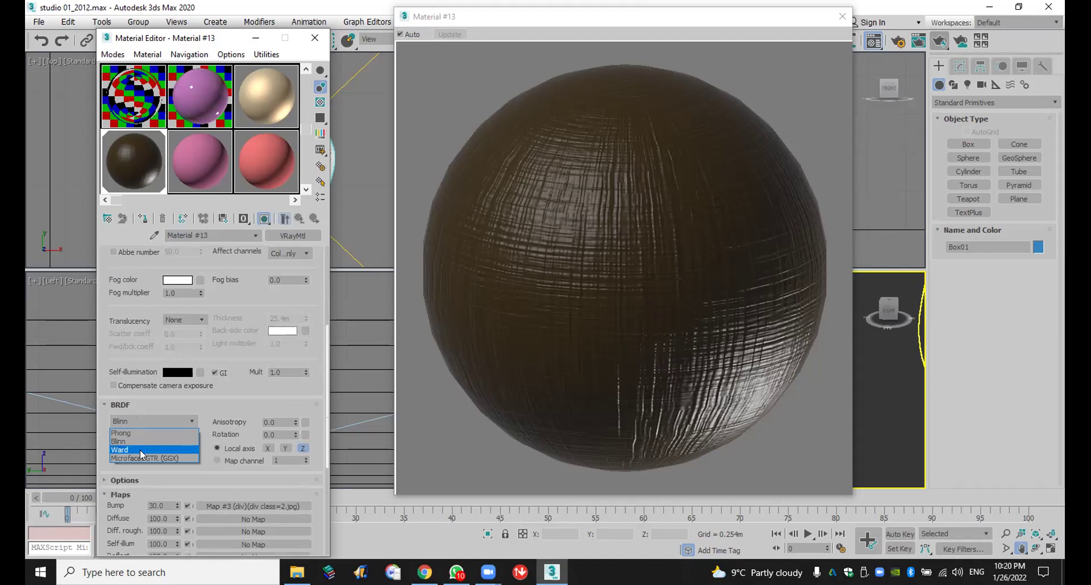
{"action": "left_click", "coordinate": [141, 340]}
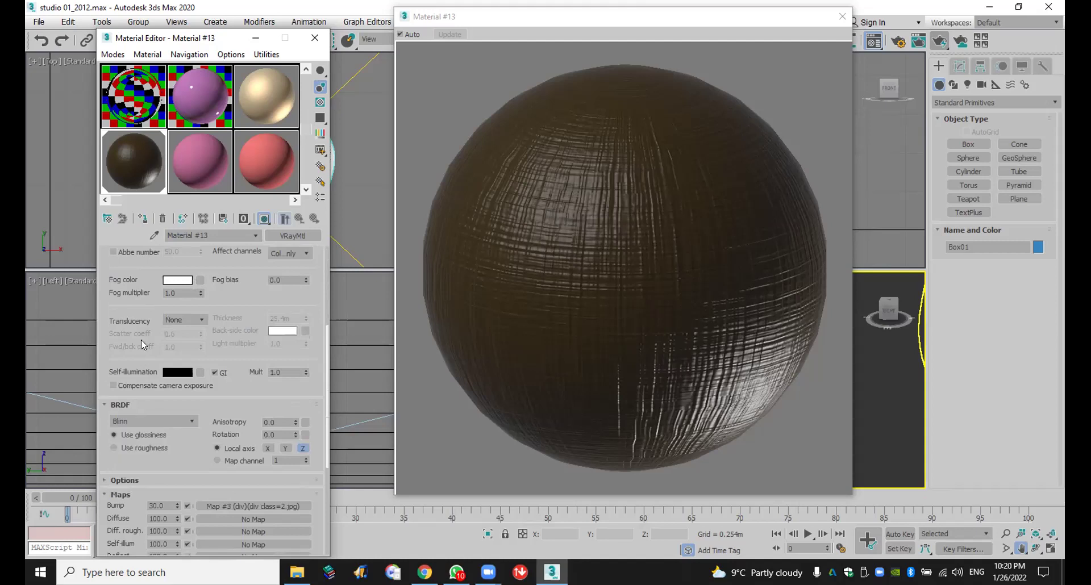
{"action": "left_click", "coordinate": [314, 38]}
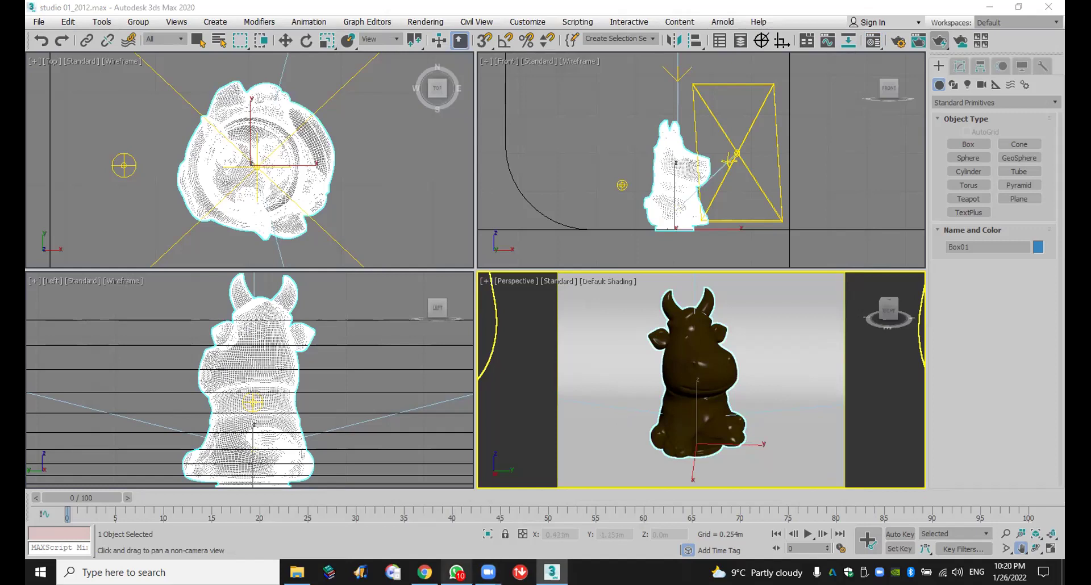
Step: Switch to WhatsApp, view the Material Editor screenshot shared in the 3Ds MAX 13/12 group, and return to 3ds Max
{"action": "left_click", "coordinate": [457, 573]}
{"action": "scroll", "coordinate": [570, 408], "scroll_direction": "down", "scroll_amount": 5}
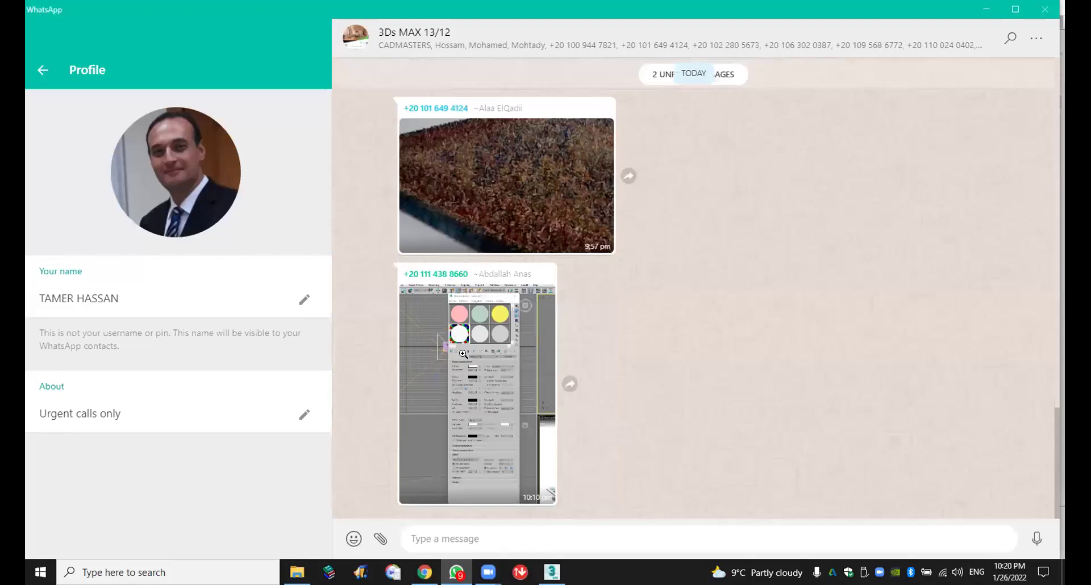
{"action": "left_click", "coordinate": [464, 357]}
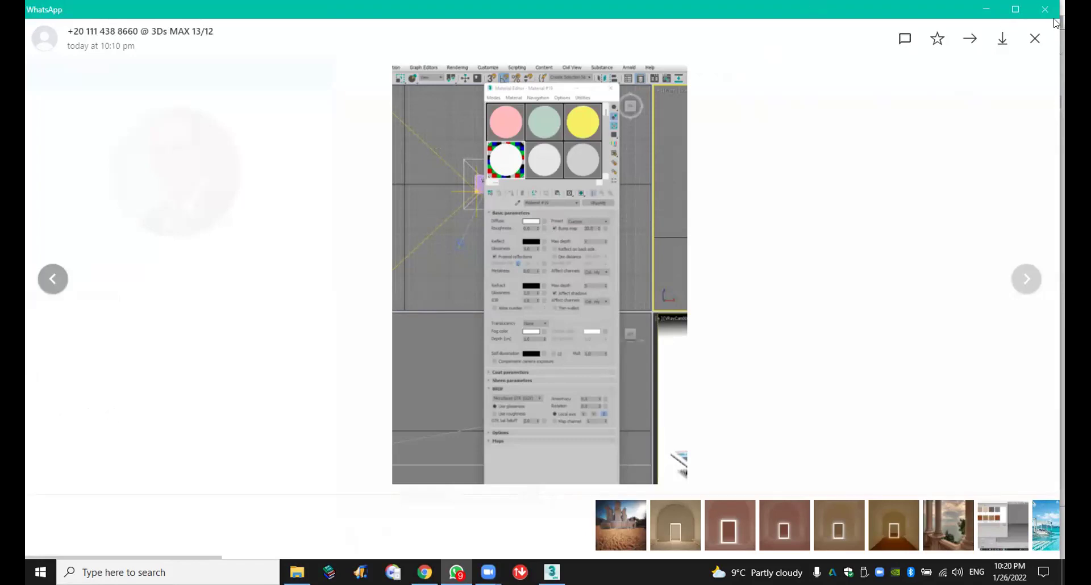
{"action": "left_click", "coordinate": [1034, 40]}
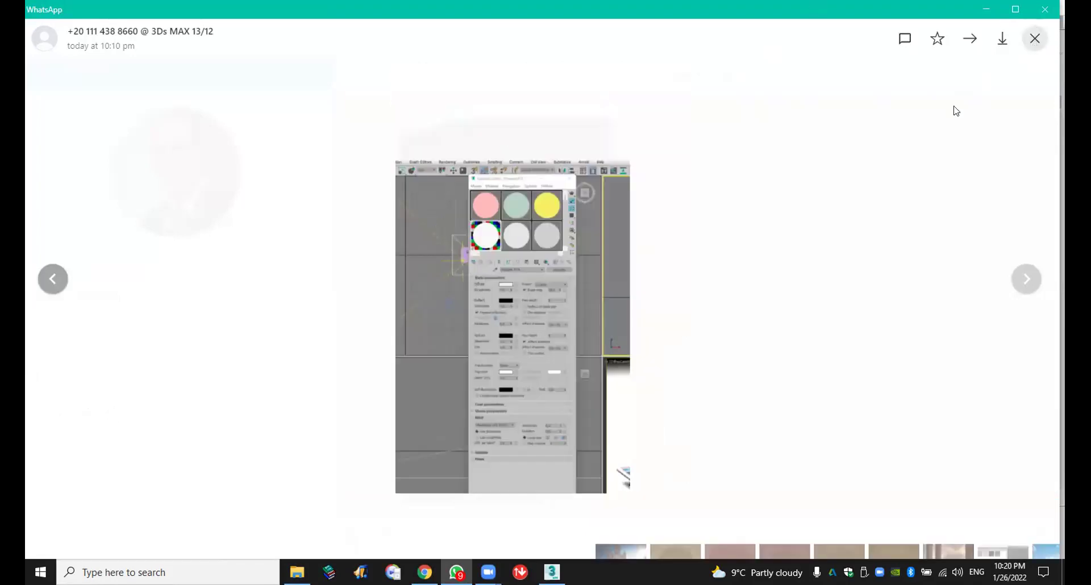
{"action": "left_click", "coordinate": [981, 14]}
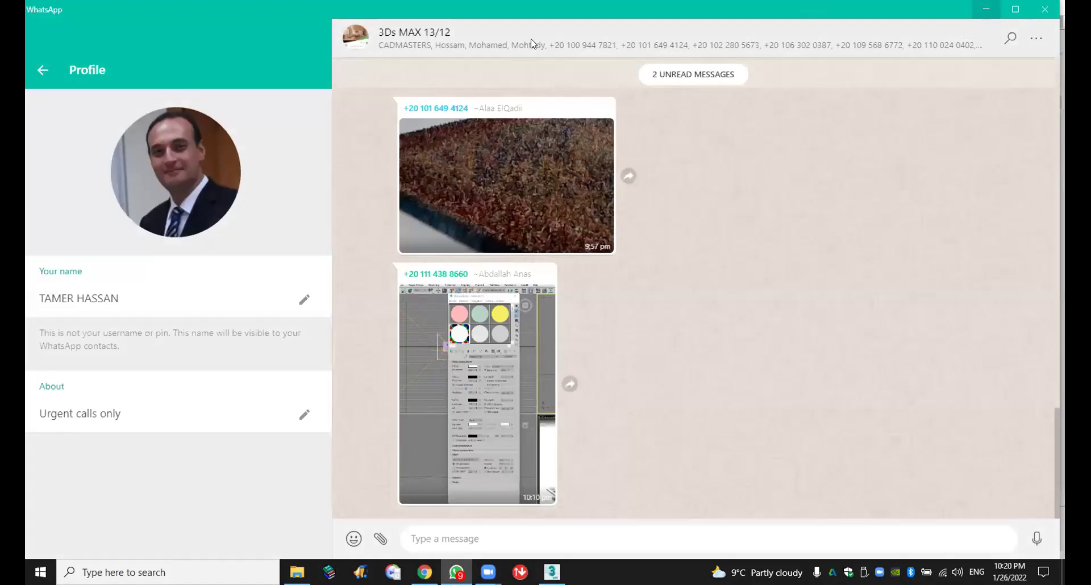
Step: Review the initial tool settings and UI schemes in the Custom UI and Defaults Switcher without applying any
{"action": "left_click", "coordinate": [520, 24]}
{"action": "left_click", "coordinate": [554, 145]}
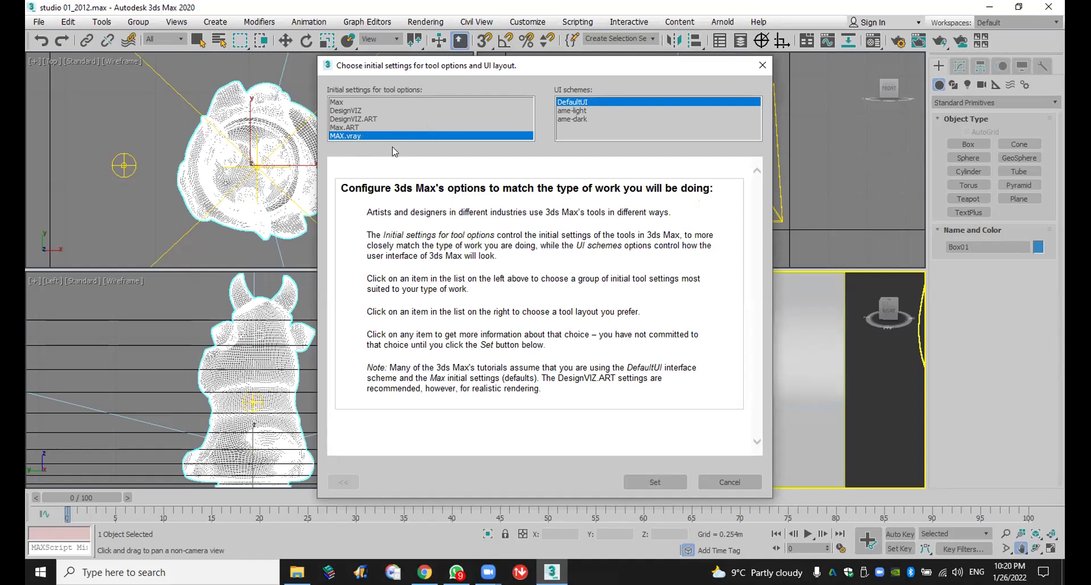
{"action": "left_click", "coordinate": [720, 479]}
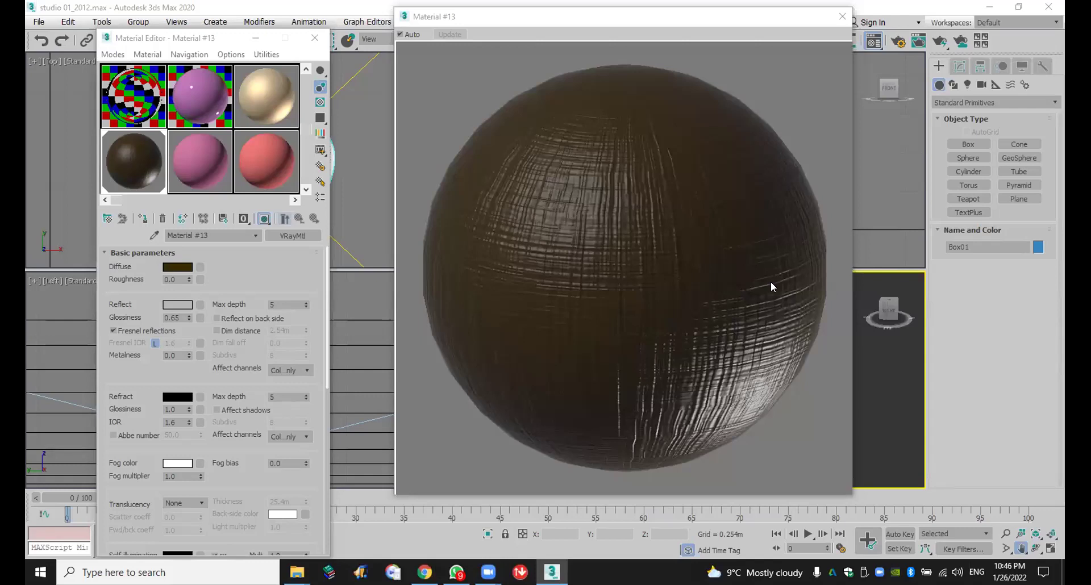
Step: Close the magnified material preview and add a UVW Map modifier with Box mapping to the cow figurine
{"action": "left_click", "coordinate": [843, 15]}
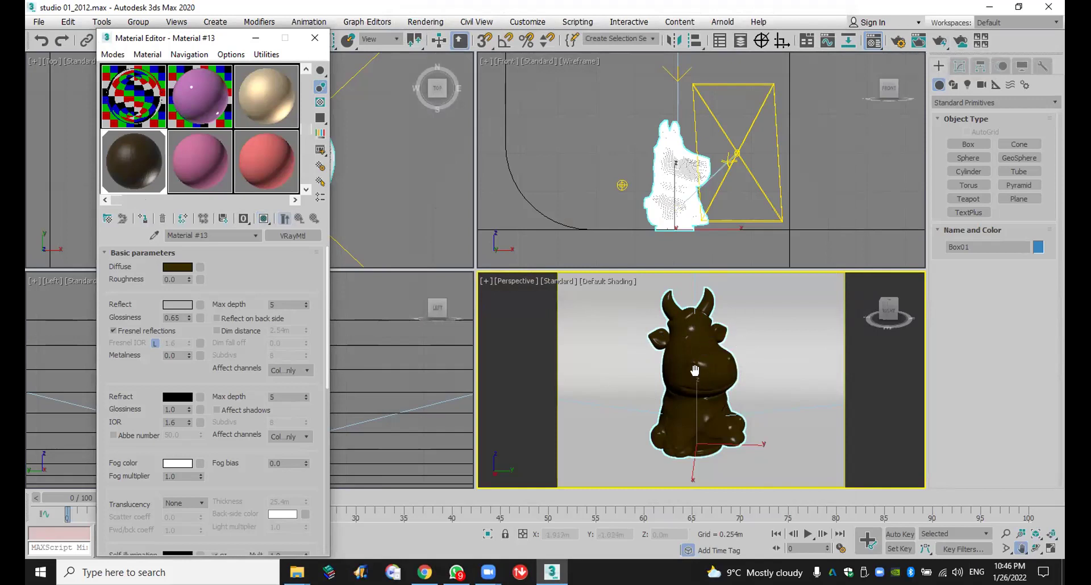
{"action": "left_click", "coordinate": [961, 65]}
{"action": "left_click", "coordinate": [977, 104]}
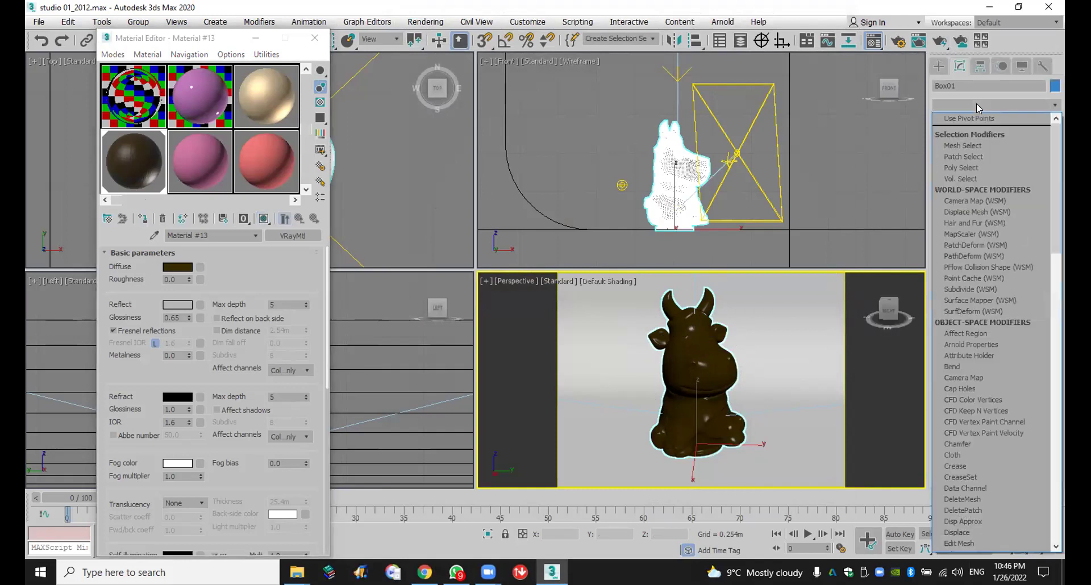
{"action": "key", "text": "u"}
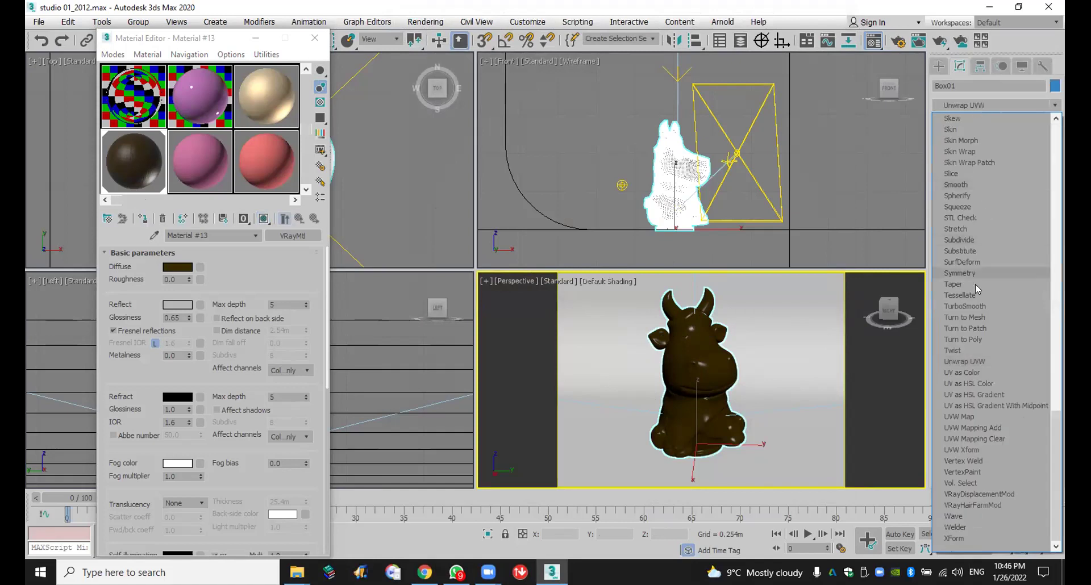
{"action": "left_click", "coordinate": [977, 414]}
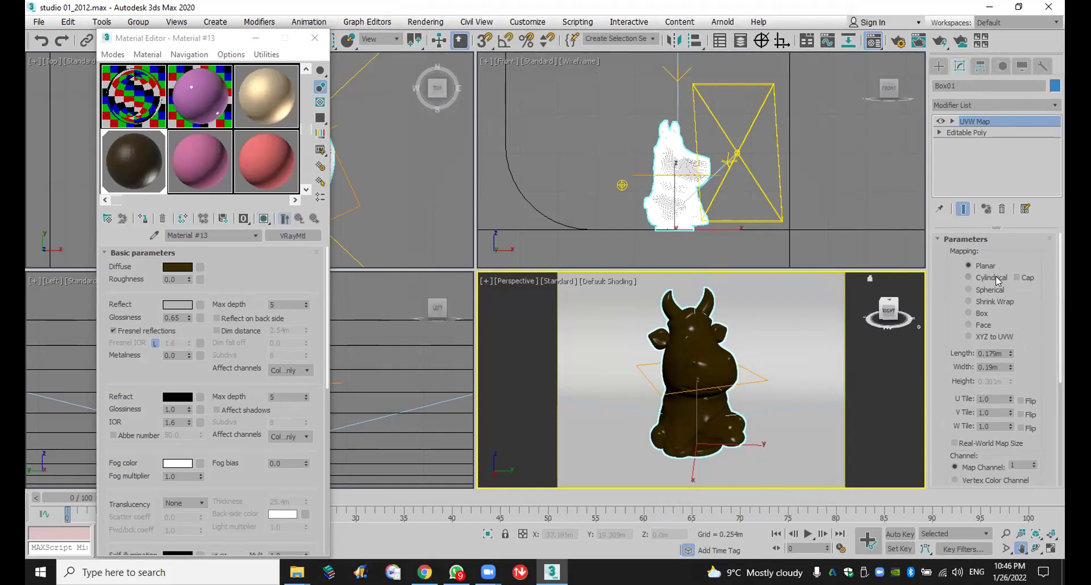
{"action": "left_click", "coordinate": [984, 313]}
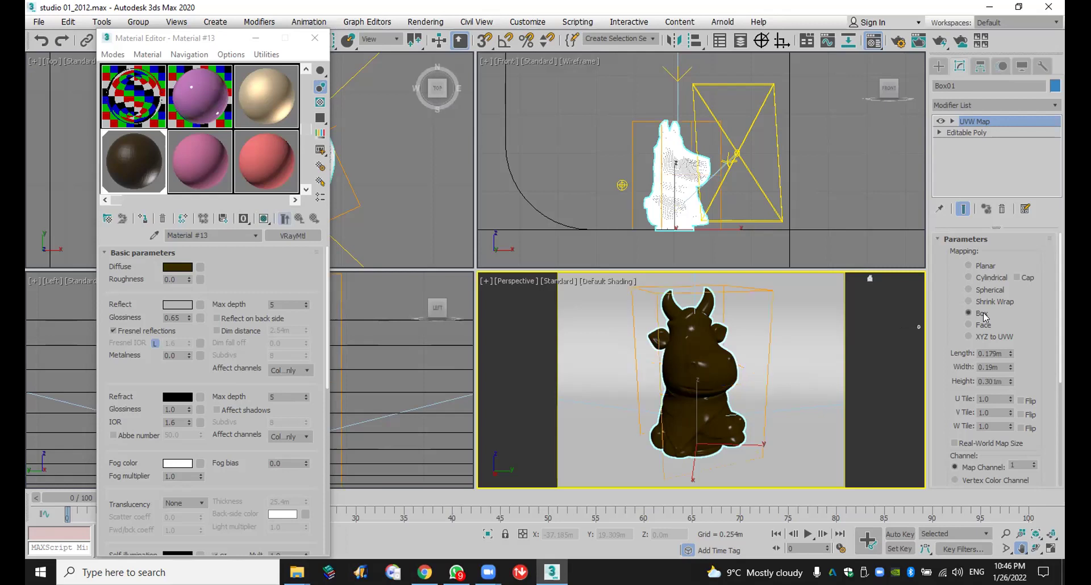
{"action": "left_click", "coordinate": [997, 349]}
{"action": "double_click", "coordinate": [997, 349]}
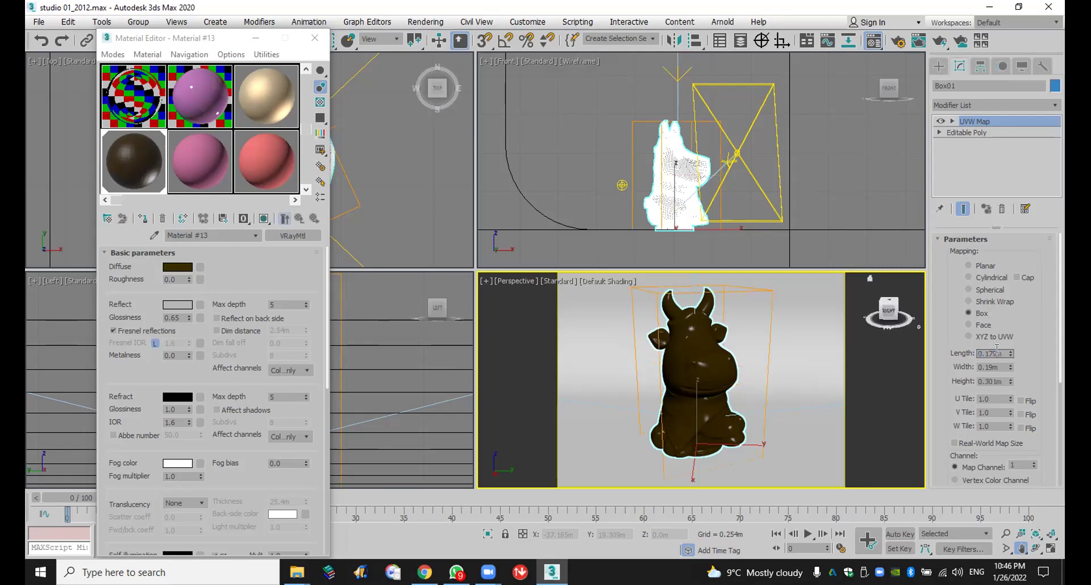
{"action": "left_click", "coordinate": [990, 399]}
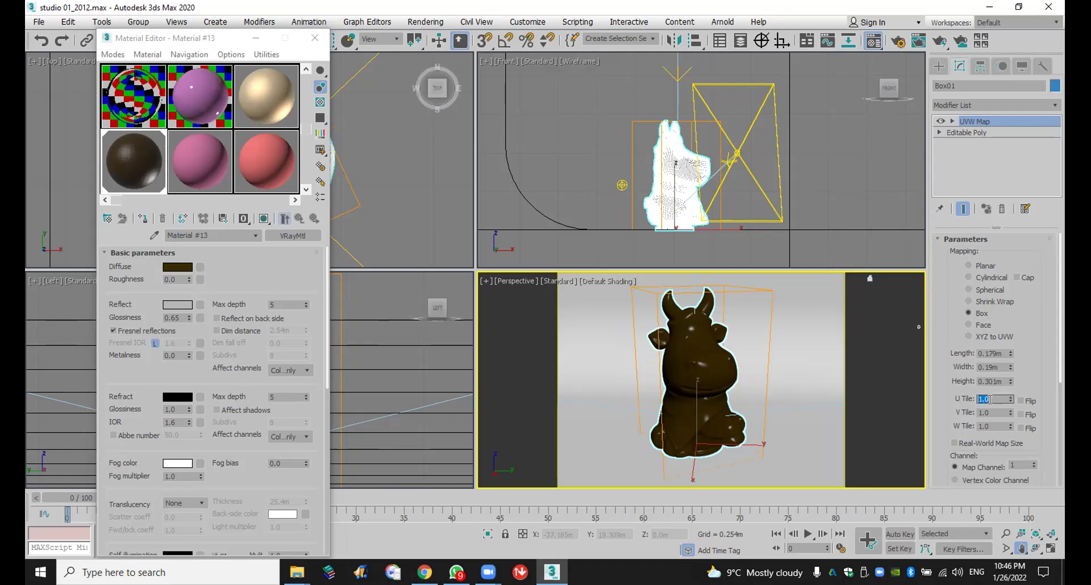
Step: Test-render the perspective view, inspect the cow figurine's surface up close, and stop the render
{"action": "left_click", "coordinate": [940, 41]}
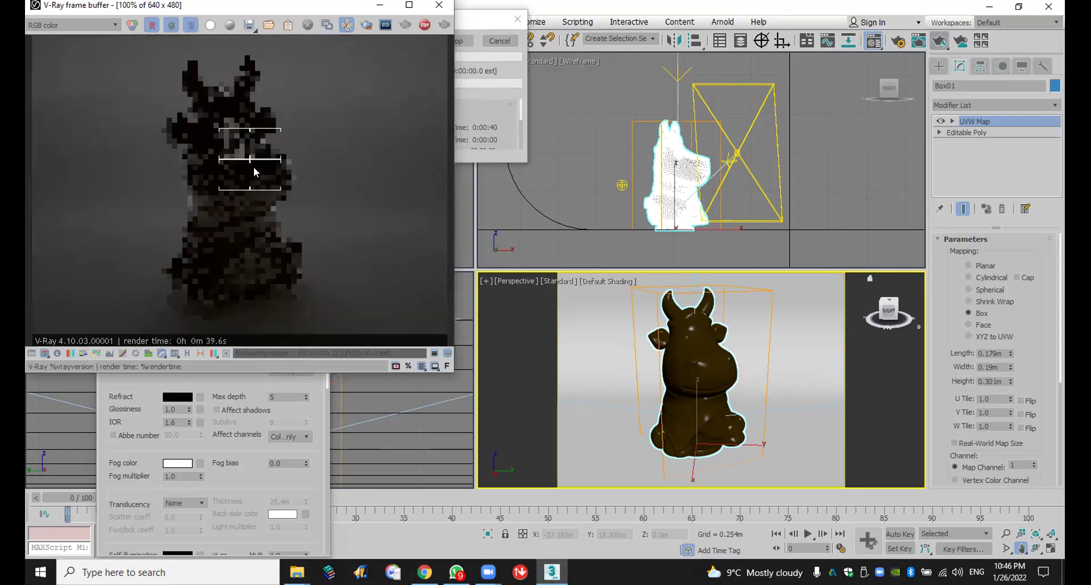
{"action": "scroll", "coordinate": [253, 165], "scroll_direction": "up", "scroll_amount": 2}
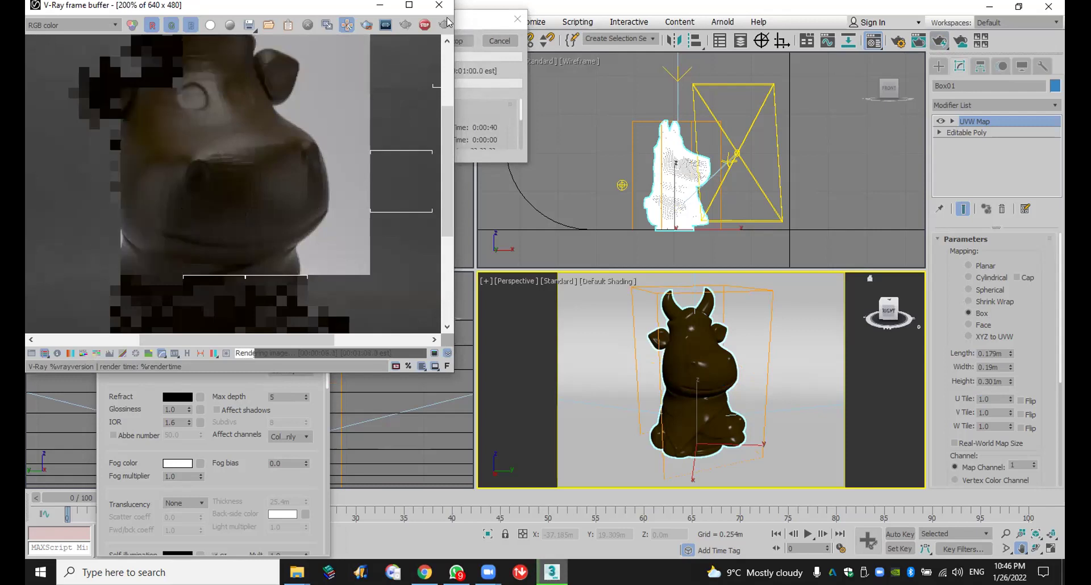
{"action": "left_click", "coordinate": [503, 43]}
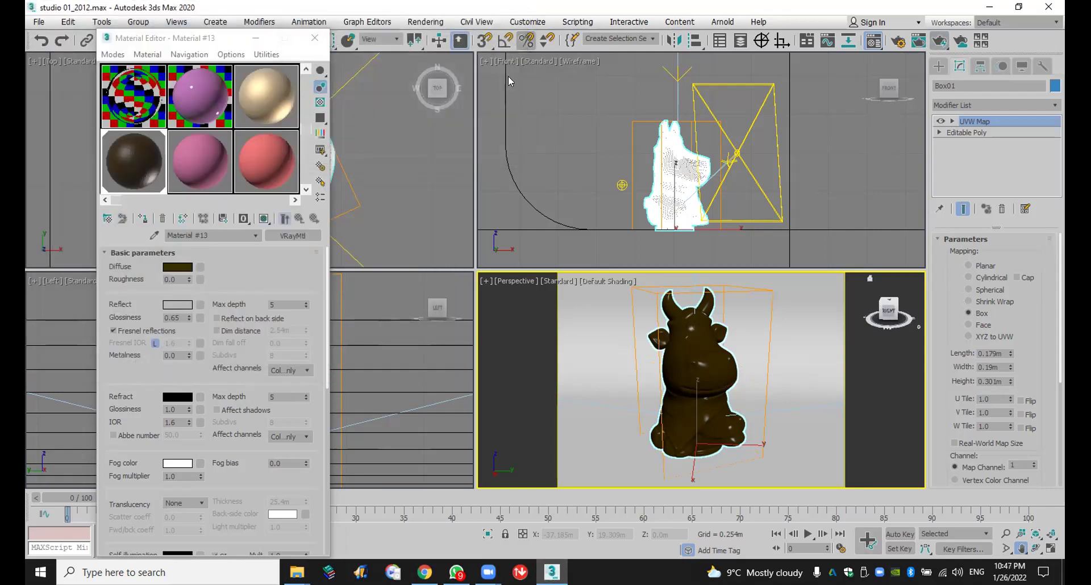
Step: Assign the pink V-Ray material beside the dark brown one to the cow figurine and remove its UVW Map modifier
{"action": "left_click", "coordinate": [208, 182]}
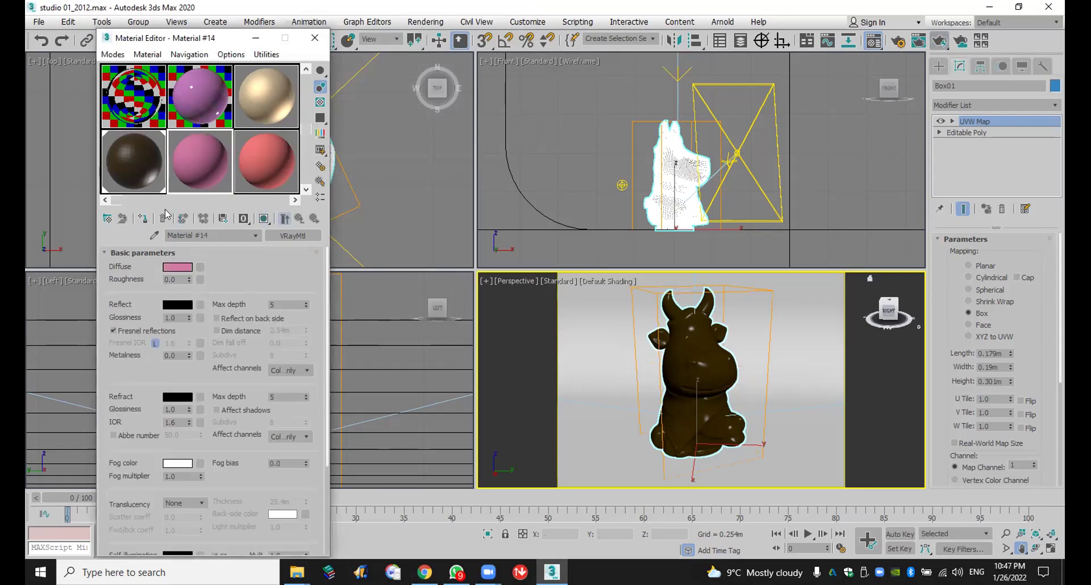
{"action": "left_click", "coordinate": [138, 215]}
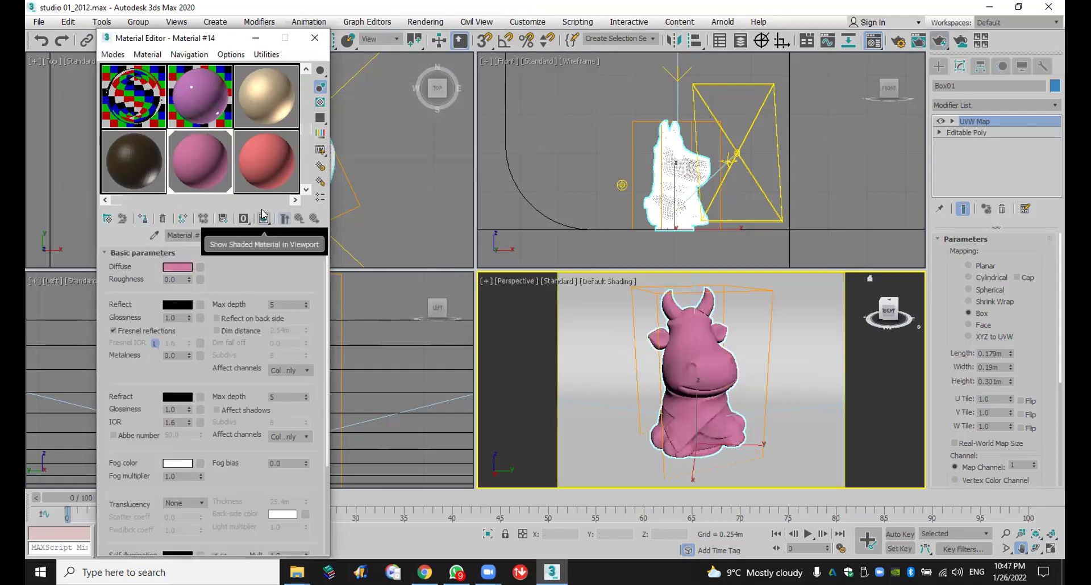
{"action": "left_click", "coordinate": [200, 267]}
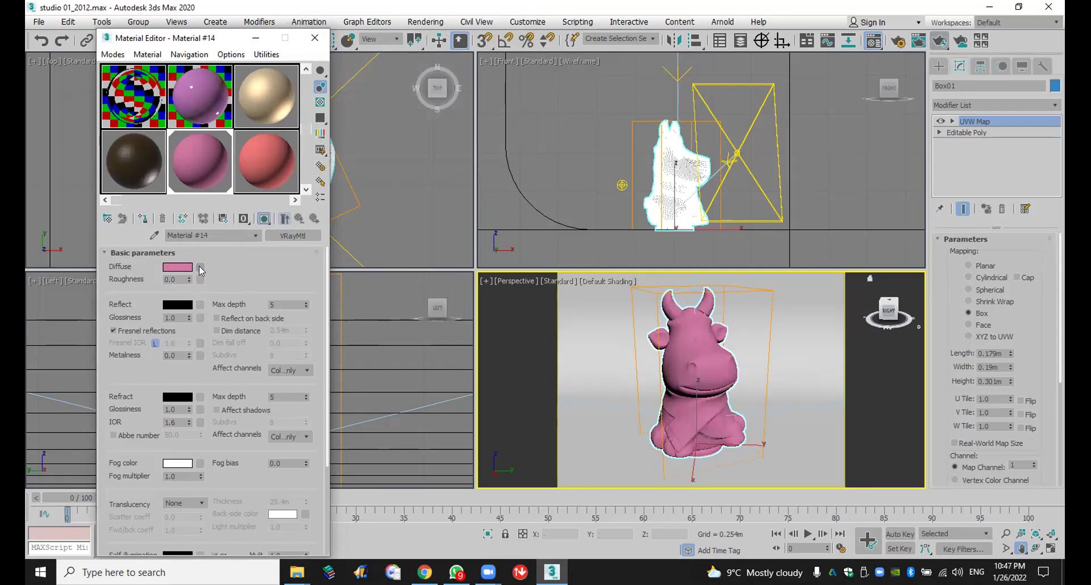
{"action": "left_click", "coordinate": [648, 417]}
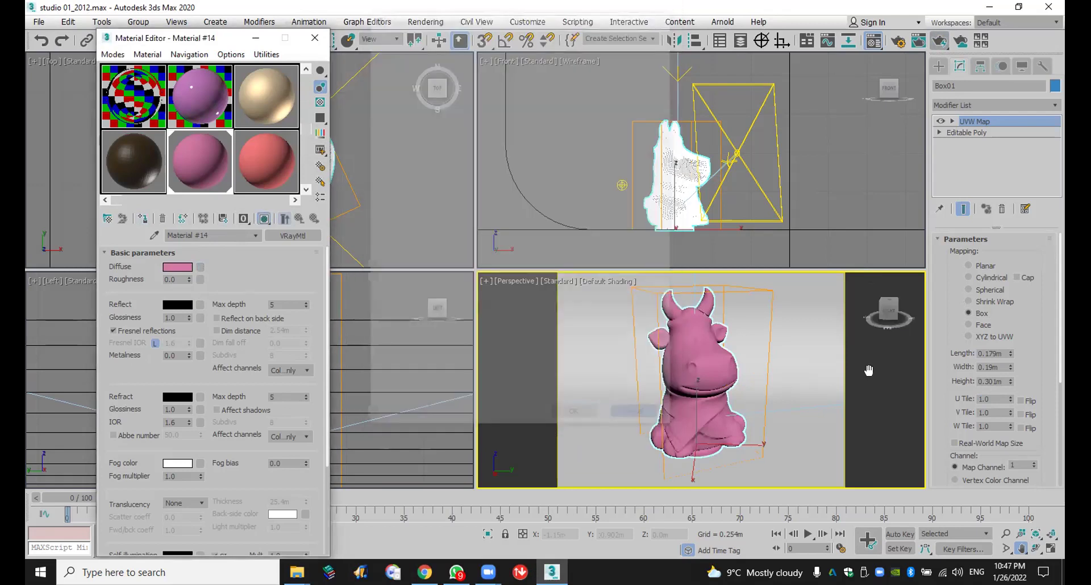
{"action": "left_click", "coordinate": [1002, 210]}
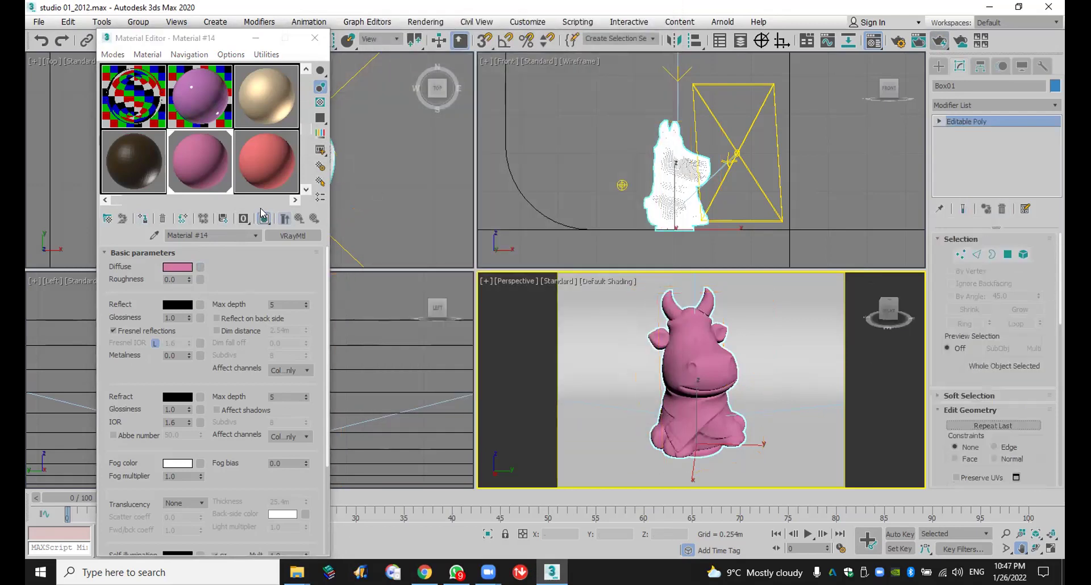
Step: Load the 25023085-Vector floral bitmap from the Fabric textures folder as the pink V-Ray material's diffuse map
{"action": "left_click", "coordinate": [200, 267]}
{"action": "double_click", "coordinate": [406, 128]}
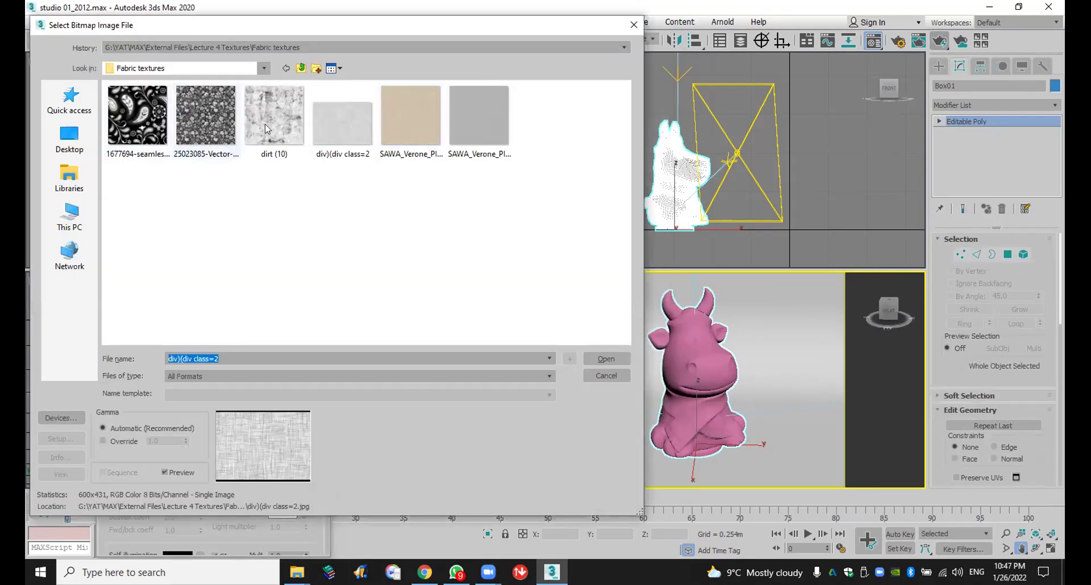
{"action": "double_click", "coordinate": [206, 108]}
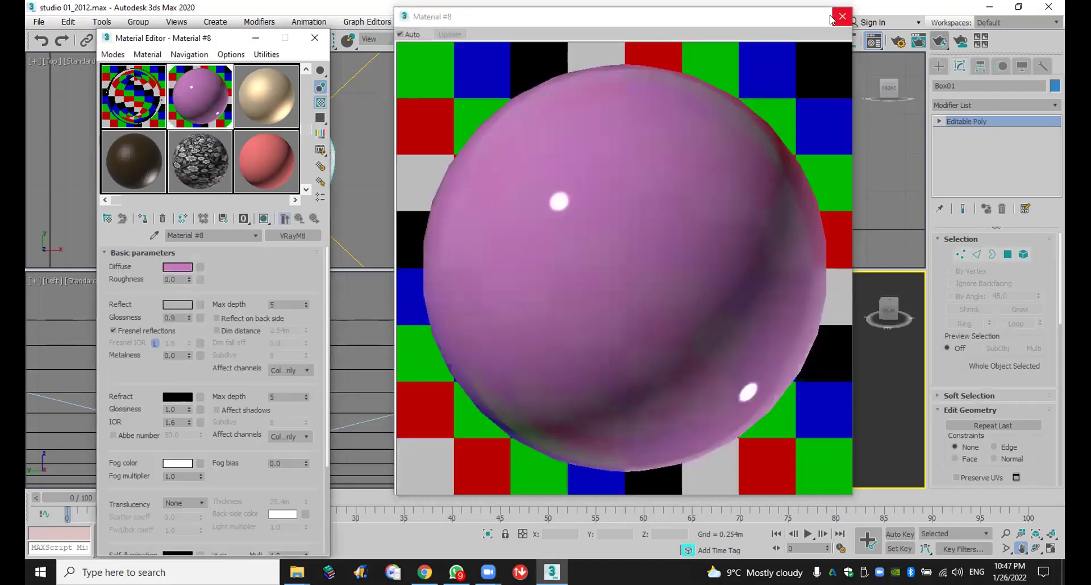
Step: Close the magnified preview, assign the floral bitmap material to the cow figurine and show its texture in the viewport
{"action": "left_click", "coordinate": [841, 16]}
{"action": "left_click", "coordinate": [201, 157]}
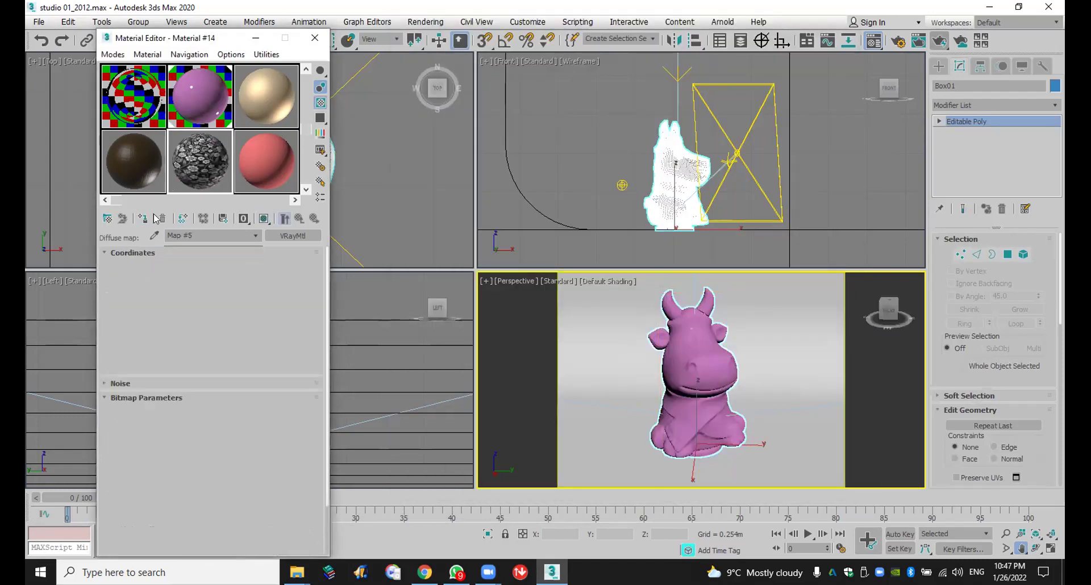
{"action": "left_click", "coordinate": [143, 219]}
{"action": "left_click", "coordinate": [264, 219]}
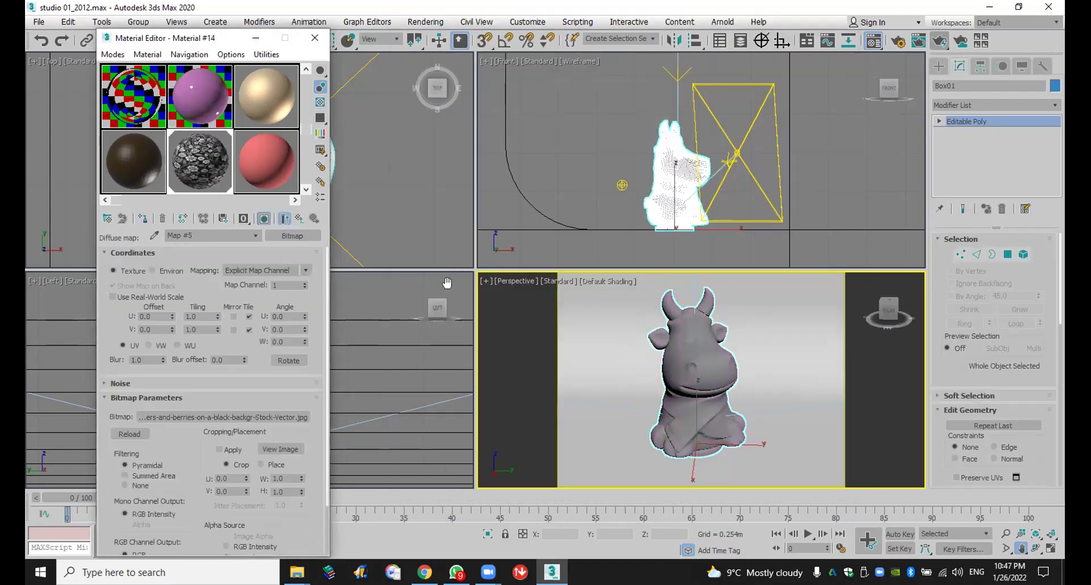
{"action": "scroll", "coordinate": [701, 330], "scroll_direction": "up", "scroll_amount": 6}
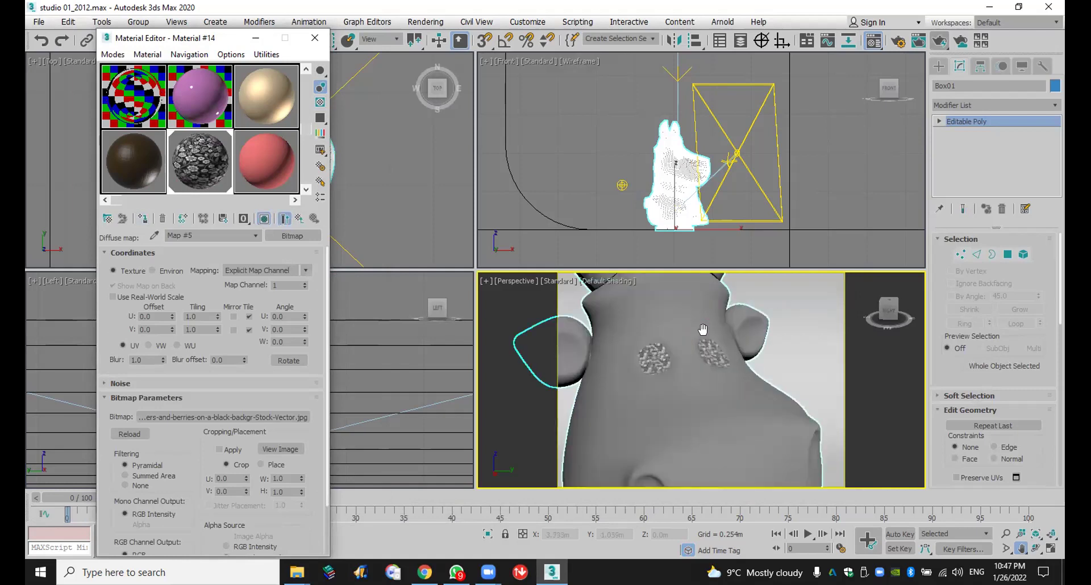
{"action": "key", "text": "z"}
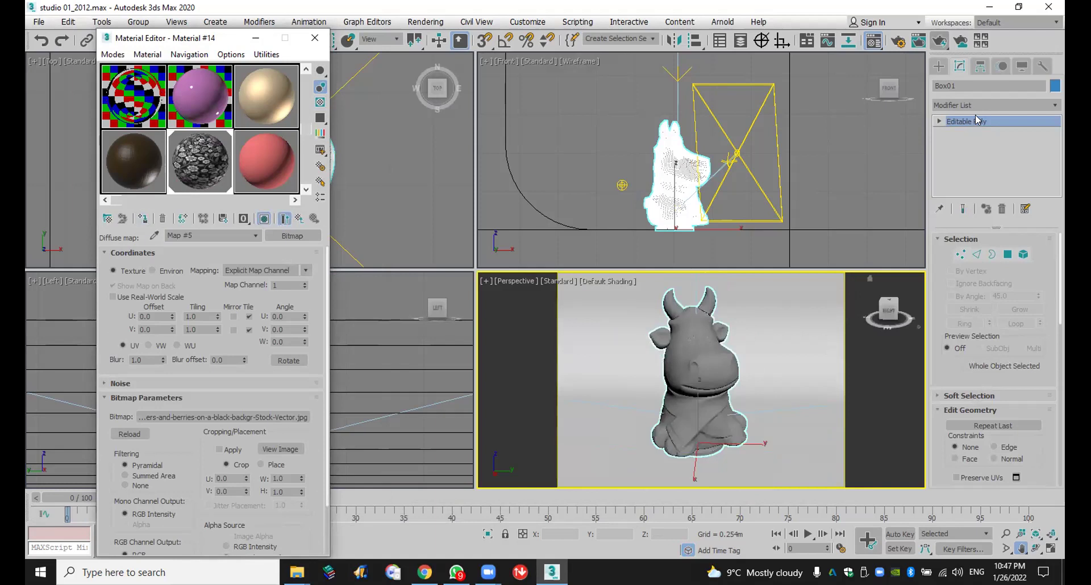
Step: Add a UVW Map modifier with Box mapping to the cow figurine and close the Material Editor
{"action": "left_click", "coordinate": [983, 101]}
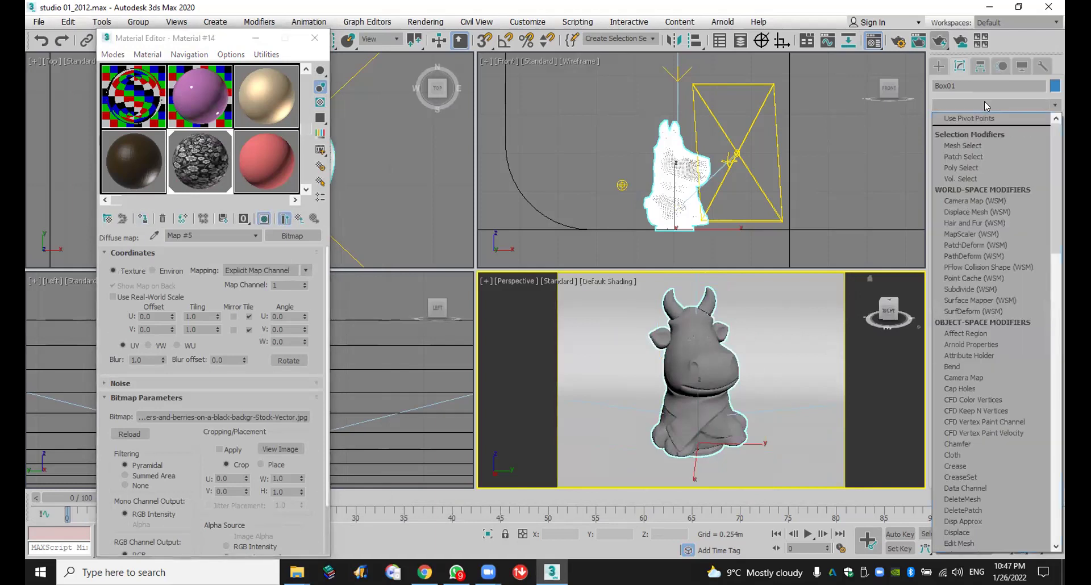
{"action": "type", "text": "u"}
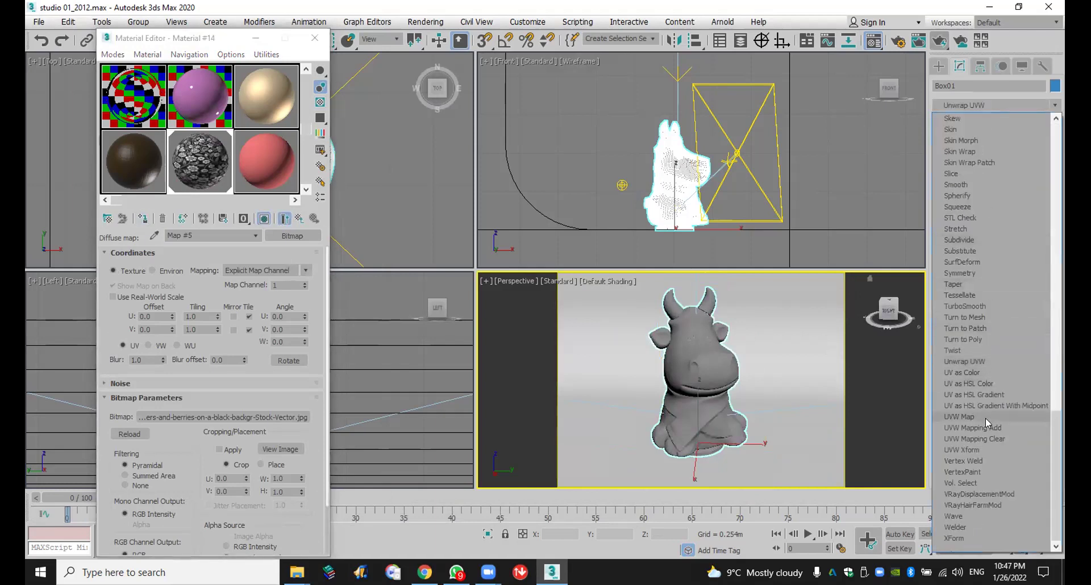
{"action": "left_click", "coordinate": [985, 418]}
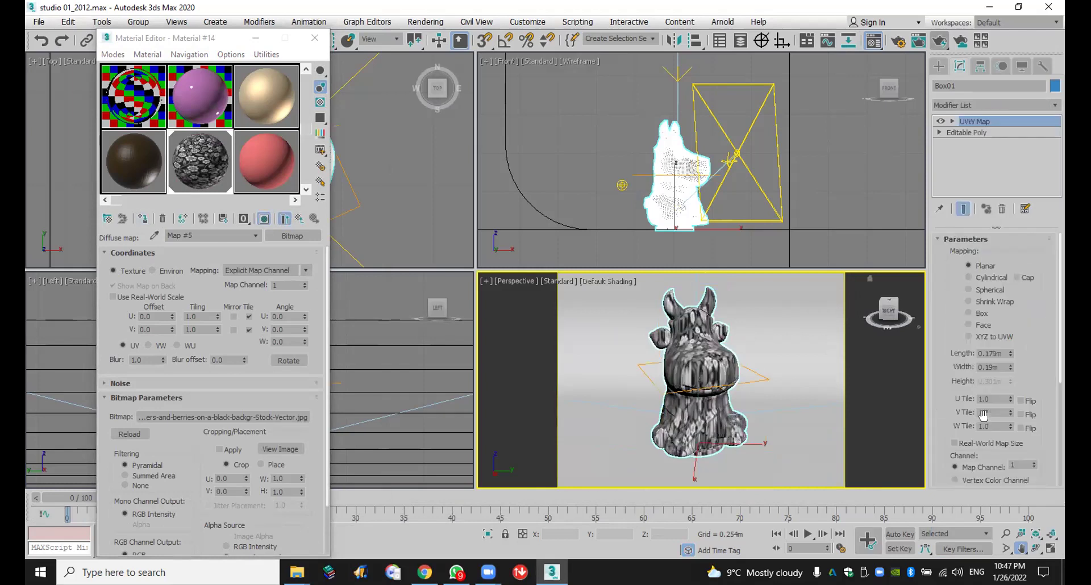
{"action": "left_click", "coordinate": [974, 314]}
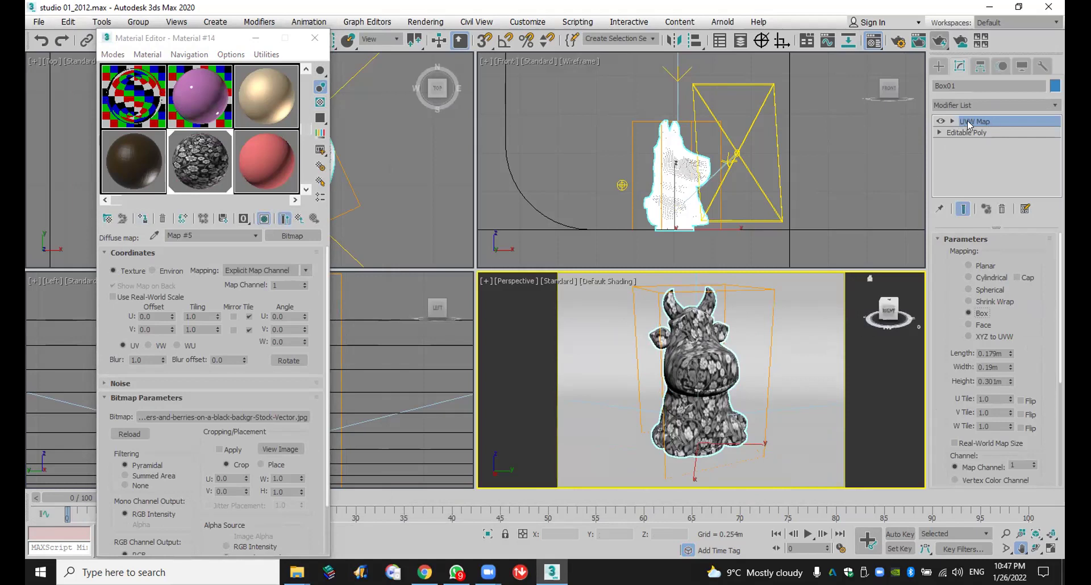
{"action": "left_click", "coordinate": [313, 36]}
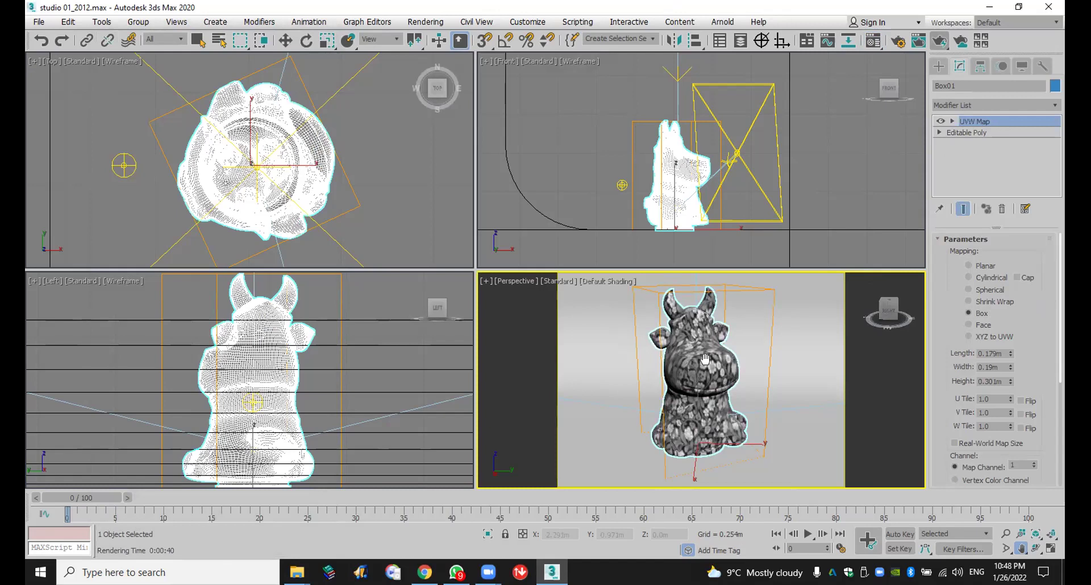
Step: Reopen the Material Editor, assign the dark brown V-Ray material to the cow figurine and enable its display in the viewport
{"action": "left_click", "coordinate": [874, 41]}
{"action": "left_click", "coordinate": [137, 165]}
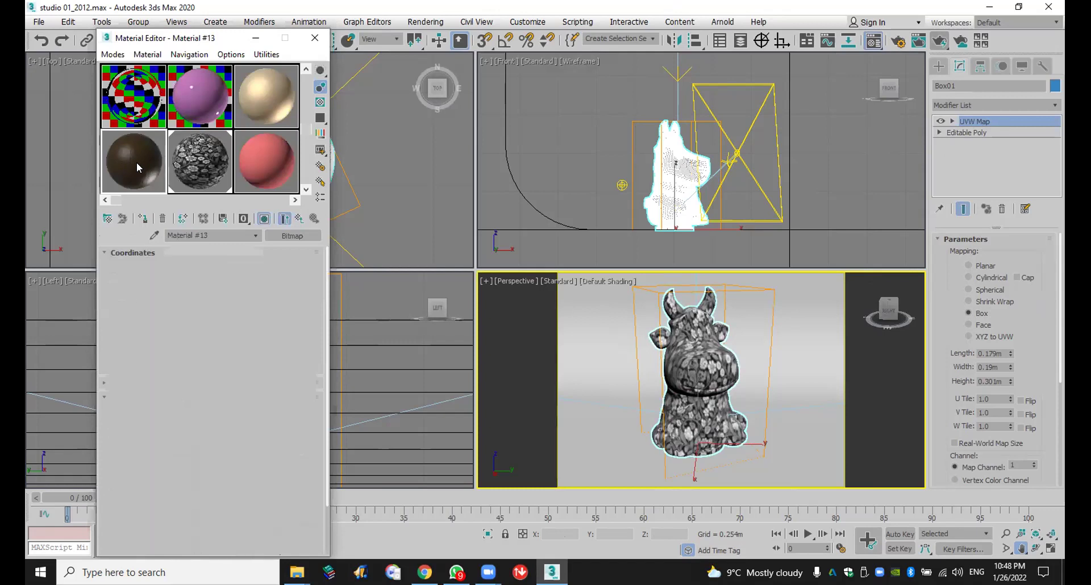
{"action": "left_click_drag", "start_coordinate": [238, 482], "coordinate": [247, 89]}
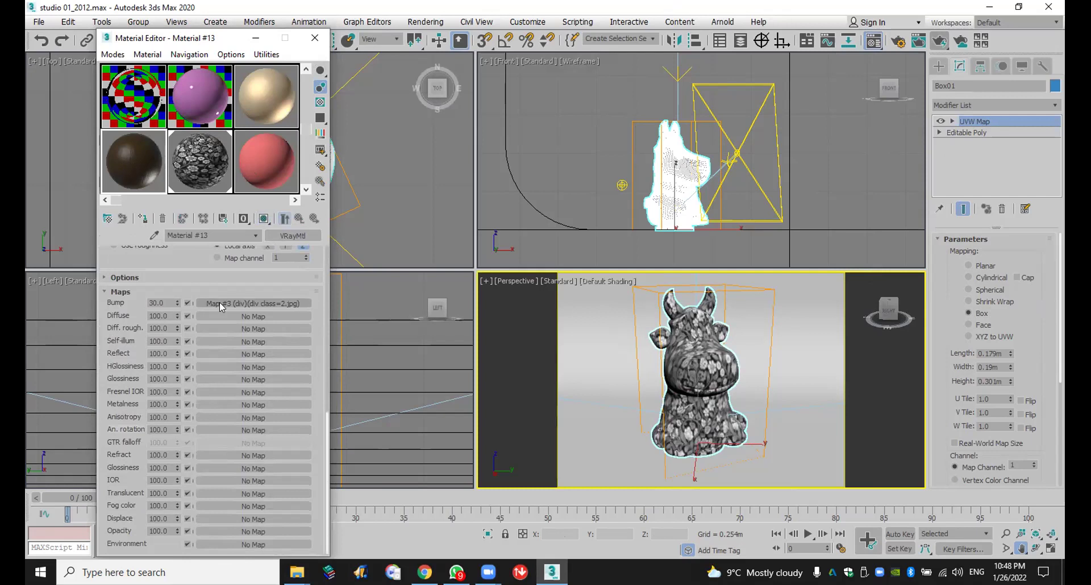
{"action": "left_click", "coordinate": [144, 221]}
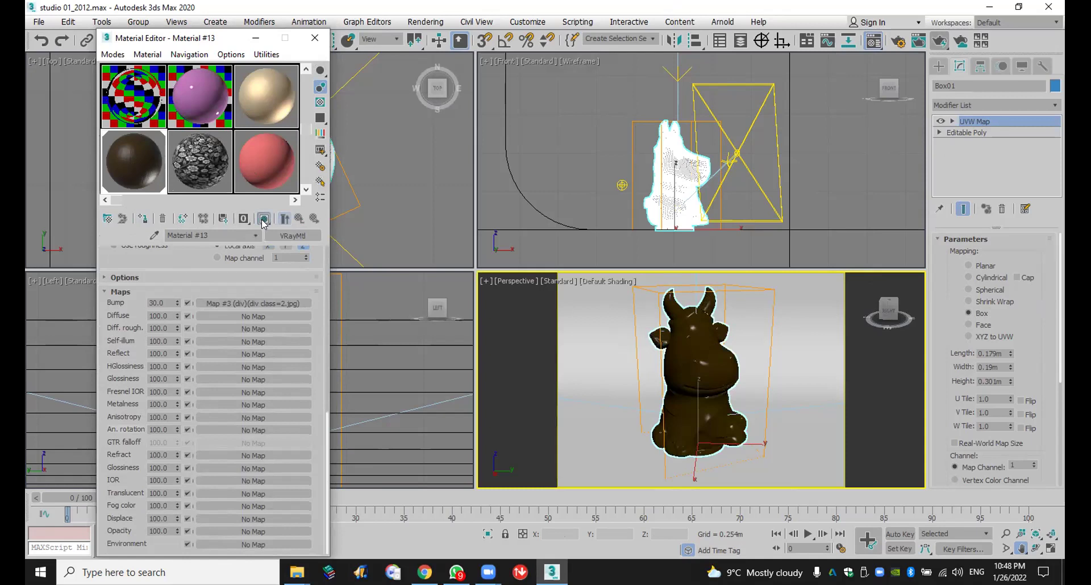
{"action": "left_click", "coordinate": [265, 221]}
Step: Replace the dark brown material's bump bitmap with a Noise map, discarding the old map
{"action": "left_click", "coordinate": [238, 302]}
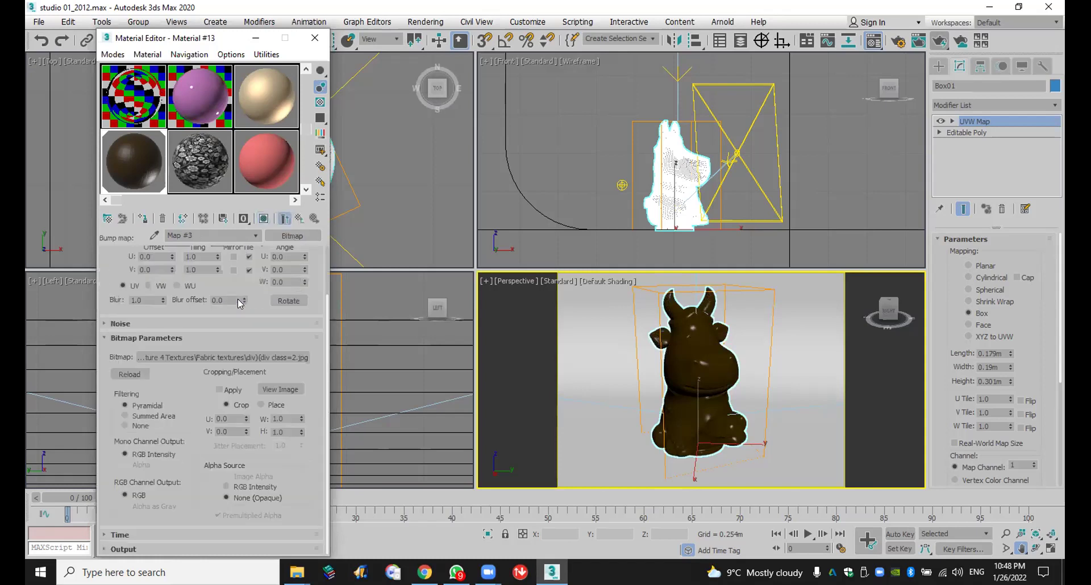
{"action": "left_click_drag", "start_coordinate": [235, 355], "coordinate": [286, 236]}
{"action": "left_click", "coordinate": [285, 235]}
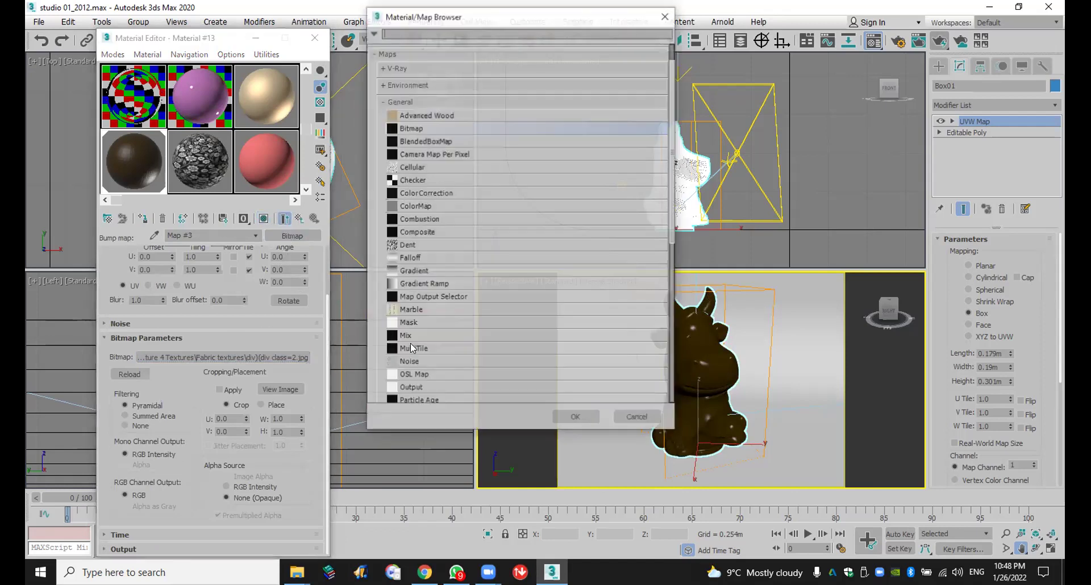
{"action": "left_click", "coordinate": [417, 360]}
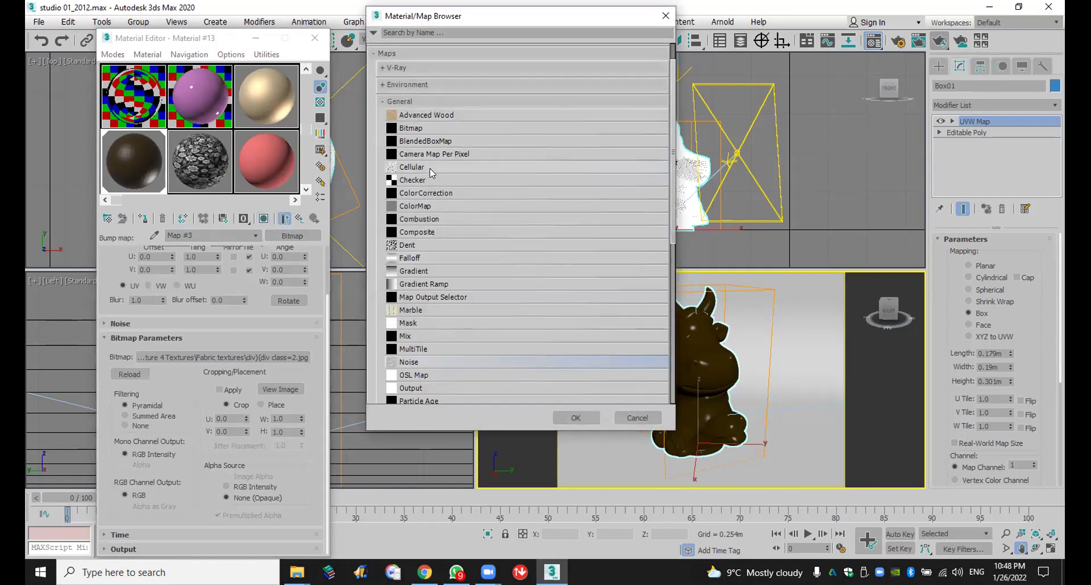
{"action": "double_click", "coordinate": [423, 361]}
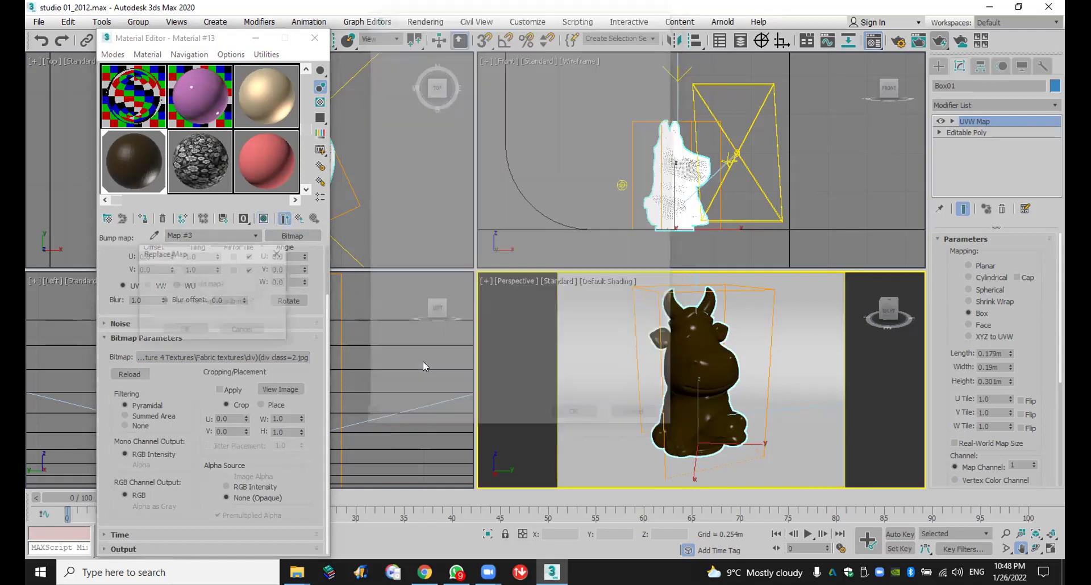
{"action": "left_click", "coordinate": [199, 283]}
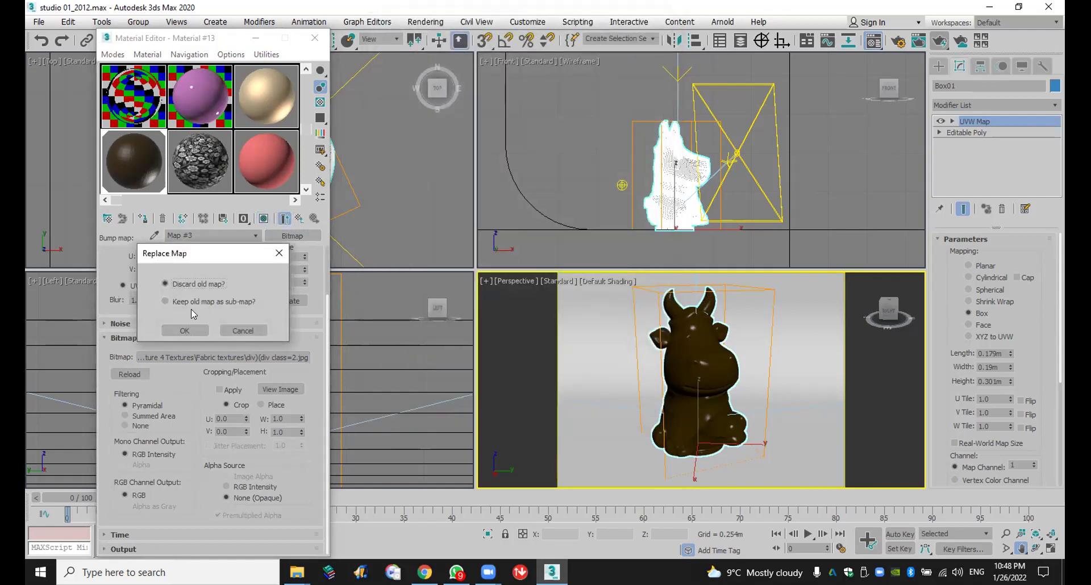
{"action": "left_click", "coordinate": [184, 331]}
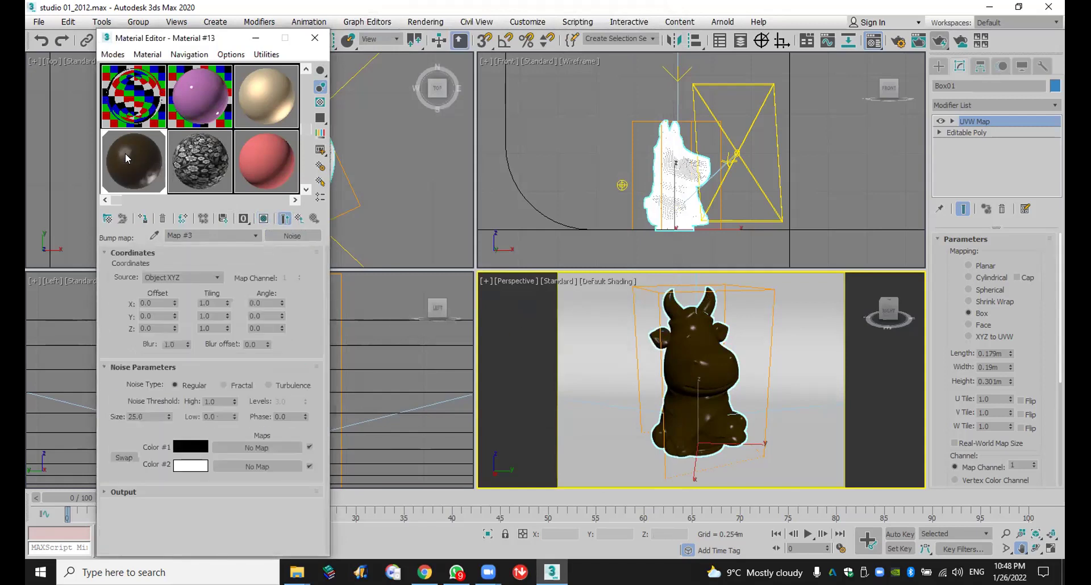
Step: Open the magnified material preview, try a noise size of 1, set it to 5, and close the preview
{"action": "double_click", "coordinate": [125, 152]}
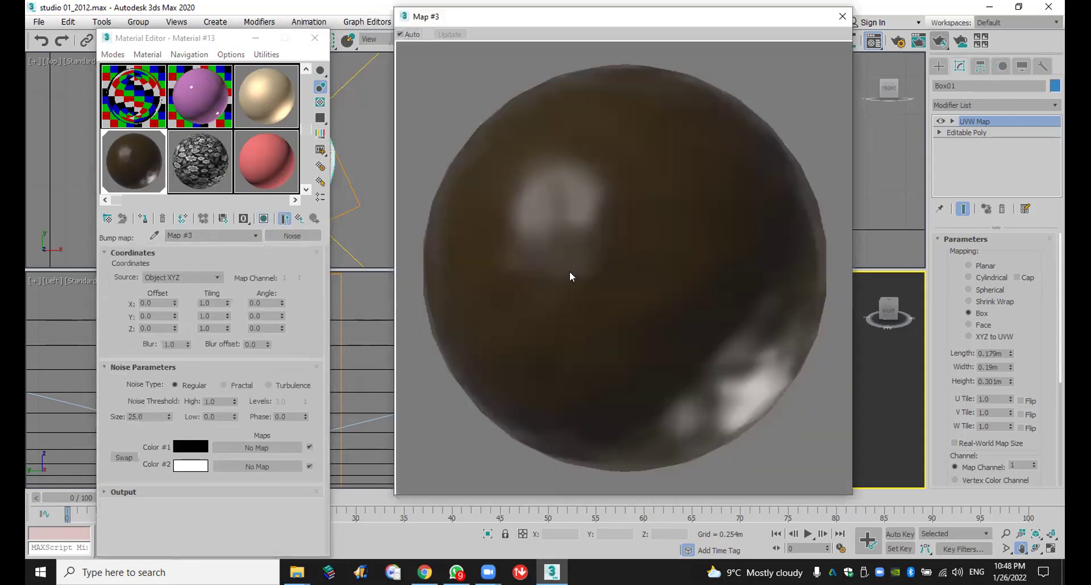
{"action": "left_click", "coordinate": [147, 414]}
{"action": "type", "text": "1"}
{"action": "key", "text": "Return"}
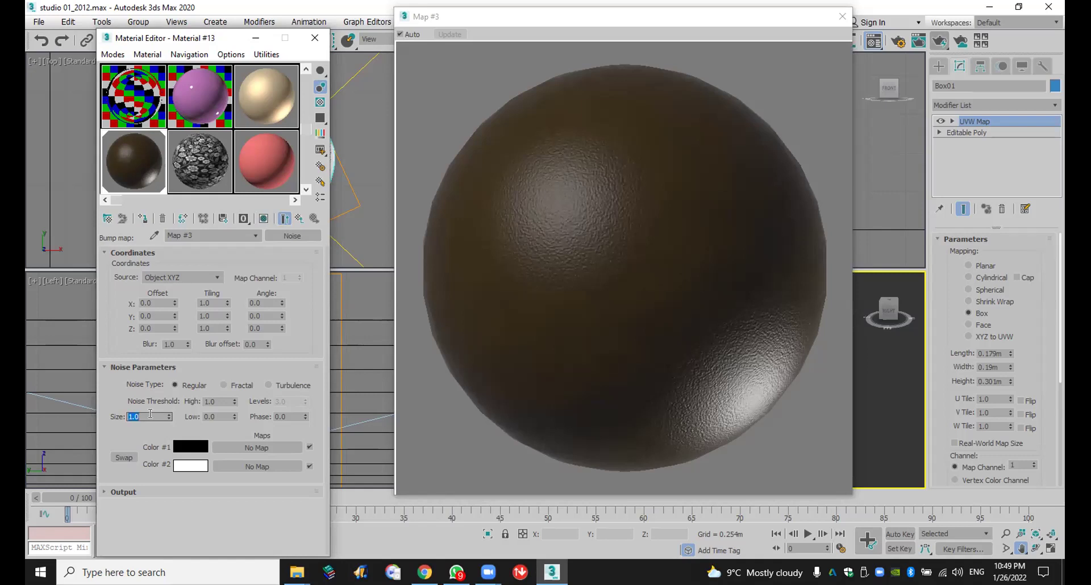
{"action": "type", "text": "5"}
{"action": "key", "text": "Return"}
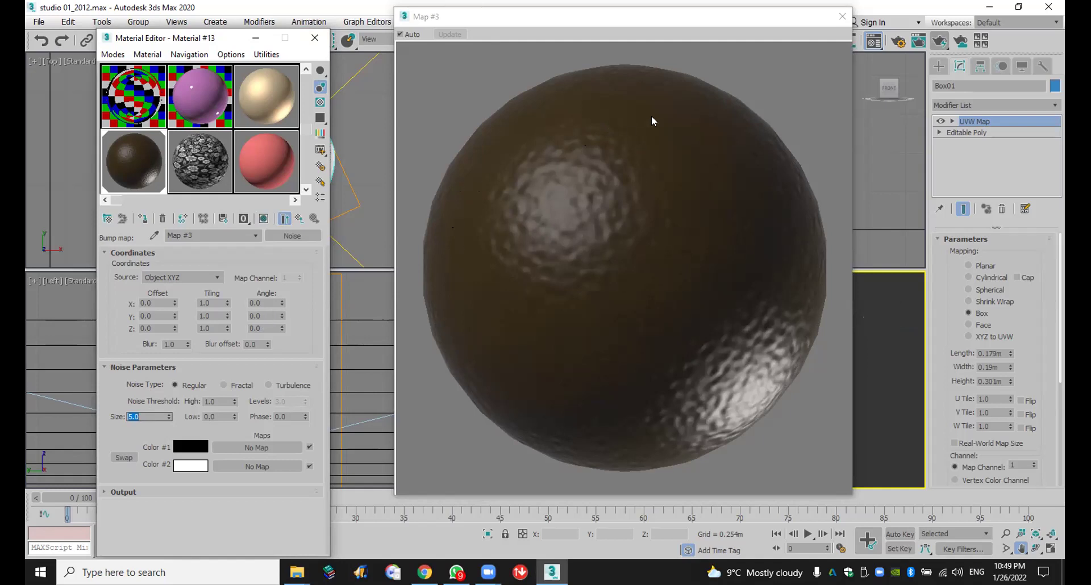
{"action": "left_click", "coordinate": [841, 17]}
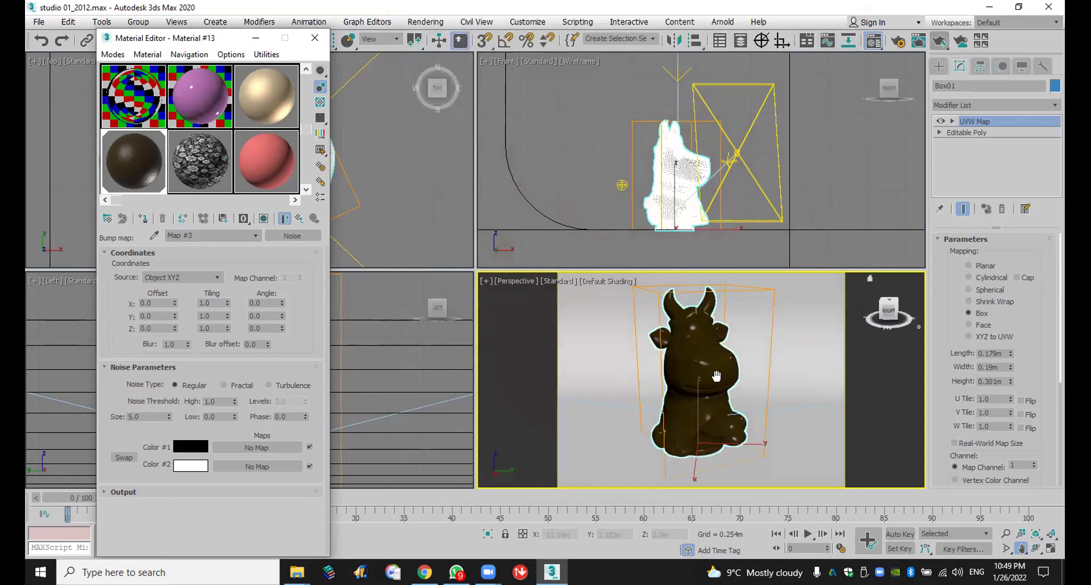
Step: Show the noise map on the figurine in the viewport, test-render the perspective view, and cancel the render
{"action": "left_click", "coordinate": [264, 218]}
{"action": "left_click", "coordinate": [945, 43]}
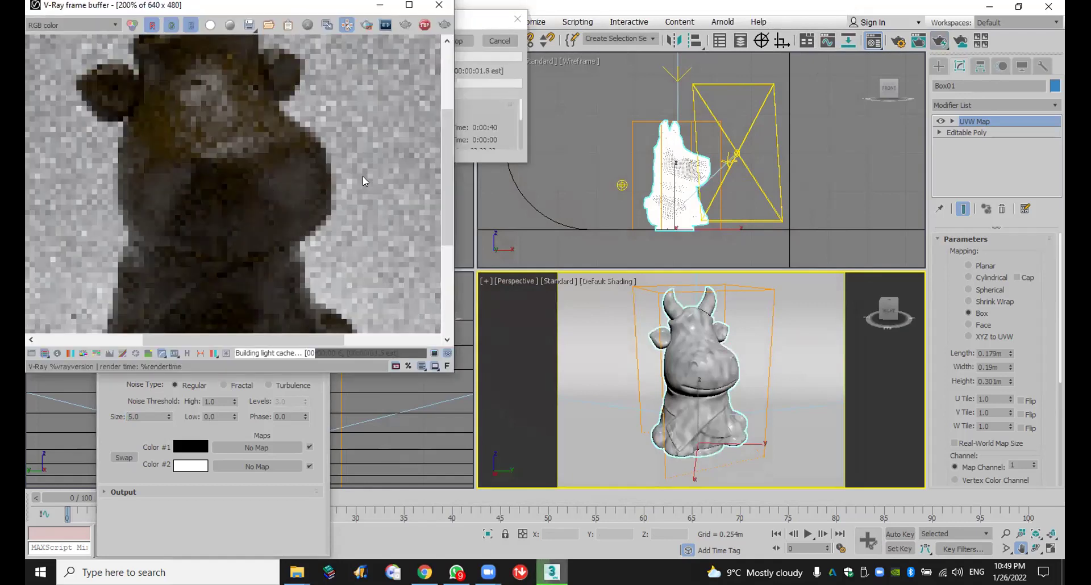
{"action": "scroll", "coordinate": [362, 176], "scroll_direction": "down", "scroll_amount": 1}
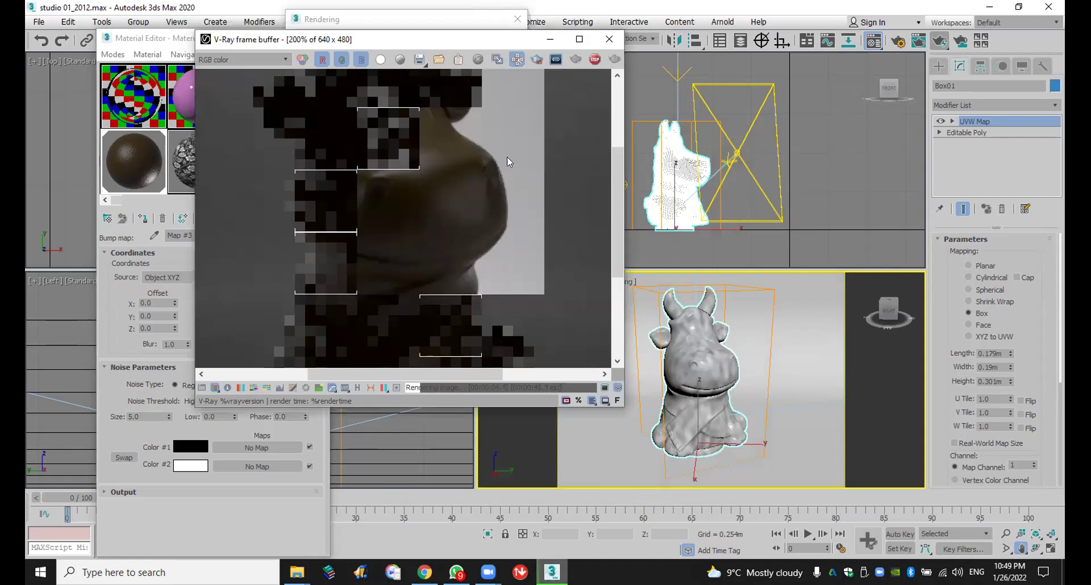
{"action": "left_click", "coordinate": [610, 38]}
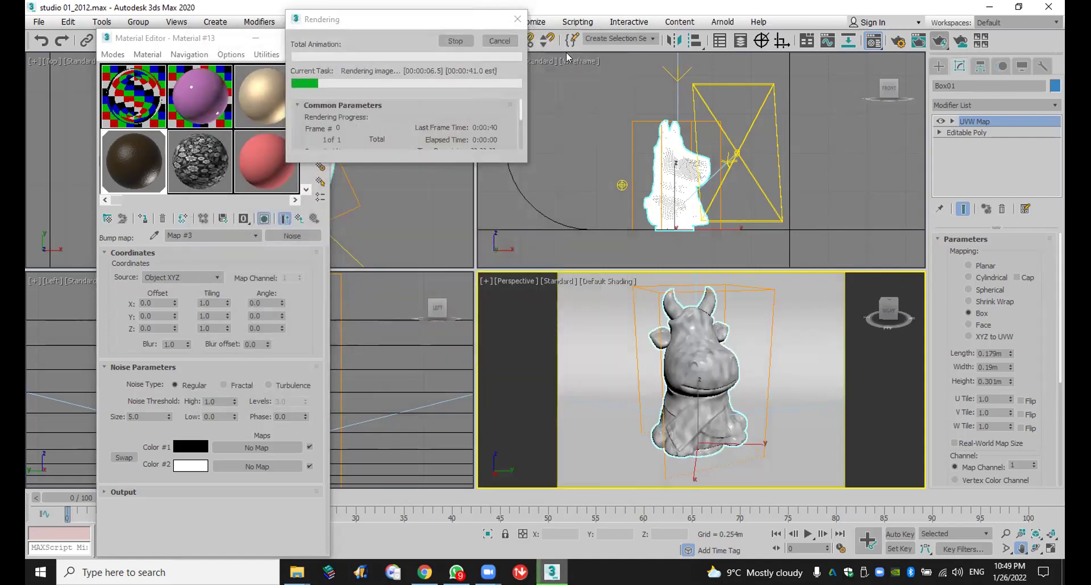
{"action": "left_click", "coordinate": [513, 43]}
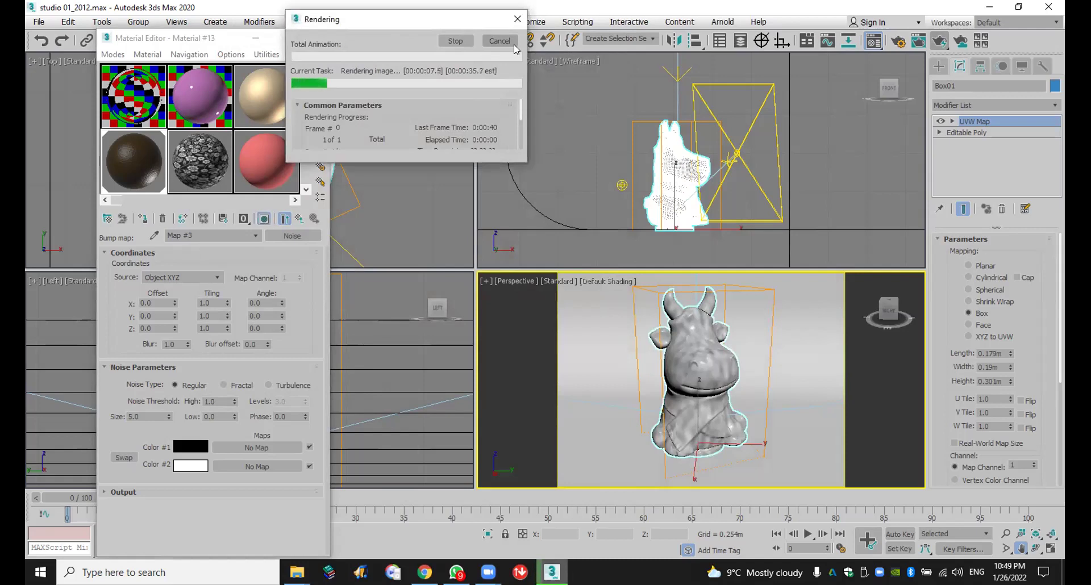
Step: Return to the dark brown material's main parameters and set its bump amount to 1000
{"action": "left_click", "coordinate": [292, 219]}
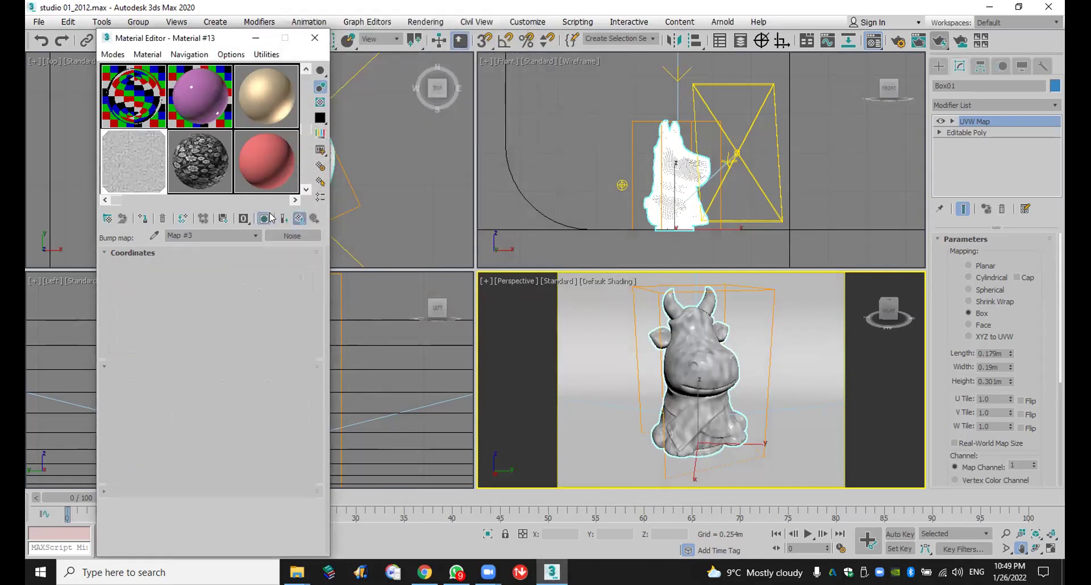
{"action": "left_click", "coordinate": [264, 218]}
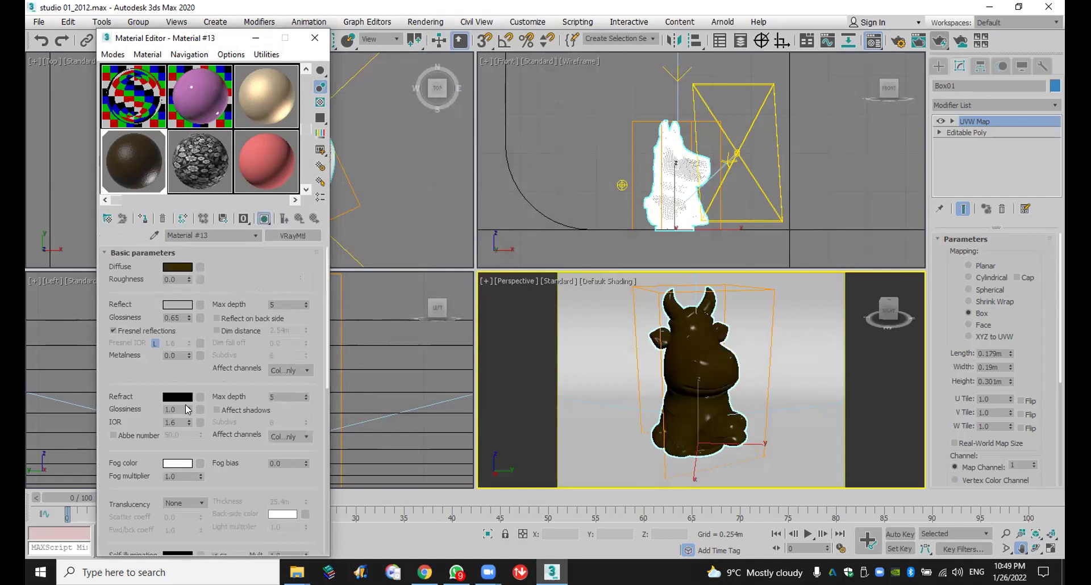
{"action": "scroll", "coordinate": [234, 481], "scroll_direction": "down", "scroll_amount": 10}
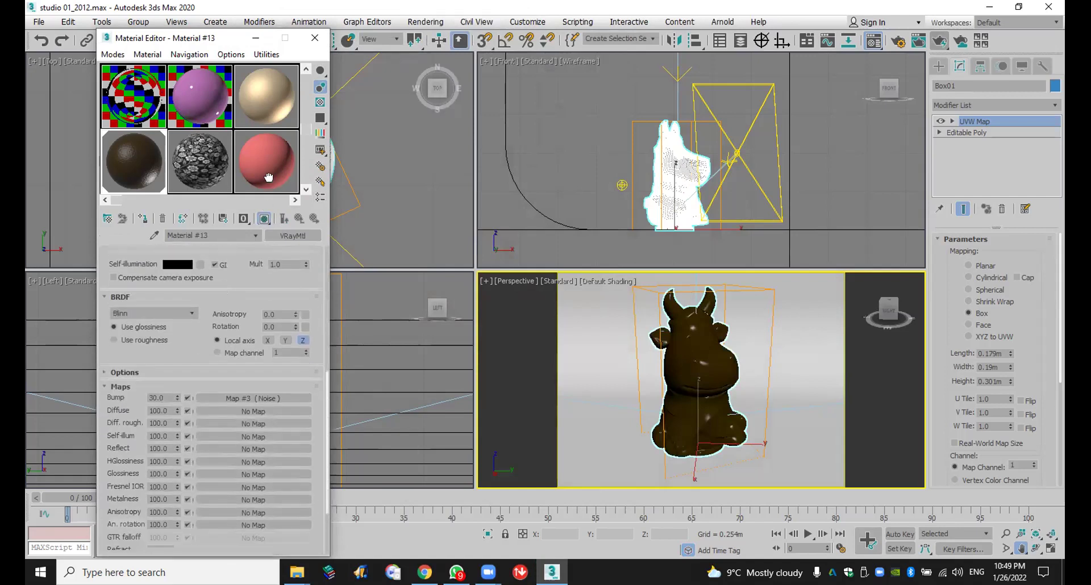
{"action": "double_click", "coordinate": [163, 382]}
{"action": "type", "text": "1"}
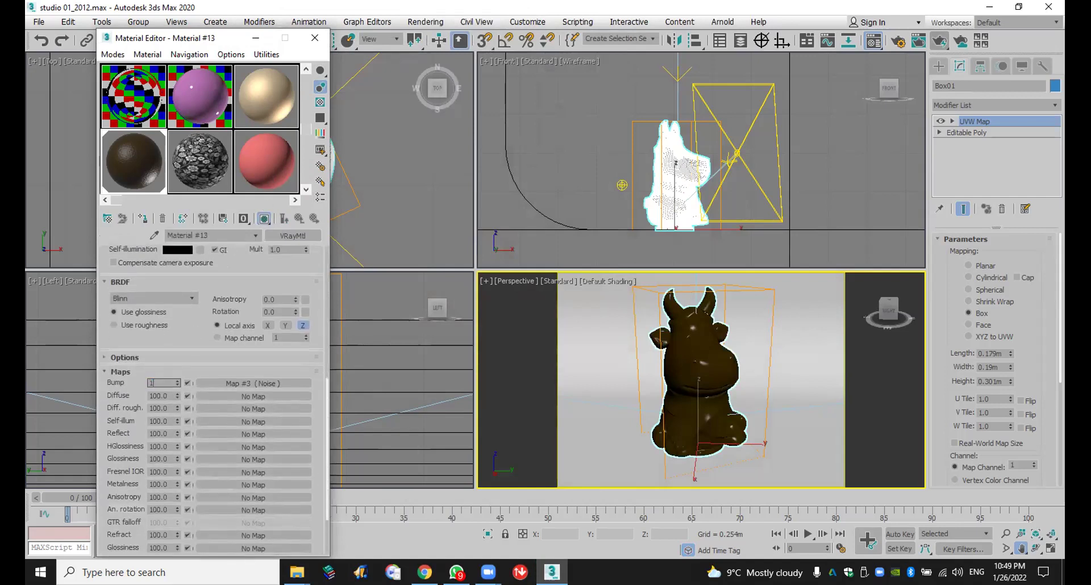
{"action": "type", "text": "000"}
{"action": "key", "text": "Return"}
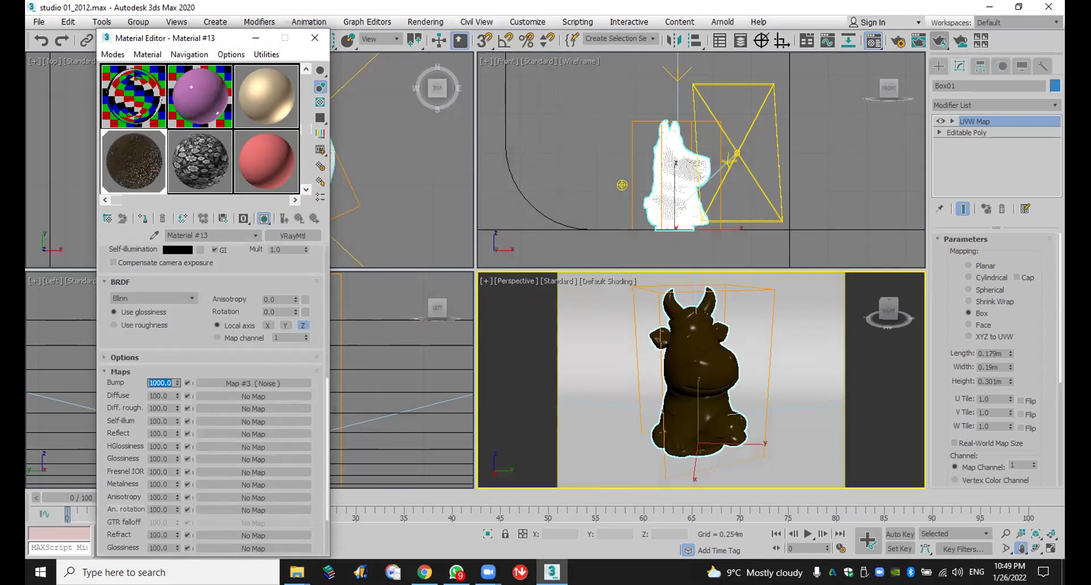
Step: Test-render the perspective view, examine the dark brown bump on the figurine at different magnifications, and cancel the render
{"action": "left_click", "coordinate": [940, 42]}
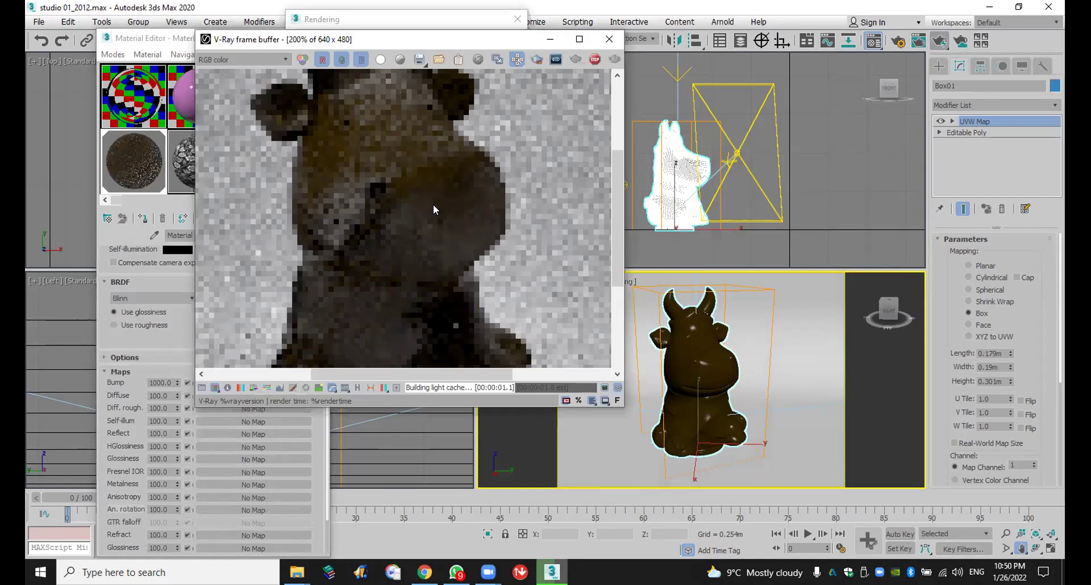
{"action": "scroll", "coordinate": [434, 207], "scroll_direction": "down", "scroll_amount": 1}
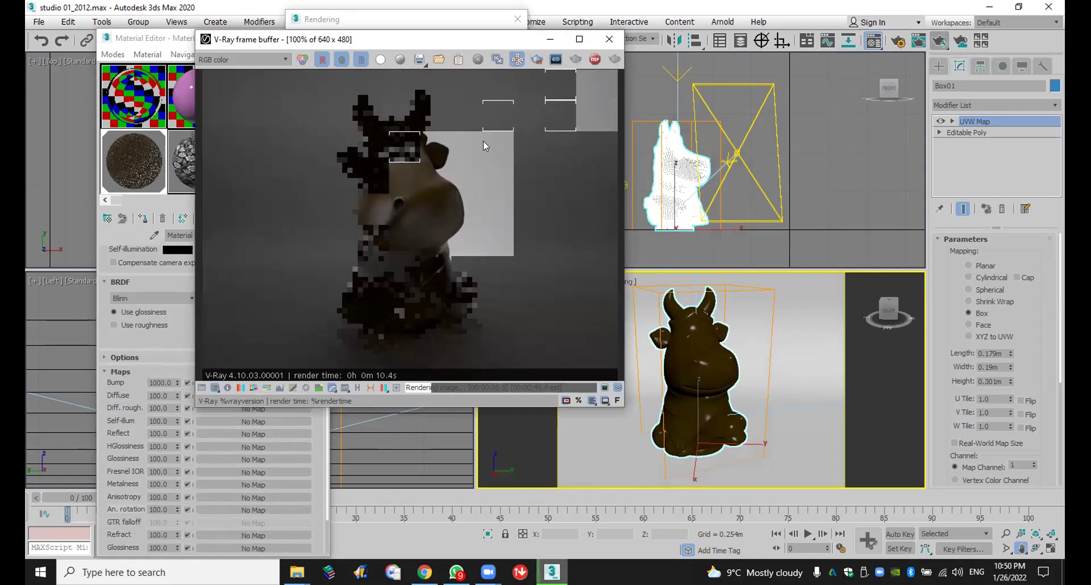
{"action": "scroll", "coordinate": [378, 193], "scroll_direction": "up", "scroll_amount": 1}
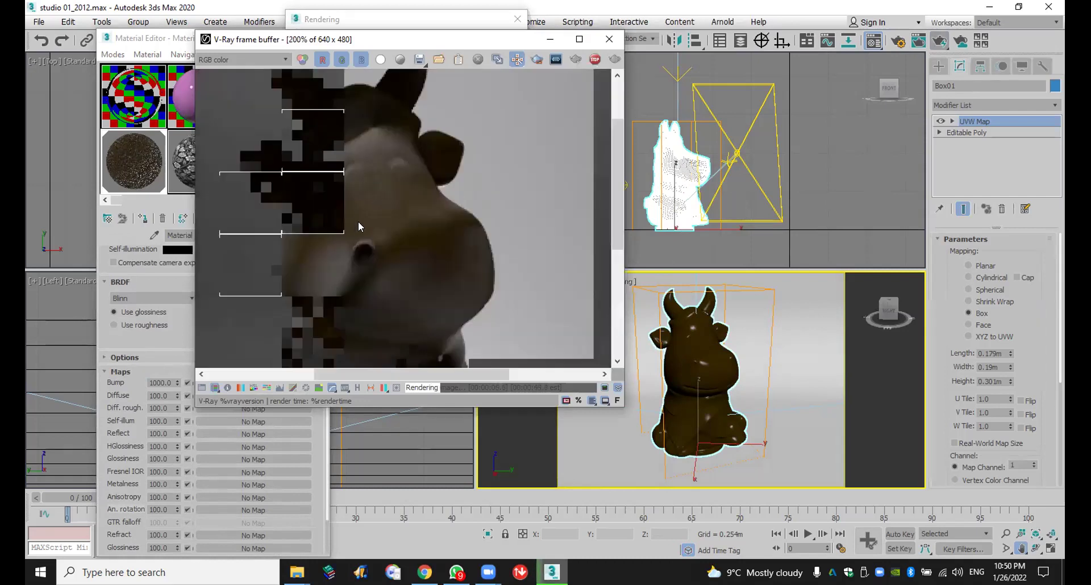
{"action": "left_click", "coordinate": [609, 39]}
{"action": "left_click", "coordinate": [502, 43]}
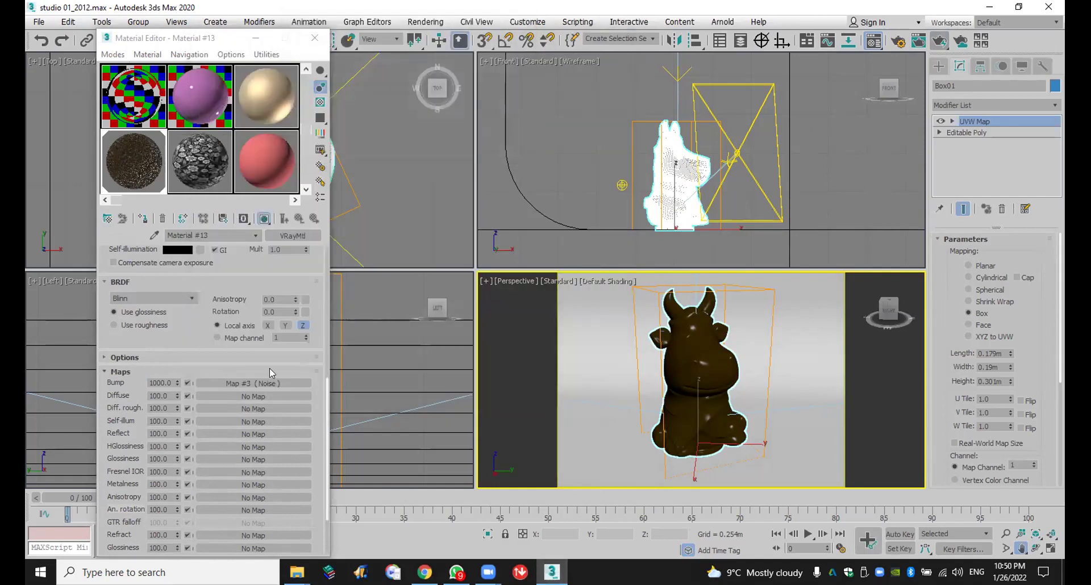
Step: Open the dark brown material's bump noise map and set its size to 50
{"action": "left_click", "coordinate": [267, 383]}
{"action": "double_click", "coordinate": [137, 416]}
{"action": "type", "text": "5"}
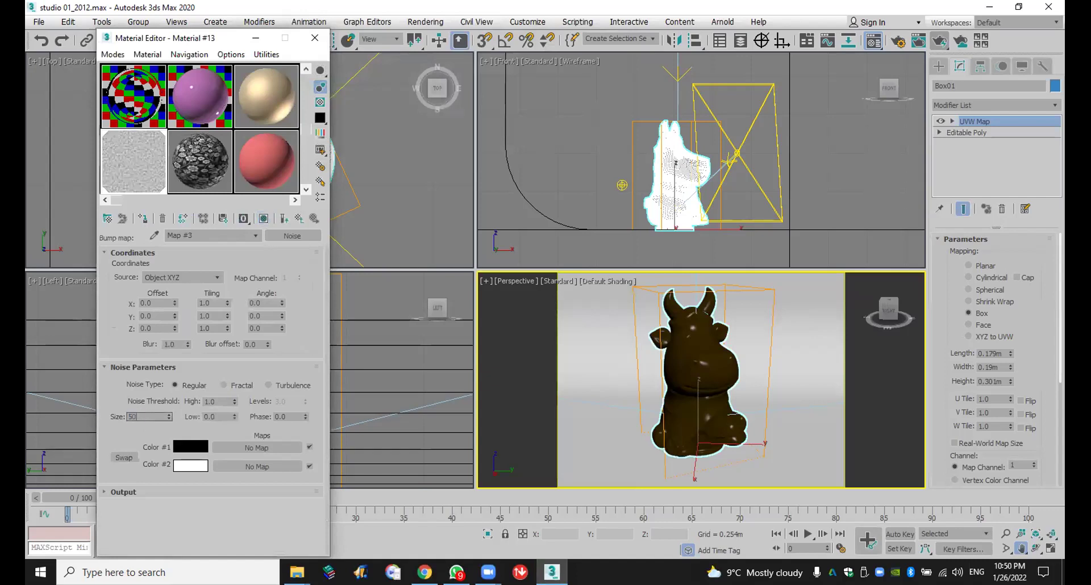
{"action": "type", "text": "0"}
{"action": "key", "text": "Return"}
Step: Test-render the figurine with the enlarged bump noise, inspect its lower body up close, and cancel the render
{"action": "left_click", "coordinate": [939, 42]}
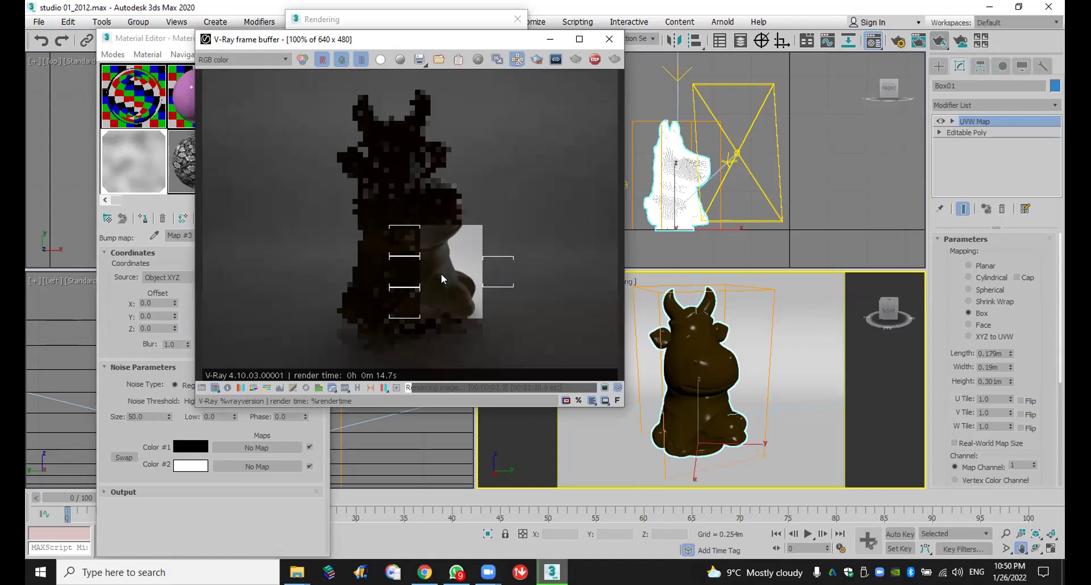
{"action": "scroll", "coordinate": [447, 292], "scroll_direction": "up", "scroll_amount": 1}
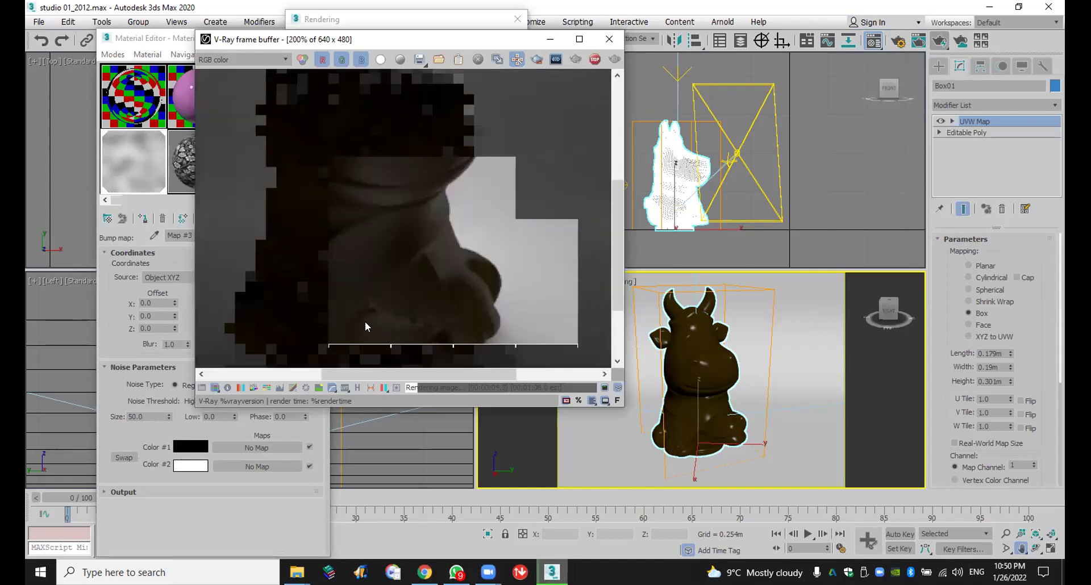
{"action": "left_click", "coordinate": [609, 39]}
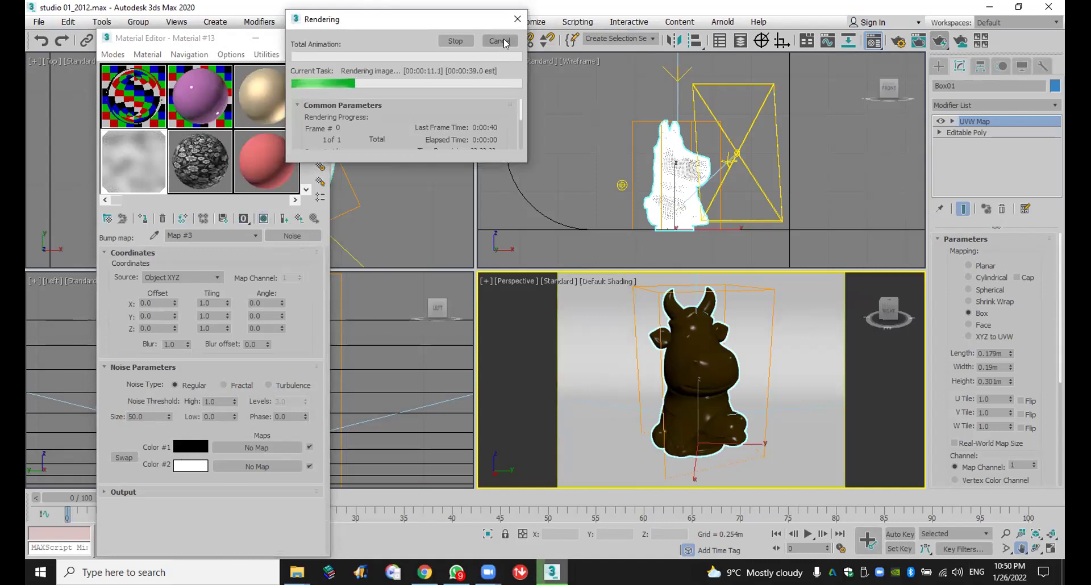
{"action": "left_click", "coordinate": [500, 41]}
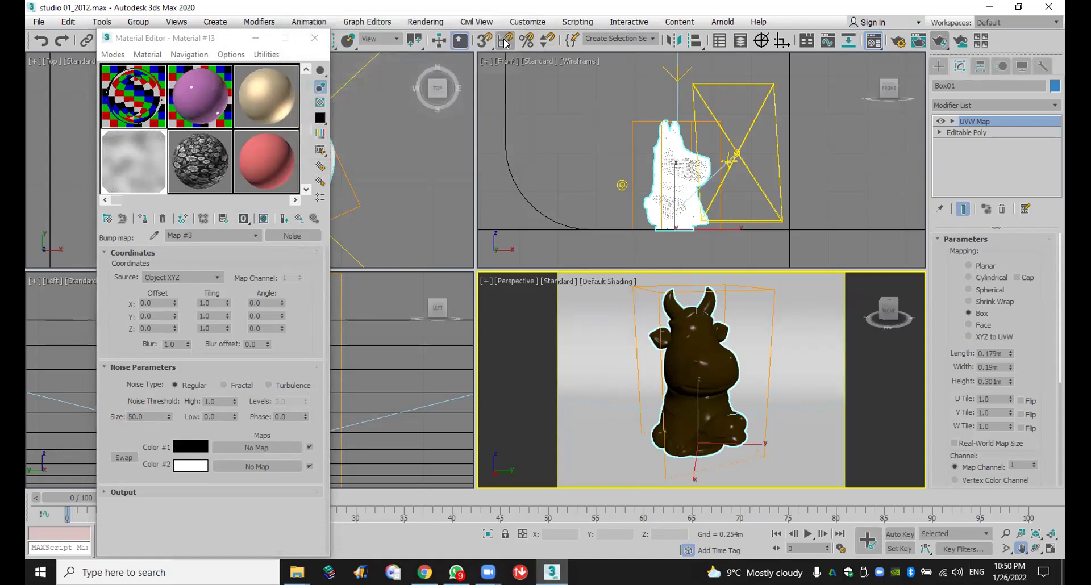
Step: Assign the pink-red V-Ray material to the figurine and show it in the viewport
{"action": "left_click", "coordinate": [256, 171]}
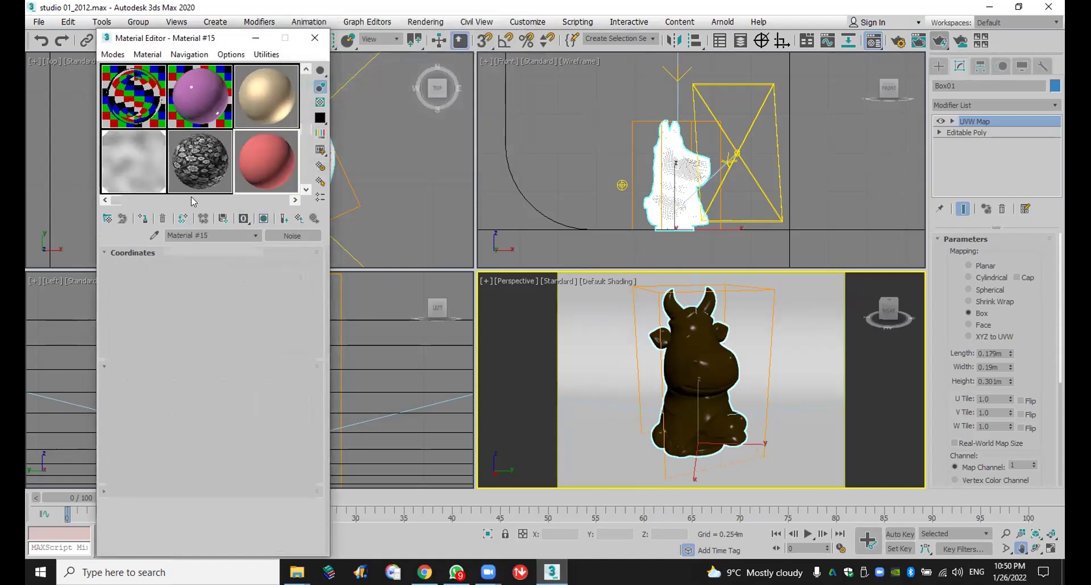
{"action": "left_click", "coordinate": [144, 221]}
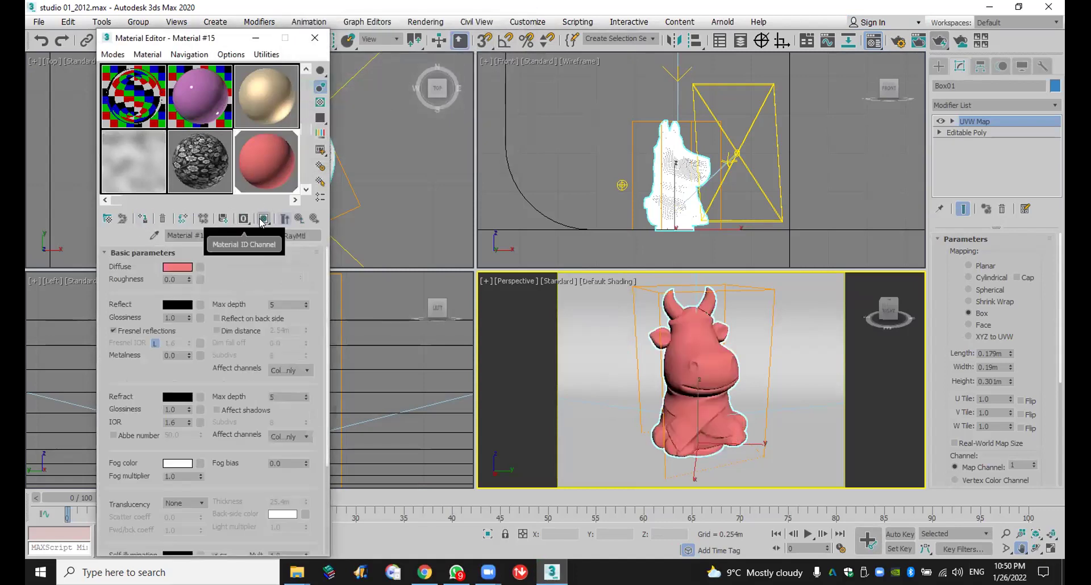
{"action": "left_click", "coordinate": [264, 219]}
Step: Add a Noise map to the pink-red material's Displace slot and set the noise size to 5
{"action": "scroll", "coordinate": [243, 488], "scroll_direction": "down", "scroll_amount": 3}
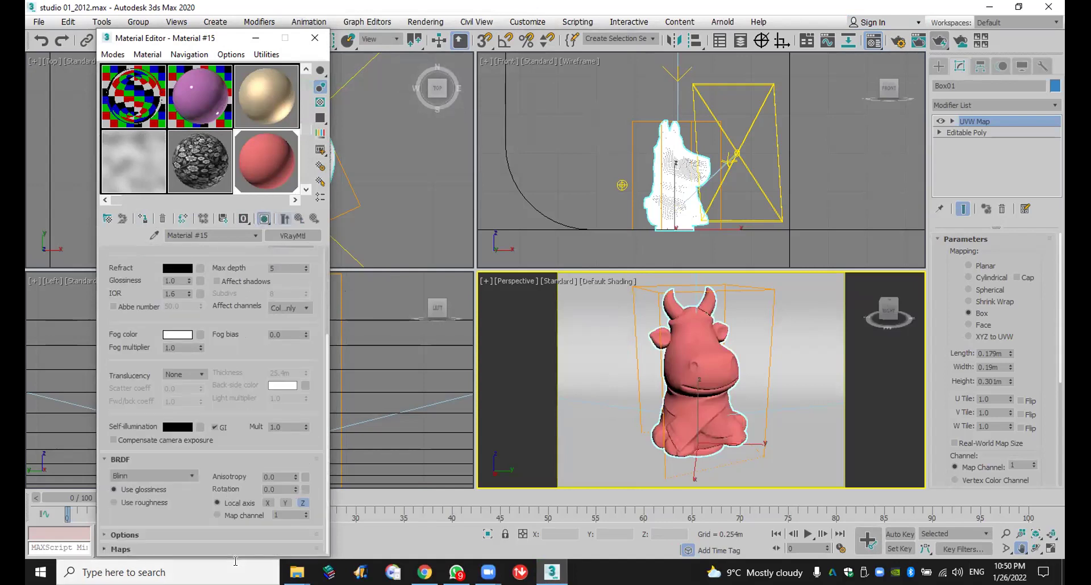
{"action": "left_click", "coordinate": [236, 550]}
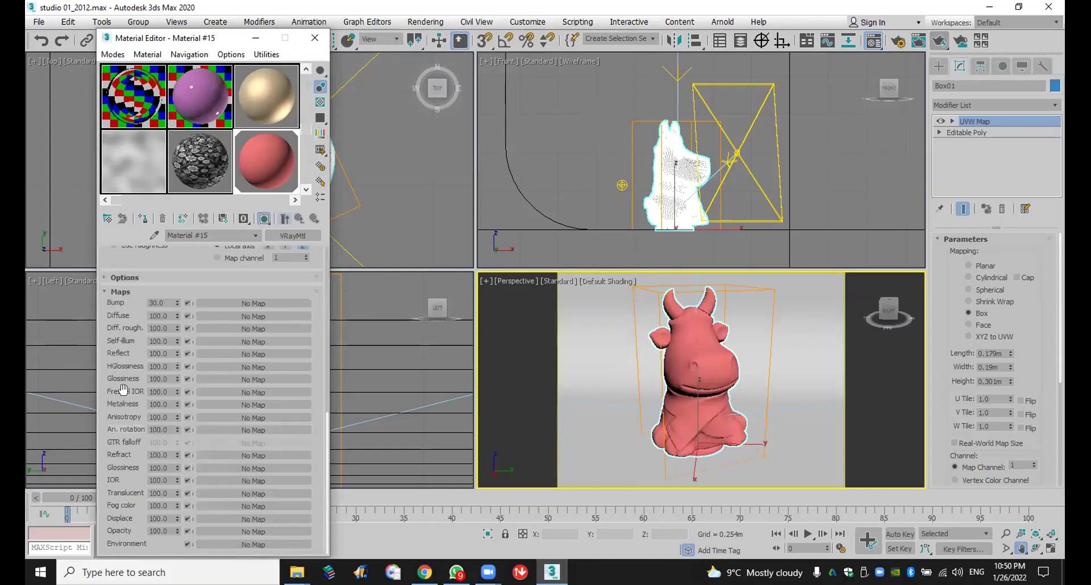
{"action": "left_click", "coordinate": [202, 518]}
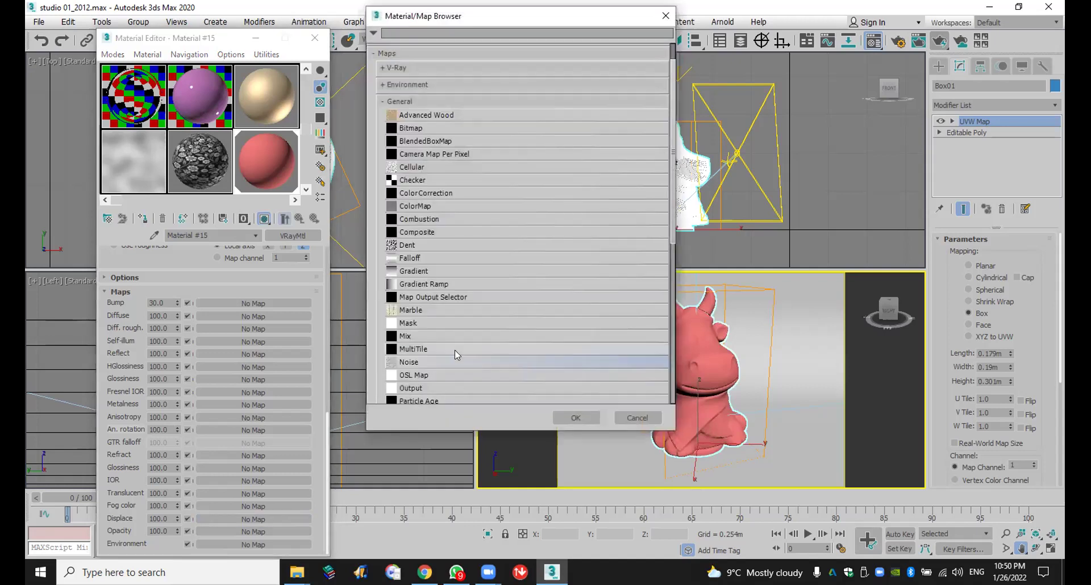
{"action": "double_click", "coordinate": [444, 362]}
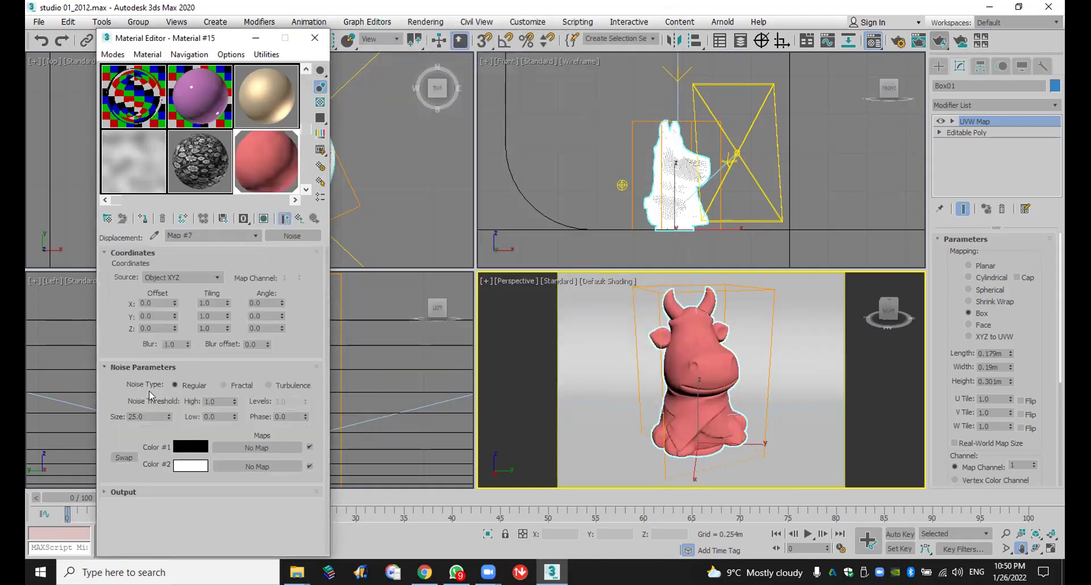
{"action": "double_click", "coordinate": [152, 417]}
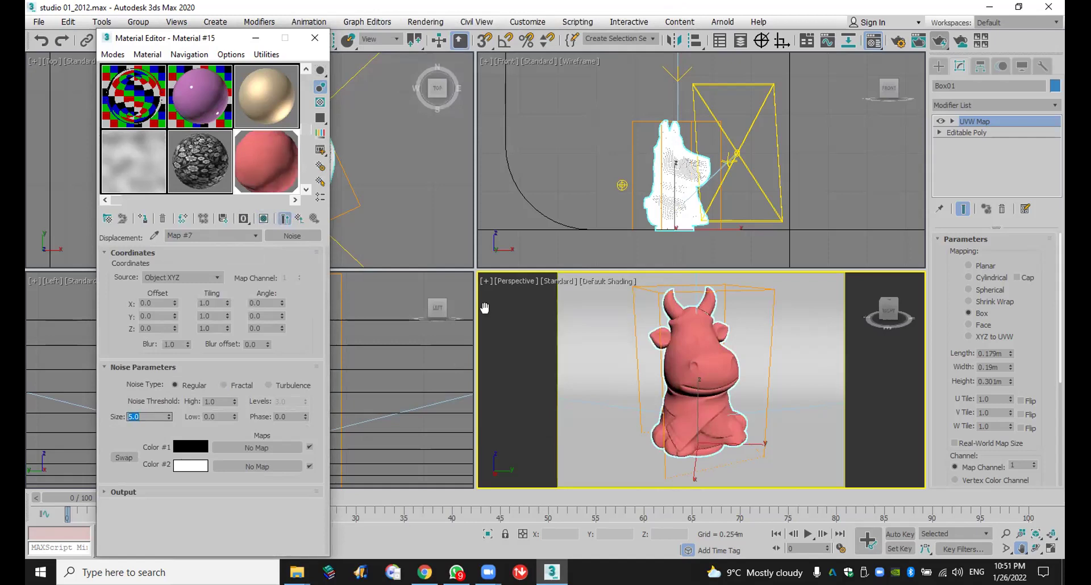
Step: Test-render the perspective view to examine the displacement on the pink-red figurine, and cancel the render
{"action": "left_click", "coordinate": [941, 42]}
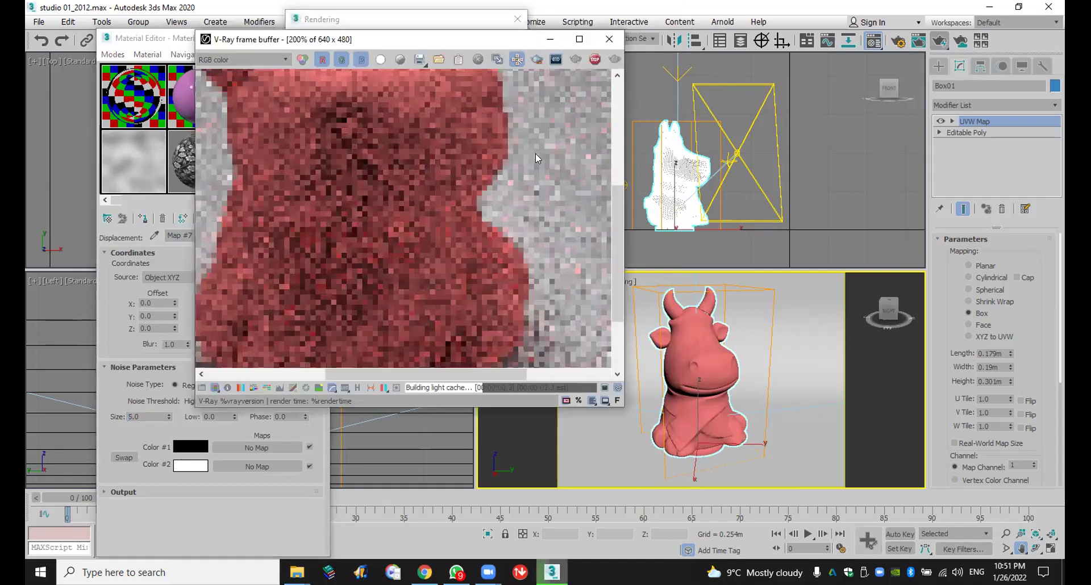
{"action": "double_click", "coordinate": [535, 158]}
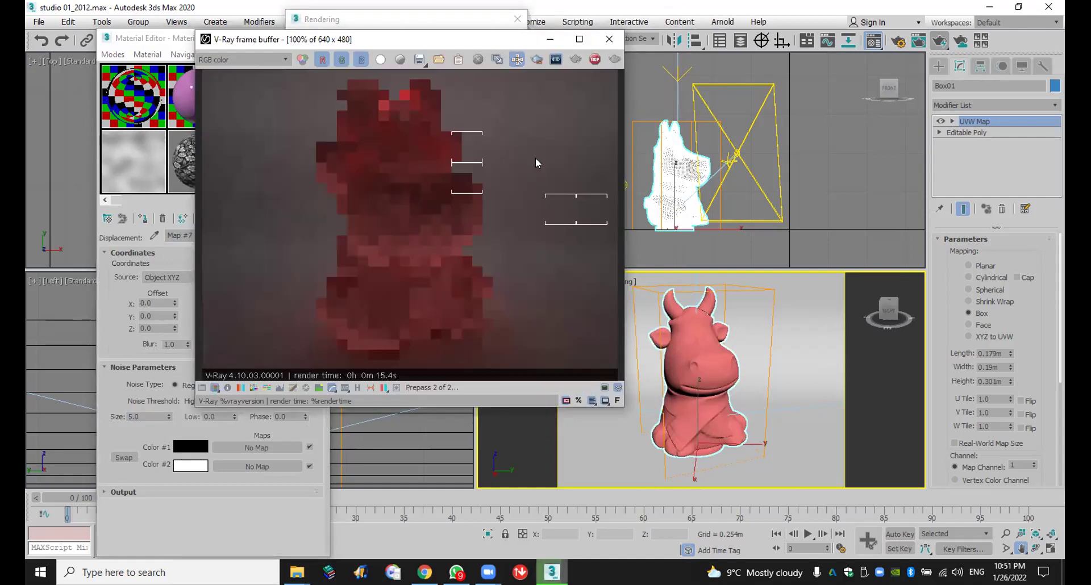
{"action": "scroll", "coordinate": [451, 169], "scroll_direction": "down", "scroll_amount": 1}
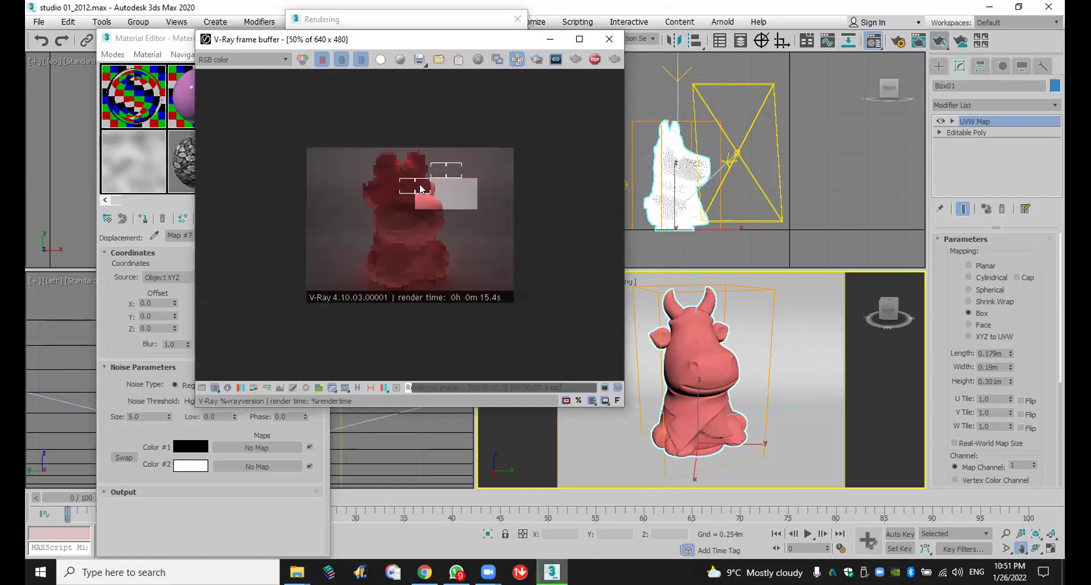
{"action": "scroll", "coordinate": [444, 205], "scroll_direction": "up", "scroll_amount": 1}
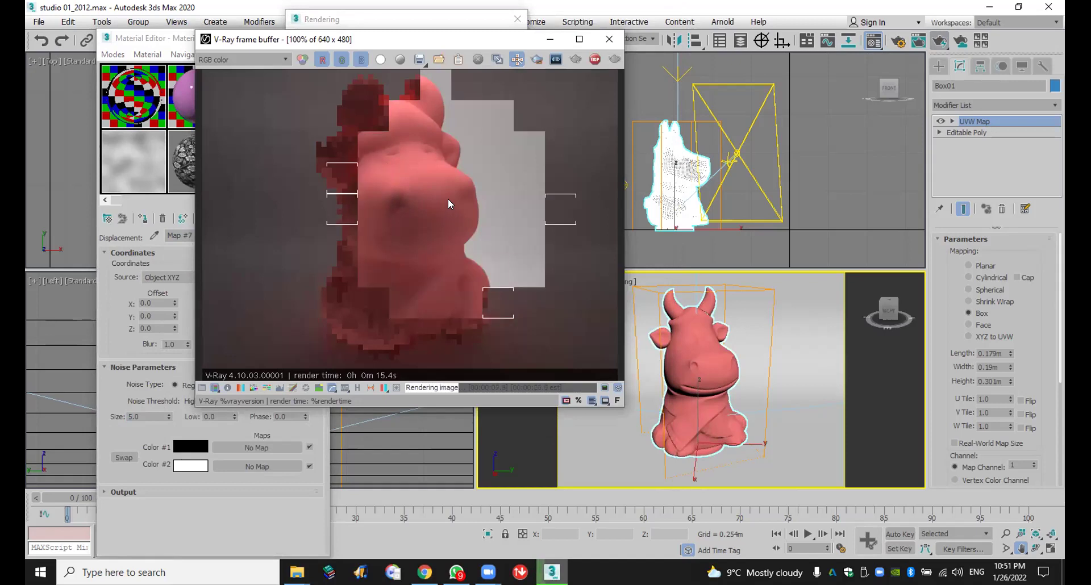
{"action": "left_click", "coordinate": [609, 40]}
{"action": "left_click", "coordinate": [495, 41]}
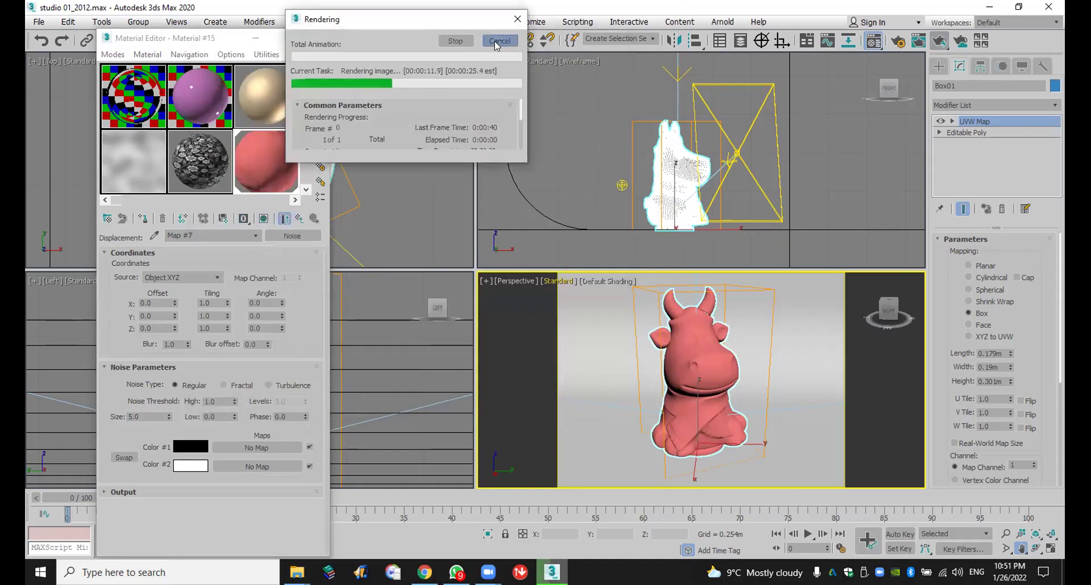
Step: Set the size of the pink-red material's displacement noise map to 0.3 and render the perspective view to completion
{"action": "left_click", "coordinate": [299, 219]}
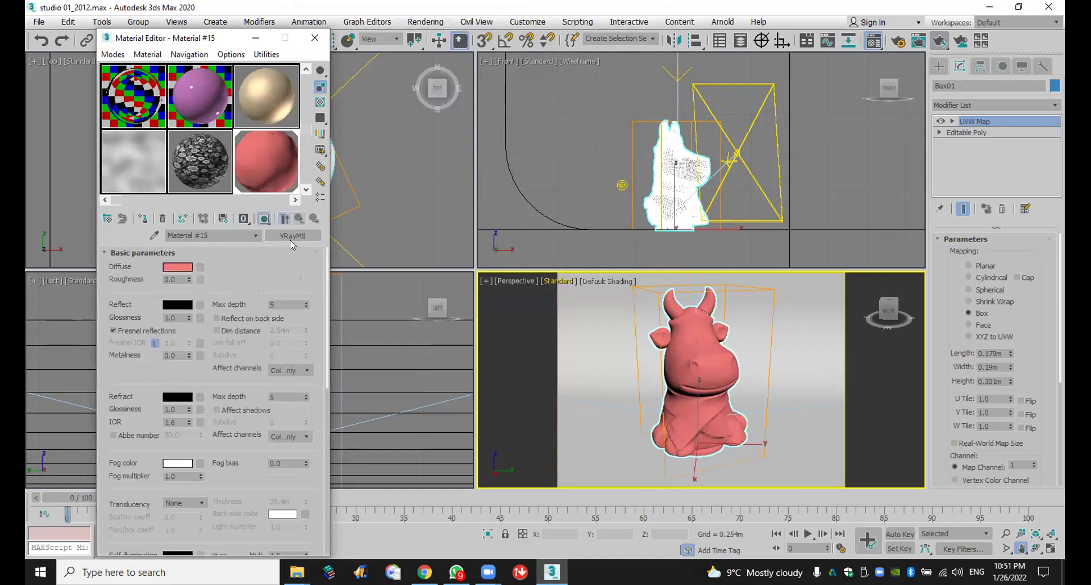
{"action": "scroll", "coordinate": [239, 366], "scroll_direction": "down", "scroll_amount": 10}
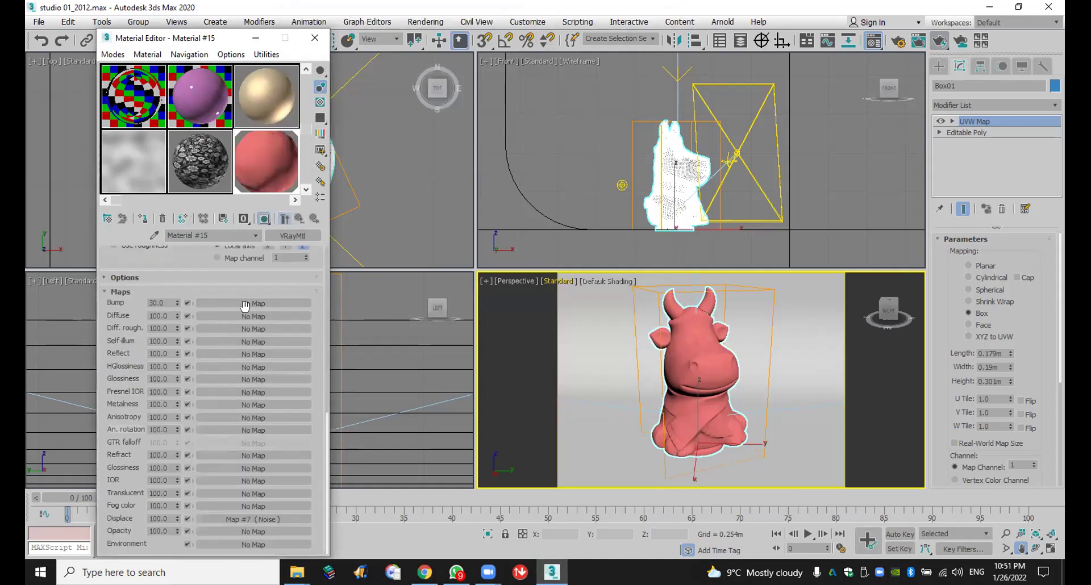
{"action": "left_click", "coordinate": [245, 519]}
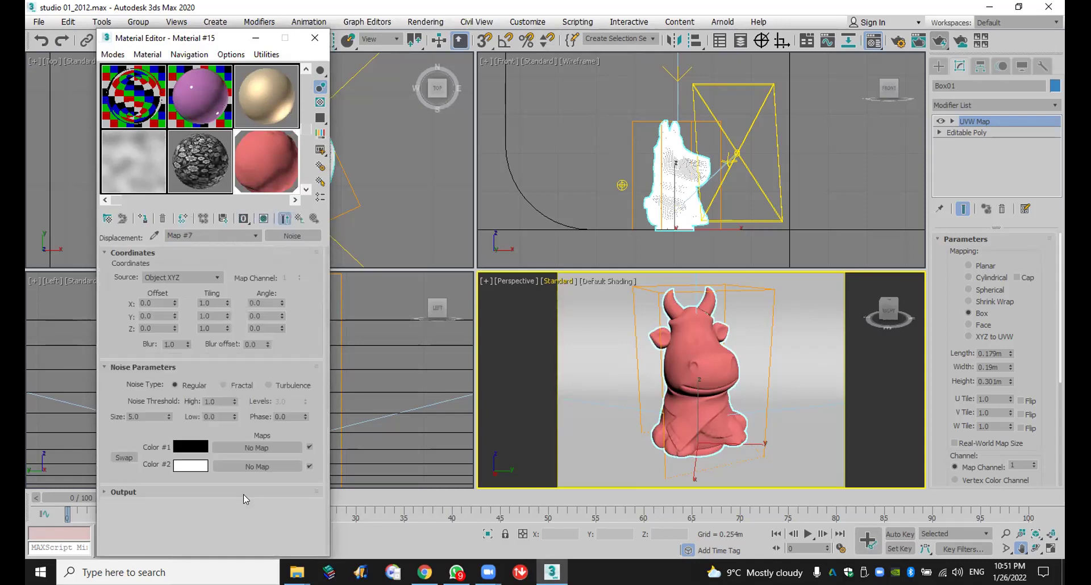
{"action": "double_click", "coordinate": [146, 416]}
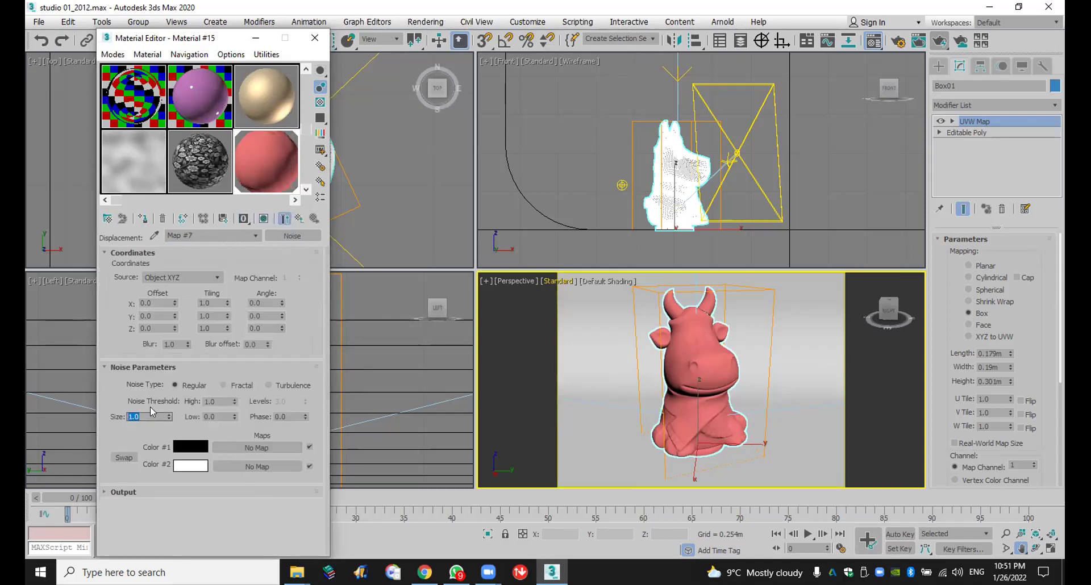
{"action": "type", "text": "0.3"}
{"action": "key", "text": "Return"}
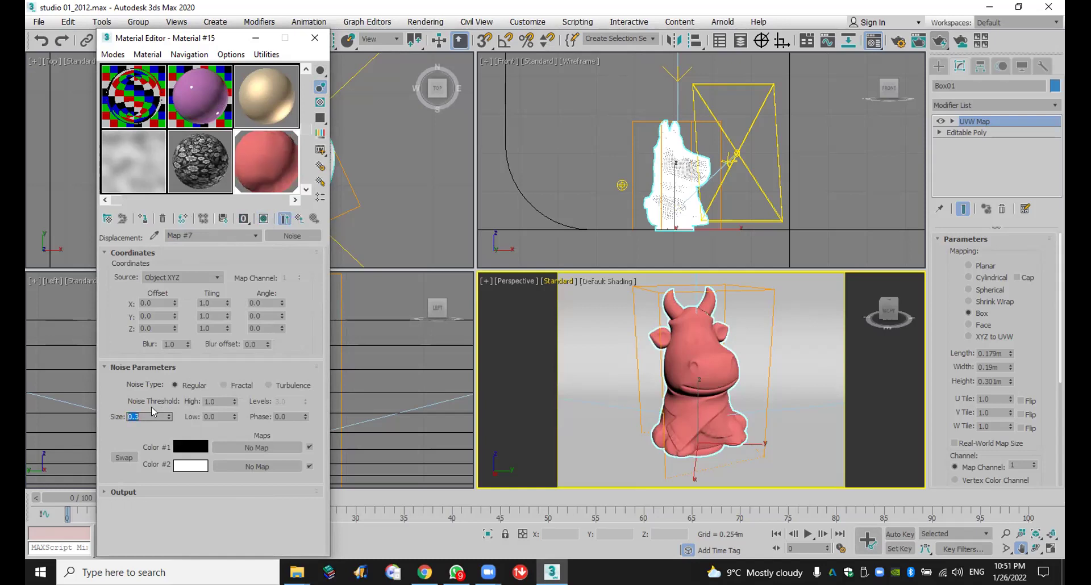
{"action": "left_click", "coordinate": [941, 43]}
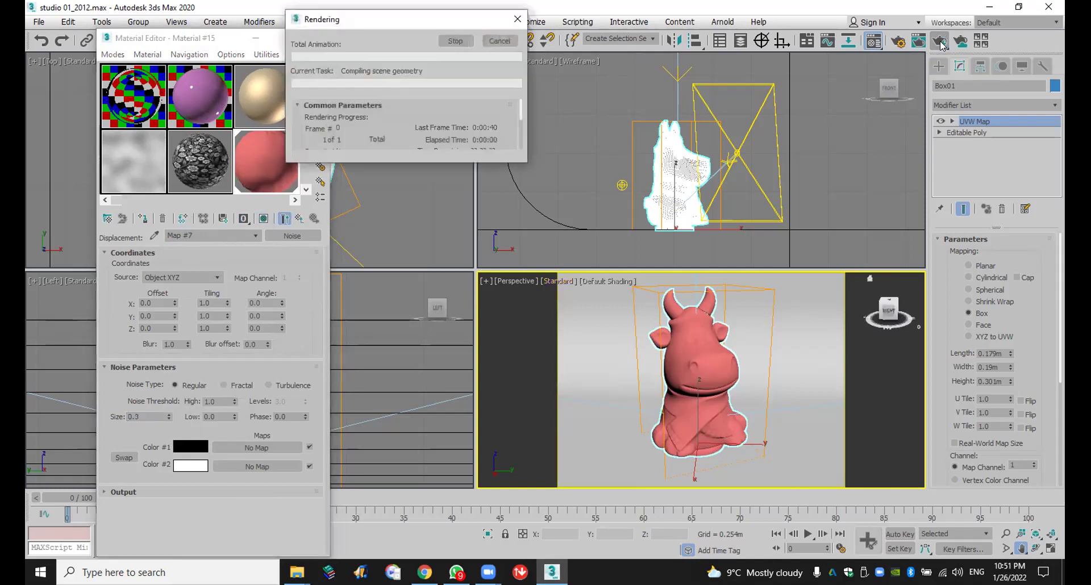
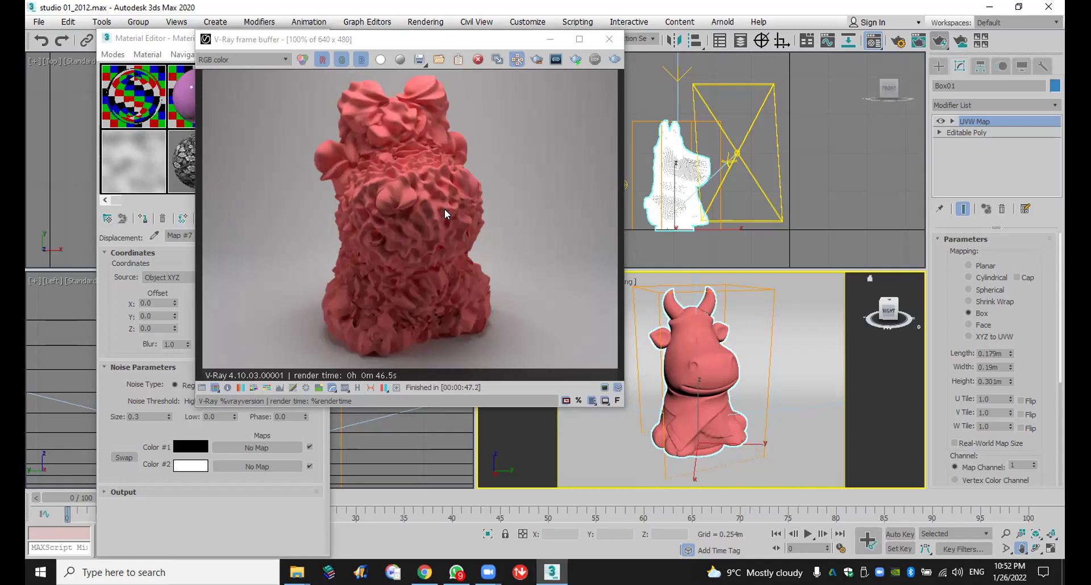
{"action": "left_click", "coordinate": [608, 41]}
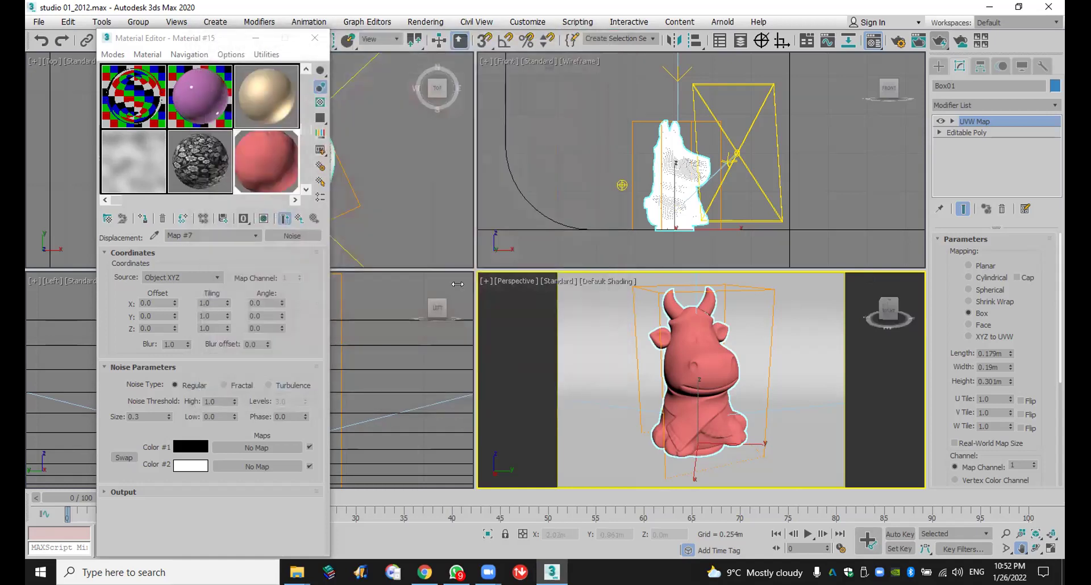
Step: Assign the yellow V-Ray material to the figurine and expand its list of map slots
{"action": "left_click", "coordinate": [276, 200]}
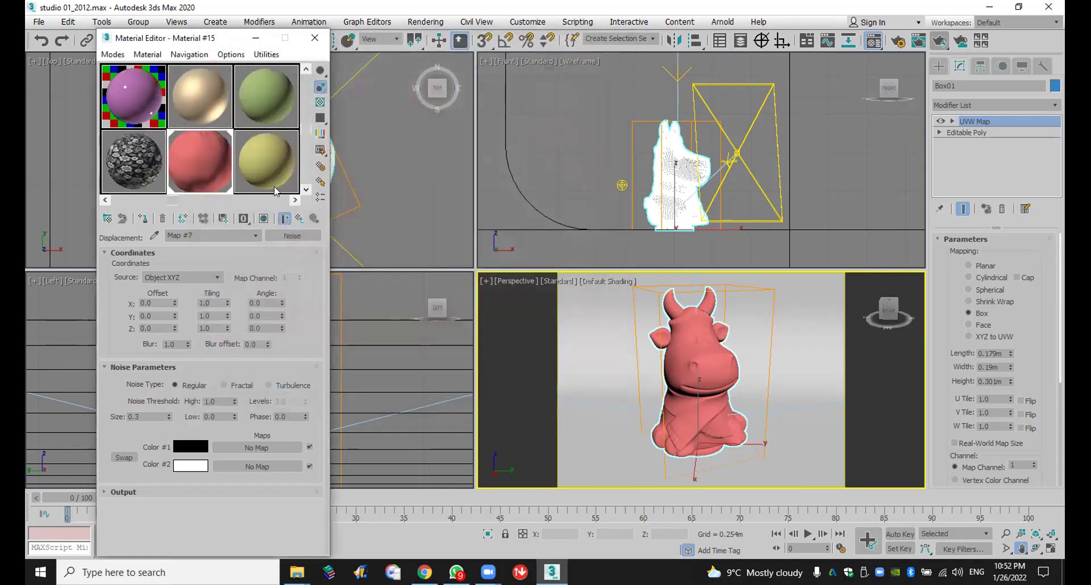
{"action": "left_click", "coordinate": [267, 172]}
{"action": "left_click", "coordinate": [143, 220]}
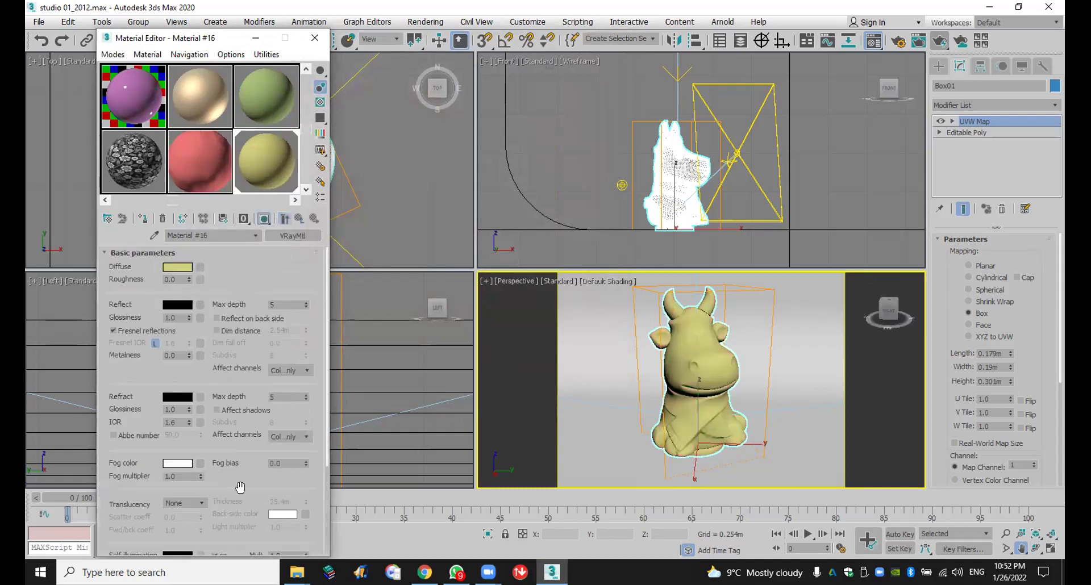
{"action": "scroll", "coordinate": [244, 460], "scroll_direction": "down", "scroll_amount": 3}
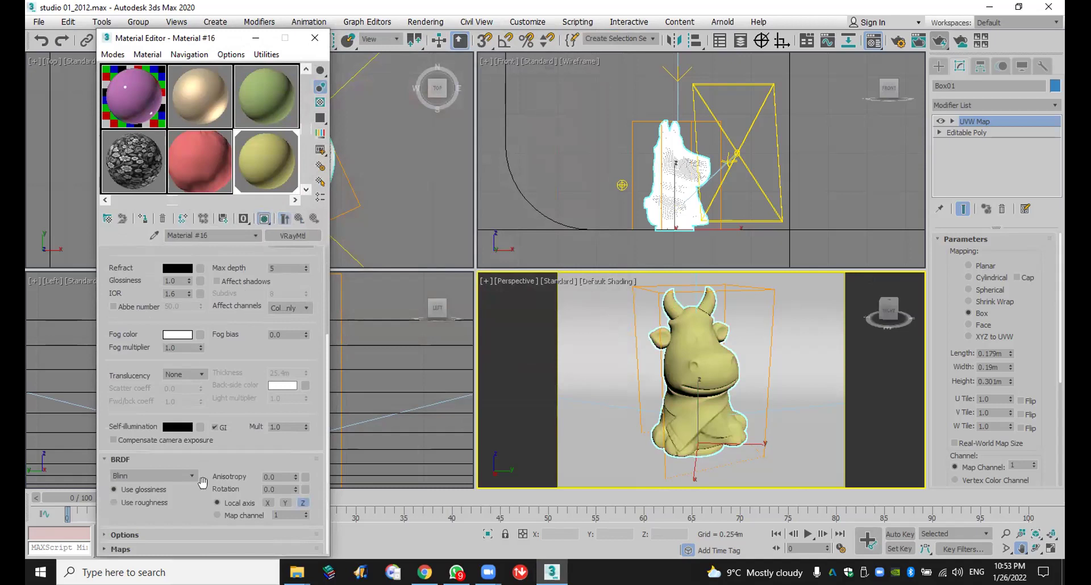
{"action": "left_click", "coordinate": [199, 549]}
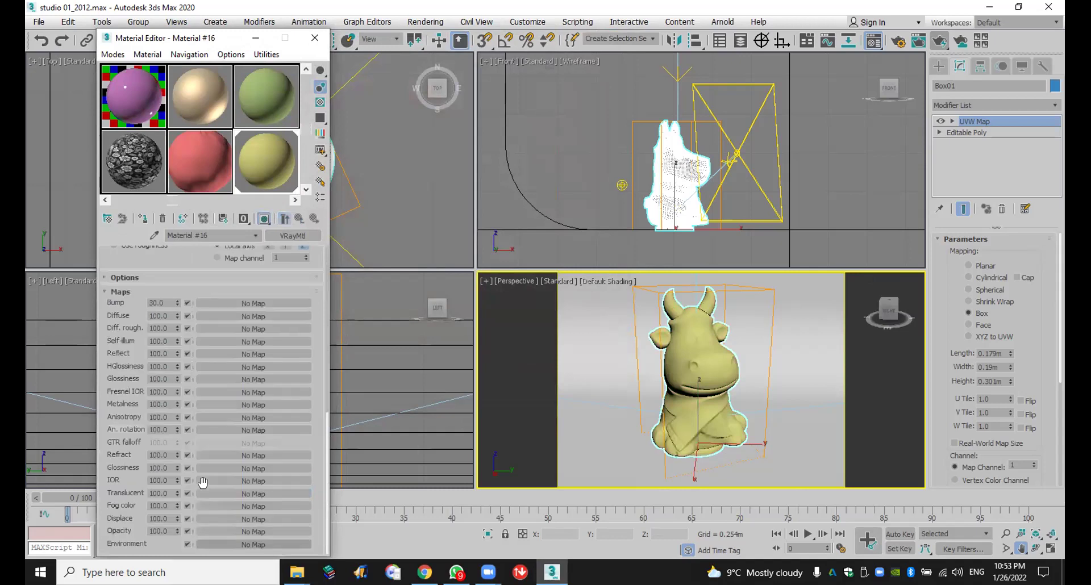
{"action": "left_click", "coordinate": [202, 517]}
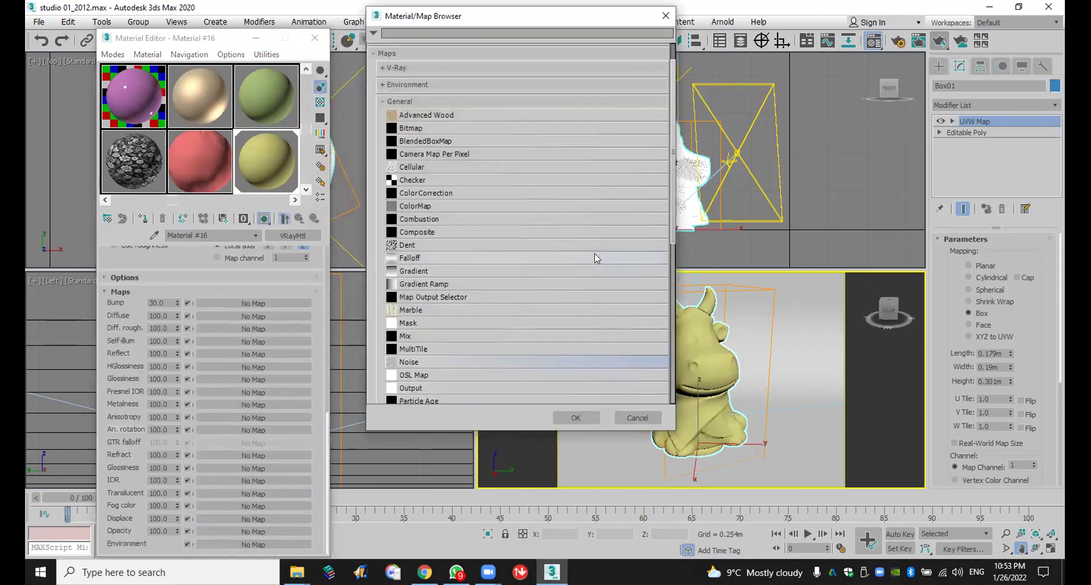
{"action": "left_click", "coordinate": [649, 416]}
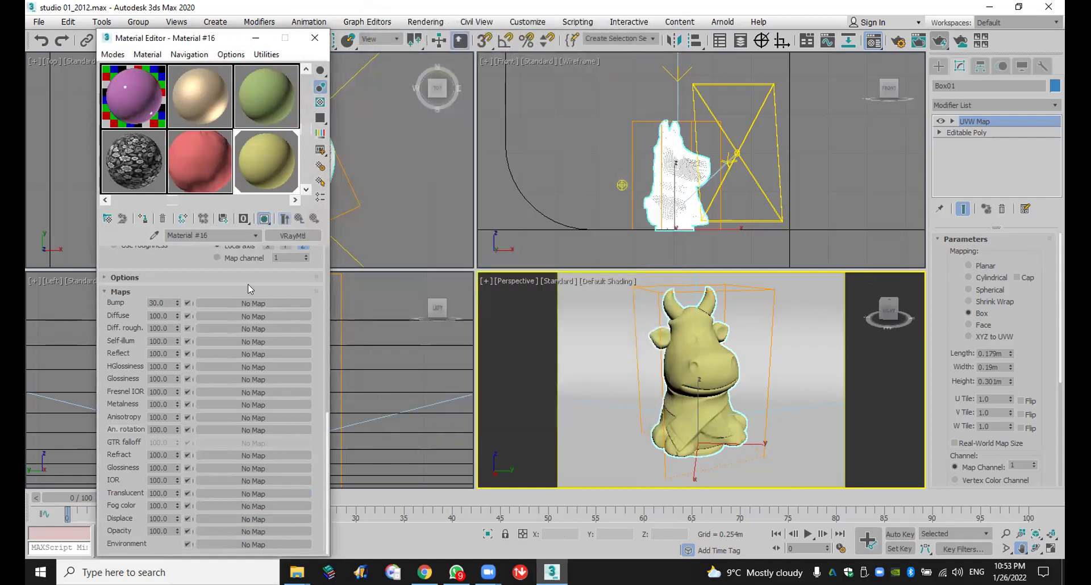
Step: Change the yellow V-Ray material's diffuse color to dark green
{"action": "scroll", "coordinate": [187, 292], "scroll_direction": "up", "scroll_amount": 5}
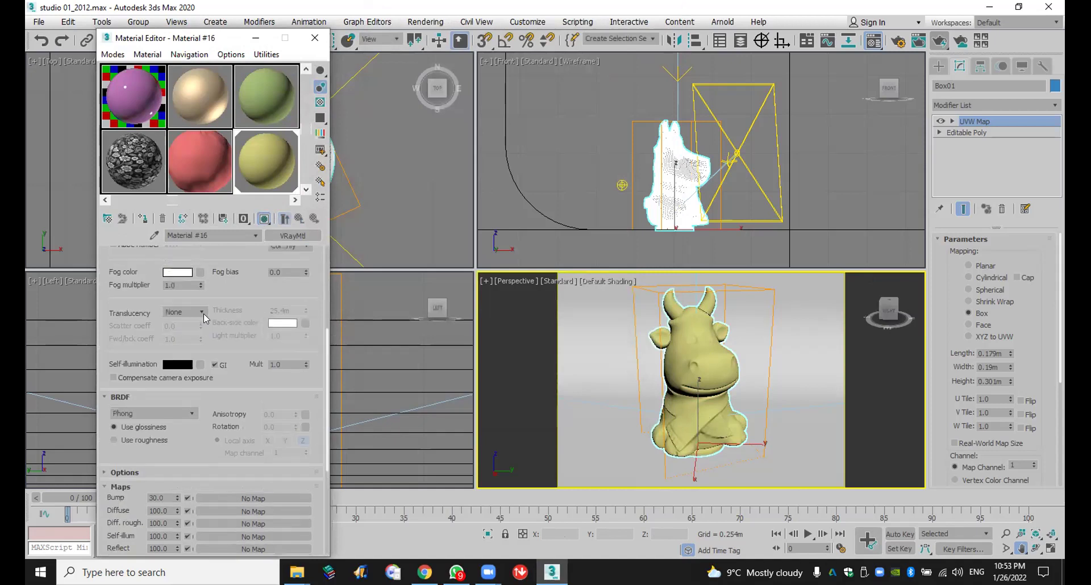
{"action": "scroll", "coordinate": [196, 298], "scroll_direction": "up", "scroll_amount": 5}
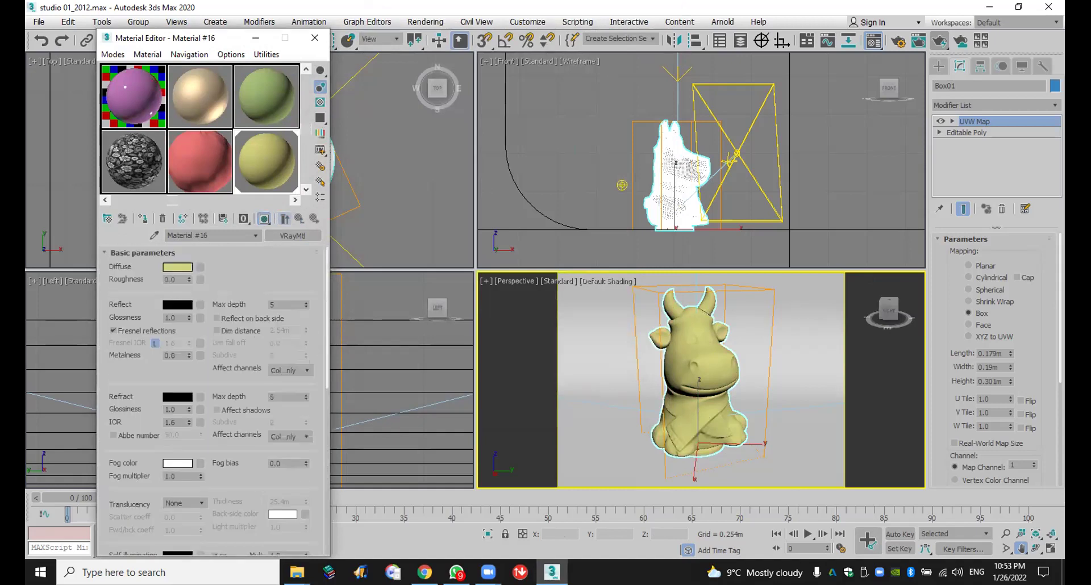
{"action": "left_click", "coordinate": [184, 269]}
{"action": "mouse_move", "coordinate": [330, 117]}
{"action": "left_mouse_down"}
{"action": "mouse_move", "coordinate": [321, 91]}
{"action": "mouse_move", "coordinate": [322, 175]}
{"action": "left_mouse_up"}
{"action": "left_click", "coordinate": [503, 200]}
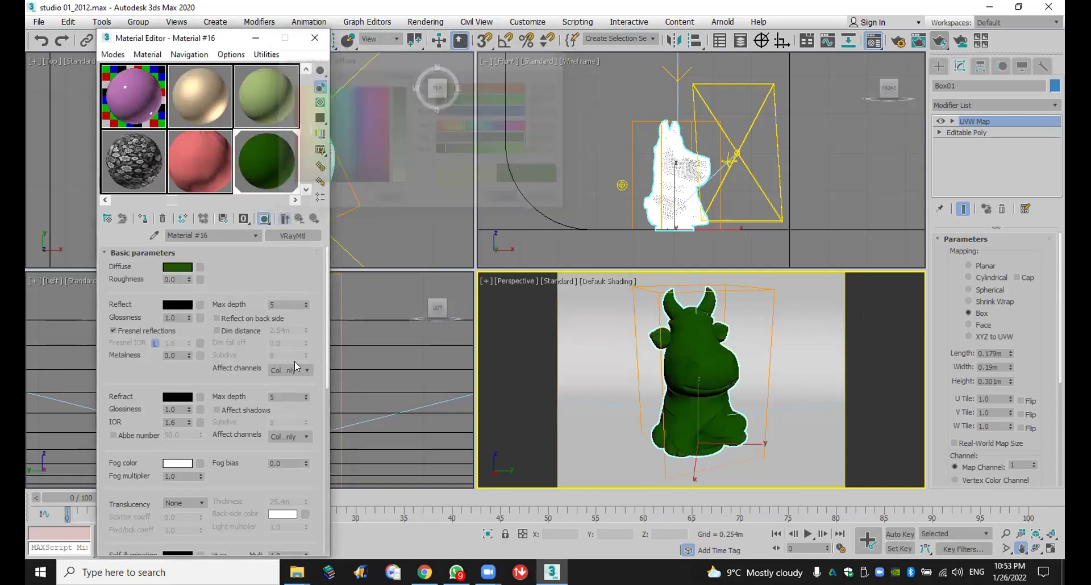
Step: Load 15874-grass-material (2).jpg from the MAX PIc folder as a bitmap in the green material's Displace slot and show it on the figurine
{"action": "scroll", "coordinate": [273, 409], "scroll_direction": "down", "scroll_amount": 10}
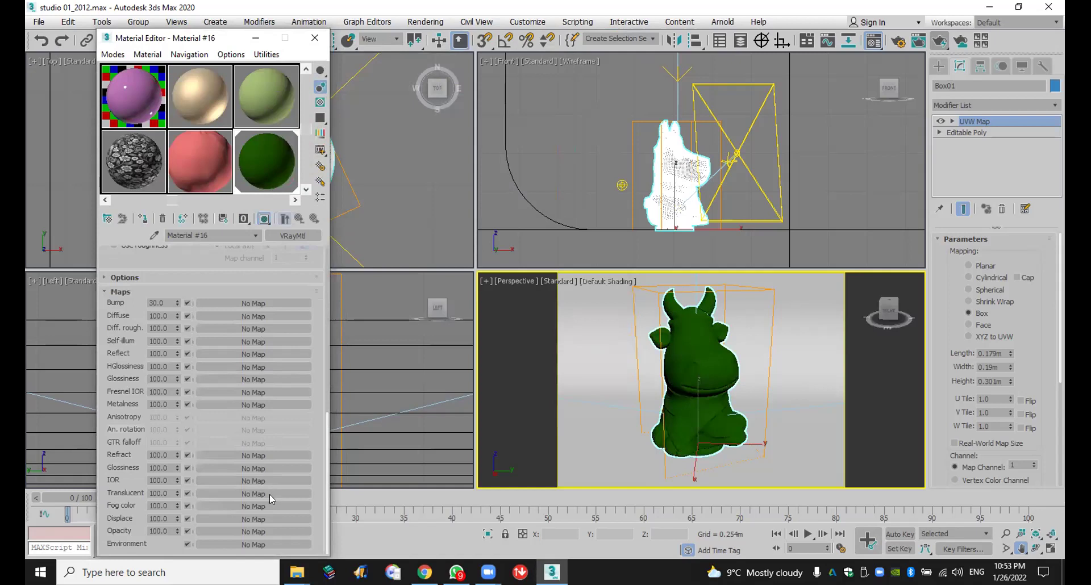
{"action": "left_click", "coordinate": [267, 519]}
{"action": "double_click", "coordinate": [432, 128]}
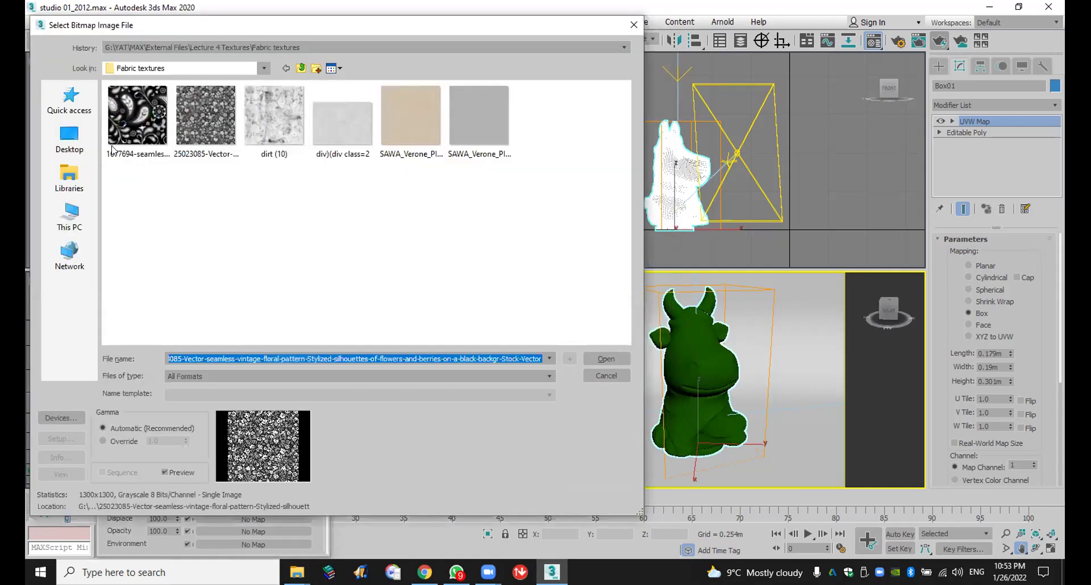
{"action": "left_click", "coordinate": [69, 140]}
{"action": "scroll", "coordinate": [352, 280], "scroll_direction": "down", "scroll_amount": 3}
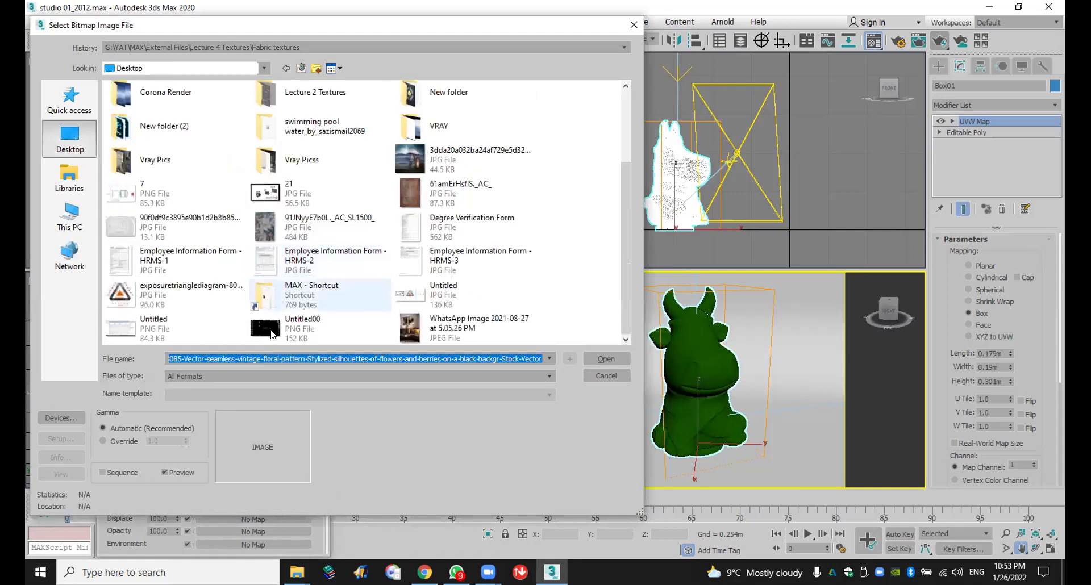
{"action": "double_click", "coordinate": [270, 281]}
{"action": "scroll", "coordinate": [270, 275], "scroll_direction": "down", "scroll_amount": 1}
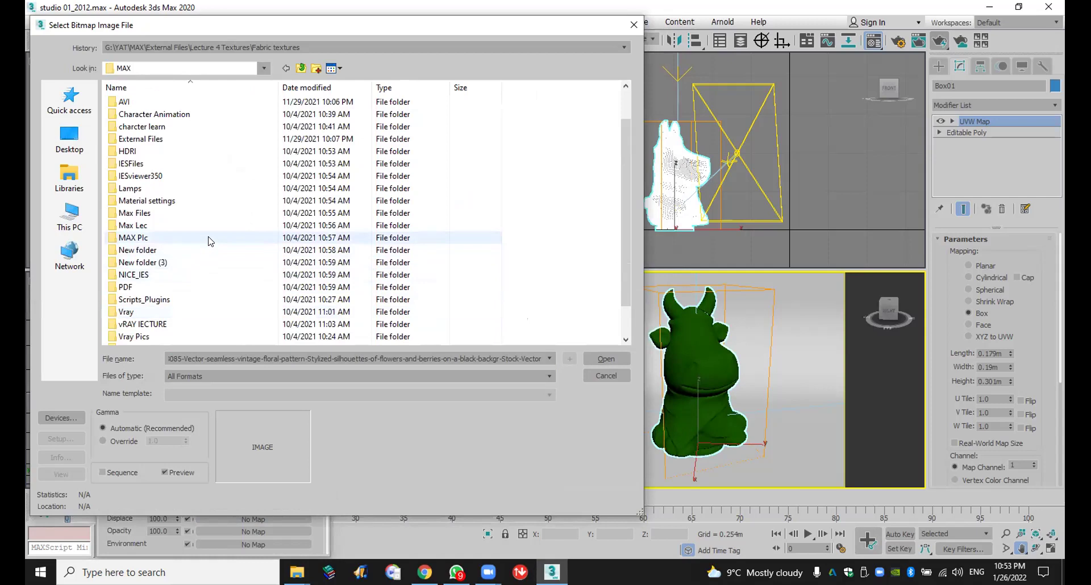
{"action": "double_click", "coordinate": [215, 237]}
{"action": "scroll", "coordinate": [341, 309], "scroll_direction": "down", "scroll_amount": 5}
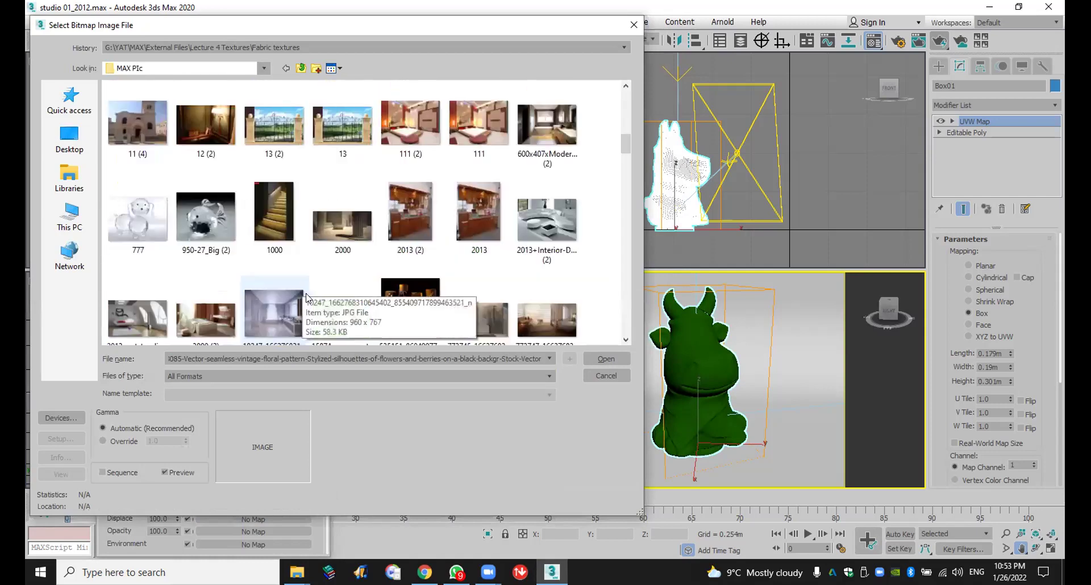
{"action": "double_click", "coordinate": [341, 313]}
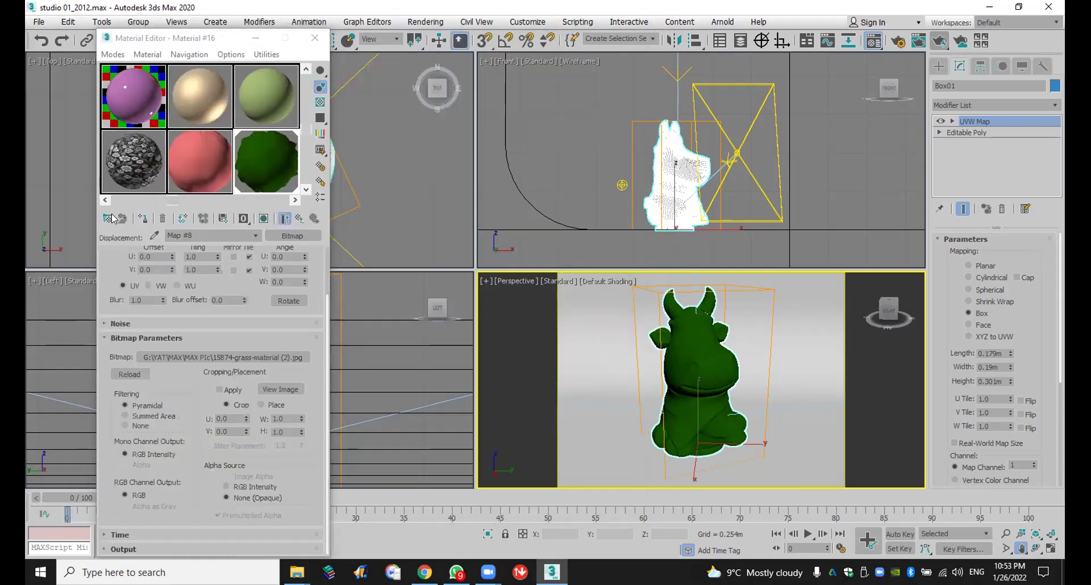
{"action": "left_click", "coordinate": [263, 218]}
Step: Test-render the perspective view, examine the grass displacement up close in the enlarged frame buffer, and cancel the render
{"action": "left_click", "coordinate": [941, 41]}
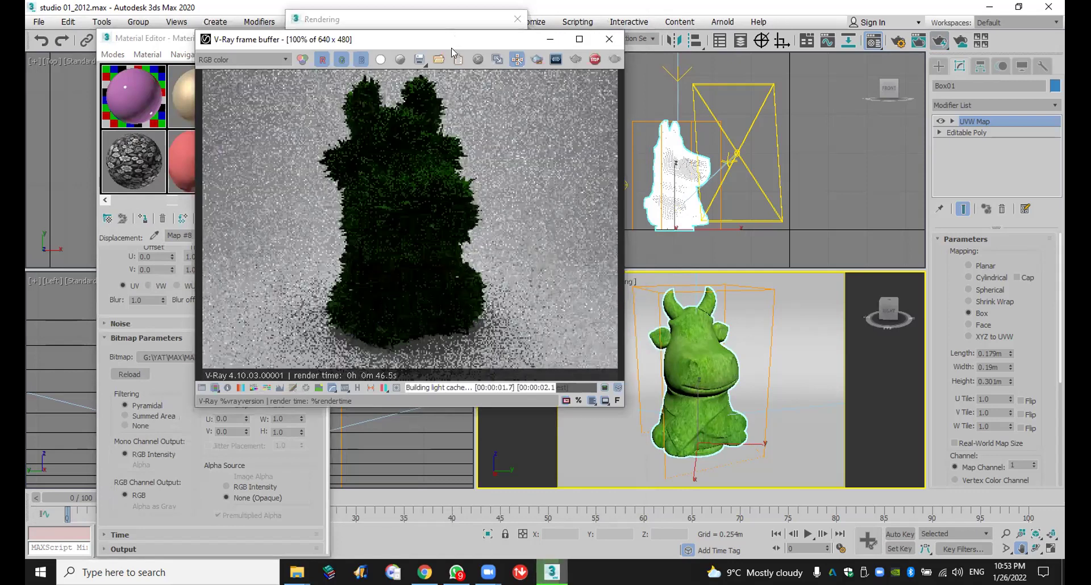
{"action": "key", "text": "super+Up"}
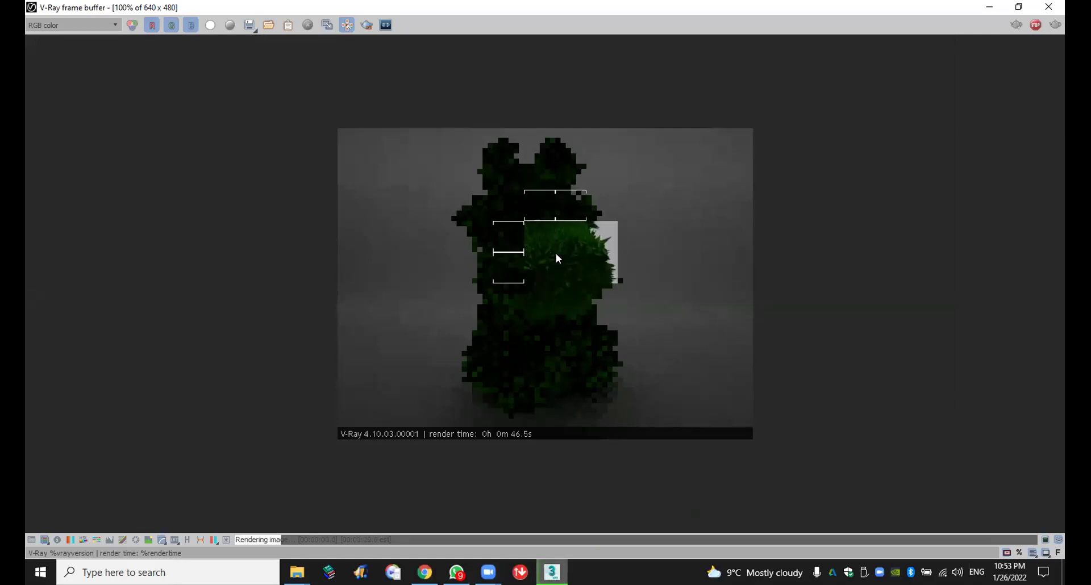
{"action": "scroll", "coordinate": [604, 304], "scroll_direction": "up", "scroll_amount": 1}
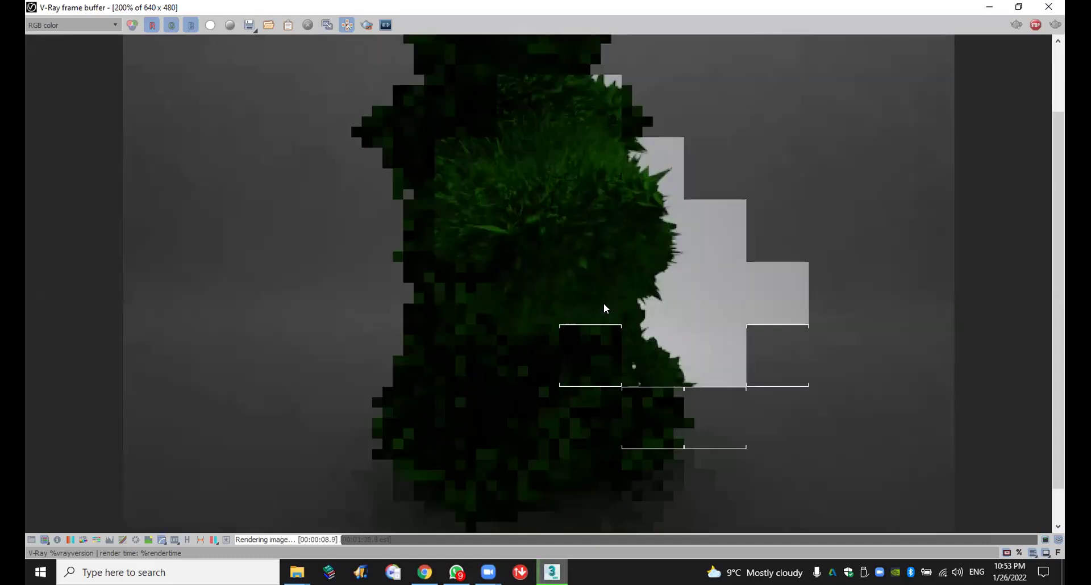
{"action": "scroll", "coordinate": [604, 307], "scroll_direction": "down", "scroll_amount": 1}
{"action": "scroll", "coordinate": [620, 271], "scroll_direction": "up", "scroll_amount": 2}
{"action": "scroll", "coordinate": [620, 271], "scroll_direction": "down", "scroll_amount": 1}
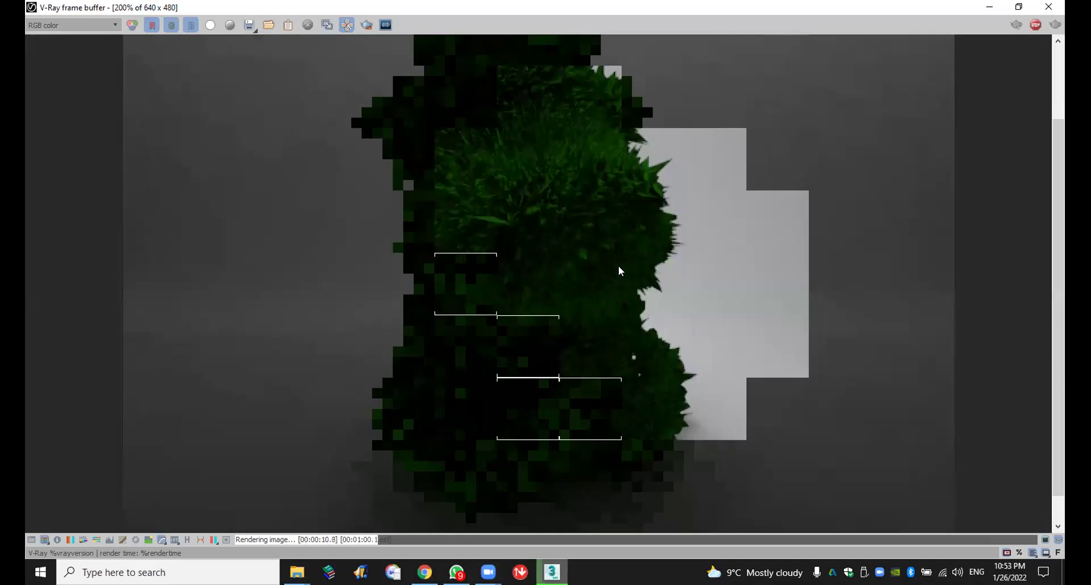
{"action": "scroll", "coordinate": [619, 265], "scroll_direction": "down", "scroll_amount": 1}
{"action": "scroll", "coordinate": [573, 209], "scroll_direction": "up", "scroll_amount": 1}
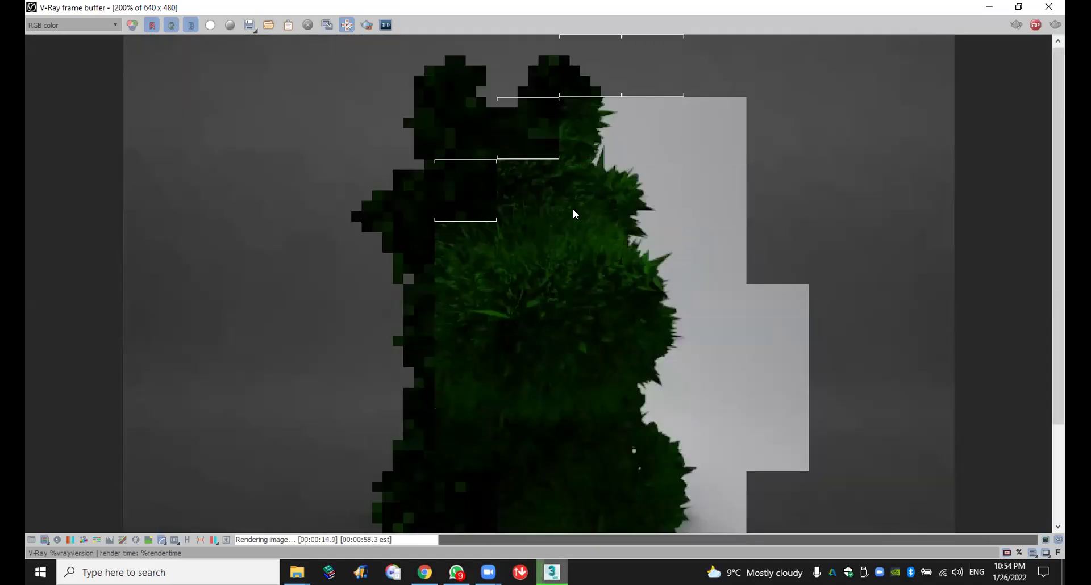
{"action": "scroll", "coordinate": [573, 209], "scroll_direction": "up", "scroll_amount": 1}
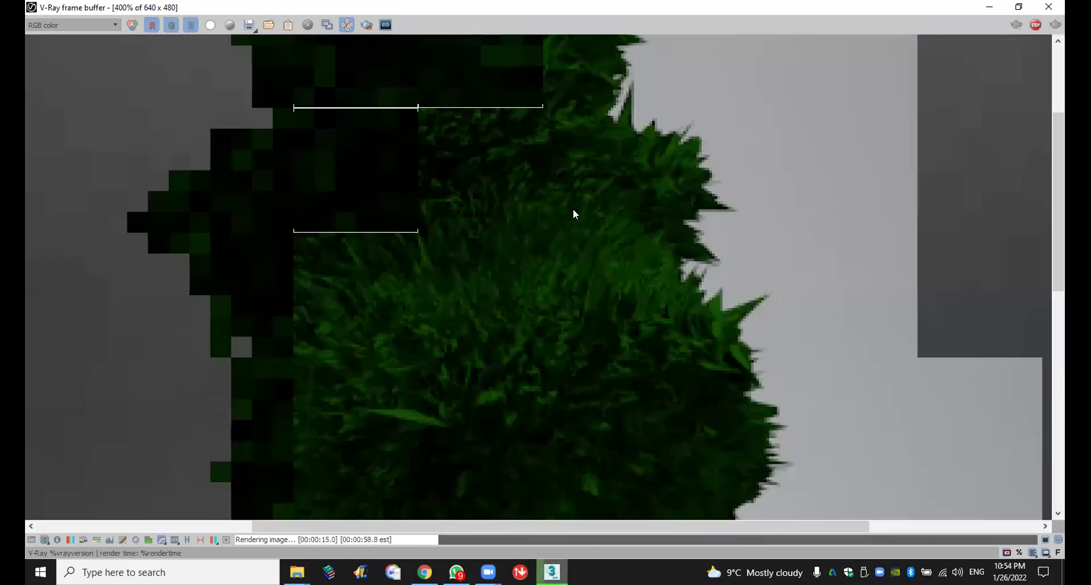
{"action": "left_click", "coordinate": [1057, 6]}
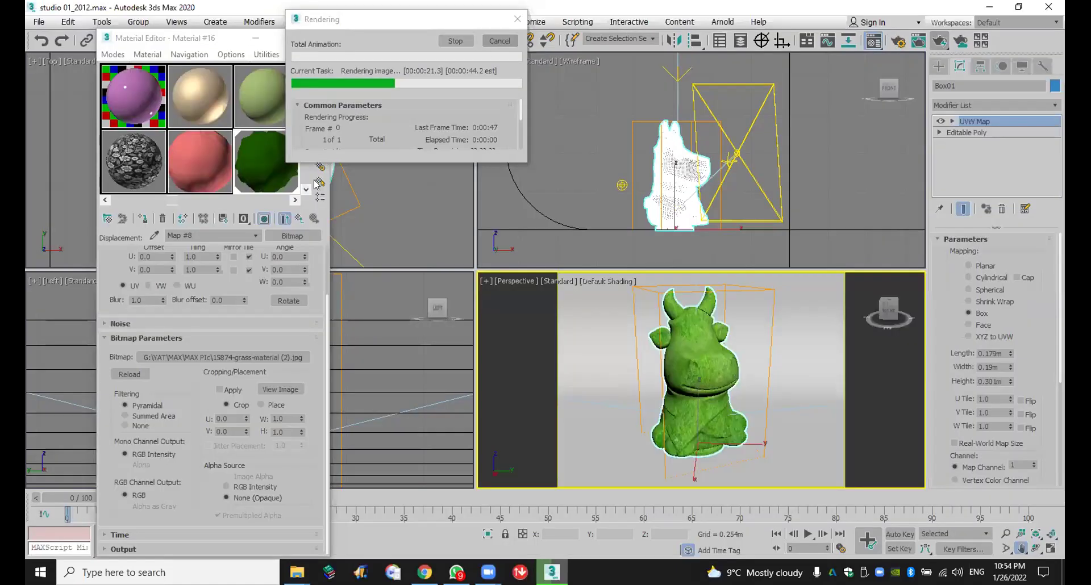
{"action": "key", "text": "Escape"}
Step: Replace the green material's displacement bitmap with 148.png from the Autodesk Mats textures folder
{"action": "left_click", "coordinate": [300, 219]}
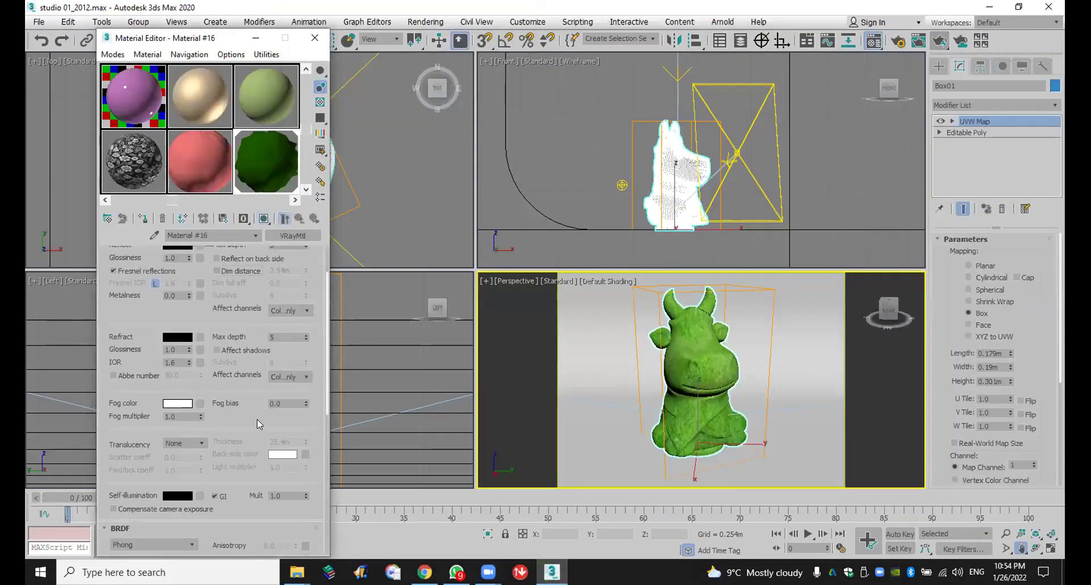
{"action": "double_click", "coordinate": [218, 271]}
{"action": "left_click_drag", "start_coordinate": [283, 282], "coordinate": [224, 375]}
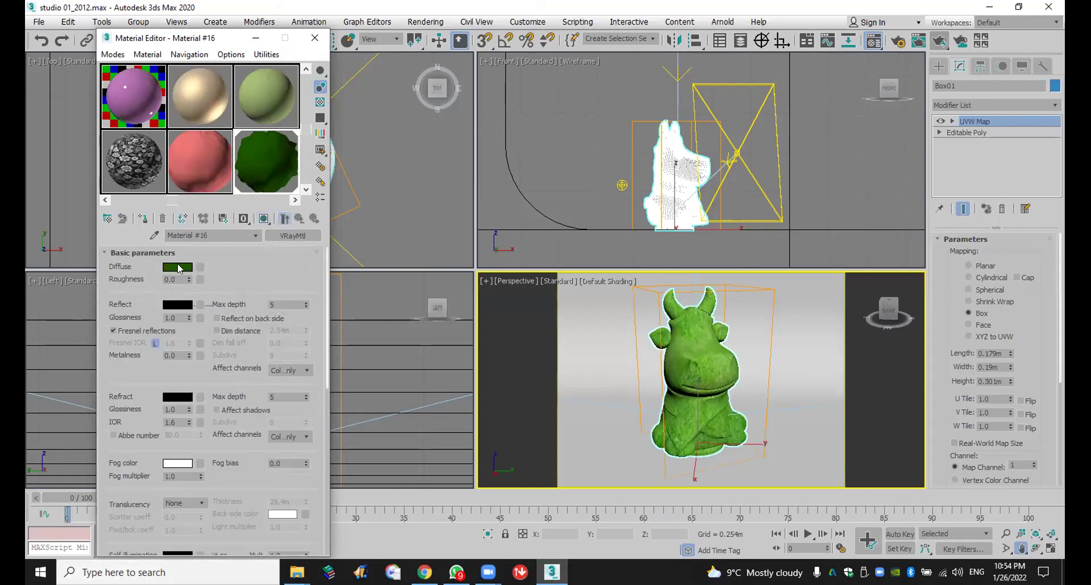
{"action": "scroll", "coordinate": [207, 406], "scroll_direction": "down", "scroll_amount": 10}
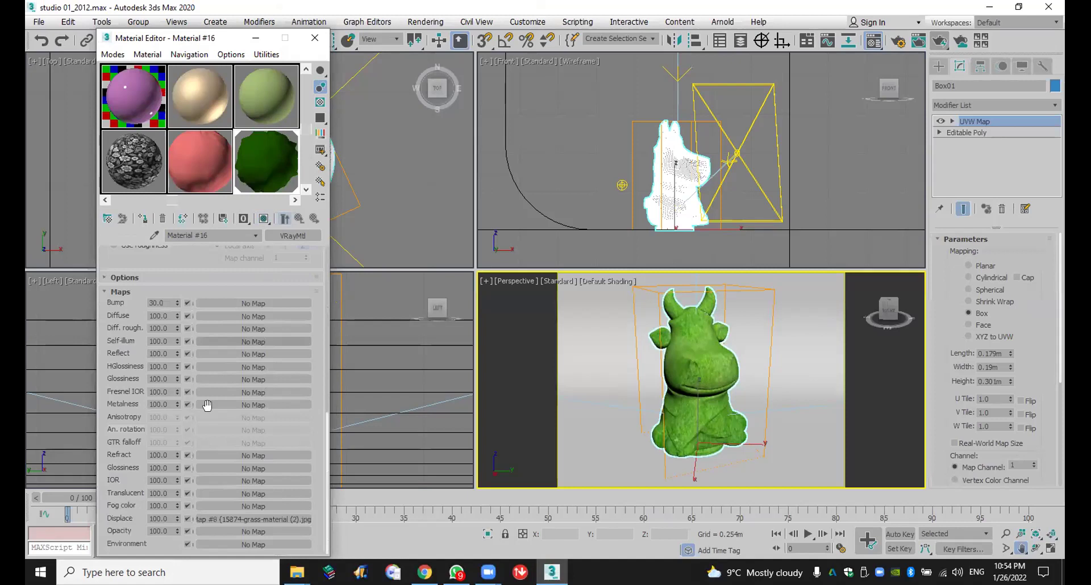
{"action": "left_click", "coordinate": [202, 524]}
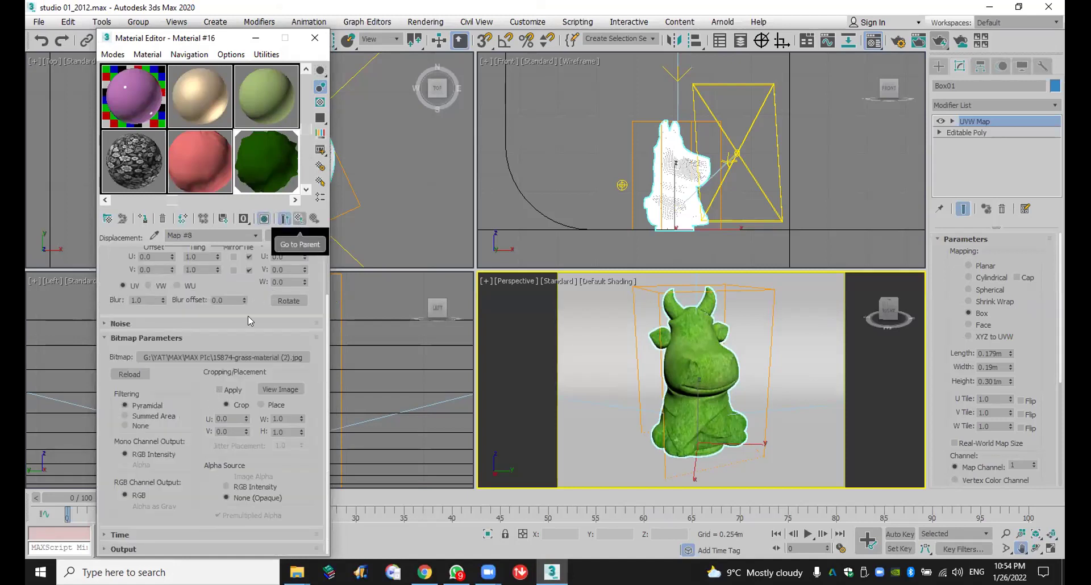
{"action": "left_click", "coordinate": [225, 357]}
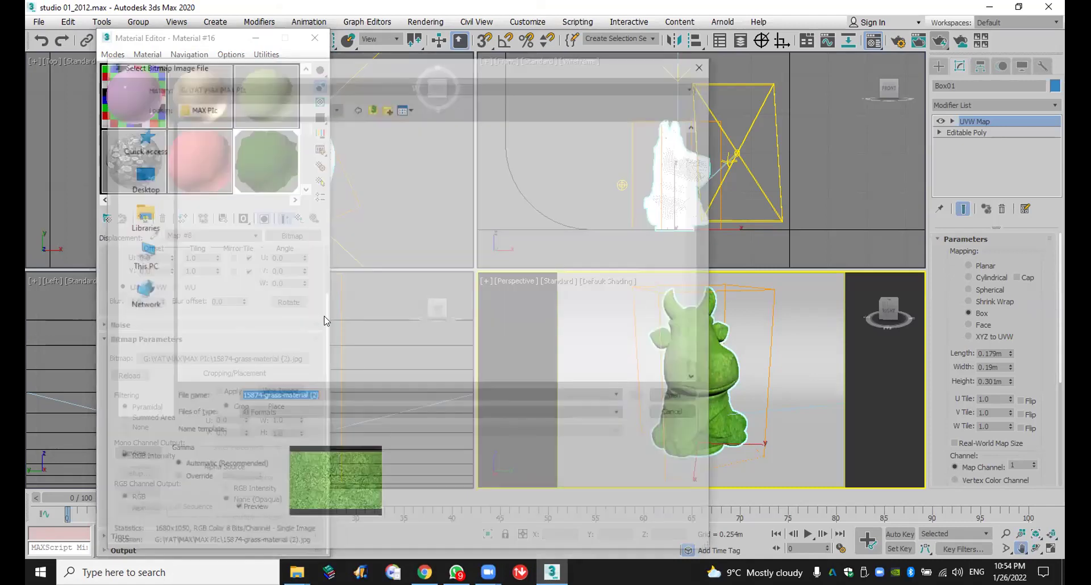
{"action": "scroll", "coordinate": [432, 318], "scroll_direction": "down", "scroll_amount": 15}
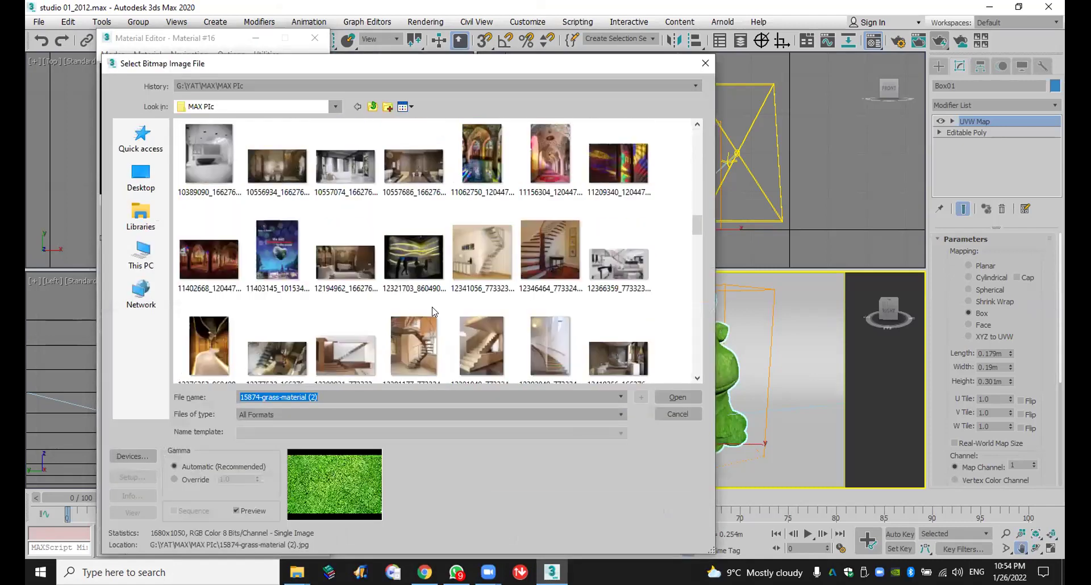
{"action": "scroll", "coordinate": [433, 311], "scroll_direction": "down", "scroll_amount": 5}
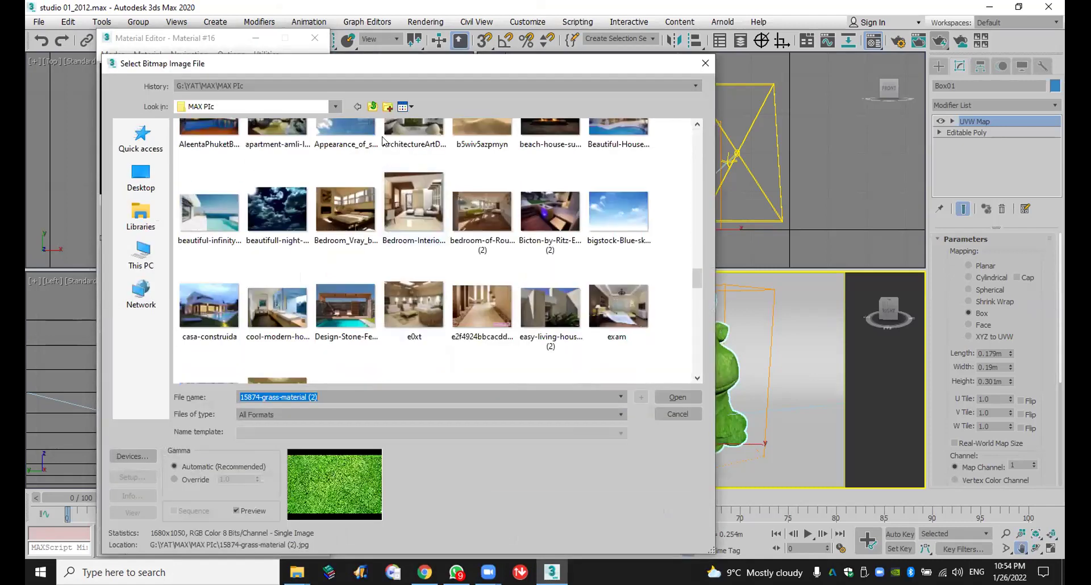
{"action": "left_click", "coordinate": [406, 81]}
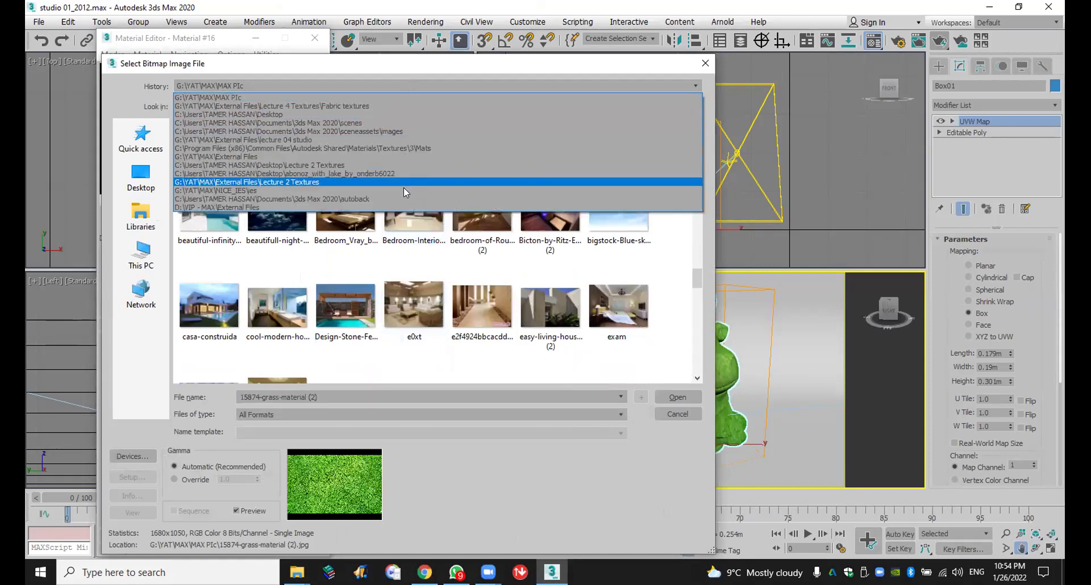
{"action": "left_click", "coordinate": [406, 148]}
{"action": "left_click", "coordinate": [333, 152]}
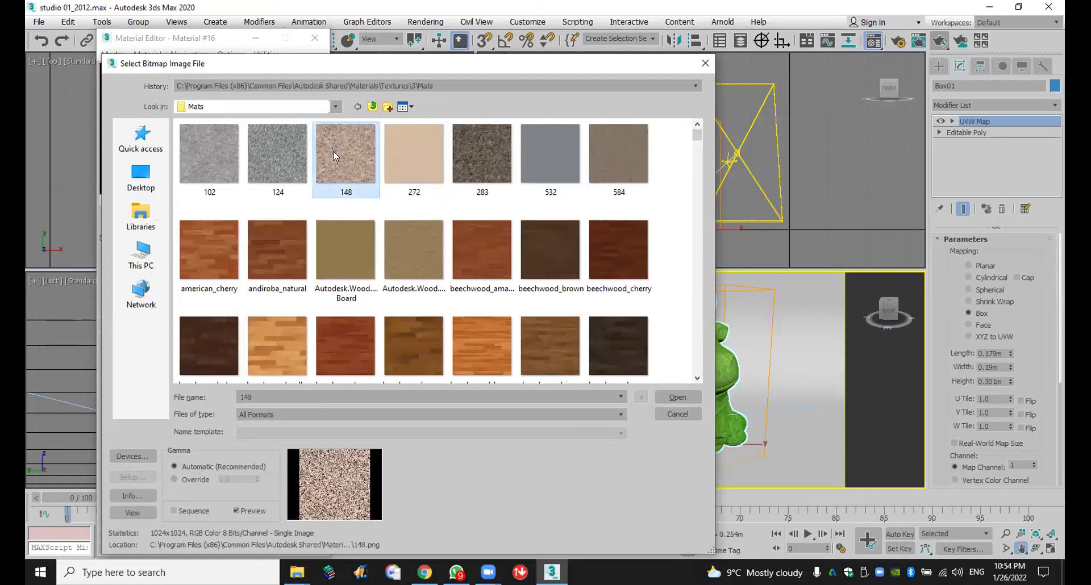
{"action": "double_click", "coordinate": [334, 151]}
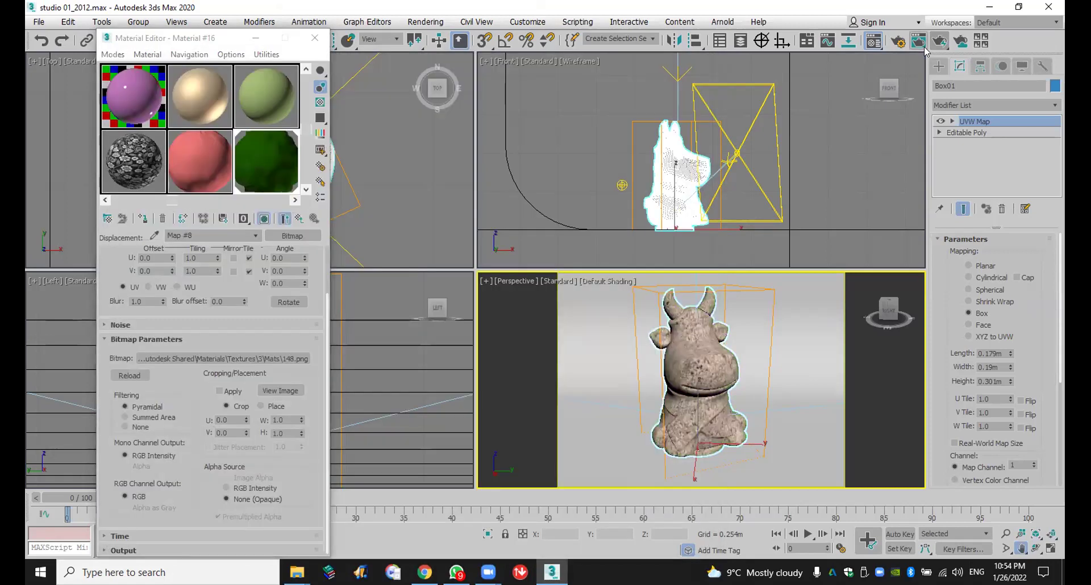
Step: Test-render the perspective view to examine the displacement from the 148.png bitmap, and close the frame buffer
{"action": "left_click", "coordinate": [940, 44]}
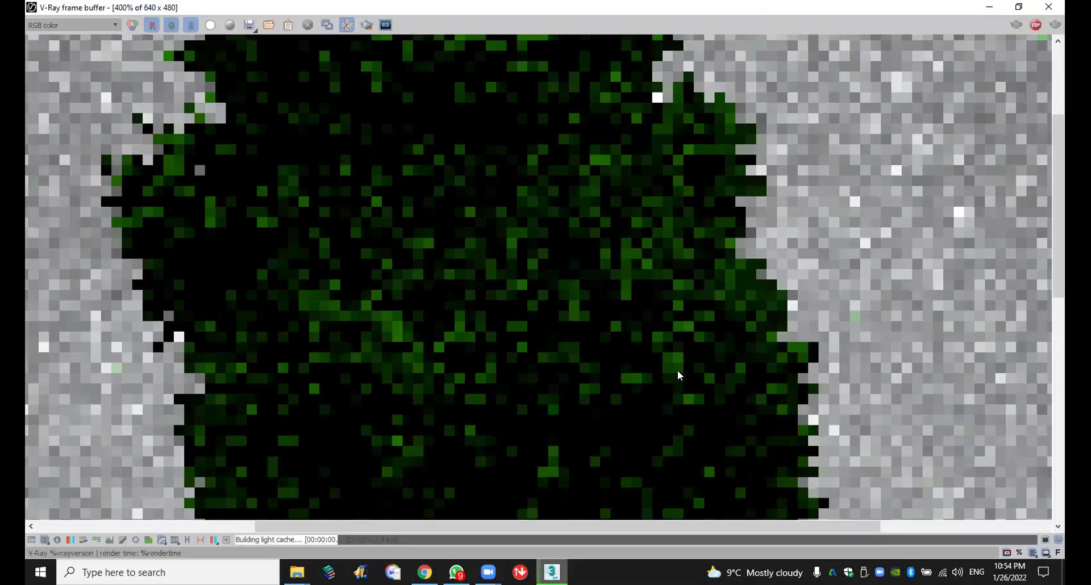
{"action": "scroll", "coordinate": [678, 372], "scroll_direction": "down", "scroll_amount": 2}
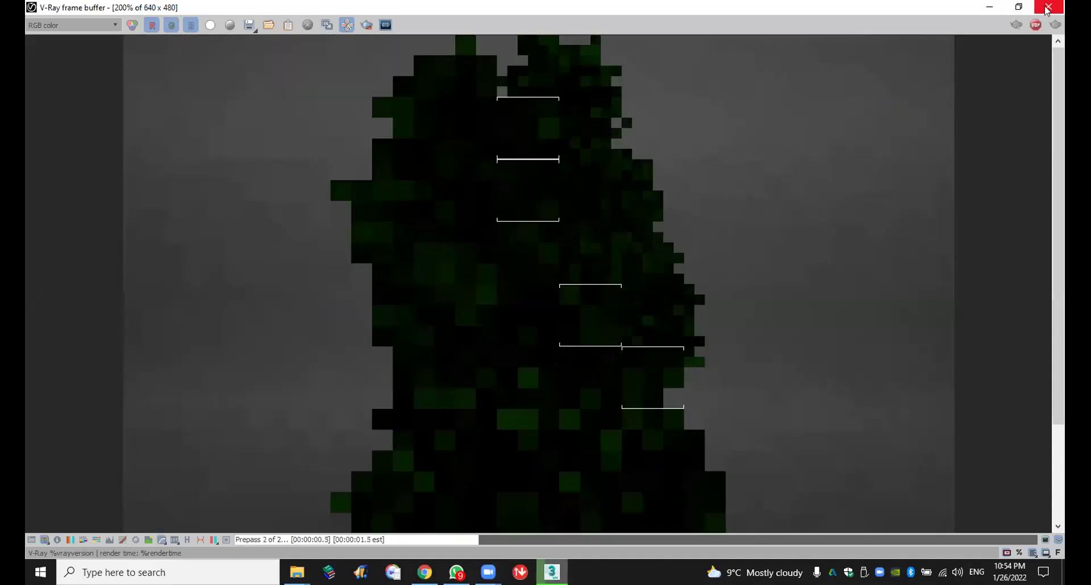
{"action": "left_click", "coordinate": [1048, 8]}
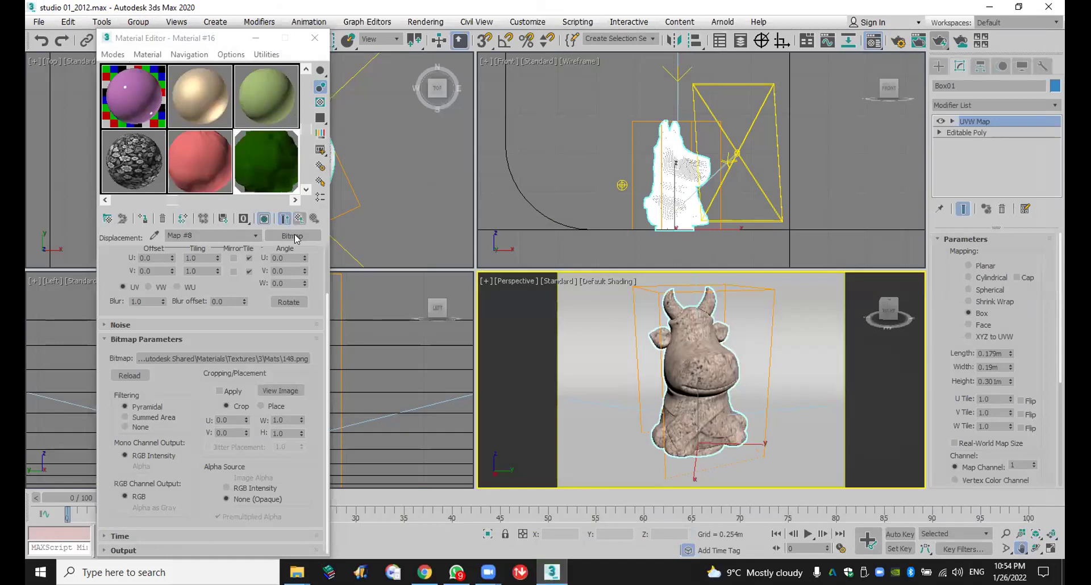
Step: Replace the displacement map with a new bitmap of Brick_Herringbone_Red.png from the Mats textures folder and show it on the figurine
{"action": "scroll", "coordinate": [255, 293], "scroll_direction": "up", "scroll_amount": 2}
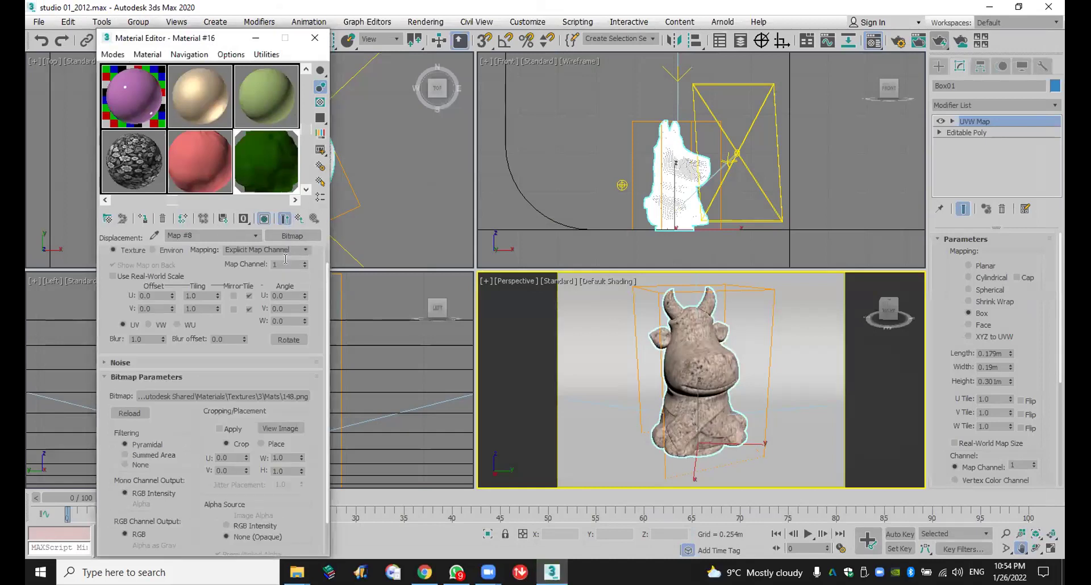
{"action": "left_click", "coordinate": [298, 235]}
{"action": "double_click", "coordinate": [481, 128]}
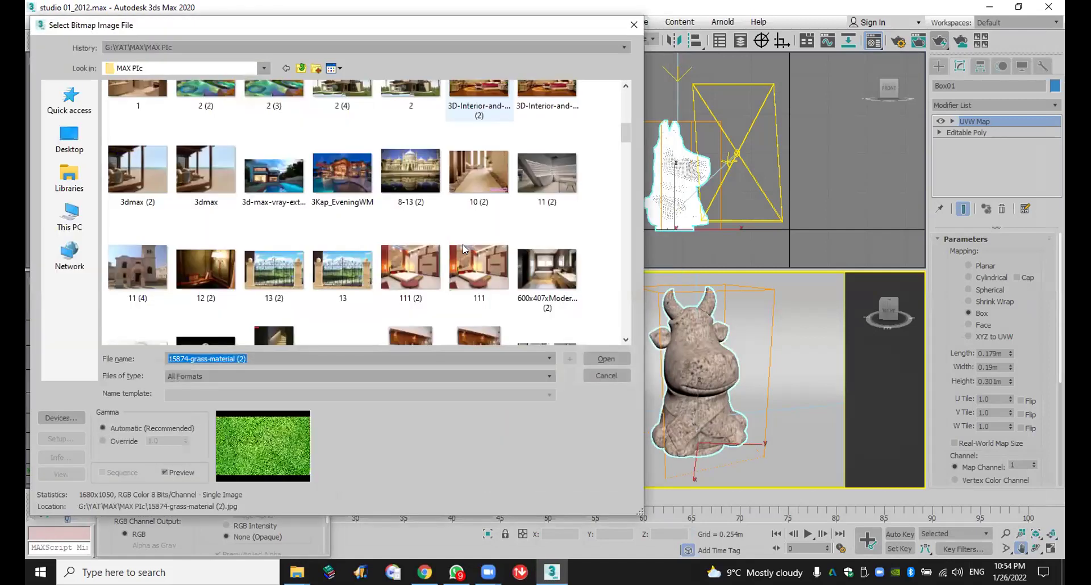
{"action": "scroll", "coordinate": [463, 244], "scroll_direction": "down", "scroll_amount": 3}
{"action": "left_click", "coordinate": [357, 47]}
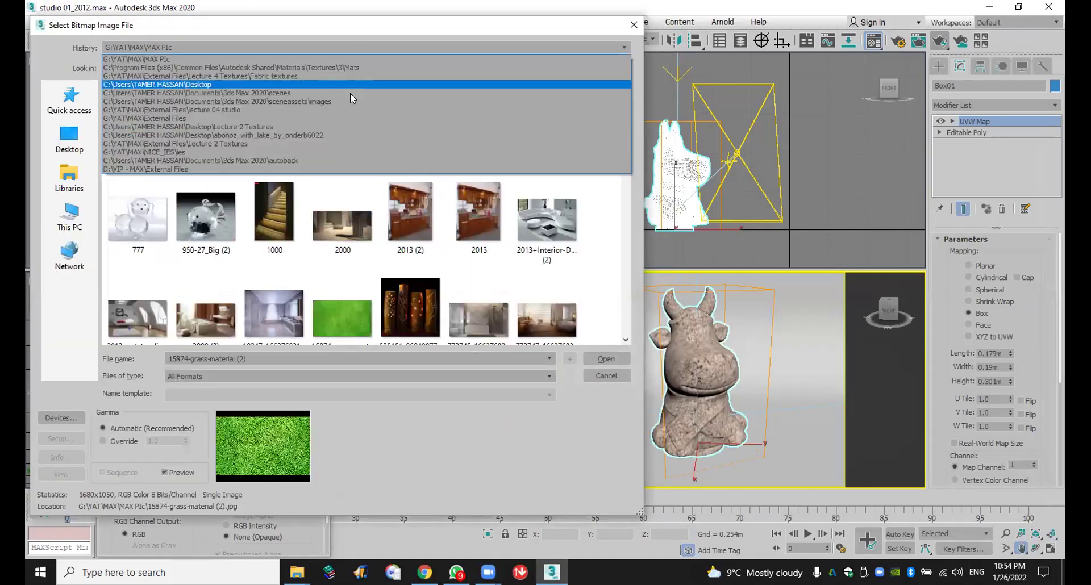
{"action": "left_click", "coordinate": [348, 68]}
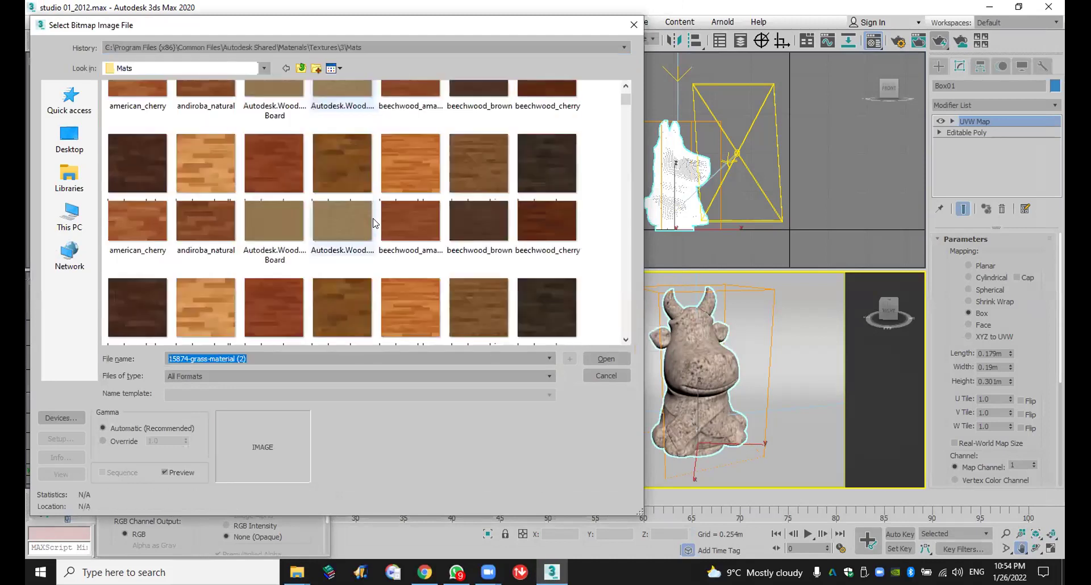
{"action": "double_click", "coordinate": [212, 202]}
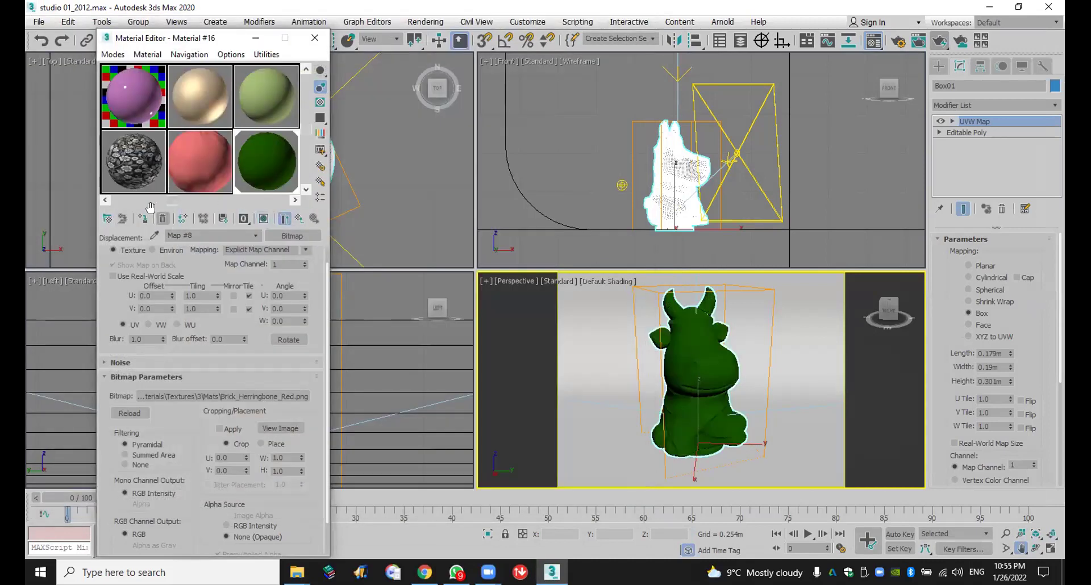
{"action": "left_click", "coordinate": [265, 219]}
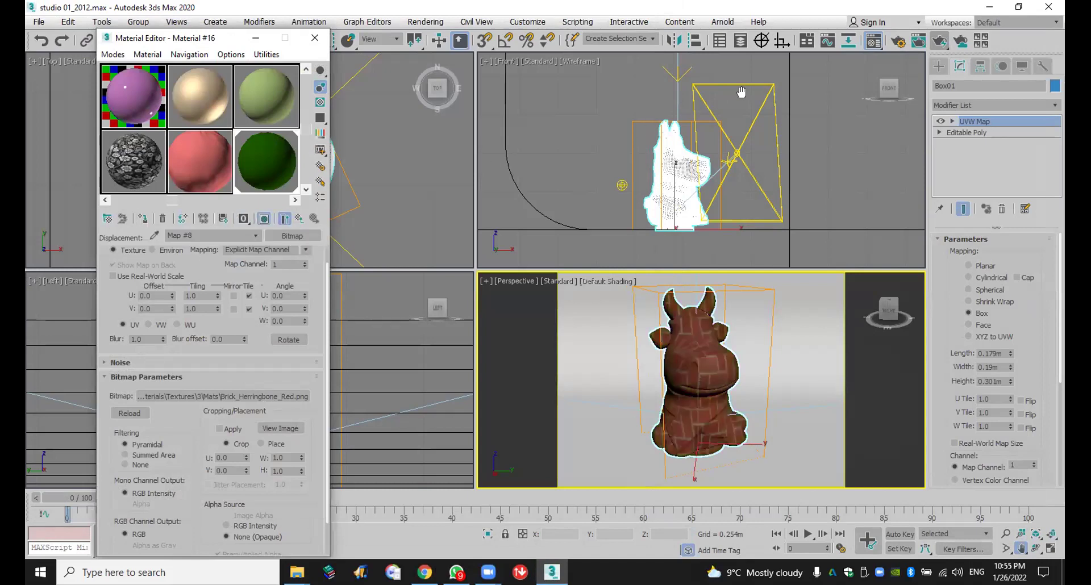
Step: Test-render the perspective view, examine the herringbone brick displacement up close on the figurine, and close the frame buffer
{"action": "left_click", "coordinate": [919, 41]}
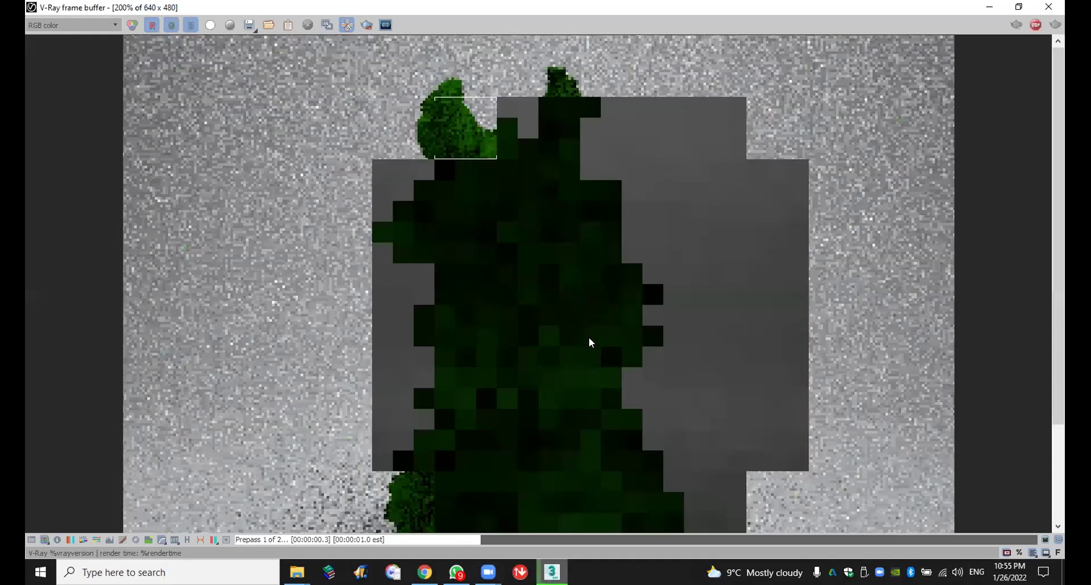
{"action": "scroll", "coordinate": [589, 336], "scroll_direction": "down", "scroll_amount": 1}
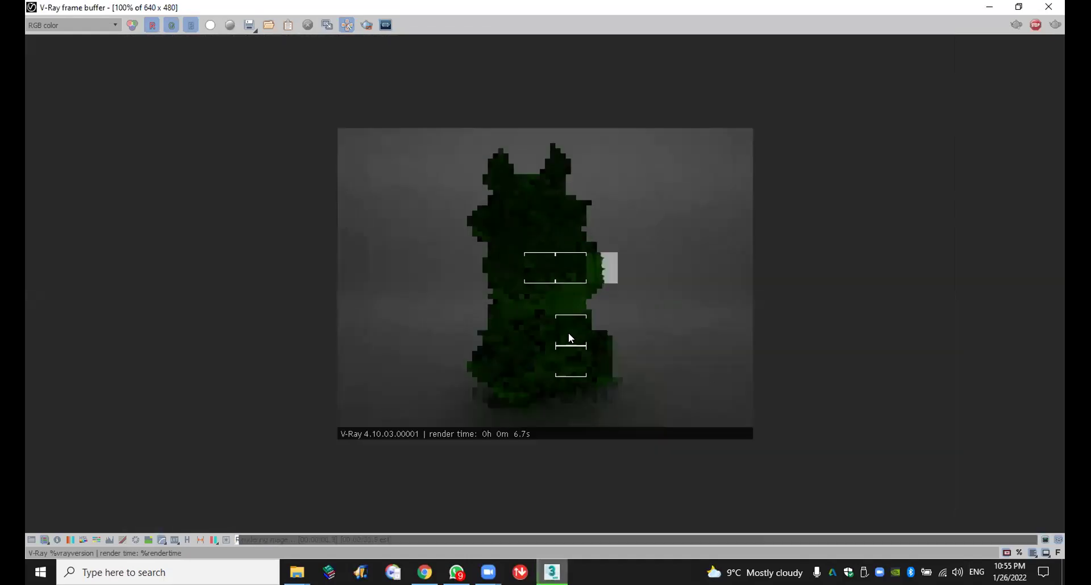
{"action": "scroll", "coordinate": [568, 336], "scroll_direction": "up", "scroll_amount": 1}
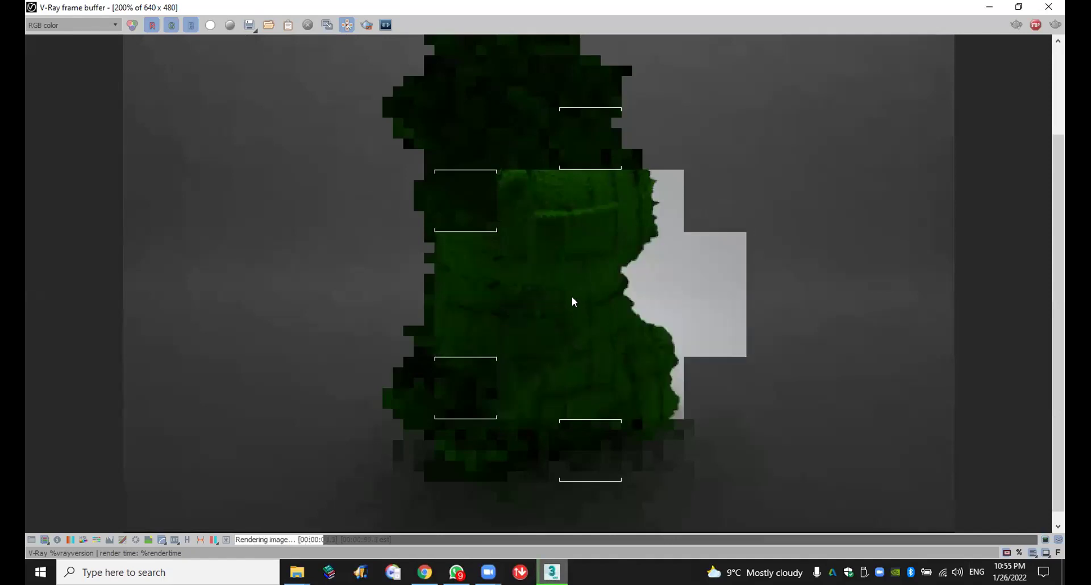
{"action": "scroll", "coordinate": [572, 295], "scroll_direction": "up", "scroll_amount": 1}
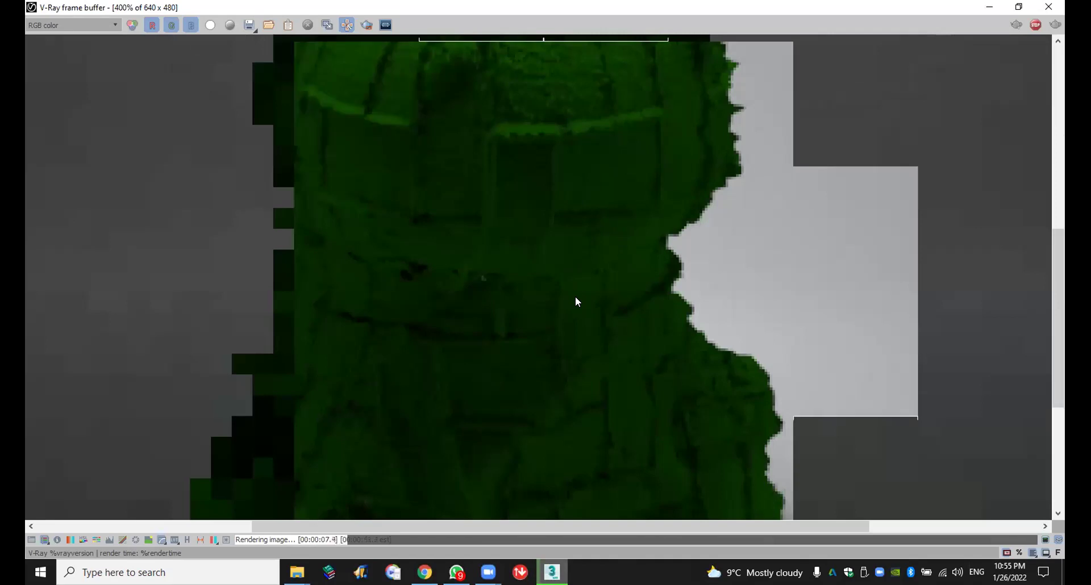
{"action": "scroll", "coordinate": [571, 298], "scroll_direction": "down", "scroll_amount": 1}
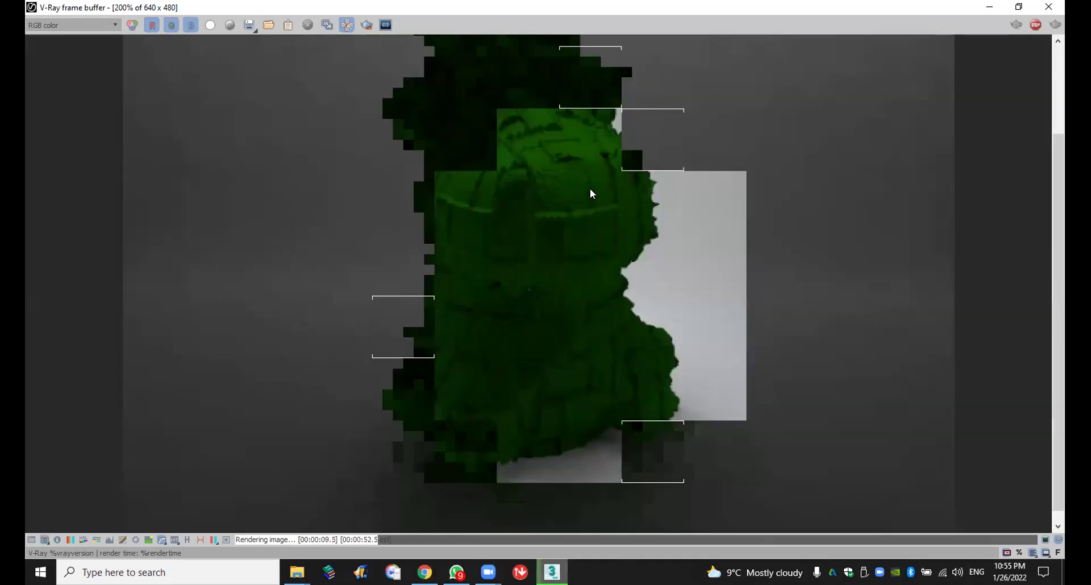
{"action": "scroll", "coordinate": [590, 191], "scroll_direction": "up", "scroll_amount": 1}
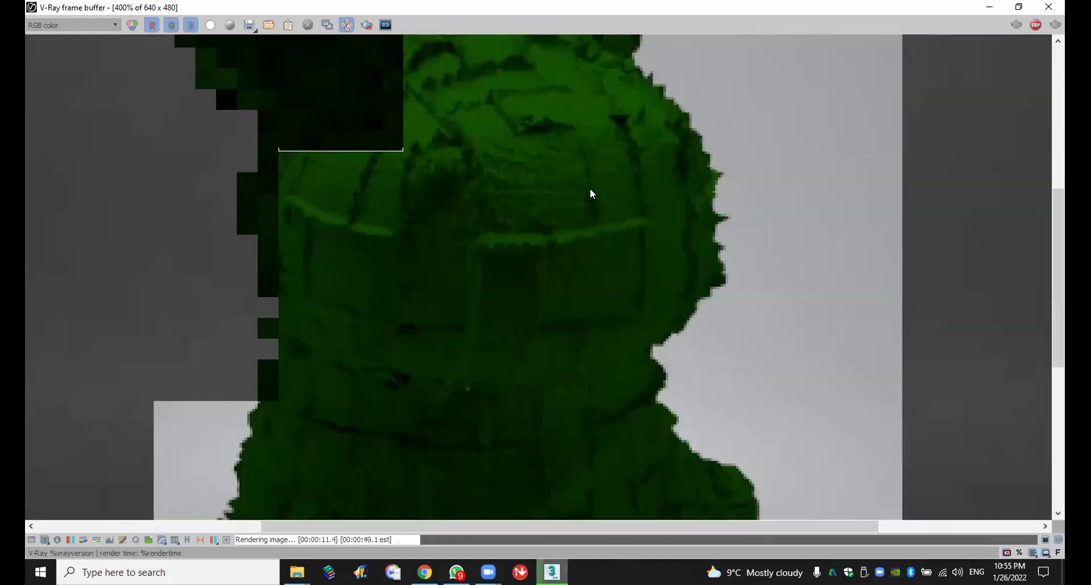
{"action": "scroll", "coordinate": [591, 188], "scroll_direction": "down", "scroll_amount": 1}
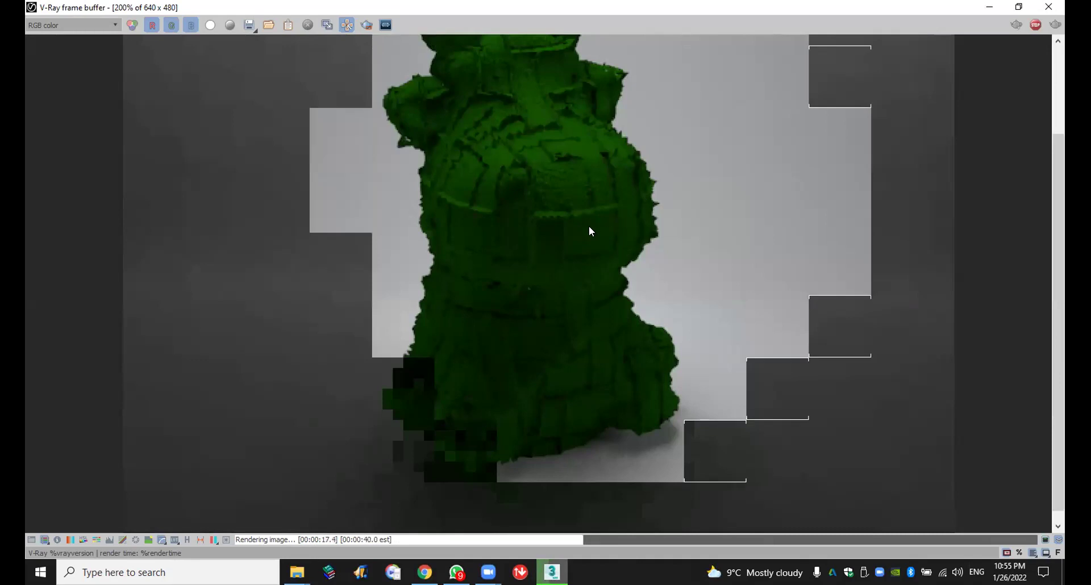
{"action": "scroll", "coordinate": [589, 226], "scroll_direction": "up", "scroll_amount": 1}
{"action": "scroll", "coordinate": [587, 227], "scroll_direction": "down", "scroll_amount": 1}
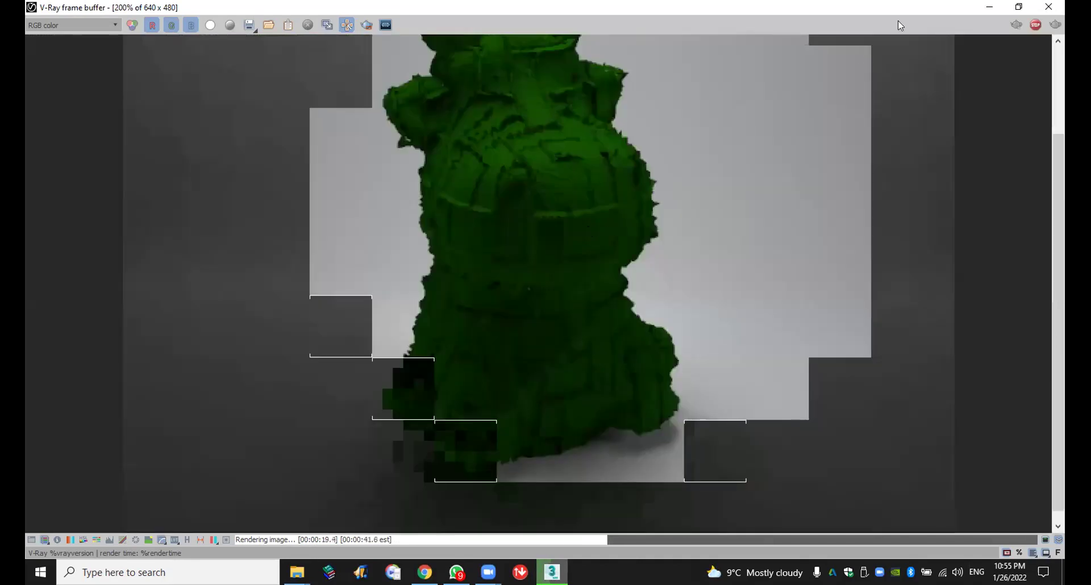
{"action": "left_click", "coordinate": [1056, 7]}
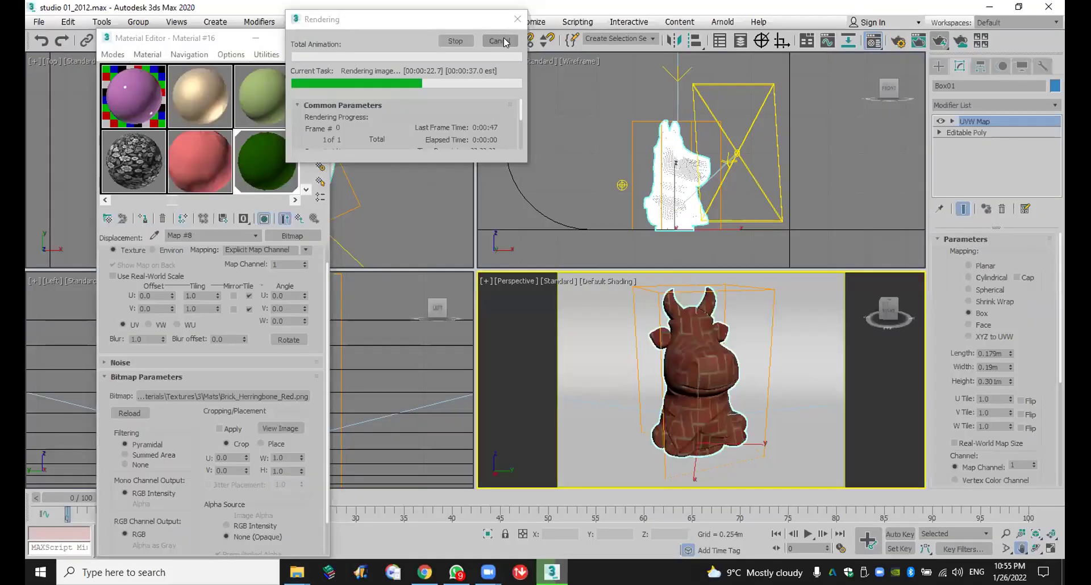
Step: Assign the light green material to the figurine and add a Cellular map to its bump slot
{"action": "left_click", "coordinate": [268, 108]}
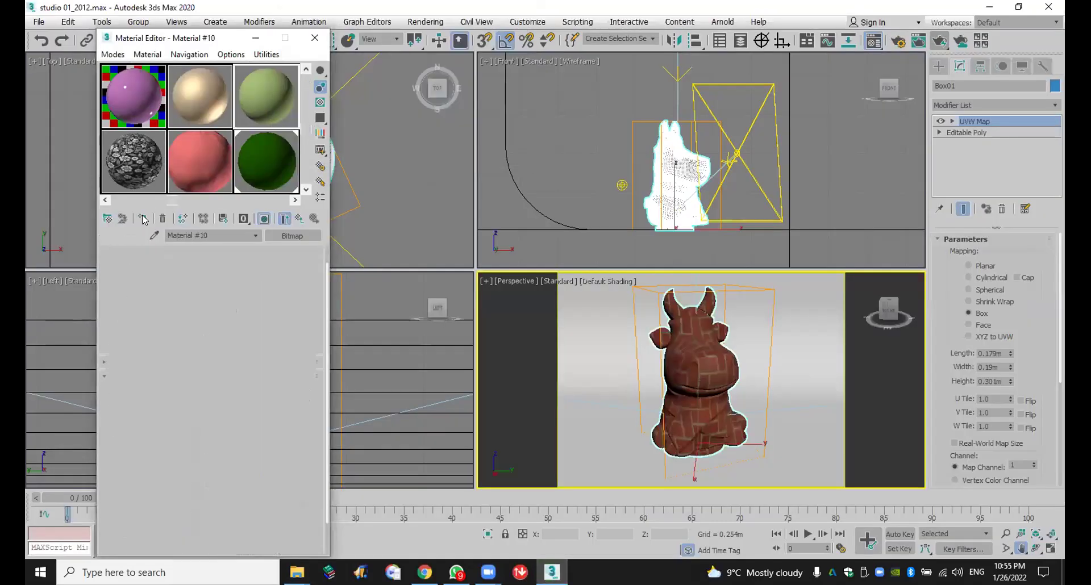
{"action": "left_click", "coordinate": [244, 219]}
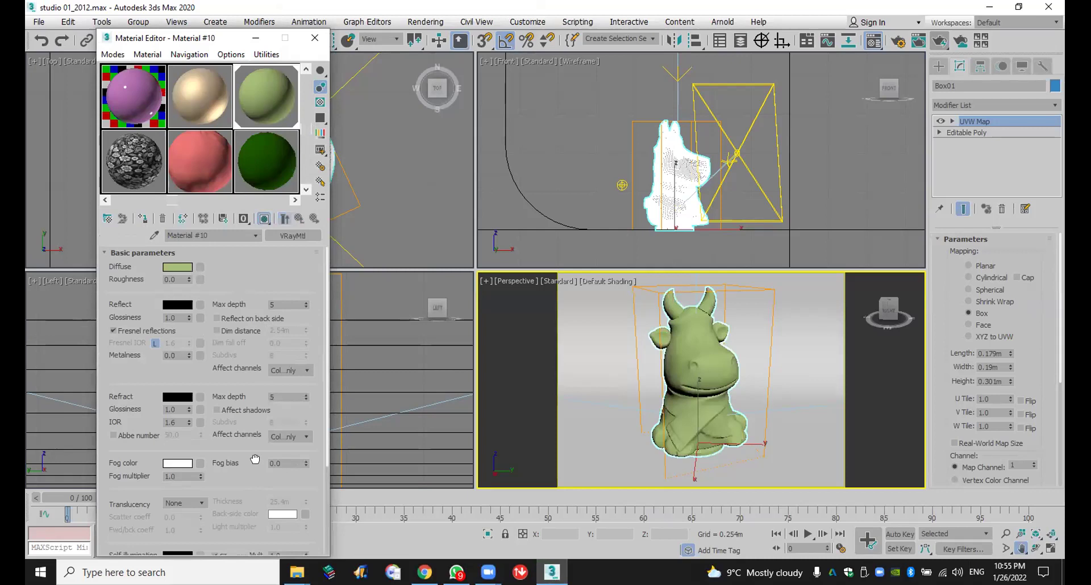
{"action": "scroll", "coordinate": [203, 441], "scroll_direction": "down", "scroll_amount": 3}
{"action": "left_click", "coordinate": [194, 546]}
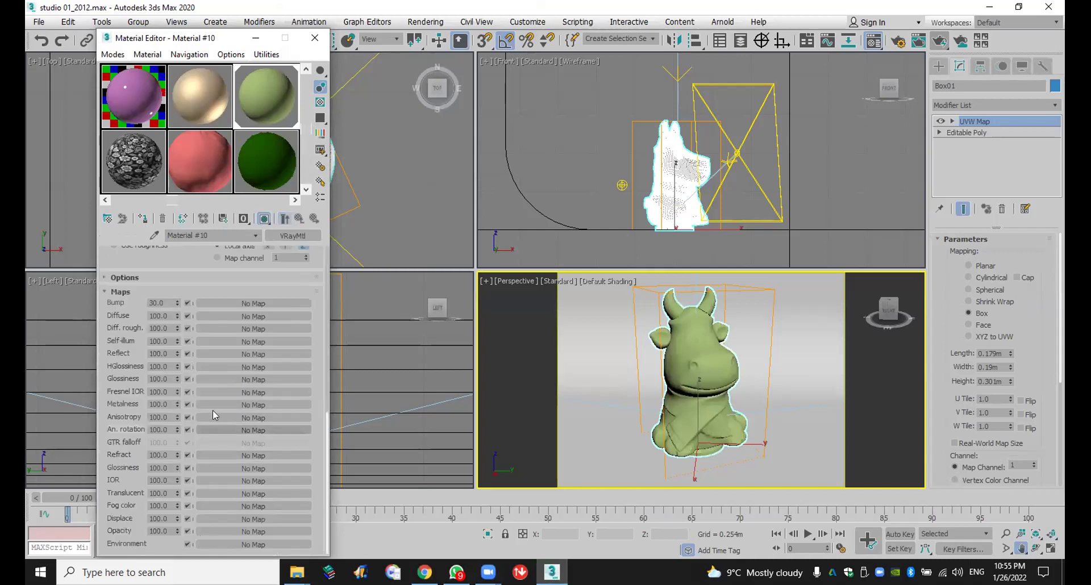
{"action": "left_click", "coordinate": [251, 303]}
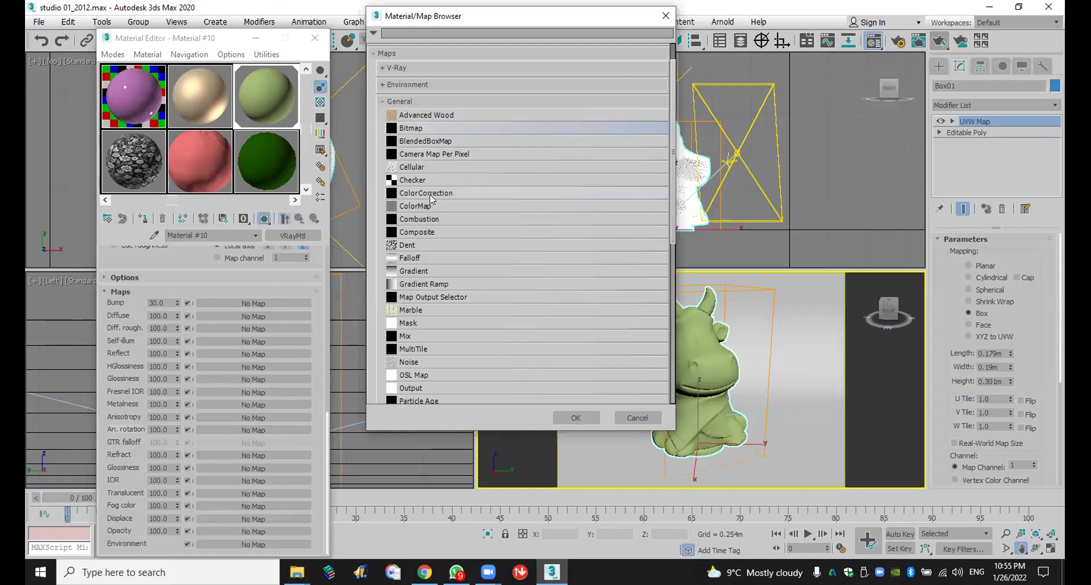
{"action": "double_click", "coordinate": [436, 171]}
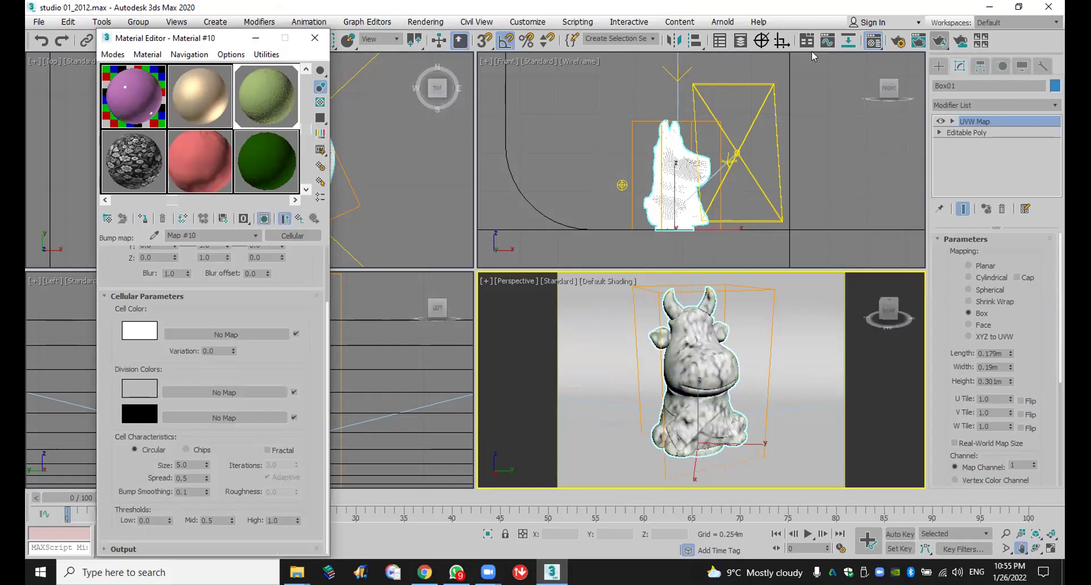
Step: Test-render the perspective view to check the Cellular bump, close the frame buffer and cancel the render
{"action": "left_click", "coordinate": [941, 41]}
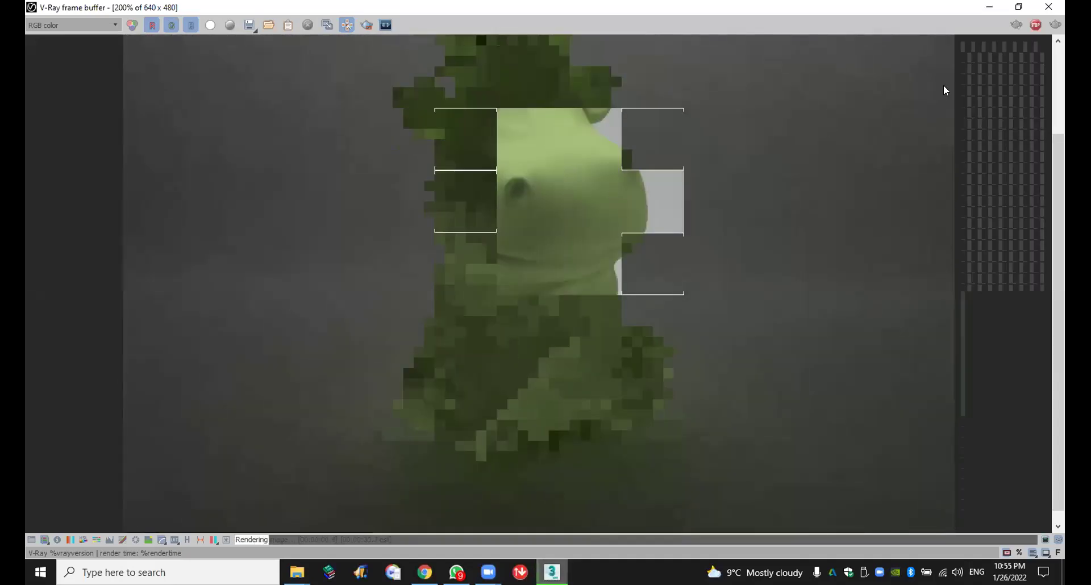
{"action": "left_click", "coordinate": [1048, 7]}
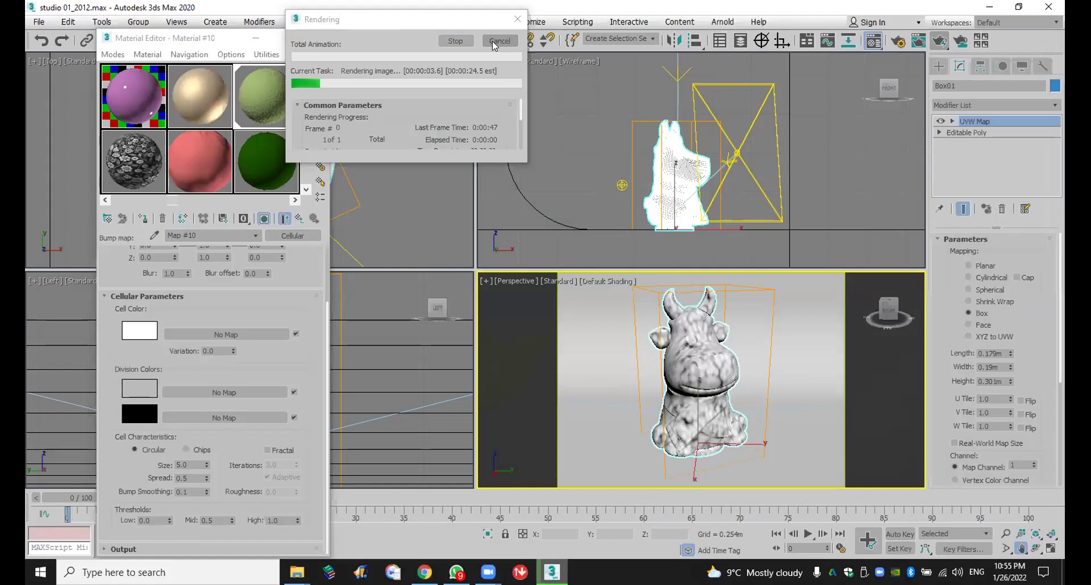
{"action": "left_click", "coordinate": [499, 41]}
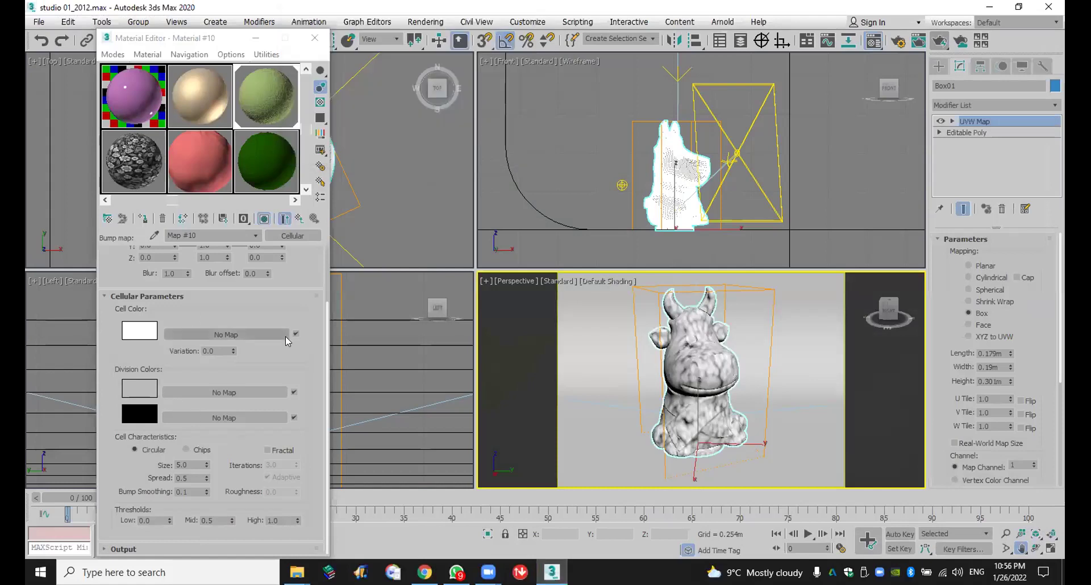
Step: Raise the light green material's bump amount to 706
{"action": "left_click", "coordinate": [297, 220]}
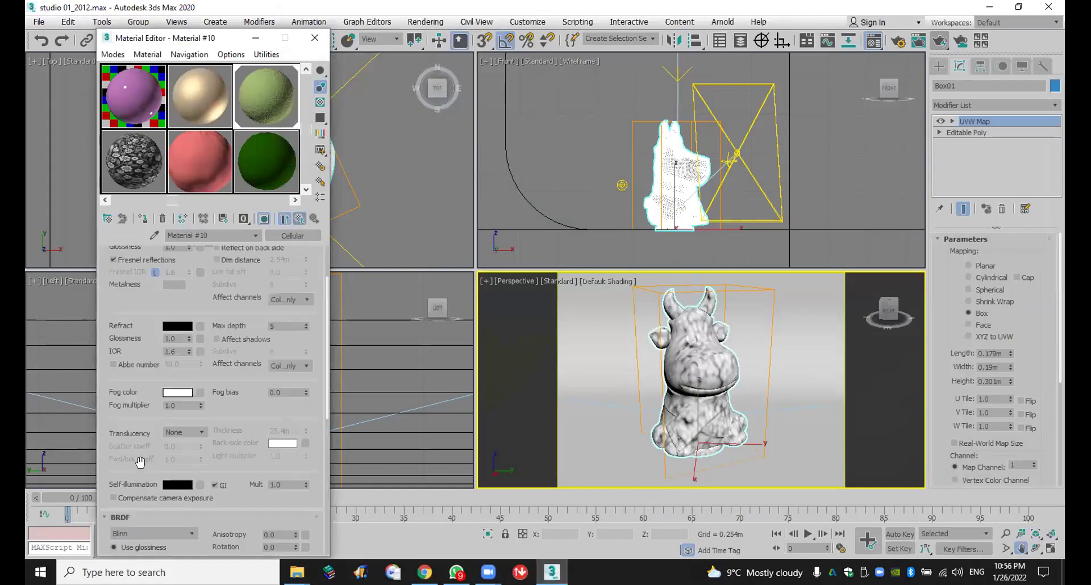
{"action": "scroll", "coordinate": [146, 457], "scroll_direction": "down", "scroll_amount": 5}
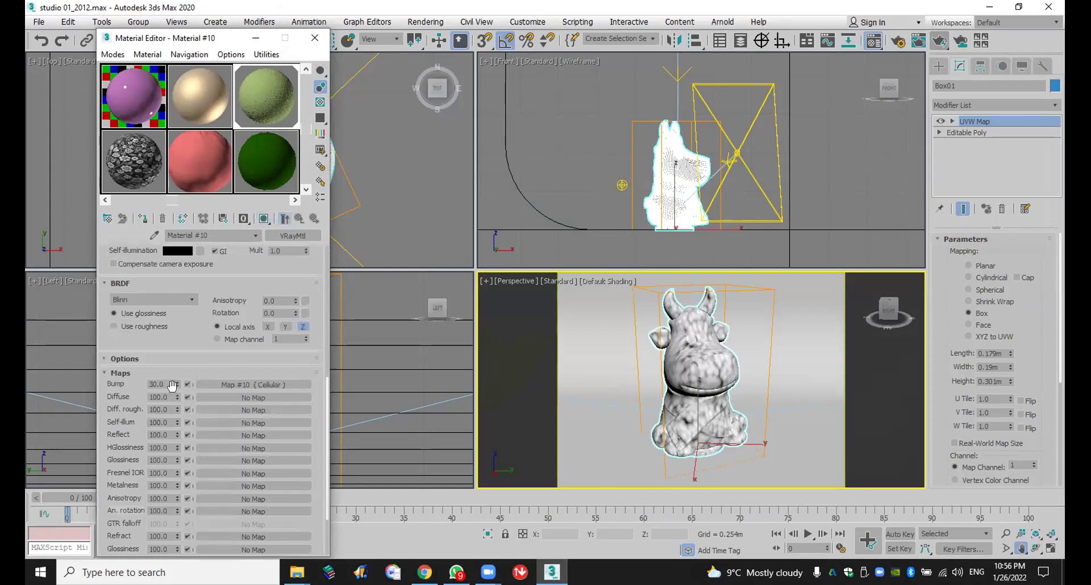
{"action": "left_click_drag", "start_coordinate": [177, 386], "coordinate": [372, 465]}
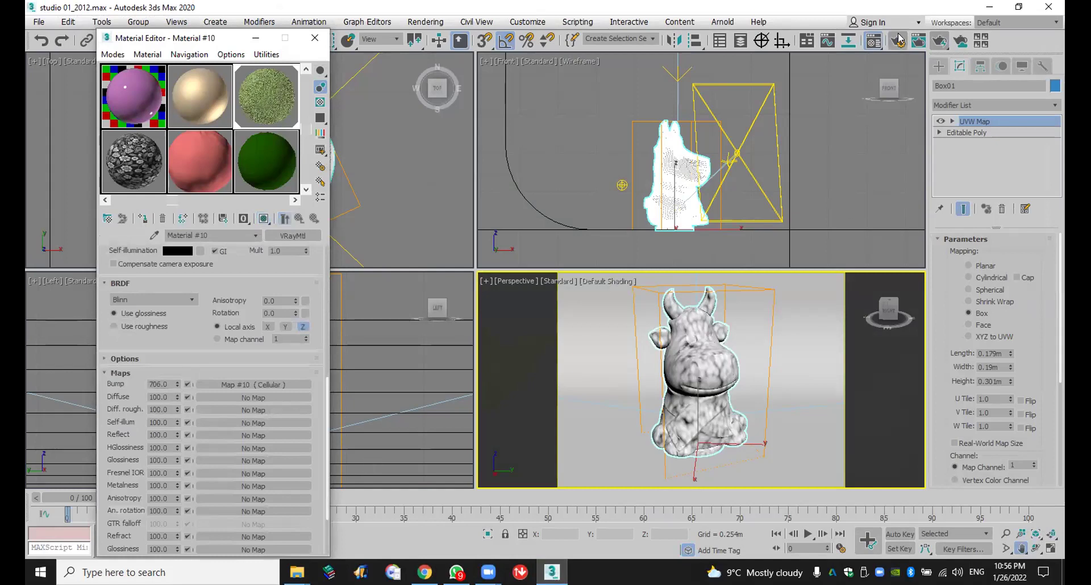
Step: Test-render the perspective view with the stronger Cellular bump, close the frame buffer and cancel the render
{"action": "left_click", "coordinate": [940, 41]}
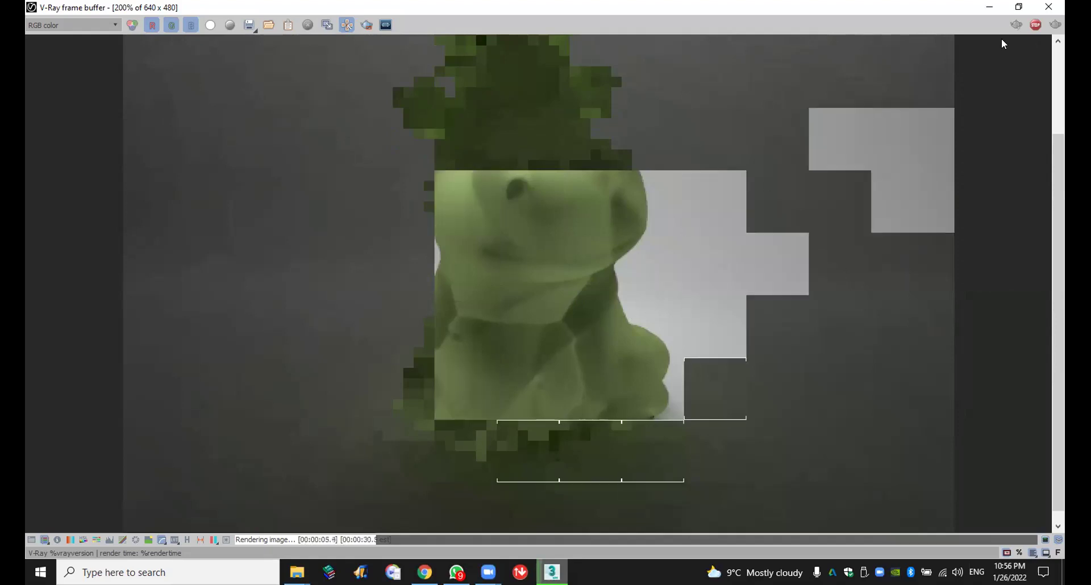
{"action": "left_click", "coordinate": [1049, 7]}
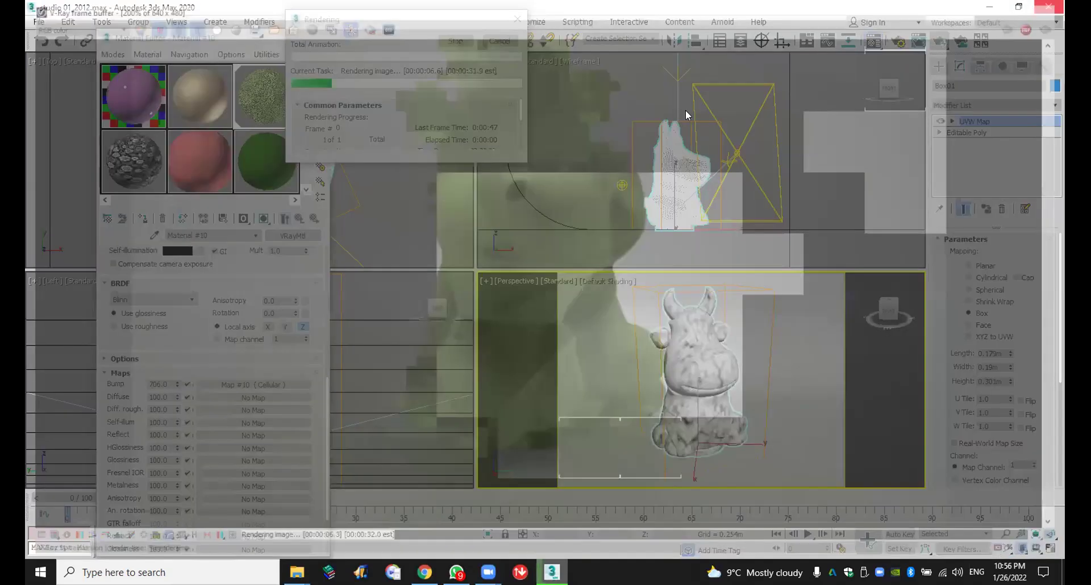
{"action": "left_click", "coordinate": [505, 43]}
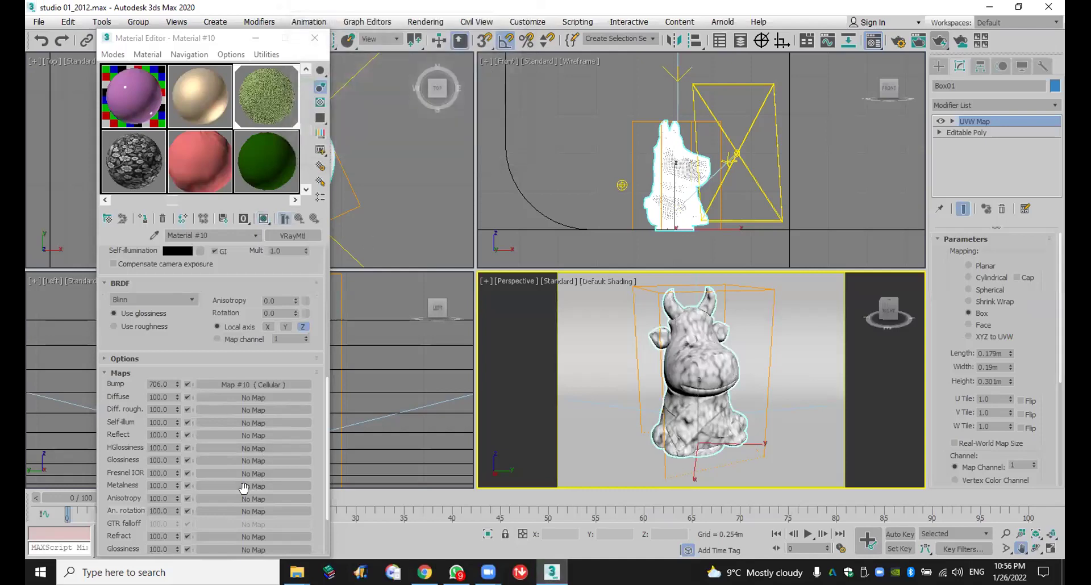
Step: Clear the Cellular map from the light green material's bump slot and add a new Cellular map to its displacement slot
{"action": "scroll", "coordinate": [244, 488], "scroll_direction": "down", "scroll_amount": 3}
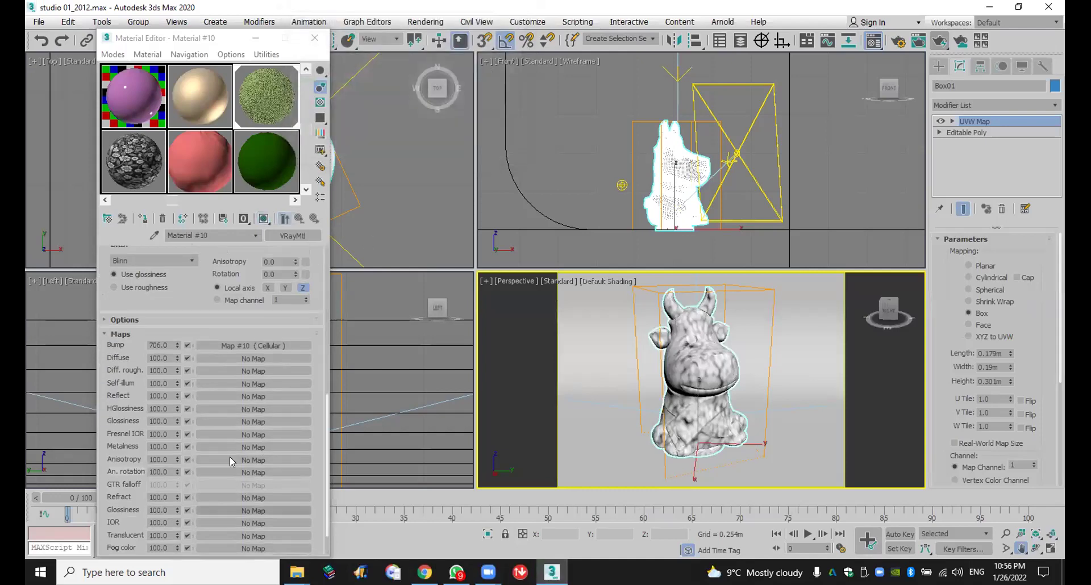
{"action": "right_click", "coordinate": [216, 343]}
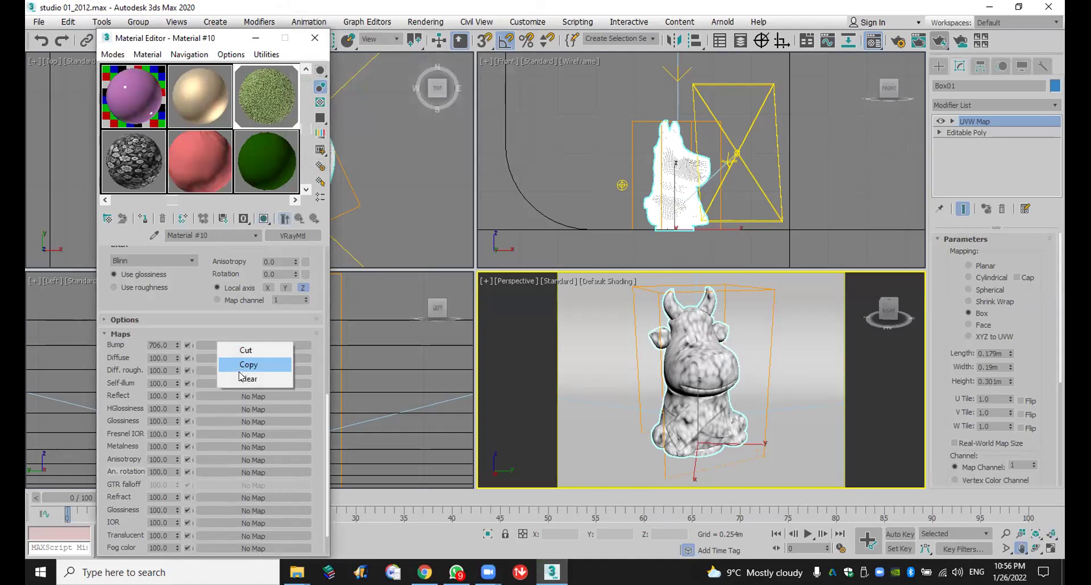
{"action": "left_click", "coordinate": [243, 379]}
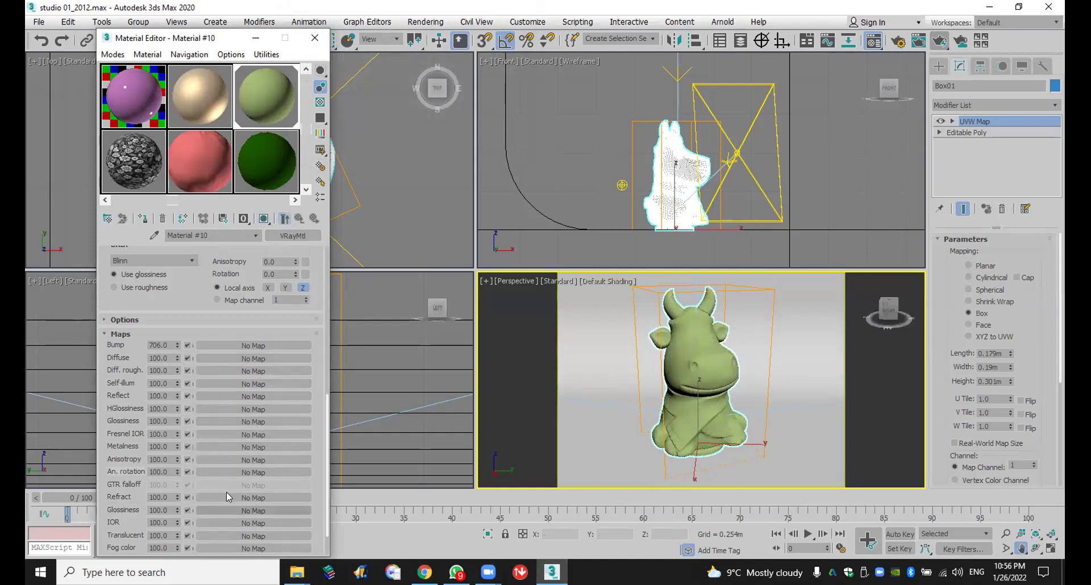
{"action": "scroll", "coordinate": [226, 492], "scroll_direction": "down", "scroll_amount": 3}
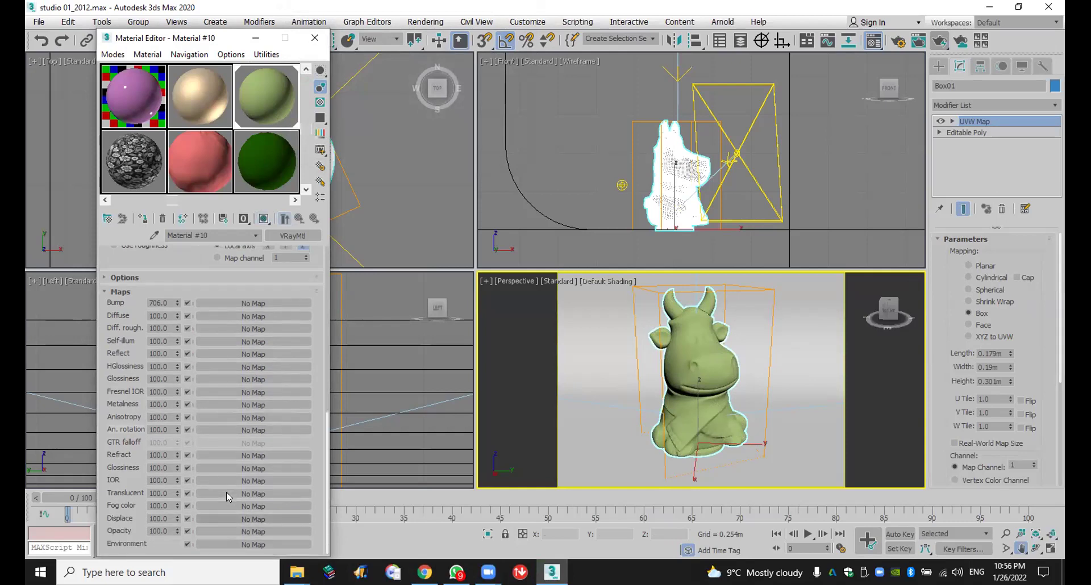
{"action": "left_click", "coordinate": [253, 519]}
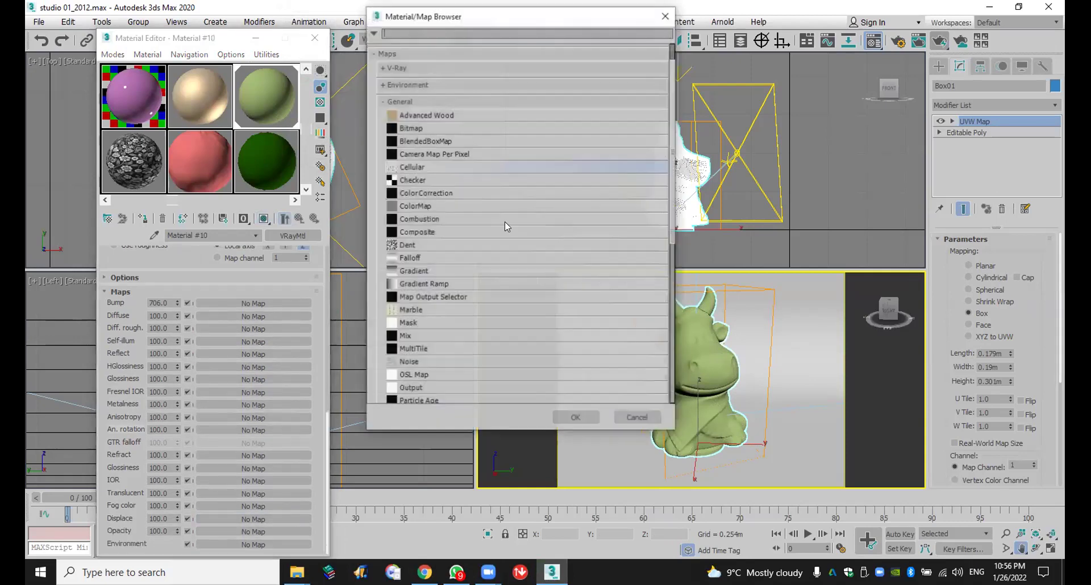
{"action": "double_click", "coordinate": [445, 167]}
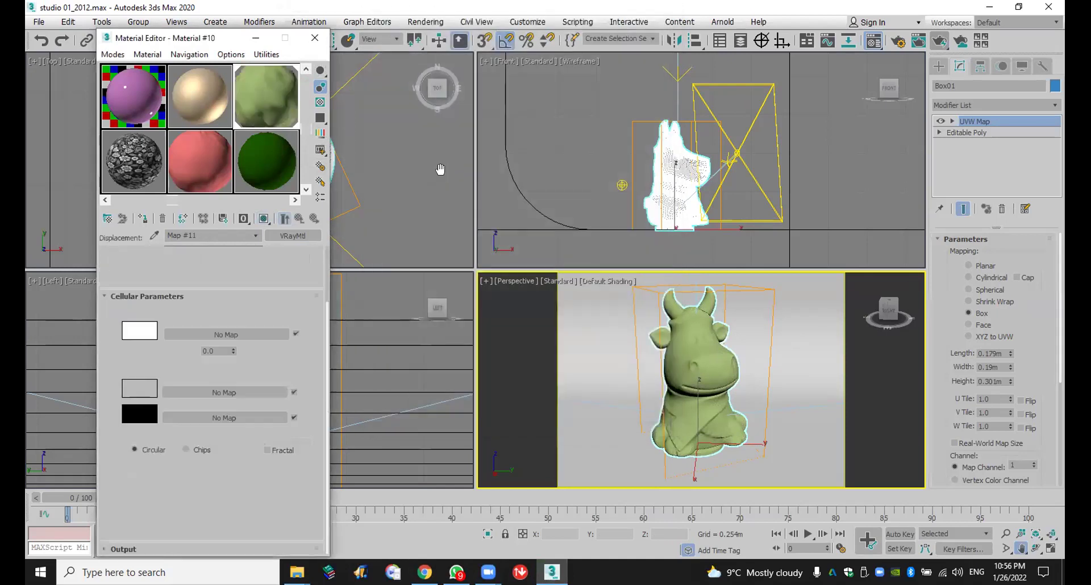
Step: Test-render the perspective view to check the Cellular displacement, close the frame buffer and cancel the render
{"action": "left_click", "coordinate": [955, 44]}
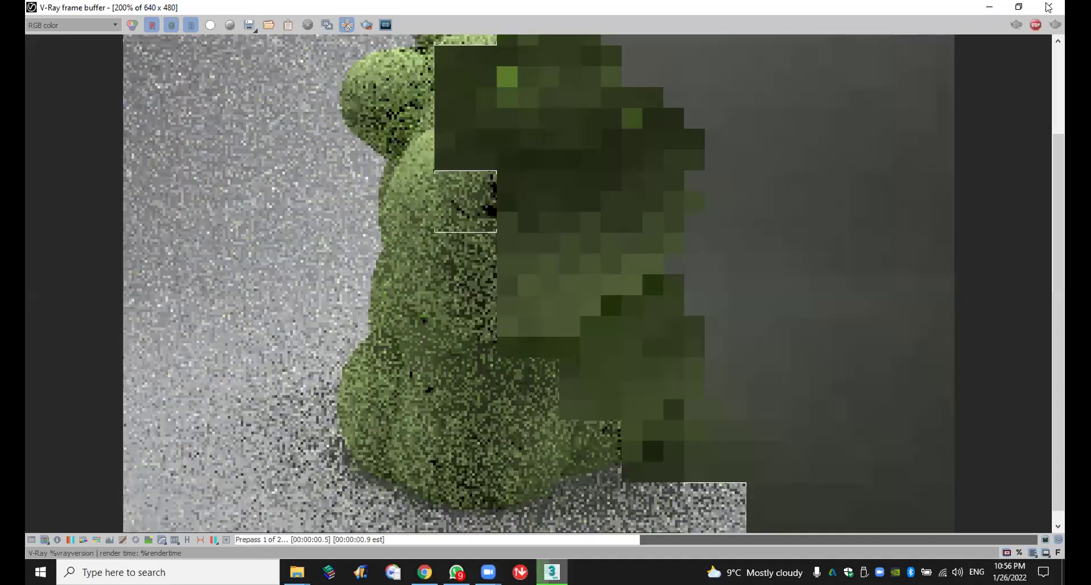
{"action": "left_click", "coordinate": [1035, 14]}
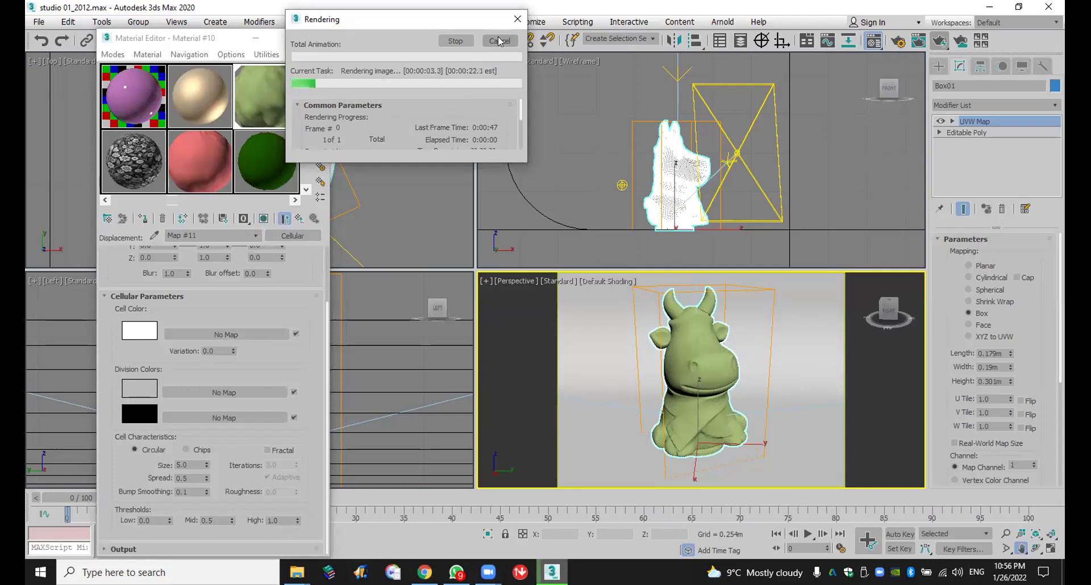
{"action": "left_click", "coordinate": [515, 43]}
Step: Set the light green material's displacement amount to 5 and test-render the perspective view
{"action": "left_click", "coordinate": [287, 220]}
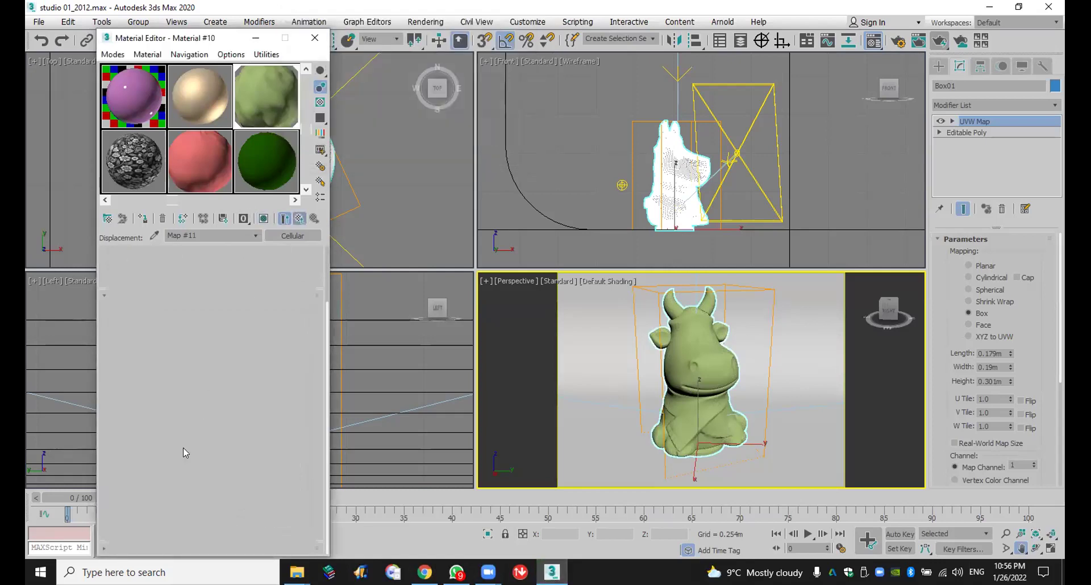
{"action": "scroll", "coordinate": [186, 499], "scroll_direction": "down", "scroll_amount": 10}
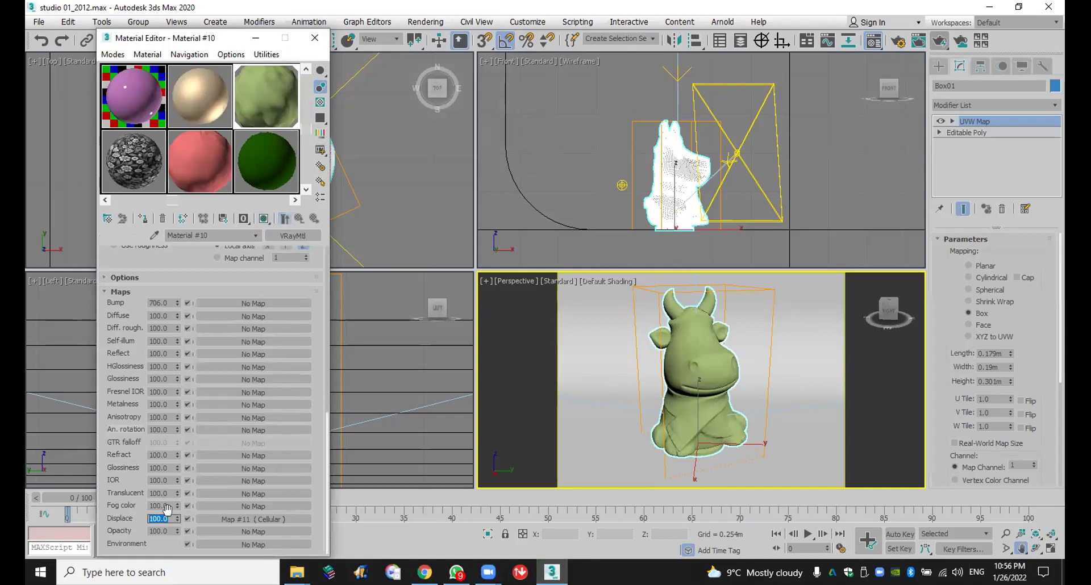
{"action": "type", "text": "5"}
{"action": "key", "text": "Return"}
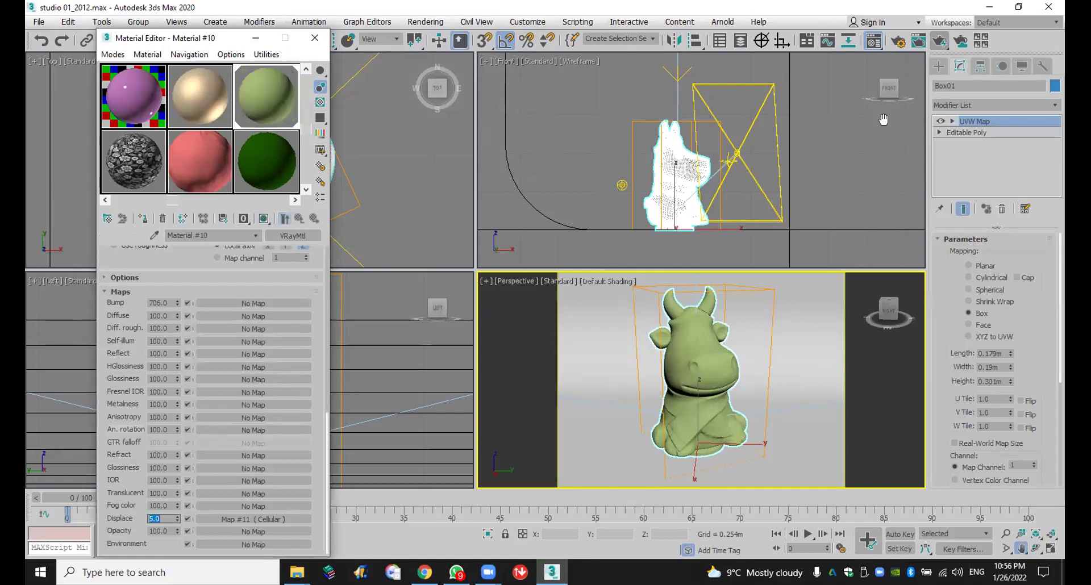
{"action": "left_click", "coordinate": [936, 41]}
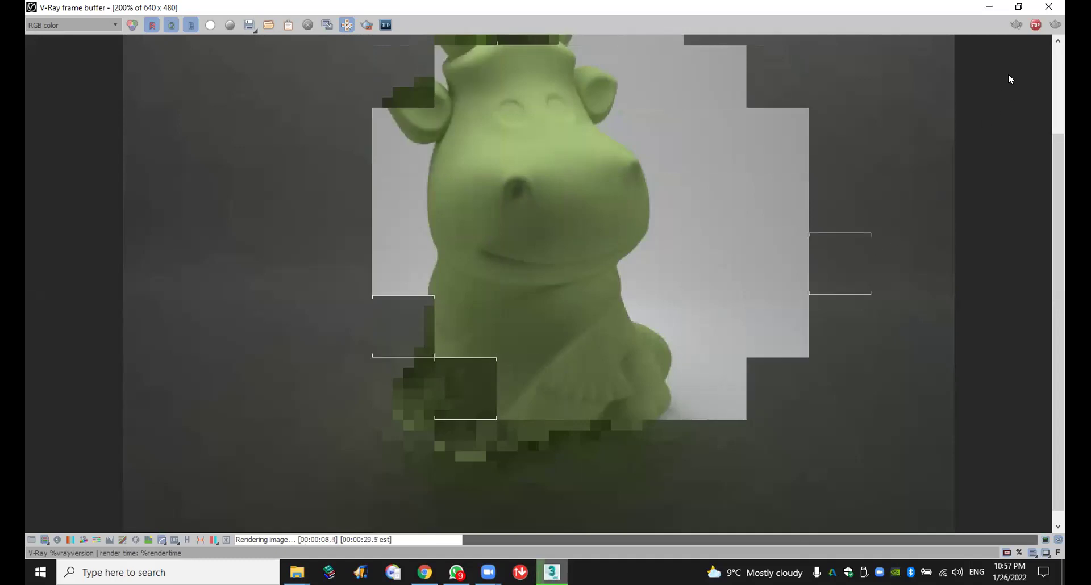
Step: Cancel the running render, set the light green material's displacement amount to 111 and briefly test-render the perspective view
{"action": "left_click", "coordinate": [1049, 12]}
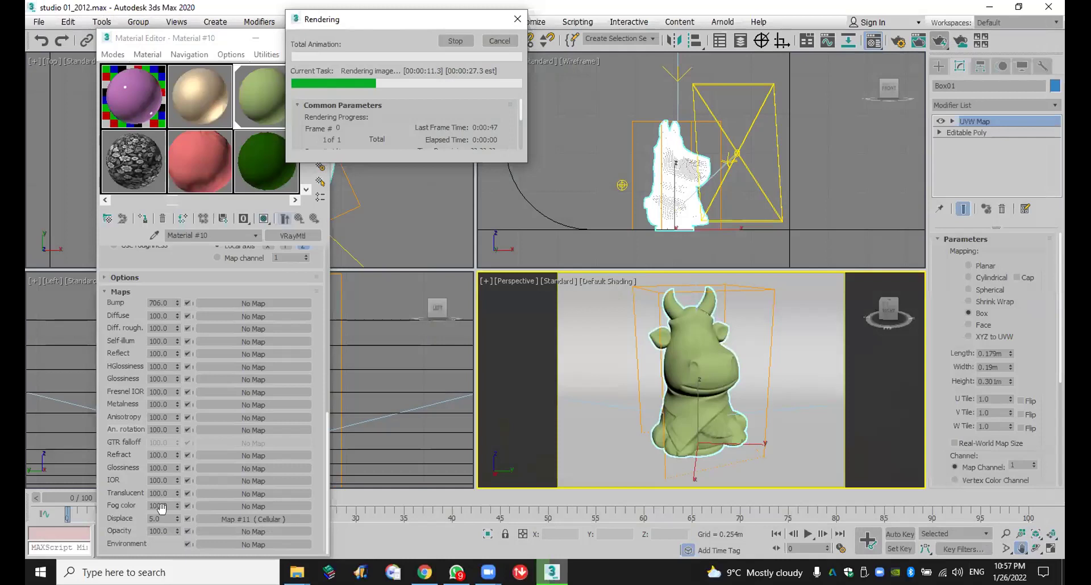
{"action": "left_click", "coordinate": [500, 40]}
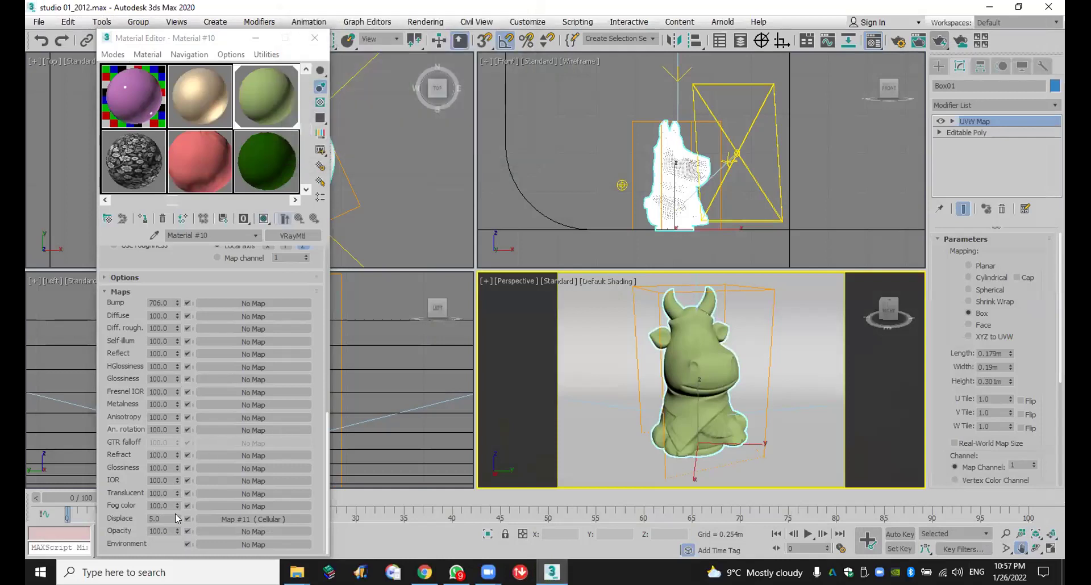
{"action": "left_click_drag", "start_coordinate": [177, 518], "coordinate": [177, 466]}
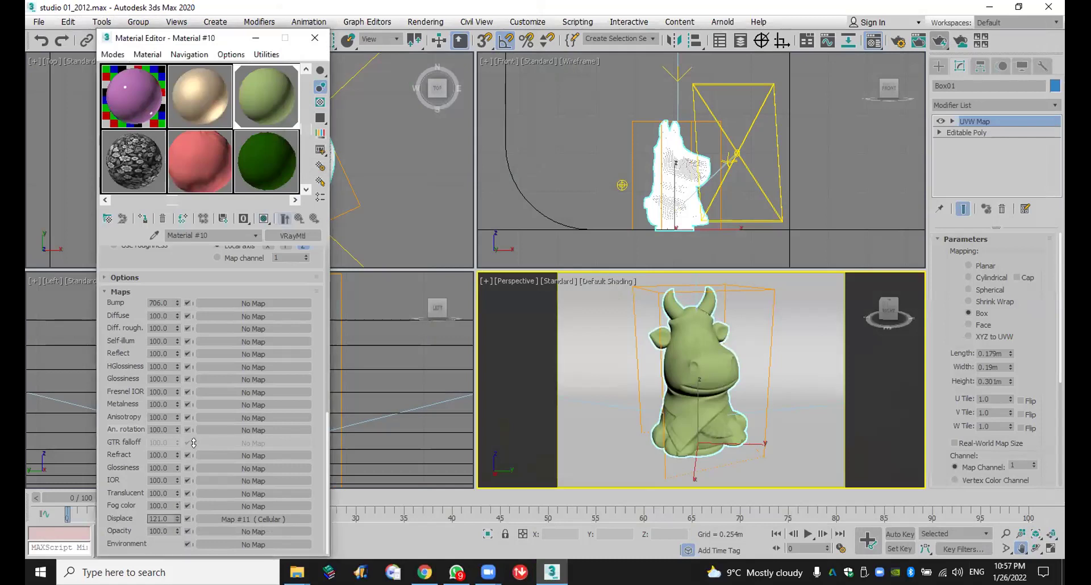
{"action": "left_click", "coordinate": [939, 40]}
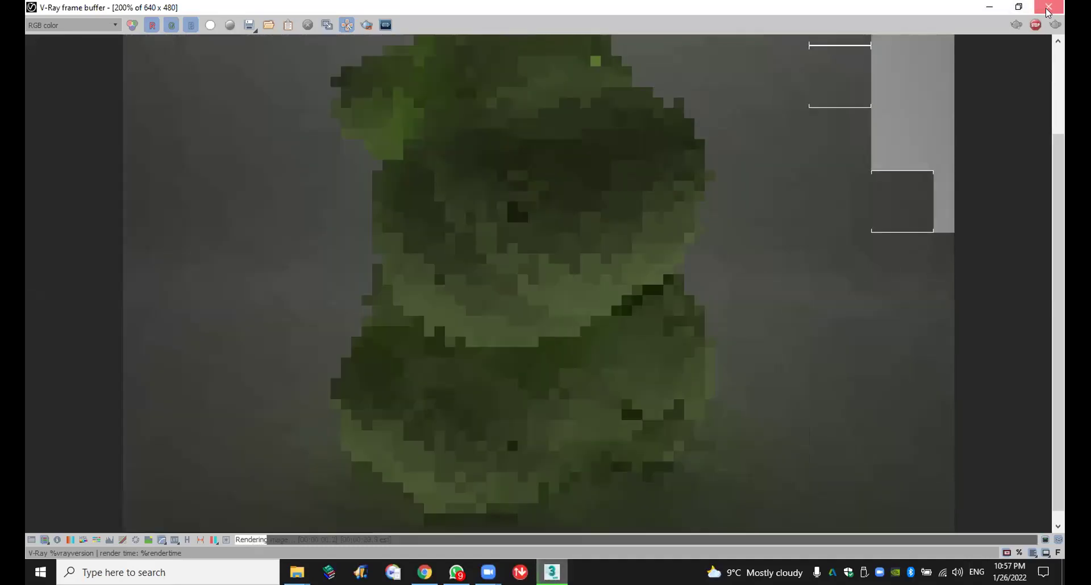
{"action": "left_click", "coordinate": [1049, 10]}
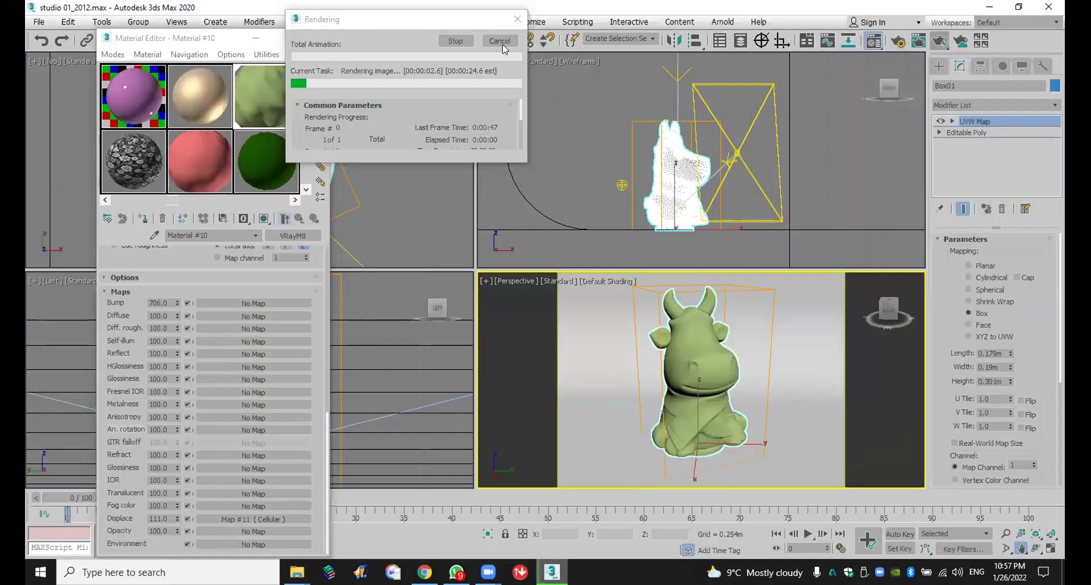
{"action": "left_click", "coordinate": [501, 41]}
Step: Replace the cow figurine with a thin upright box about 2.28 m long, 0.04 m wide and 0.98 m high
{"action": "key", "text": "Delete"}
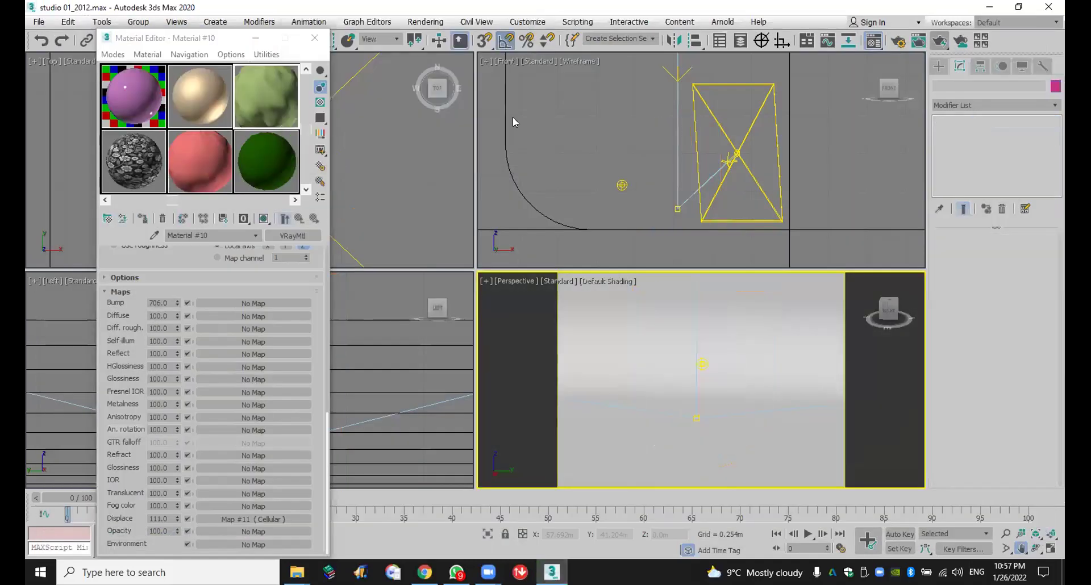
{"action": "left_click", "coordinate": [316, 38]}
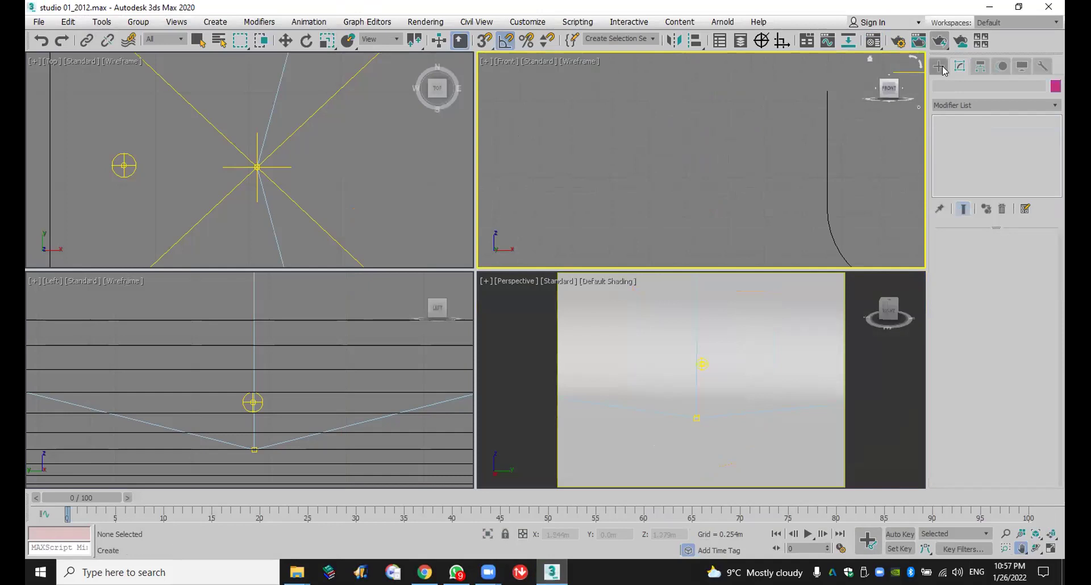
{"action": "left_click", "coordinate": [940, 67]}
{"action": "left_click", "coordinate": [973, 144]}
{"action": "scroll", "coordinate": [350, 162], "scroll_direction": "down", "scroll_amount": 5}
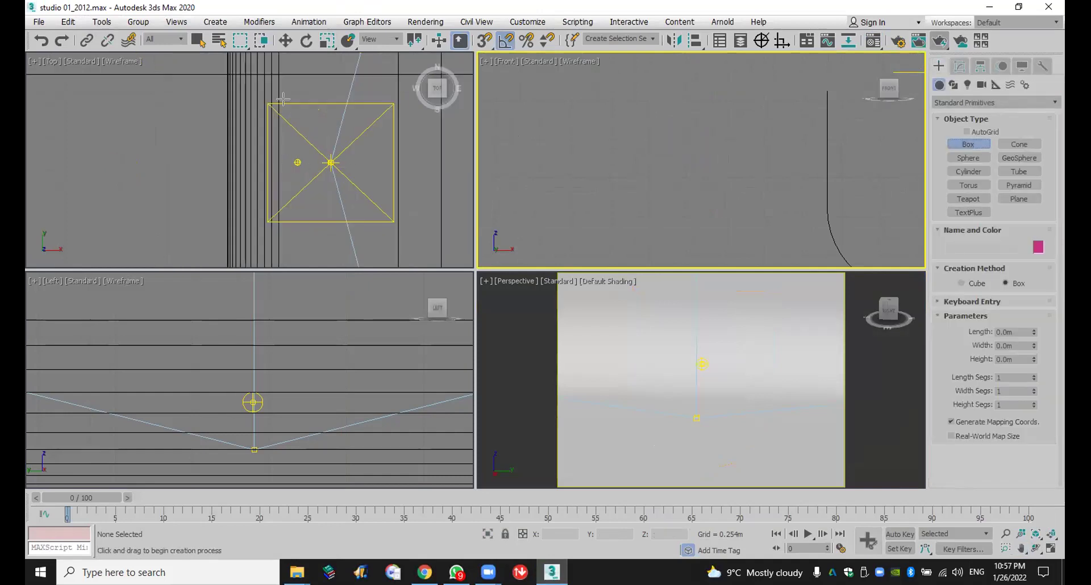
{"action": "scroll", "coordinate": [283, 99], "scroll_direction": "down", "scroll_amount": 3}
{"action": "left_click_drag", "start_coordinate": [280, 74], "coordinate": [277, 105]}
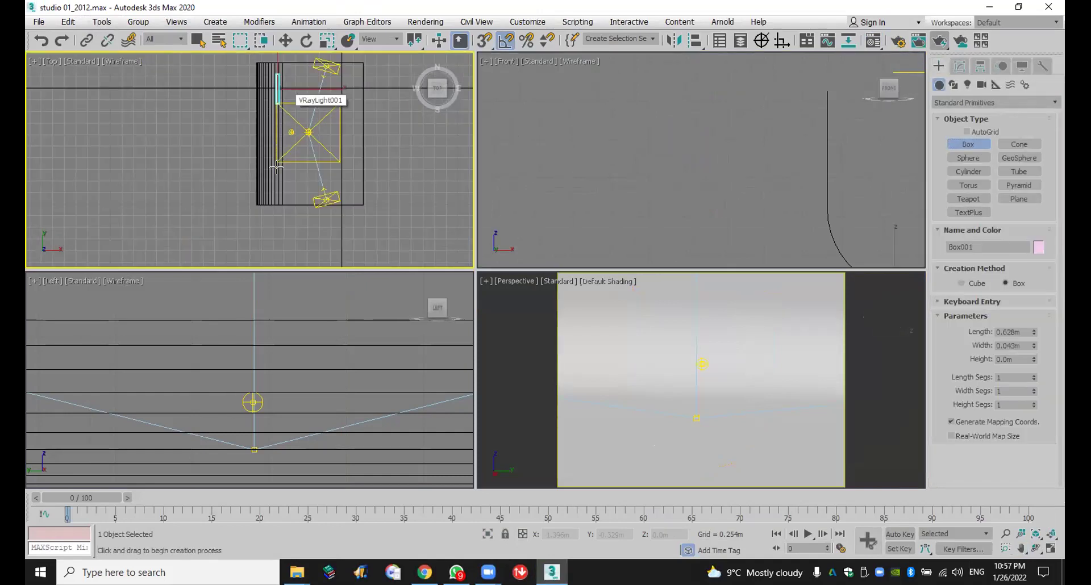
{"action": "left_click_drag", "start_coordinate": [276, 165], "coordinate": [278, 179]}
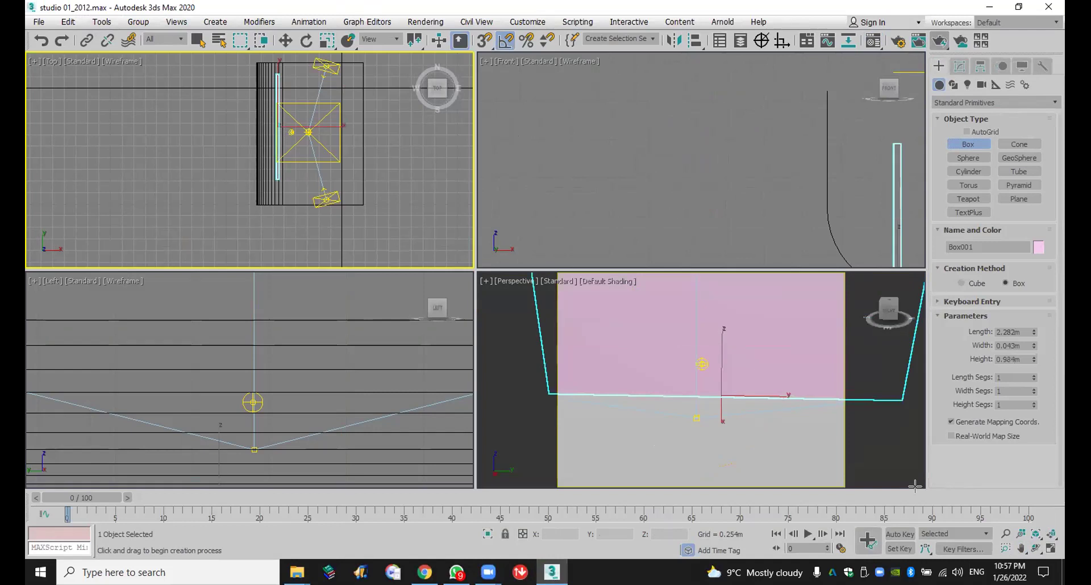
Step: Frame the whole box from the front in the perspective view and test-render it
{"action": "left_click", "coordinate": [1037, 549]}
{"action": "left_click", "coordinate": [741, 370]}
{"action": "left_click_drag", "start_coordinate": [742, 370], "coordinate": [754, 382]}
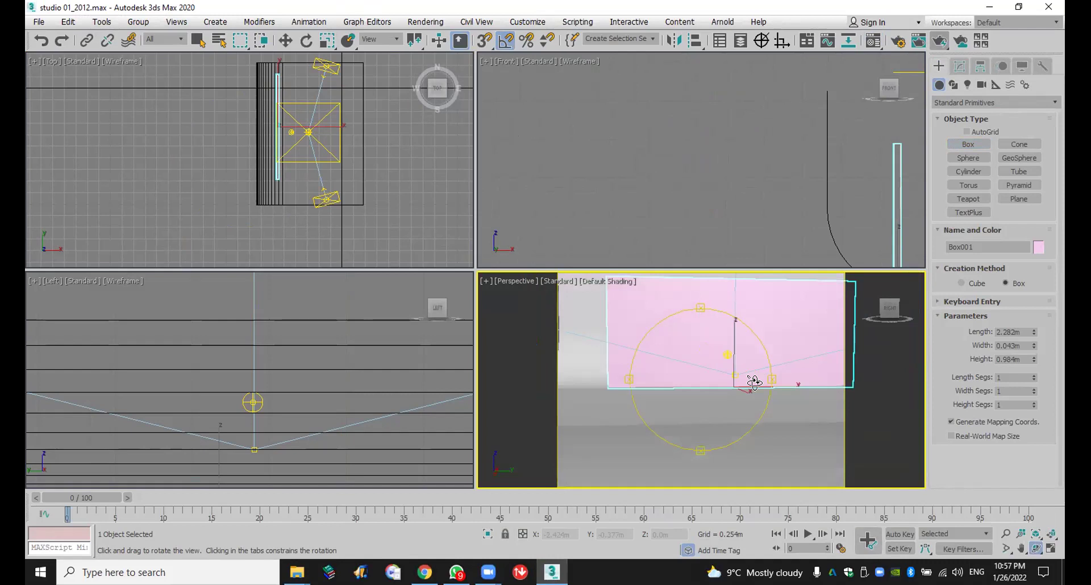
{"action": "left_click", "coordinate": [1021, 548]}
{"action": "left_click_drag", "start_coordinate": [721, 392], "coordinate": [716, 411]}
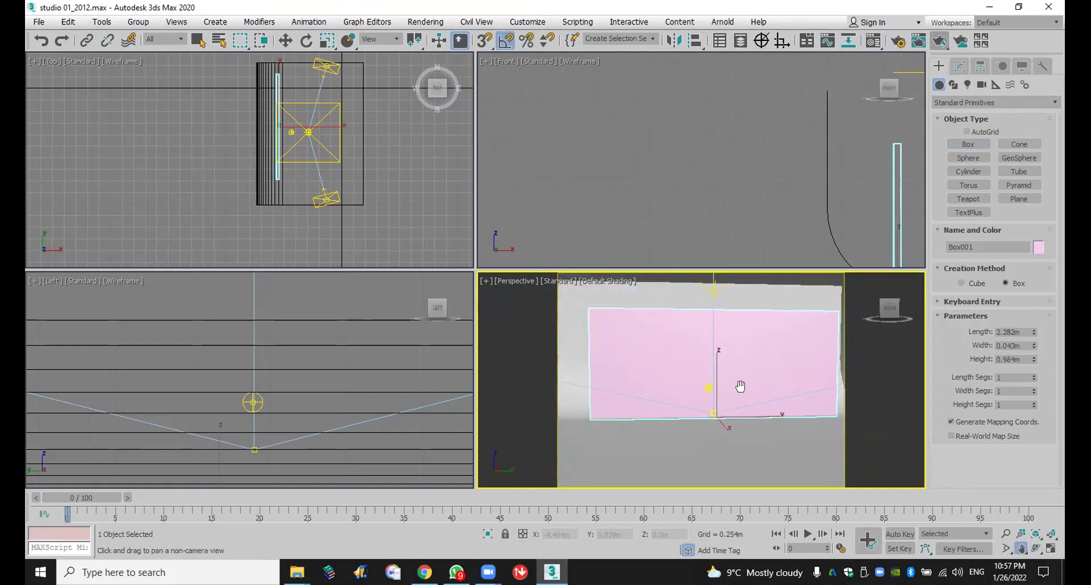
{"action": "left_click", "coordinate": [1021, 549]}
{"action": "left_click", "coordinate": [941, 39]}
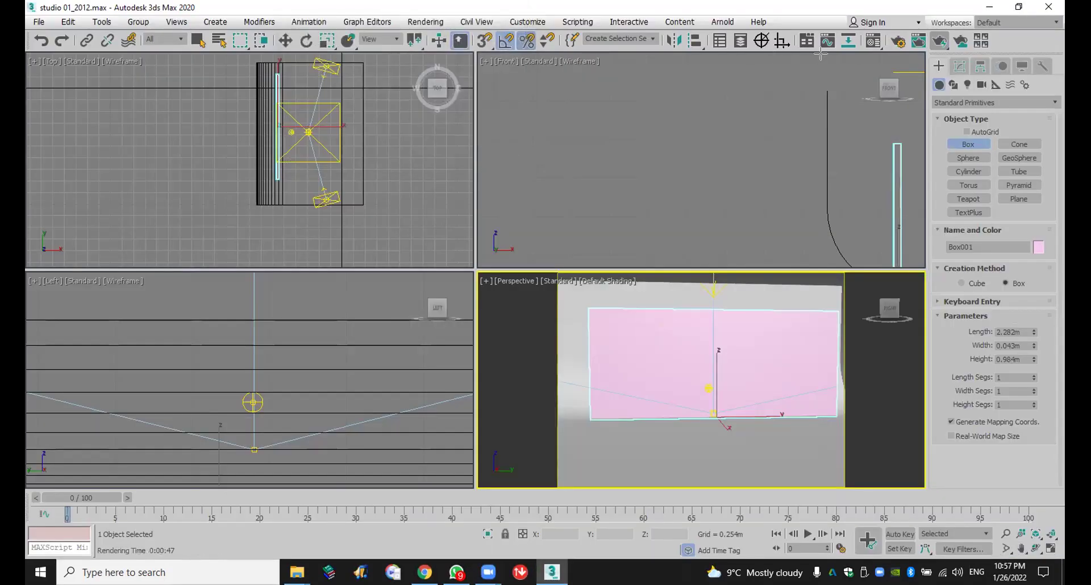
Step: Assign the violet V-Ray material to the box and turn on its shaded display in the viewport
{"action": "left_click", "coordinate": [870, 44]}
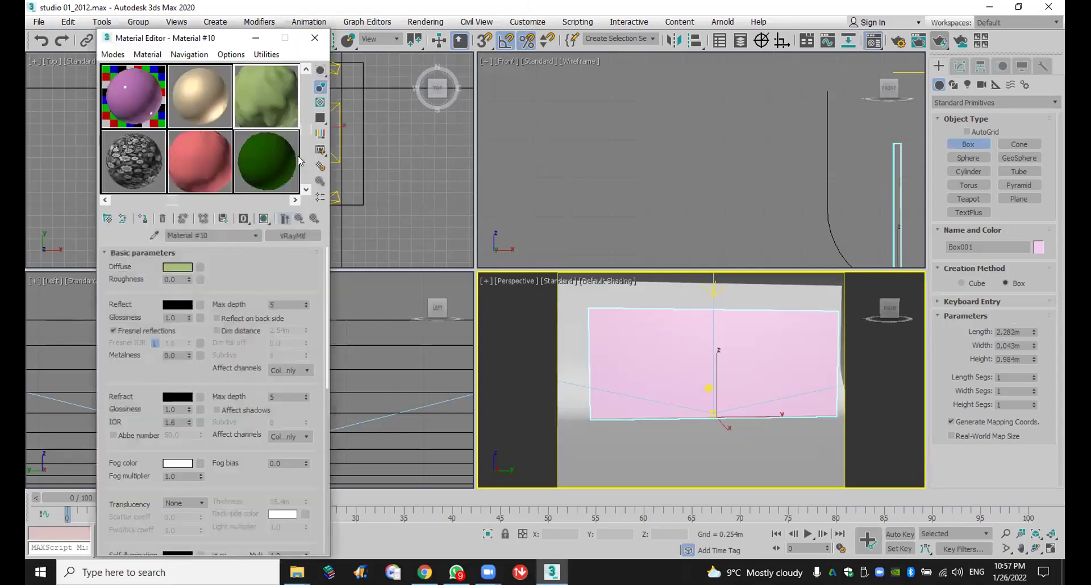
{"action": "left_click", "coordinate": [270, 201]}
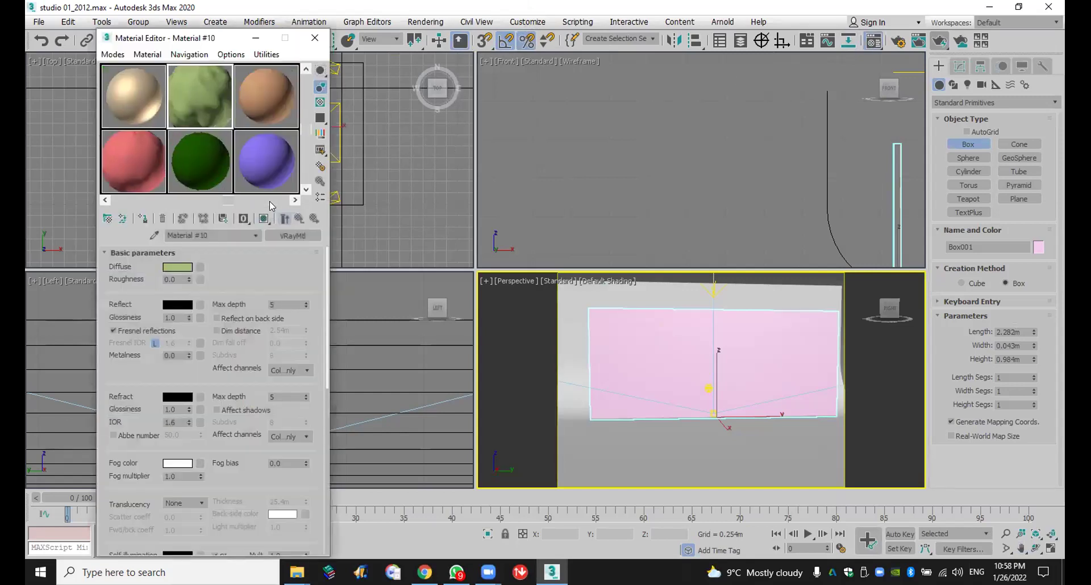
{"action": "left_click", "coordinate": [239, 188]}
{"action": "left_click", "coordinate": [220, 221]}
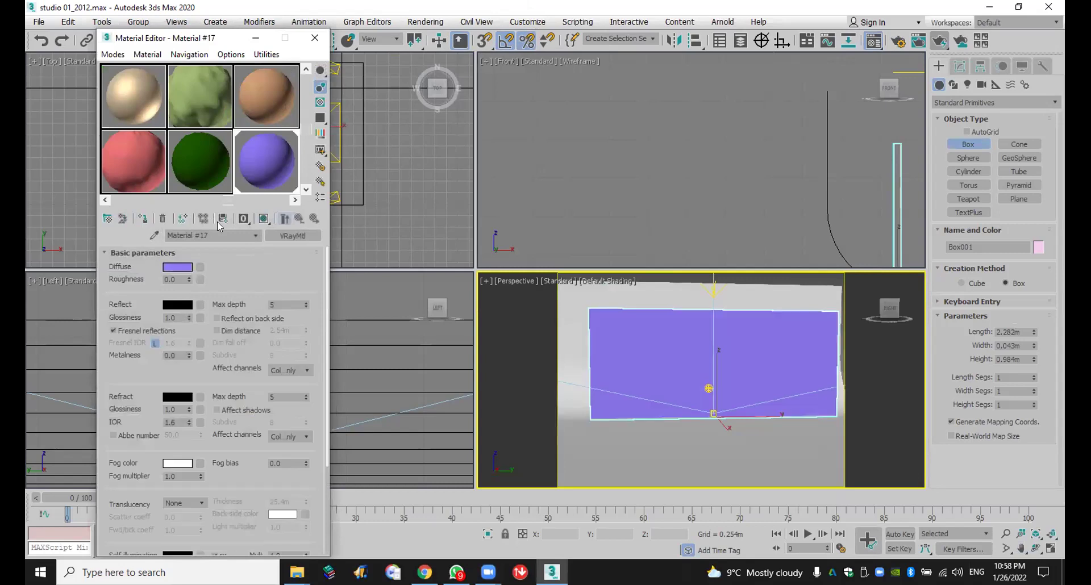
{"action": "left_click", "coordinate": [262, 218]}
Step: Set the box material's diffuse color to near-white, RGB 253, 253, 255
{"action": "left_click", "coordinate": [188, 268]}
{"action": "left_click_drag", "start_coordinate": [409, 114], "coordinate": [410, 185]}
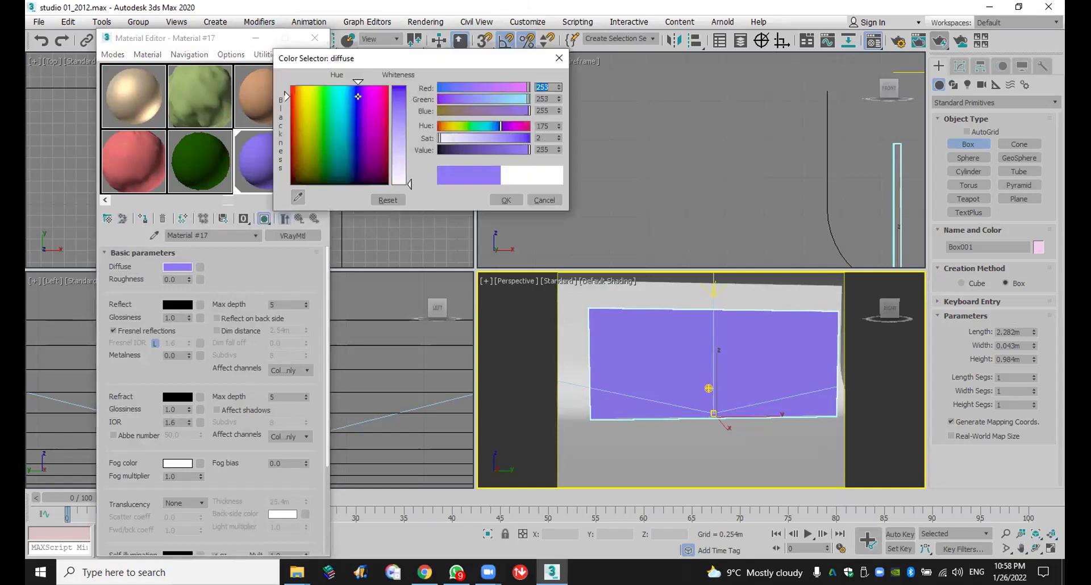
{"action": "left_click", "coordinate": [508, 203]}
Step: Load the 148.png bitmap into the box material's displacement slot and show the map in the viewport
{"action": "scroll", "coordinate": [147, 459], "scroll_direction": "down", "scroll_amount": 5}
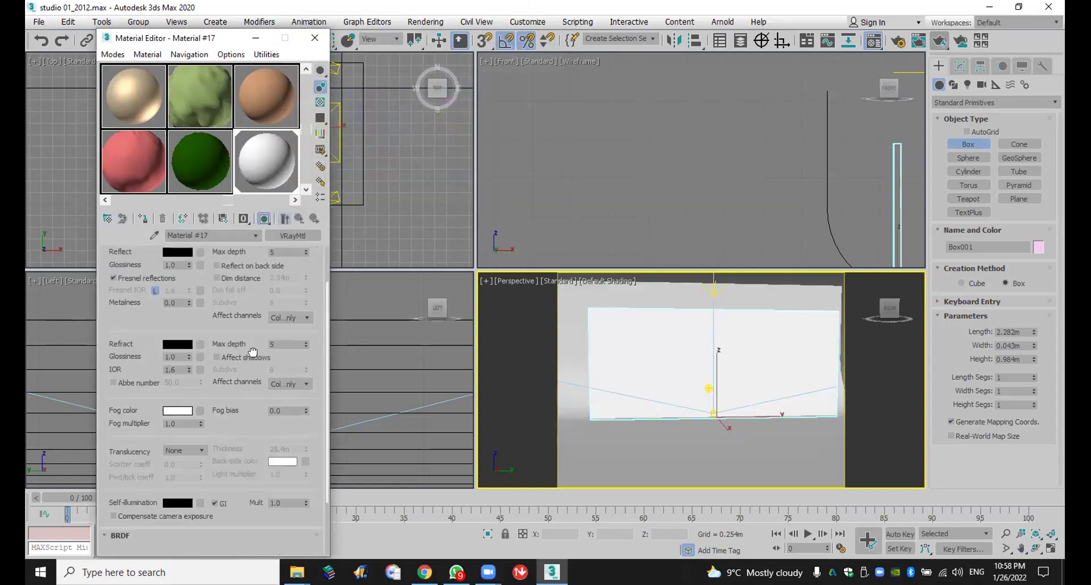
{"action": "left_click", "coordinate": [164, 551]}
{"action": "scroll", "coordinate": [163, 543], "scroll_direction": "down", "scroll_amount": 5}
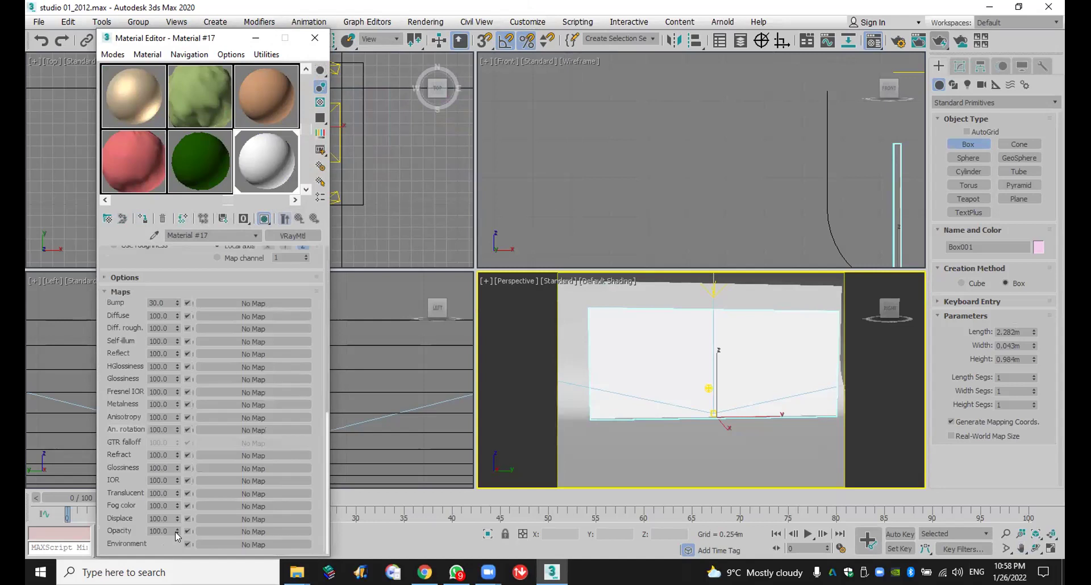
{"action": "left_click", "coordinate": [201, 519]}
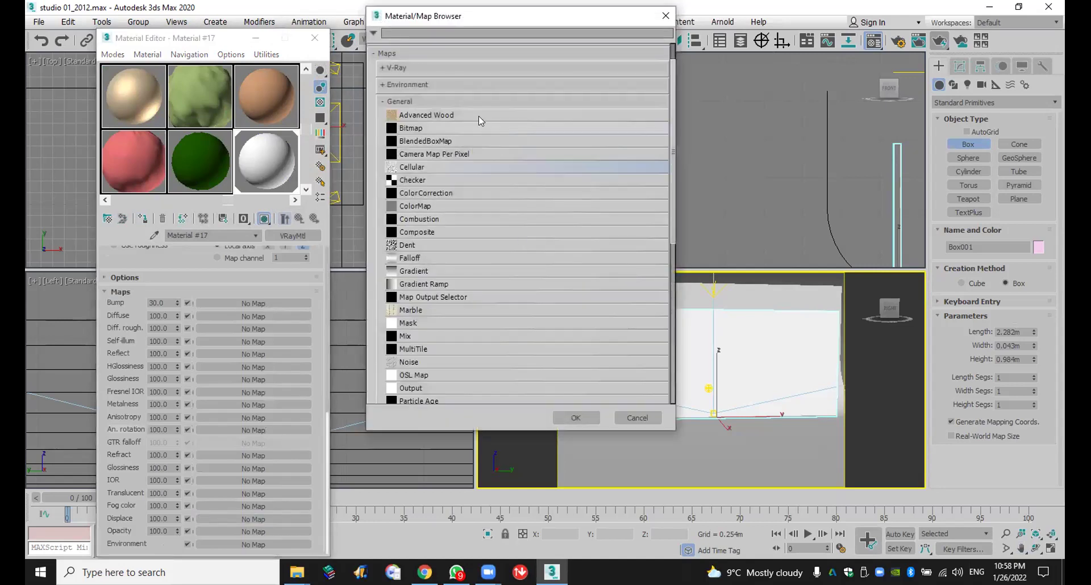
{"action": "double_click", "coordinate": [453, 126]}
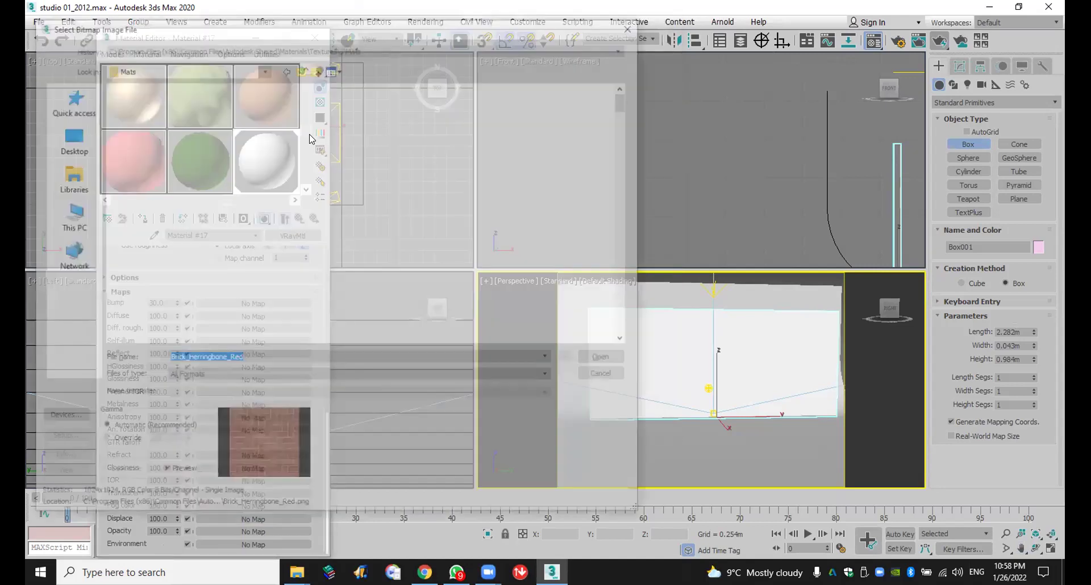
{"action": "double_click", "coordinate": [277, 129]}
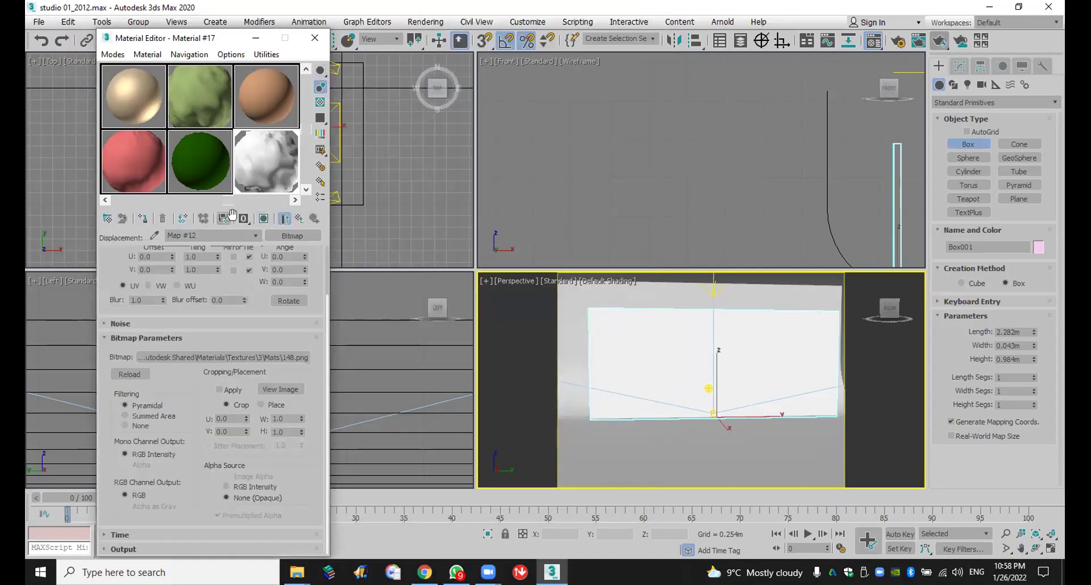
{"action": "left_click", "coordinate": [264, 219]}
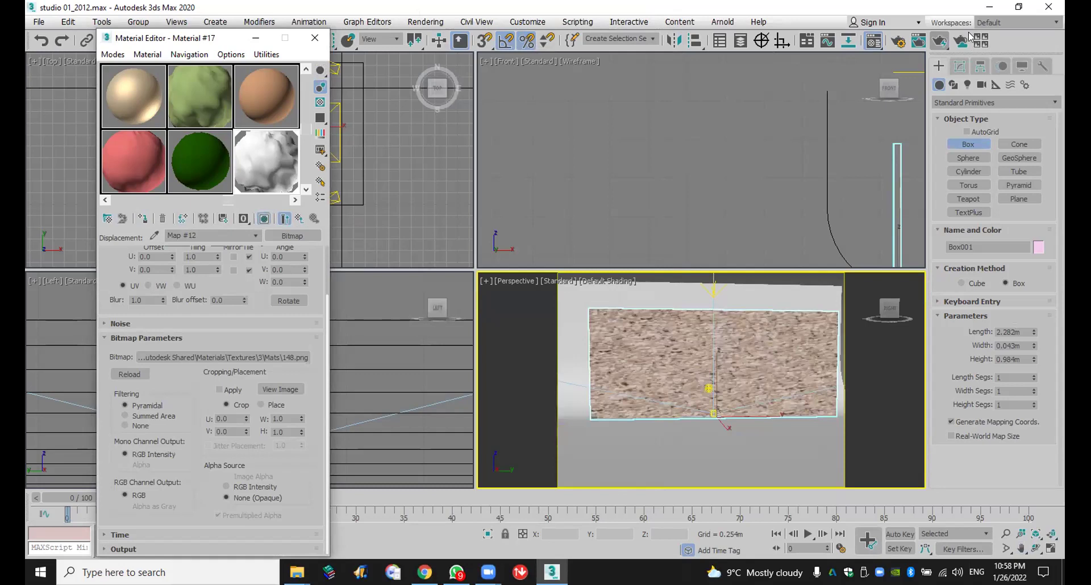
Step: Test-render the box with the bitmap displacement, close the frame buffer and cancel the render
{"action": "left_click", "coordinate": [944, 42]}
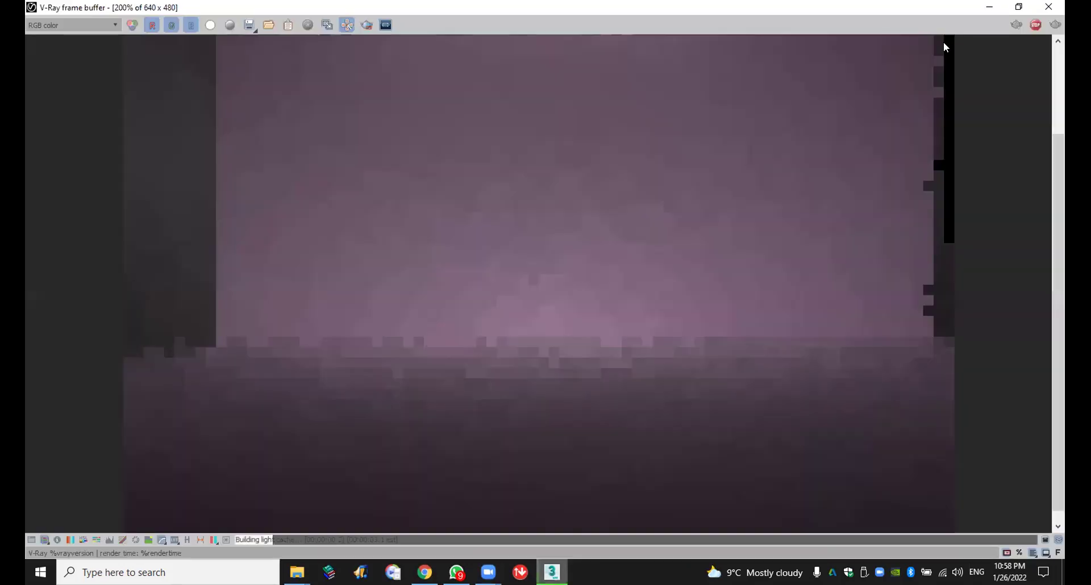
{"action": "scroll", "coordinate": [665, 253], "scroll_direction": "down", "scroll_amount": 2}
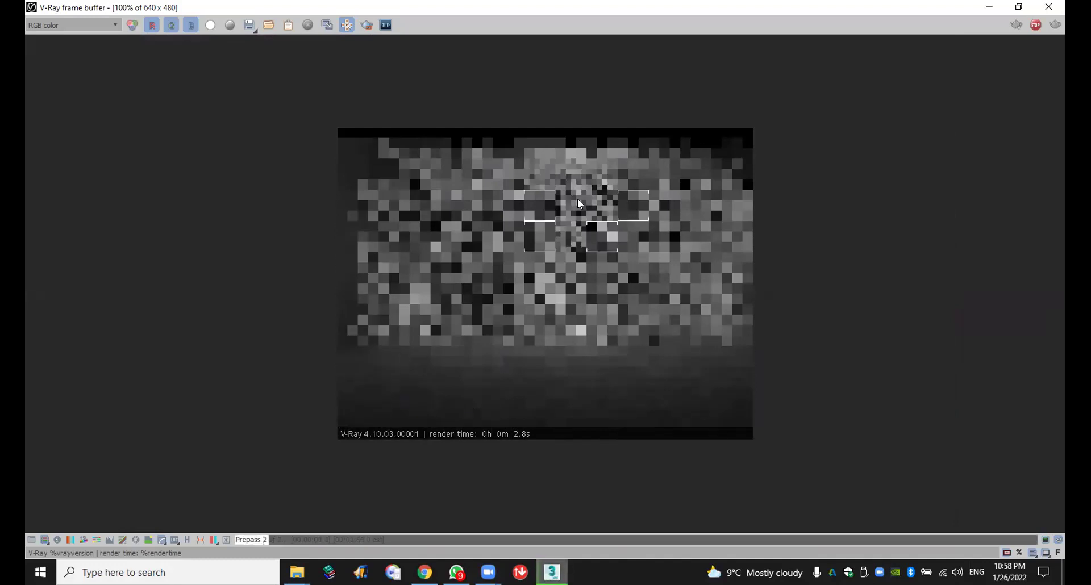
{"action": "left_click", "coordinate": [1049, 7]}
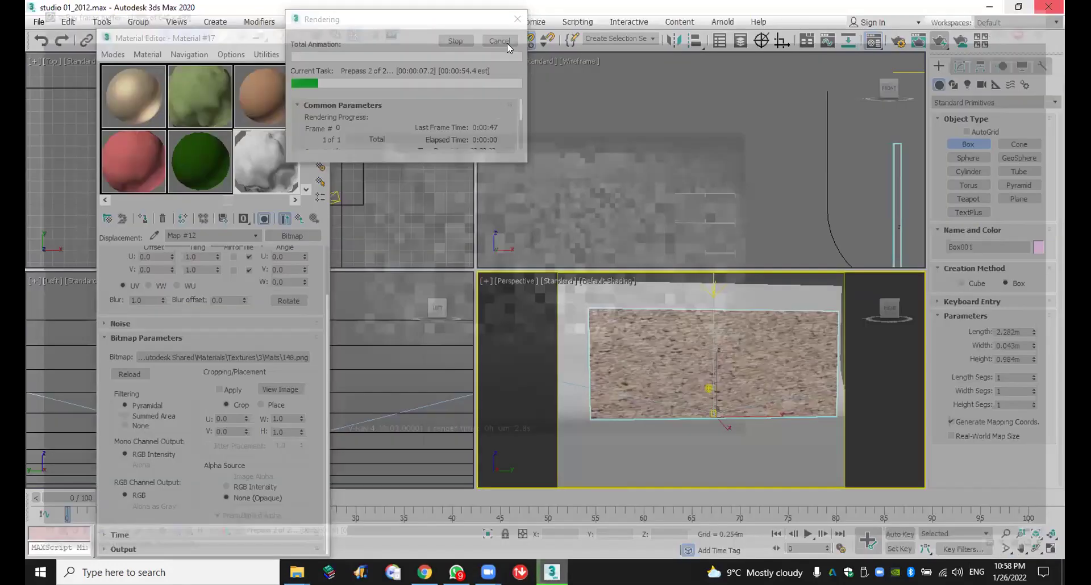
{"action": "key", "text": "Escape"}
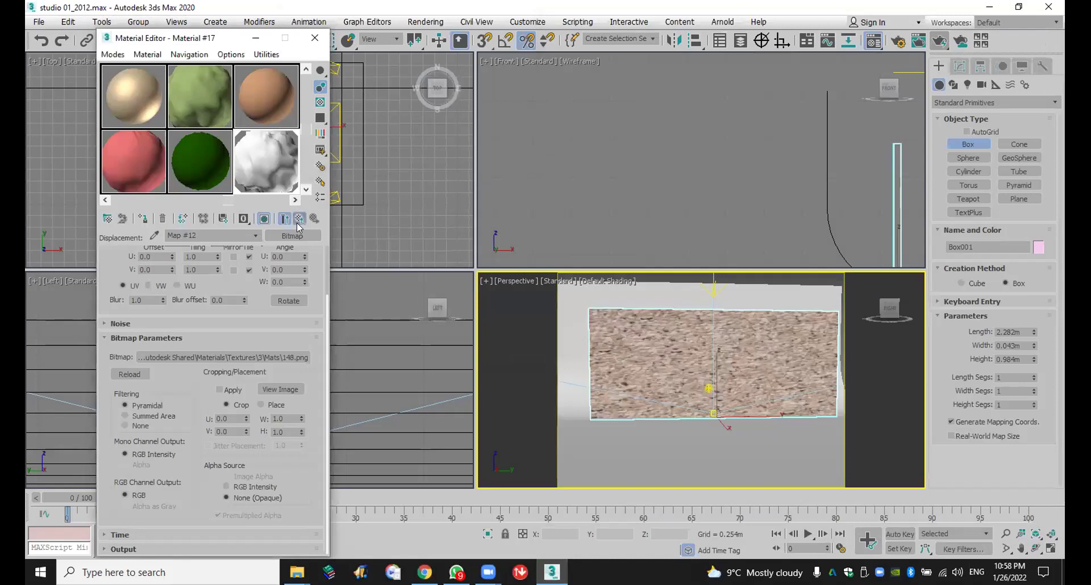
Step: Move the 148.png map from the box material's displacement slot to its bump slot as a copy
{"action": "left_click", "coordinate": [286, 220]}
{"action": "scroll", "coordinate": [256, 428], "scroll_direction": "down", "scroll_amount": 10}
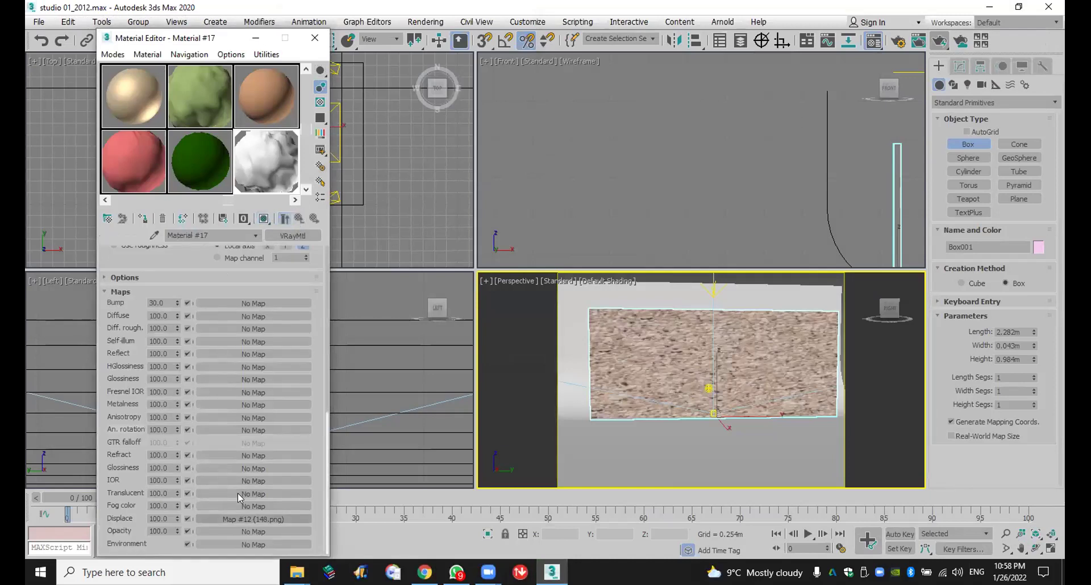
{"action": "right_click", "coordinate": [241, 518]}
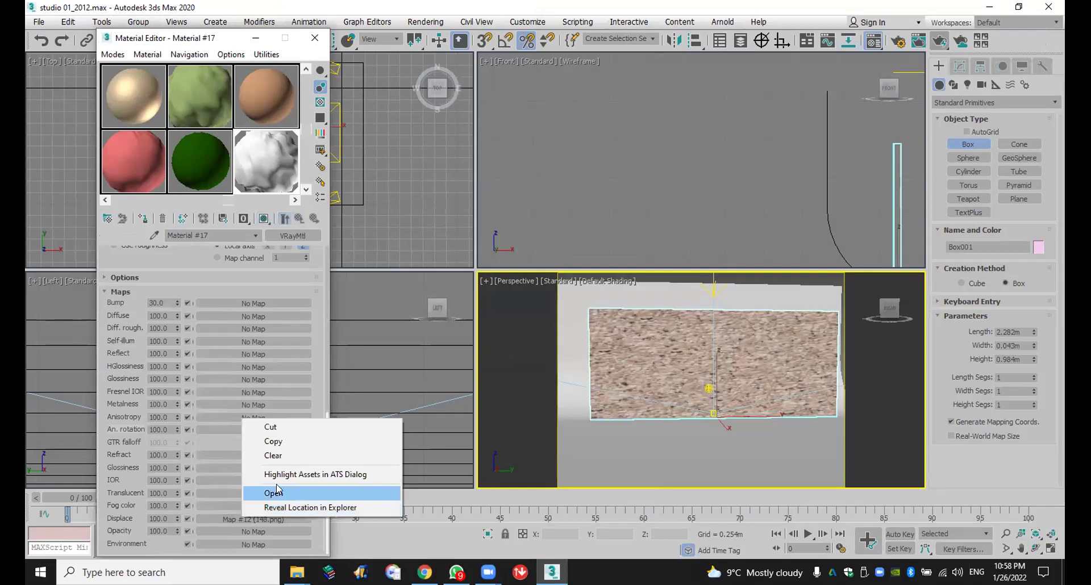
{"action": "left_click", "coordinate": [278, 427]}
{"action": "right_click", "coordinate": [260, 300]}
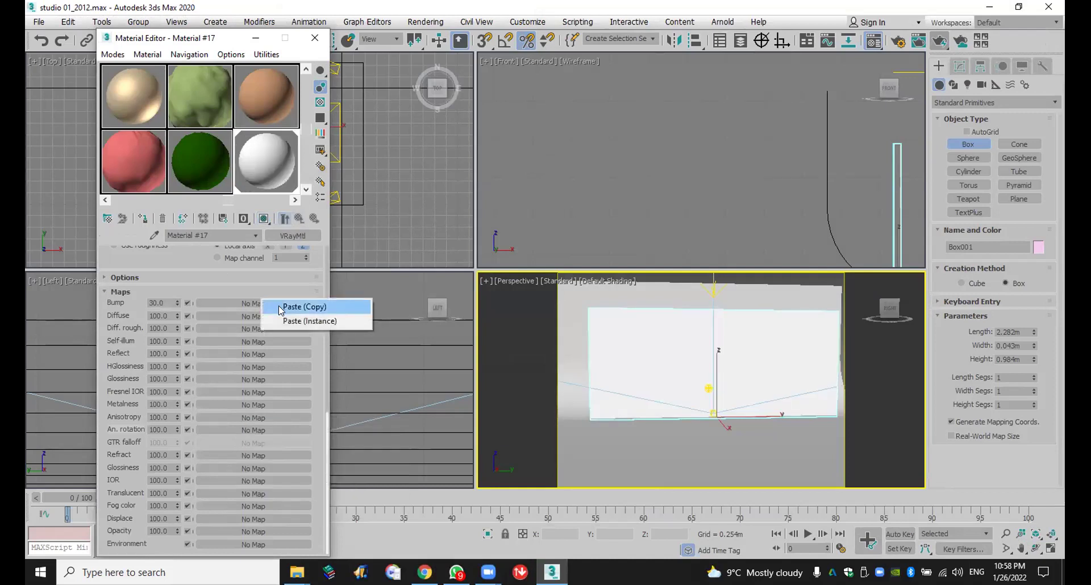
{"action": "left_click", "coordinate": [280, 308]}
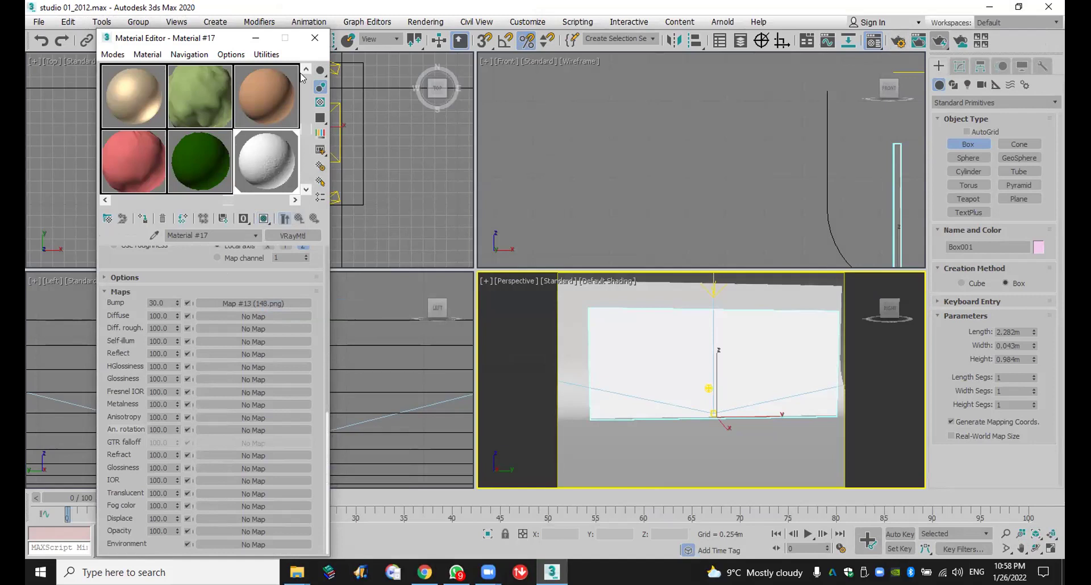
Step: Inspect the white material's bump in an enlarged sample preview and test-render the box
{"action": "double_click", "coordinate": [263, 162]}
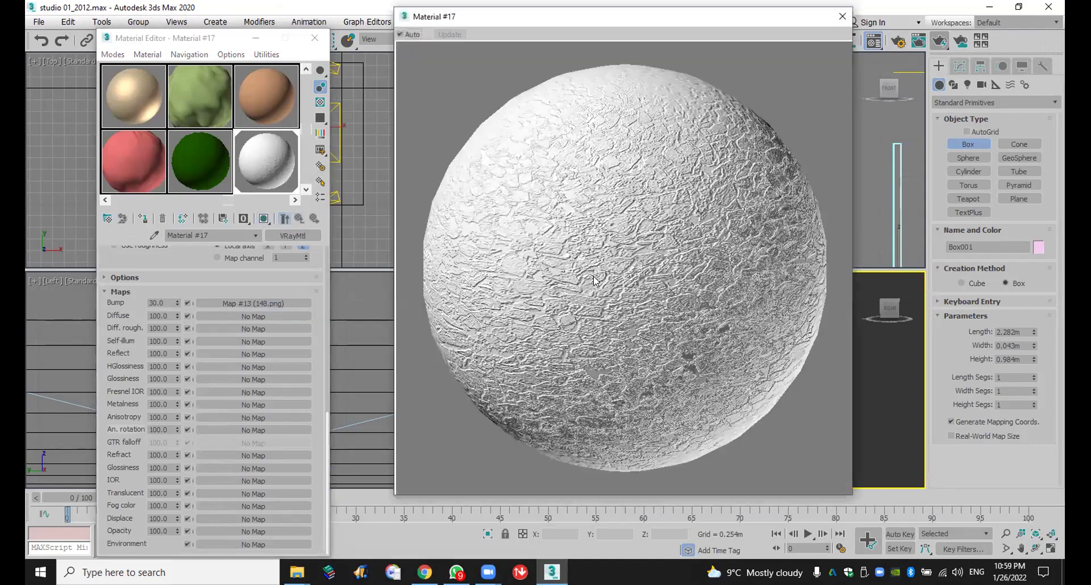
{"action": "left_click", "coordinate": [843, 17]}
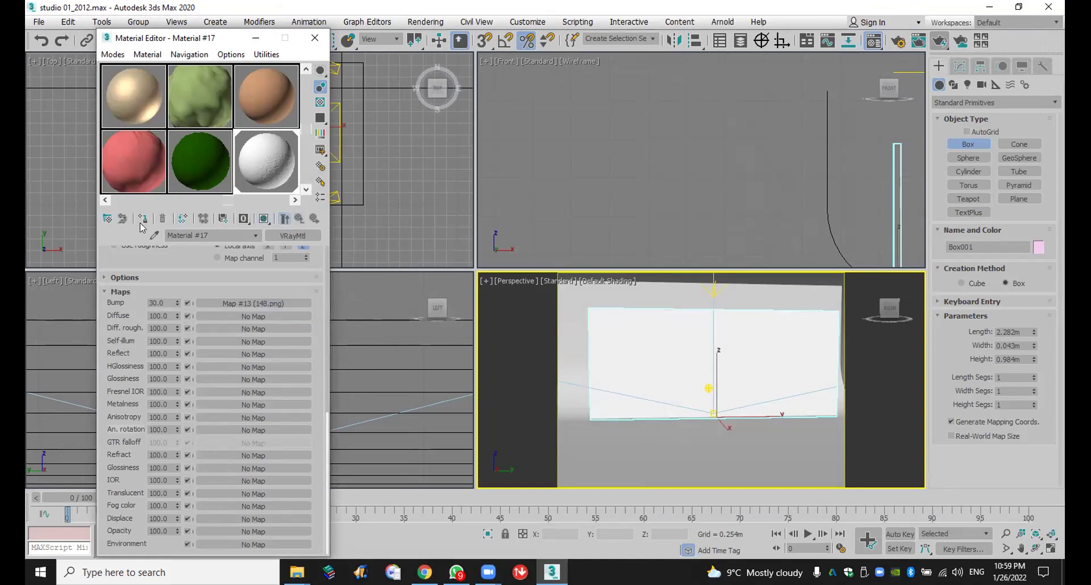
{"action": "left_click", "coordinate": [264, 218]}
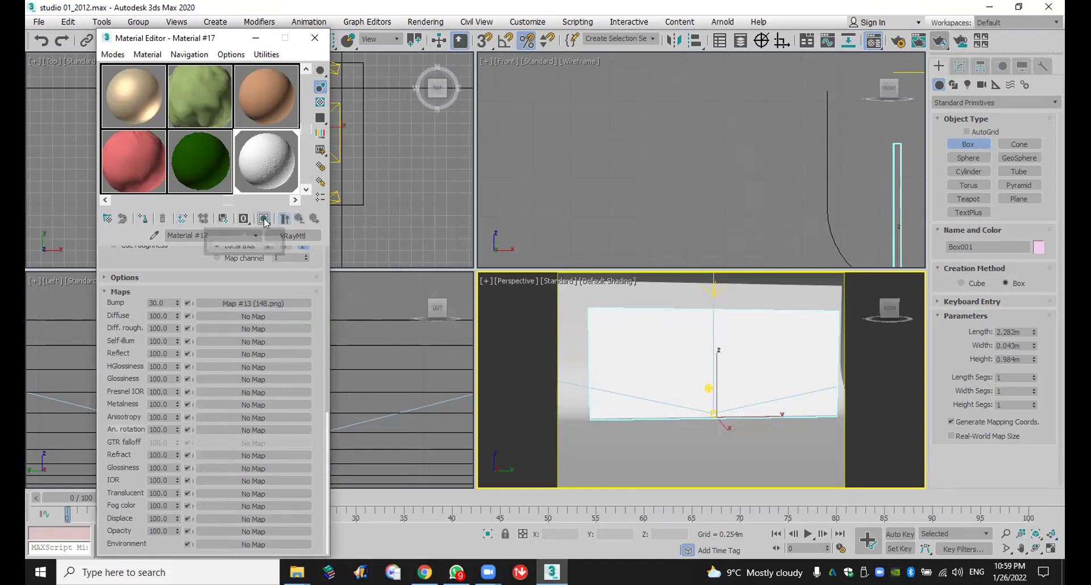
{"action": "left_click", "coordinate": [939, 41]}
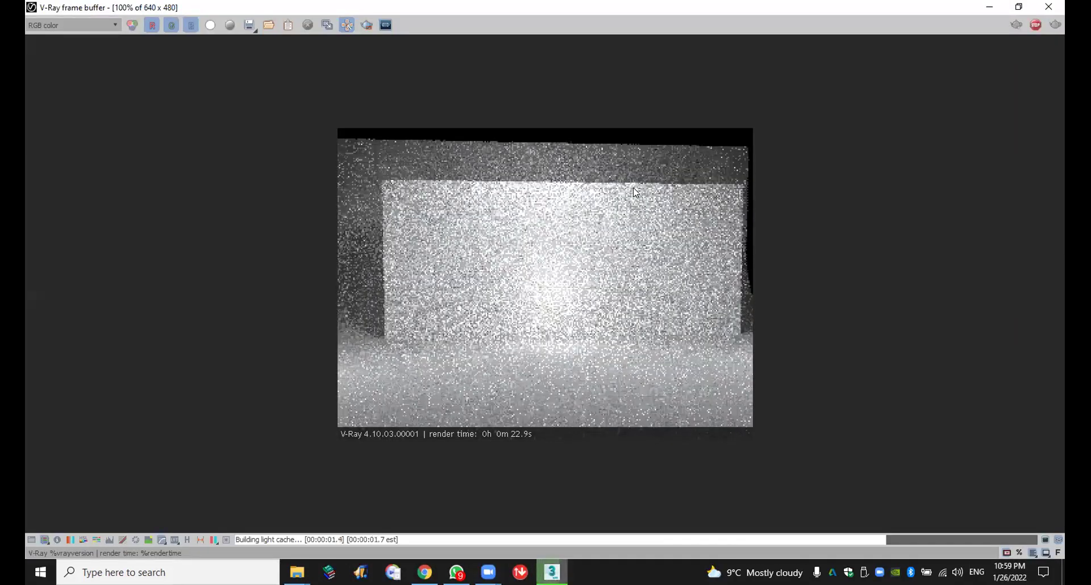
Step: Examine the white box's bump texture up close in the running render and close the frame buffer
{"action": "scroll", "coordinate": [633, 188], "scroll_direction": "up", "scroll_amount": 1}
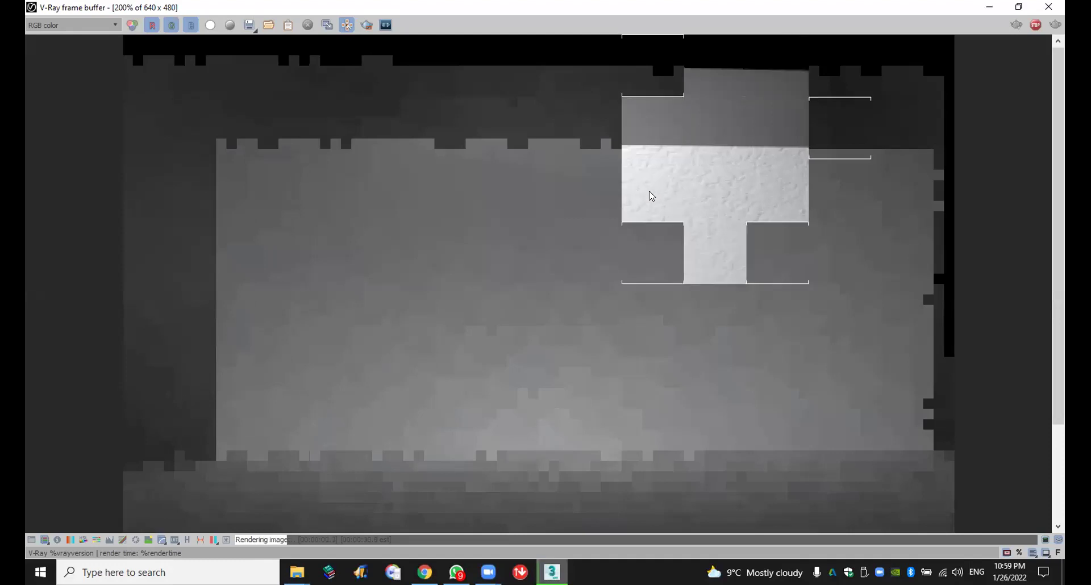
{"action": "scroll", "coordinate": [675, 199], "scroll_direction": "up", "scroll_amount": 1}
{"action": "scroll", "coordinate": [676, 199], "scroll_direction": "down", "scroll_amount": 1}
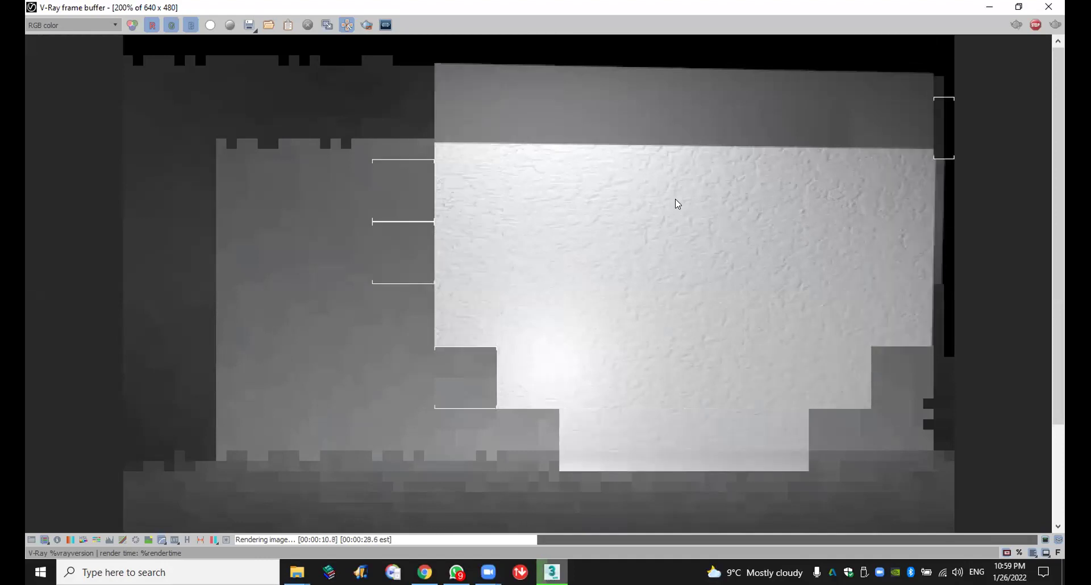
{"action": "left_click", "coordinate": [1048, 7]}
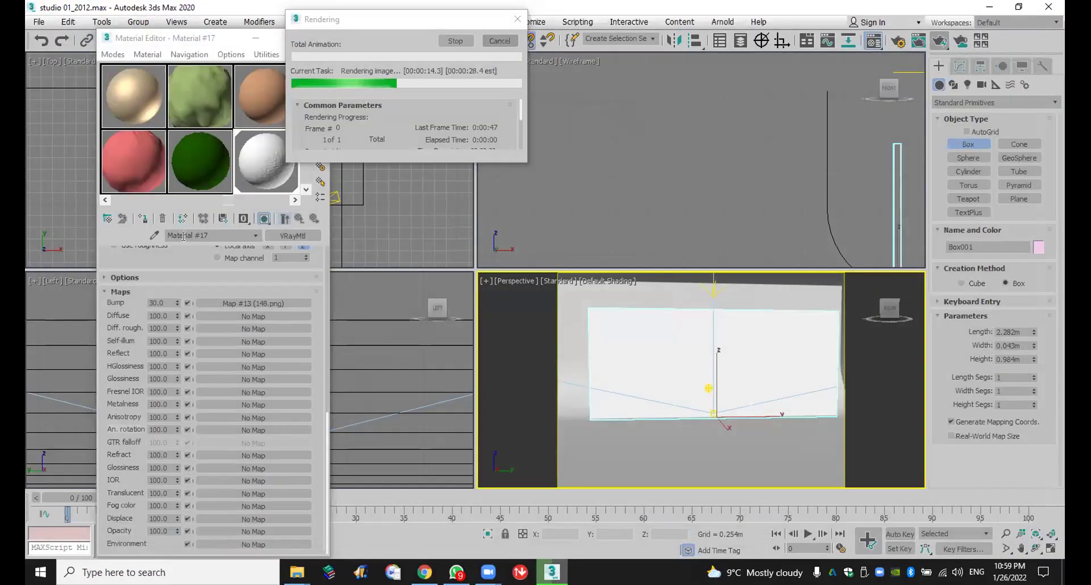
Step: Change the white bump material's diffuse color to a pale pinkish mauve
{"action": "scroll", "coordinate": [176, 254], "scroll_direction": "up", "scroll_amount": 10}
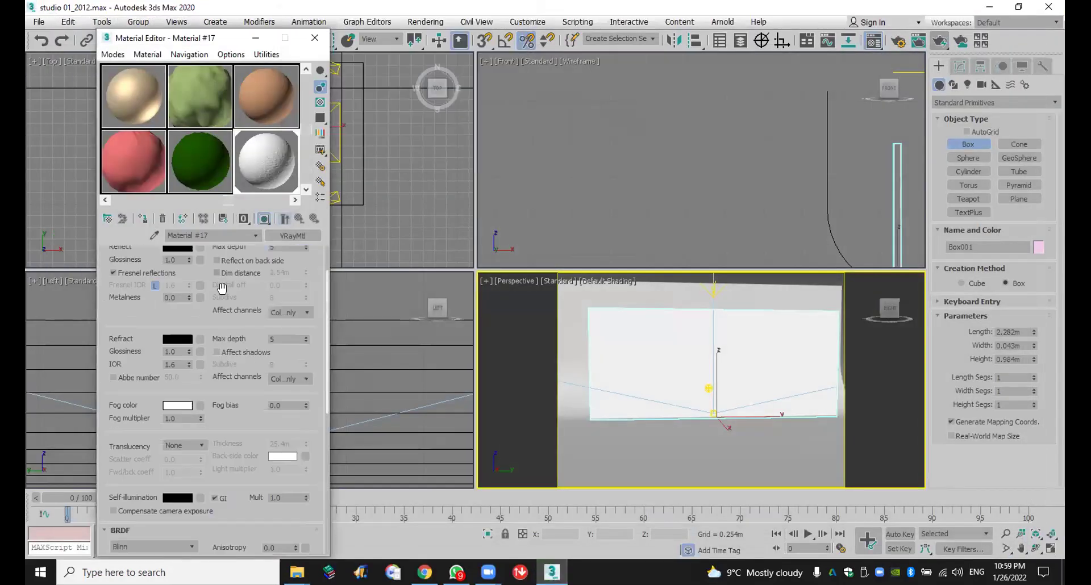
{"action": "scroll", "coordinate": [223, 411], "scroll_direction": "down", "scroll_amount": 1}
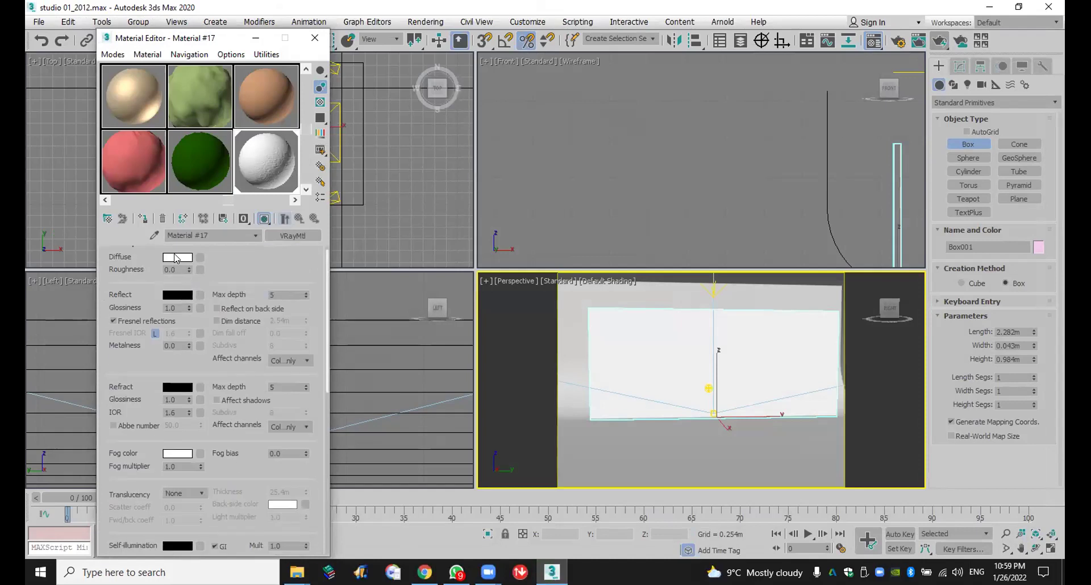
{"action": "left_click", "coordinate": [177, 258]}
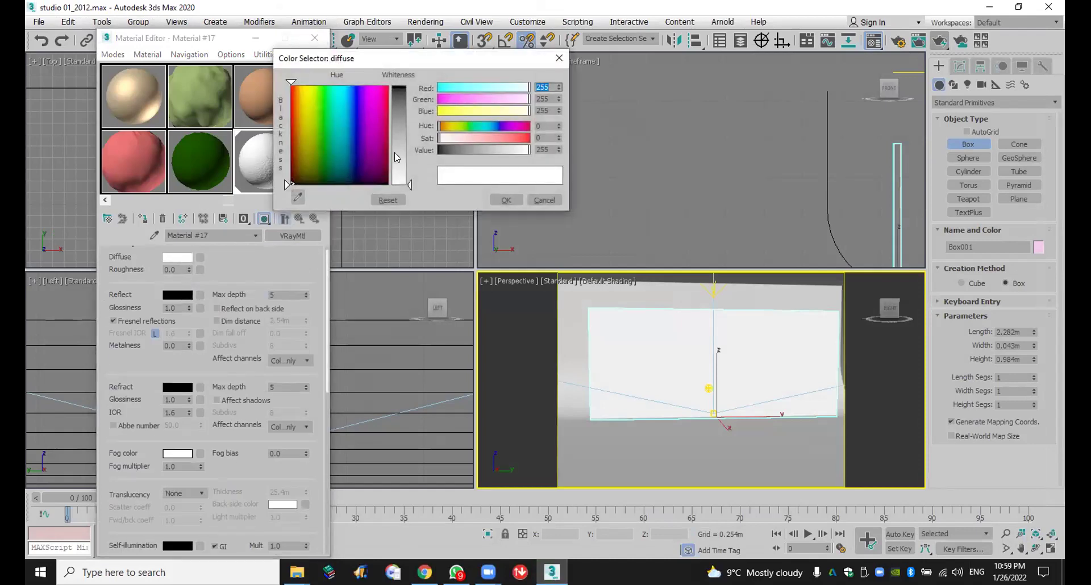
{"action": "left_click", "coordinate": [376, 152]}
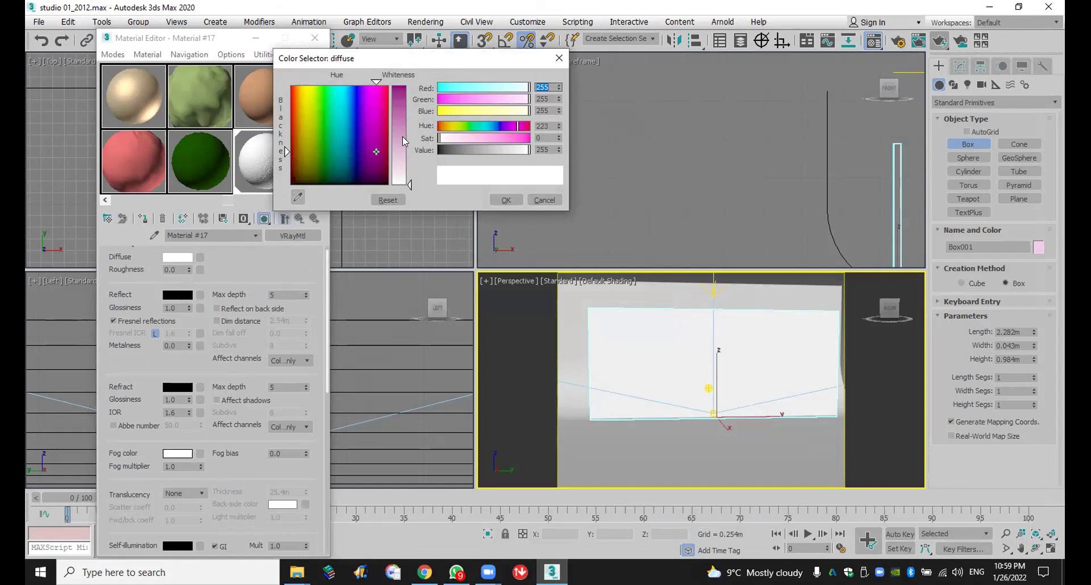
{"action": "left_click", "coordinate": [402, 137]}
{"action": "left_click", "coordinate": [510, 199]}
Step: Test-render the mauve box, examine its bump up close, close the frame buffer and cancel the render
{"action": "left_click", "coordinate": [940, 41]}
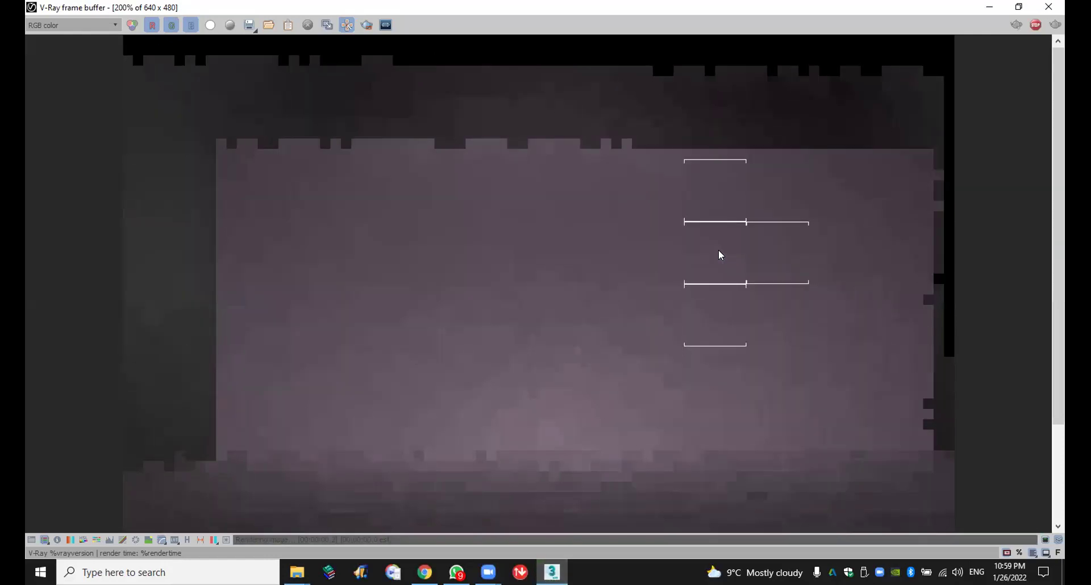
{"action": "scroll", "coordinate": [719, 251], "scroll_direction": "up", "scroll_amount": 1}
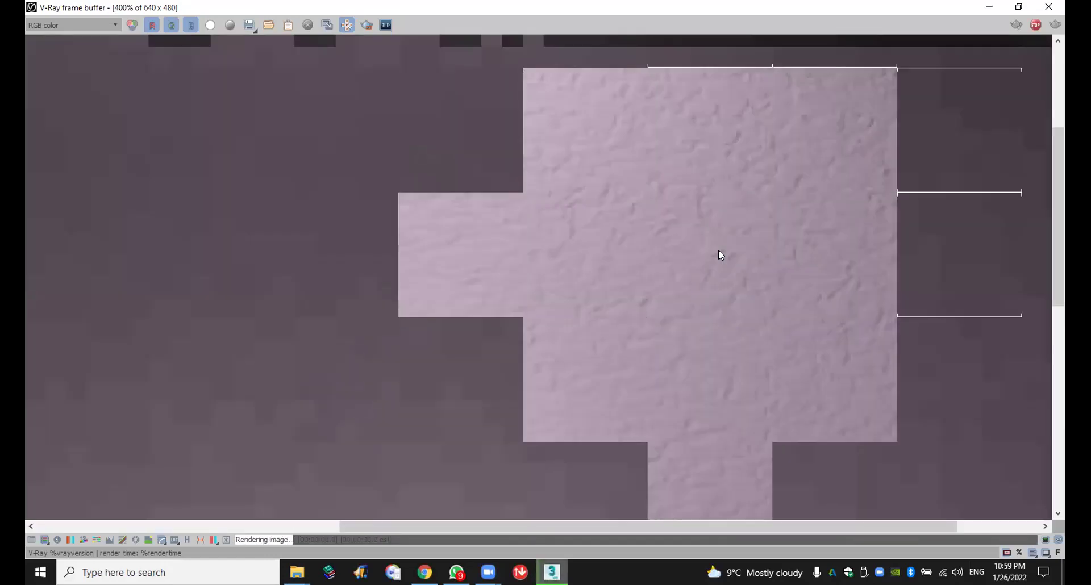
{"action": "scroll", "coordinate": [718, 250], "scroll_direction": "down", "scroll_amount": 1}
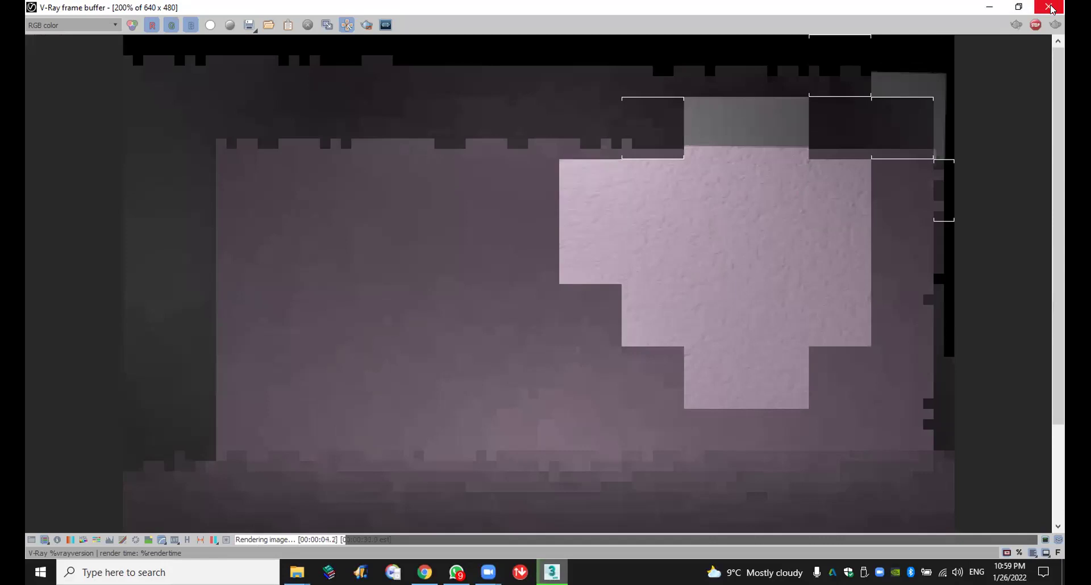
{"action": "left_click", "coordinate": [1049, 7]}
{"action": "left_click", "coordinate": [501, 40]}
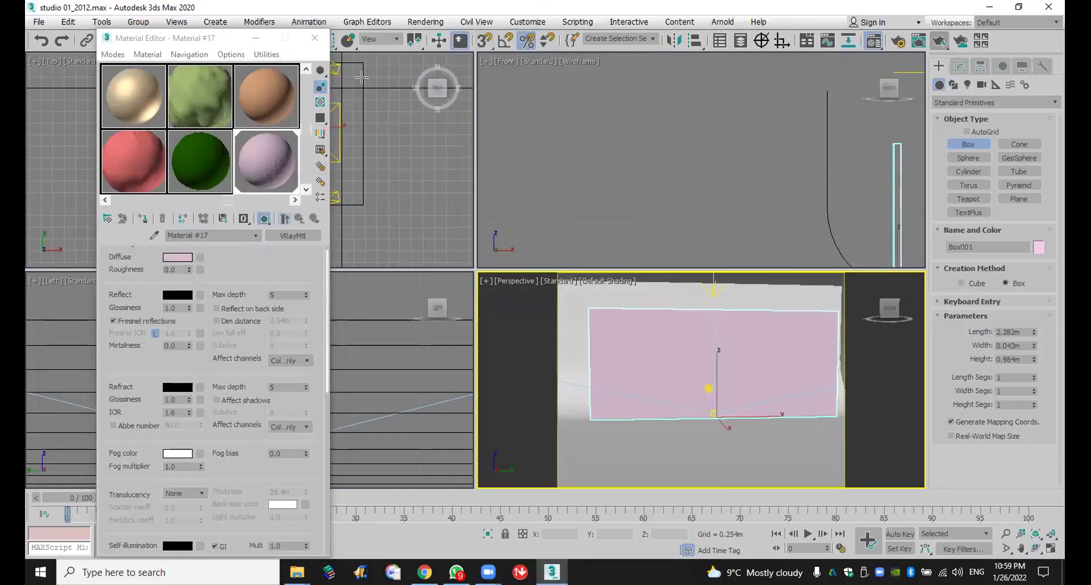
Step: Load the Masonry.Stone.Limestone.Ashlar.Coursed.jpg bitmap into the diffuse slot of the orange material
{"action": "left_click", "coordinate": [250, 96]}
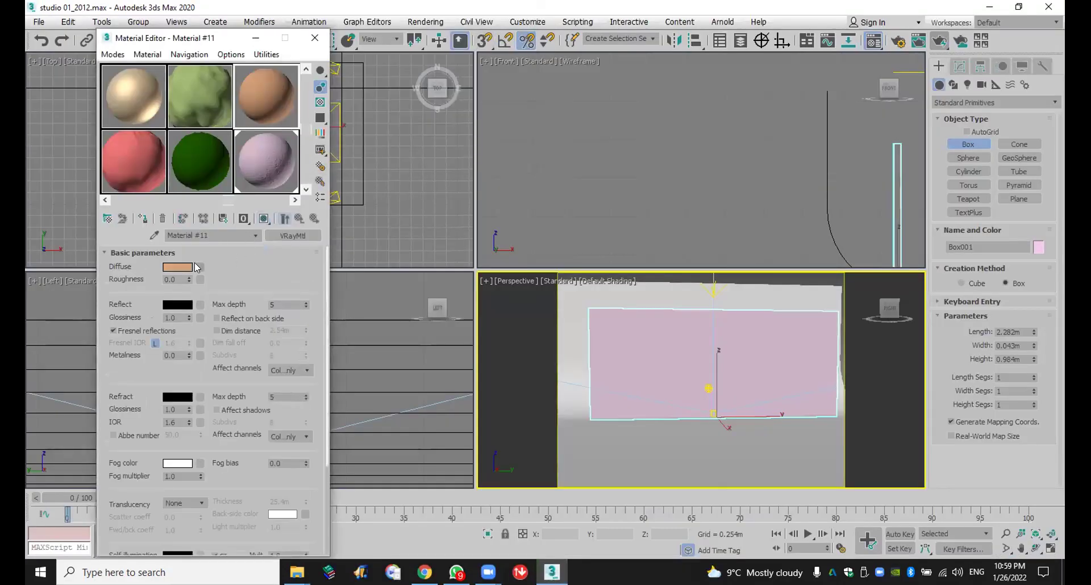
{"action": "left_click", "coordinate": [200, 266]}
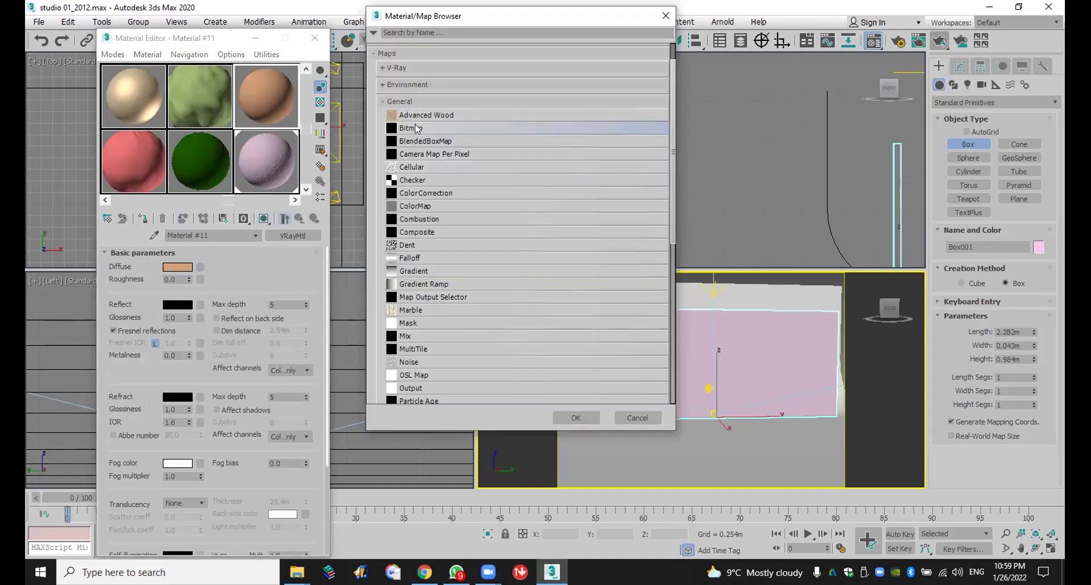
{"action": "double_click", "coordinate": [415, 124]}
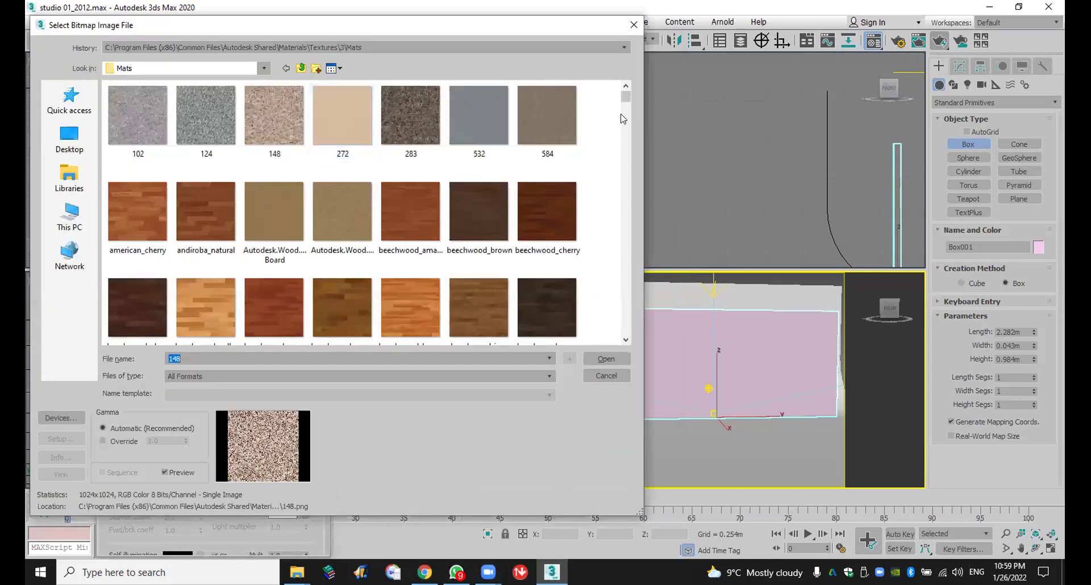
{"action": "left_click_drag", "start_coordinate": [626, 99], "coordinate": [635, 209]}
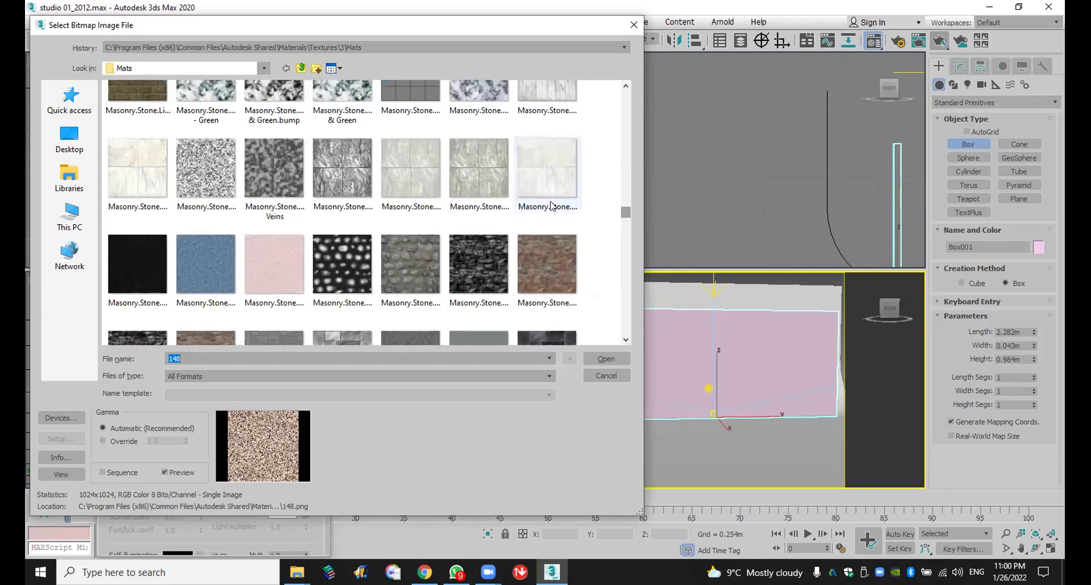
{"action": "scroll", "coordinate": [550, 201], "scroll_direction": "up", "scroll_amount": 1}
{"action": "double_click", "coordinate": [413, 104]}
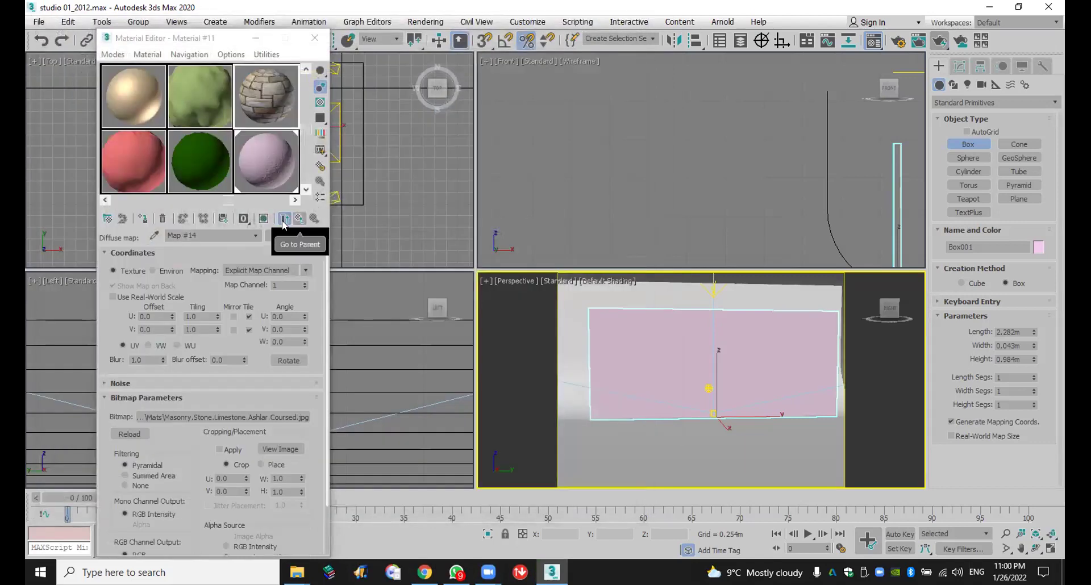
Step: Assign the limestone material to the box, show its map in the viewport and return to the parent material
{"action": "left_click", "coordinate": [144, 219]}
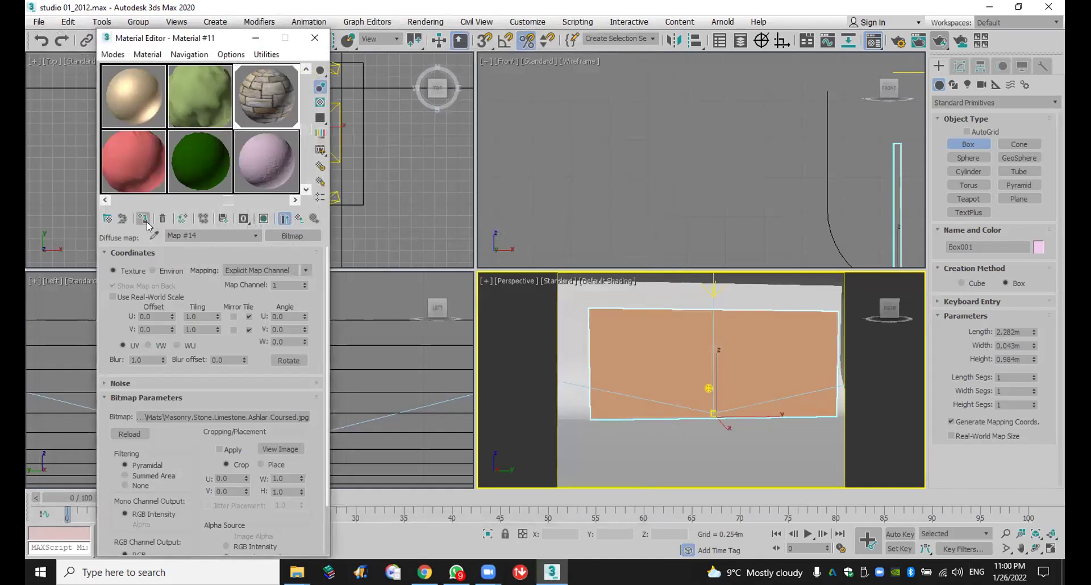
{"action": "left_click", "coordinate": [264, 219]}
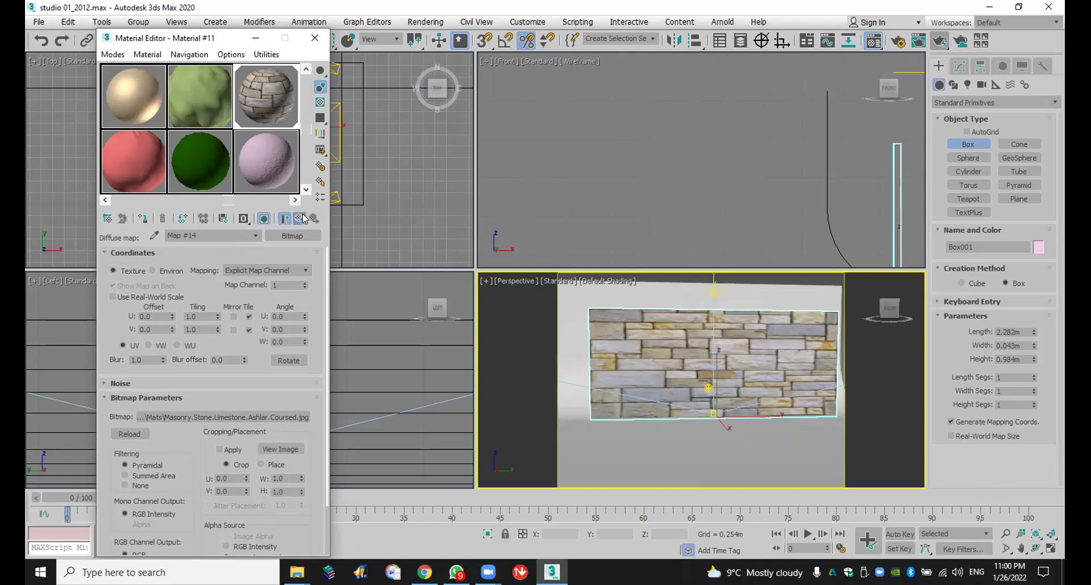
{"action": "left_click", "coordinate": [283, 219]}
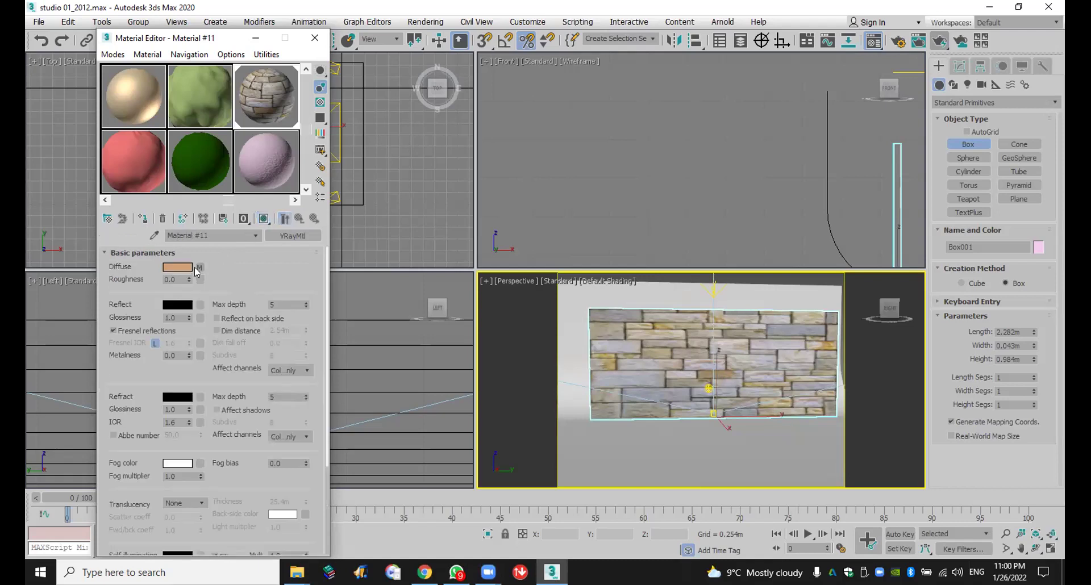
Step: Copy the limestone bitmap from the material's diffuse slot and paste it into its displacement slot
{"action": "right_click", "coordinate": [199, 266]}
{"action": "left_click", "coordinate": [214, 292]}
{"action": "scroll", "coordinate": [224, 428], "scroll_direction": "down", "scroll_amount": 5}
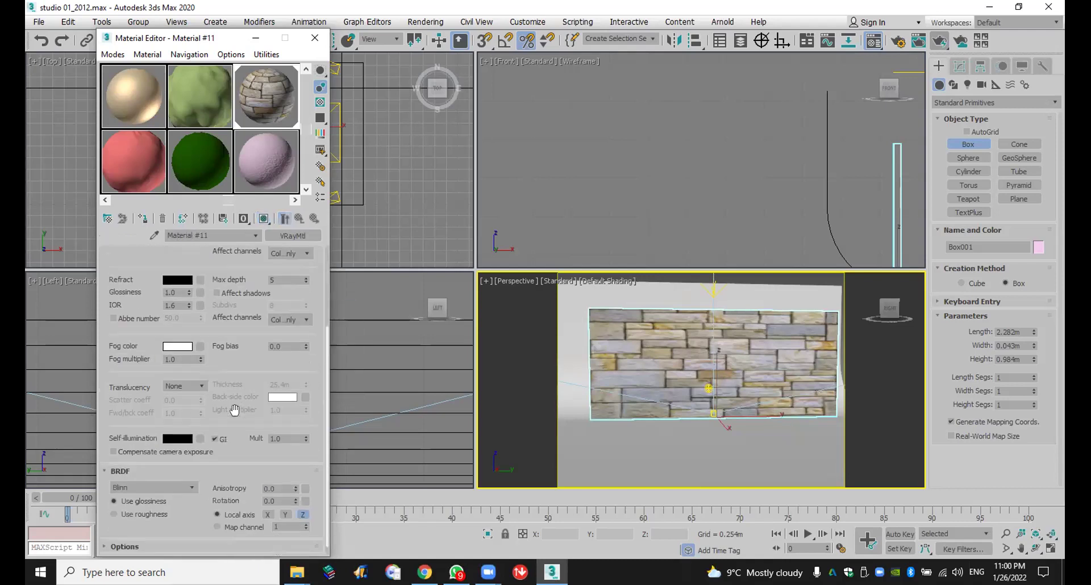
{"action": "left_click", "coordinate": [163, 548]}
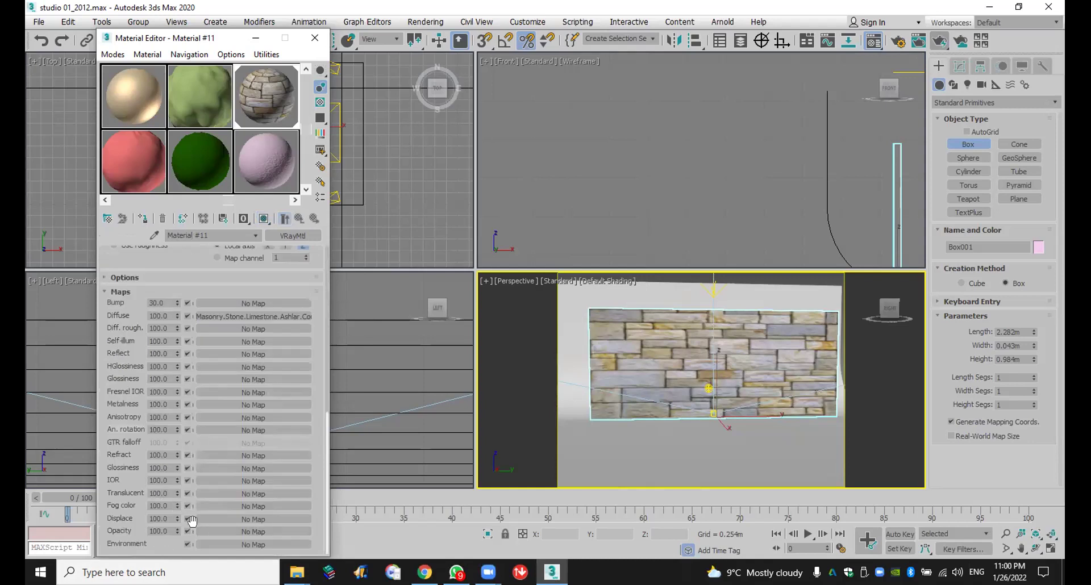
{"action": "right_click", "coordinate": [239, 519]}
{"action": "left_click", "coordinate": [272, 527]}
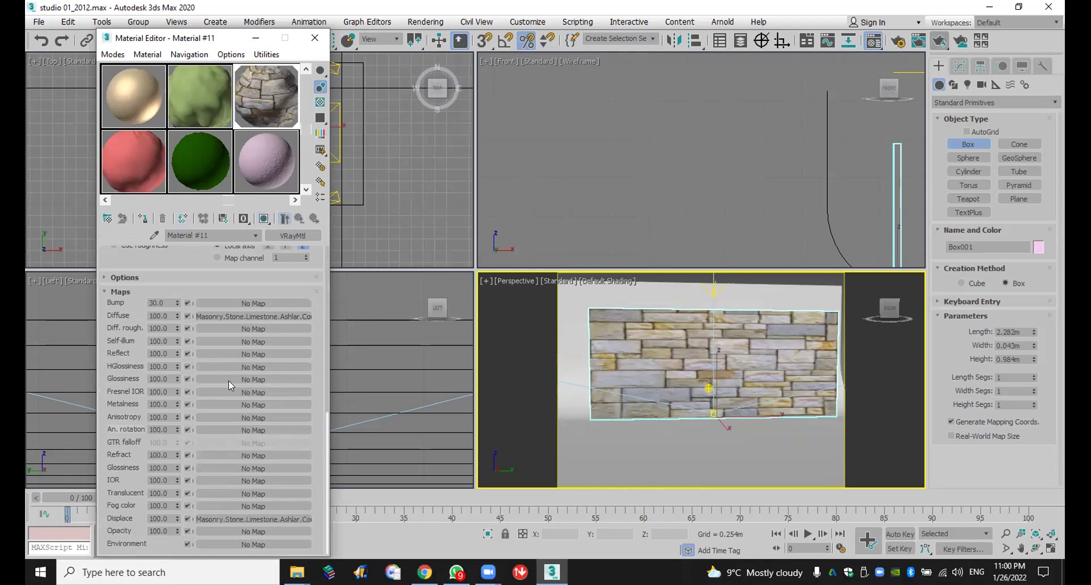
Step: Set the limestone material's displacement amount to 30
{"action": "left_click", "coordinate": [160, 519]}
{"action": "type", "text": "30"}
{"action": "key", "text": "Return"}
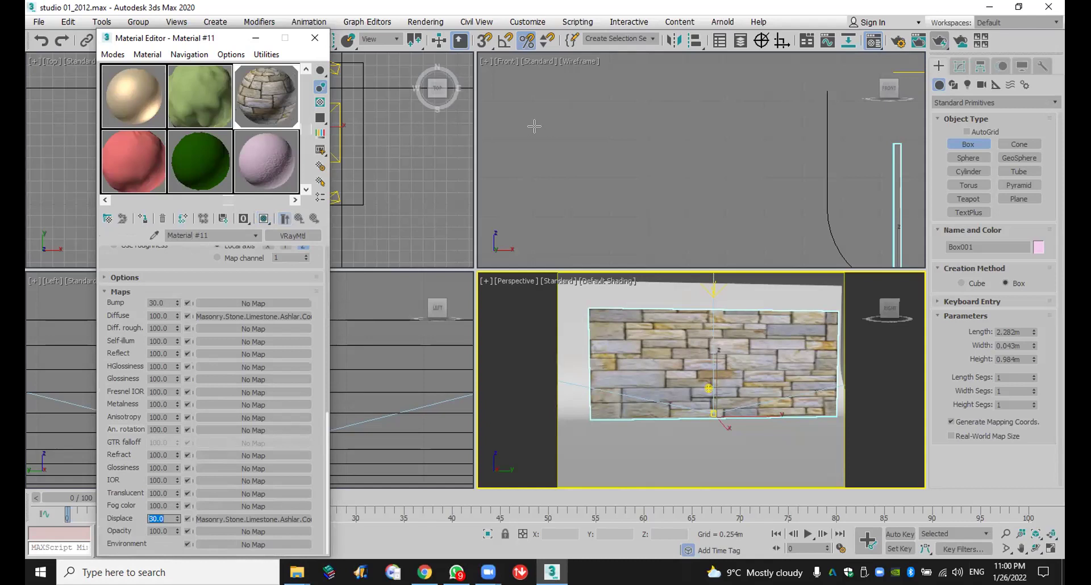
Step: Render the box with the limestone displacement, then restore, enlarge and reposition the frame buffer window to view it
{"action": "left_click", "coordinate": [939, 41]}
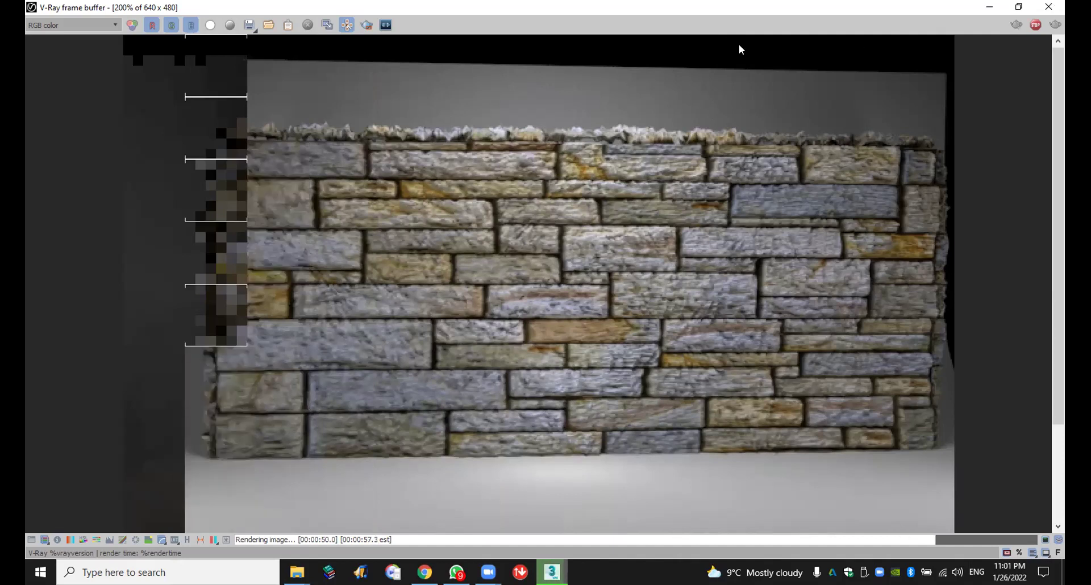
{"action": "double_click", "coordinate": [296, 11]}
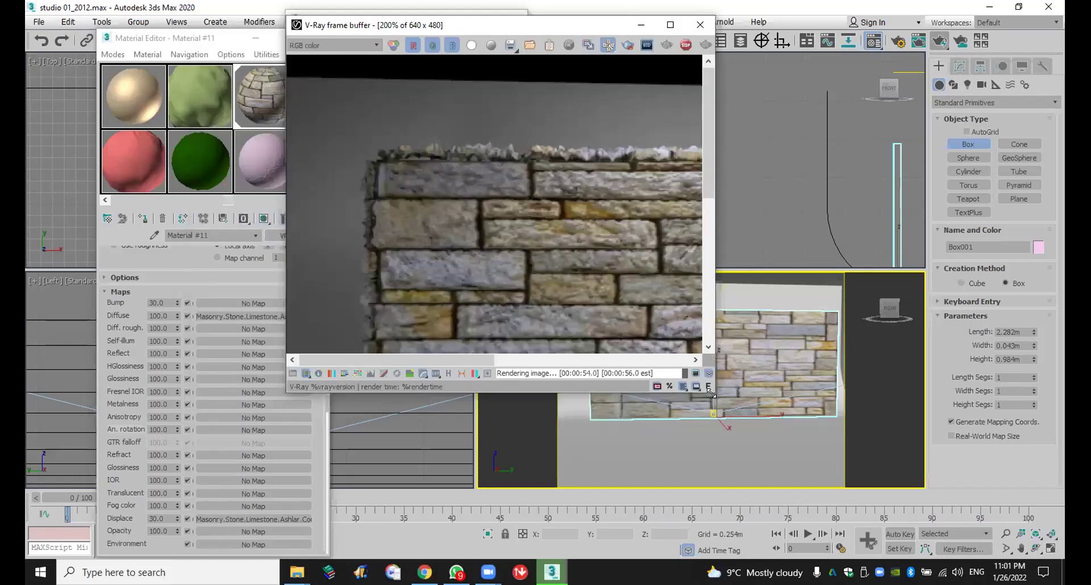
{"action": "left_click", "coordinate": [670, 25]}
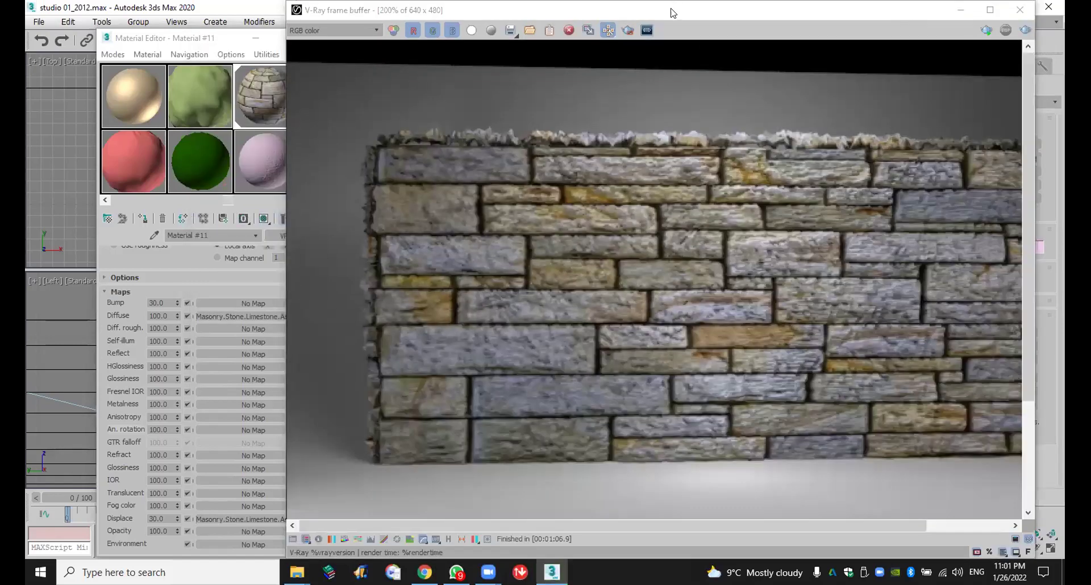
{"action": "left_click_drag", "start_coordinate": [672, 11], "coordinate": [509, 11]}
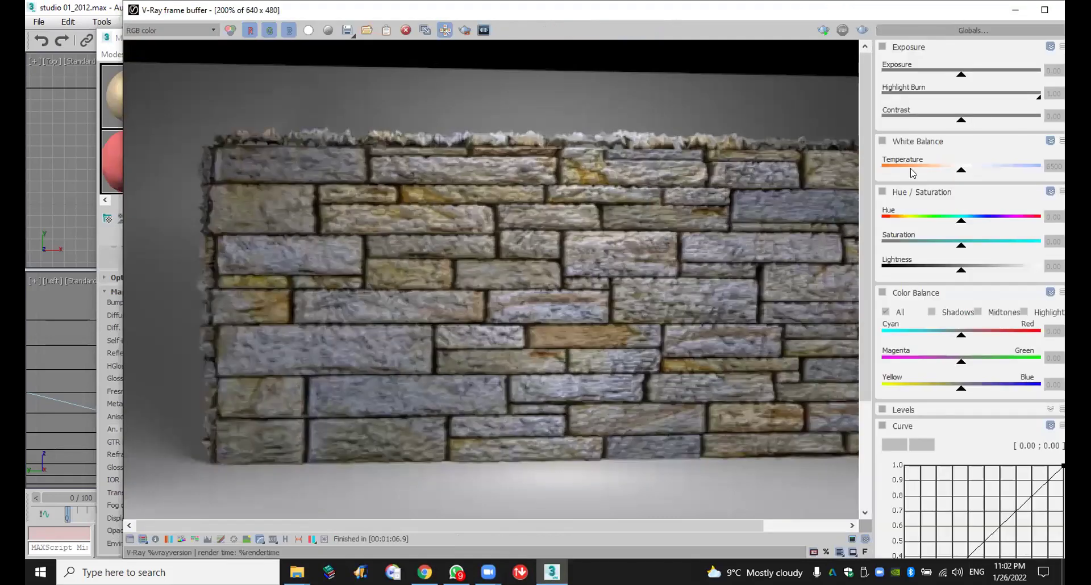
Step: Try a Hue / Saturation correction with hue 21.31 on the stone wall render and disable it again
{"action": "left_click", "coordinate": [898, 194]}
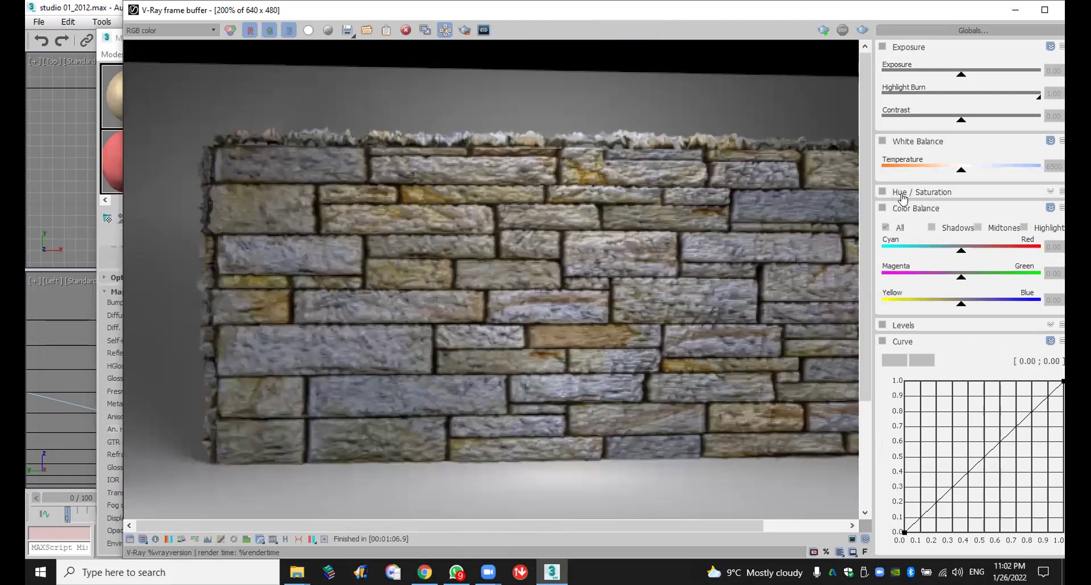
{"action": "left_click", "coordinate": [892, 195]}
{"action": "left_click", "coordinate": [947, 220]}
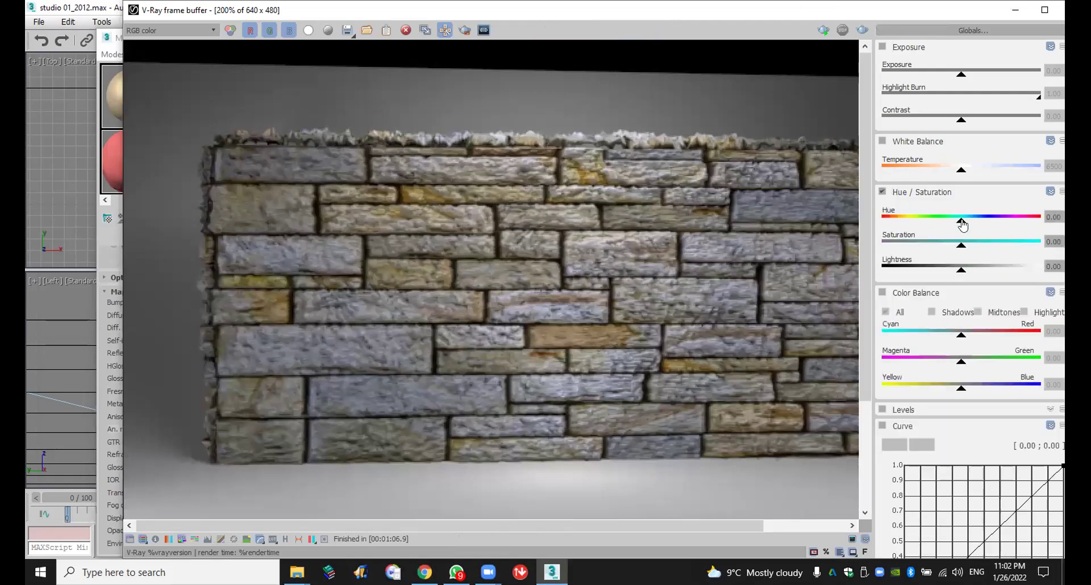
{"action": "mouse_move", "coordinate": [959, 223]}
{"action": "left_mouse_down"}
{"action": "mouse_move", "coordinate": [810, 219]}
{"action": "mouse_move", "coordinate": [1036, 236]}
{"action": "mouse_move", "coordinate": [948, 234]}
{"action": "left_mouse_up"}
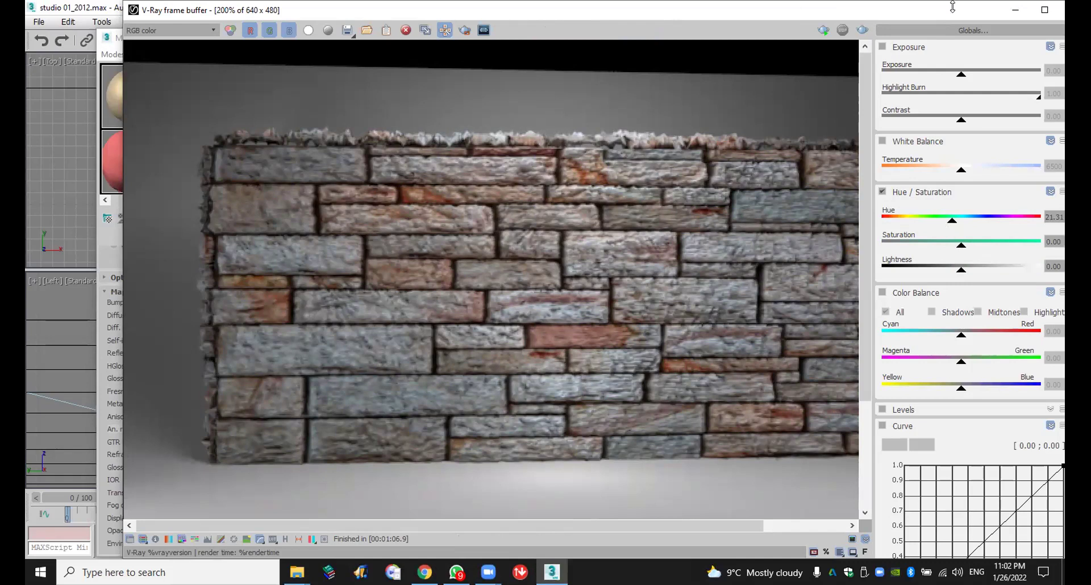
{"action": "left_click_drag", "start_coordinate": [794, 7], "coordinate": [731, 7]}
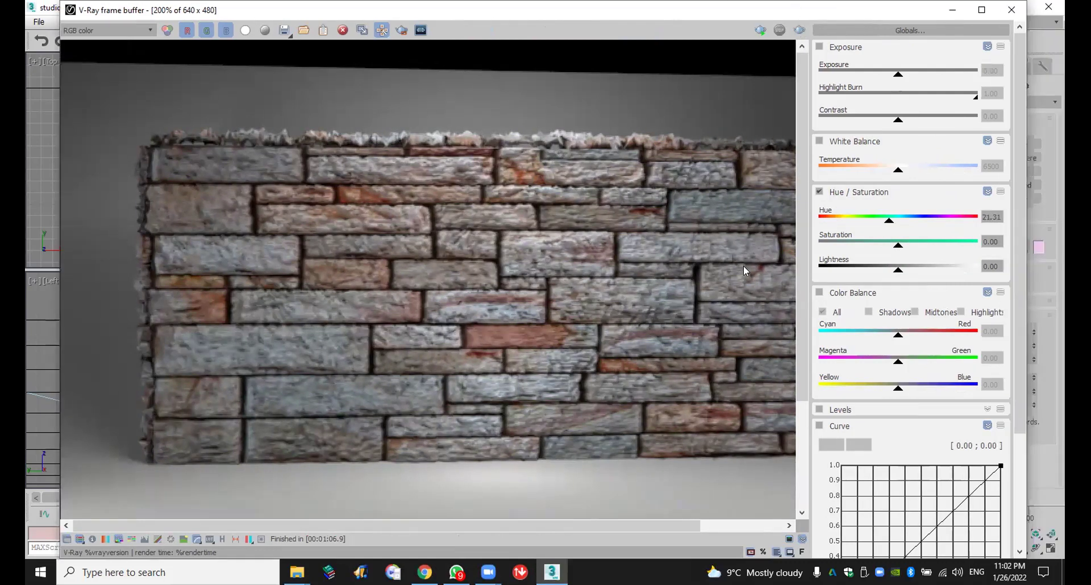
{"action": "left_click", "coordinate": [819, 192]}
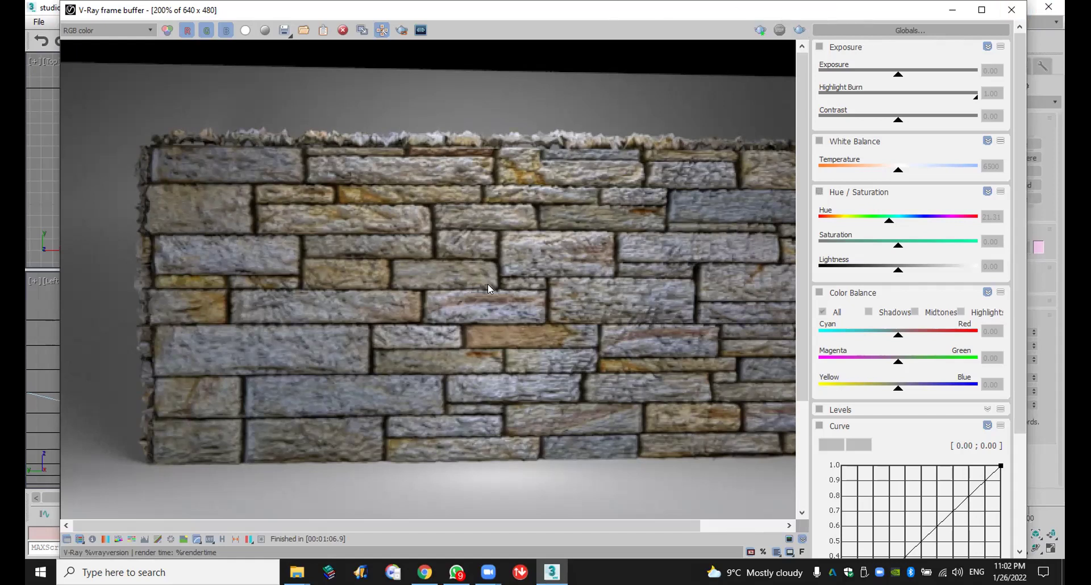
Step: View the whole stone wall render at 100% and close the frame buffer
{"action": "double_click", "coordinate": [213, 380]}
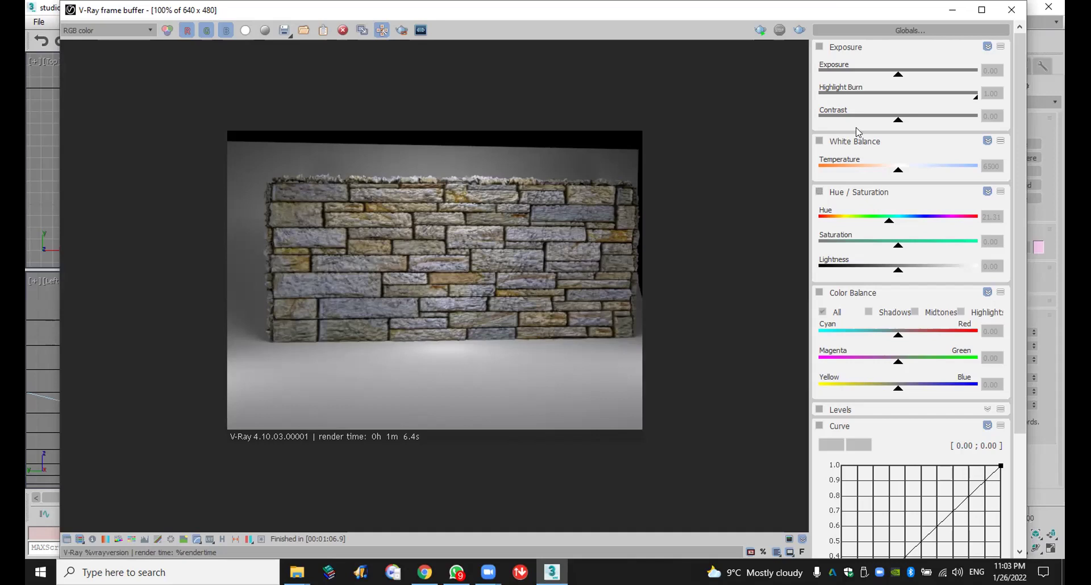
{"action": "left_click", "coordinate": [957, 10]}
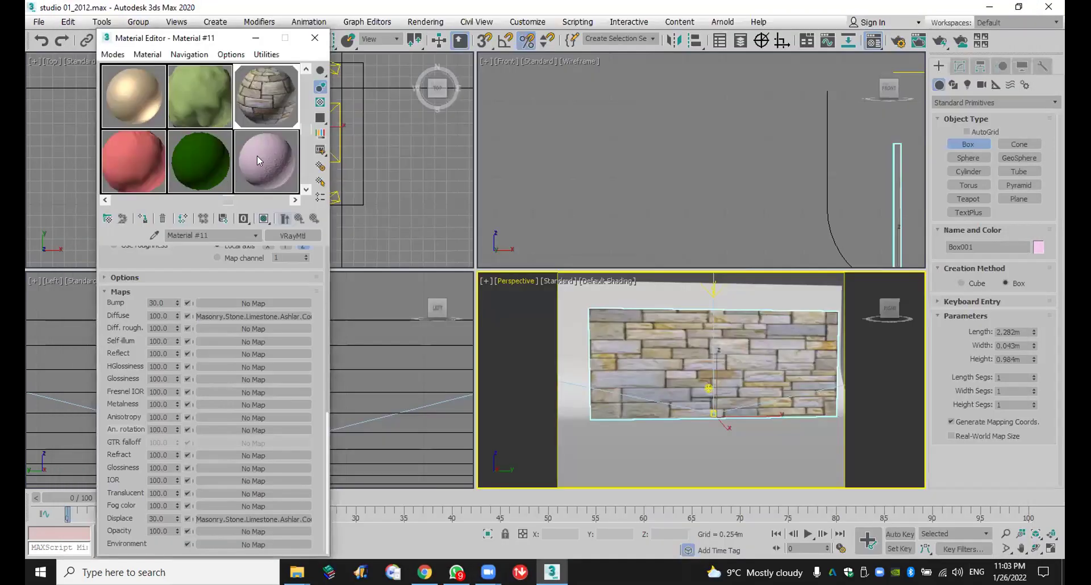
Step: Load the AS2_wood_10_bump image from the Lecture 2 Textures folder as Material #12's diffuse bitmap, assign it to the box and show it in the viewport
{"action": "left_click", "coordinate": [268, 197]}
{"action": "left_click", "coordinate": [258, 138]}
{"action": "scroll", "coordinate": [232, 306], "scroll_direction": "up", "scroll_amount": 10}
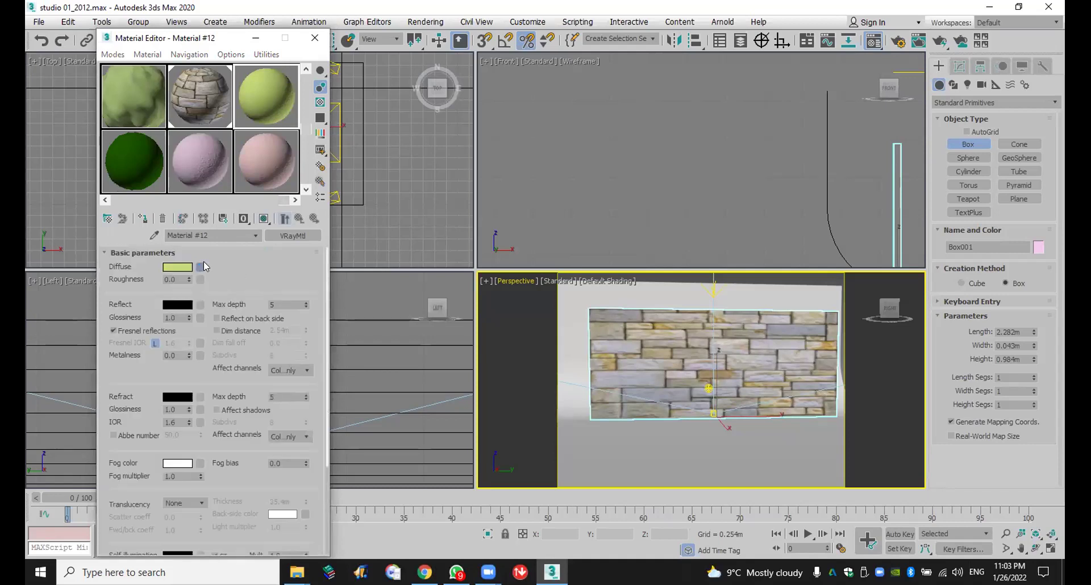
{"action": "left_click", "coordinate": [200, 267]}
{"action": "double_click", "coordinate": [424, 129]}
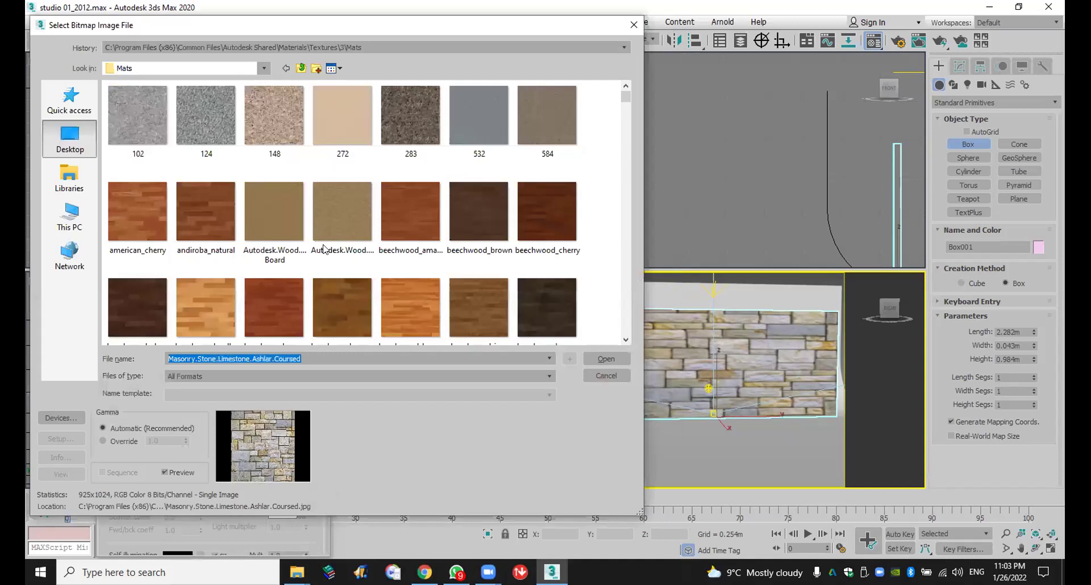
{"action": "left_click", "coordinate": [69, 139]}
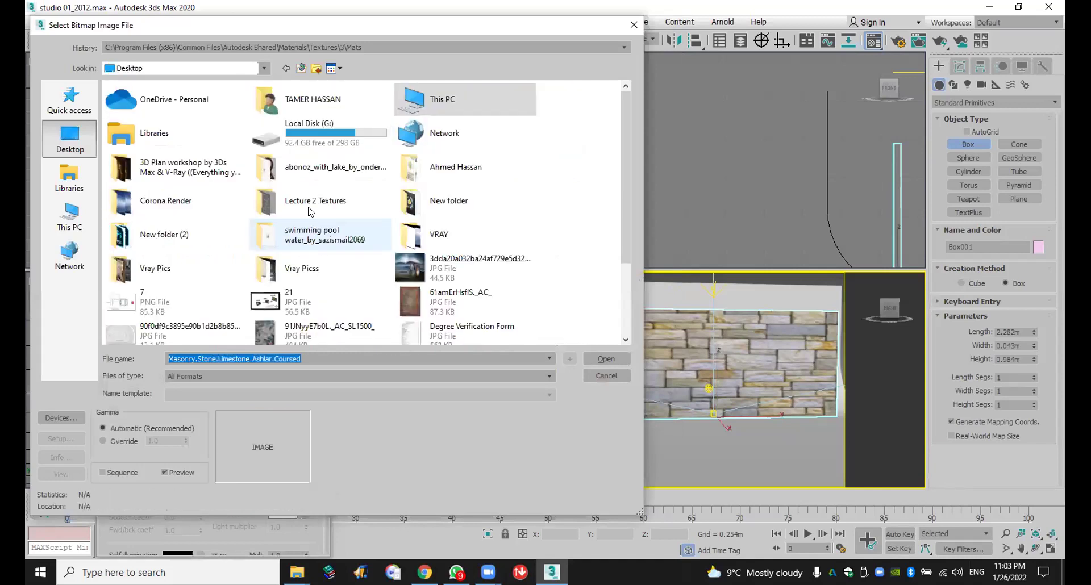
{"action": "double_click", "coordinate": [292, 203]}
{"action": "left_click", "coordinate": [201, 119]}
{"action": "double_click", "coordinate": [201, 119]}
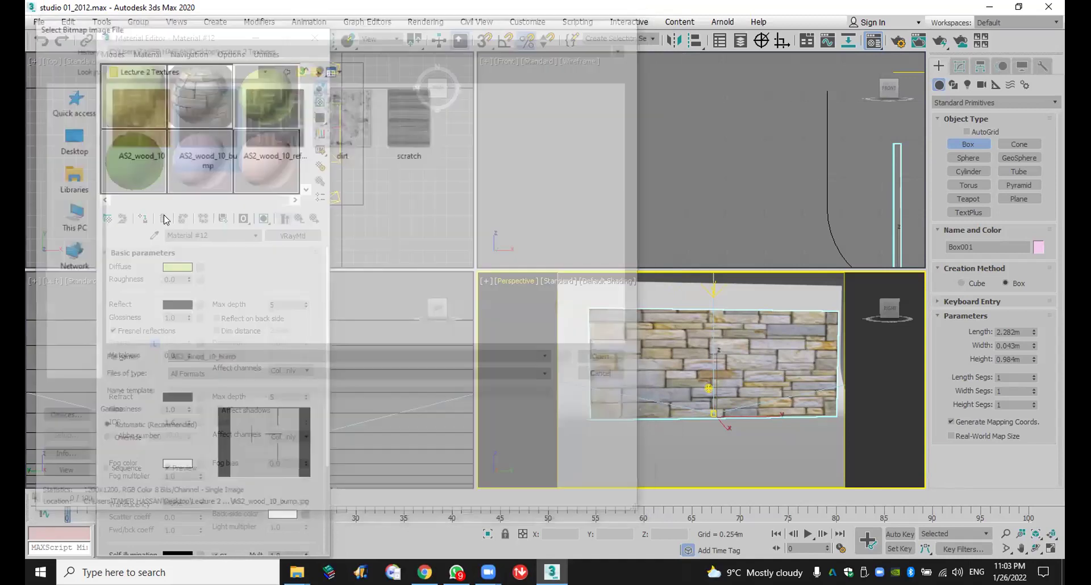
{"action": "left_click", "coordinate": [143, 218]}
{"action": "left_click", "coordinate": [264, 219]}
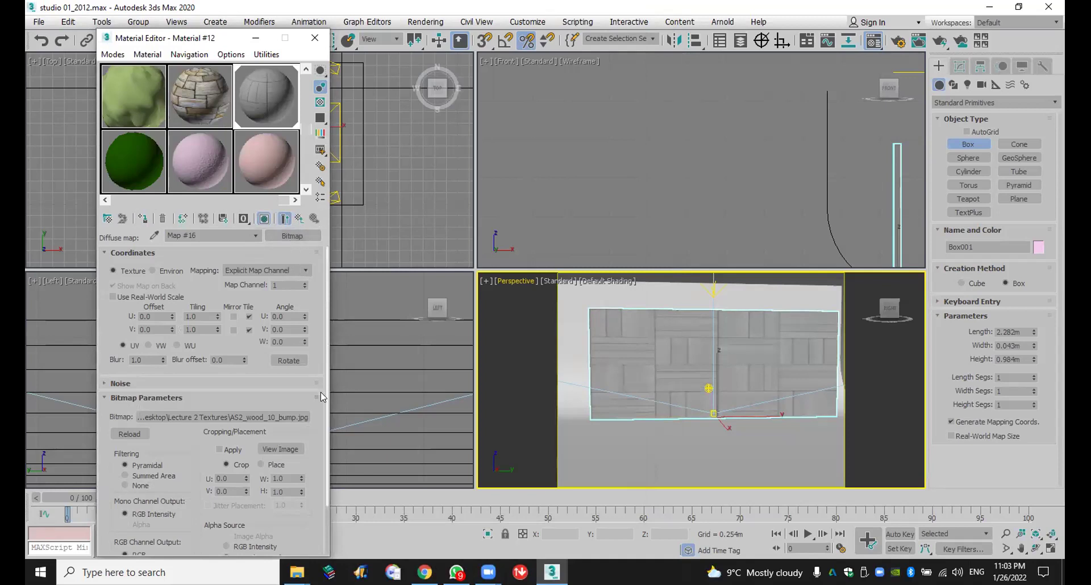
Step: Replace the diffuse bitmap's image with beechwood_galliano from the Autodesk Shared Mats texture folder
{"action": "left_click", "coordinate": [296, 411]}
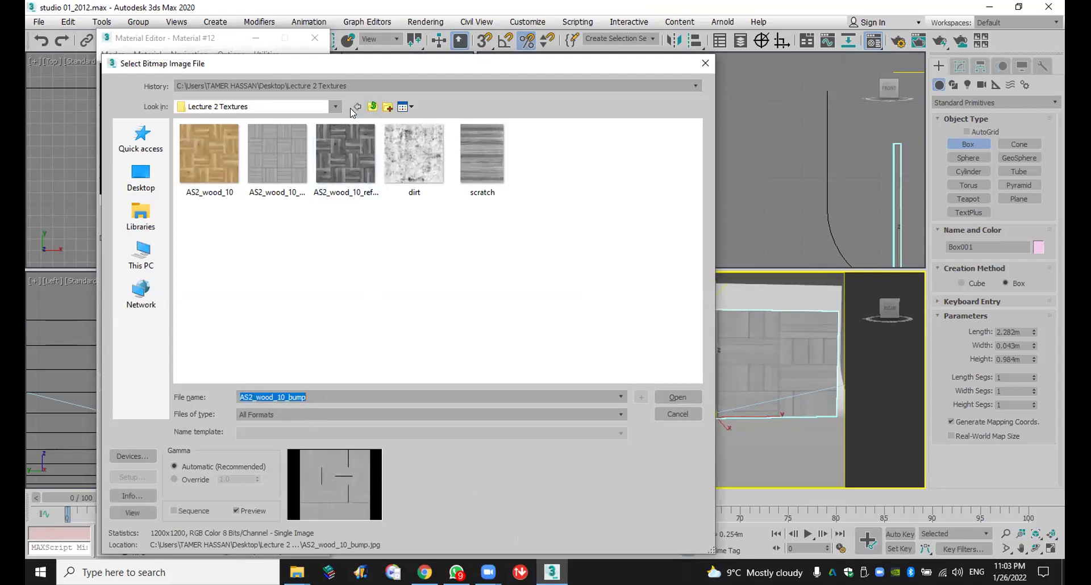
{"action": "left_click", "coordinate": [374, 107]}
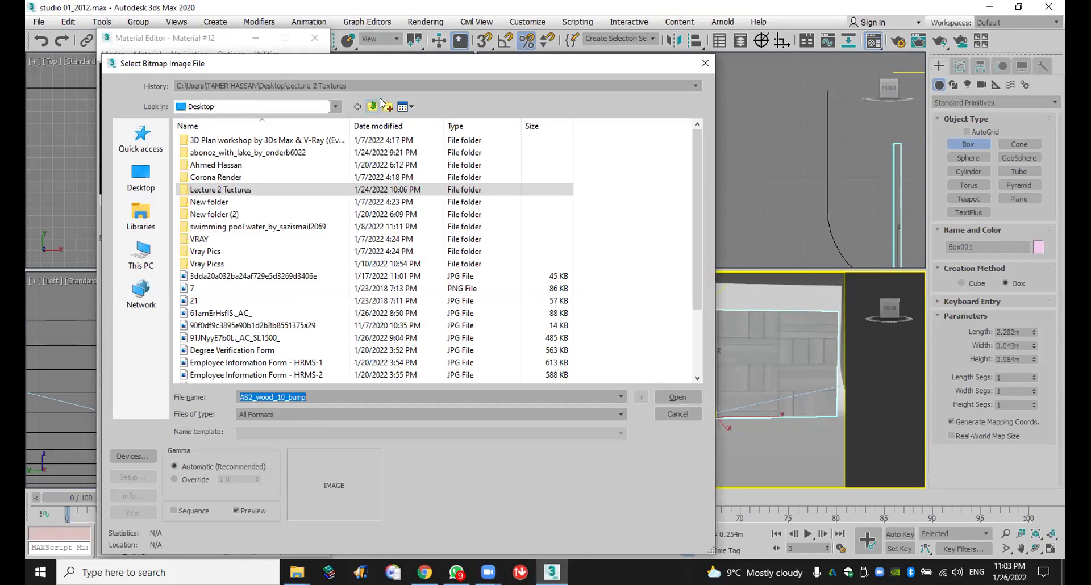
{"action": "left_click", "coordinate": [390, 85]}
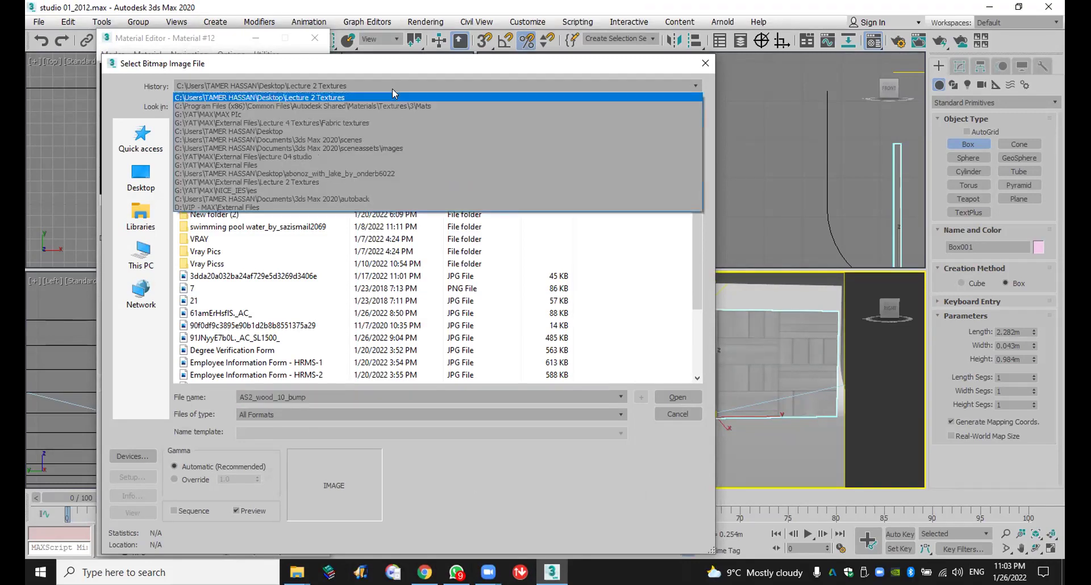
{"action": "left_click", "coordinate": [391, 106]}
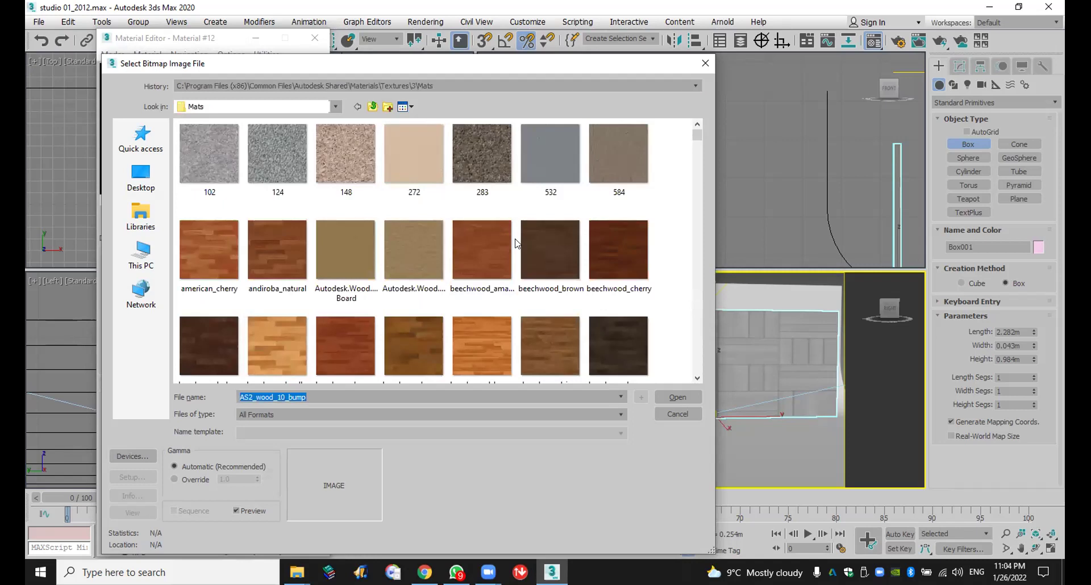
{"action": "left_click", "coordinate": [294, 342]}
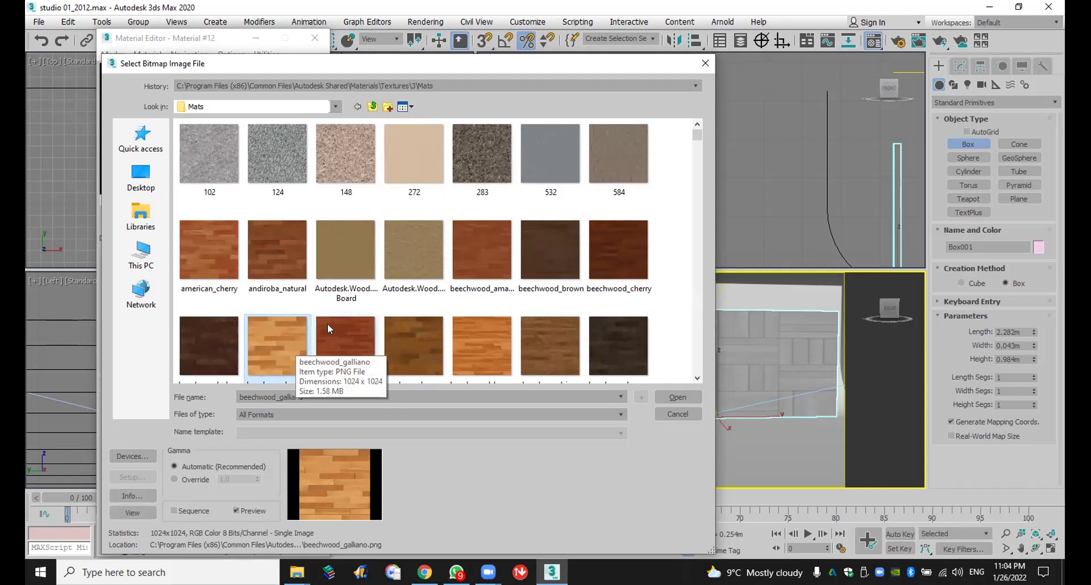
{"action": "left_click", "coordinate": [675, 397]}
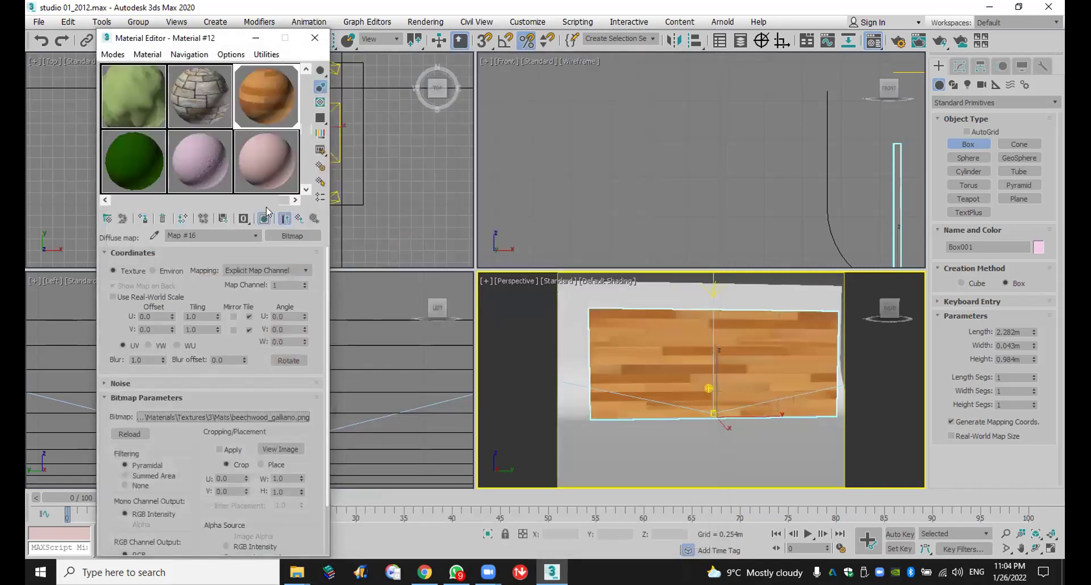
{"action": "left_click", "coordinate": [313, 220]}
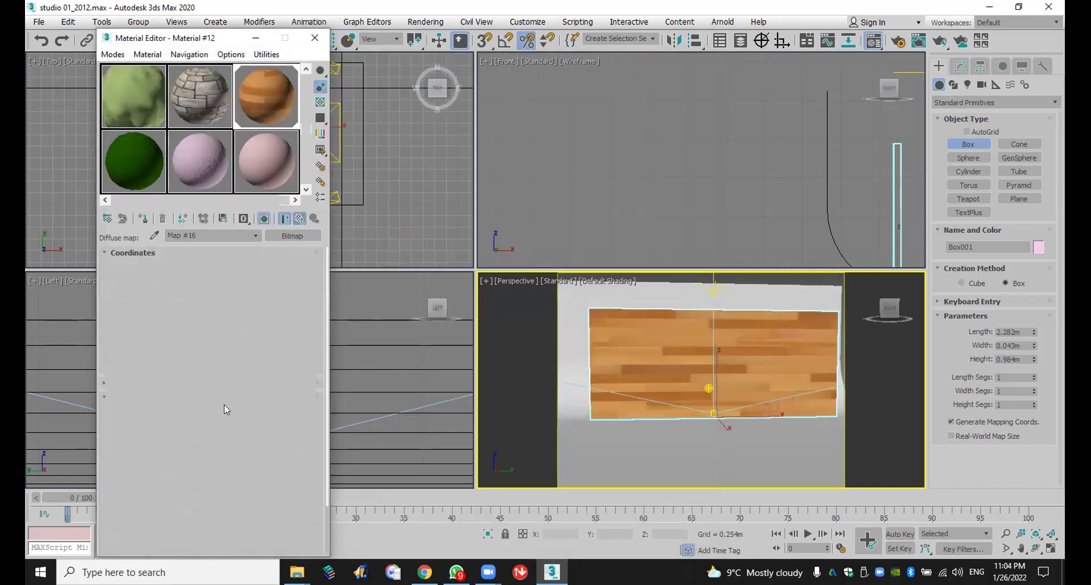
{"action": "scroll", "coordinate": [228, 492], "scroll_direction": "down", "scroll_amount": 3}
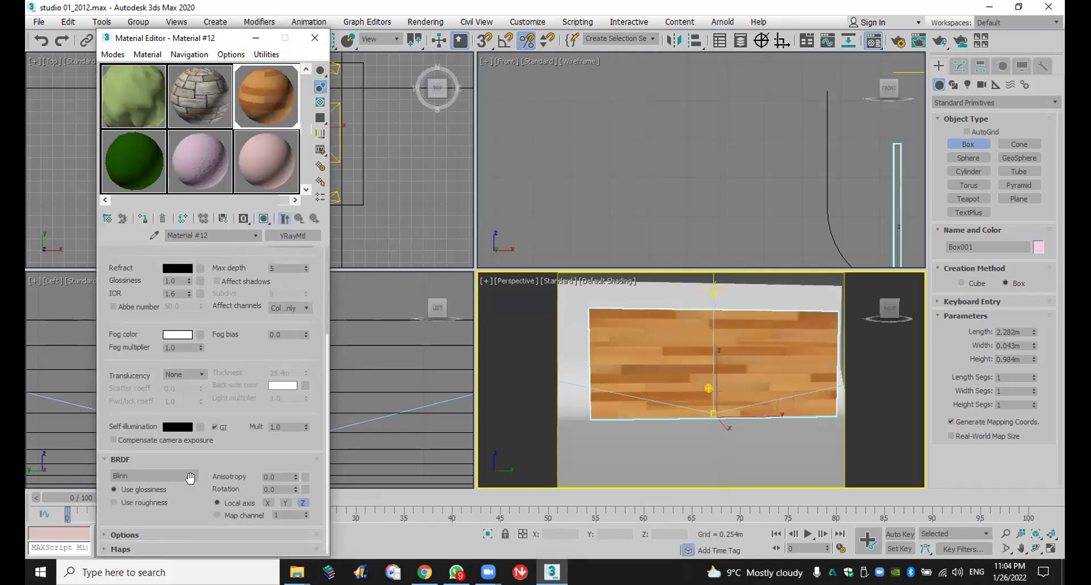
{"action": "left_click", "coordinate": [183, 532]}
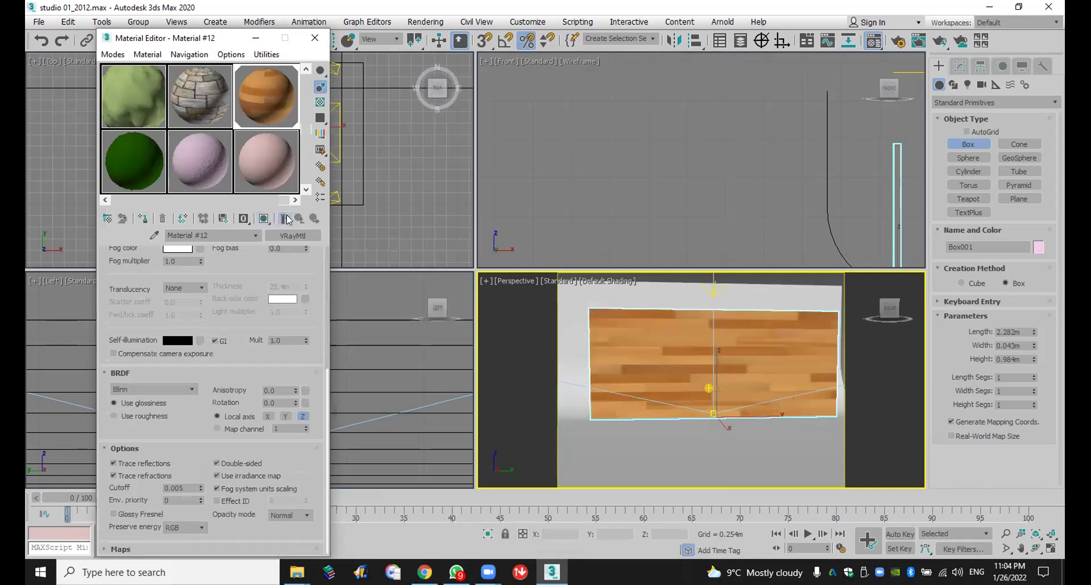
{"action": "left_click_drag", "start_coordinate": [260, 280], "coordinate": [260, 287]}
{"action": "scroll", "coordinate": [260, 287], "scroll_direction": "up", "scroll_amount": 5}
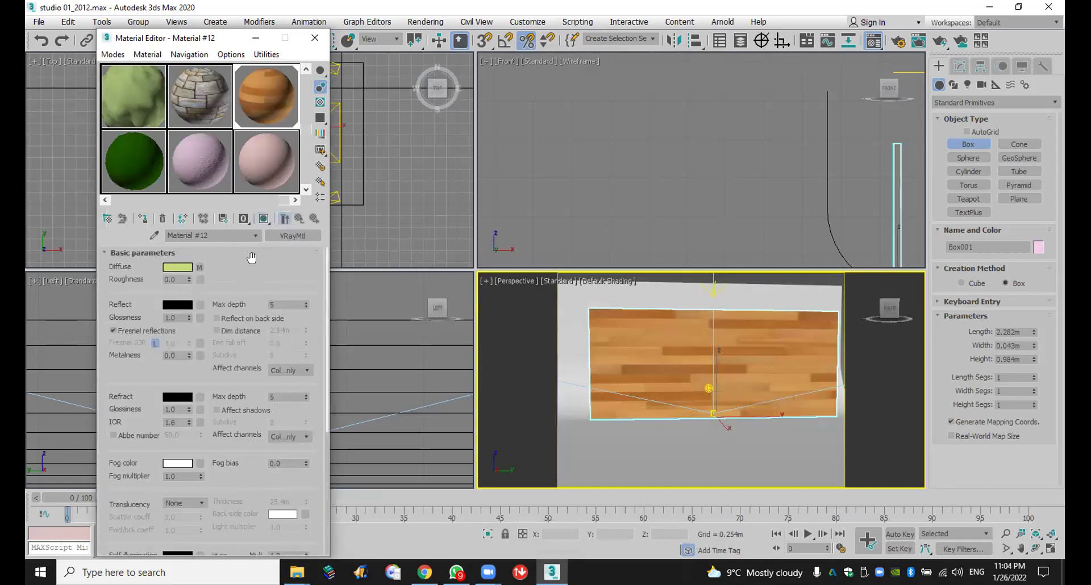
{"action": "left_click", "coordinate": [200, 267]}
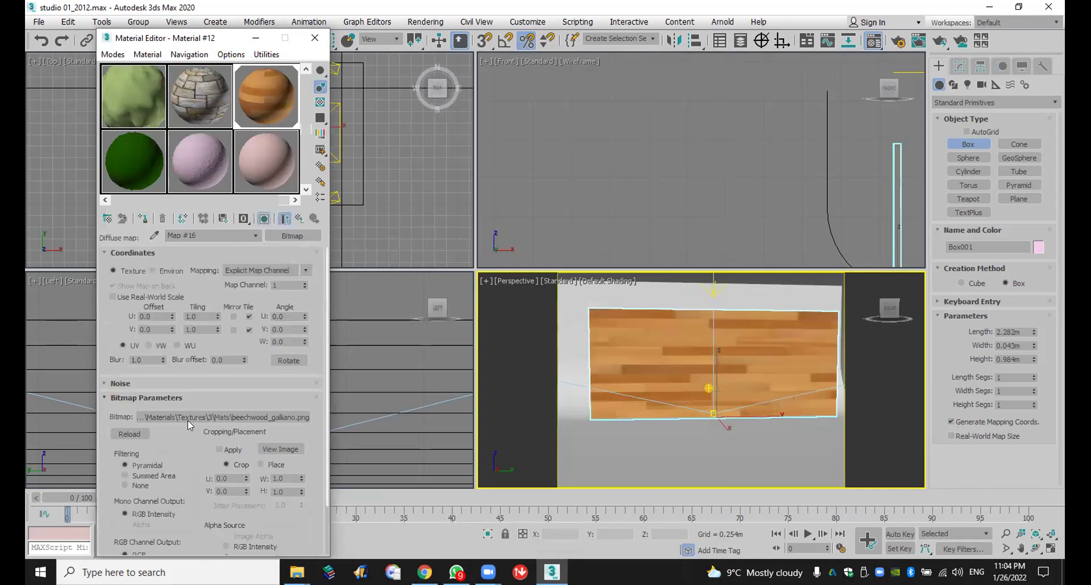
Step: Enable the color map in the beechwood bitmap's output settings and set it to RGB mode
{"action": "scroll", "coordinate": [187, 421], "scroll_direction": "down", "scroll_amount": 2}
{"action": "left_click", "coordinate": [174, 547]}
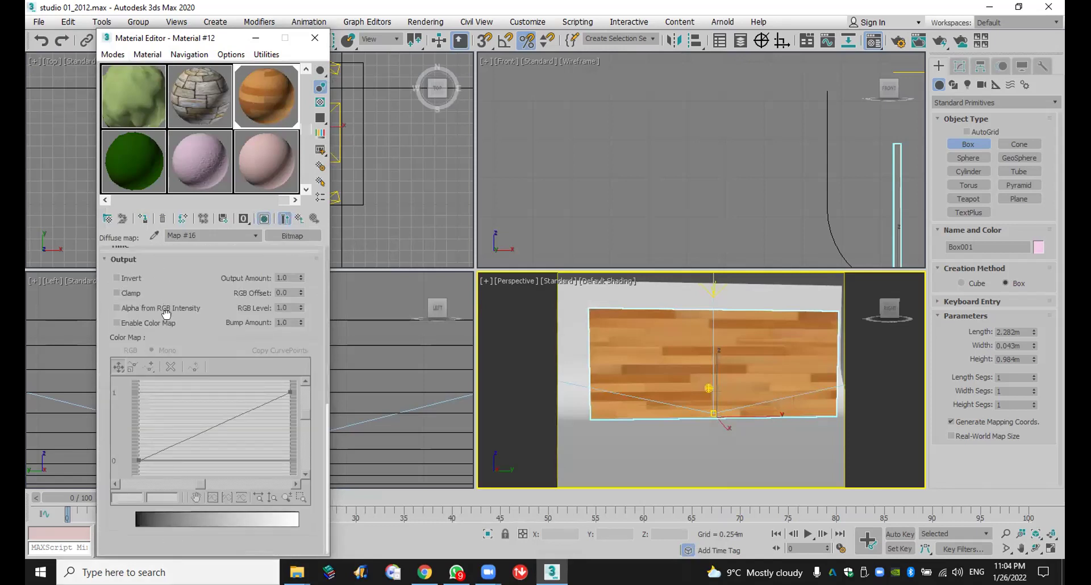
{"action": "scroll", "coordinate": [136, 318], "scroll_direction": "up", "scroll_amount": 1}
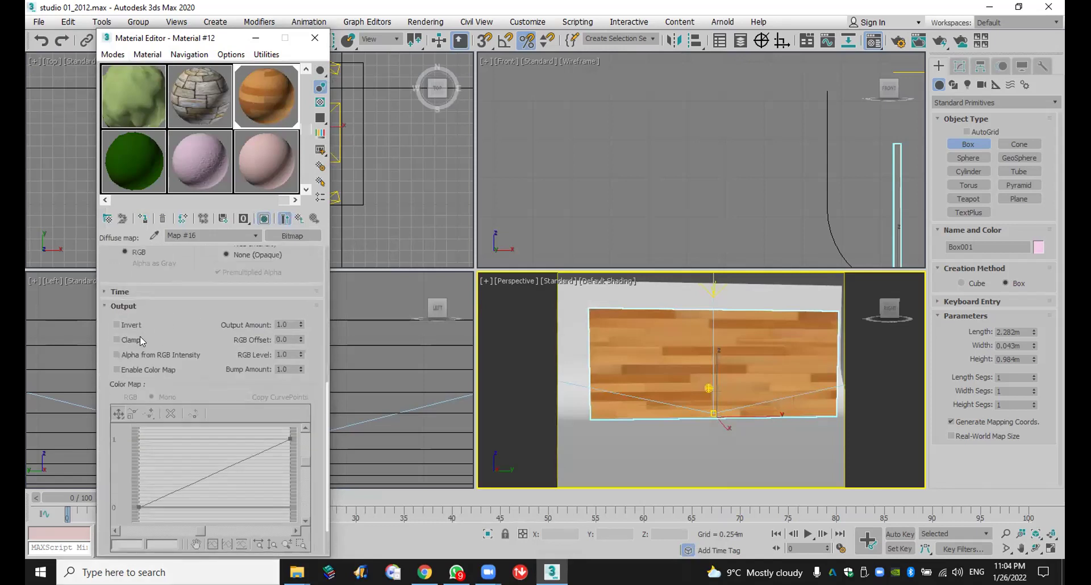
{"action": "left_click", "coordinate": [133, 368]}
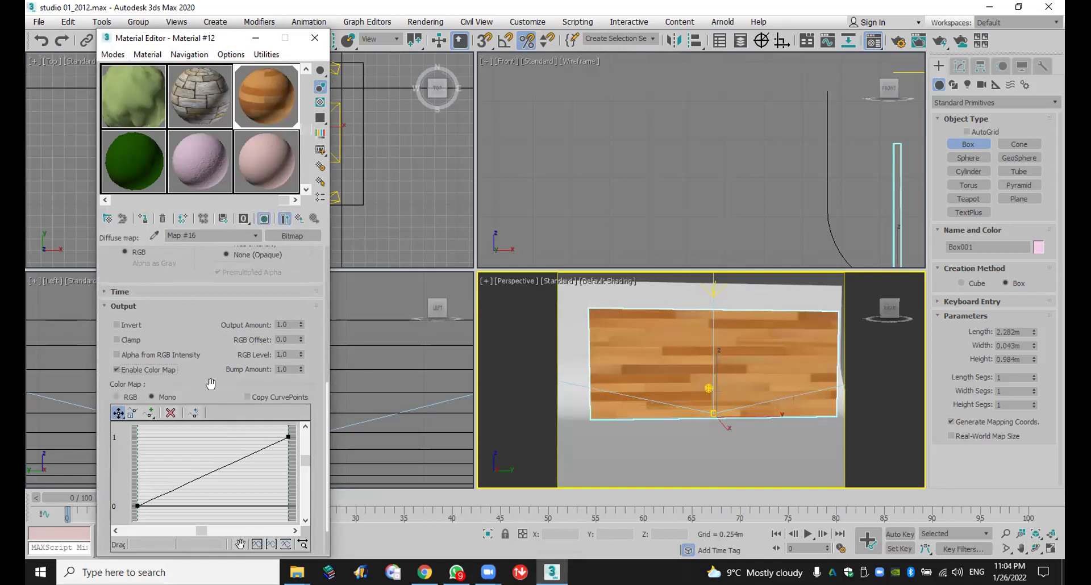
{"action": "left_click", "coordinate": [116, 397]}
Step: Reshape the bitmap's color curve, placing its start point at about -0.113 and its end point at about 1.028
{"action": "left_click_drag", "start_coordinate": [287, 434], "coordinate": [288, 465]}
{"action": "left_click", "coordinate": [144, 510]}
{"action": "mouse_move", "coordinate": [133, 490]}
{"action": "left_mouse_down"}
{"action": "mouse_move", "coordinate": [136, 466]}
{"action": "mouse_move", "coordinate": [135, 479]}
{"action": "left_mouse_up"}
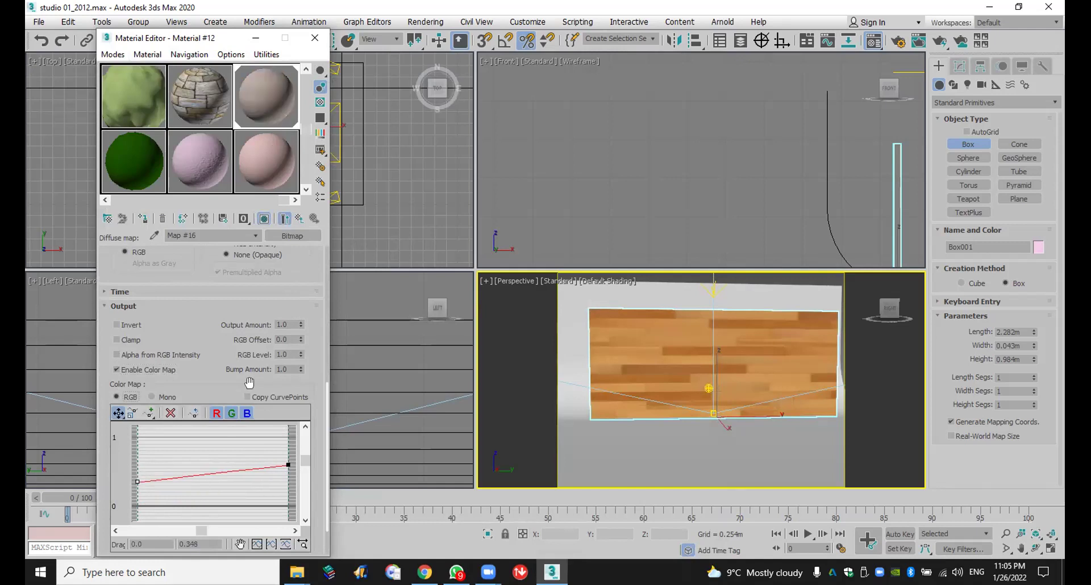
{"action": "left_click_drag", "start_coordinate": [136, 482], "coordinate": [123, 511]}
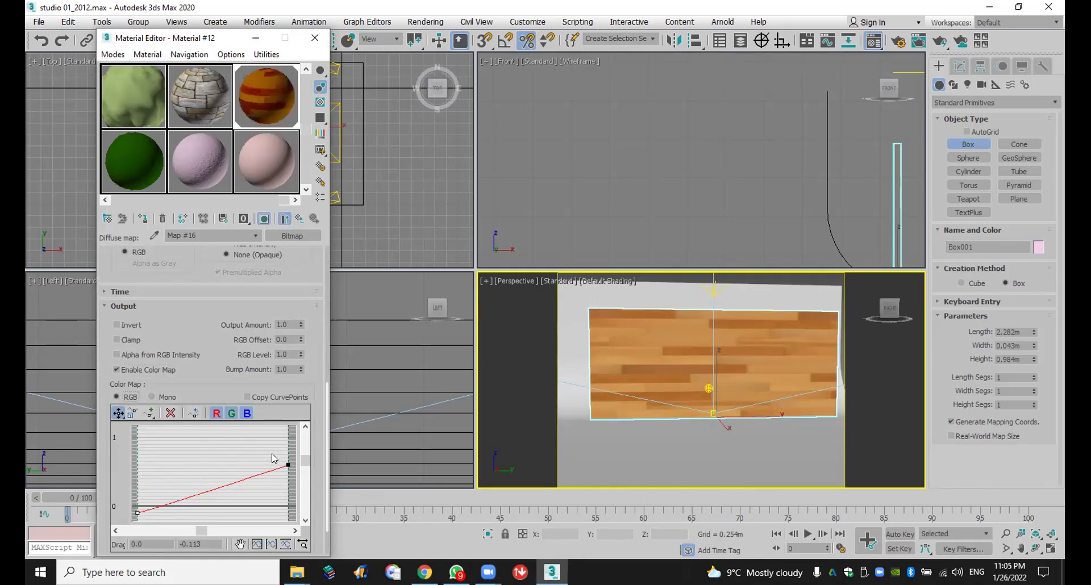
{"action": "left_click_drag", "start_coordinate": [288, 465], "coordinate": [290, 431]}
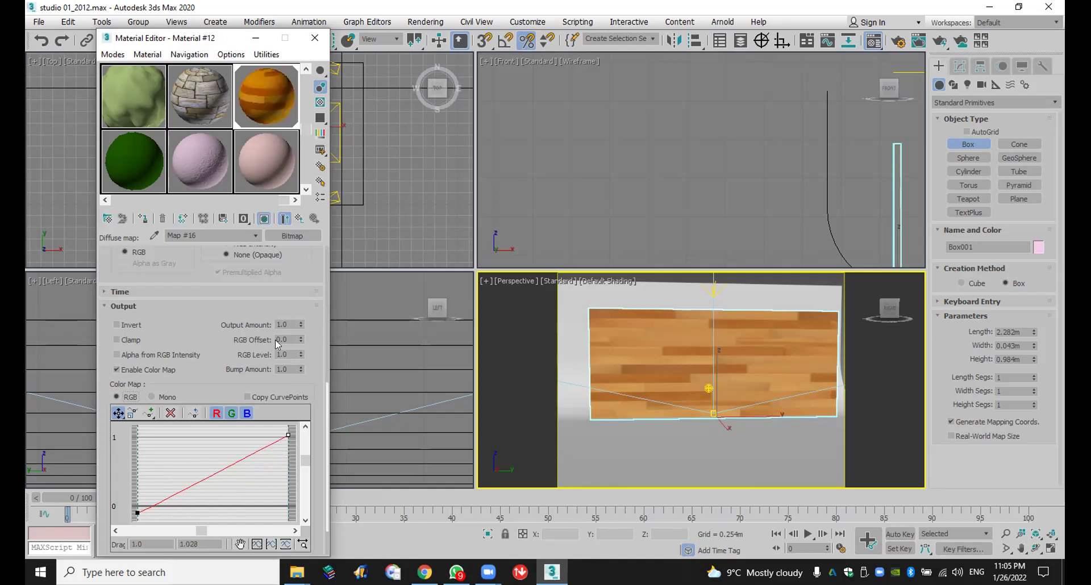
Step: Set the beechwood bitmap's output amount to 1.47 and its RGB level to 0.8
{"action": "mouse_move", "coordinate": [303, 326]}
{"action": "left_mouse_down"}
{"action": "mouse_move", "coordinate": [292, 361]}
{"action": "mouse_move", "coordinate": [291, 272]}
{"action": "mouse_move", "coordinate": [291, 310]}
{"action": "left_mouse_up"}
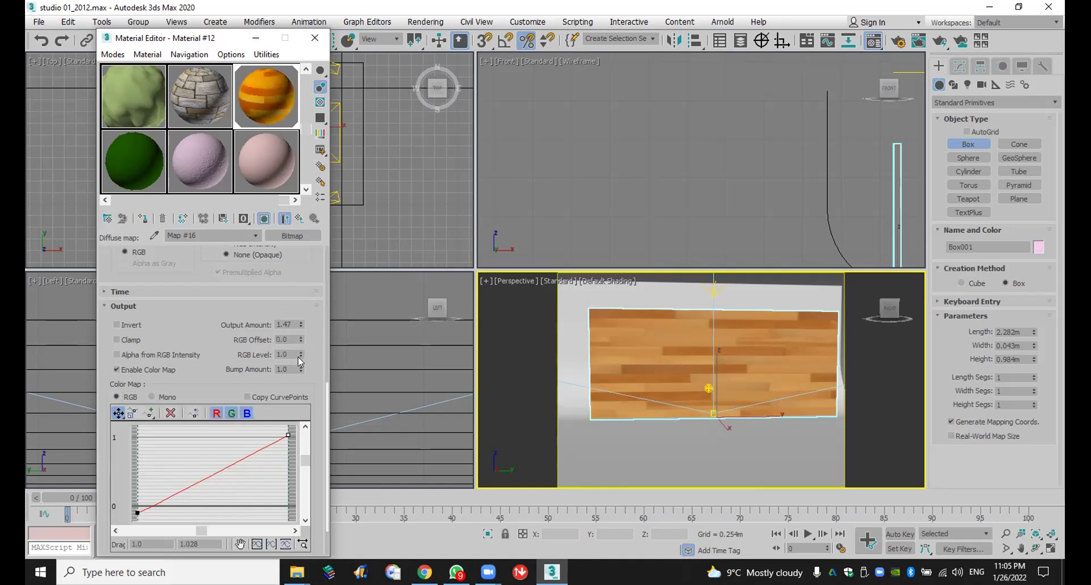
{"action": "mouse_move", "coordinate": [298, 357]}
{"action": "left_mouse_down"}
{"action": "mouse_move", "coordinate": [305, 330]}
{"action": "mouse_move", "coordinate": [302, 370]}
{"action": "left_mouse_up"}
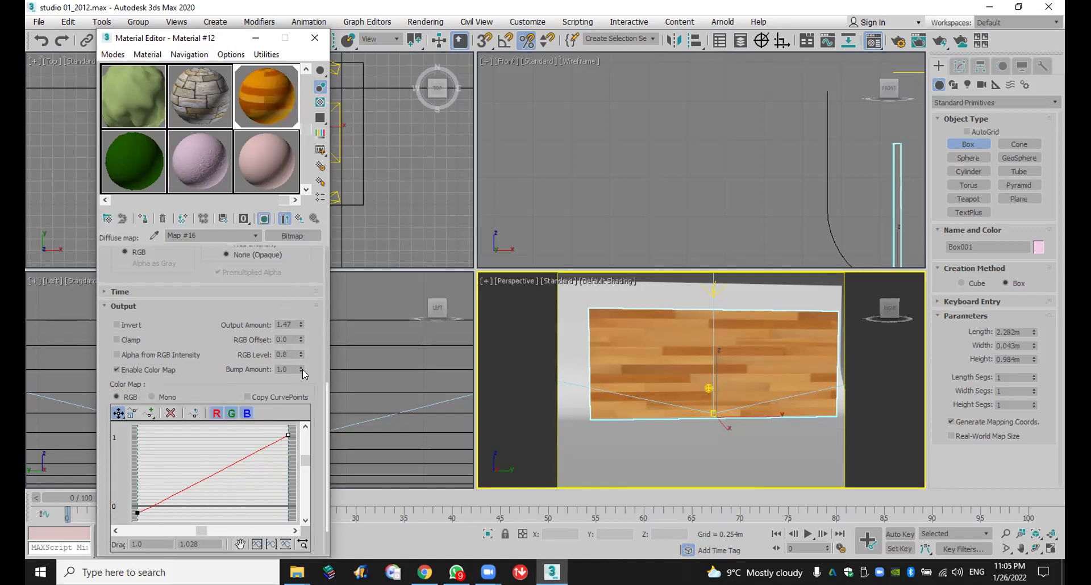
Step: Try the Invert and Alpha from RGB Intensity options on the beechwood bitmap and turn each off again
{"action": "left_click", "coordinate": [136, 325]}
{"action": "left_click", "coordinate": [136, 325]}
{"action": "left_click", "coordinate": [139, 351]}
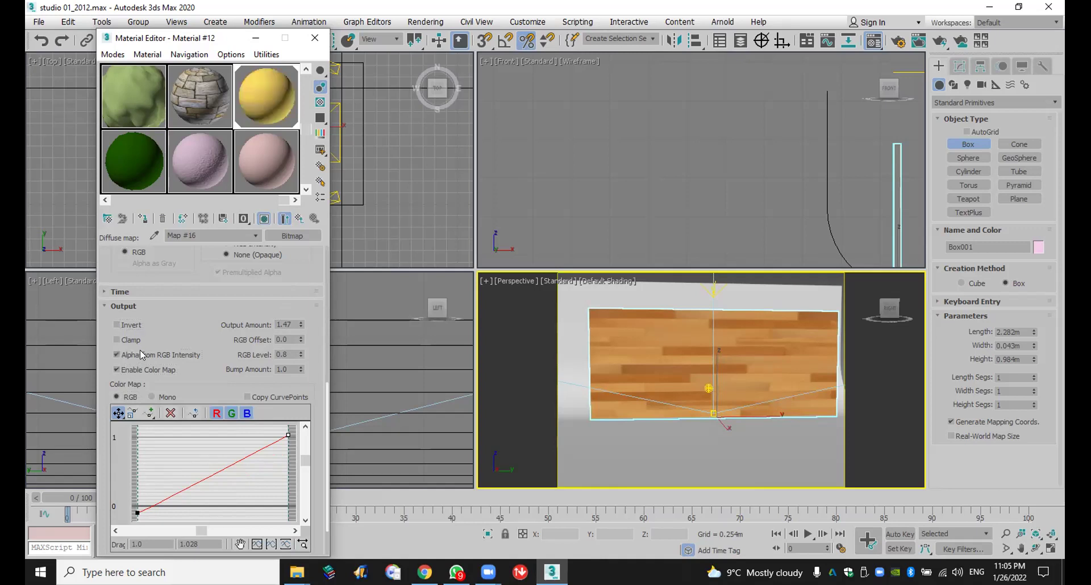
{"action": "left_click", "coordinate": [142, 350]}
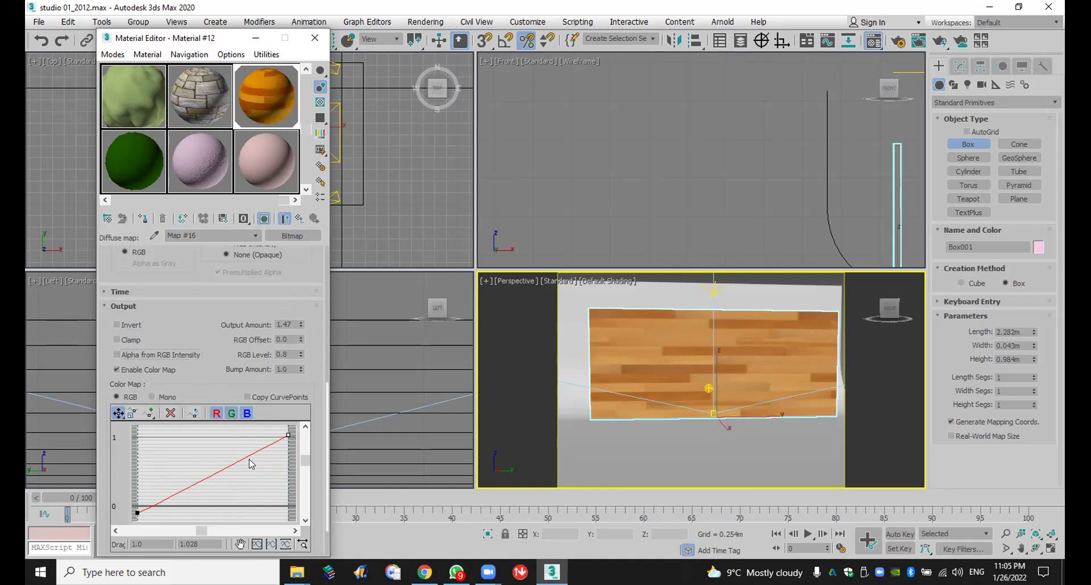
{"action": "left_click", "coordinate": [315, 38]}
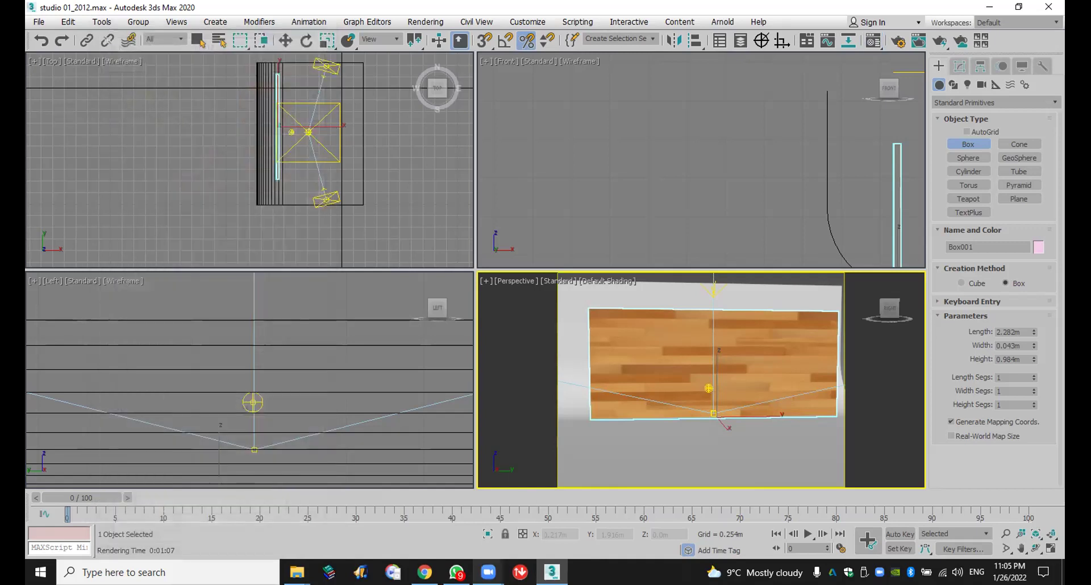
{"action": "mouse_move", "coordinate": [489, 573]}
{"action": "key", "text": "alt+Tab"}
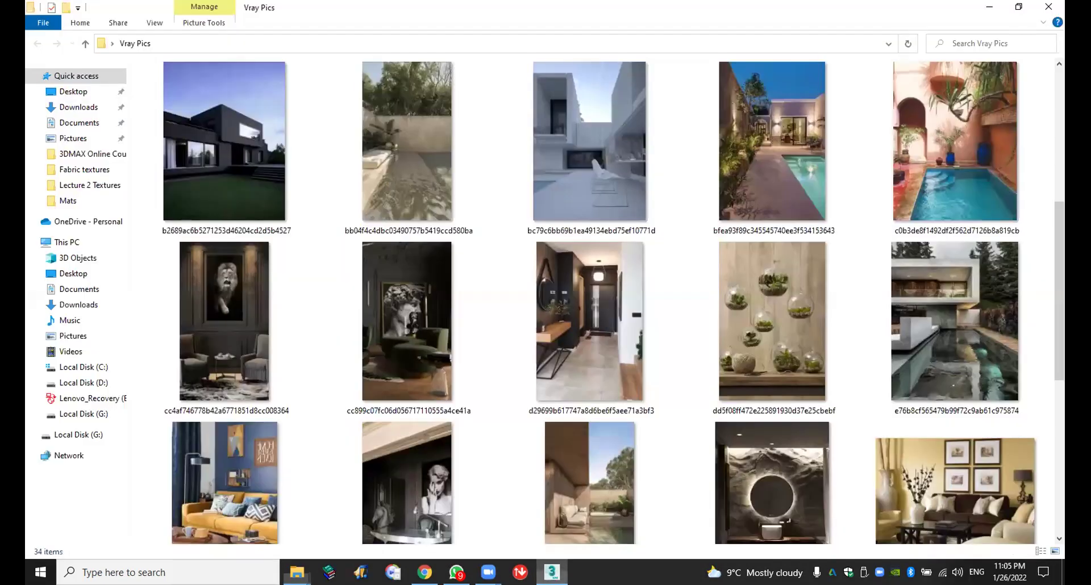
{"action": "key", "text": "alt+Tab"}
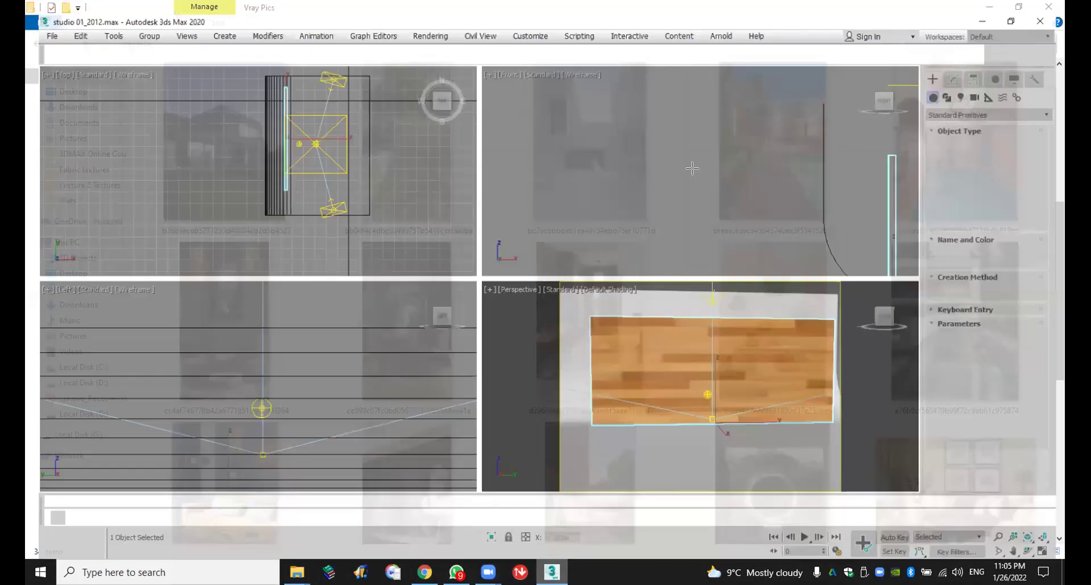
{"action": "left_click", "coordinate": [870, 41]}
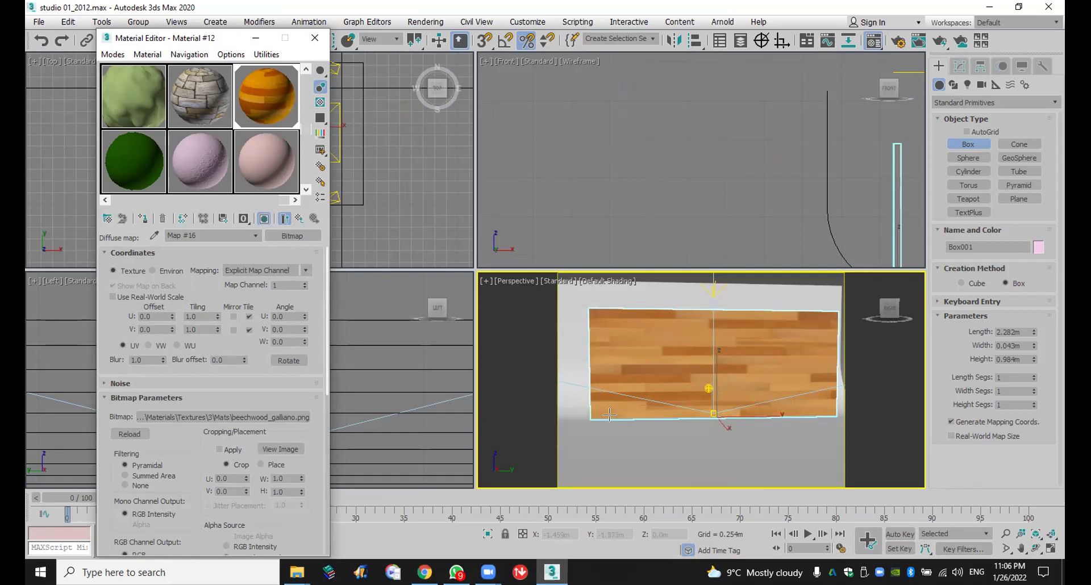
Step: Return to the wood material's parameters and assign a Bitmap map to its Bump slot
{"action": "left_click", "coordinate": [294, 220]}
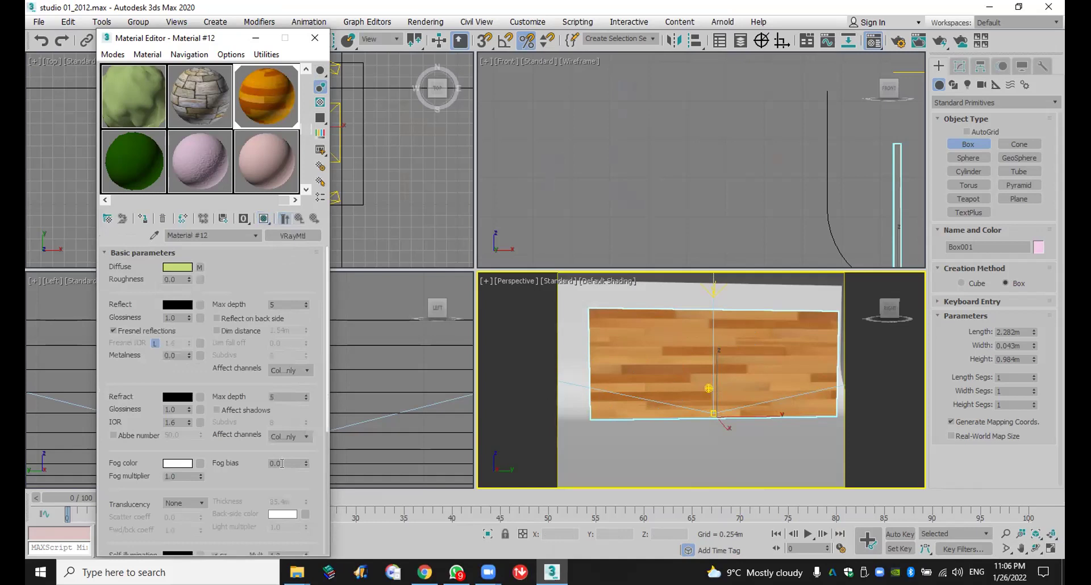
{"action": "left_click_drag", "start_coordinate": [268, 479], "coordinate": [284, 245]}
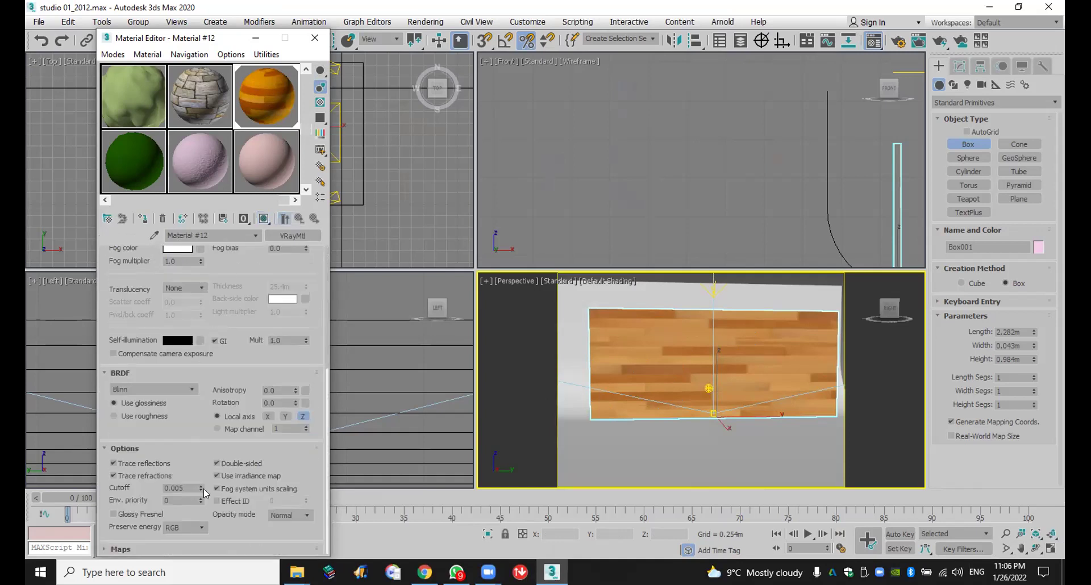
{"action": "left_click", "coordinate": [121, 549]}
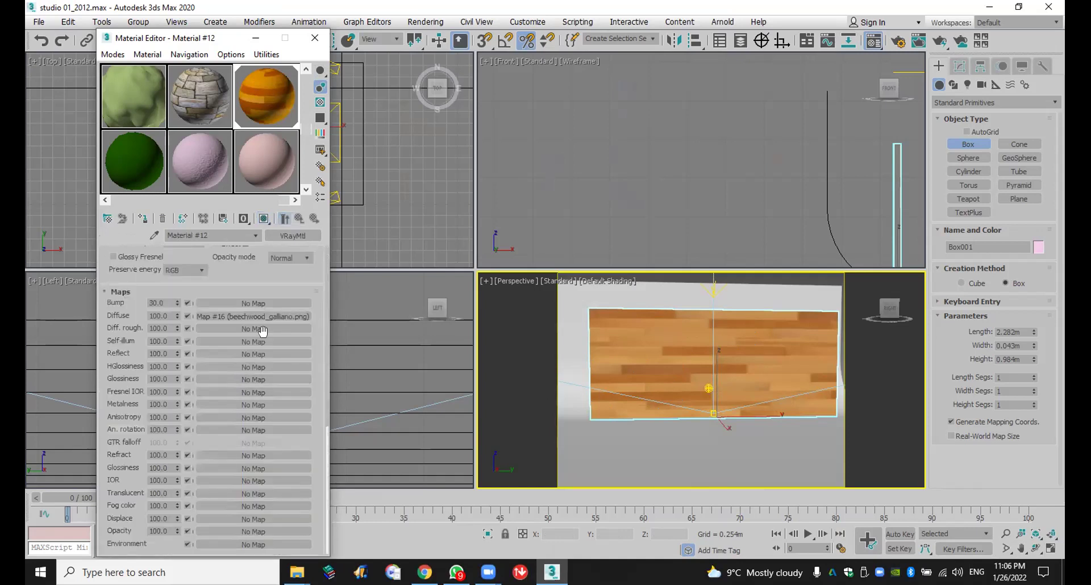
{"action": "left_click", "coordinate": [280, 303]}
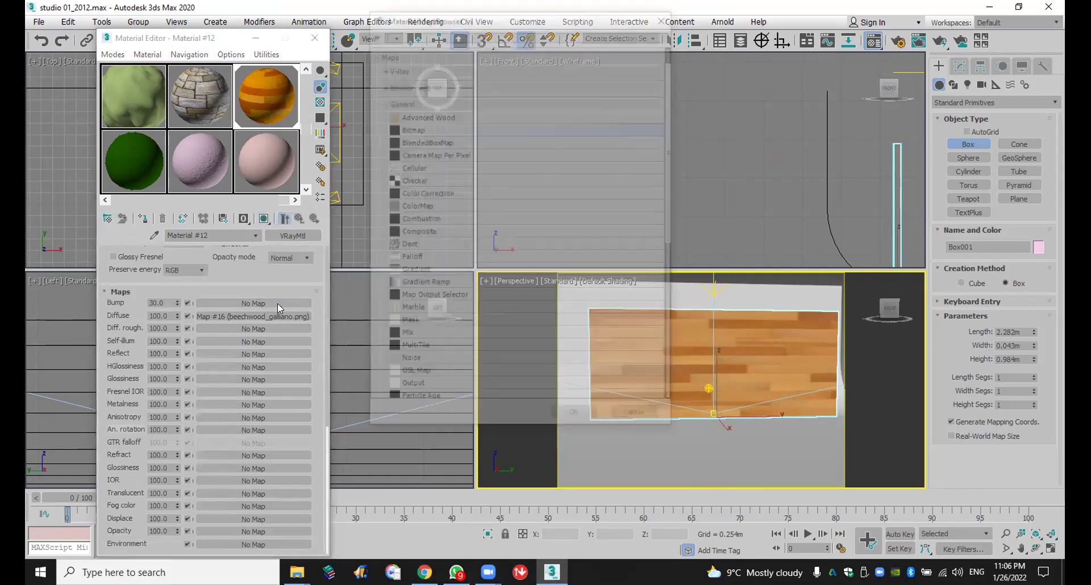
{"action": "double_click", "coordinate": [466, 126]}
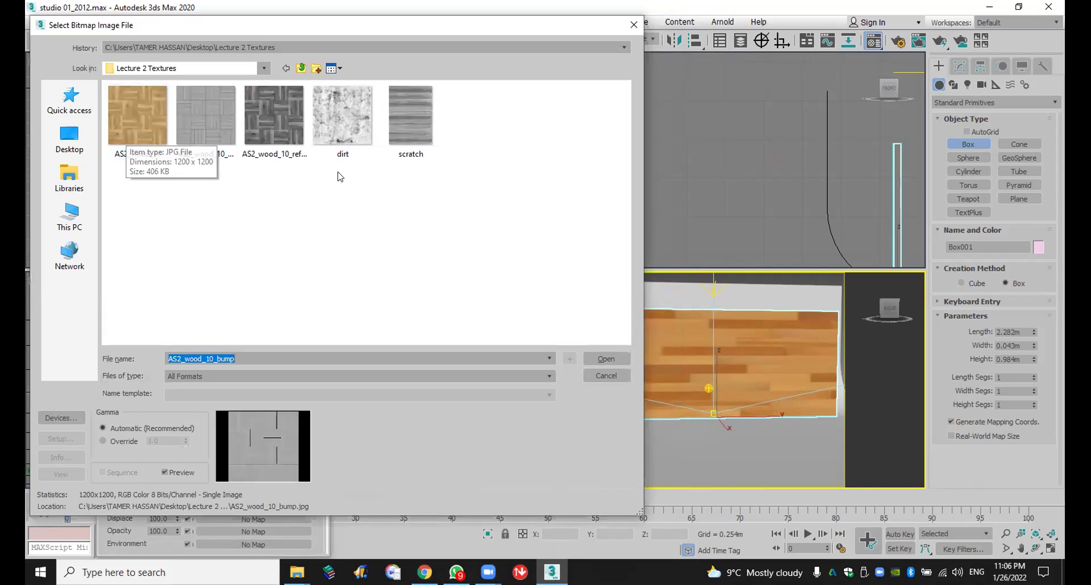
Step: Load CMU_Running_200x400_Light_Gray.png from the Mats texture folder as the bump bitmap and show it on the box in the viewport
{"action": "left_click", "coordinate": [254, 47]}
{"action": "left_click", "coordinate": [285, 68]}
{"action": "scroll", "coordinate": [364, 254], "scroll_direction": "down", "scroll_amount": 8}
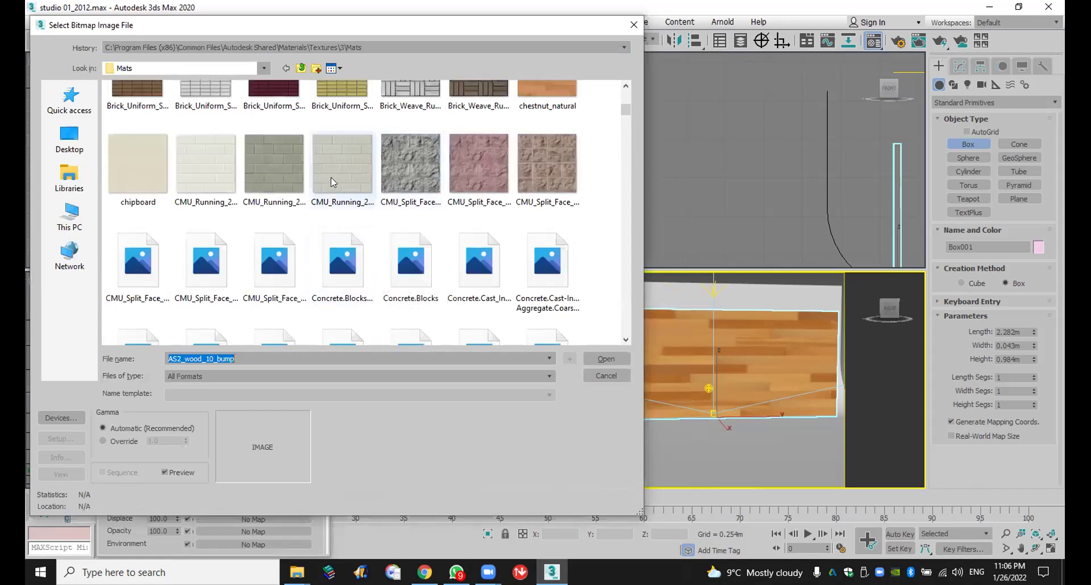
{"action": "double_click", "coordinate": [351, 161]}
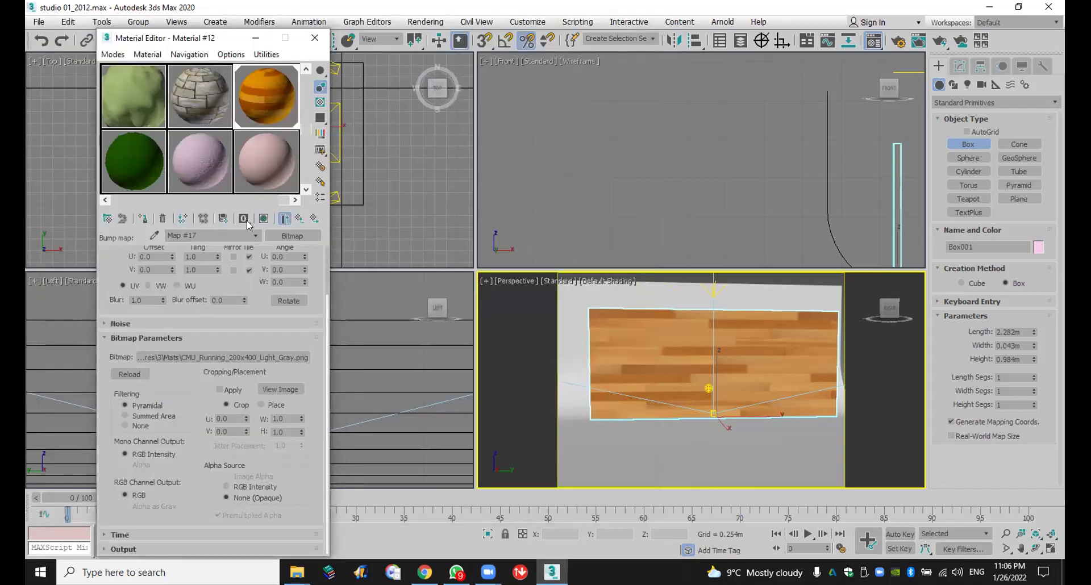
{"action": "left_click", "coordinate": [264, 219]}
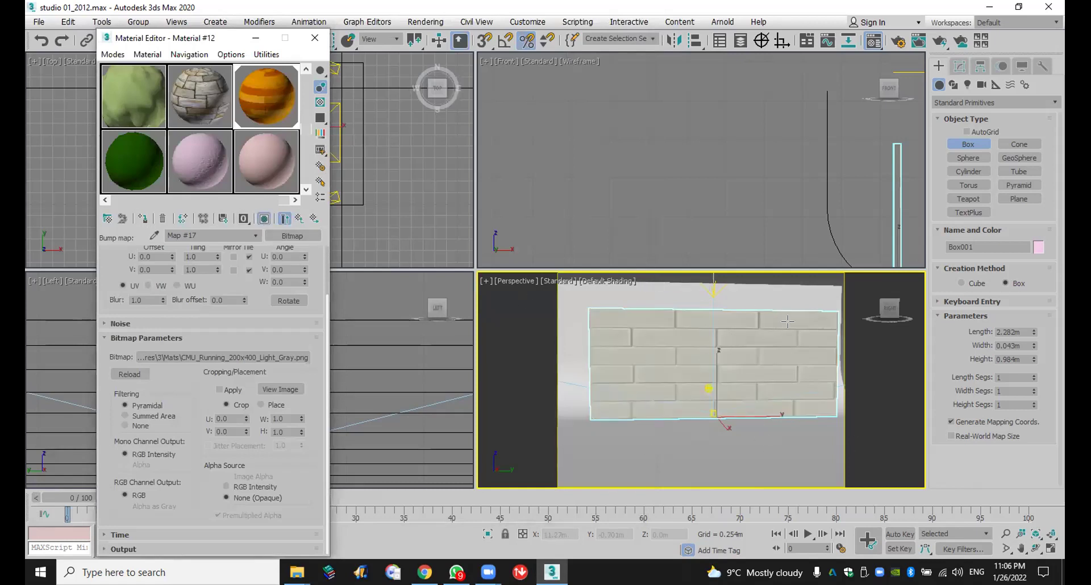
Step: Test-render the perspective view to inspect the bump on the box's wood planks up close, and stop the render
{"action": "left_click", "coordinate": [942, 45]}
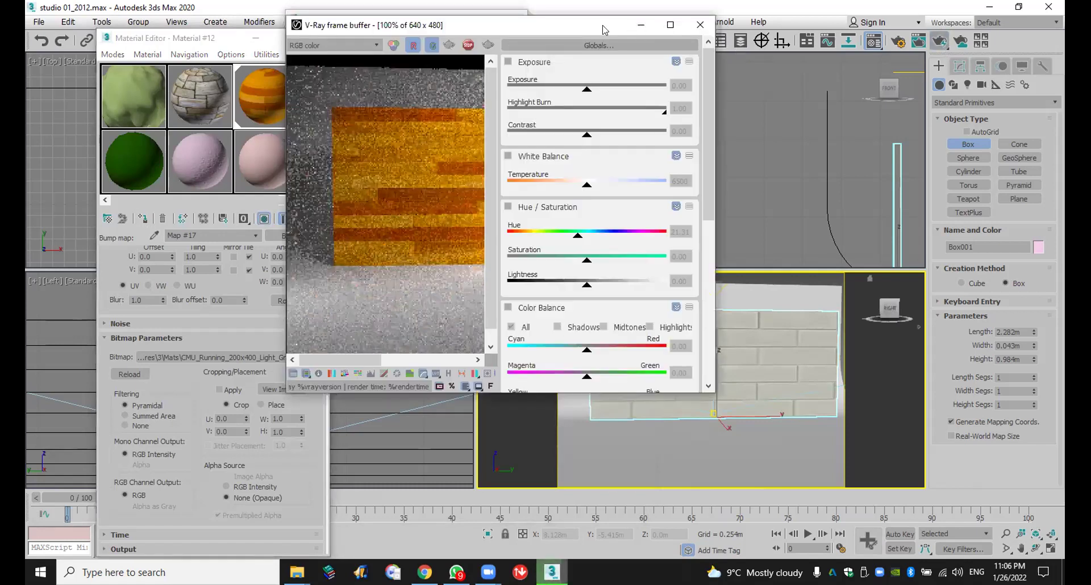
{"action": "double_click", "coordinate": [493, 30]}
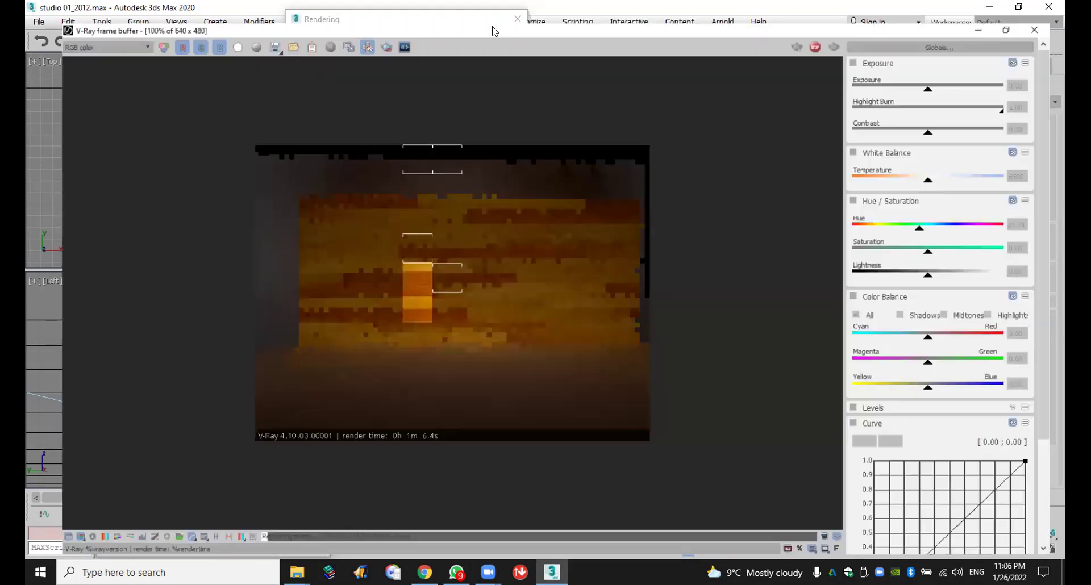
{"action": "scroll", "coordinate": [435, 246], "scroll_direction": "up", "scroll_amount": 5}
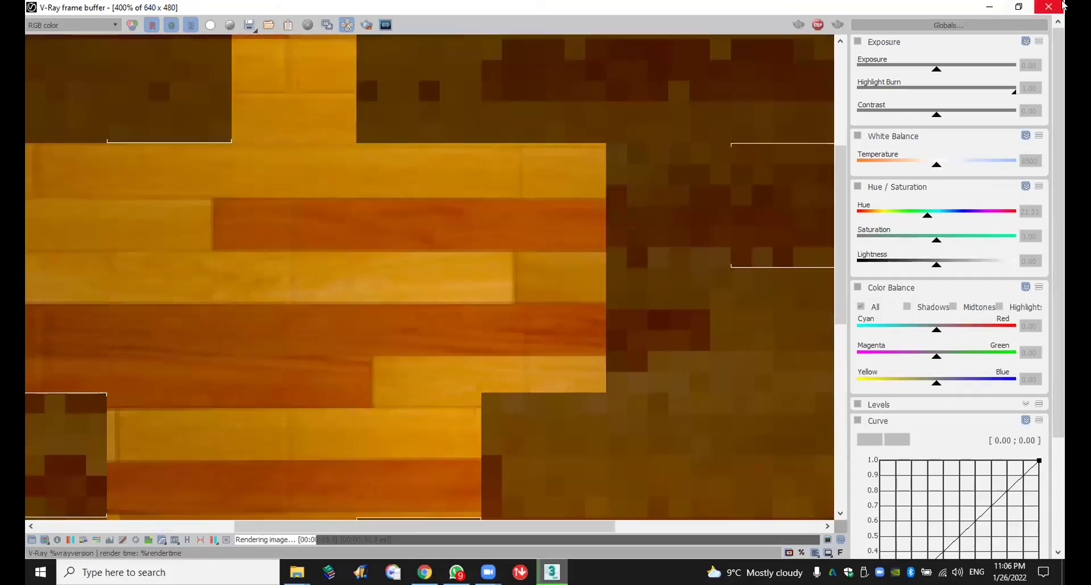
{"action": "left_click", "coordinate": [1060, 6]}
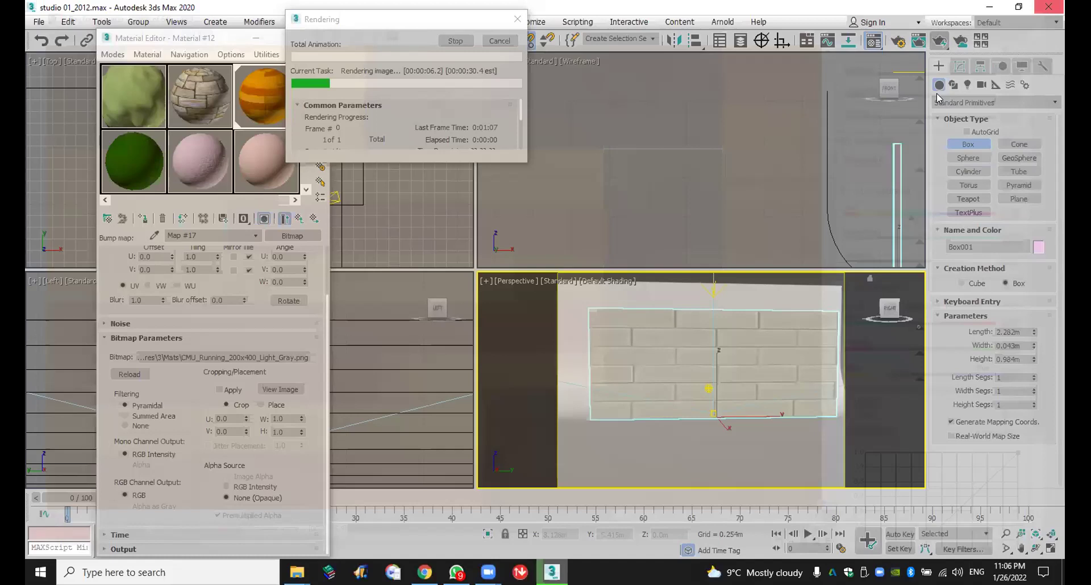
{"action": "left_click", "coordinate": [455, 41]}
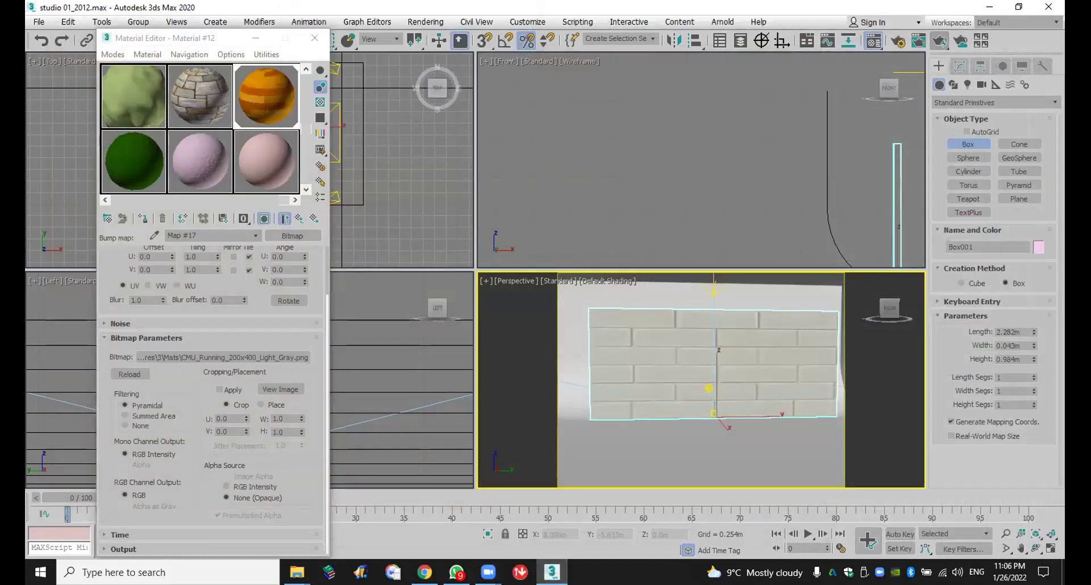